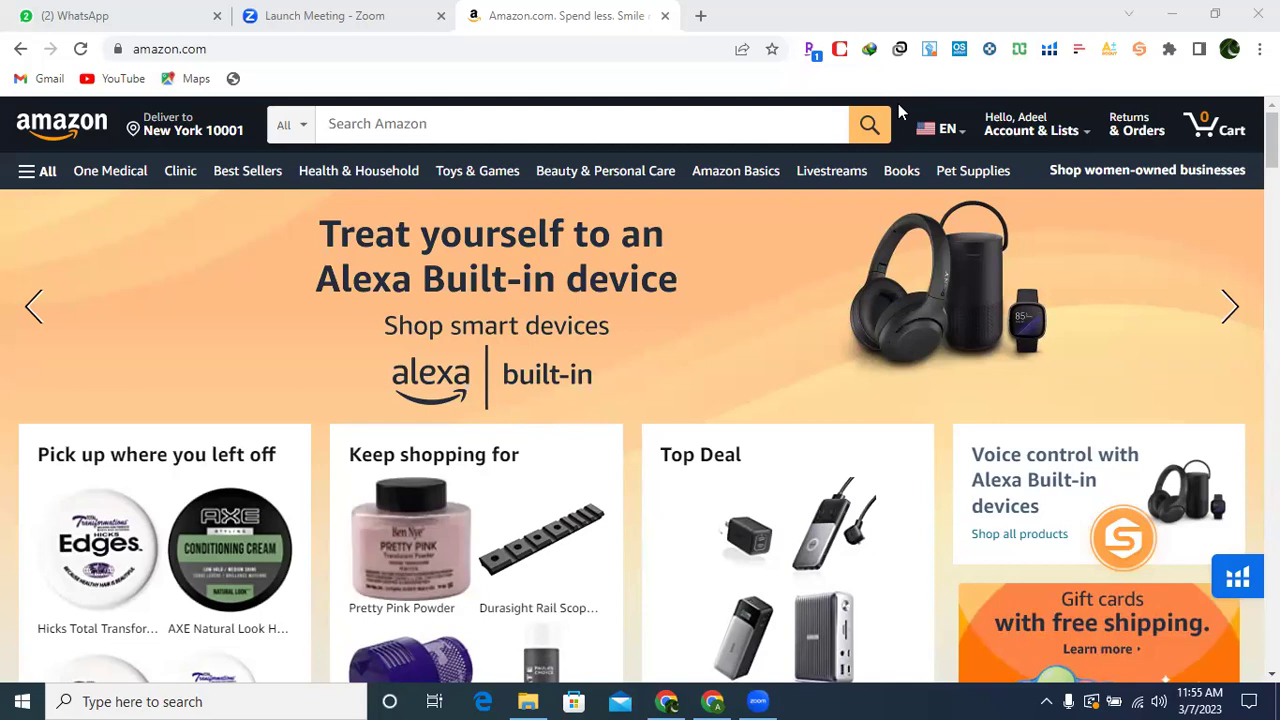
Switch to the Amazon Seller Central window and open the FBA shipments queue
left_click(711, 701)
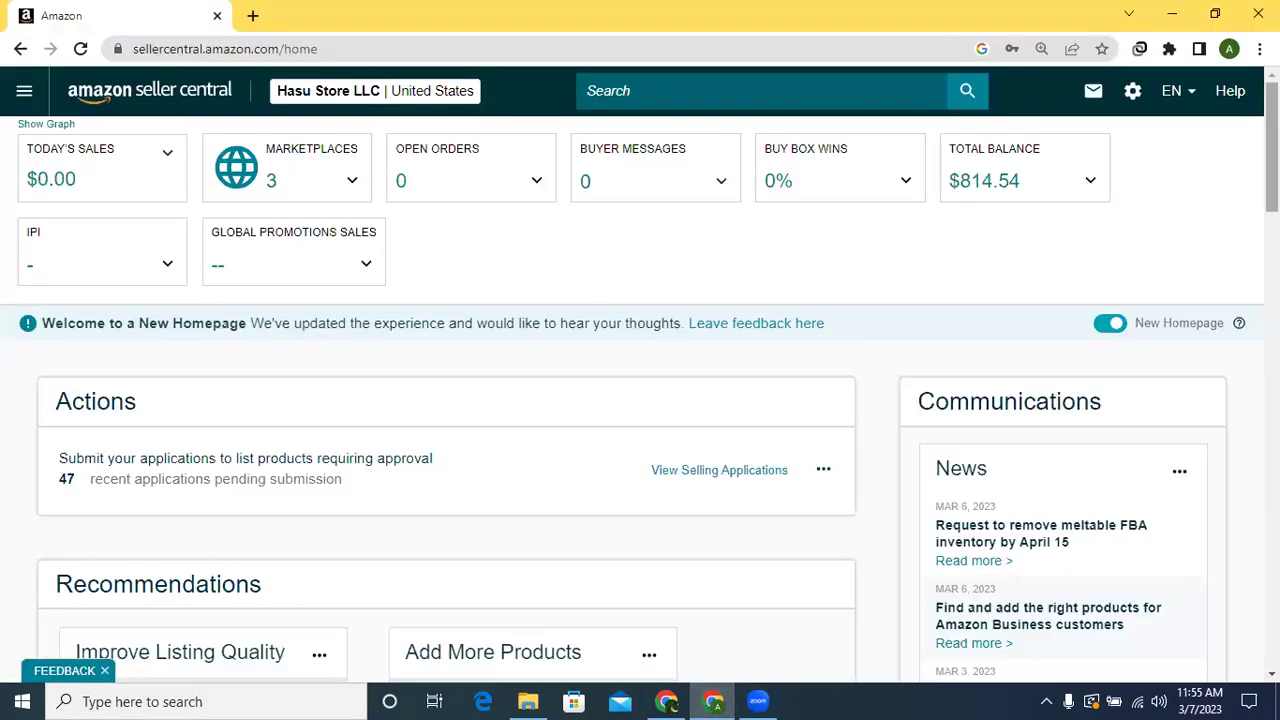
scroll(640, 375, "down", 1)
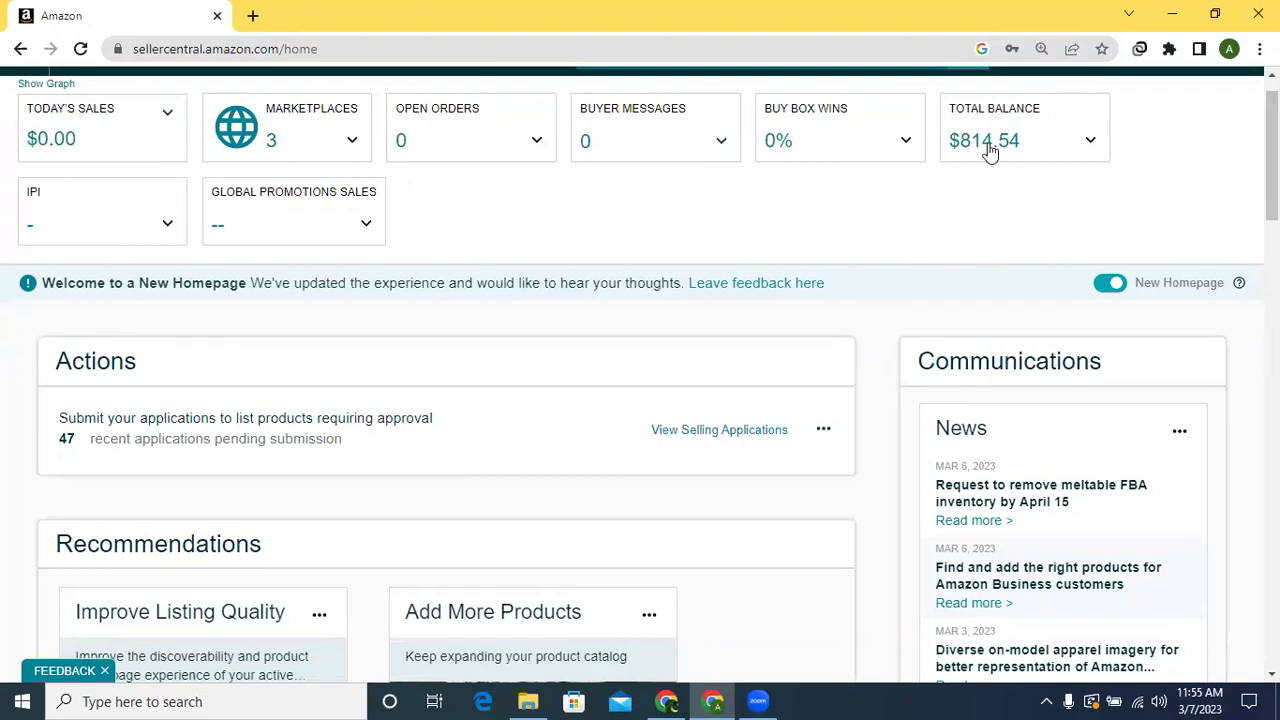
scroll(1271, 150, "up", 1)
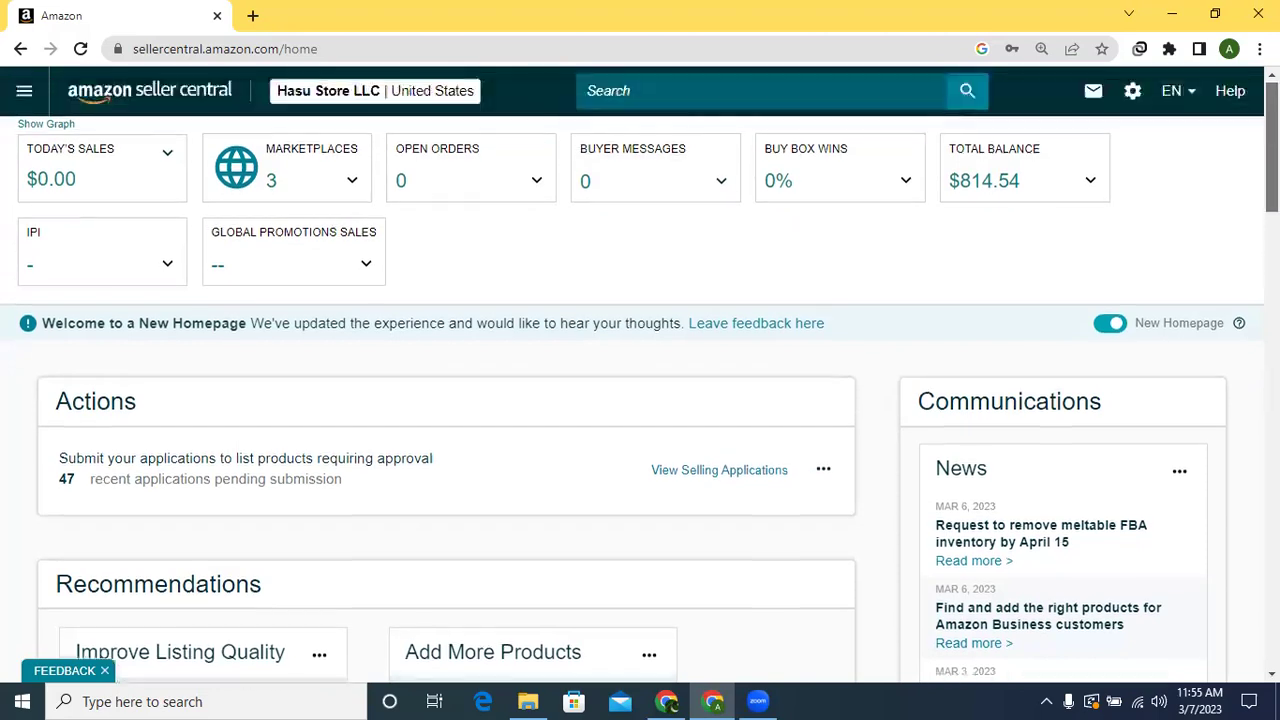
left_click(24, 97)
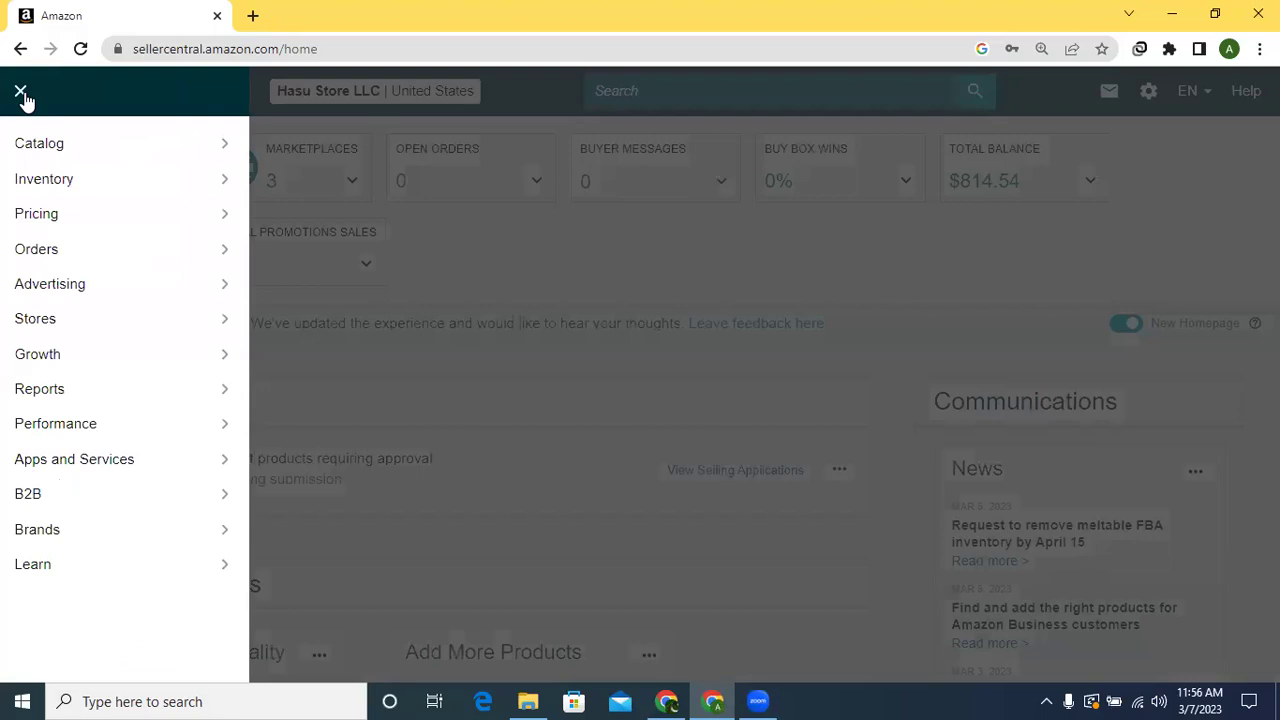
mouse_move(197, 196)
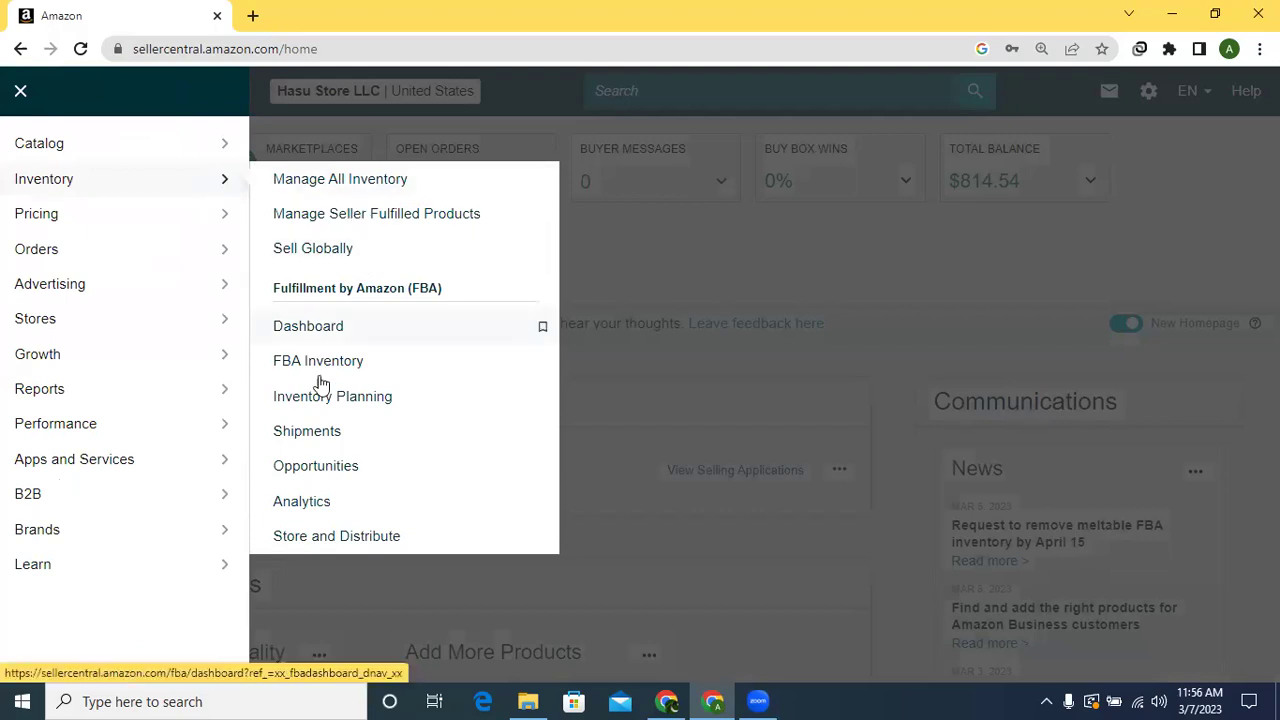
left_click(302, 437)
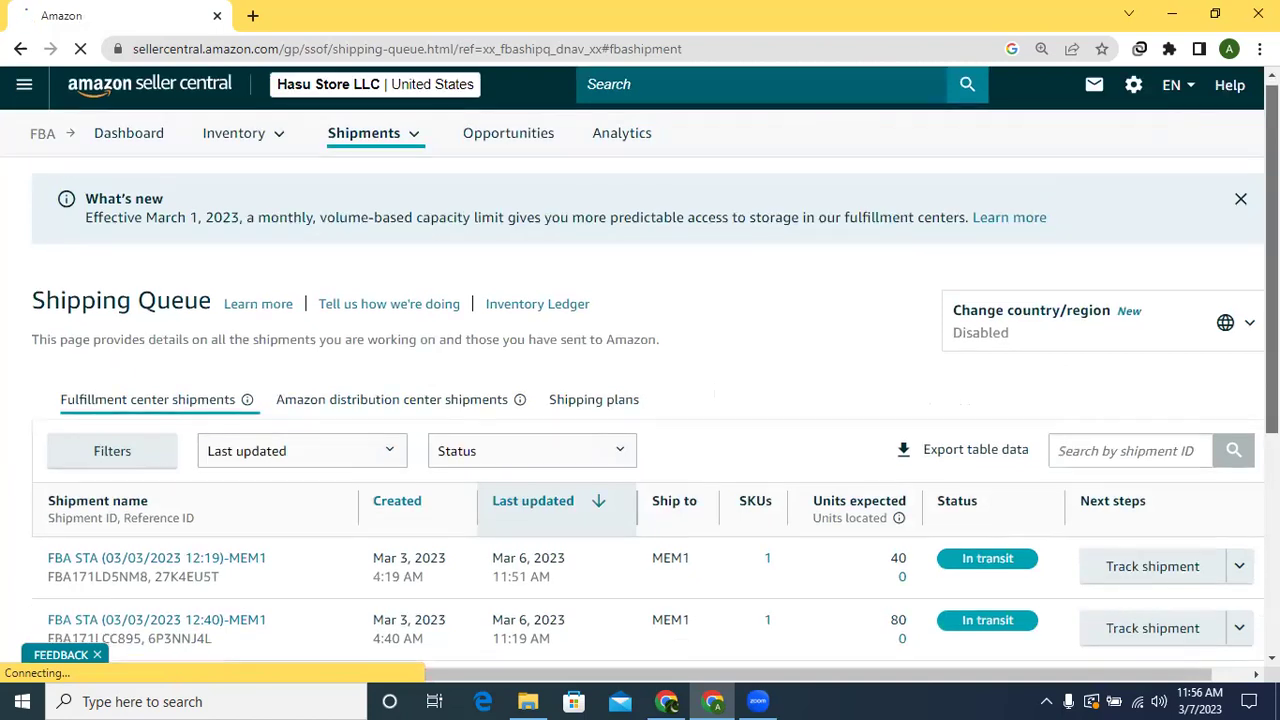
Open the Send to Amazon workflow from the shipping queue and dismiss the What's new notice
scroll(640, 367, "down", 2)
scroll(1211, 297, "down", 2)
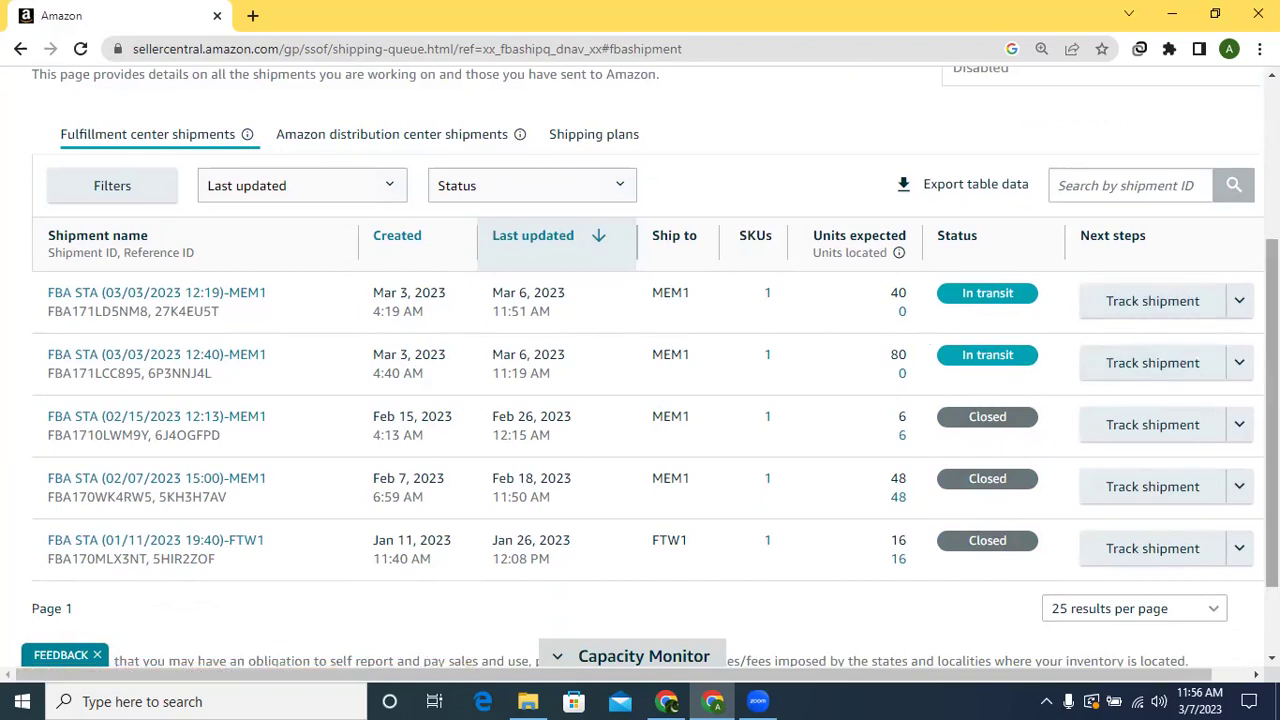
scroll(1271, 400, "up", 3)
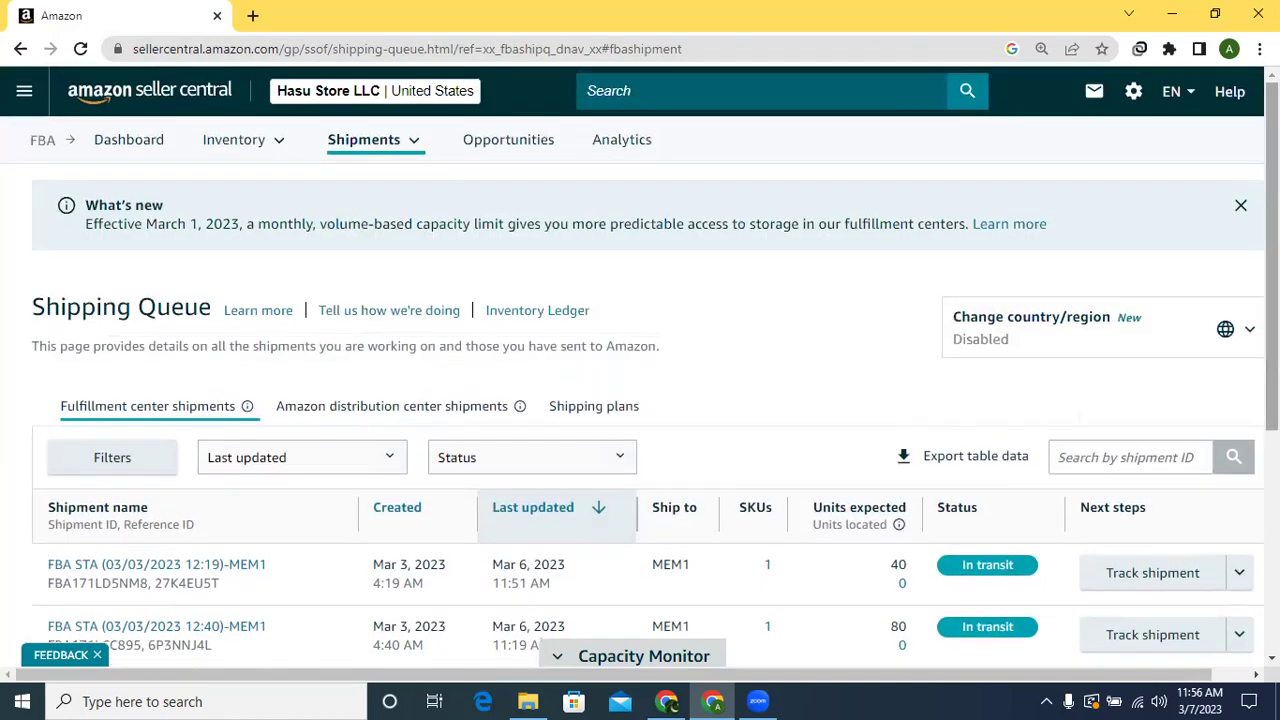
mouse_move(415, 148)
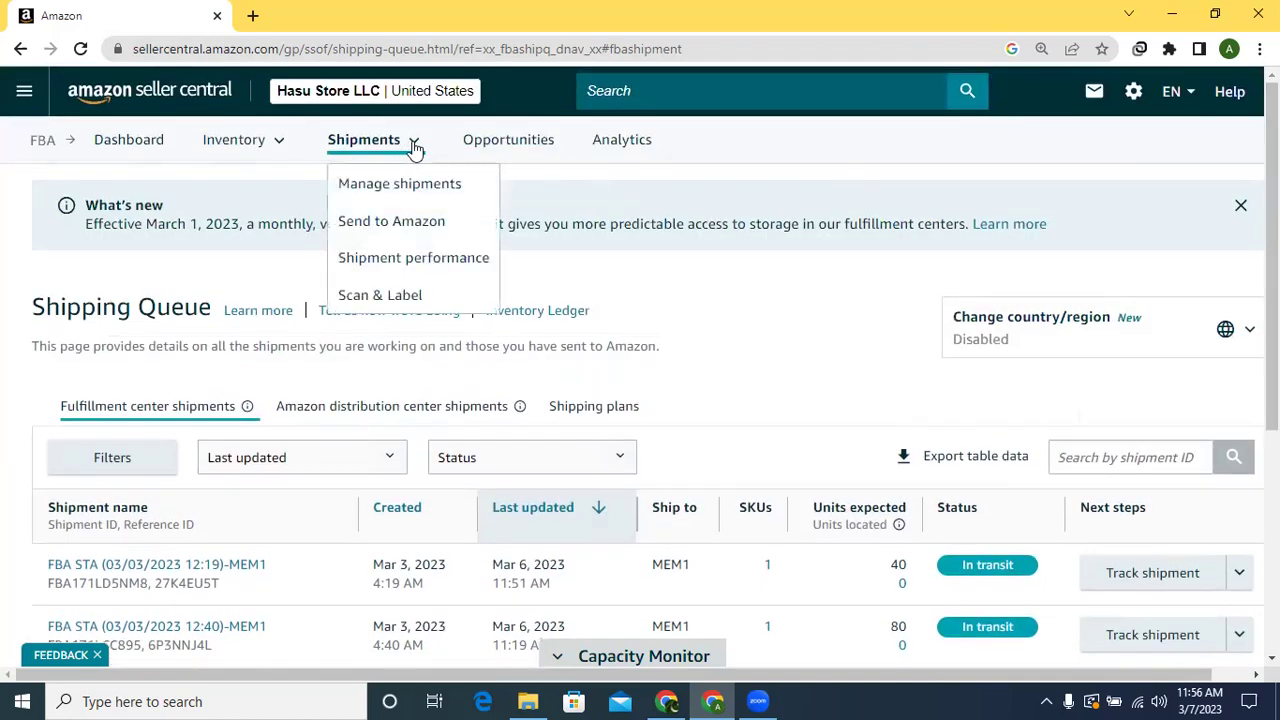
left_click(381, 224)
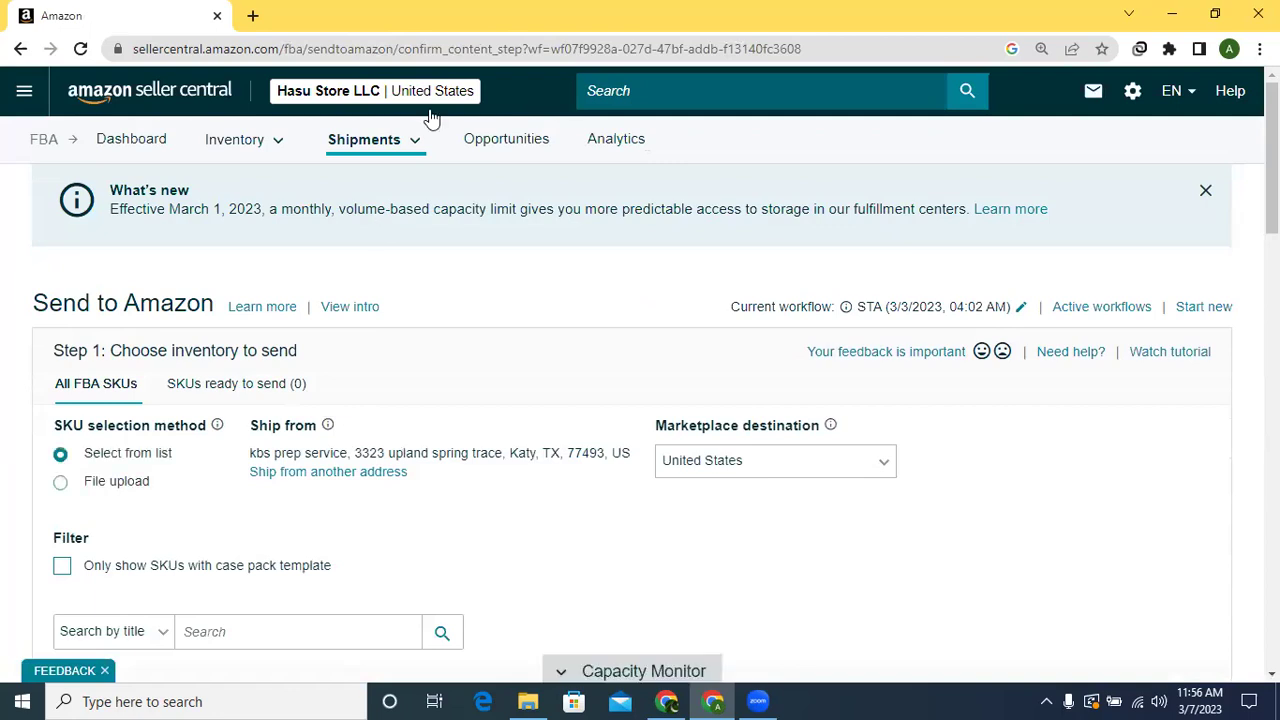
left_click(1205, 191)
left_click_drag(1272, 190, 1272, 212)
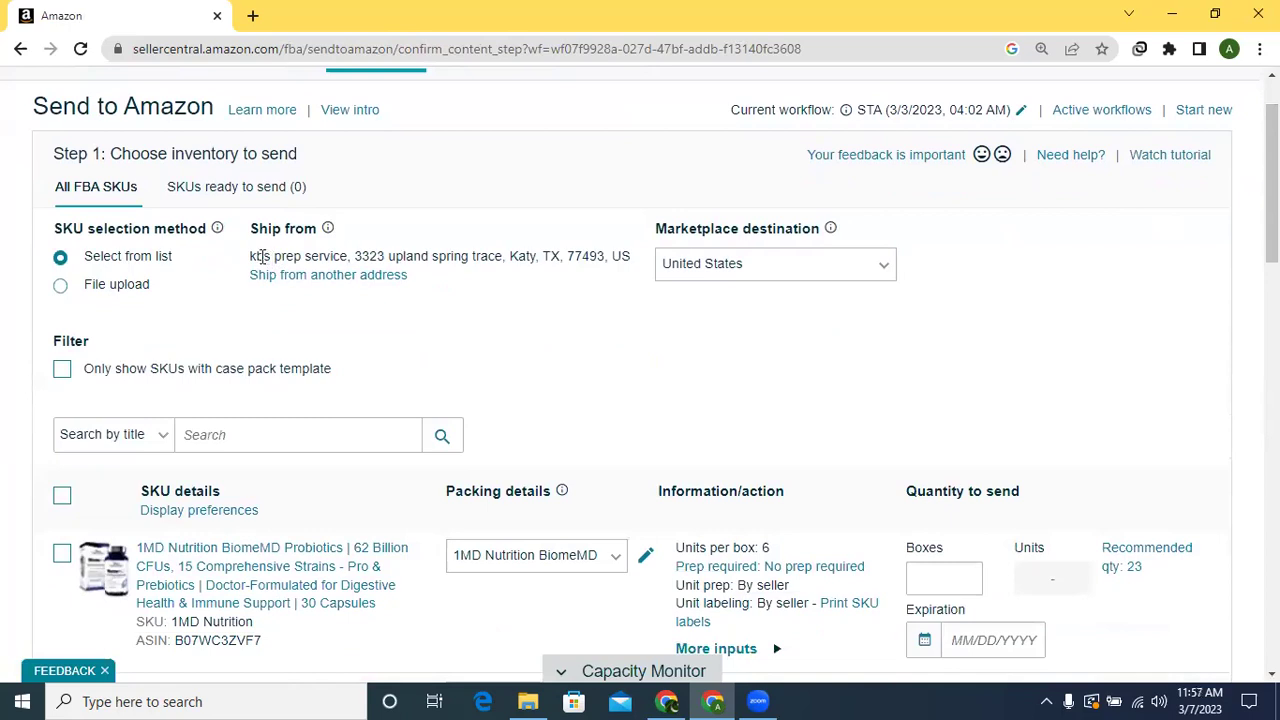
left_click(353, 276)
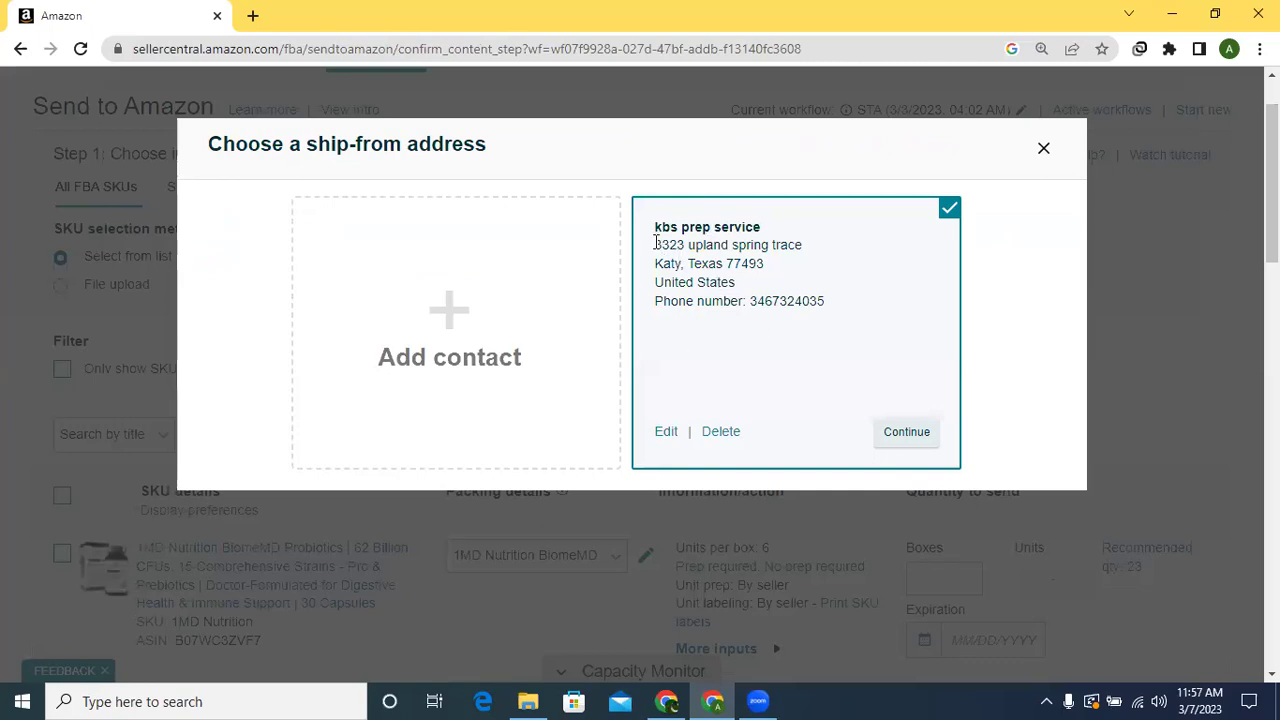
left_click_drag(655, 245, 837, 302)
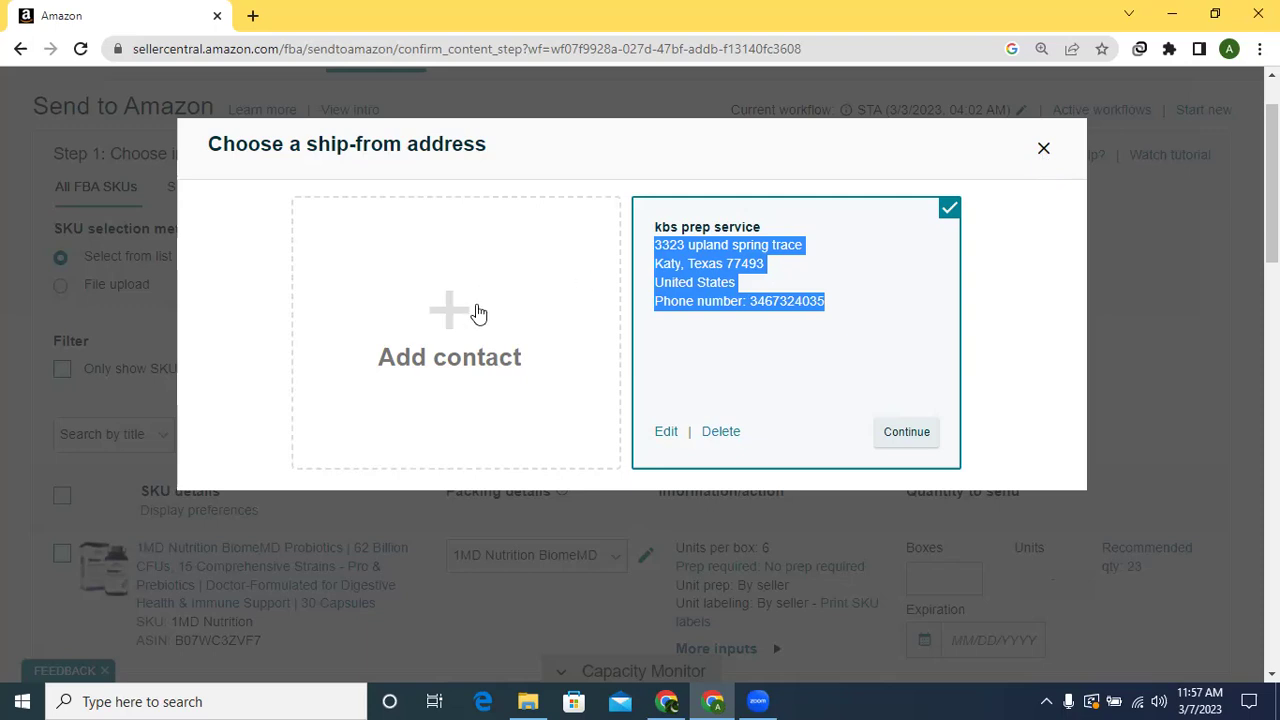
left_click(448, 309)
left_click(424, 249)
left_click(424, 249)
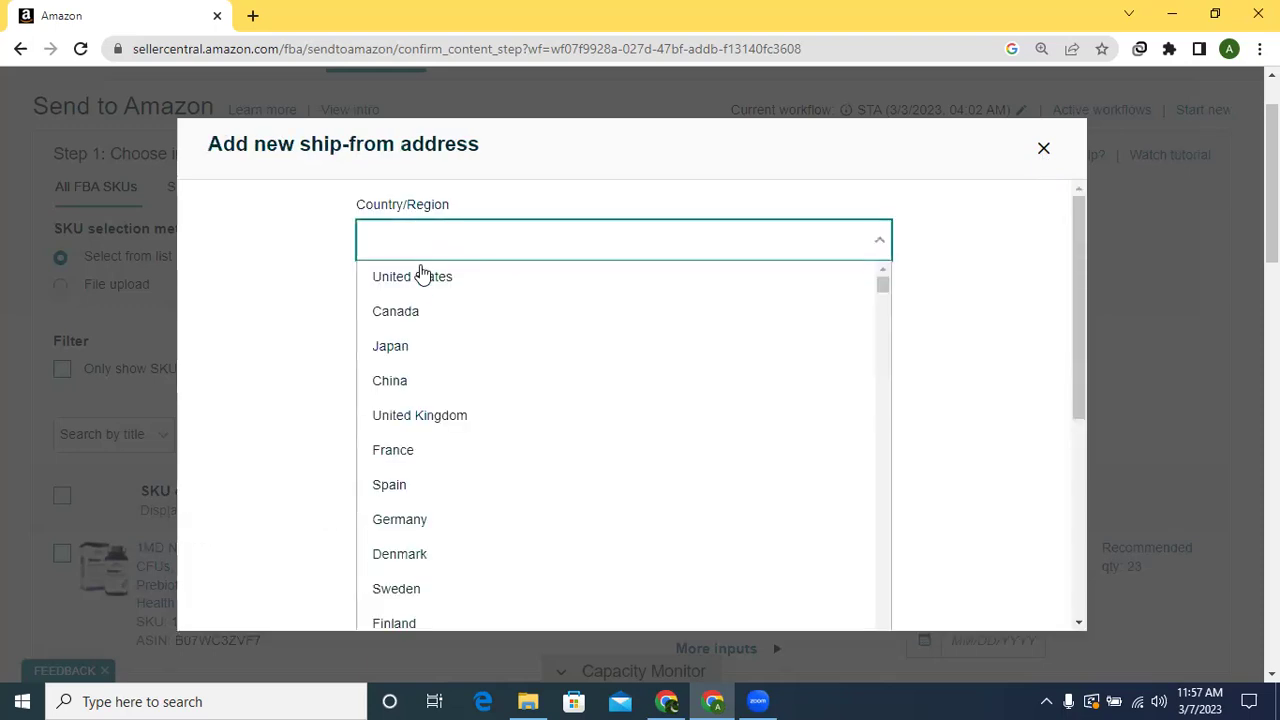
left_click(417, 280)
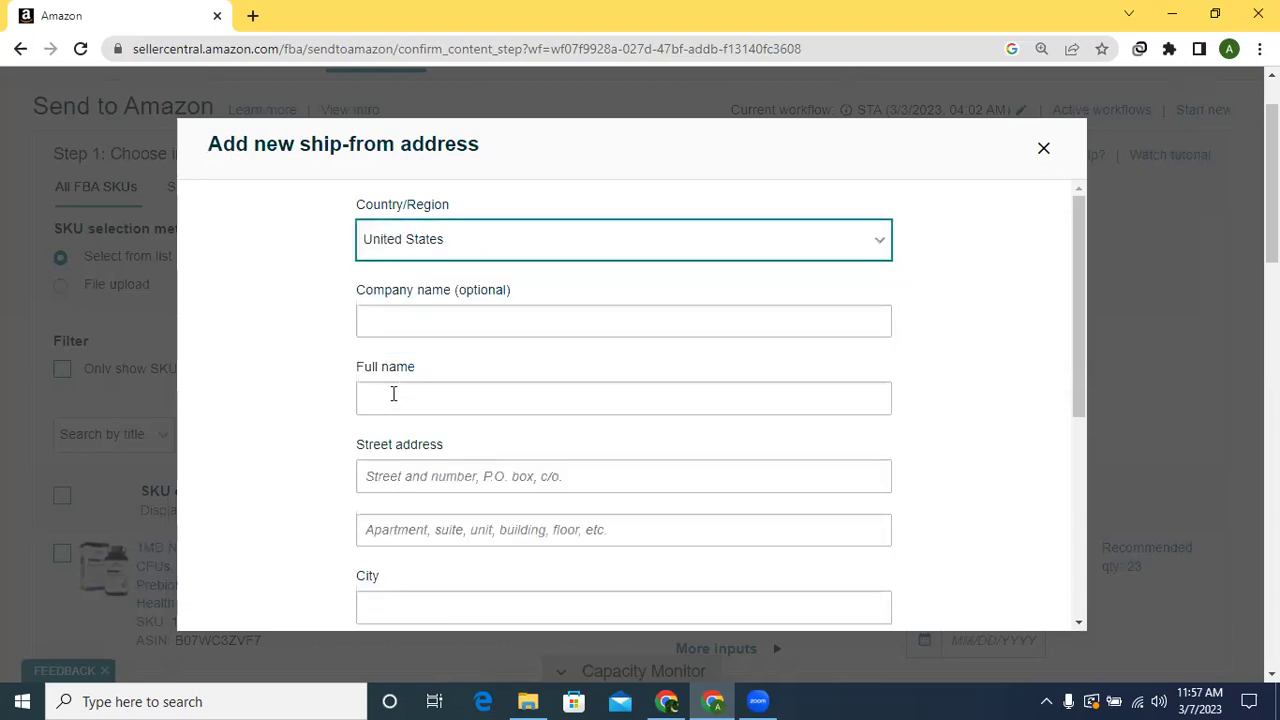
left_click(393, 394)
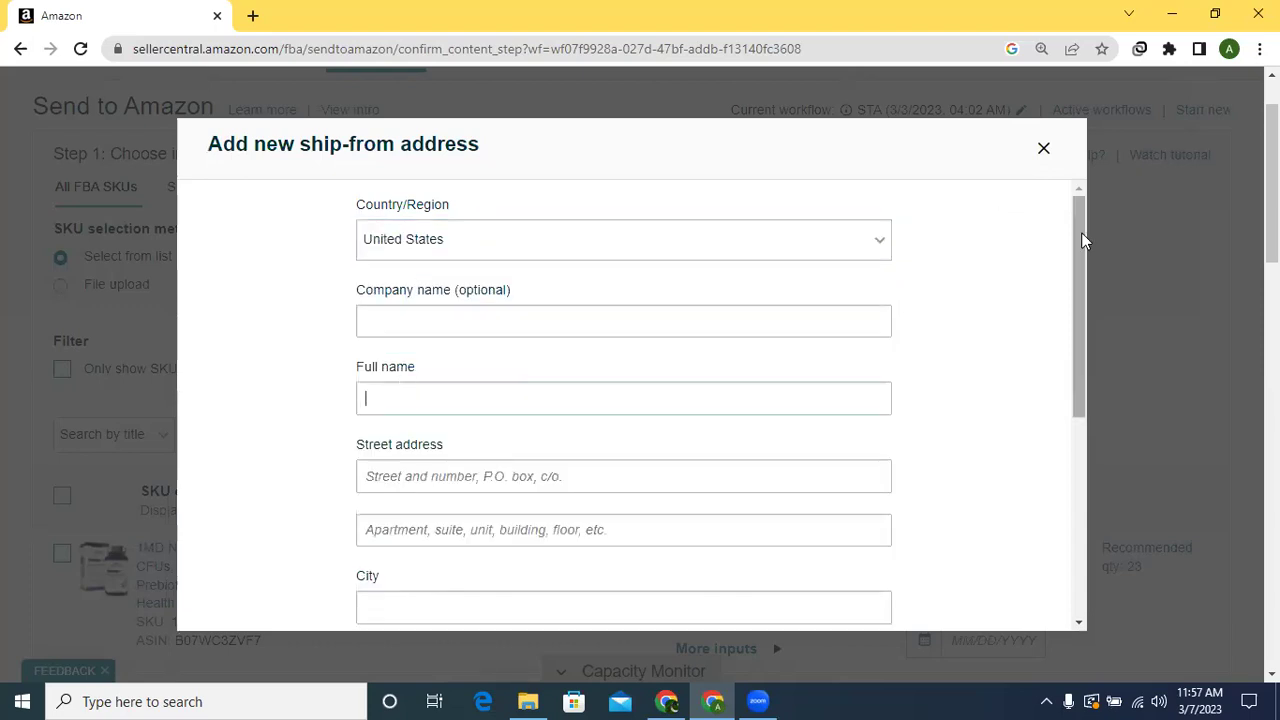
left_click_drag(1081, 258, 1063, 463)
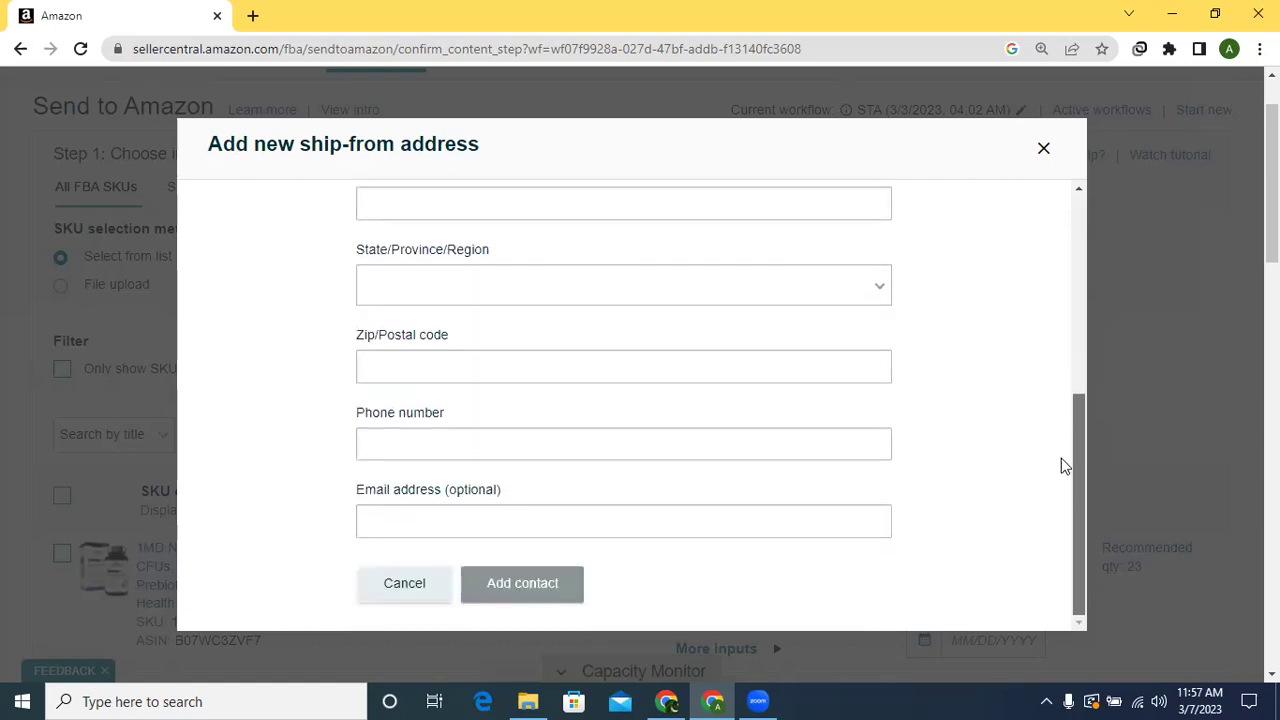
left_click(1044, 152)
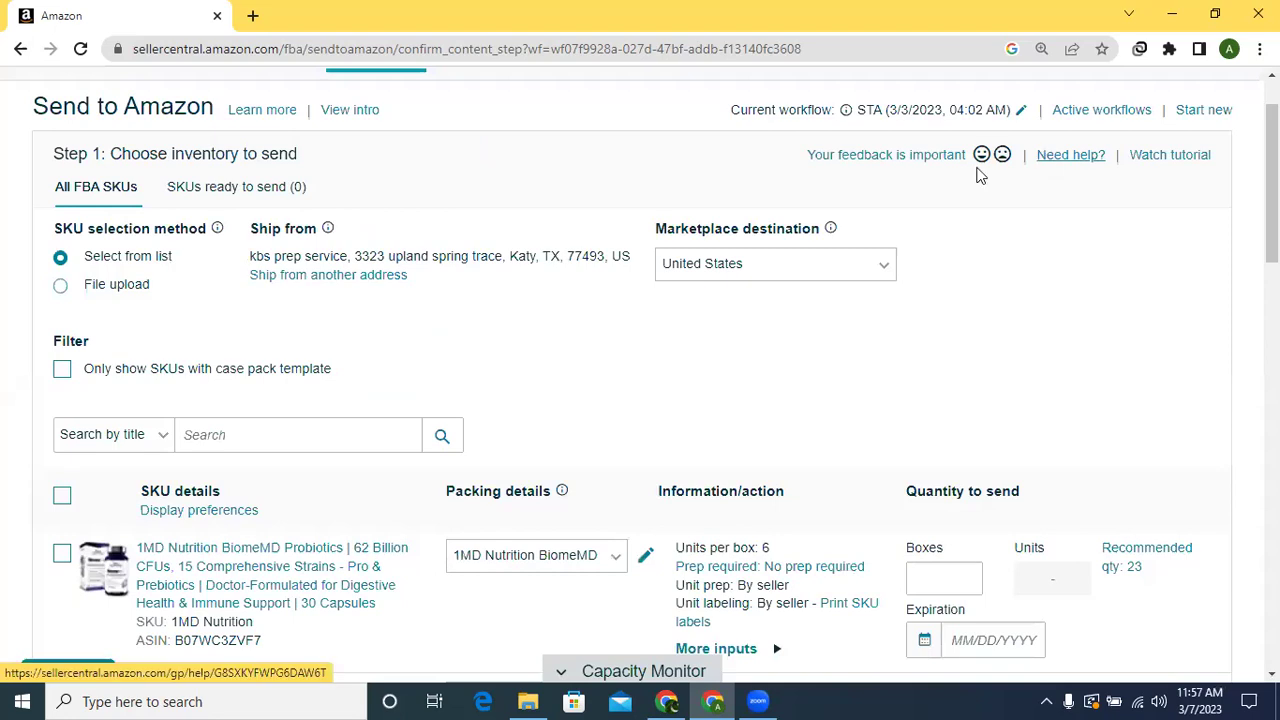
Confirm the existing kbs prep service ship-from address and select the 1MD Nutrition BiomeMD Probiotics SKU for shipment
left_click(353, 277)
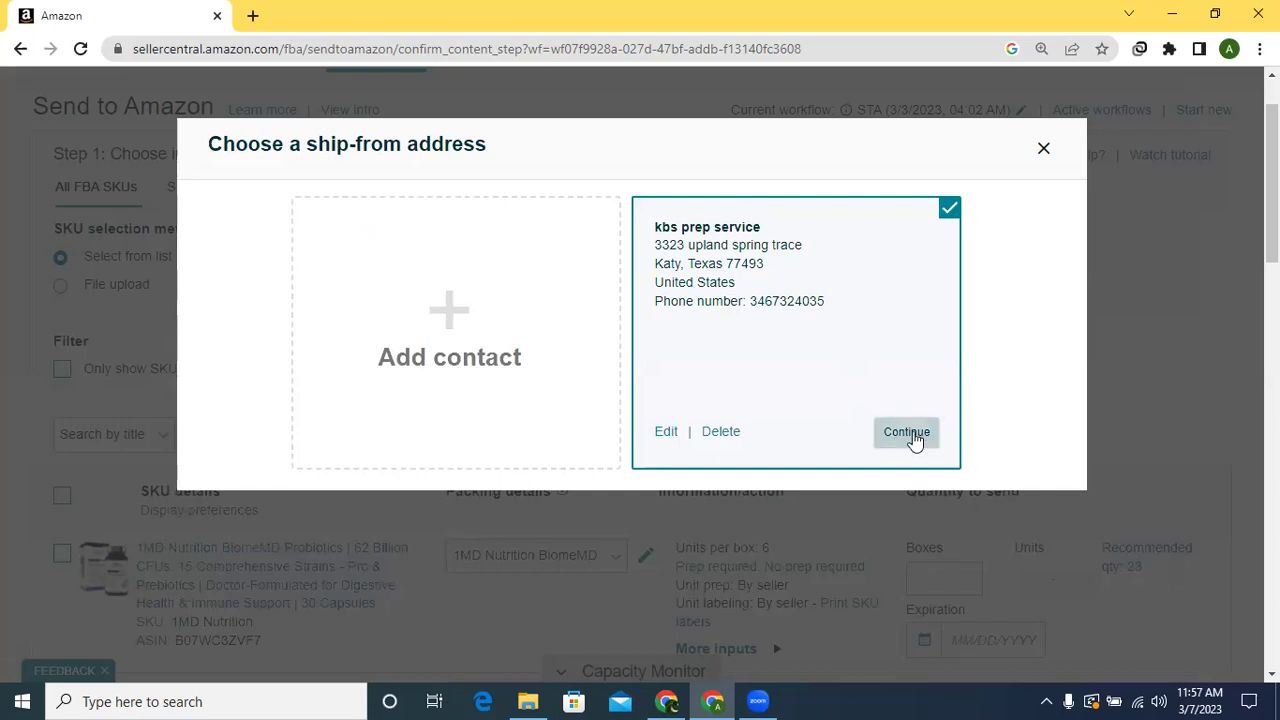
left_click(907, 433)
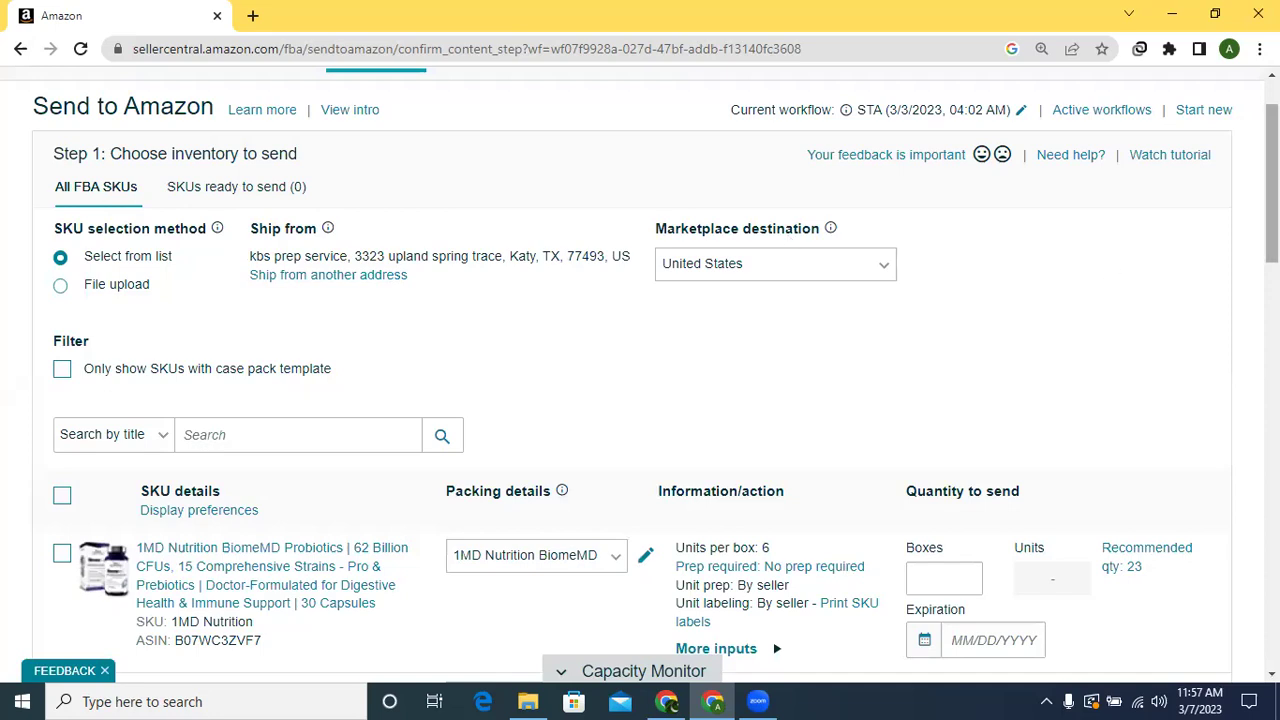
scroll(1272, 180, "down", 3)
scroll(640, 370, "down", 2)
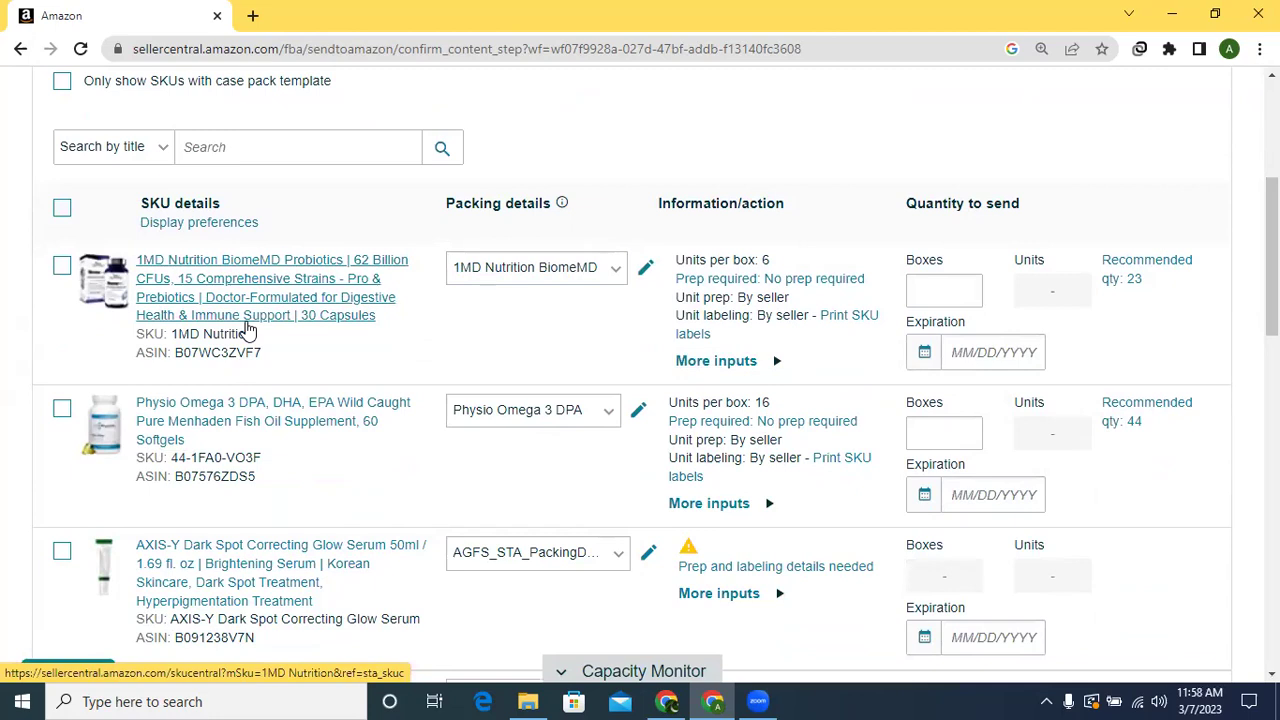
left_click(62, 268)
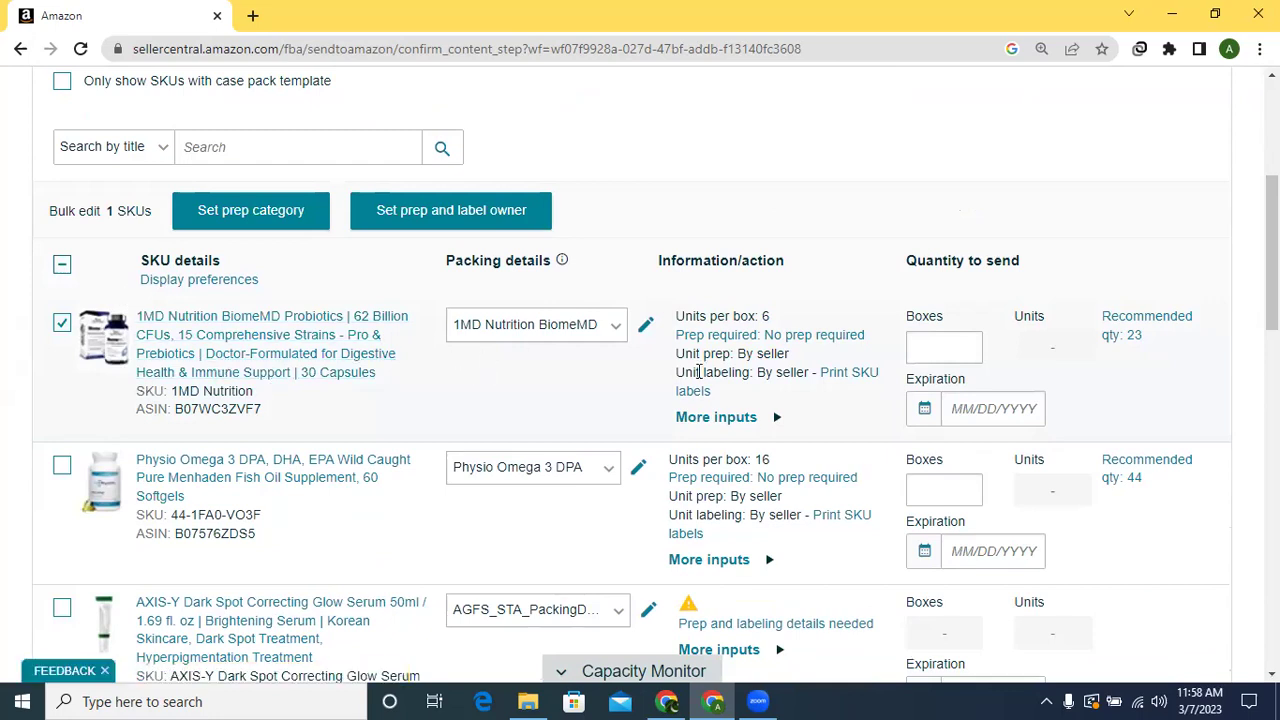
Save the 1MD Nutrition SKU's prep guidance as no prep required and its case pack details with unit labeling by seller
left_click(765, 337)
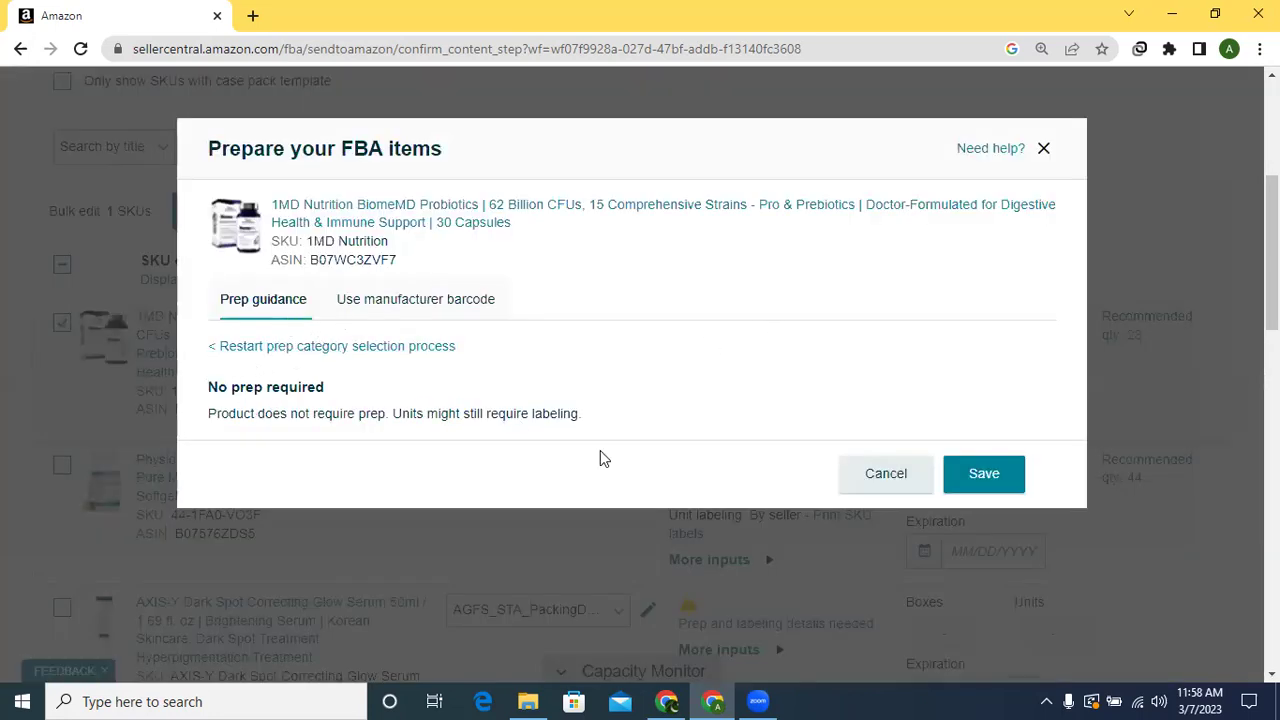
left_click(963, 480)
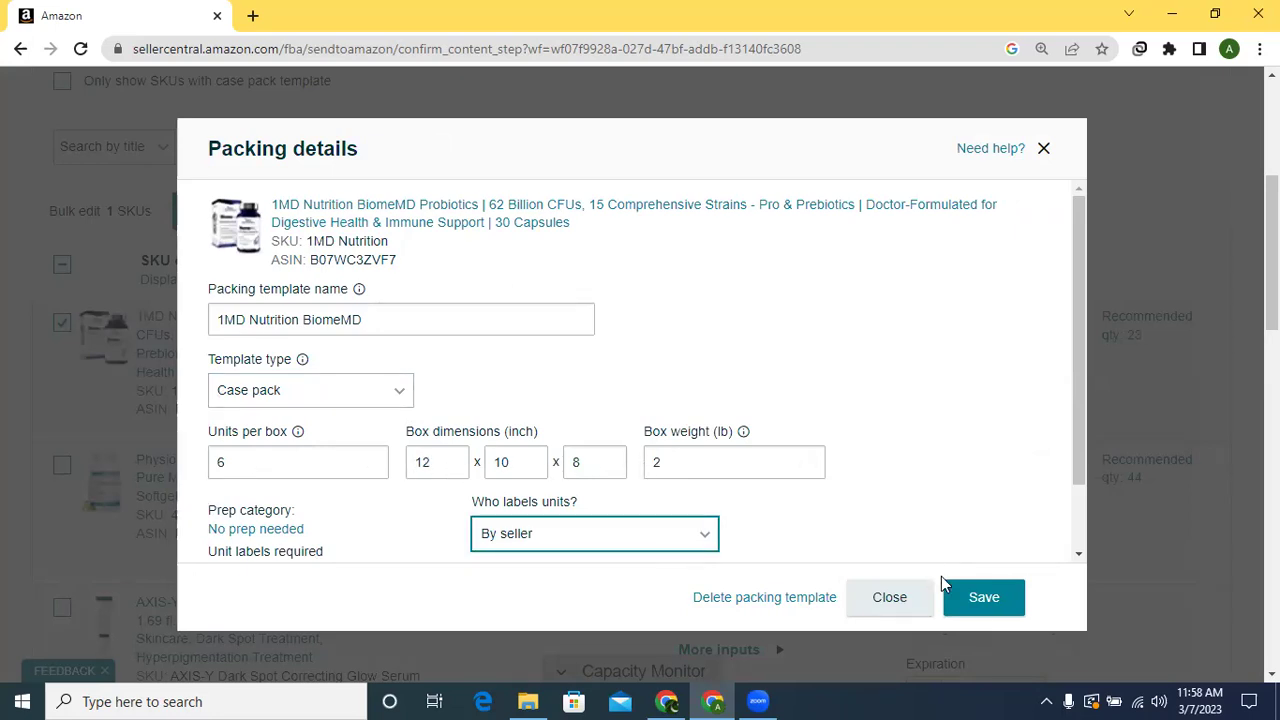
left_click(982, 597)
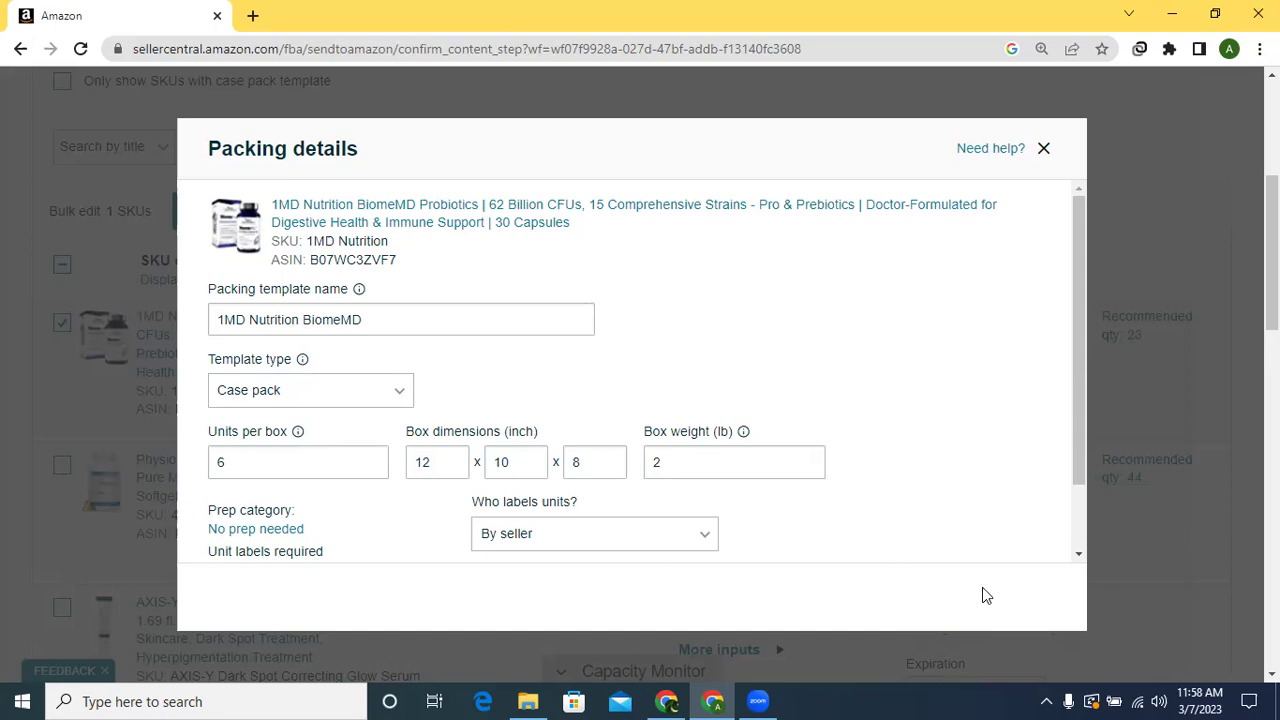
left_click(1043, 148)
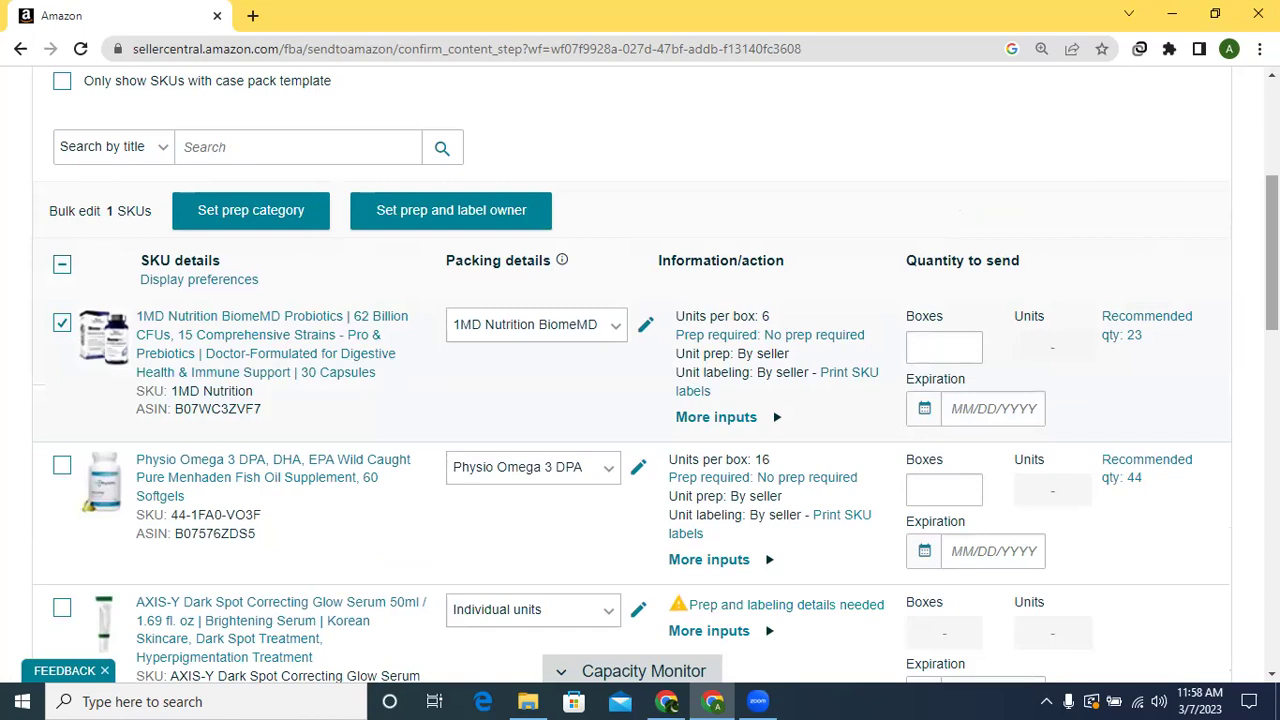
Select the GolfWorks Double Sided Grip Tape SKU at the end of the inventory list
scroll(952, 238, "down", 1)
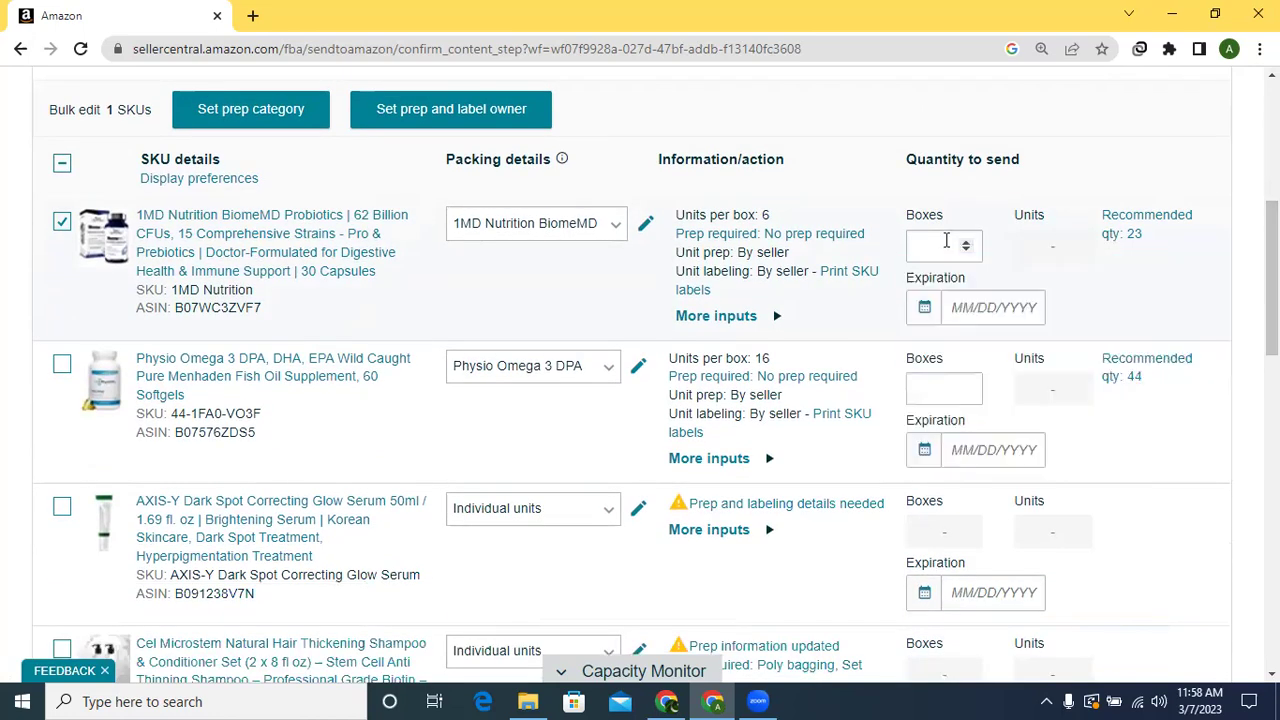
left_click(972, 310)
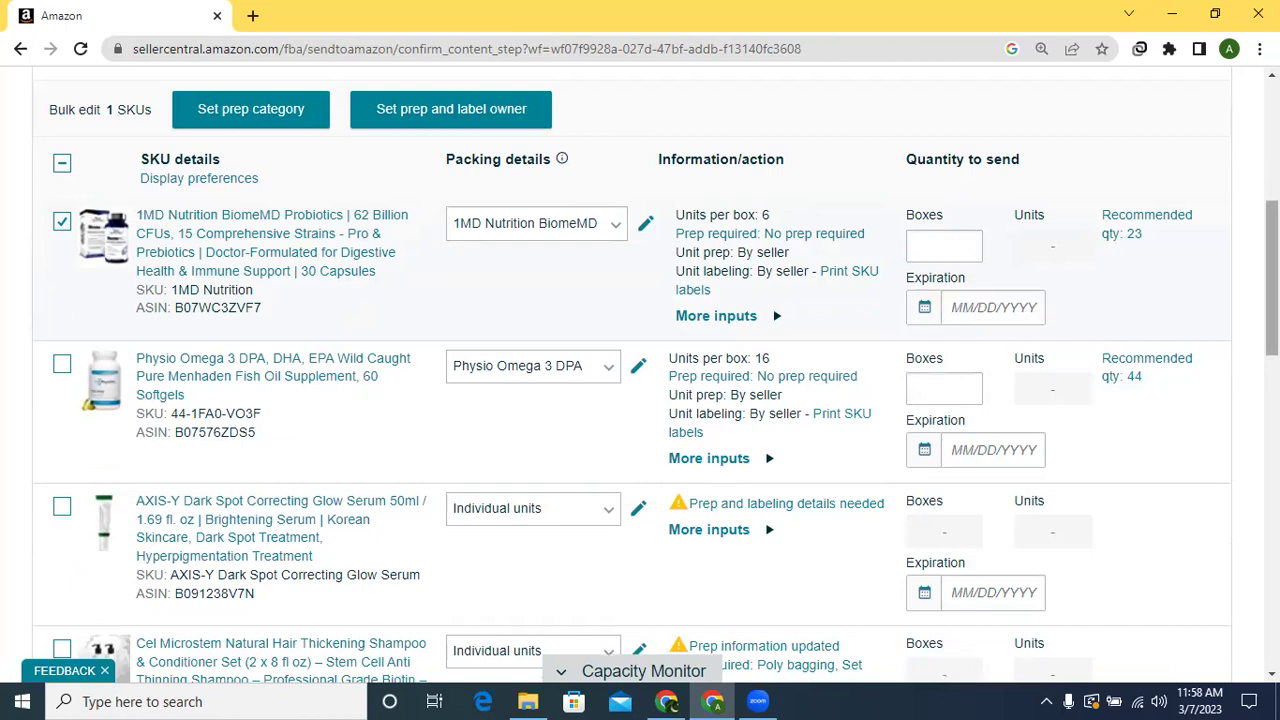
scroll(1272, 300, "down", 2)
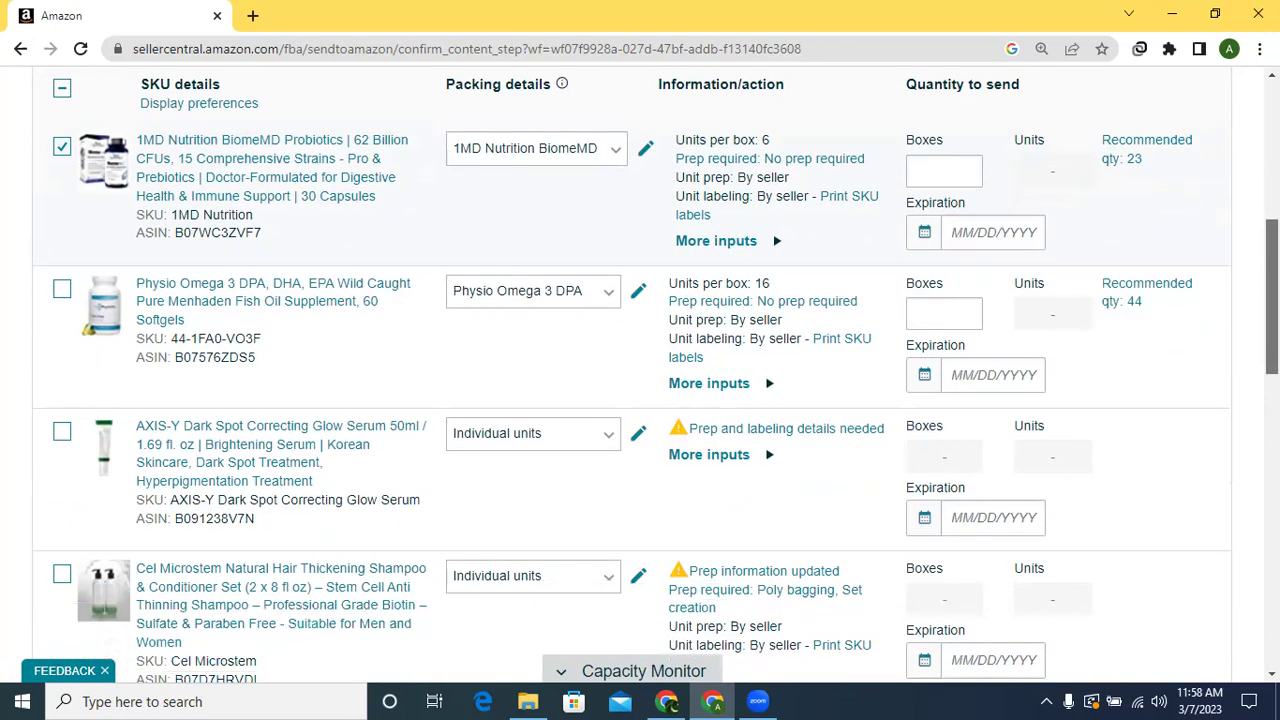
scroll(1272, 330, "down", 3)
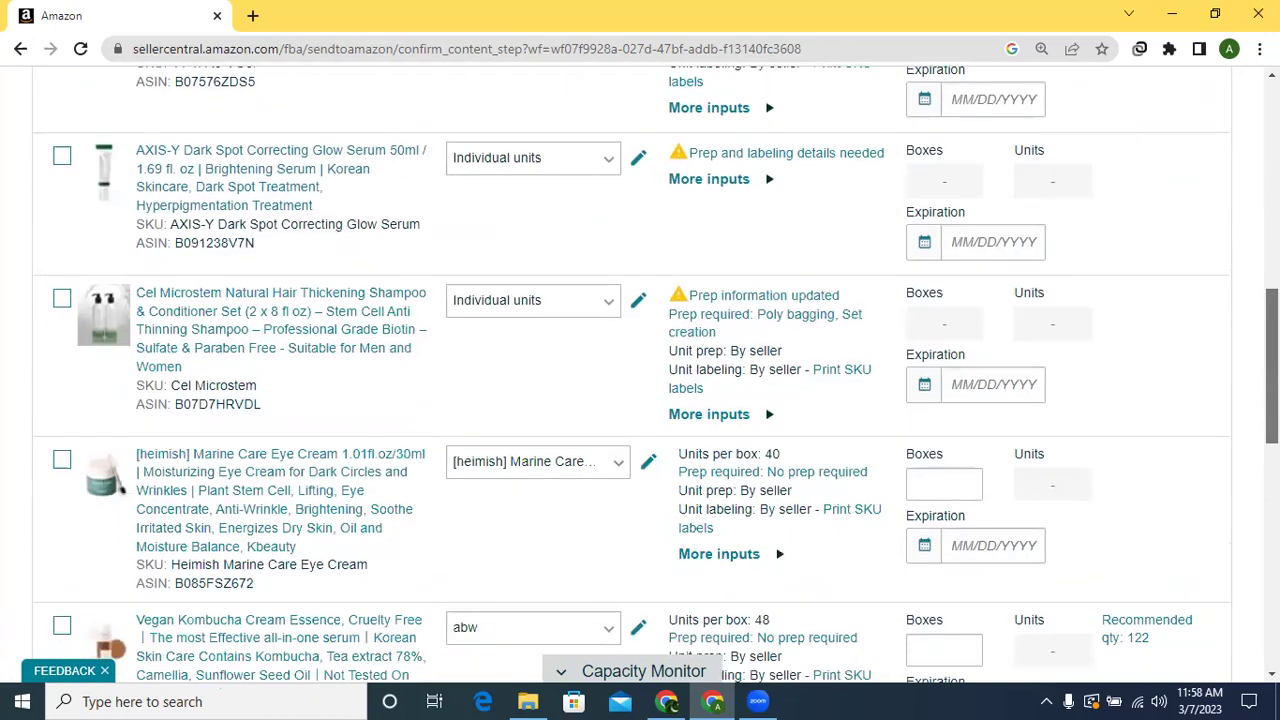
scroll(1272, 380, "down", 1)
scroll(1247, 464, "down", 3)
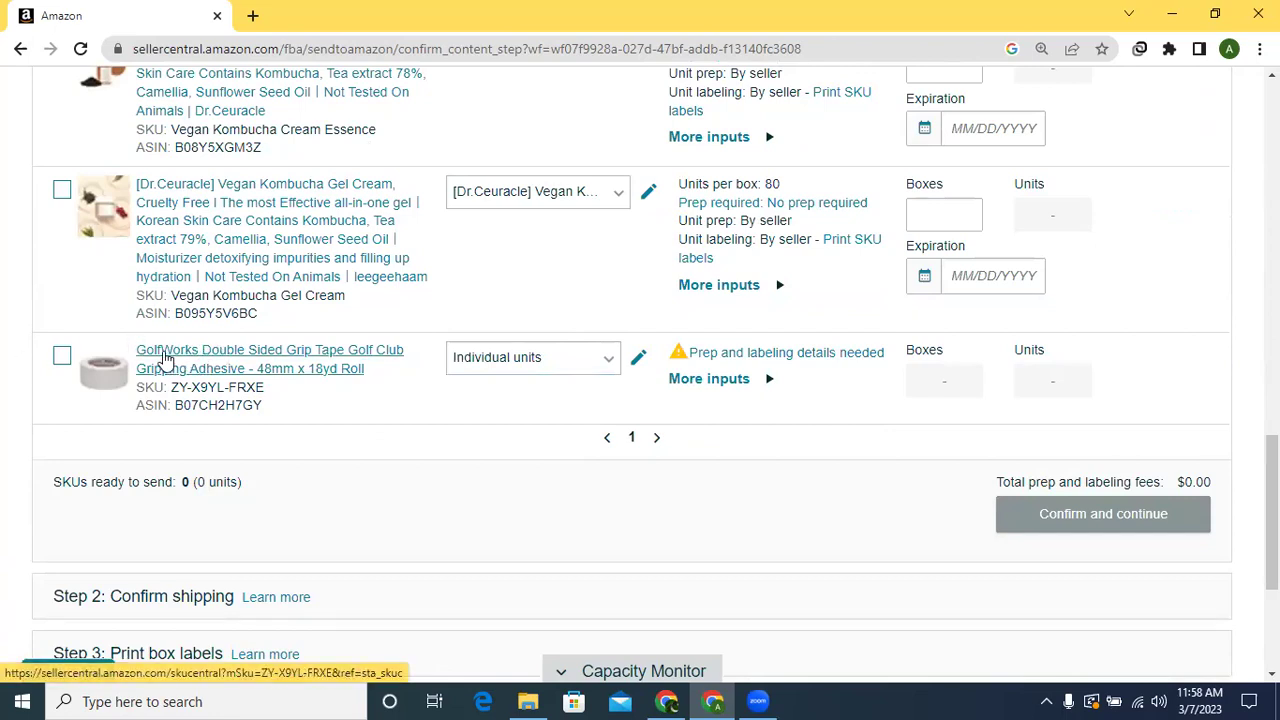
left_click(62, 356)
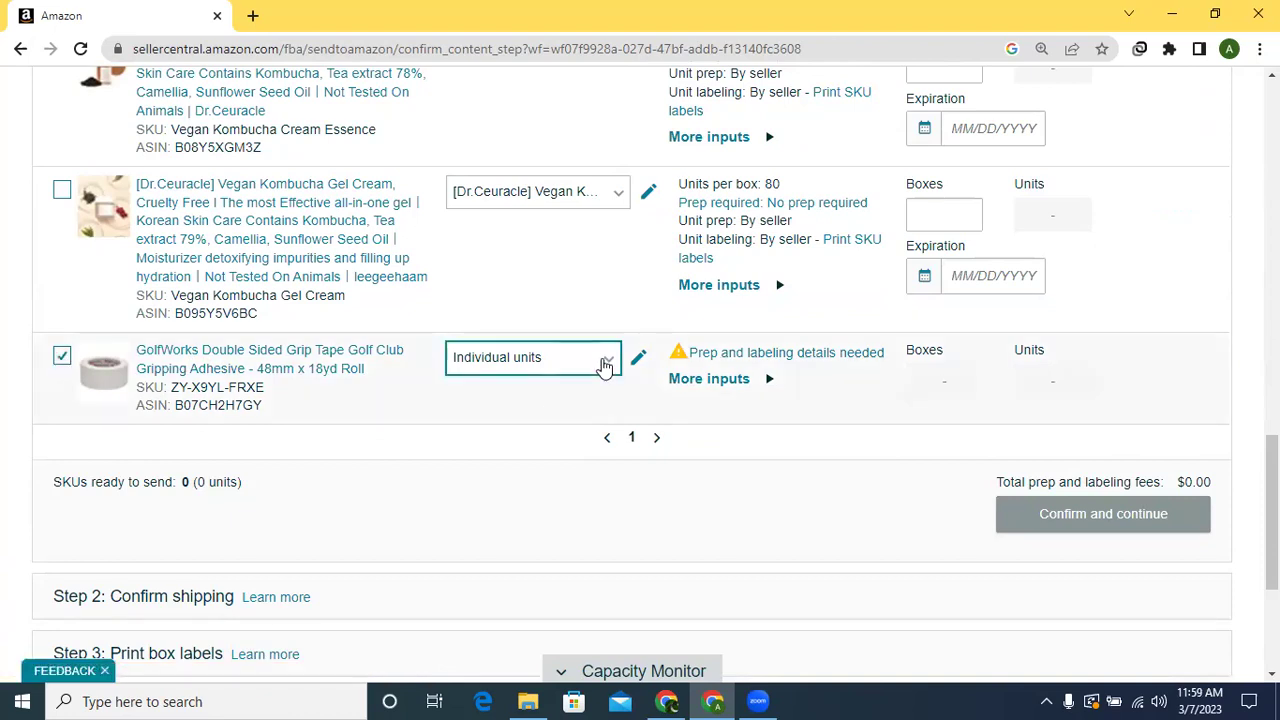
Set the GolfWorks Double Sided Grip Tape SKU's prep category to no prep needed and save its individual-units packing details
left_click(786, 355)
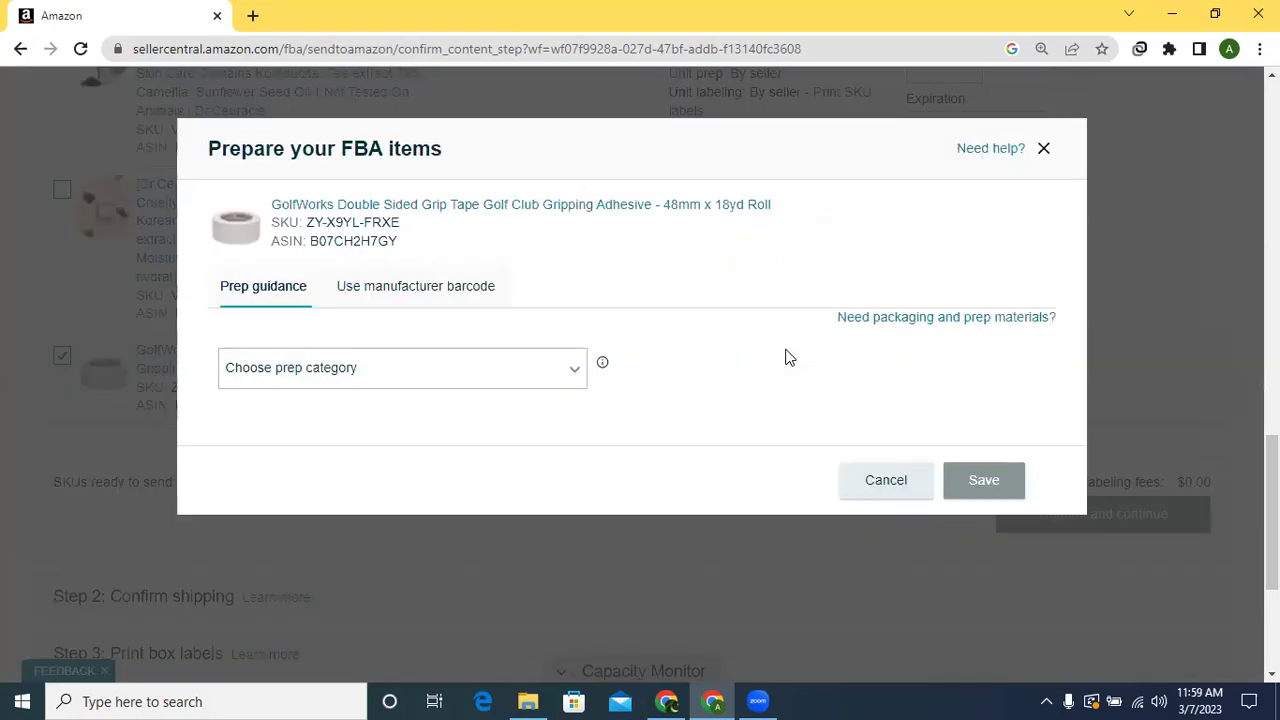
left_click(576, 371)
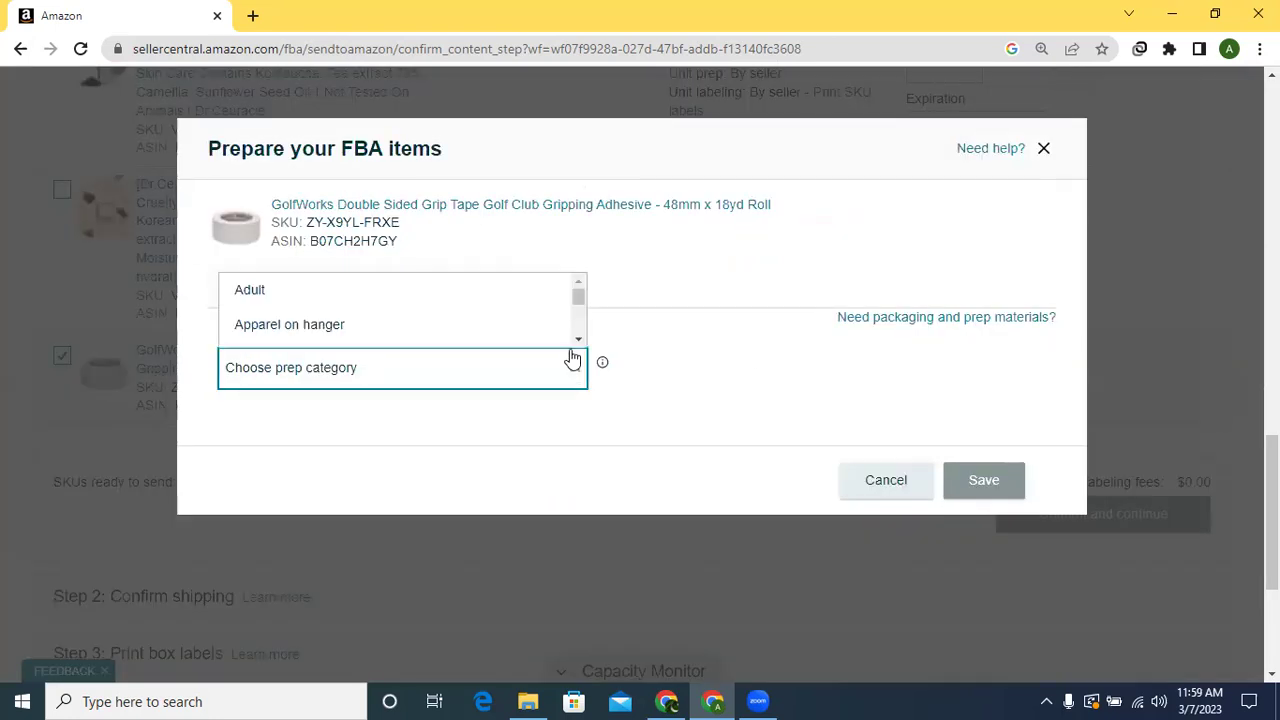
left_click(578, 341)
scroll(578, 341, "down", 5)
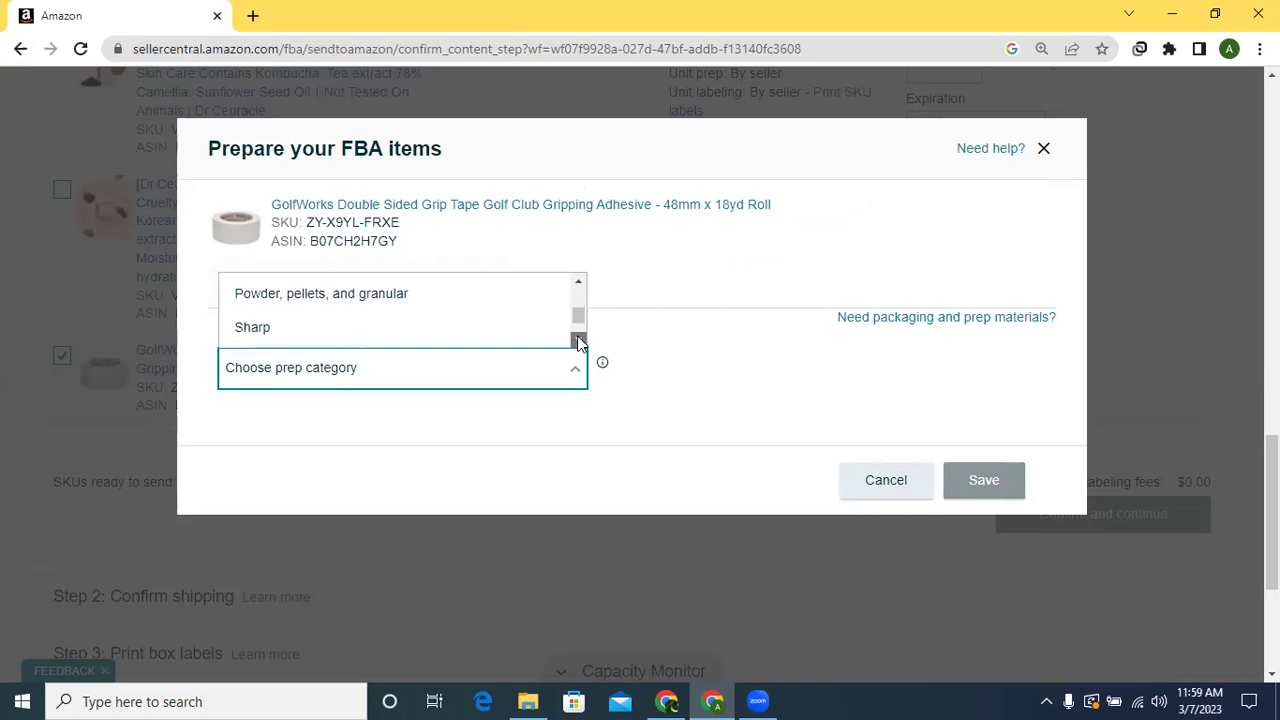
left_click(400, 331)
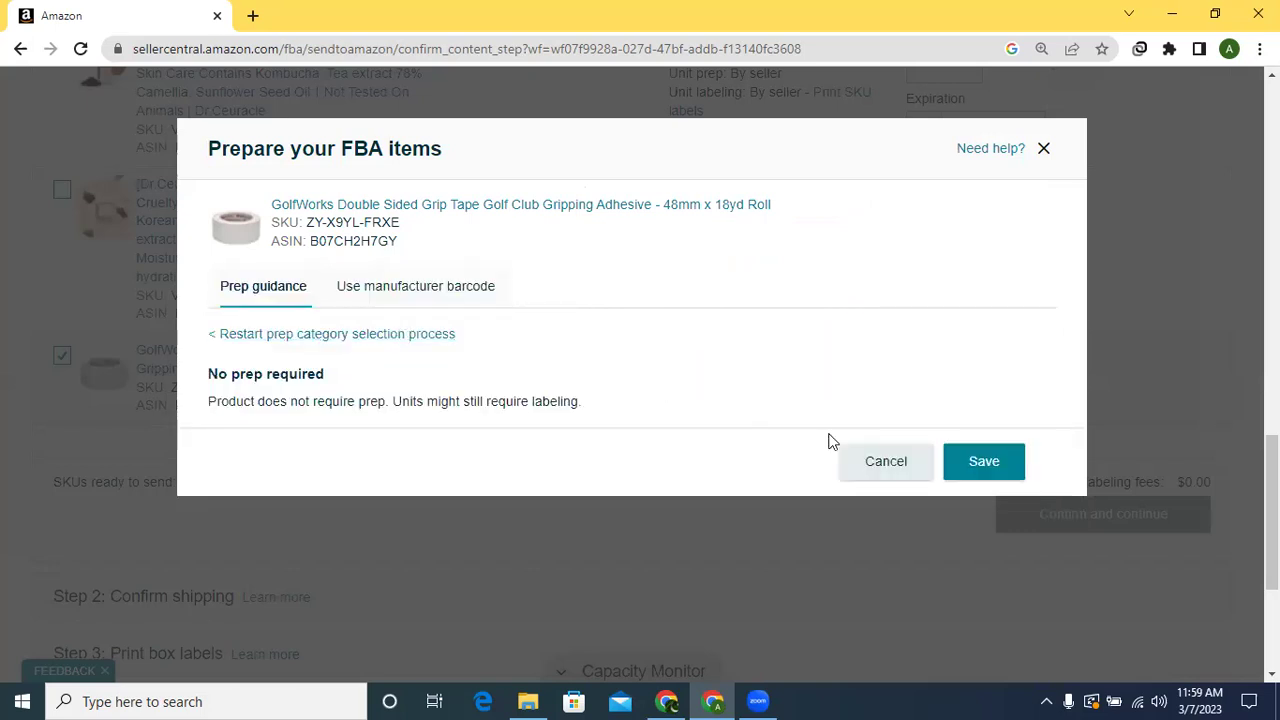
left_click(984, 462)
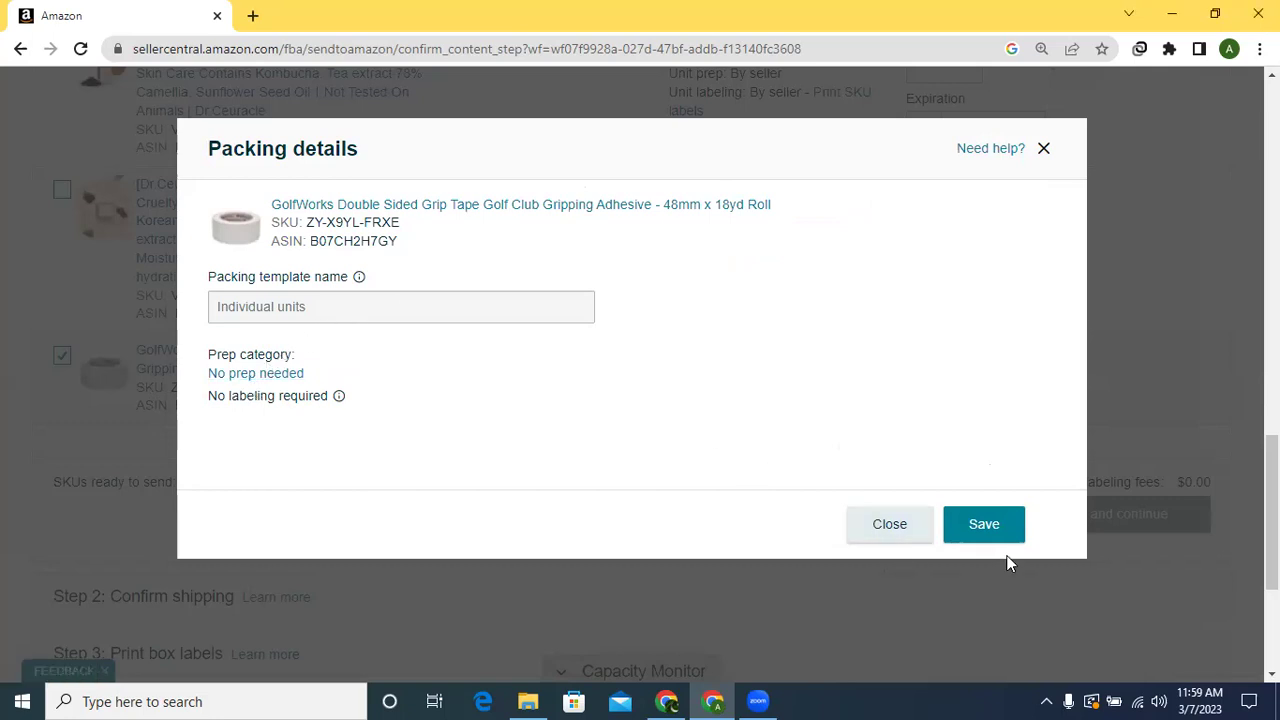
left_click(997, 527)
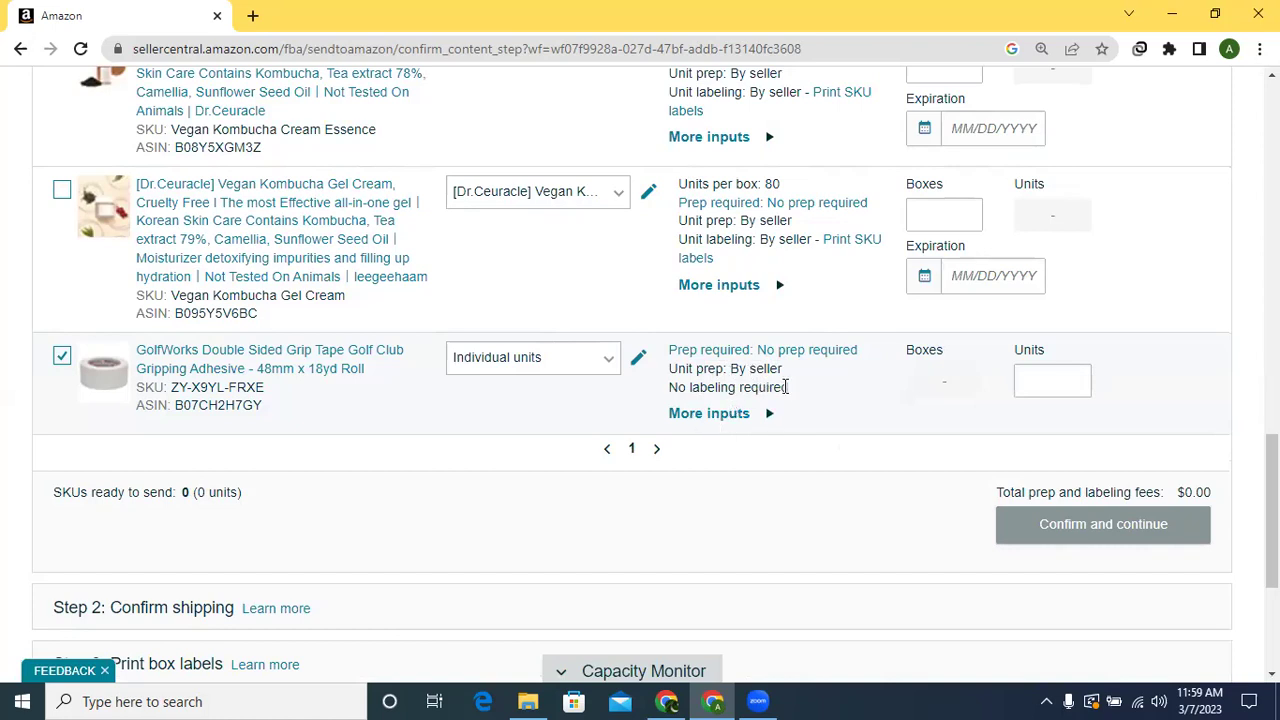
Enter a quantity of 12 units for the GolfWorks grip tape SKU and mark it ready to pack
left_click(1035, 380)
type("12")
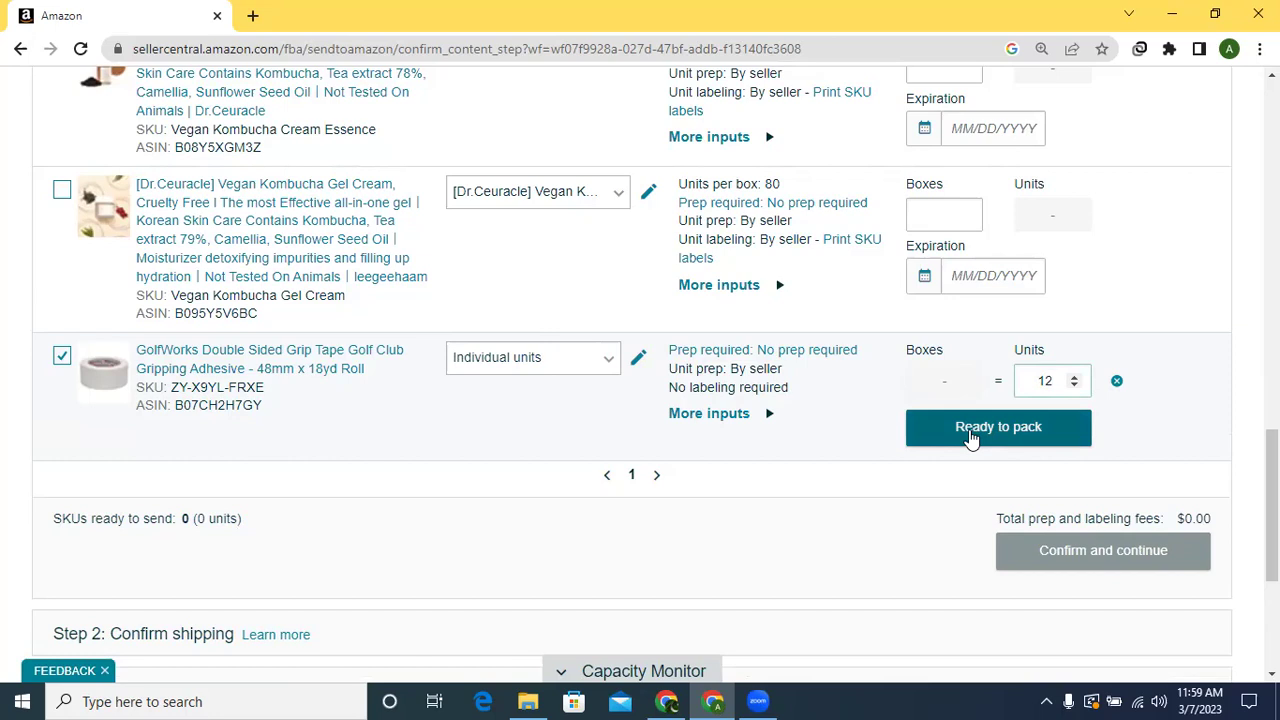
scroll(791, 486, "down", 3)
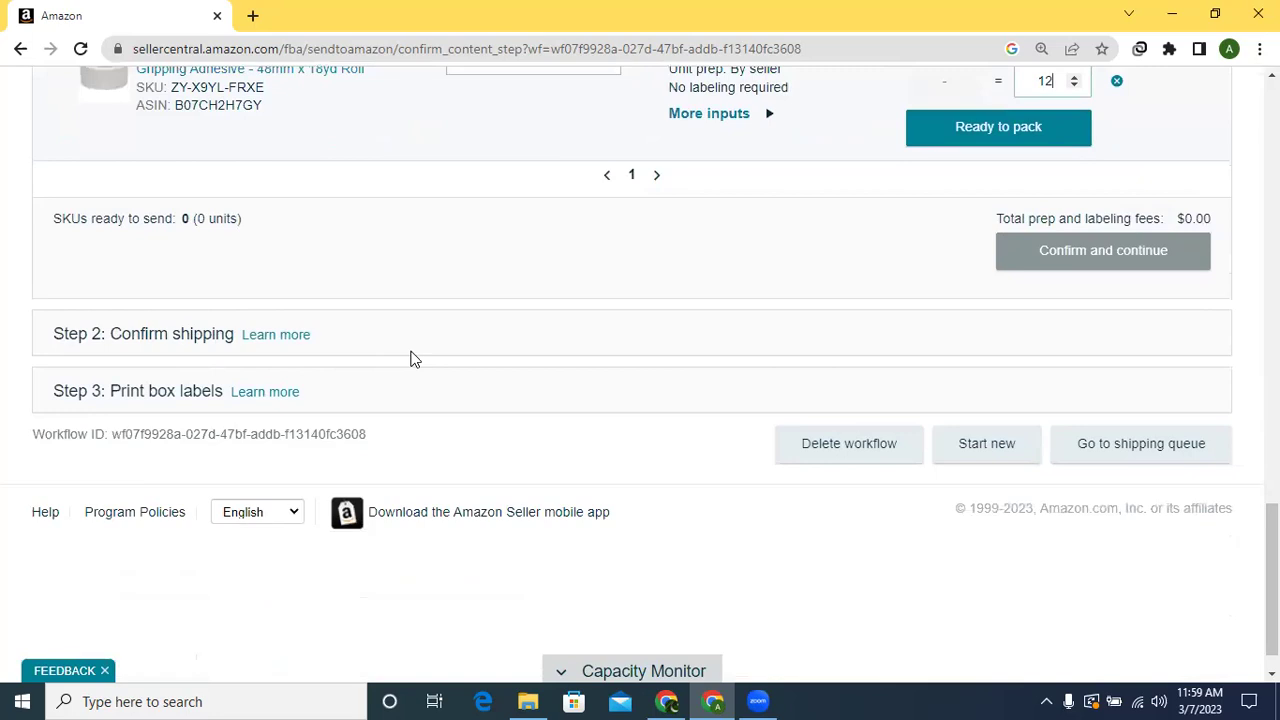
left_click(971, 131)
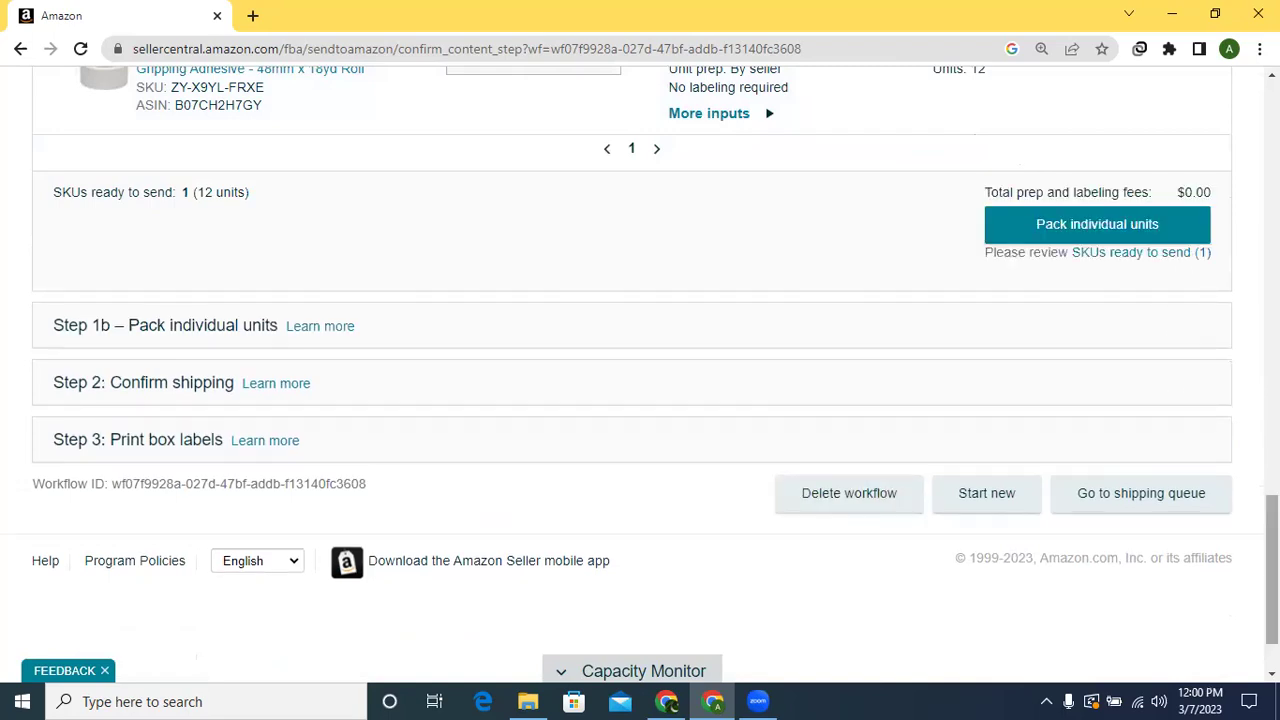
Proceed to packing individual units and confirm that everything in Pack group 1 will fit into one box
scroll(1010, 272, "up", 3)
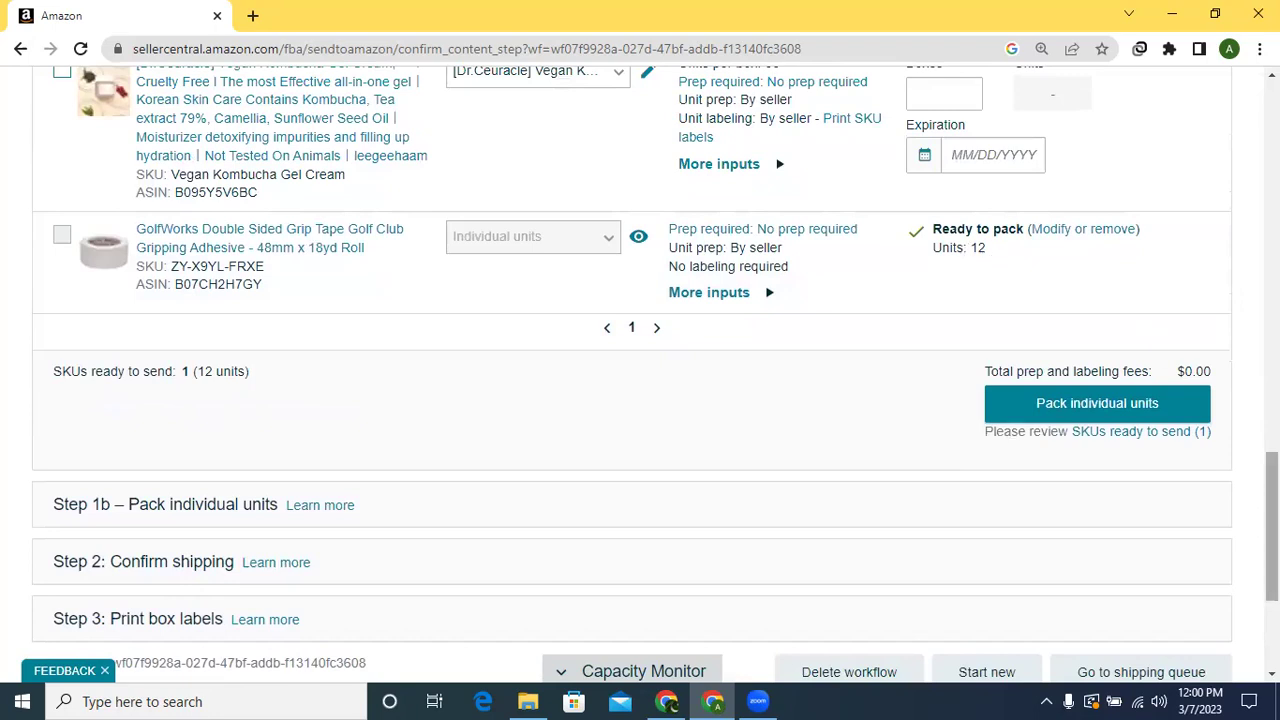
scroll(1272, 527, "down", 3)
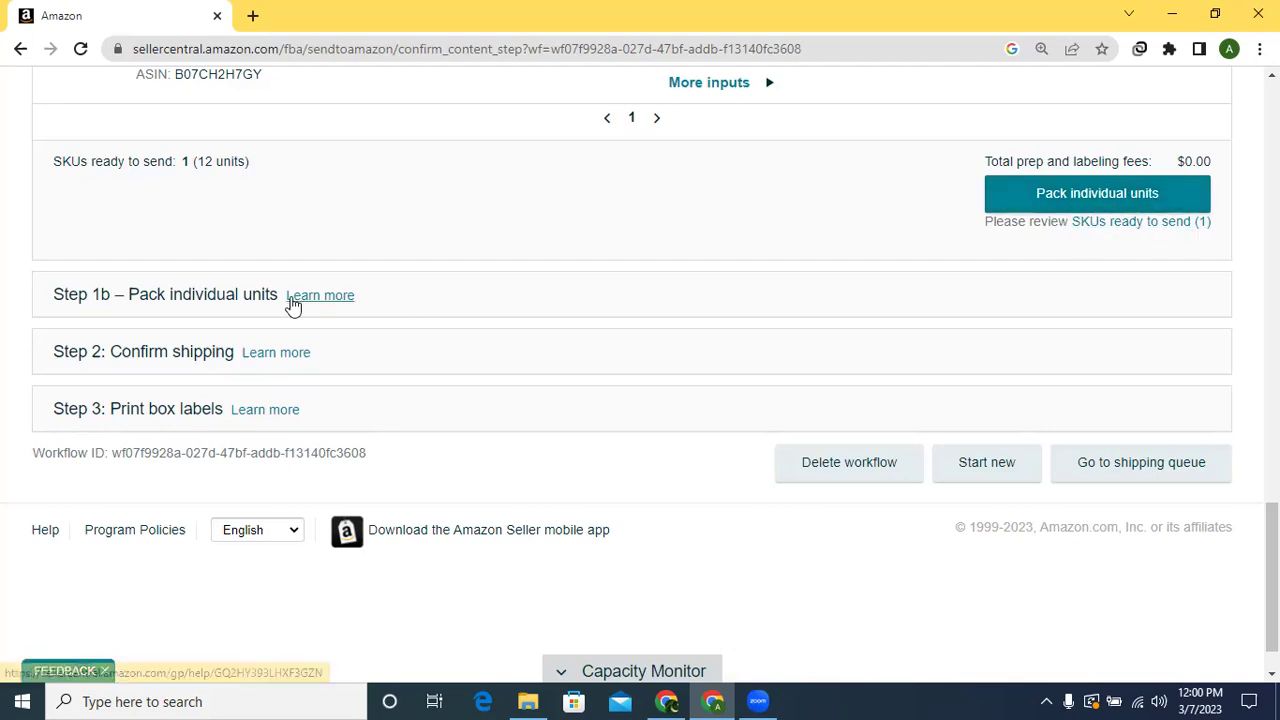
left_click(1047, 208)
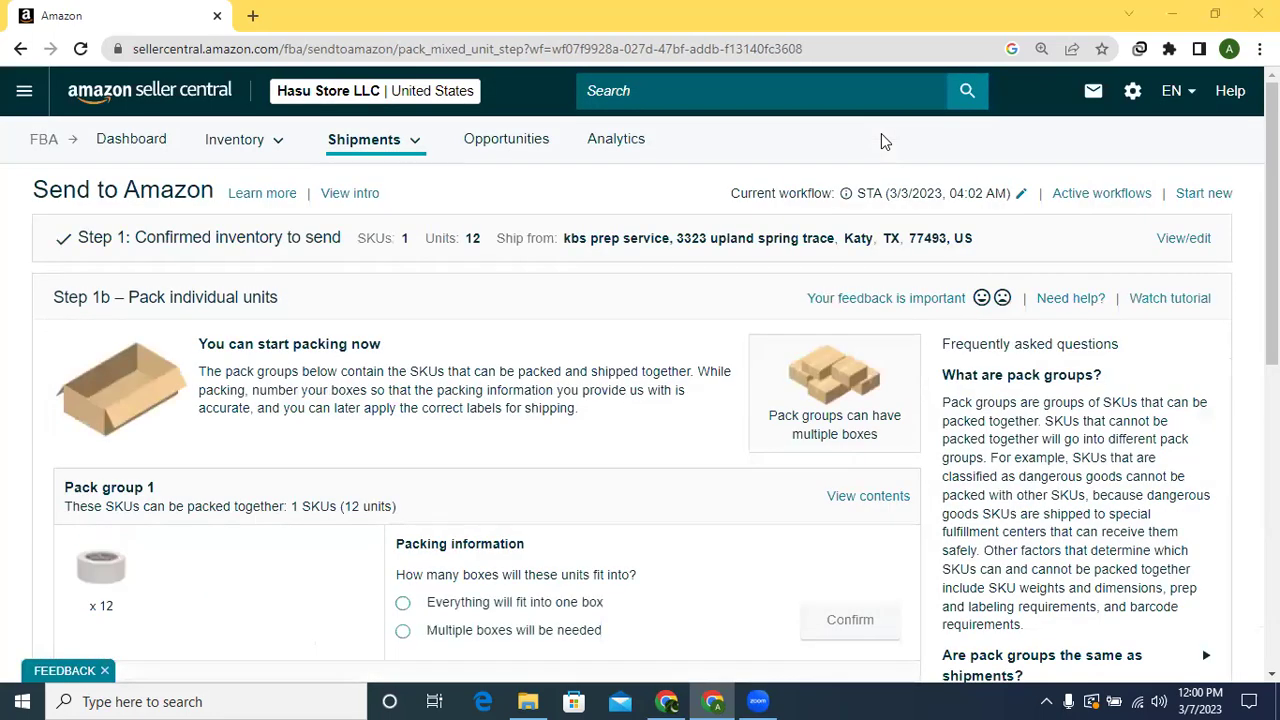
scroll(881, 141, "down", 2)
scroll(480, 400, "down", 2)
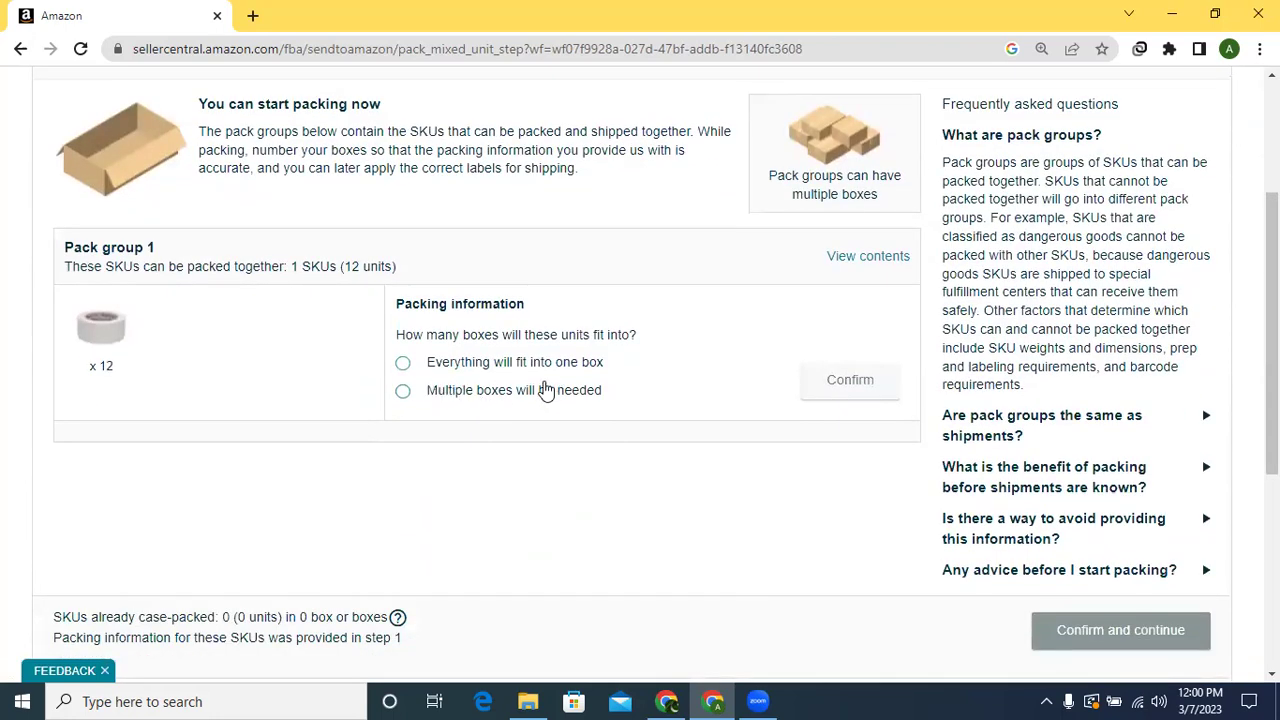
left_click(403, 364)
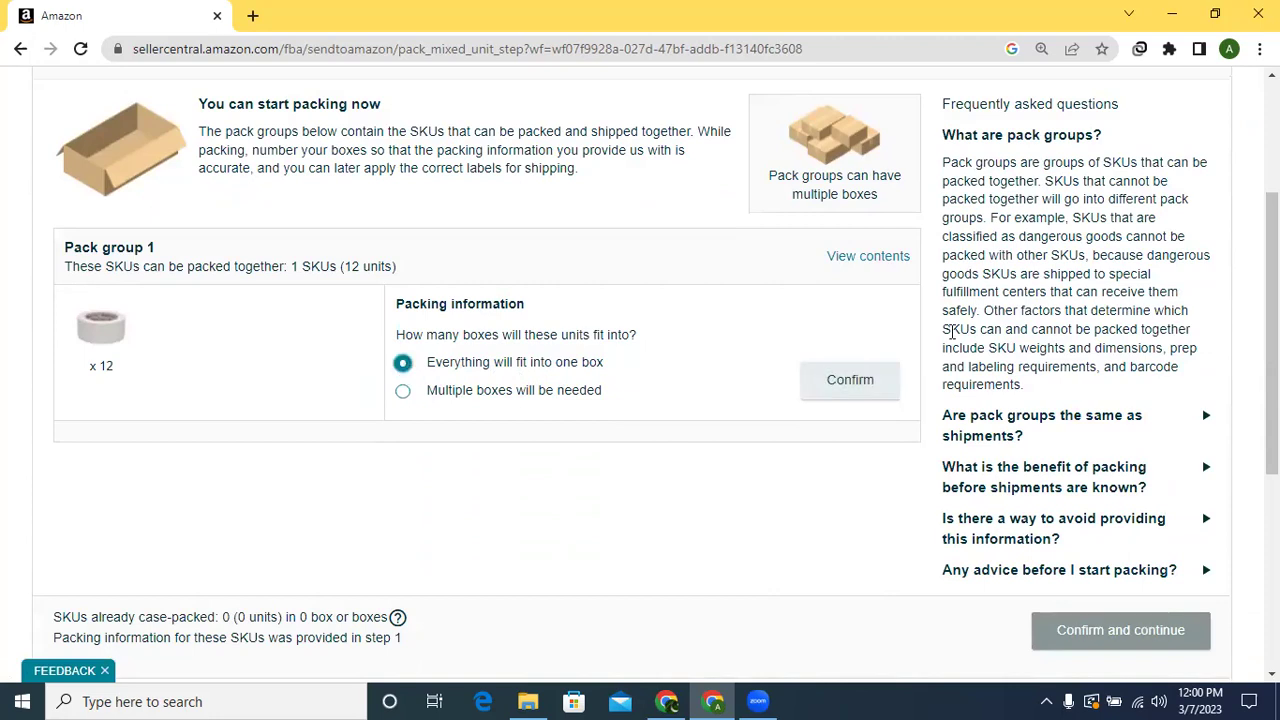
scroll(1270, 400, "down", 1)
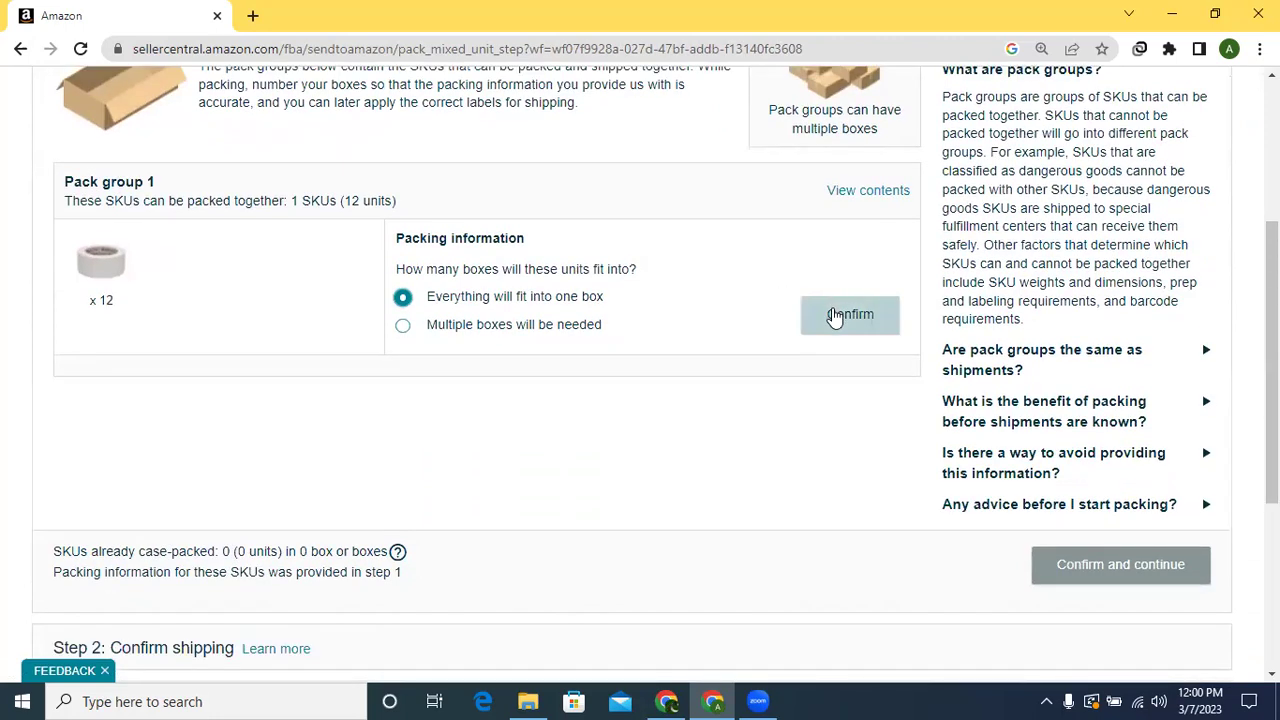
left_click(835, 317)
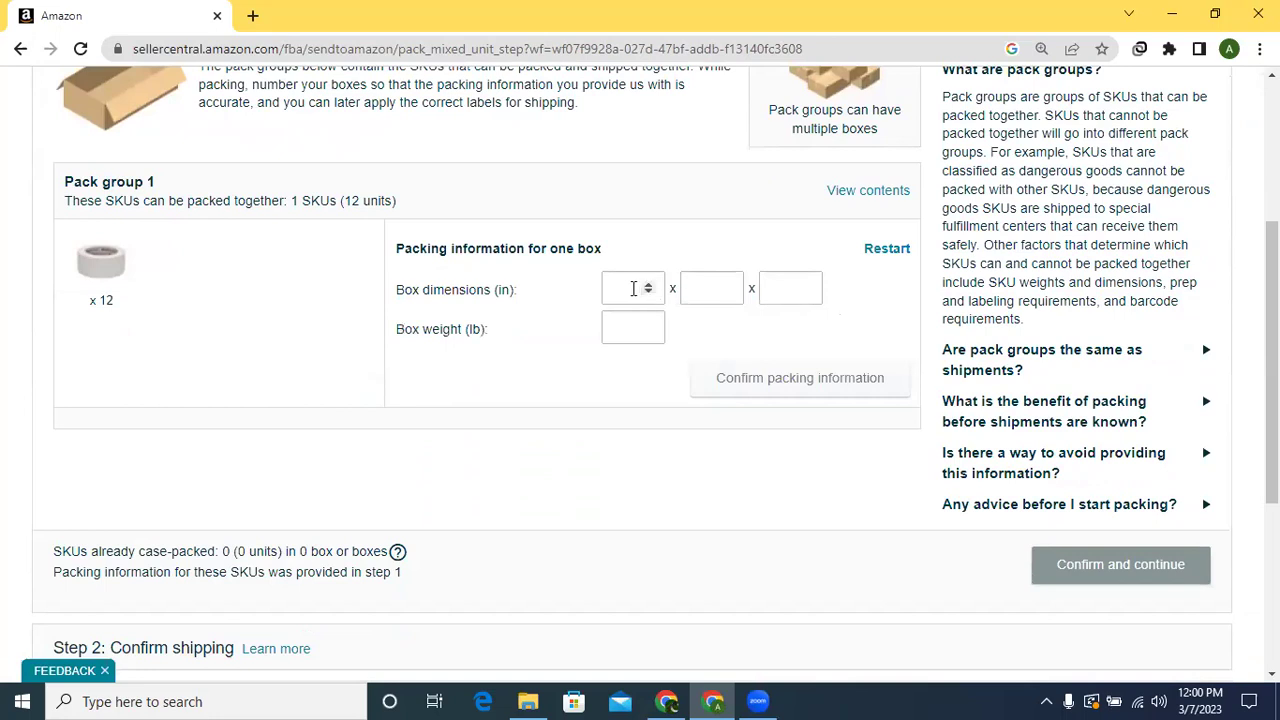
Try to confirm Pack group 1's packing information with box dimensions of 45 x 45 x 45 in and a weight of 10 lb
left_click(629, 288)
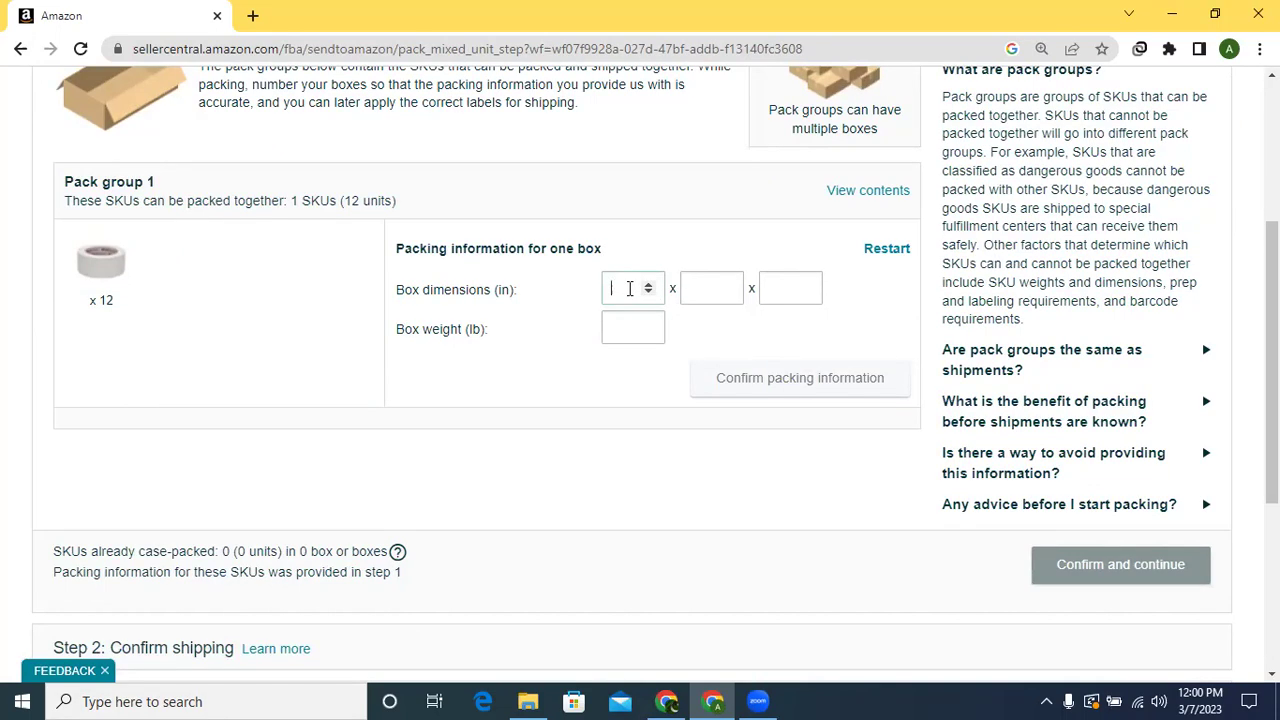
left_click(702, 288)
type("45")
left_click(796, 287)
type("45")
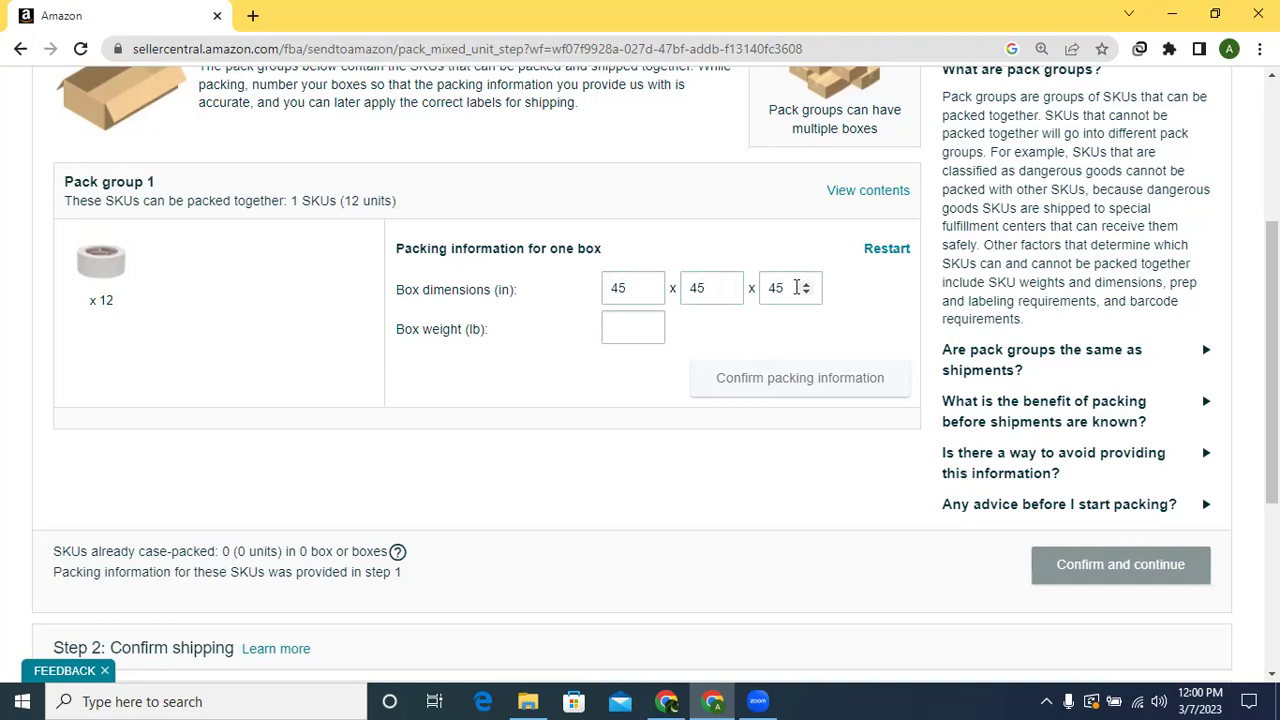
left_click(627, 333)
type("10")
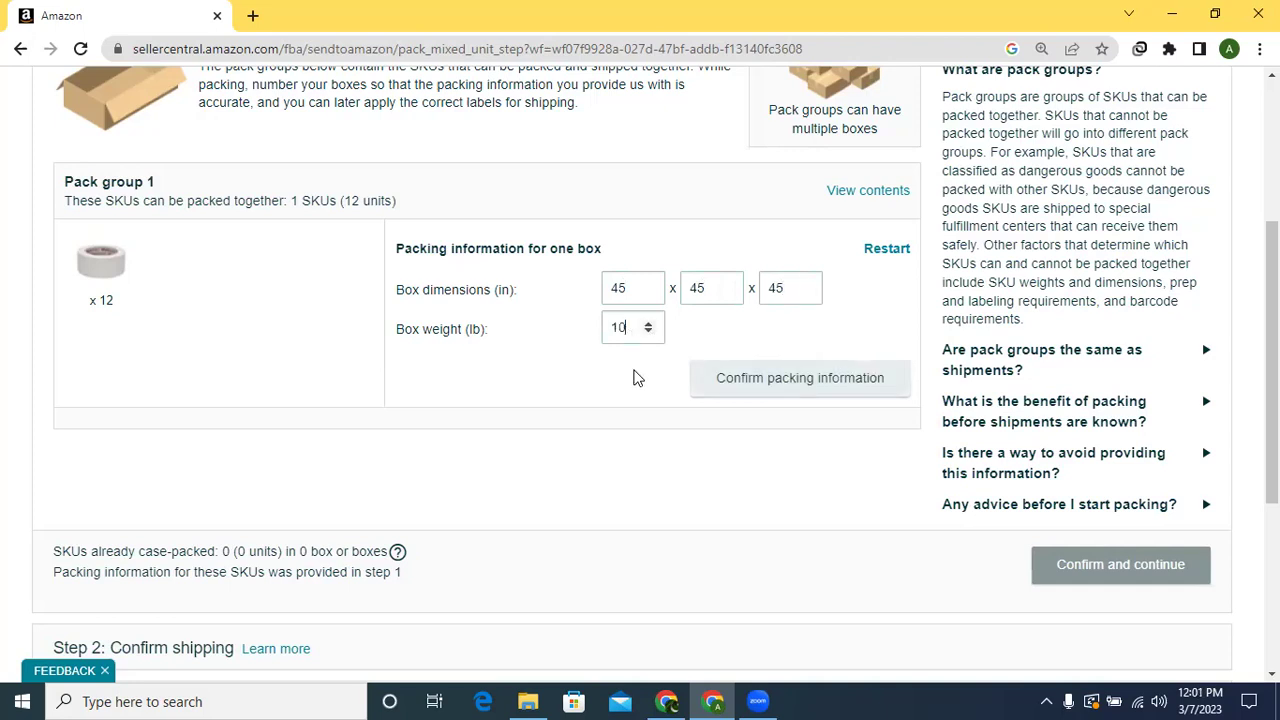
left_click(770, 385)
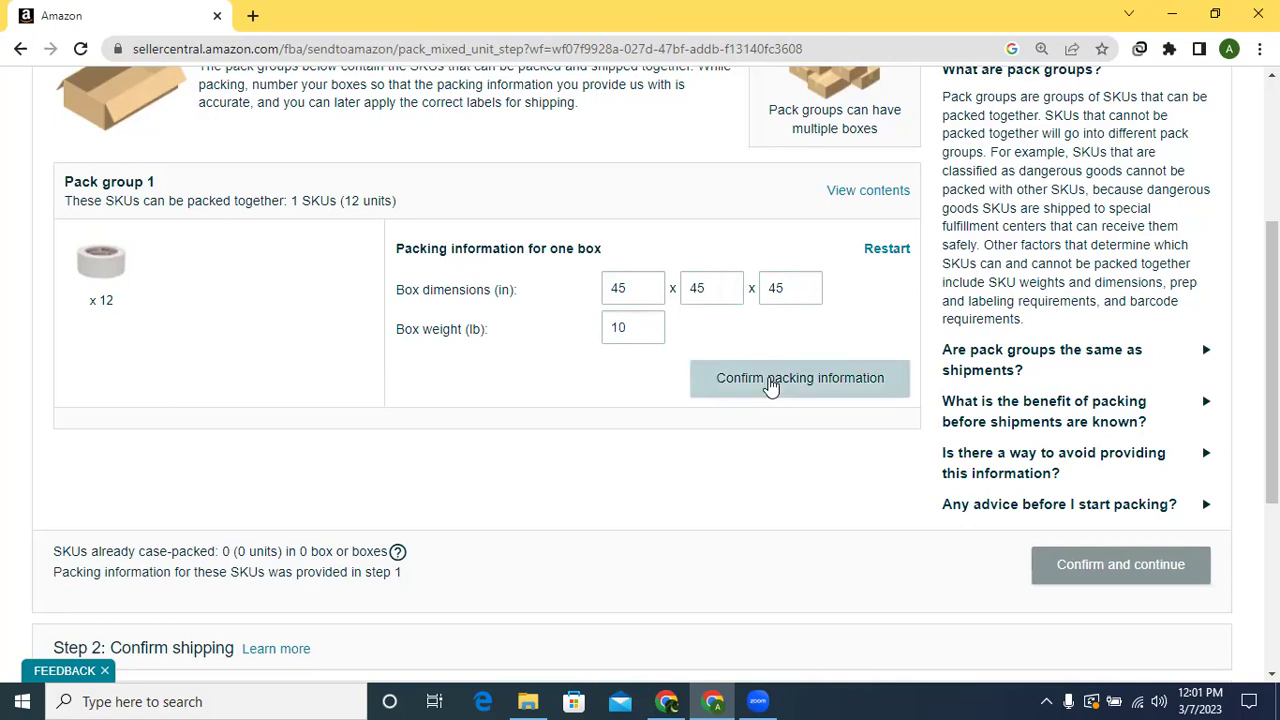
scroll(1272, 300, "down", 2)
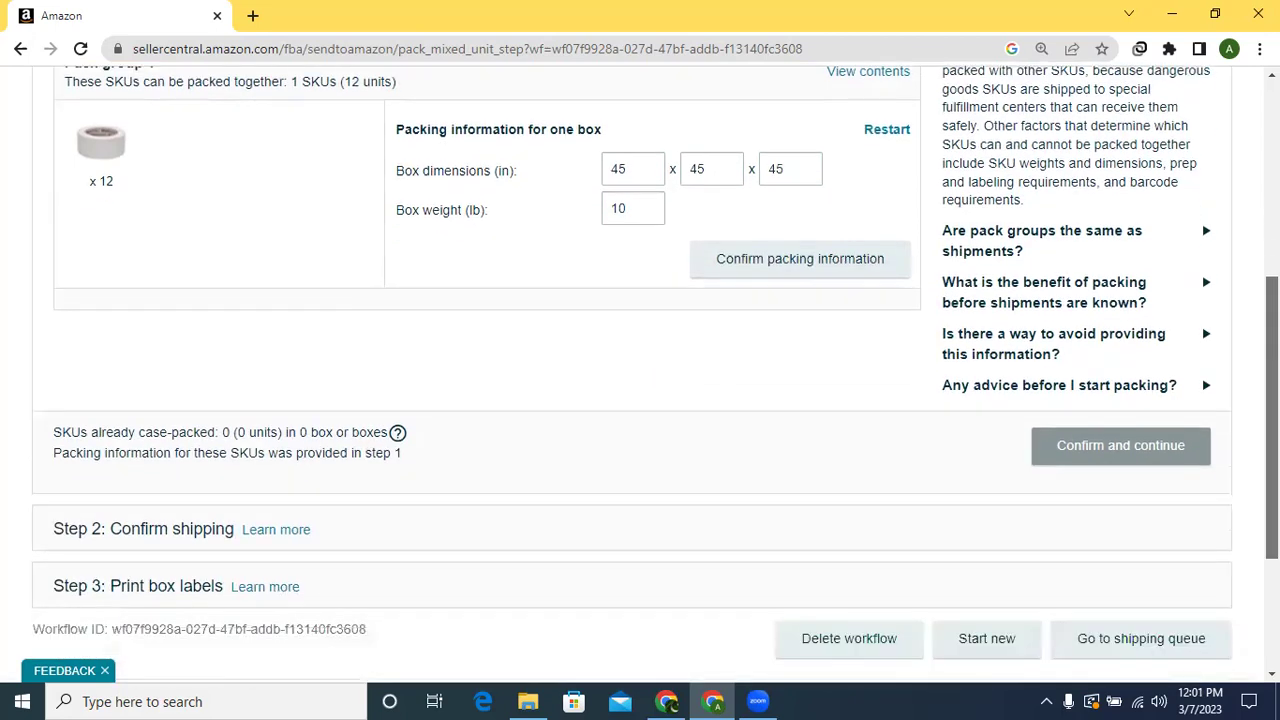
left_click(788, 270)
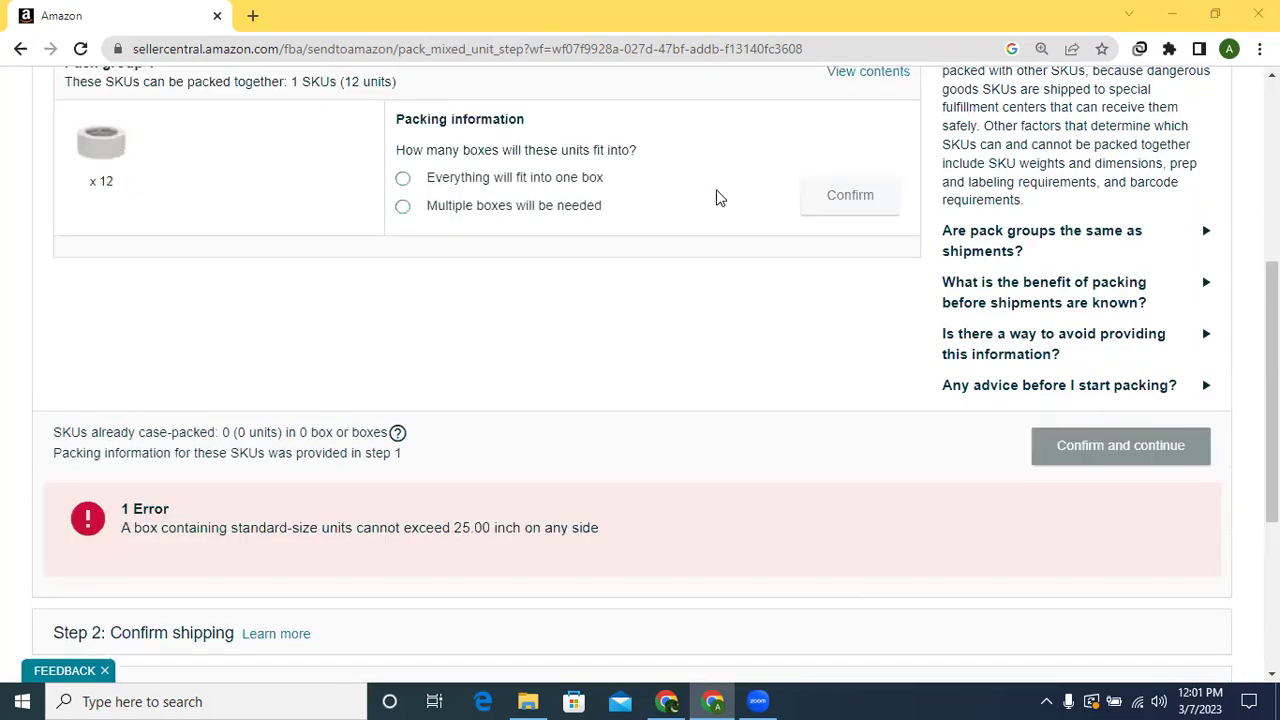
Check the box size error and confirm again that Pack group 1 will fit into one box
mouse_move(1272, 420)
left_mouse_down()
mouse_move(1272, 385)
mouse_move(1272, 439)
left_mouse_up()
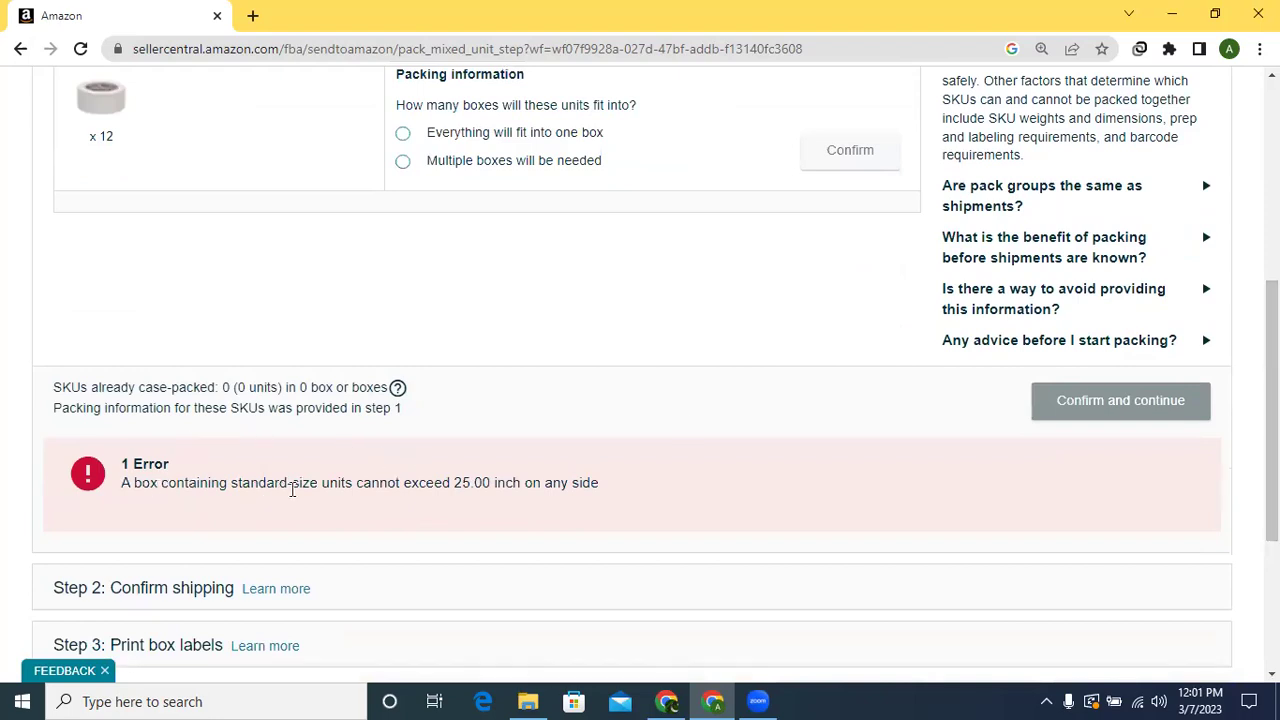
left_click_drag(457, 480, 522, 478)
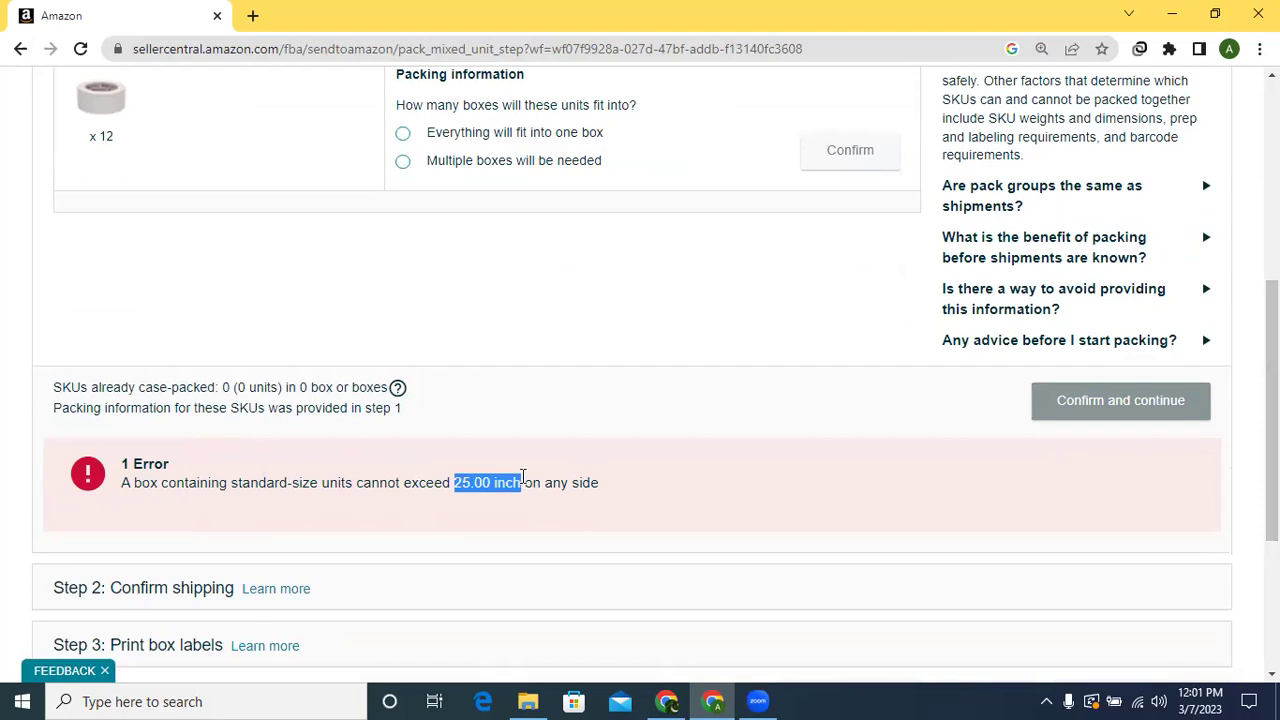
left_click(401, 140)
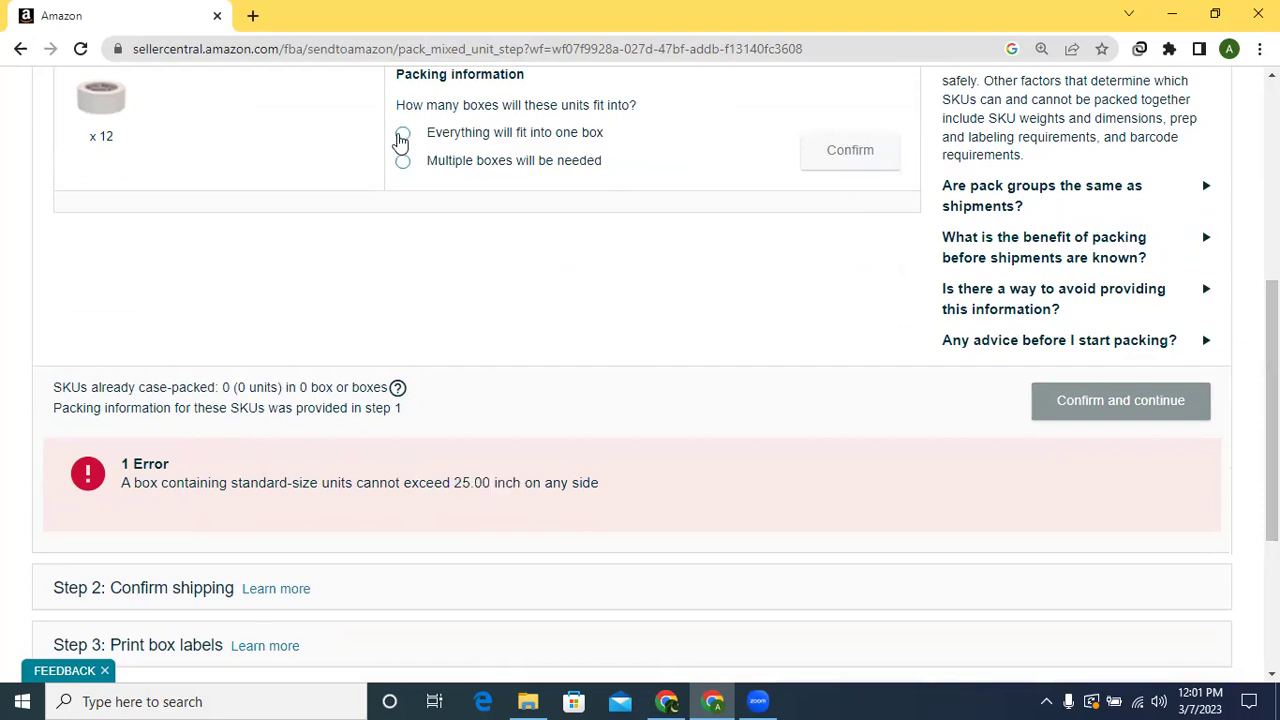
left_click(838, 168)
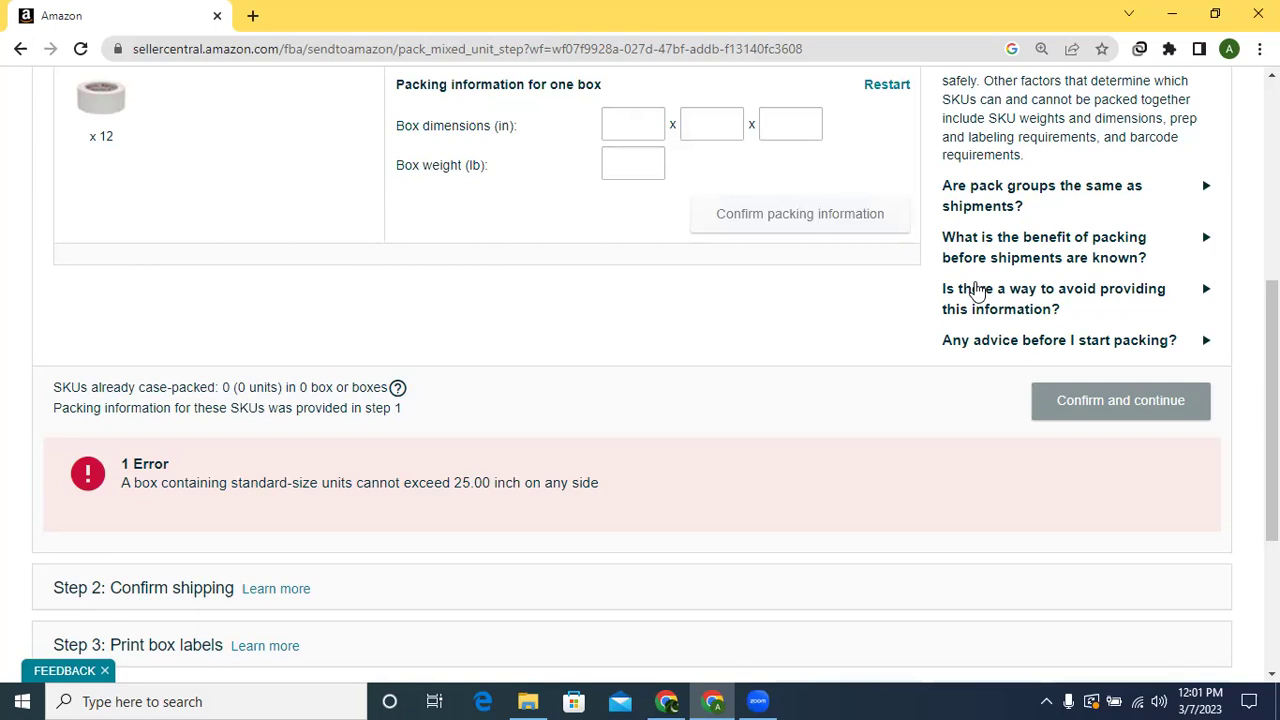
Enter box dimensions of 25 x 25 x 25 in and a weight of 8 lb, and confirm the packing information
scroll(978, 290, "up", 2)
left_click(619, 305)
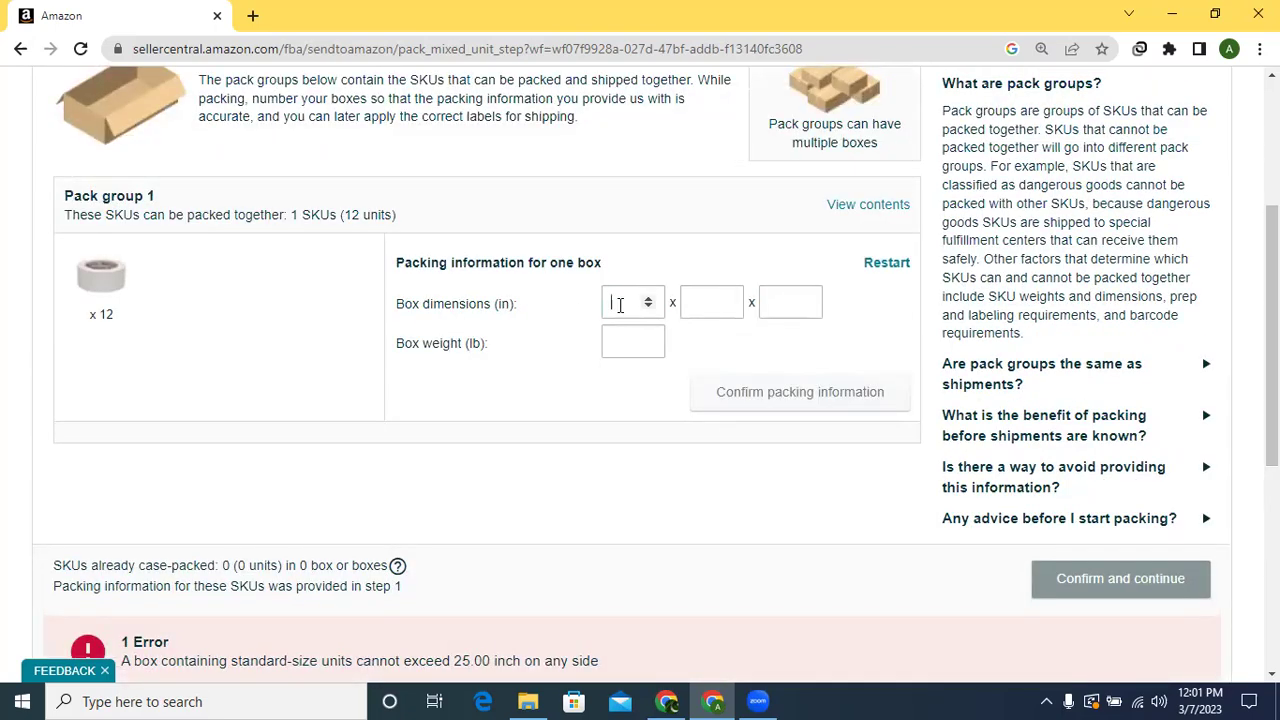
type("25")
left_click(728, 304)
type("1")
key("BackSpace")
type("25")
left_click(785, 302)
type("25")
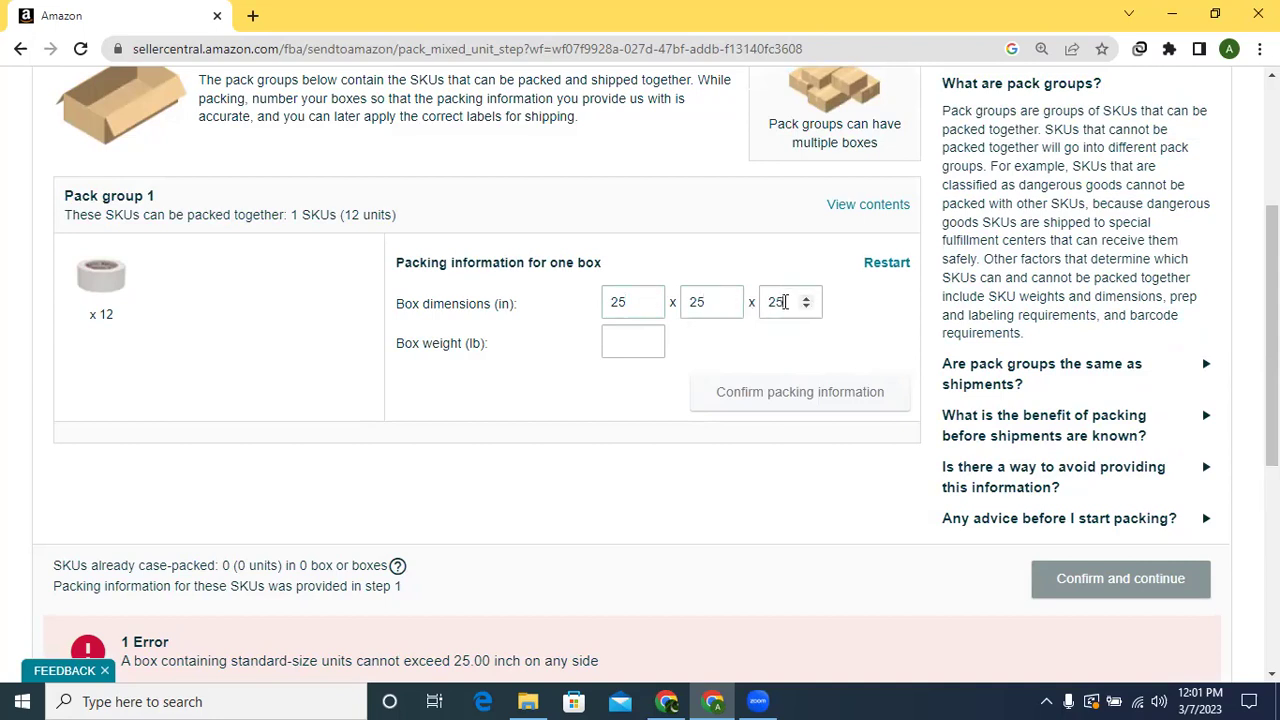
left_click(626, 345)
type("8")
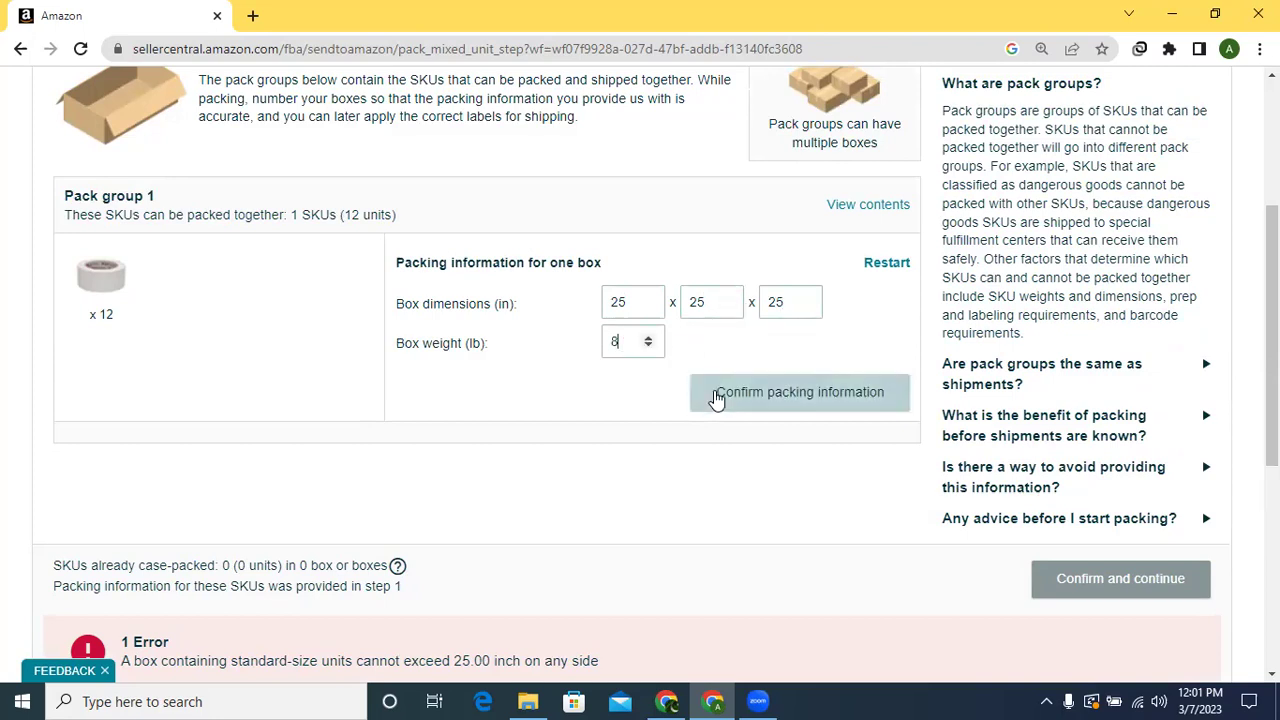
left_click(716, 397)
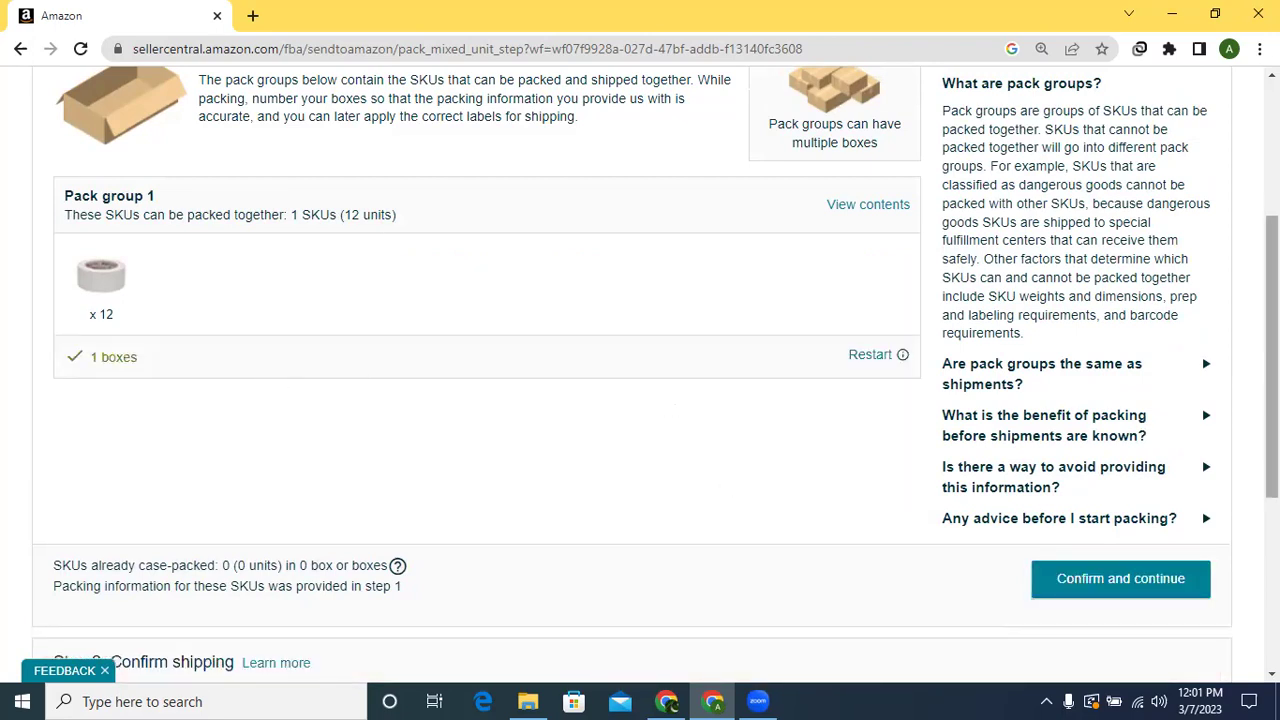
Confirm the packed individual units and continue to the Confirm shipping step
scroll(1272, 360, "down", 3)
scroll(1137, 406, "up", 1)
scroll(1114, 403, "down", 1)
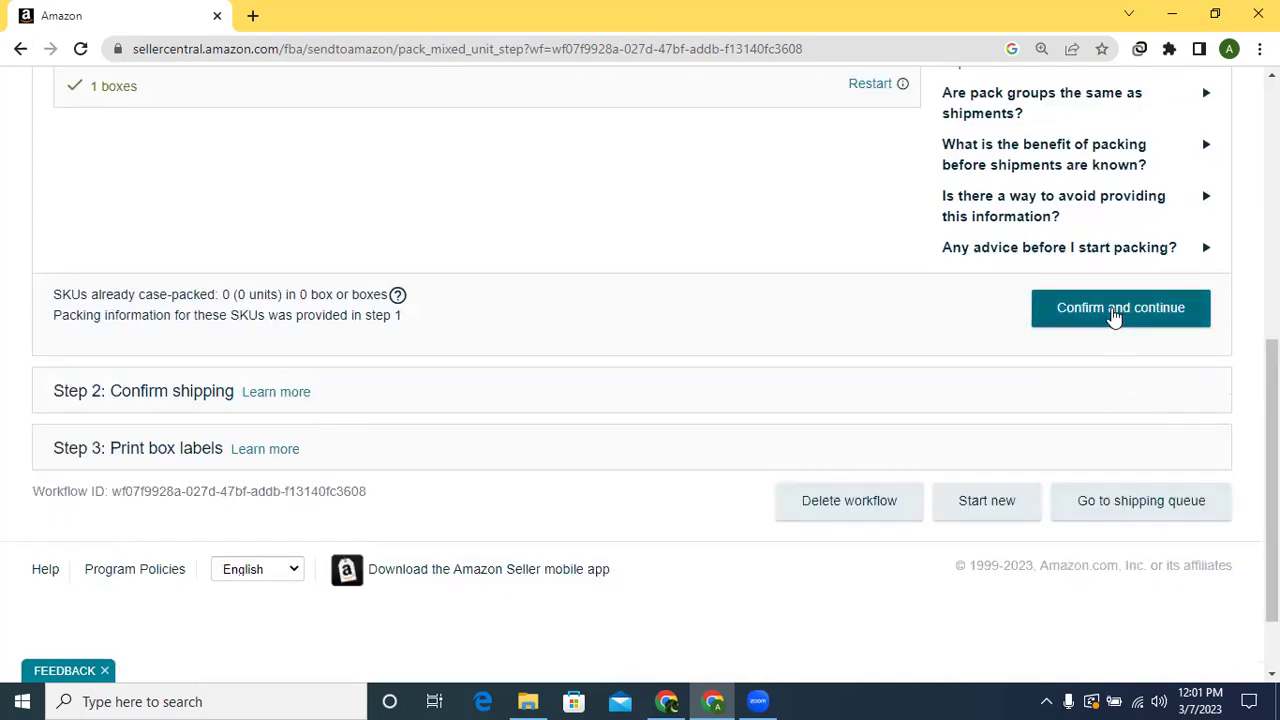
left_click(1115, 310)
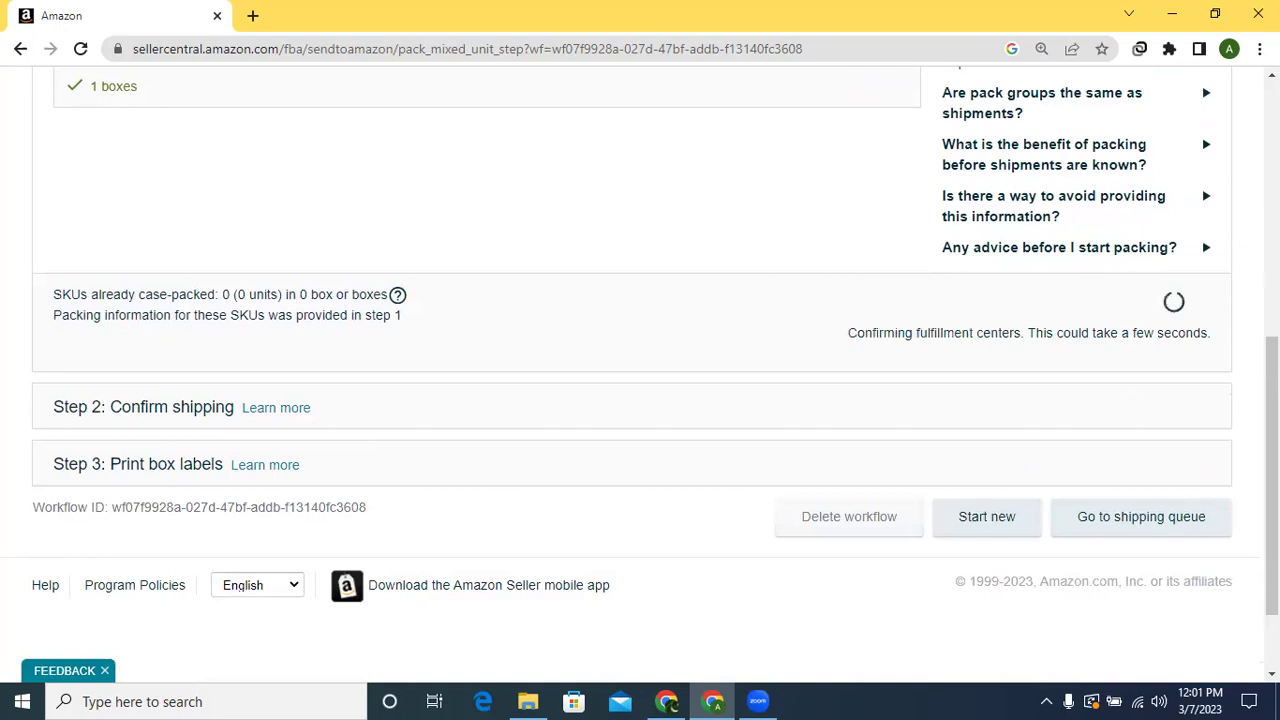
left_click_drag(1272, 476, 1272, 496)
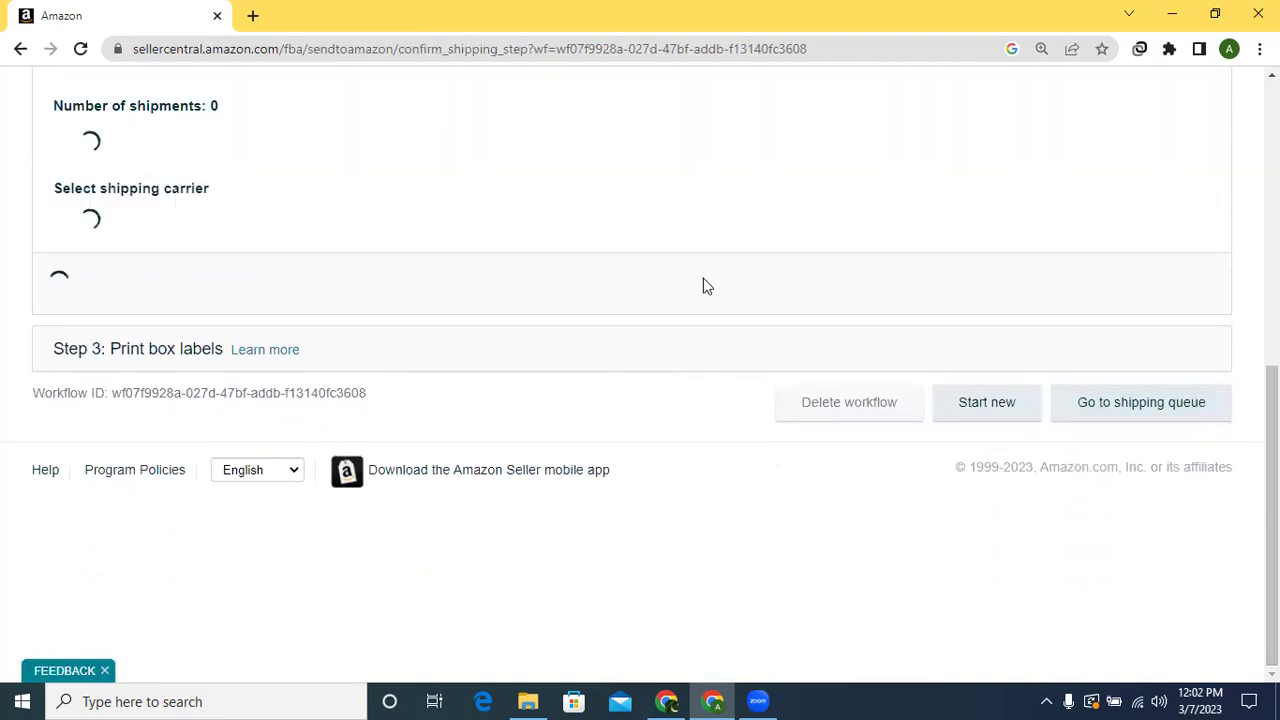
Review the Confirm shipping details and set the ship date to 3/9/2023
left_click_drag(1272, 250, 1272, 335)
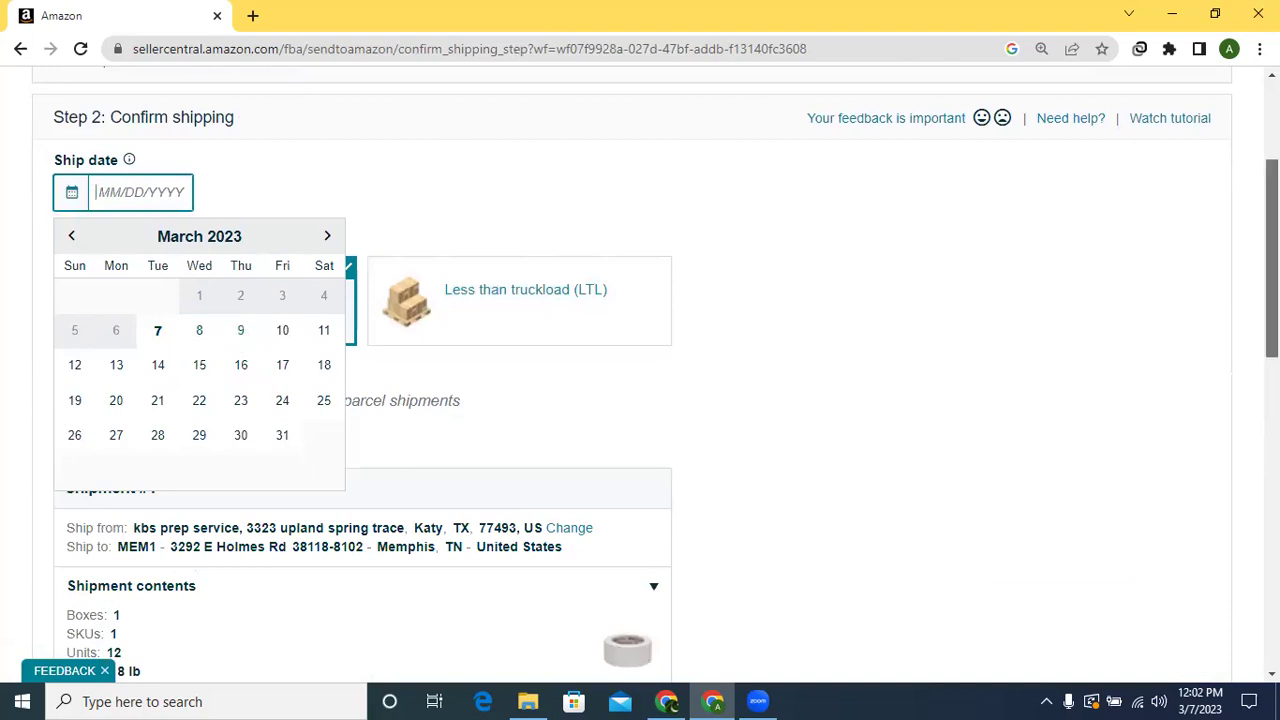
scroll(665, 375, "down", 4)
scroll(655, 382, "down", 1)
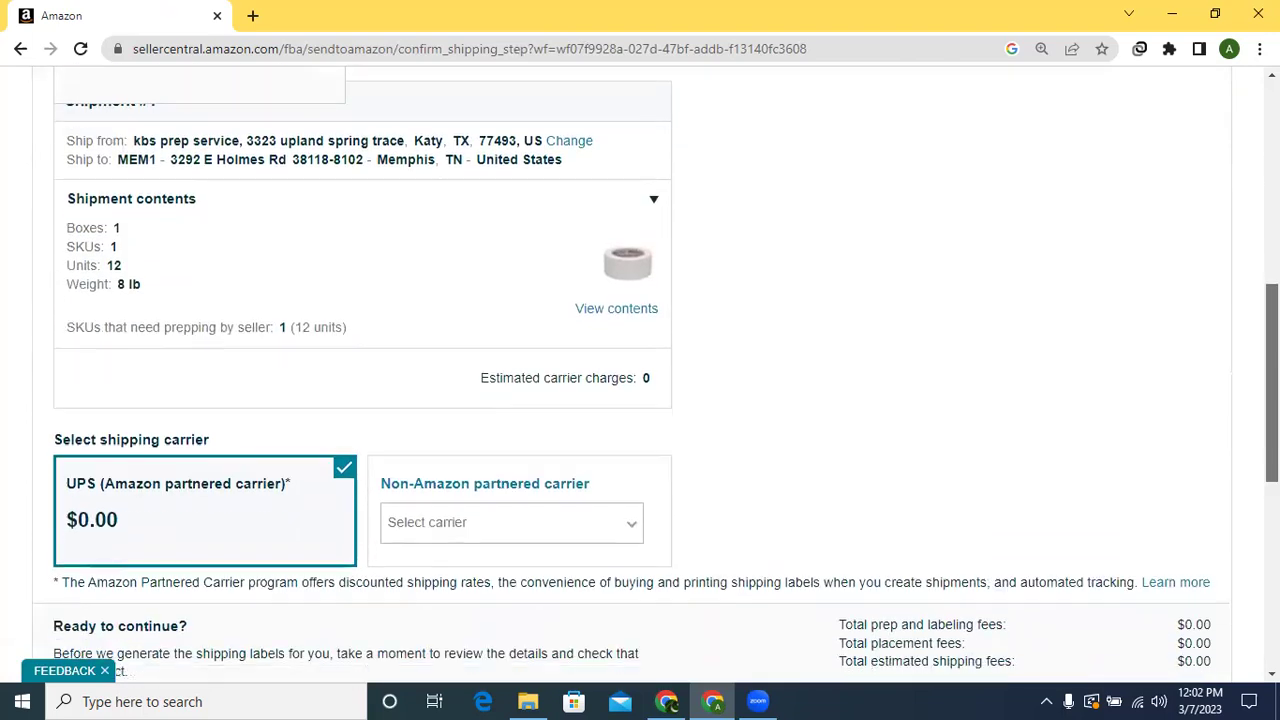
scroll(321, 300, "down", 1)
scroll(321, 300, "up", 3)
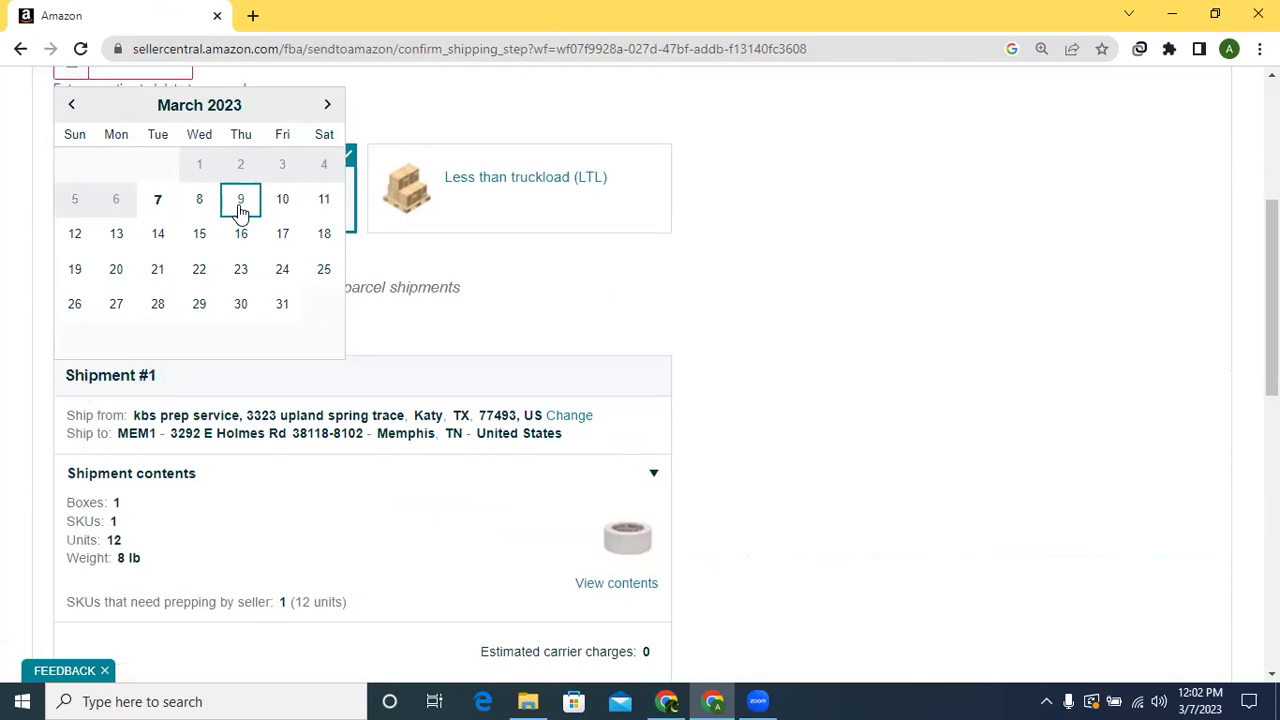
left_click(240, 205)
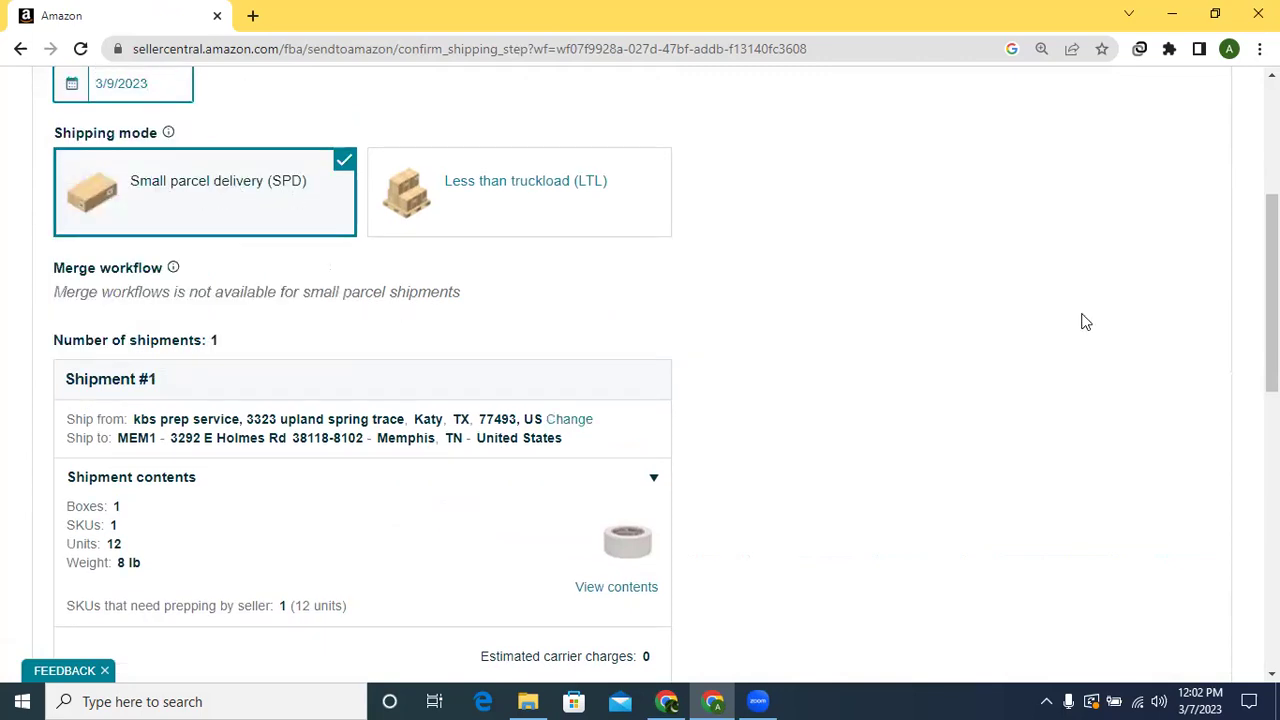
Choose FedEx as the non-Amazon partnered carrier, then accept the charges and confirm shipping
scroll(1272, 300, "down", 1)
scroll(1272, 300, "down", 2)
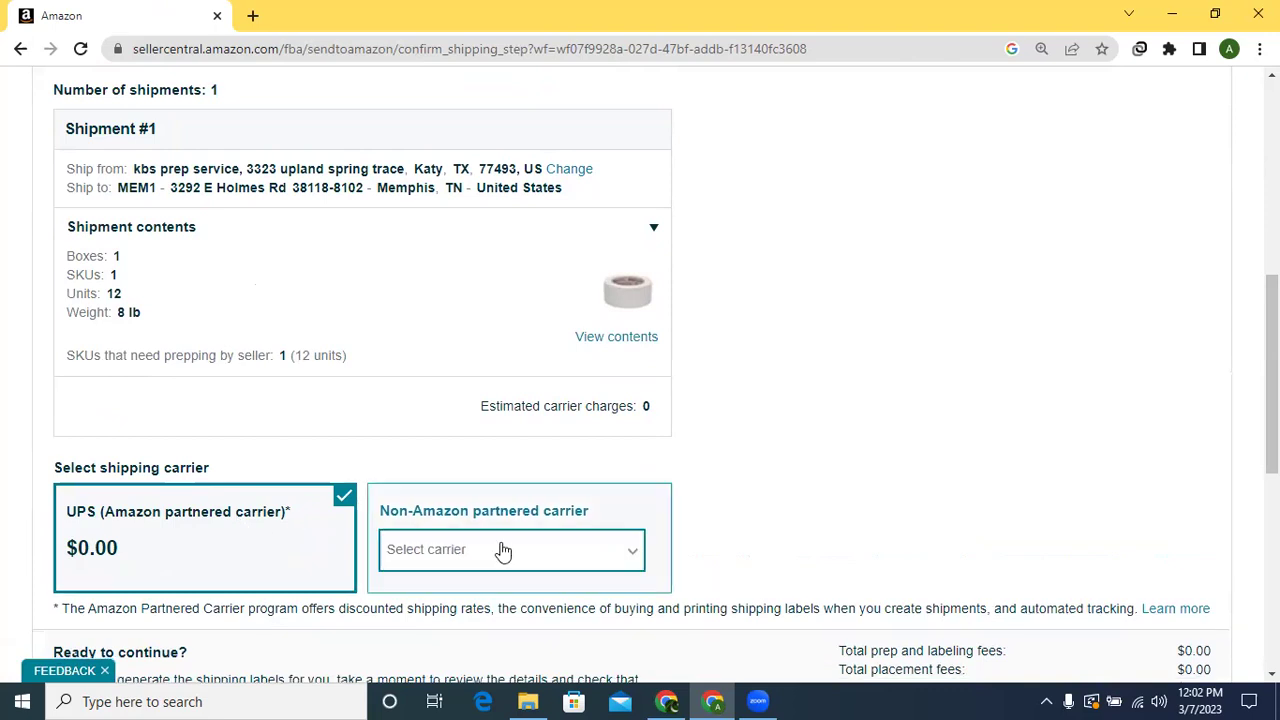
left_click(630, 563)
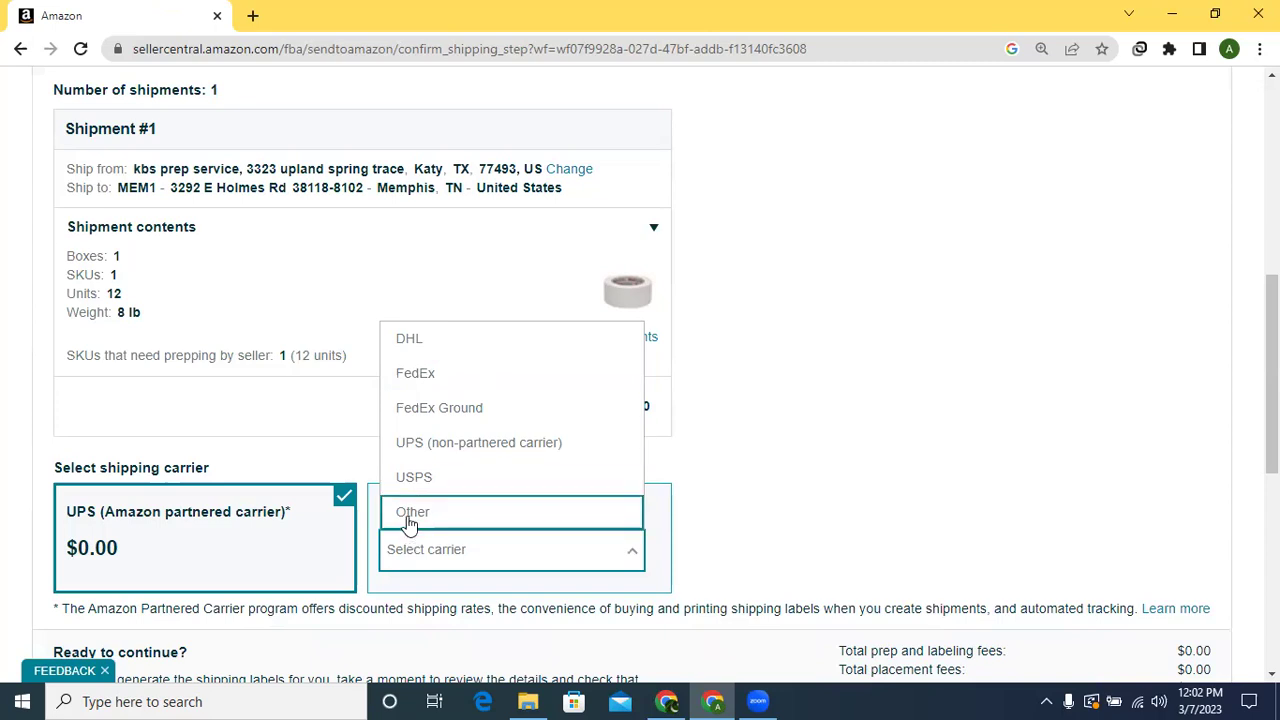
left_click(427, 382)
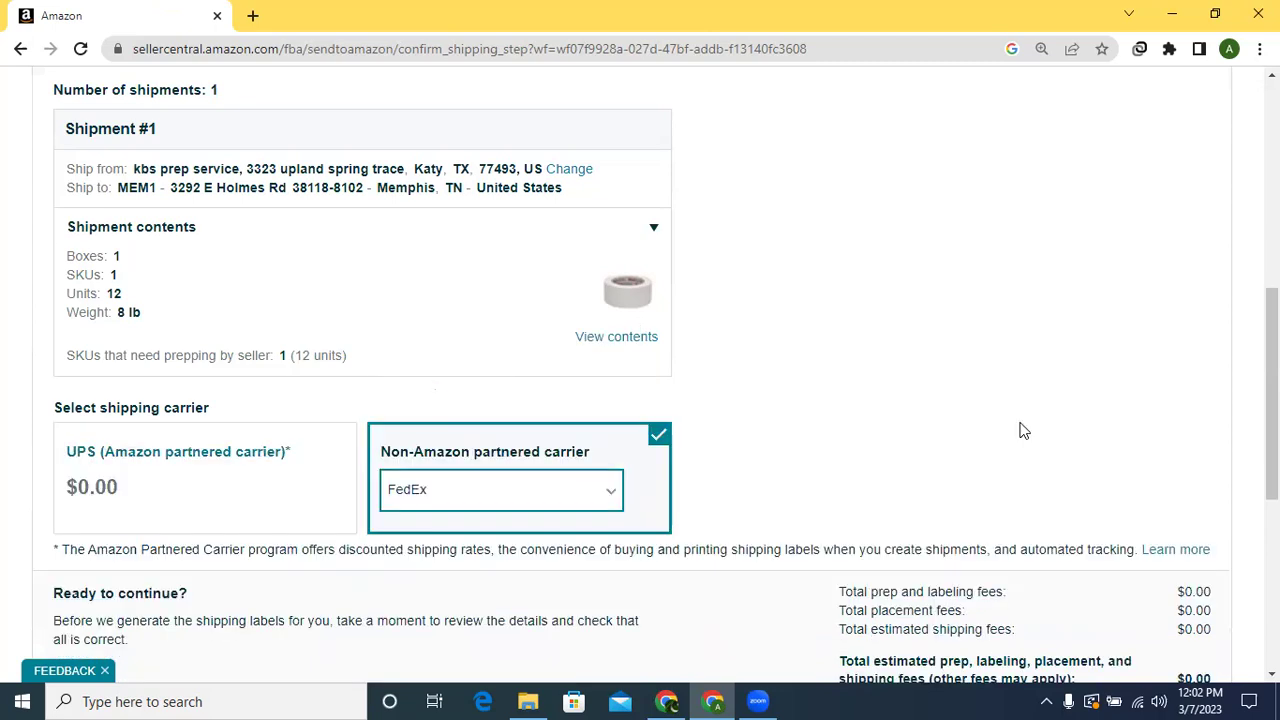
left_click_drag(1272, 395, 1272, 466)
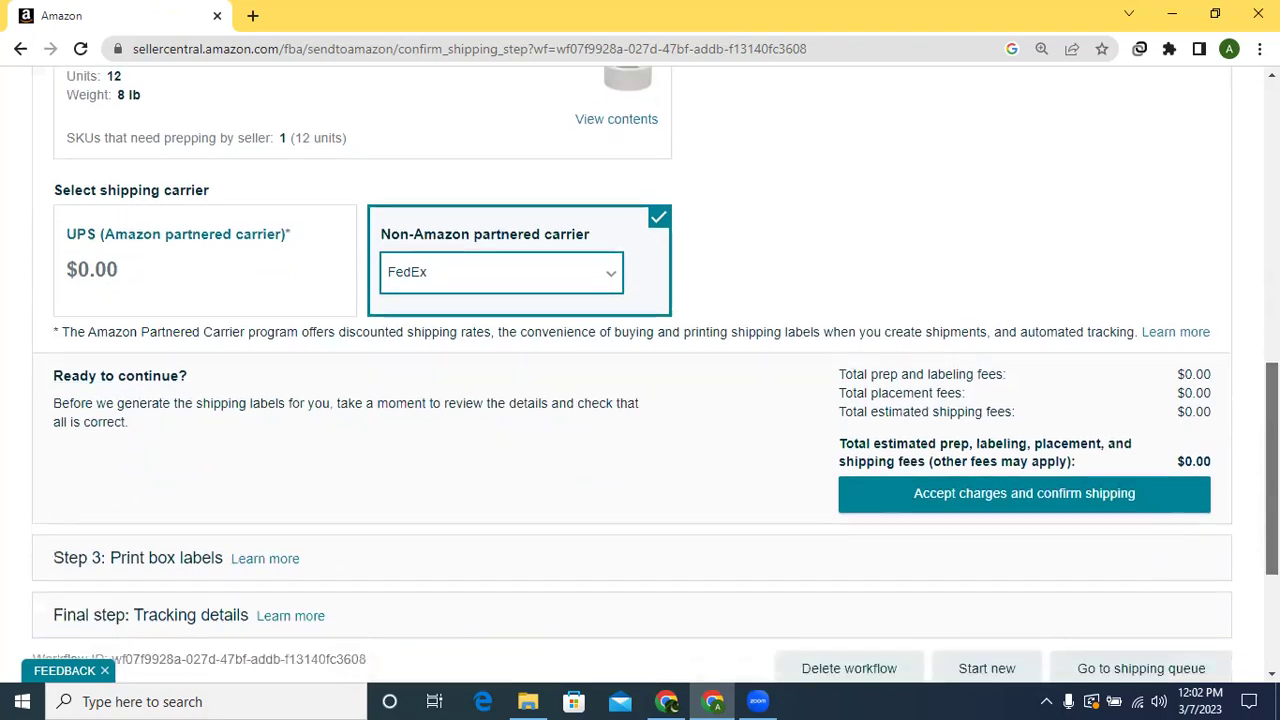
left_click(1012, 512)
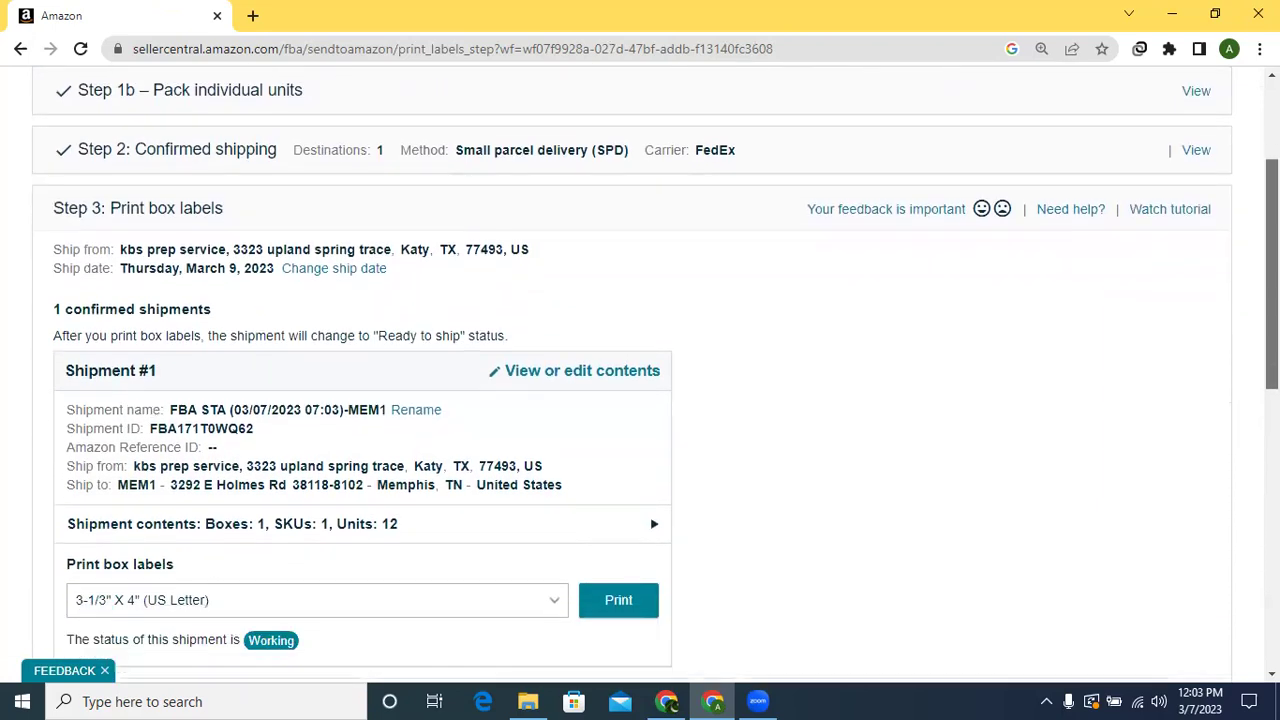
Print Shipment #1's box labels in the 3-1/3" x 4" (US Letter) format and download the label PDF
scroll(640, 375, "down", 1)
scroll(640, 375, "up", 1)
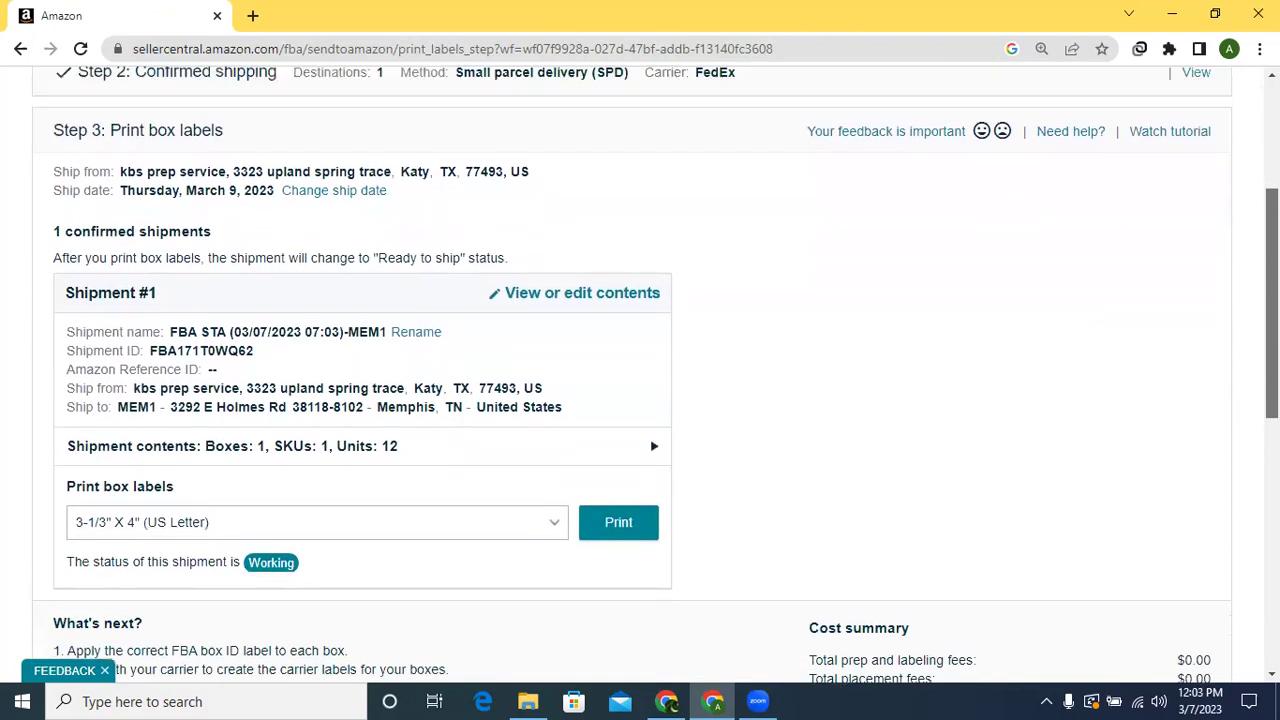
scroll(608, 597, "down", 1)
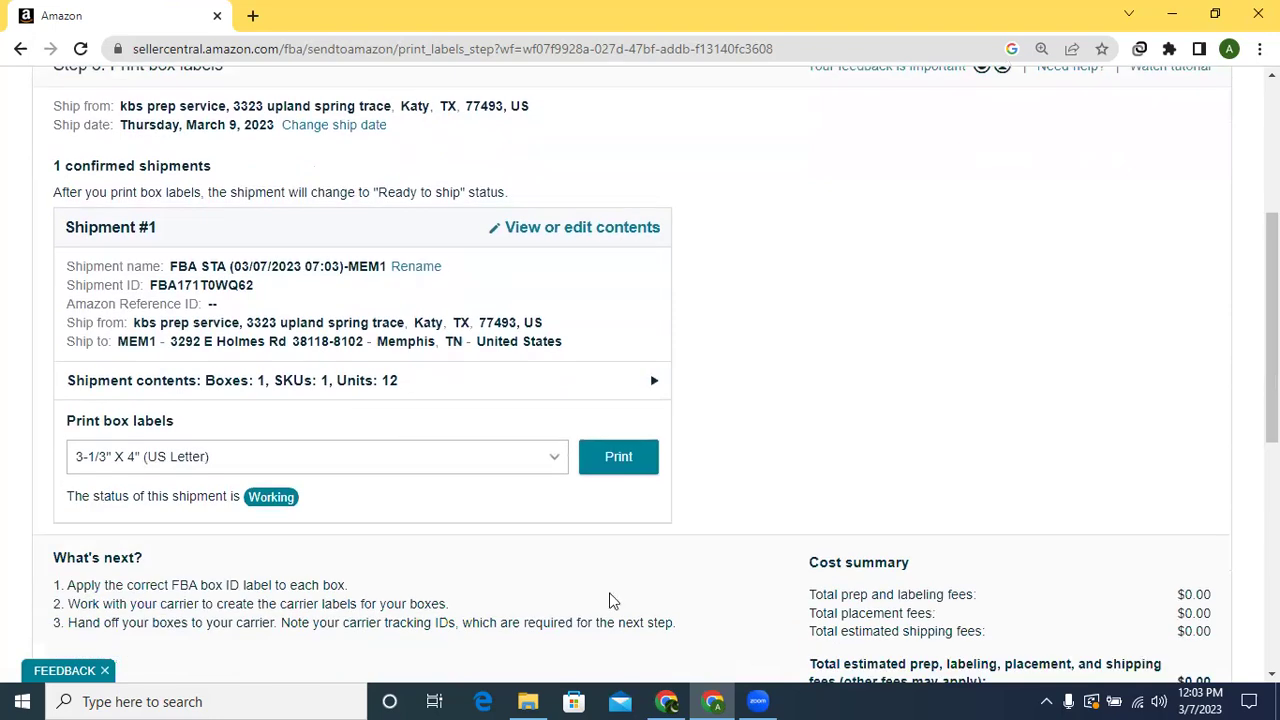
left_click(610, 465)
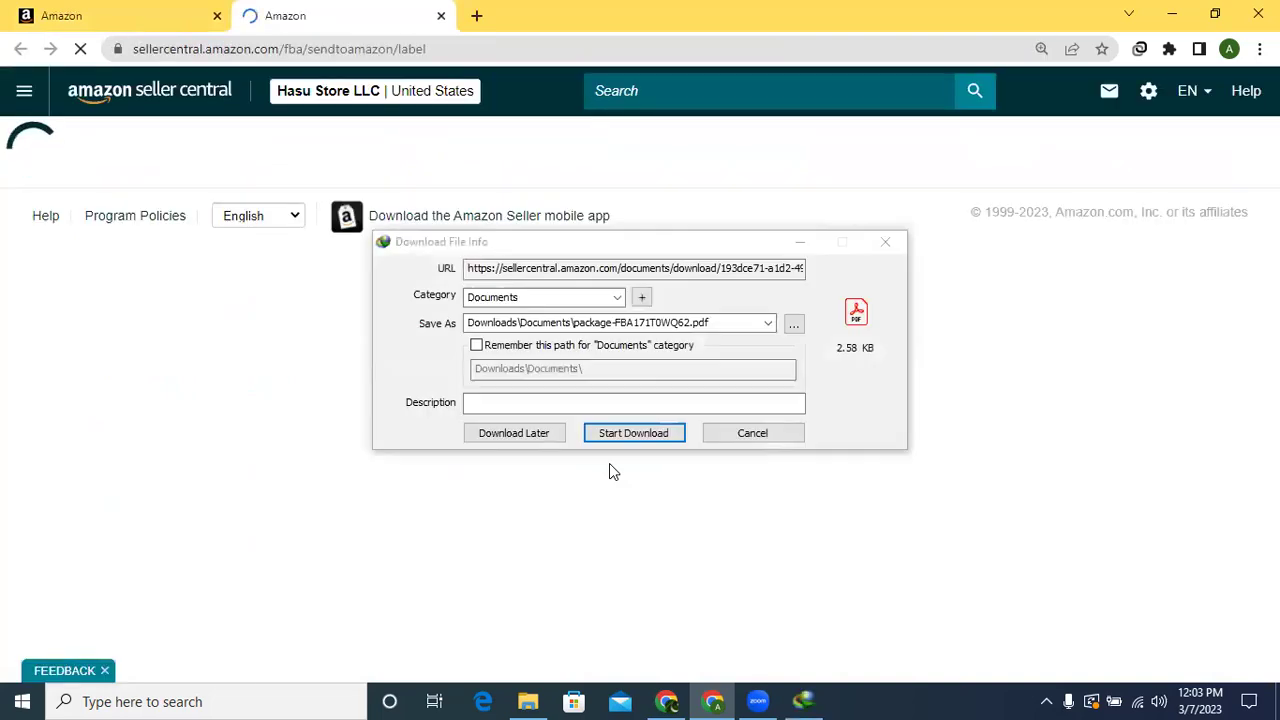
left_click(645, 432)
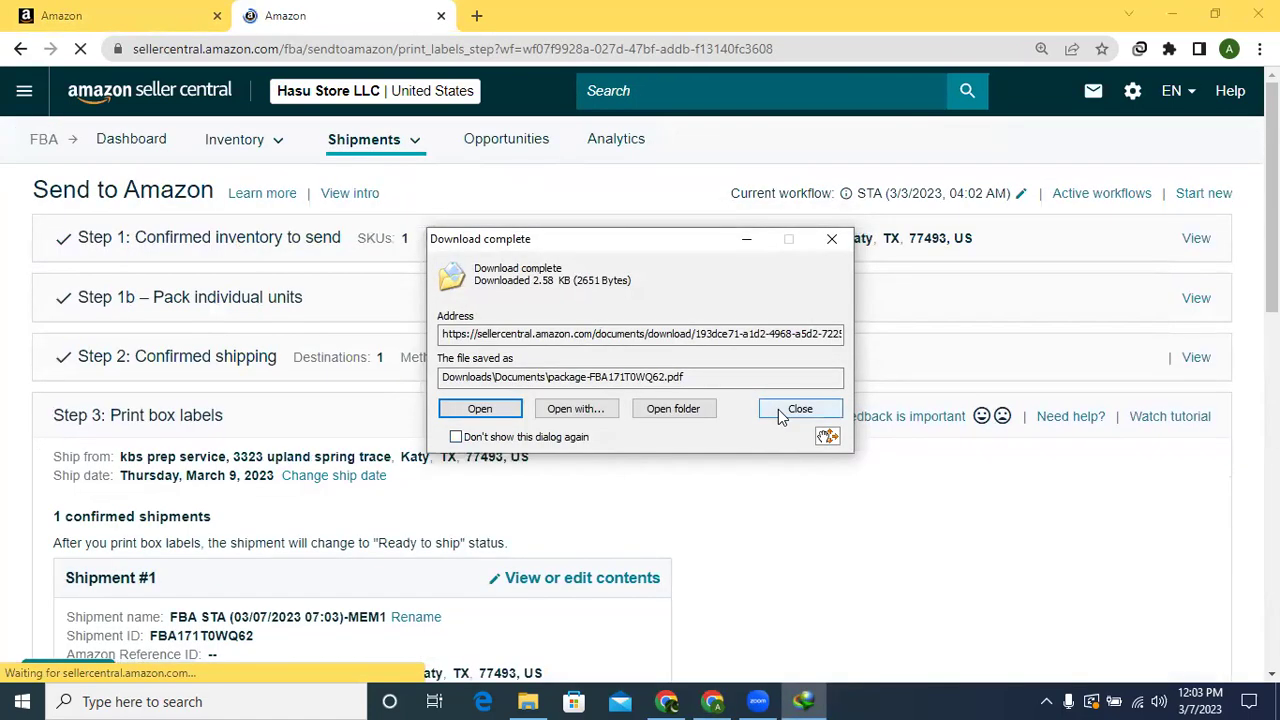
Open the downloaded box label PDF, check the label, and close it
left_click(481, 410)
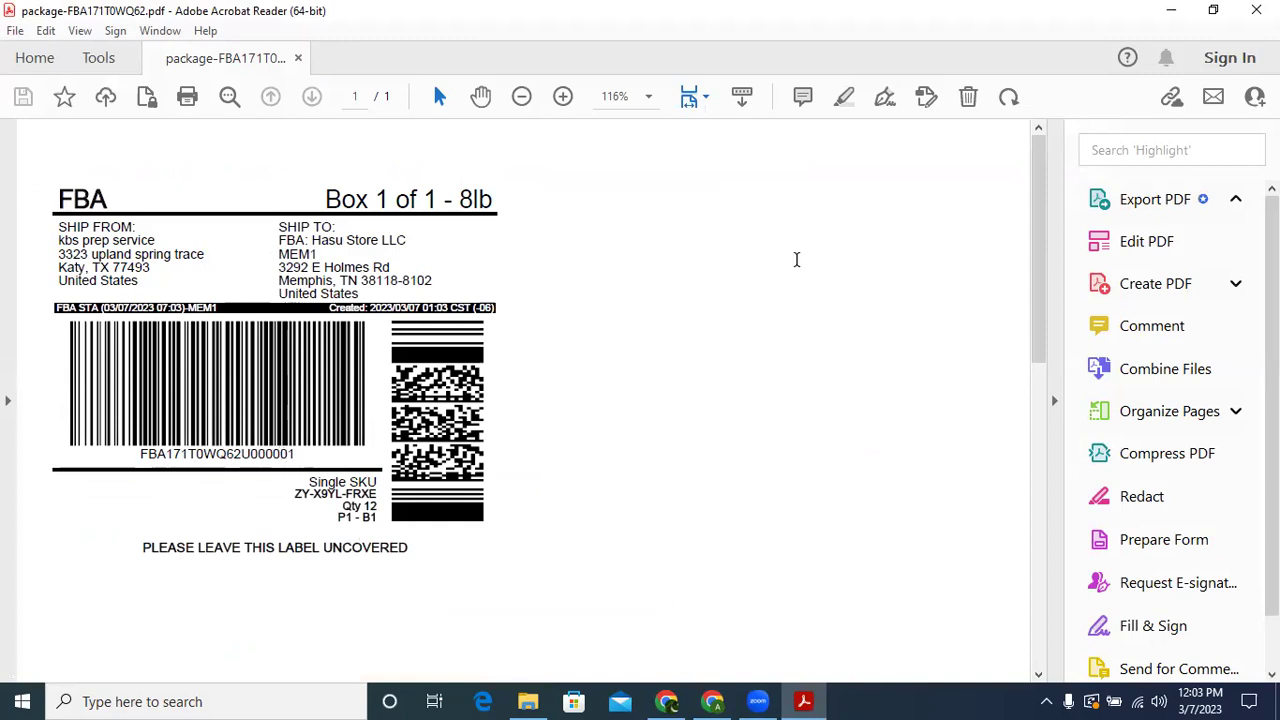
scroll(1043, 211, "down", 3)
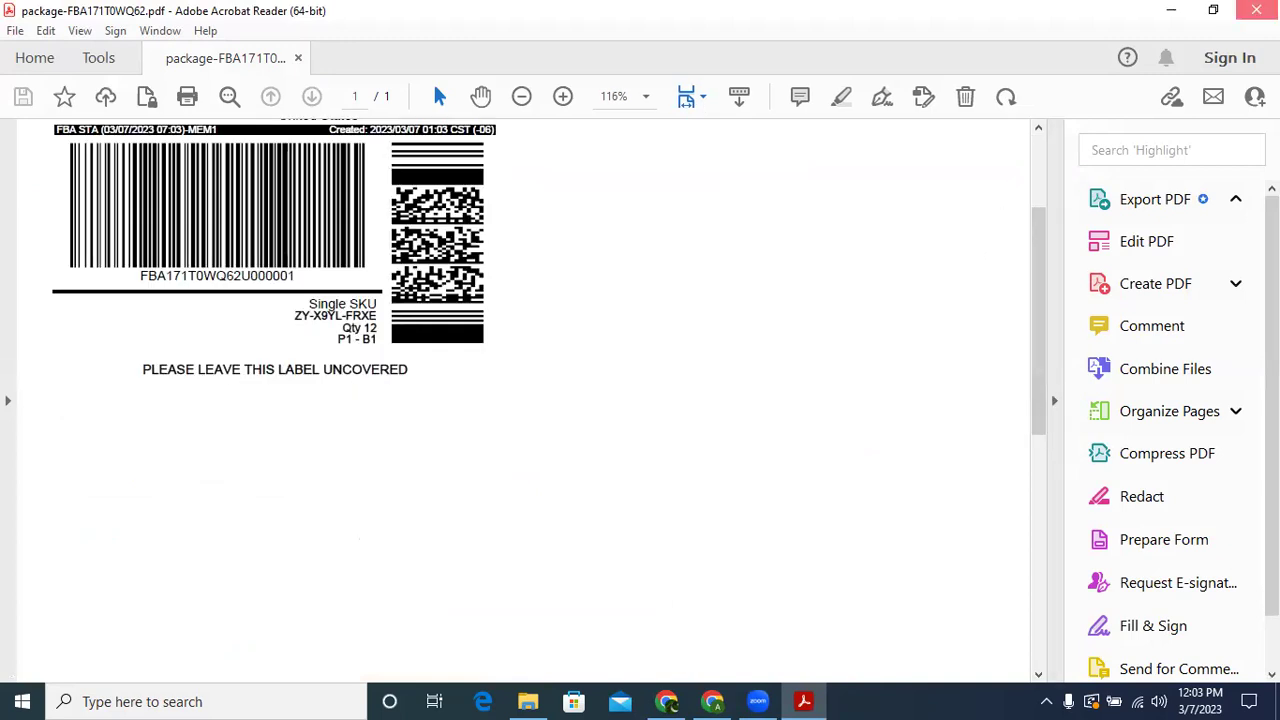
left_click(1256, 10)
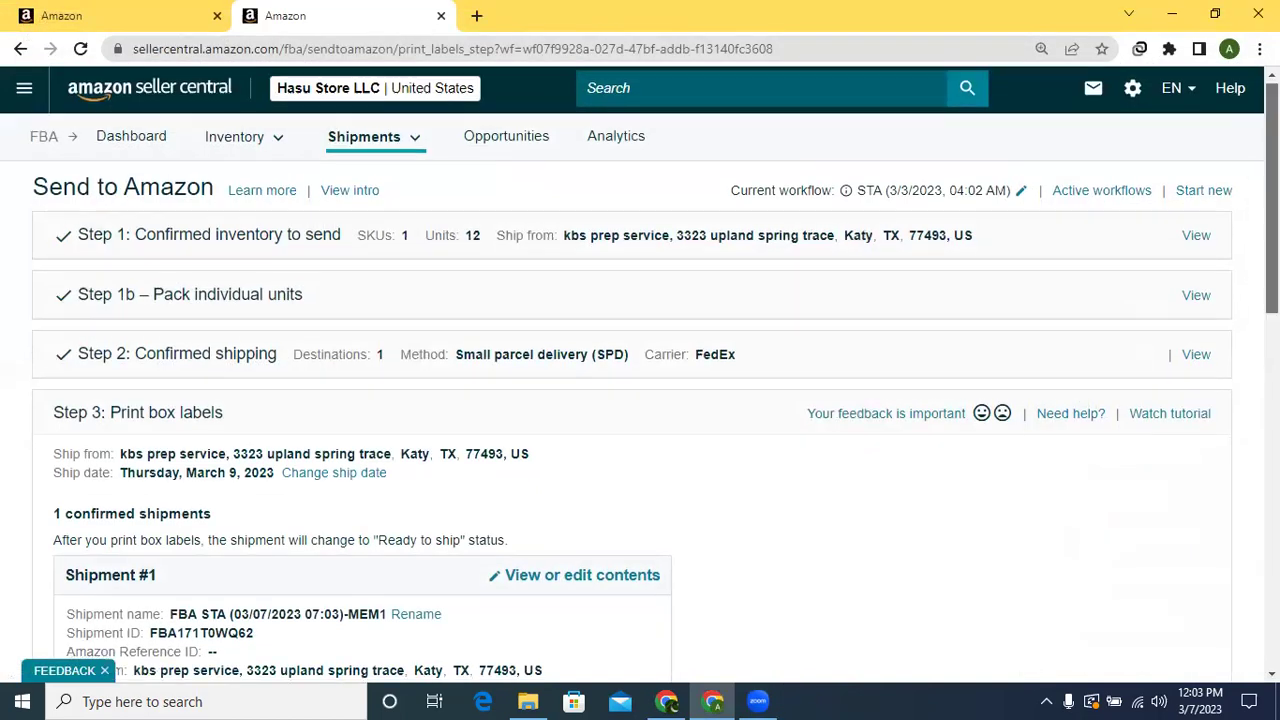
Proceed from printing box labels to entering the shipment's tracking details
scroll(640, 380, "down", 4)
scroll(1228, 436, "down", 4)
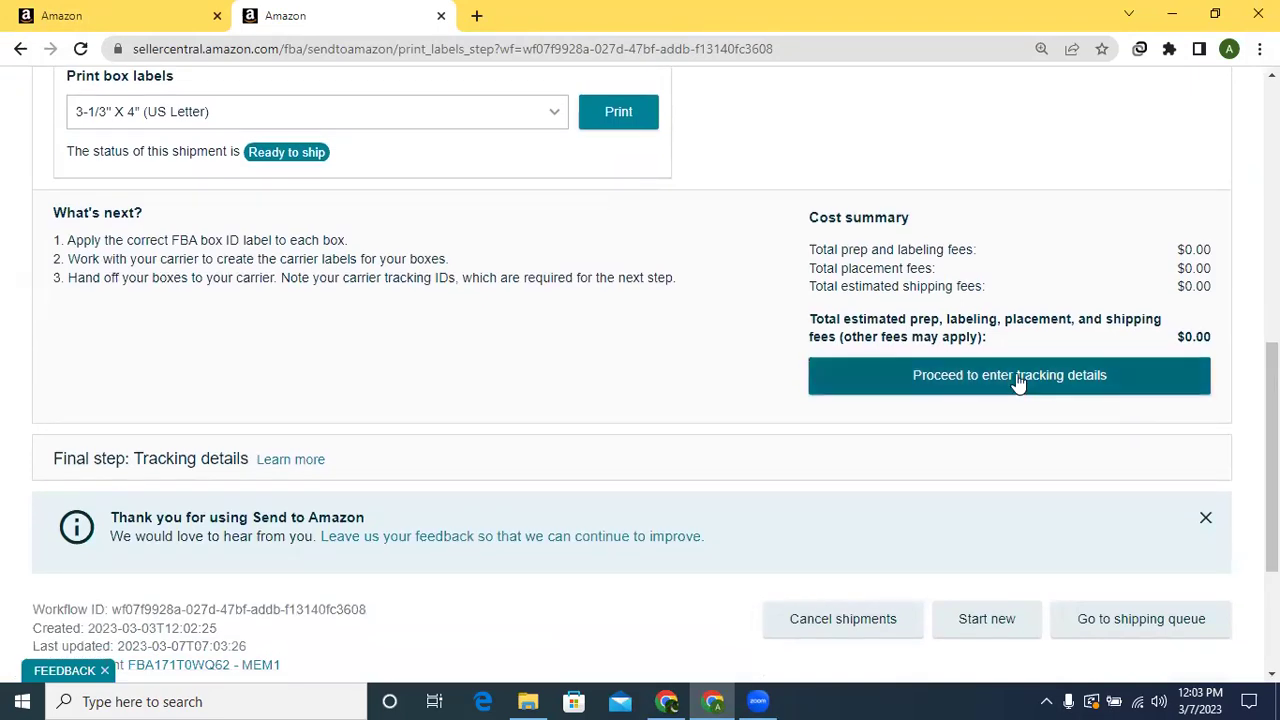
left_click(1016, 376)
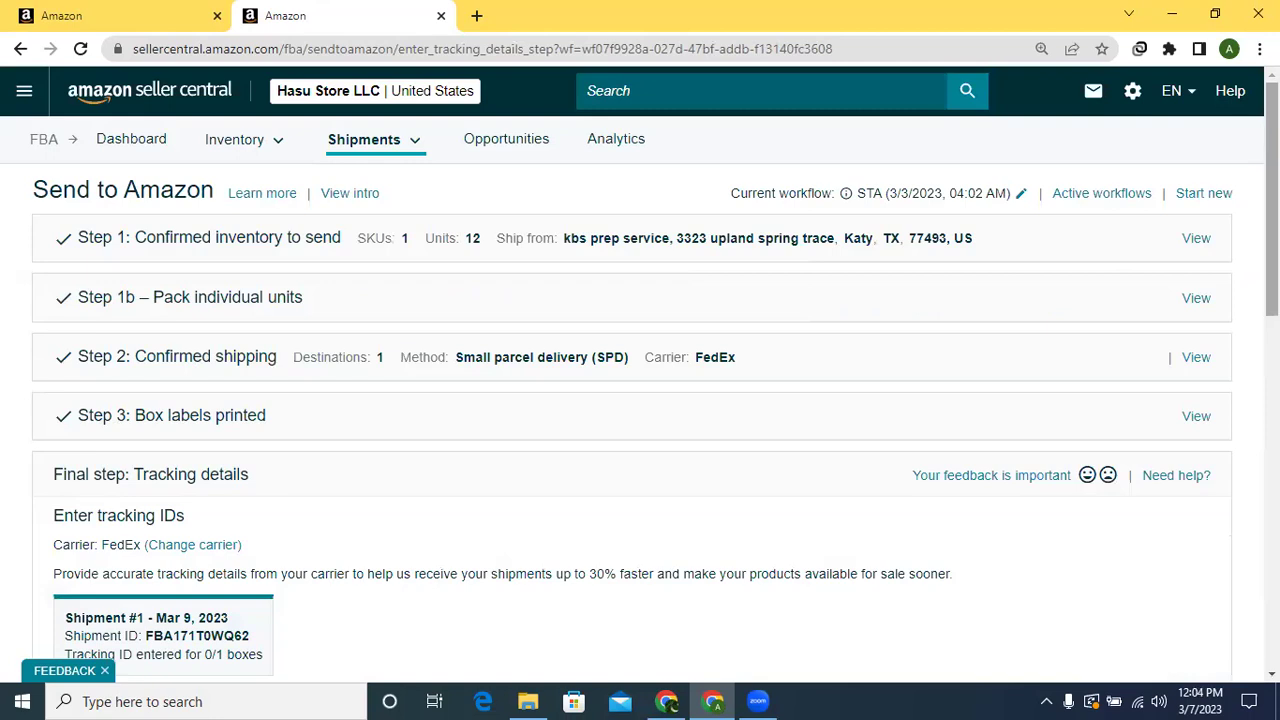
Review the final step's tracking ID entry for the FedEx box and the cost summary
scroll(640, 370, "down", 3)
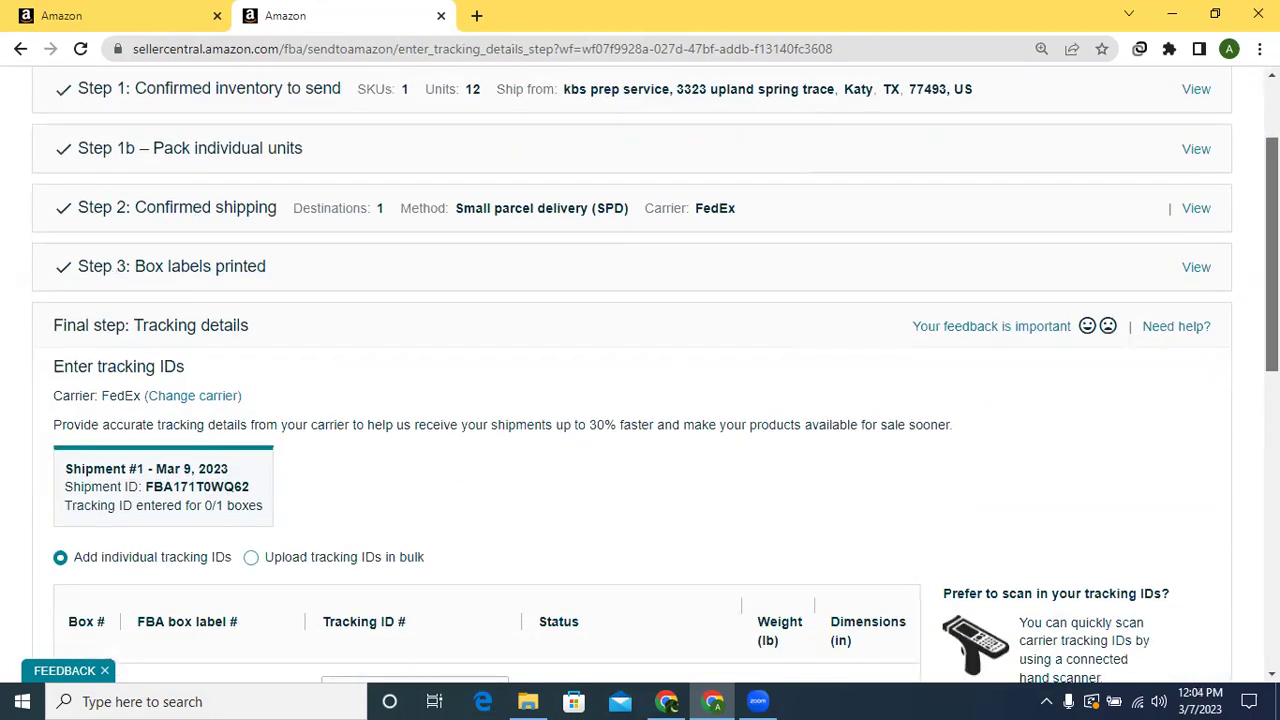
scroll(640, 370, "down", 3)
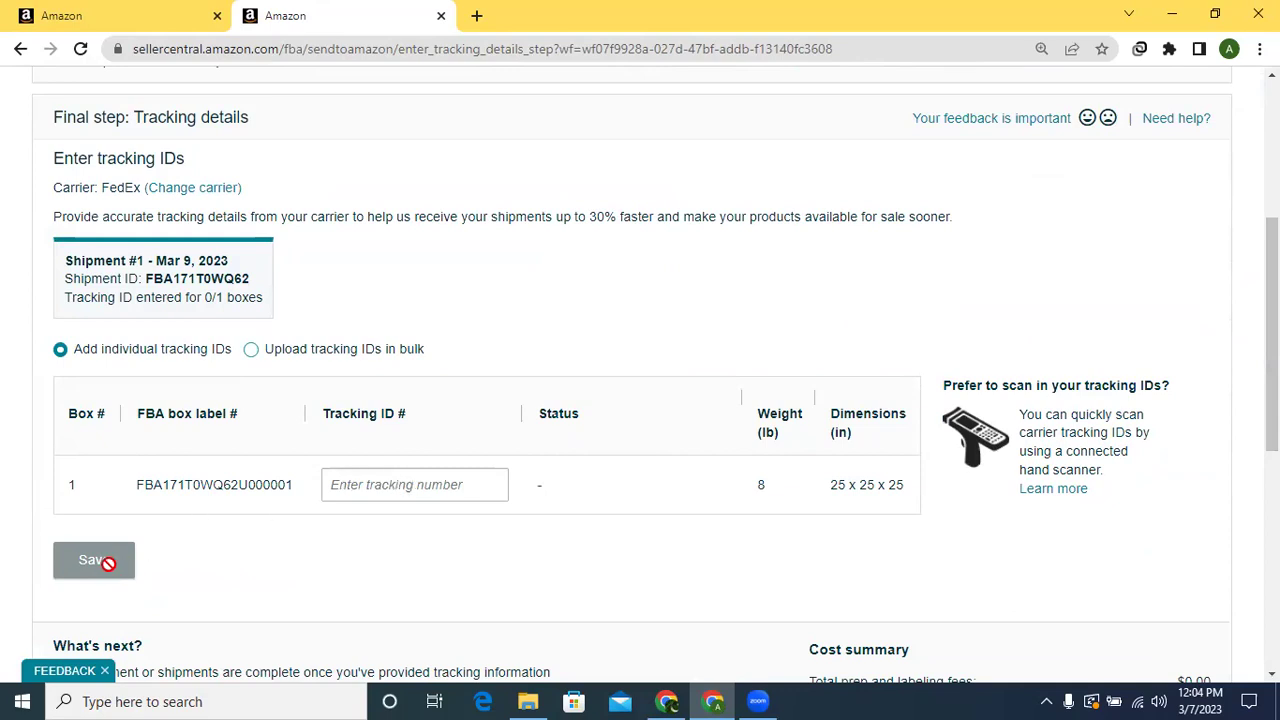
scroll(1272, 330, "down", 5)
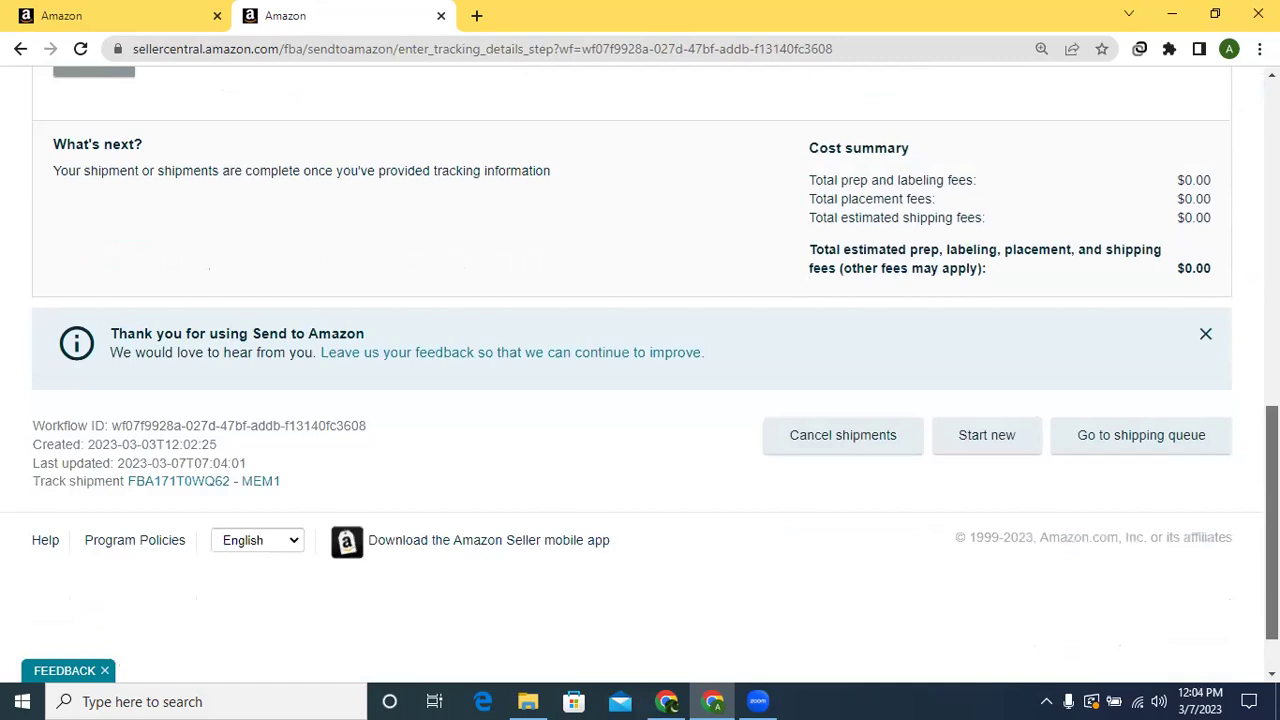
scroll(640, 360, "up", 1)
scroll(686, 208, "up", 10)
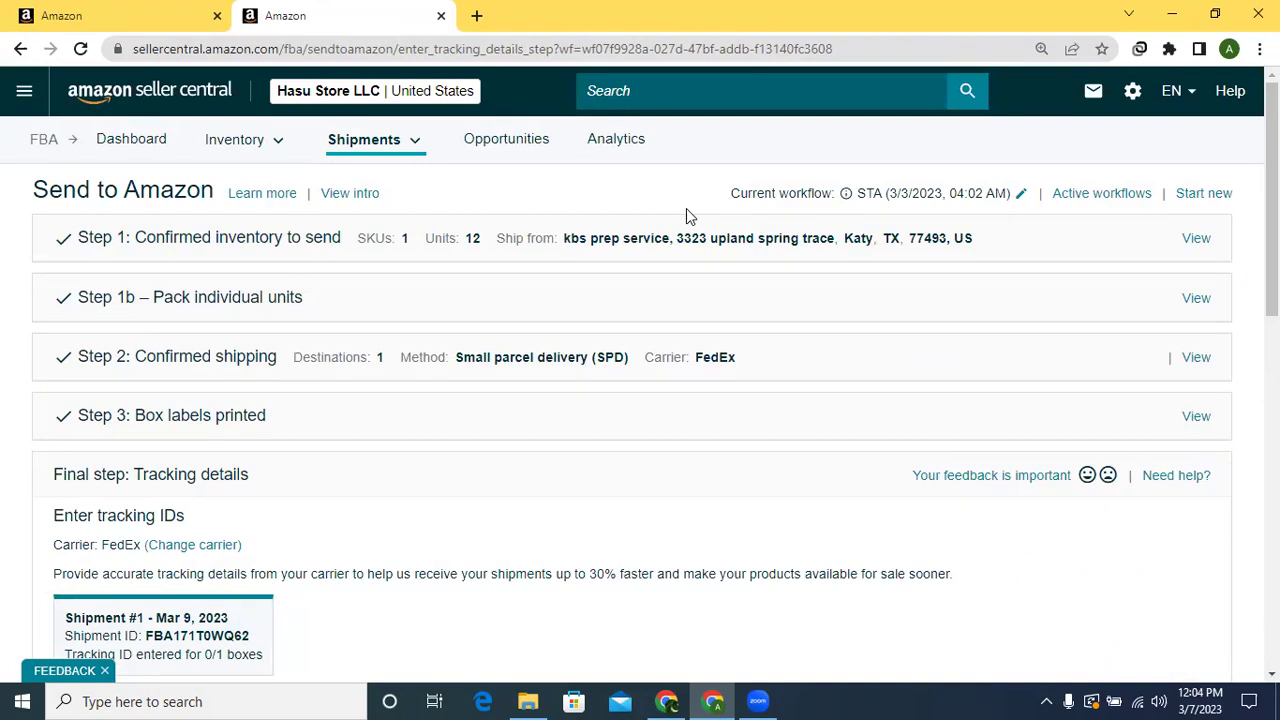
Go to Manage shipments and check the new shipment's entry and status in the Shipping Queue
mouse_move(414, 142)
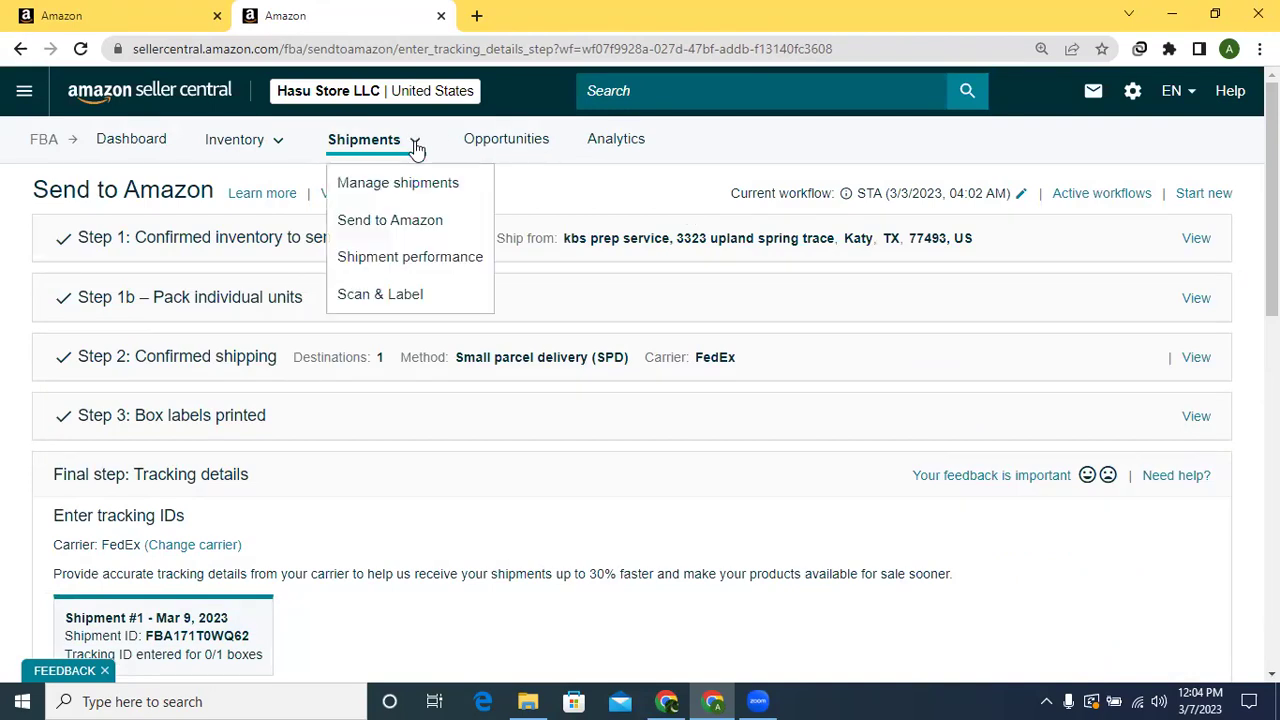
left_click(390, 186)
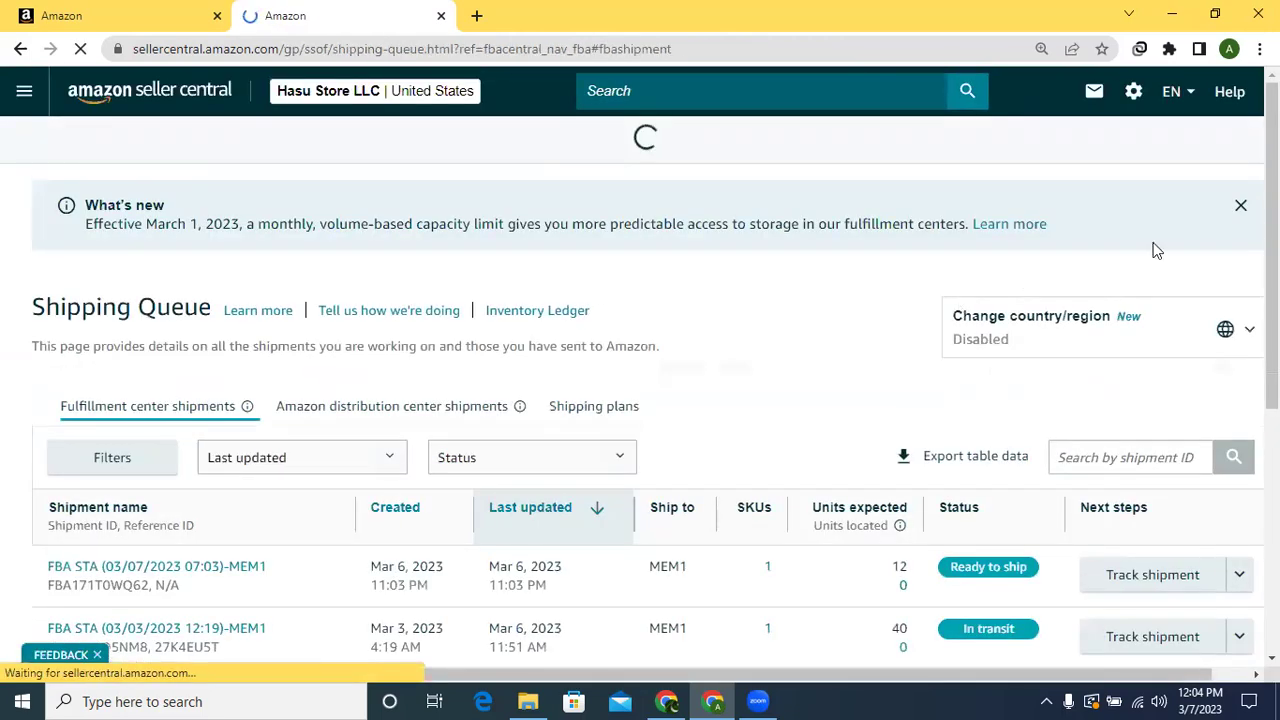
scroll(640, 372, "down", 2)
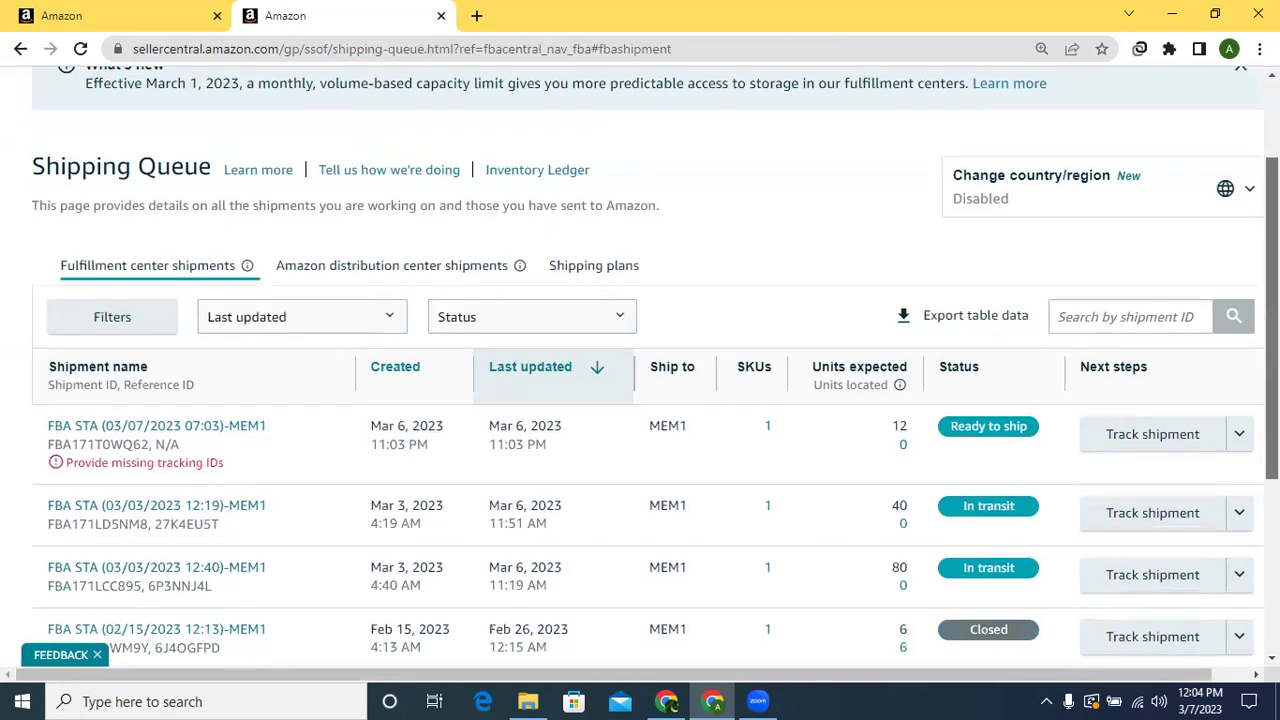
scroll(1240, 330, "down", 1)
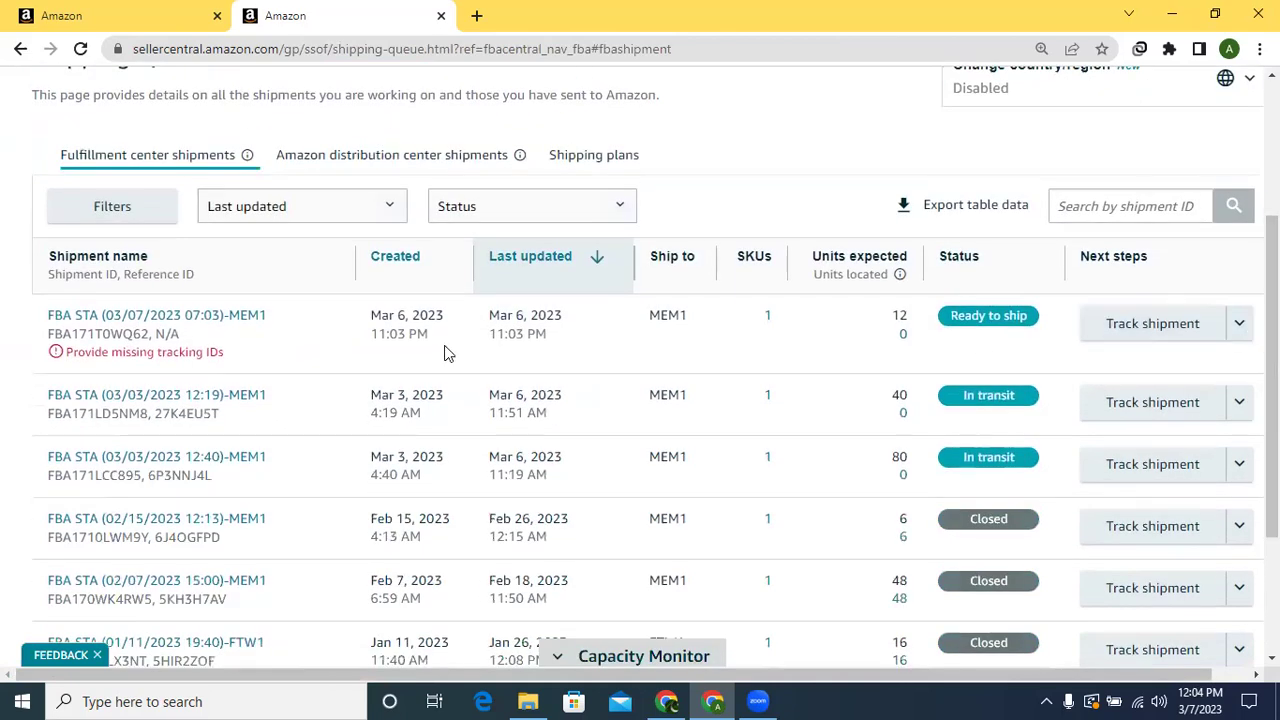
Open the 40-unit in-transit shipment FBA STA (03/03/2023 12:19)-MEM1 and examine its ship-from, ship-to, and contents details
left_click(145, 395)
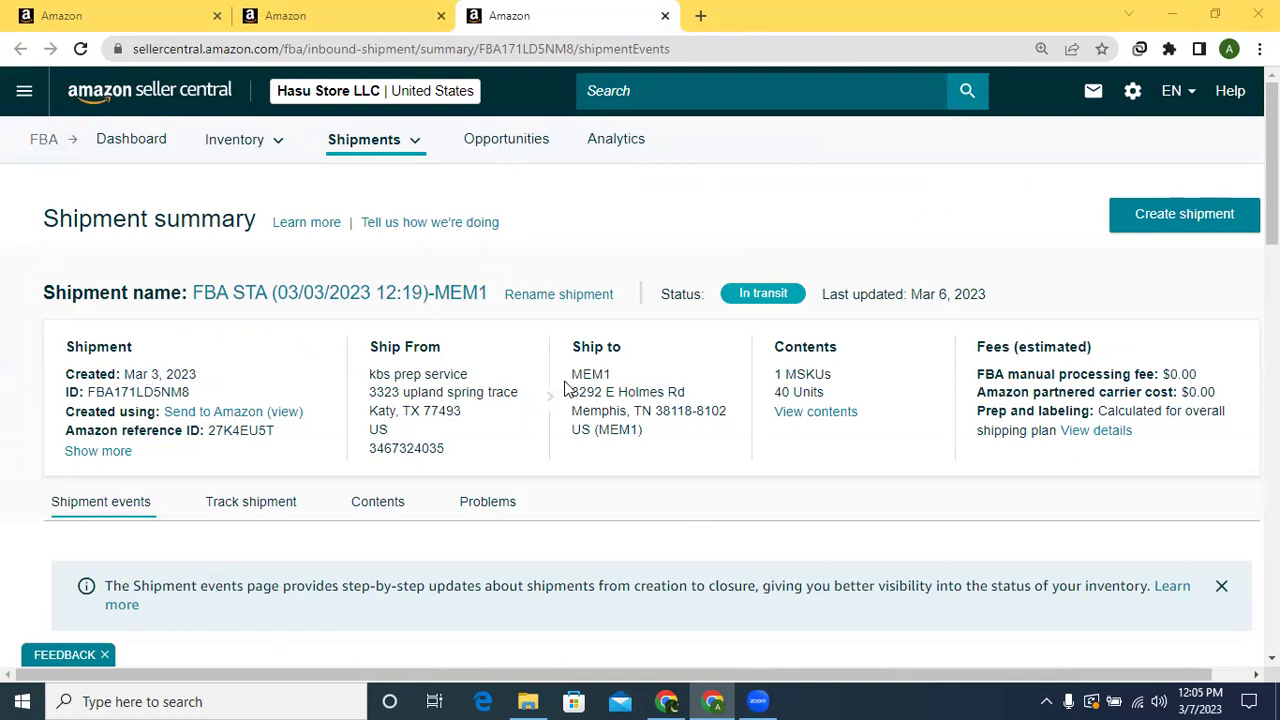
left_click_drag(571, 376, 670, 455)
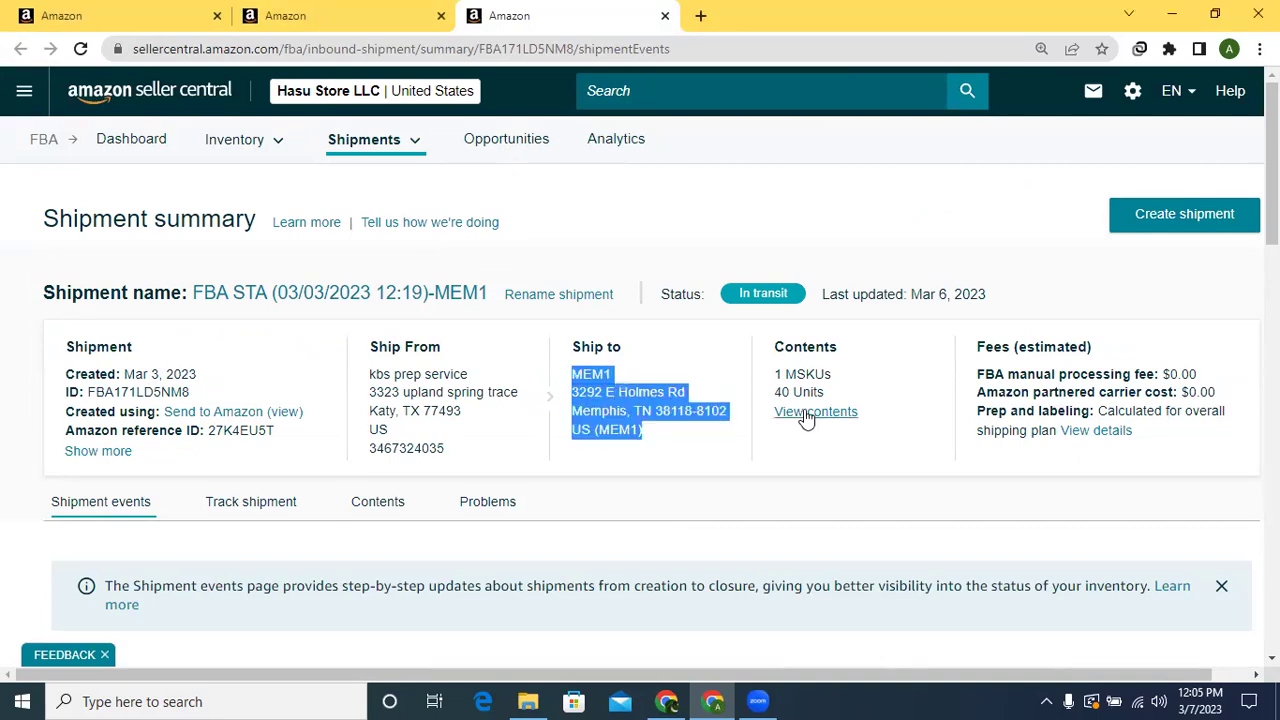
left_click_drag(776, 392, 838, 390)
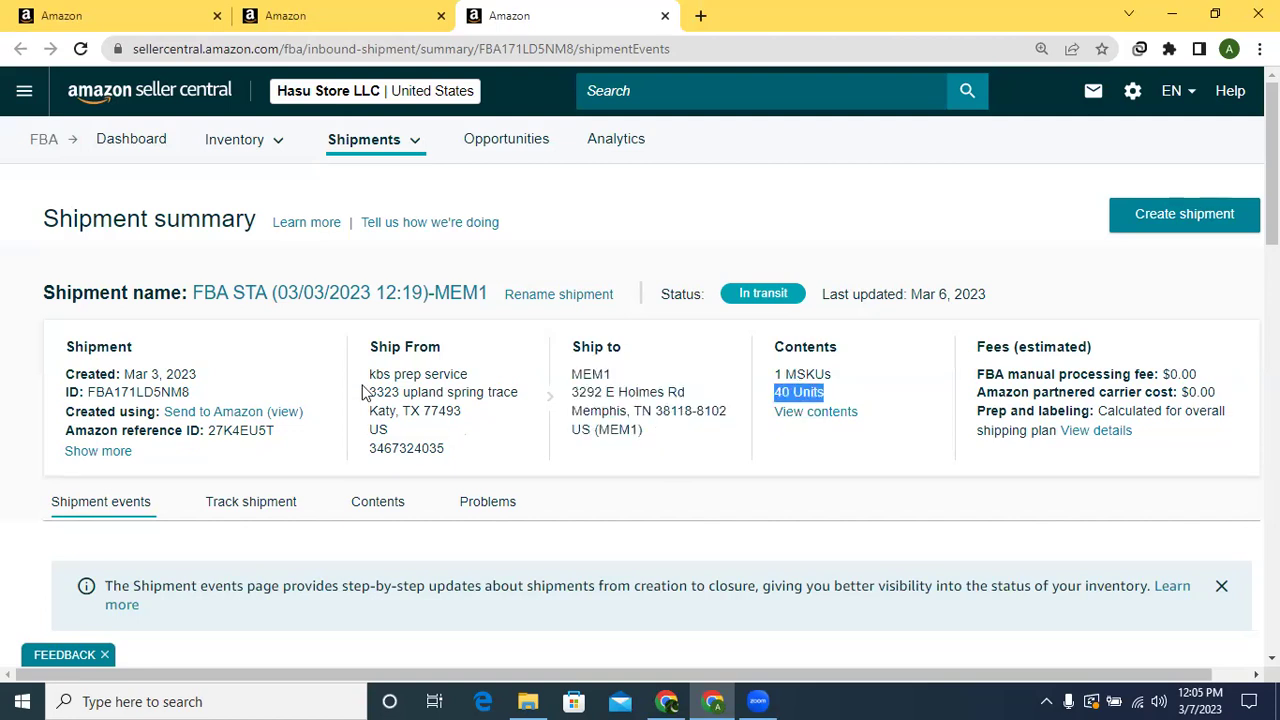
left_click_drag(367, 373, 448, 452)
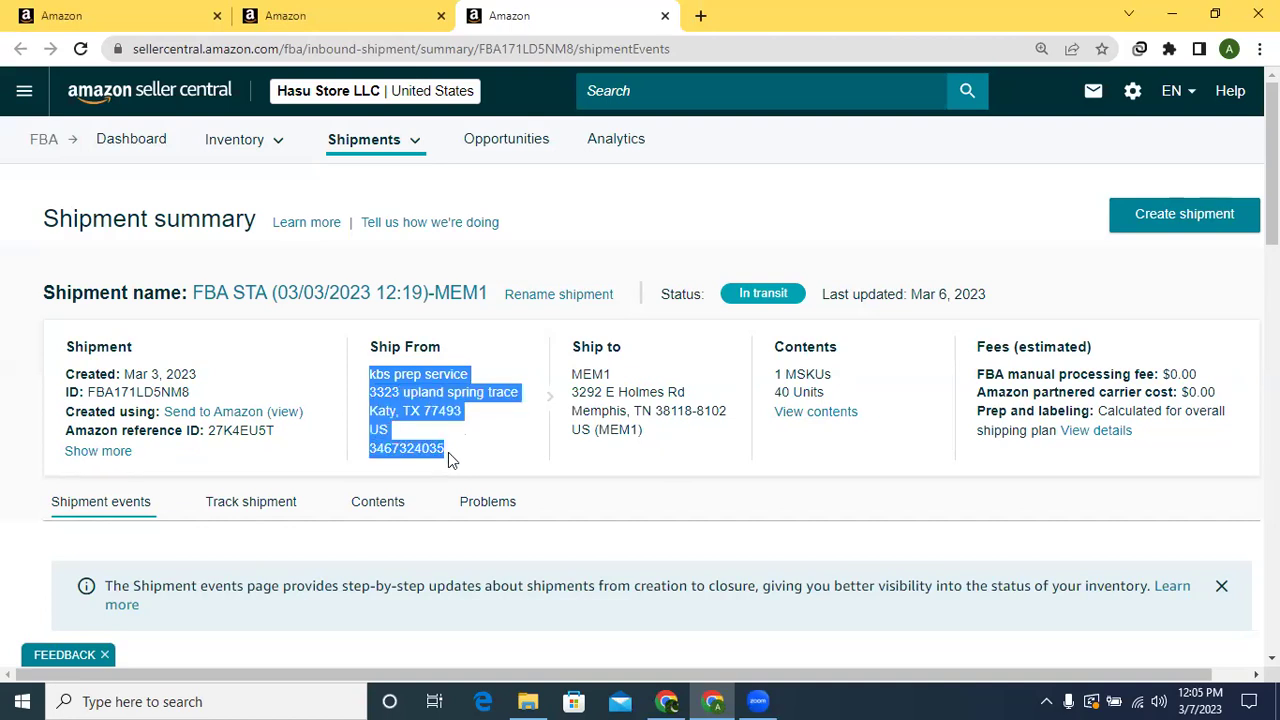
left_click_drag(570, 373, 660, 451)
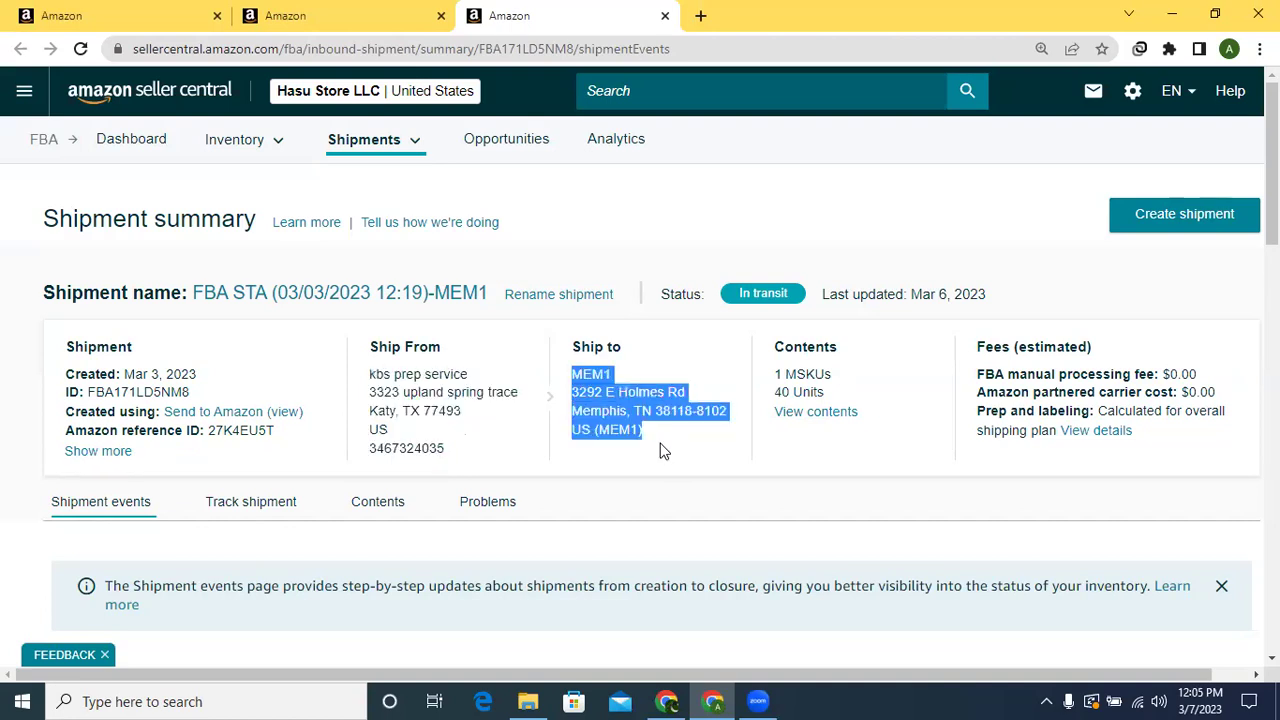
View this shipment's Send to Amazon workflow and expand the details of Step 1: Confirmed inventory to send
left_click(253, 414)
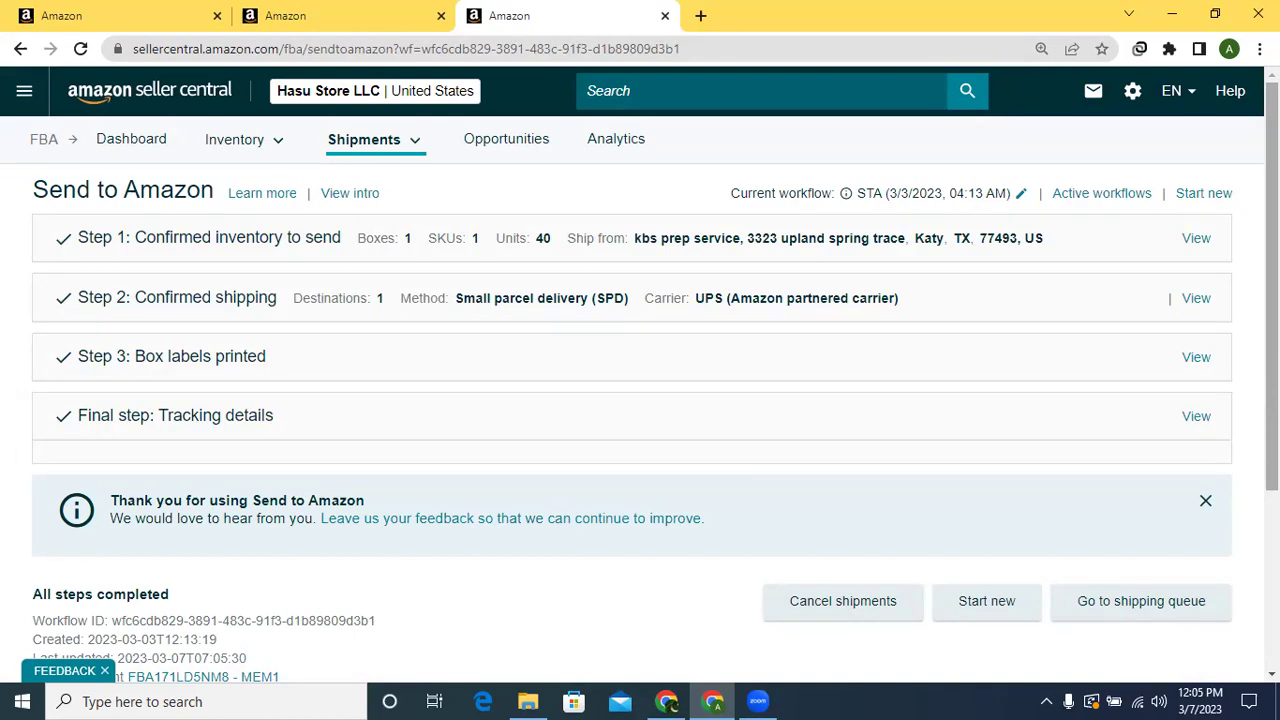
scroll(640, 373, "down", 1)
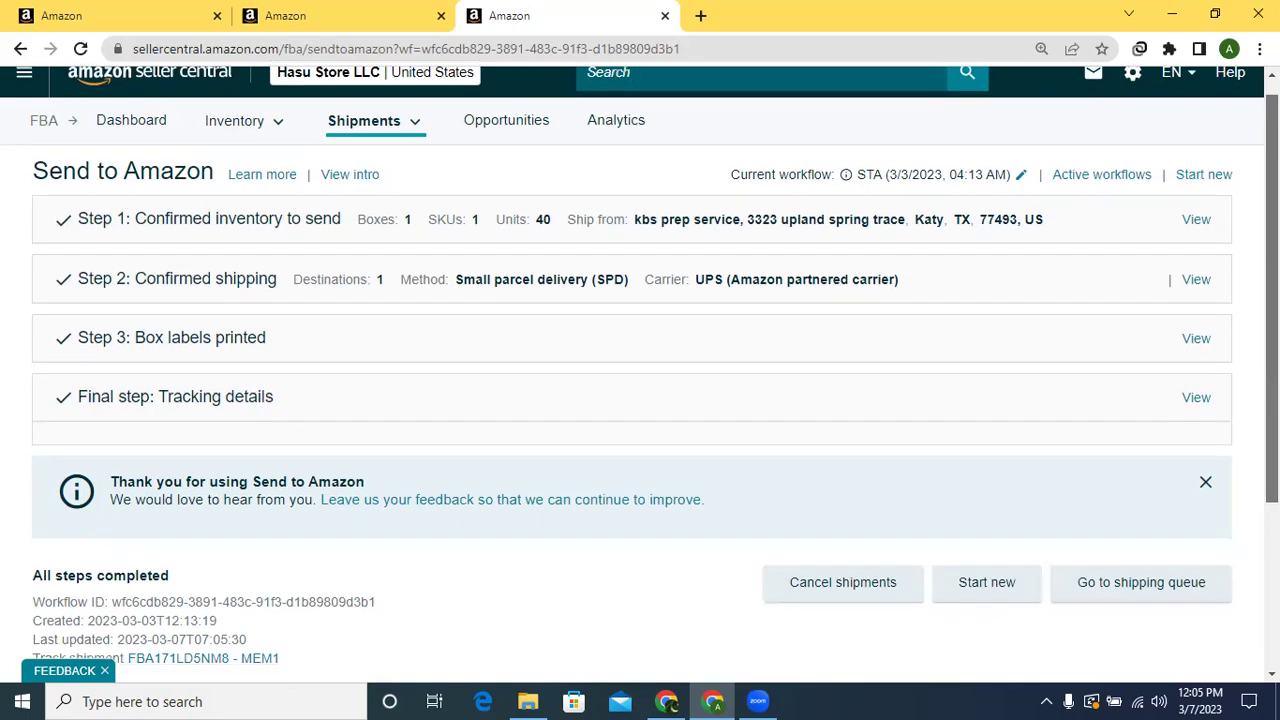
scroll(640, 373, "up", 1)
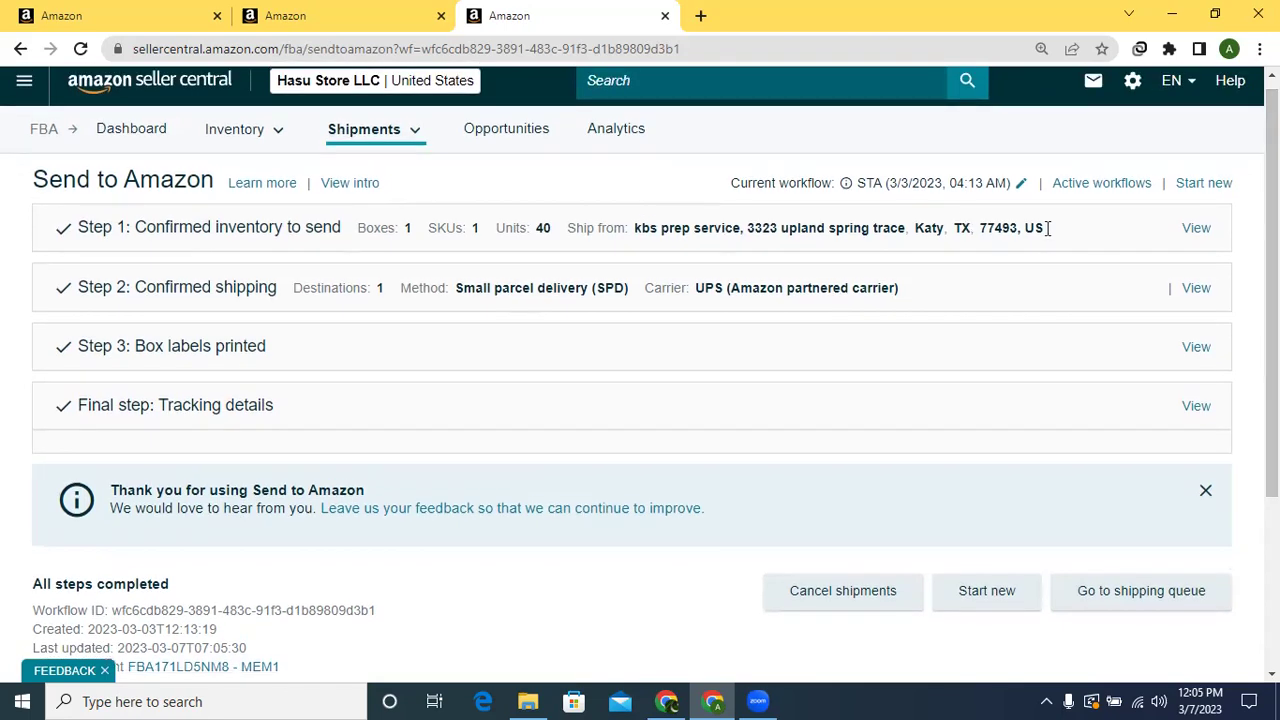
left_click(1196, 230)
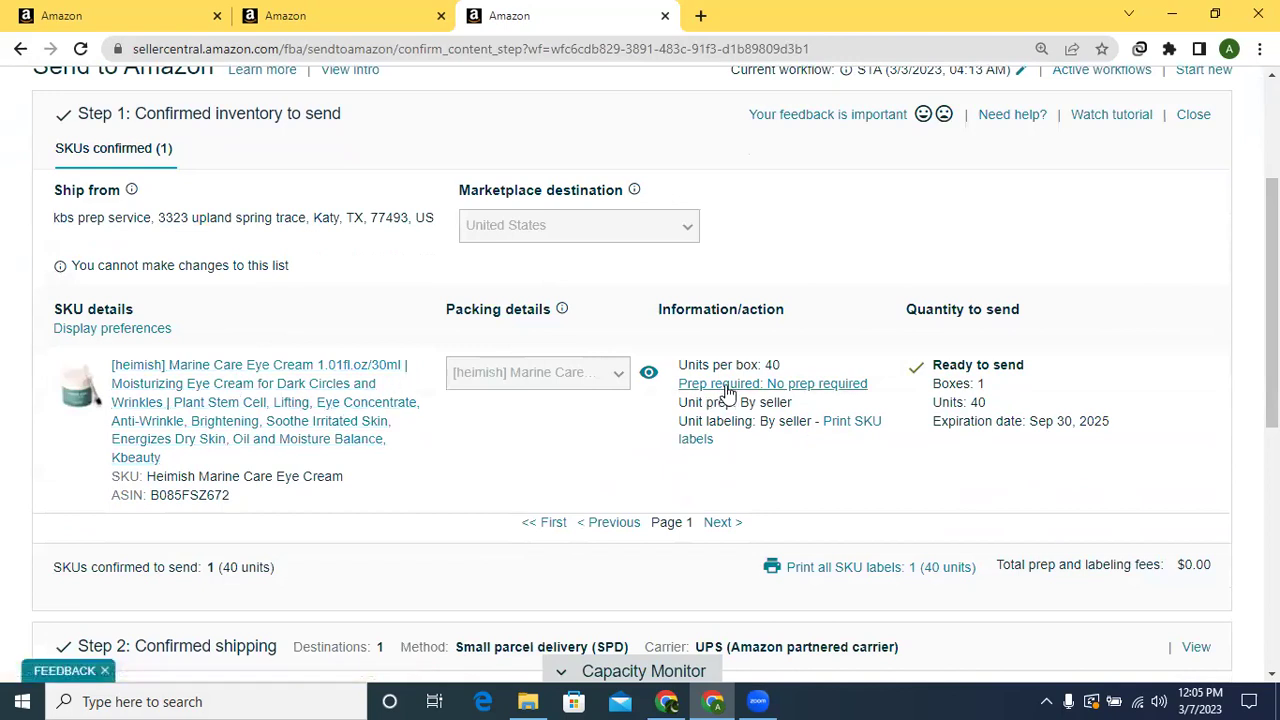
Expand Step 2: Confirmed shipping and review the shipment's addresses, contents, selected carrier, and estimated fees
scroll(944, 300, "down", 1)
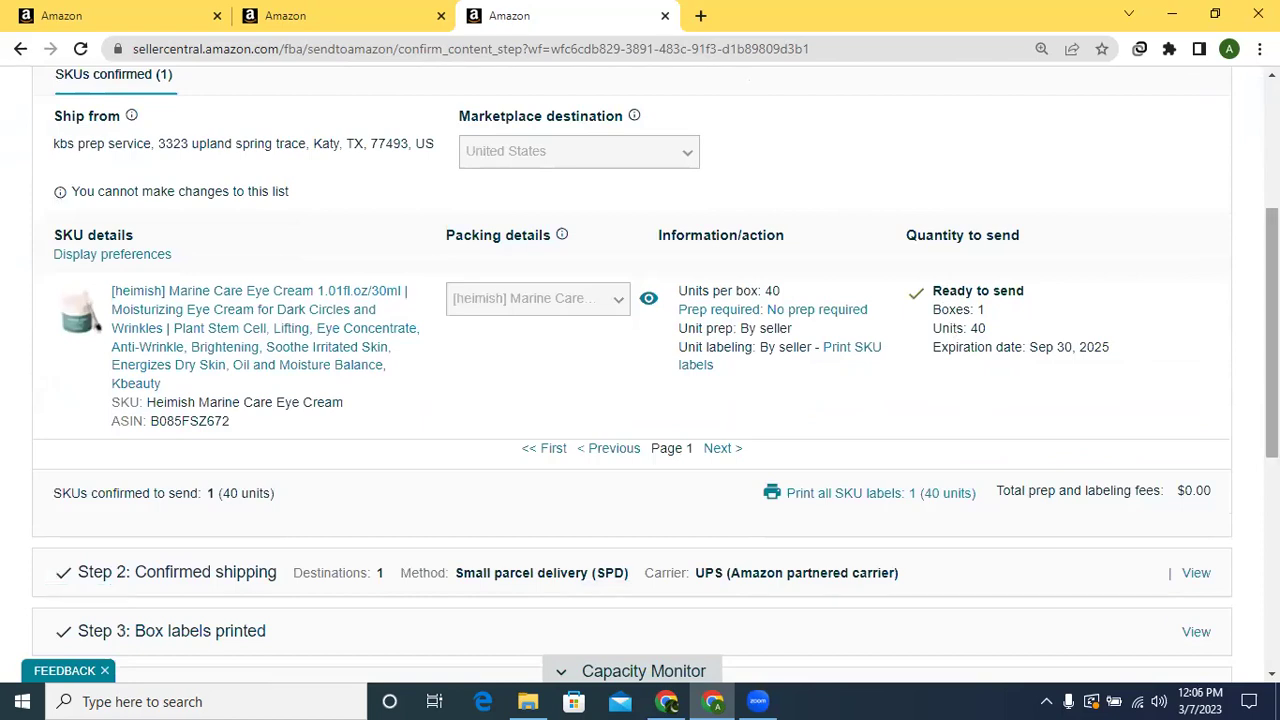
left_click_drag(1272, 330, 1272, 440)
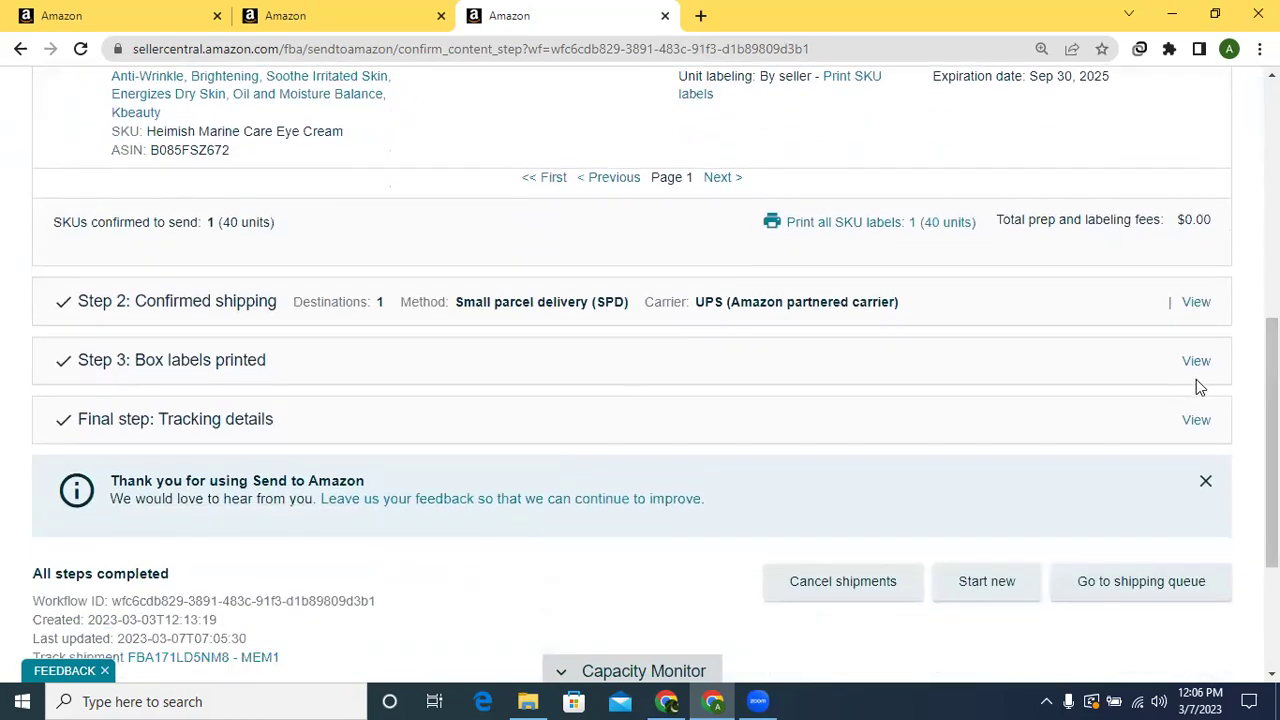
left_click(1195, 303)
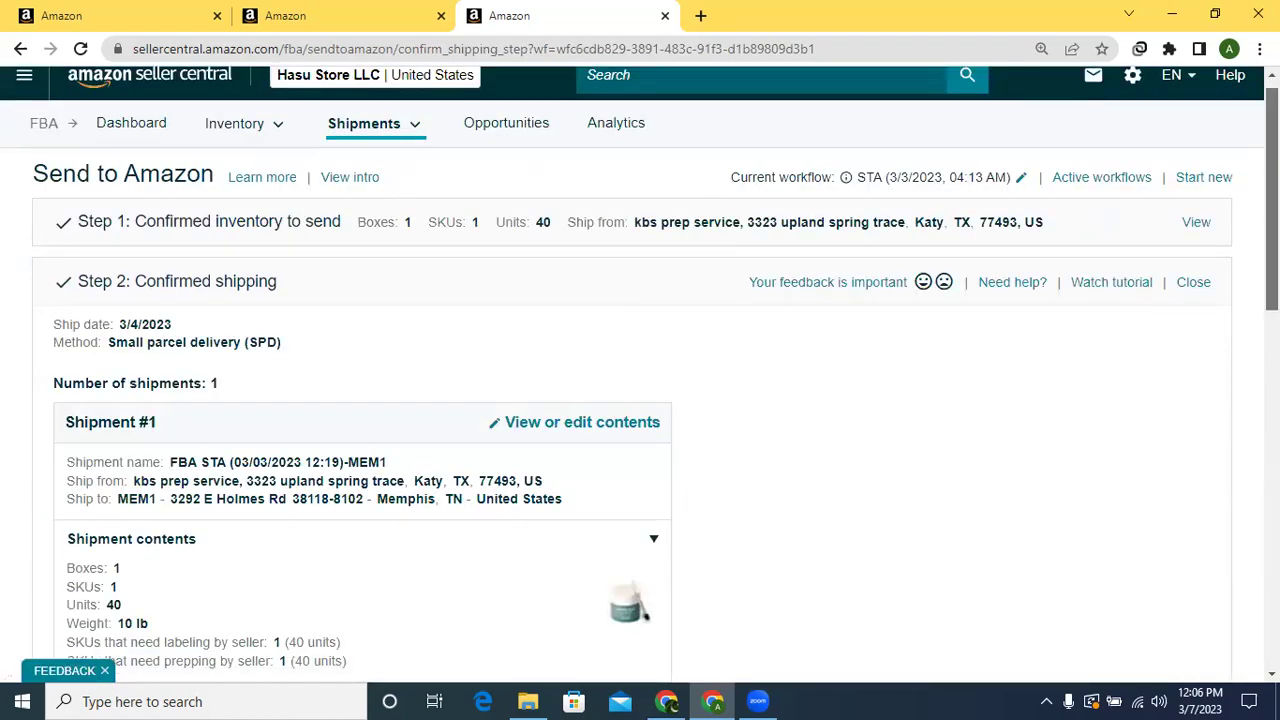
scroll(898, 337, "down", 2)
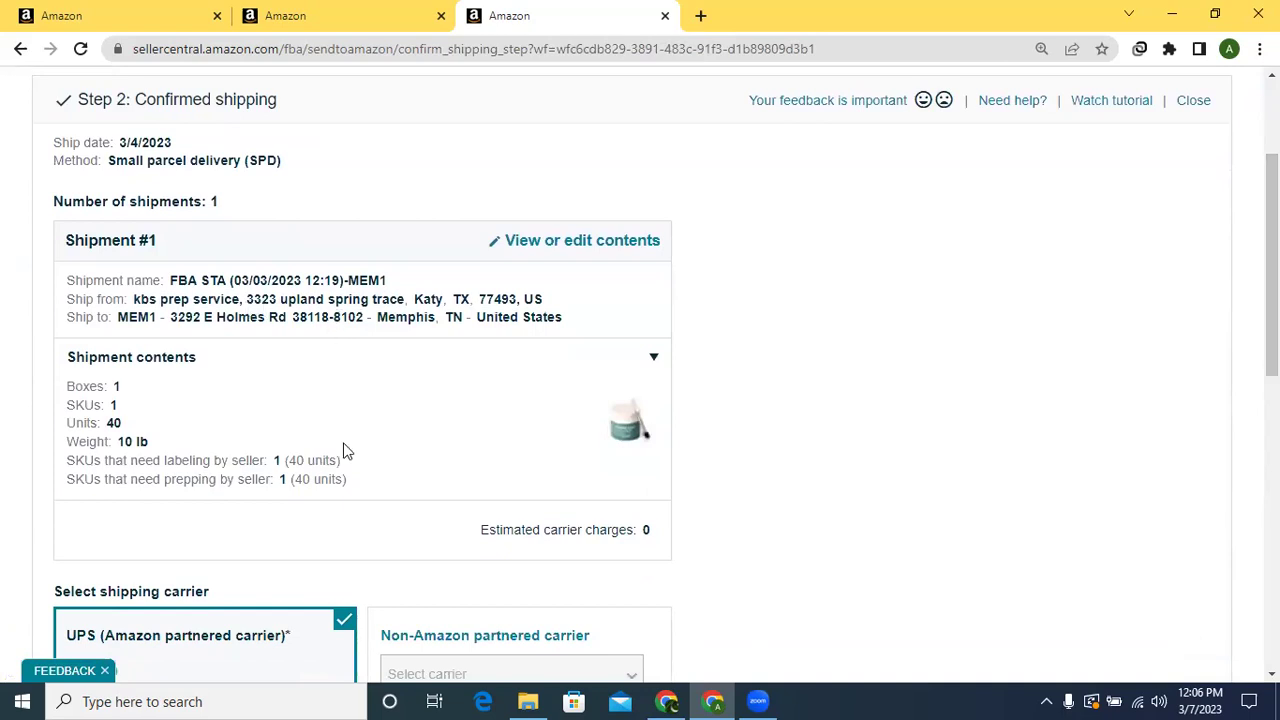
scroll(900, 411, "down", 1)
scroll(640, 380, "down", 3)
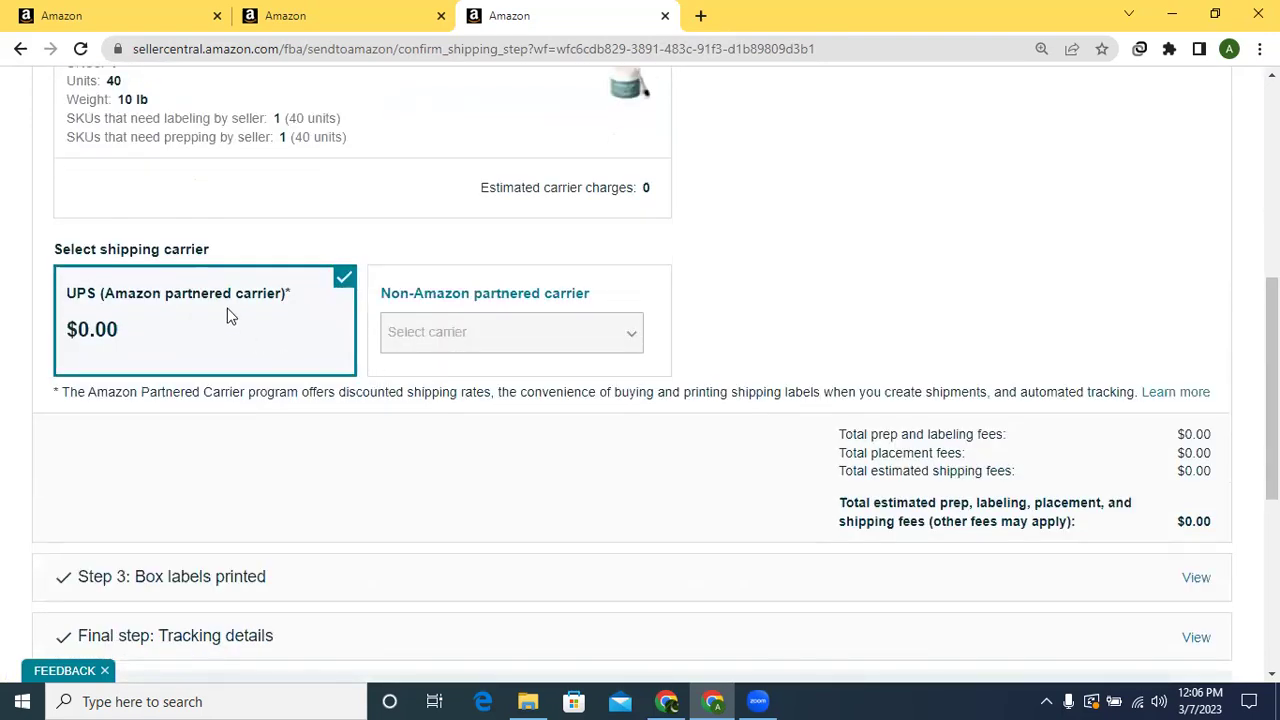
scroll(735, 360, "down", 1)
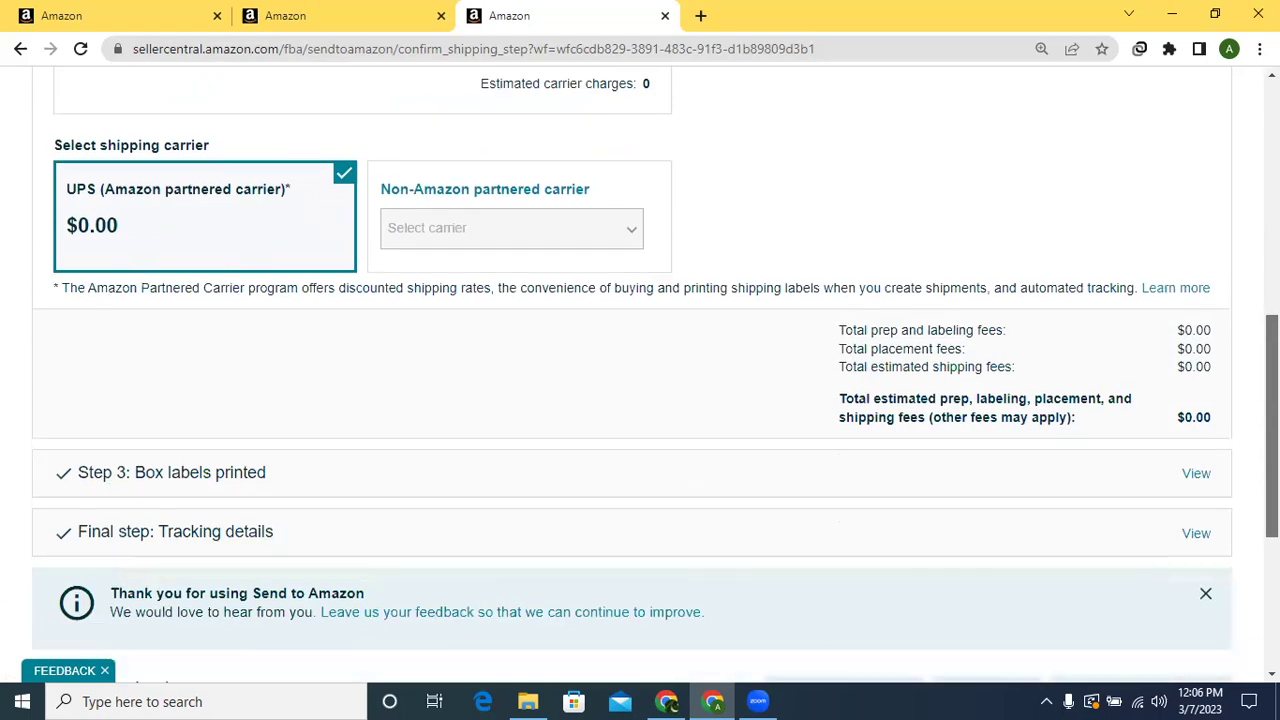
scroll(1003, 296, "down", 1)
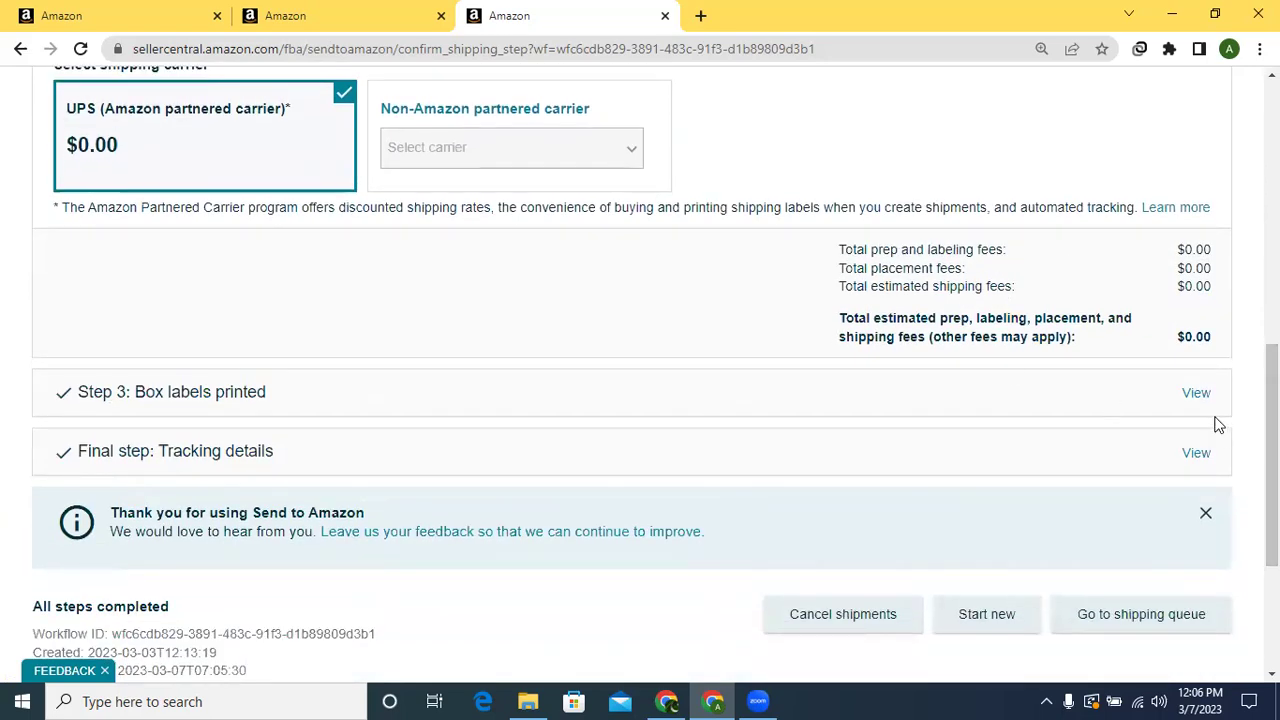
Expand Step 3: Box labels printed, review the label printing options and cost summary, and collapse the section
left_click(1198, 394)
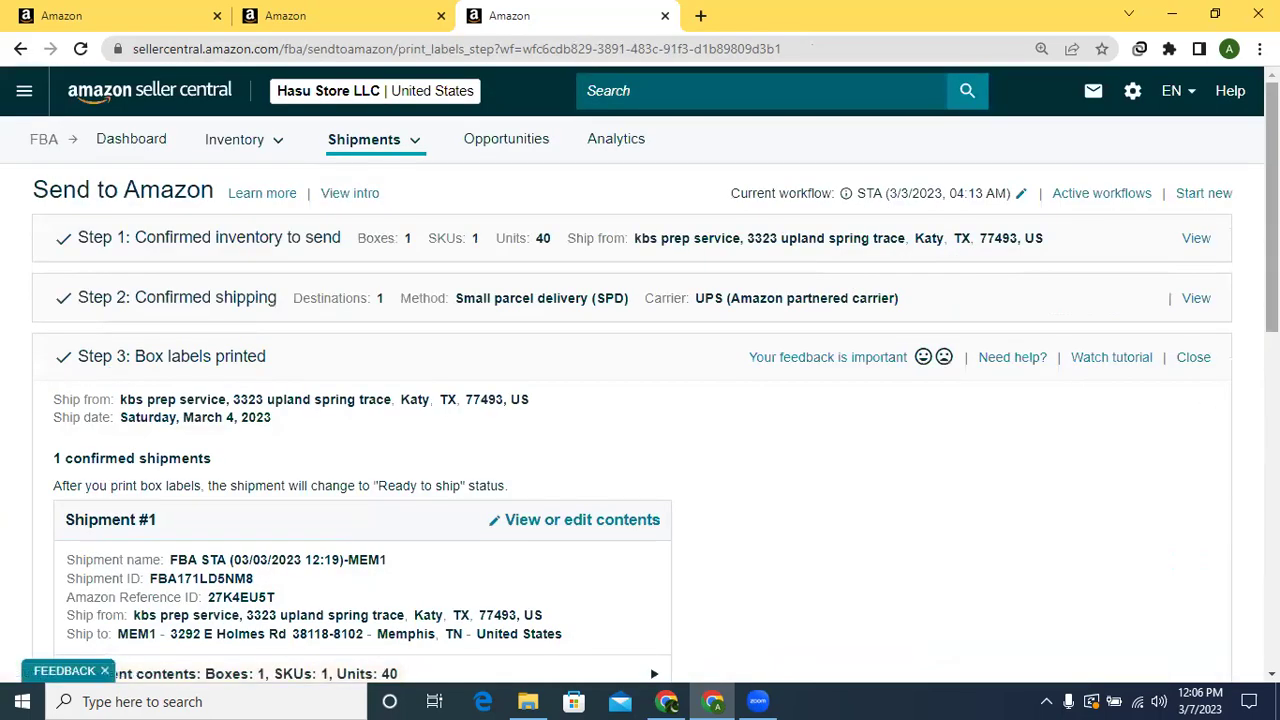
scroll(640, 373, "down", 2)
scroll(640, 373, "down", 2)
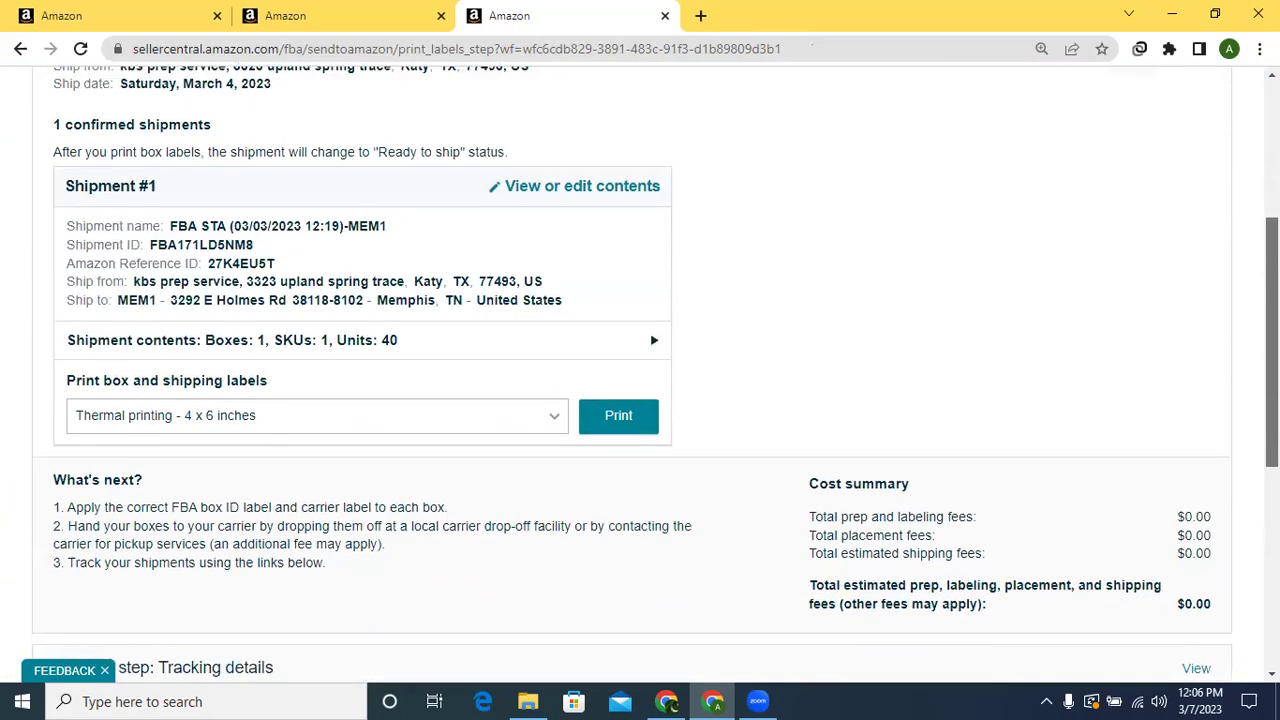
scroll(640, 373, "down", 2)
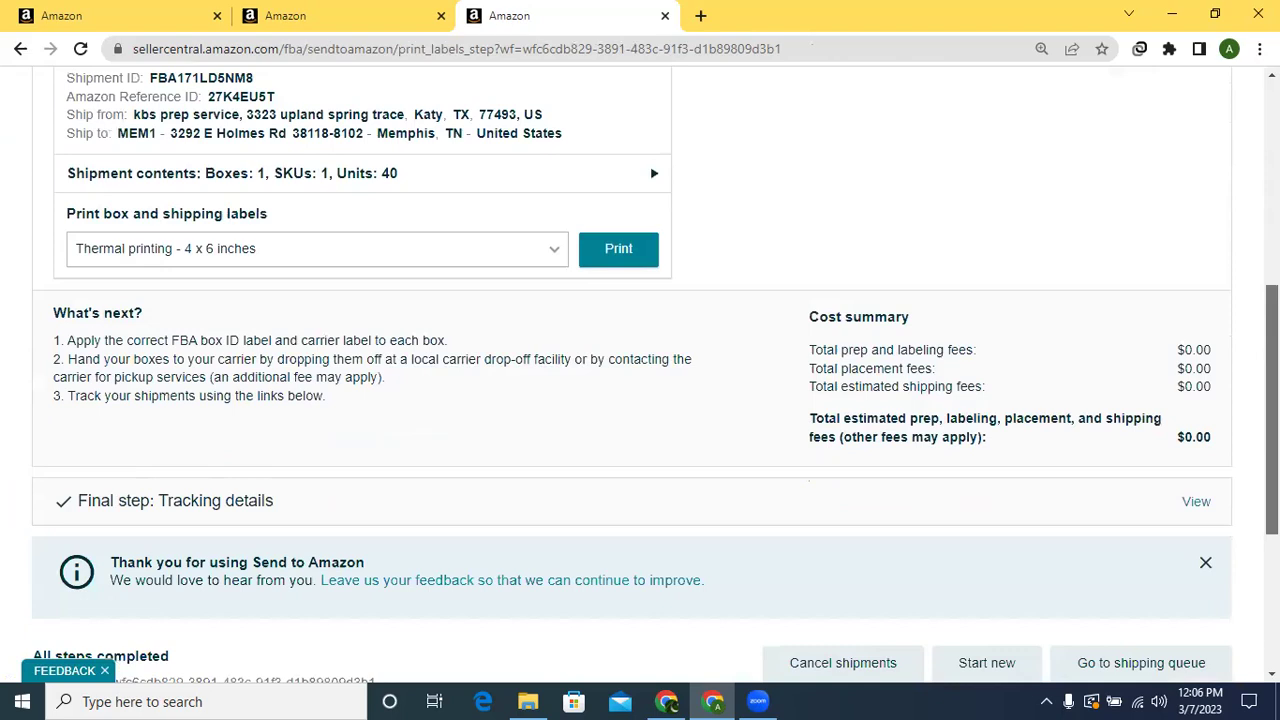
scroll(640, 373, "down", 3)
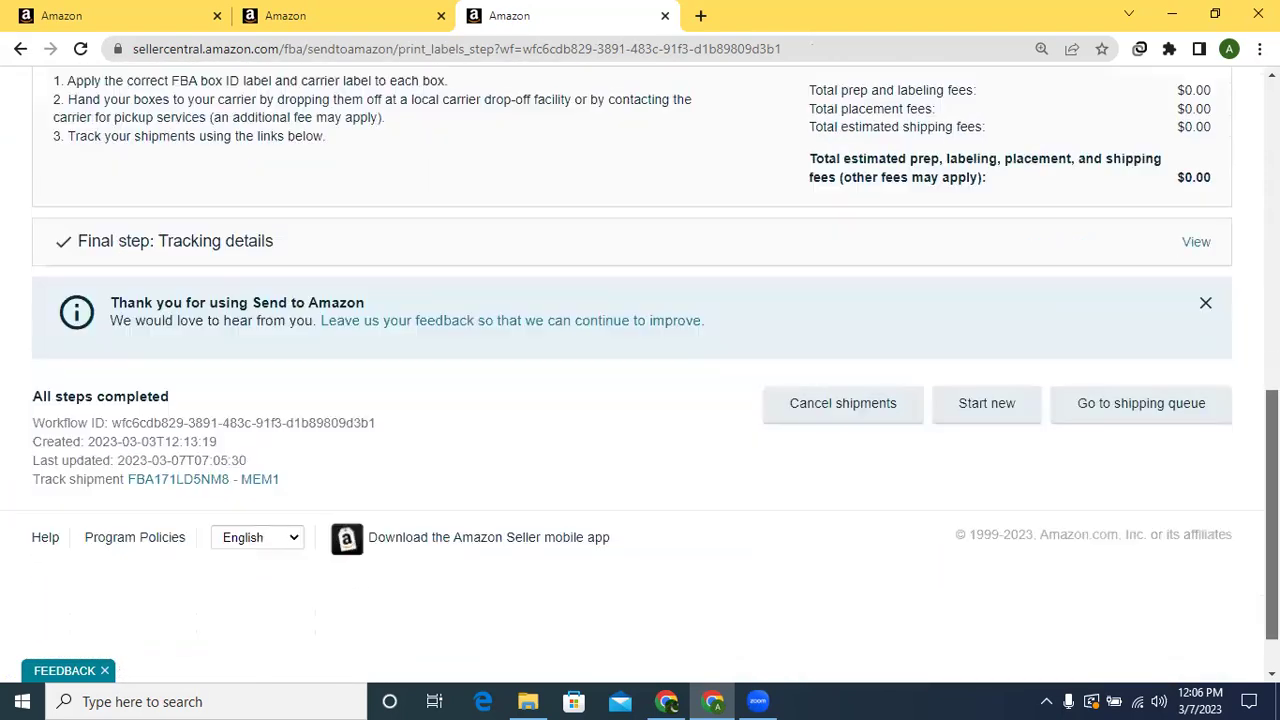
scroll(1245, 287, "up", 10)
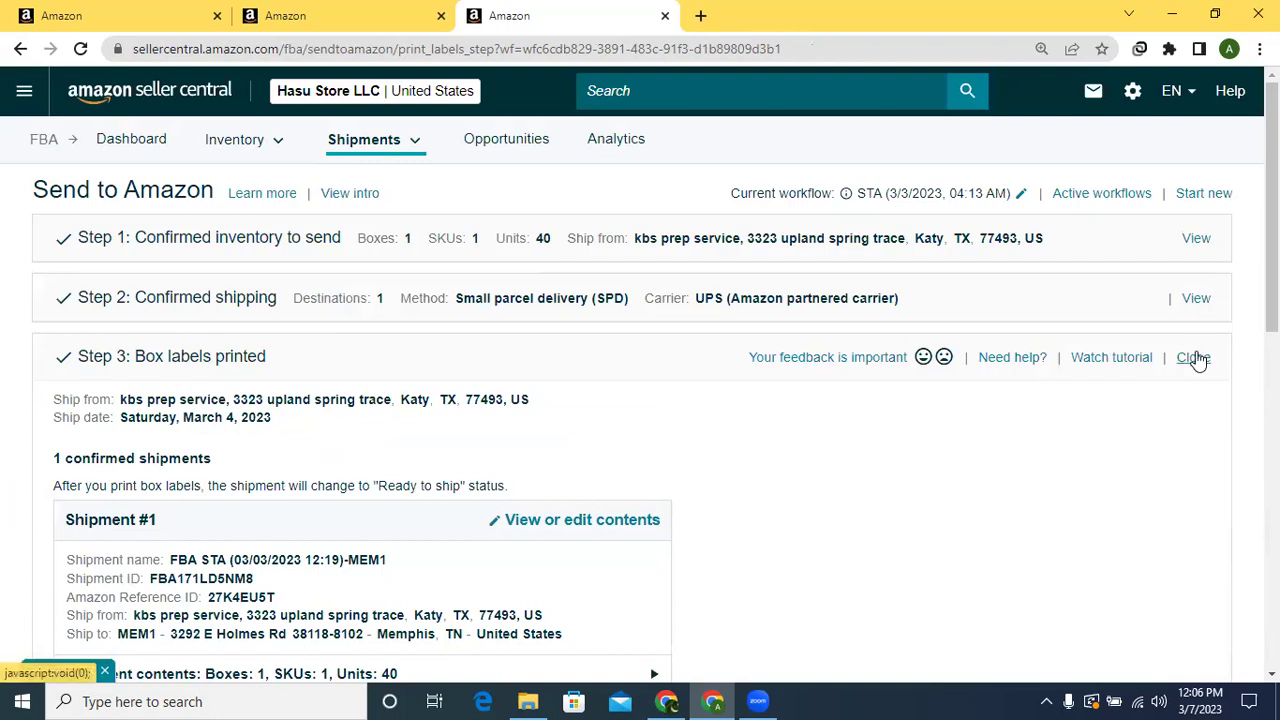
left_click(1193, 358)
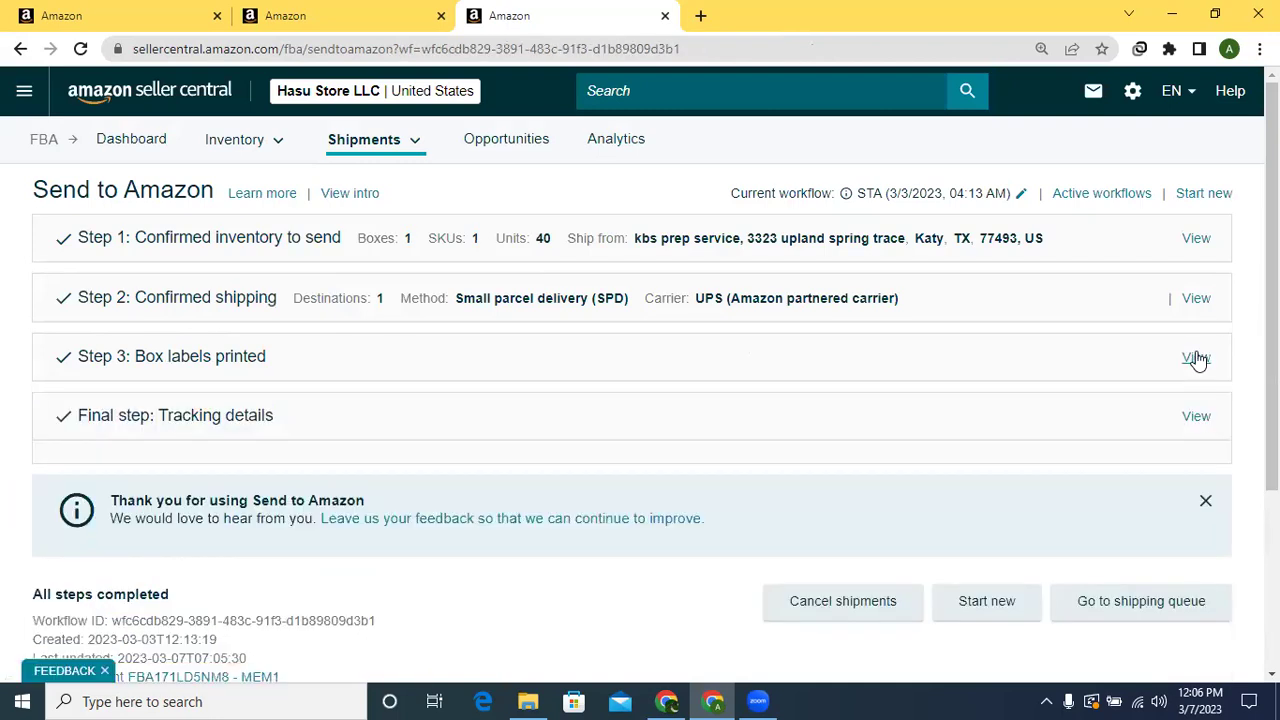
Expand Final step: Tracking details and examine the UPS box's tracking ID, status, weight, dimensions, and cost summary
left_click(1193, 418)
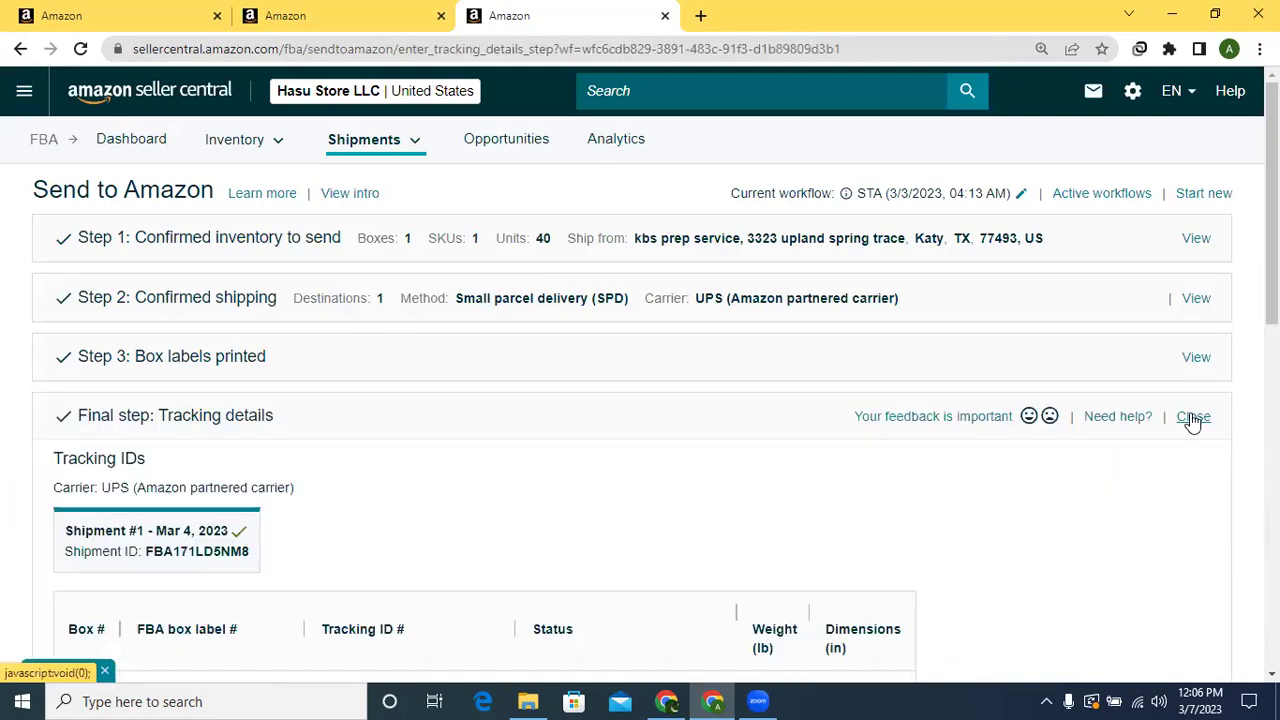
scroll(1193, 415, "down", 1)
scroll(622, 447, "down", 2)
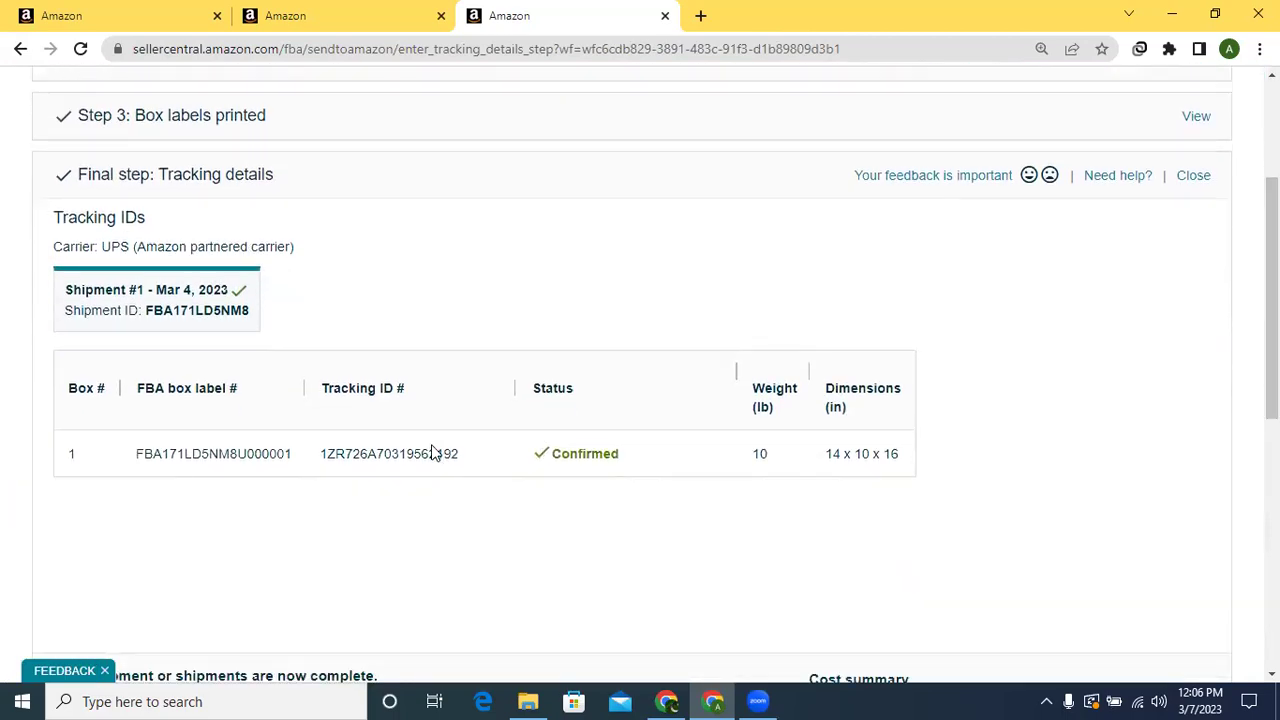
left_click_drag(322, 453, 469, 451)
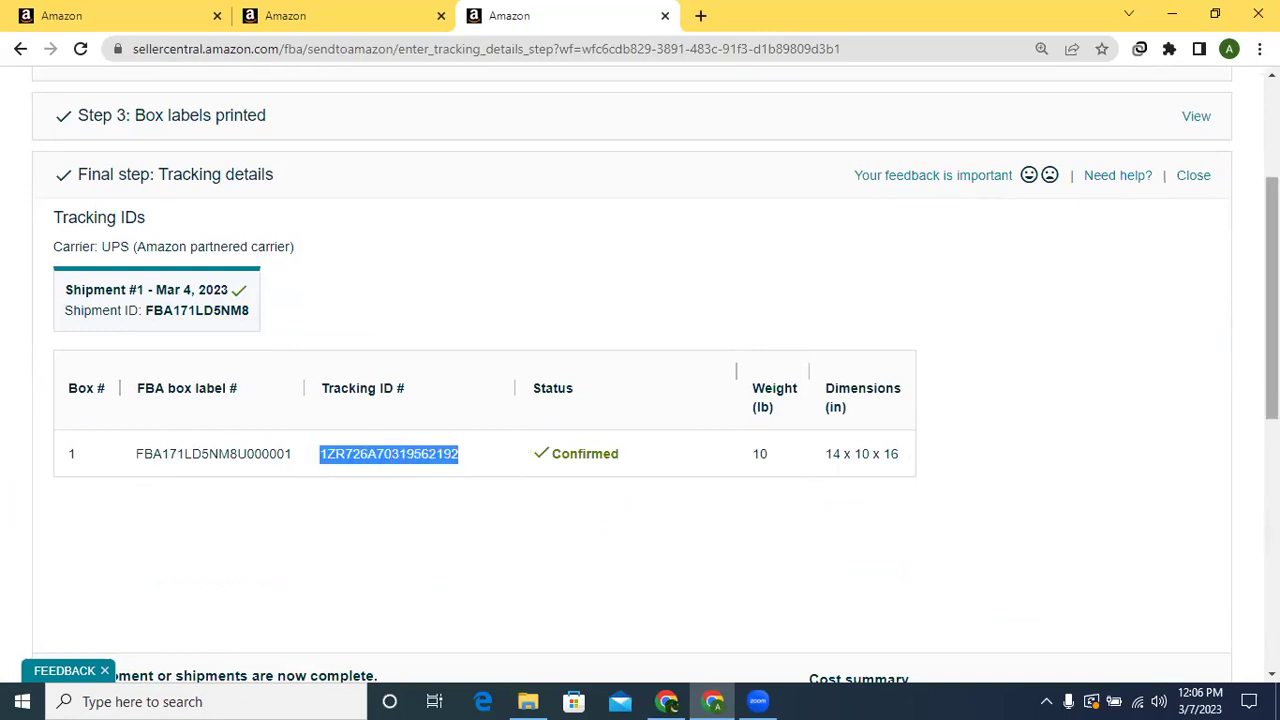
scroll(782, 465, "down", 2)
scroll(640, 400, "down", 3)
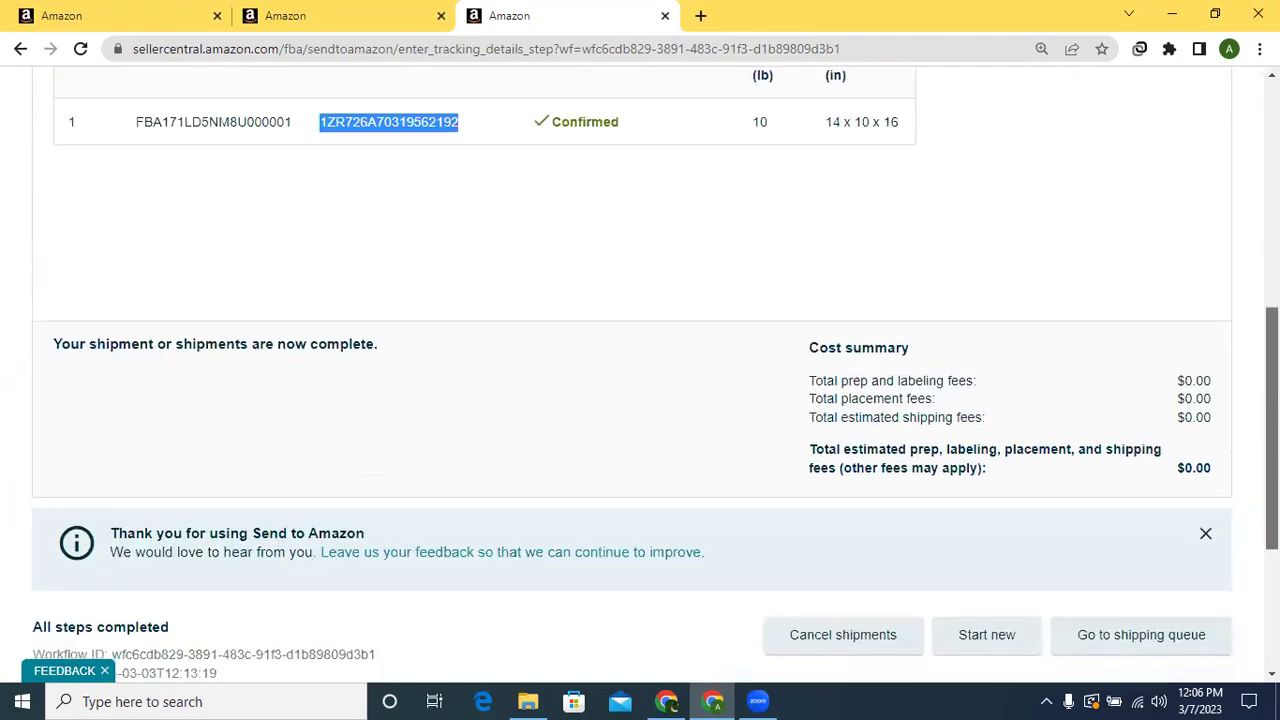
scroll(640, 400, "up", 7)
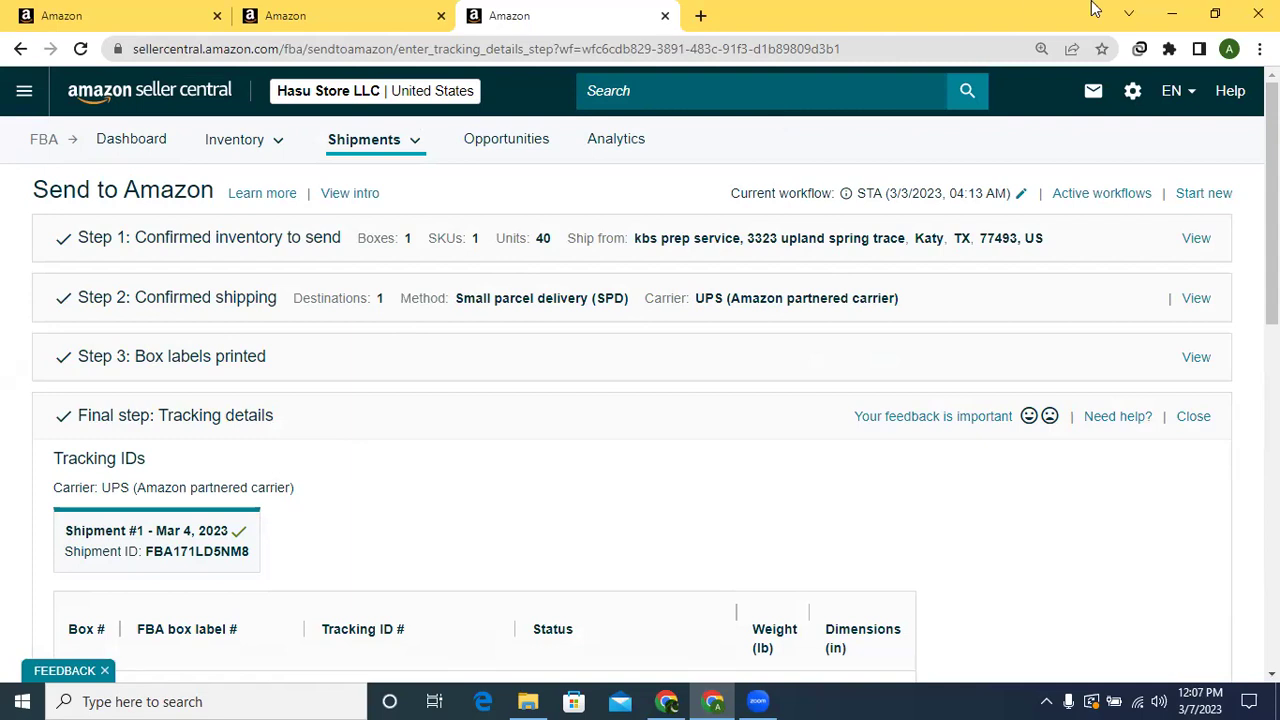
Return to the Seller Central home page and close the two other Amazon browser tabs
mouse_move(844, 195)
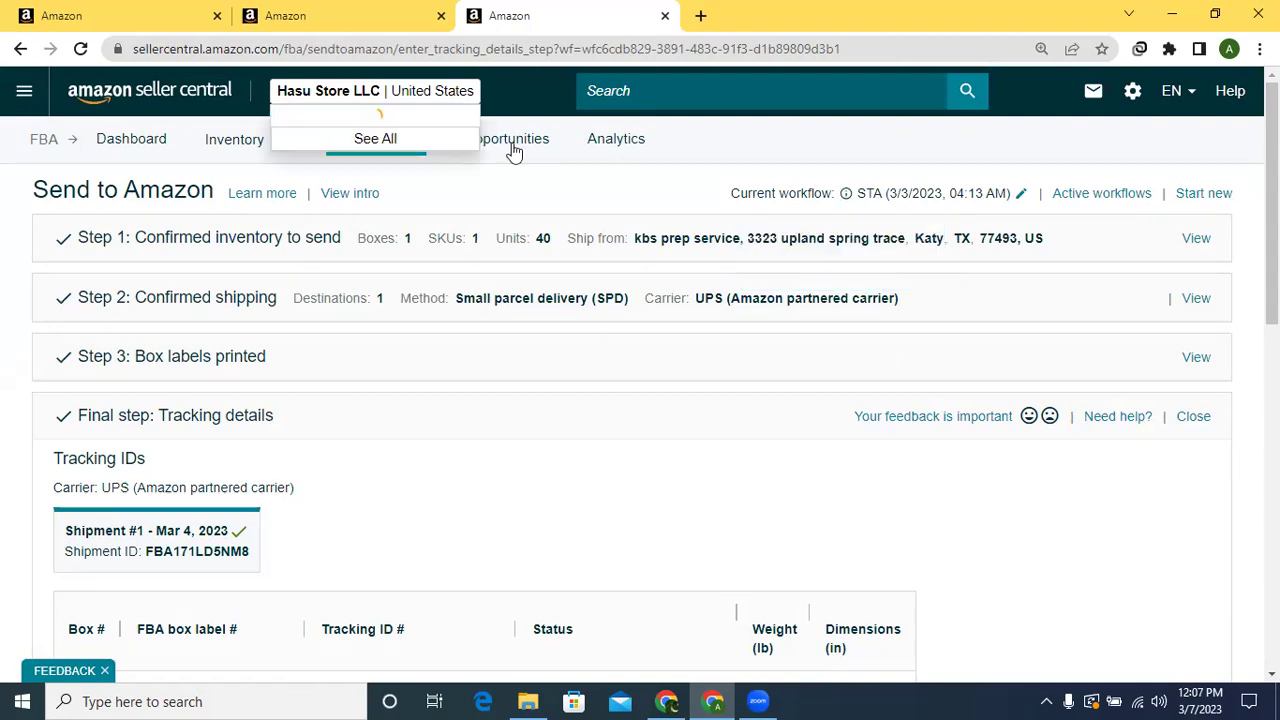
left_click(88, 100)
left_click(217, 17)
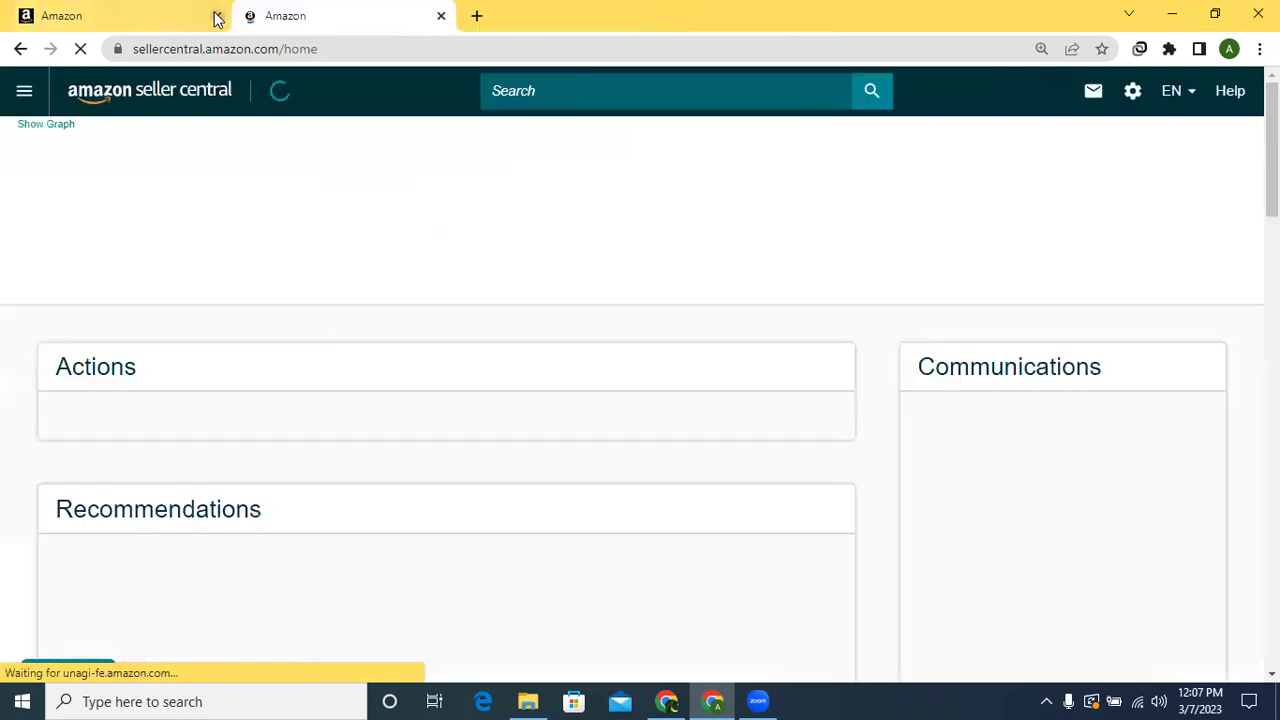
left_click(217, 17)
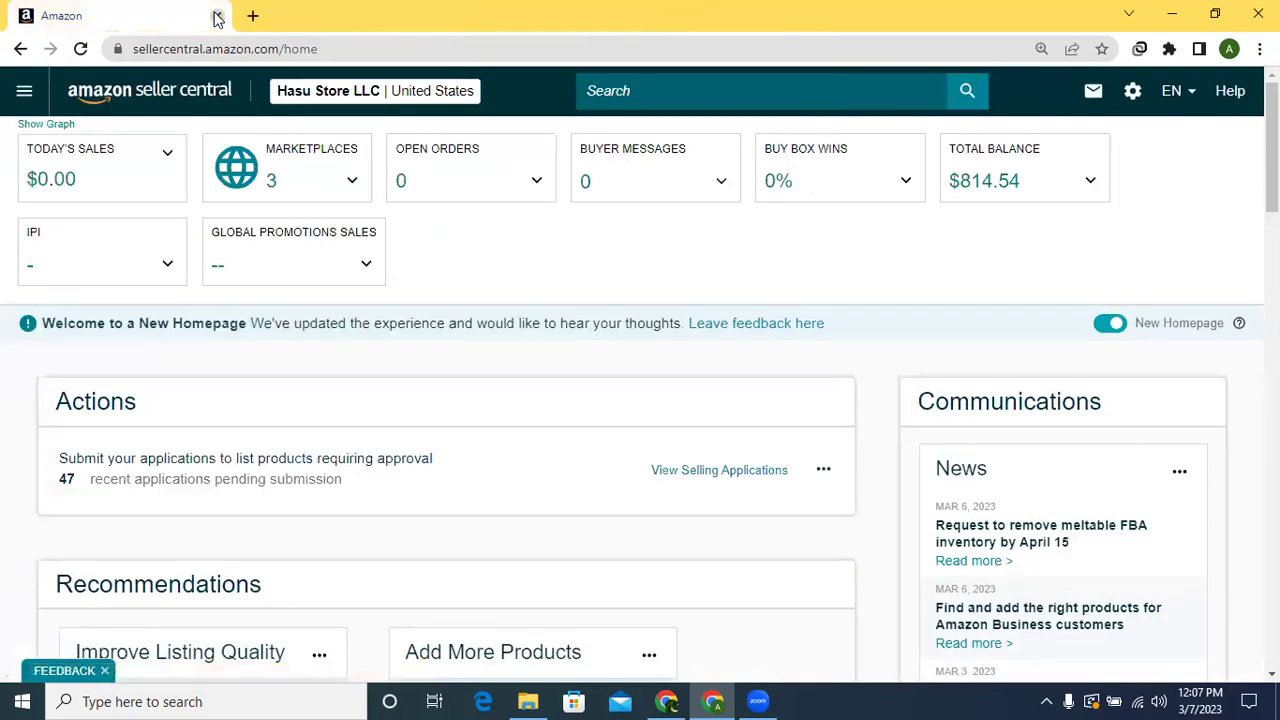
Go to the Manage All Inventory page from the Inventory section
left_click(22, 95)
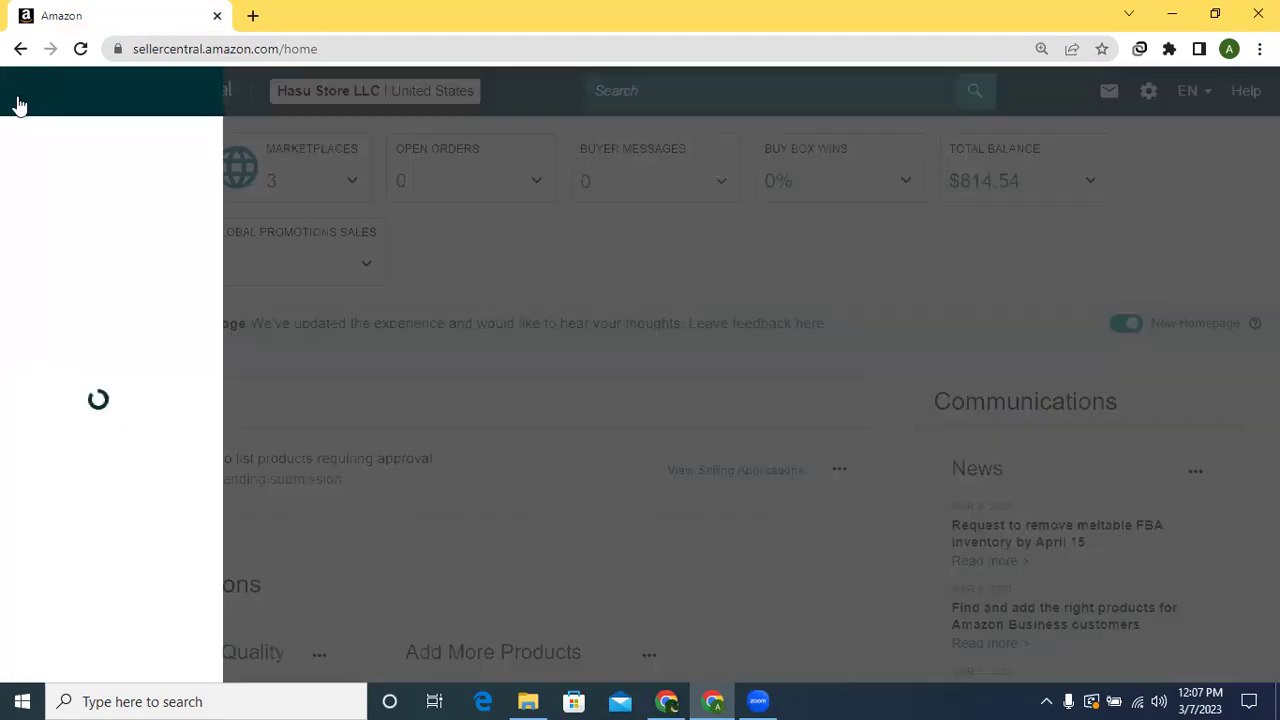
mouse_move(88, 180)
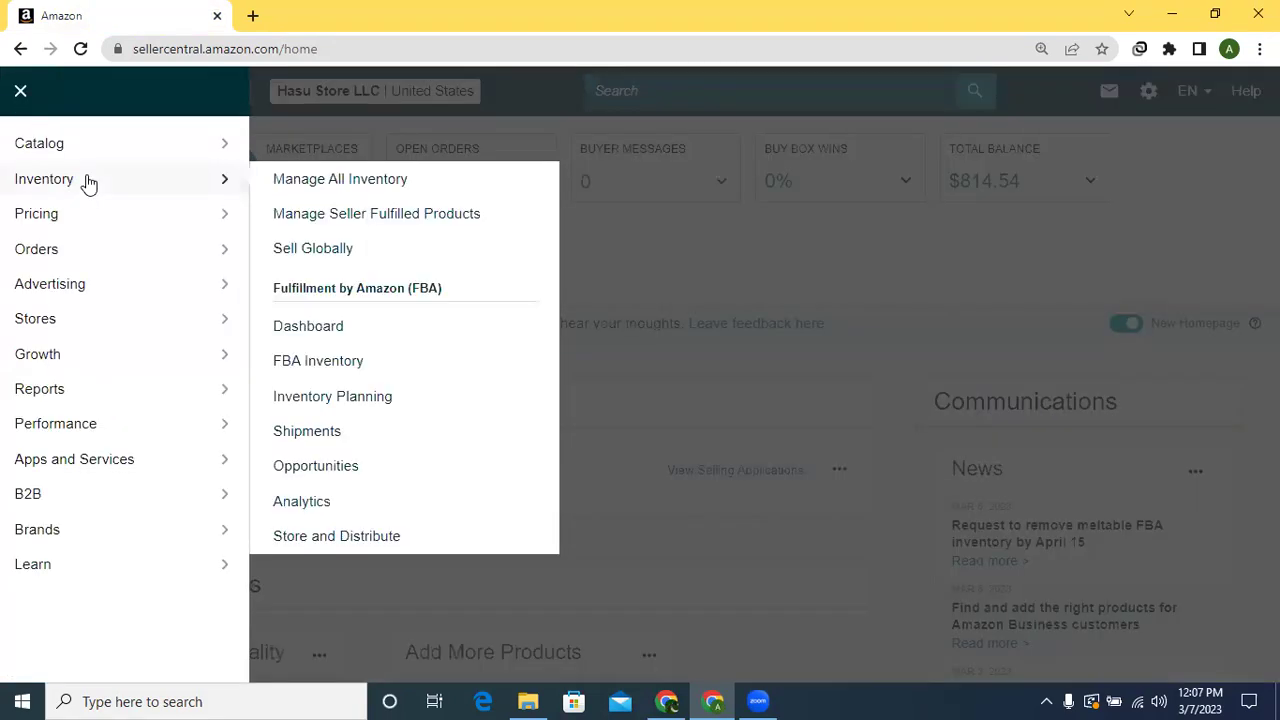
left_click(313, 182)
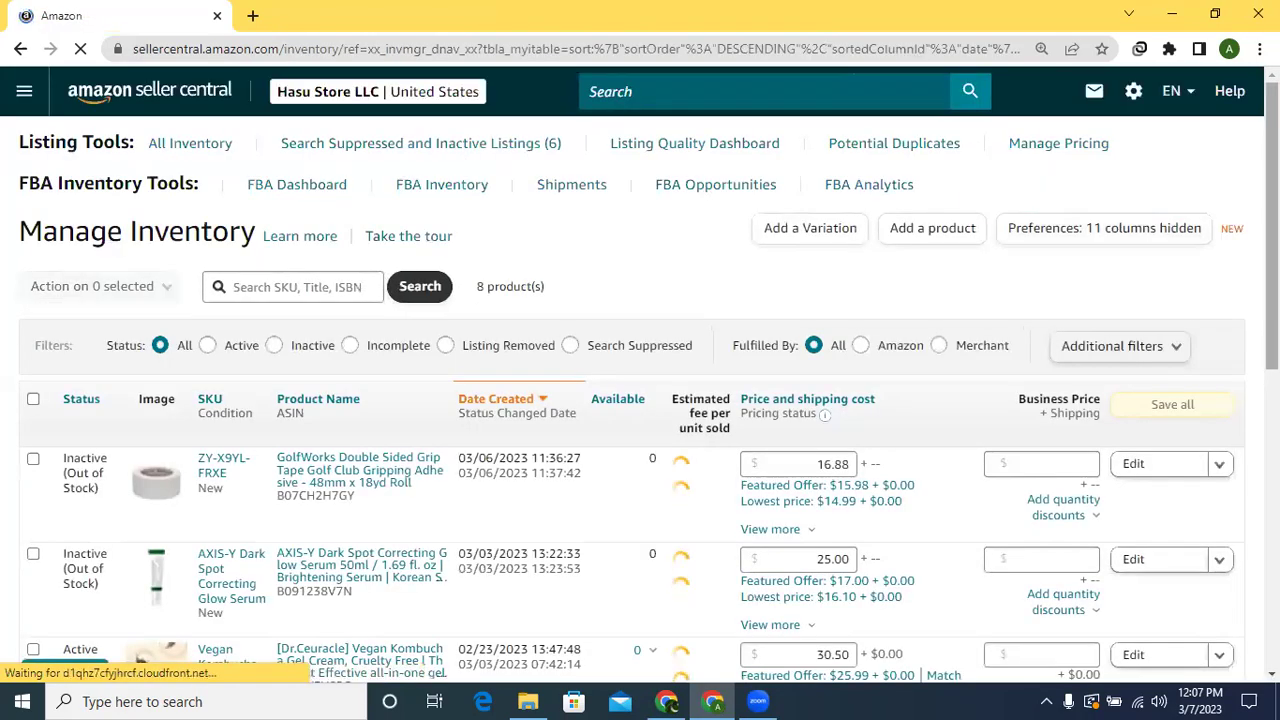
Find the 1MD Nutrition BiomeMD Probiotics listing and open its Print item labels page
scroll(640, 374, "down", 3)
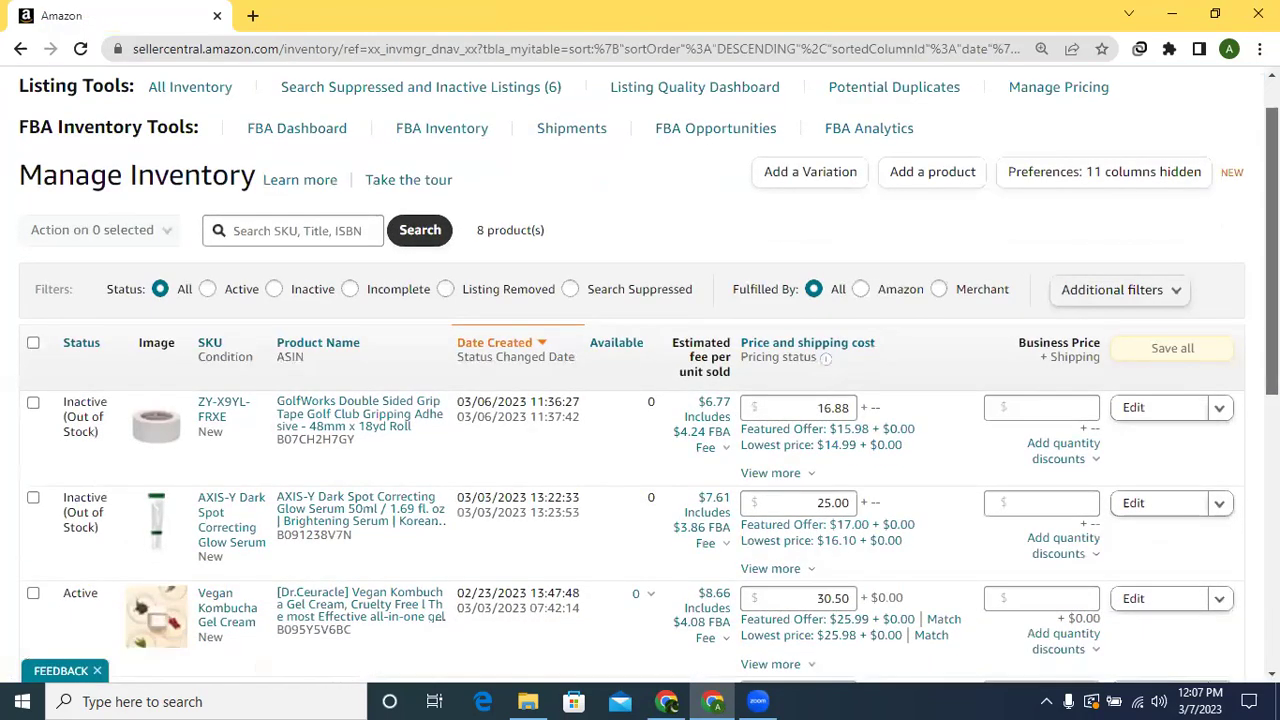
scroll(1243, 437, "down", 1)
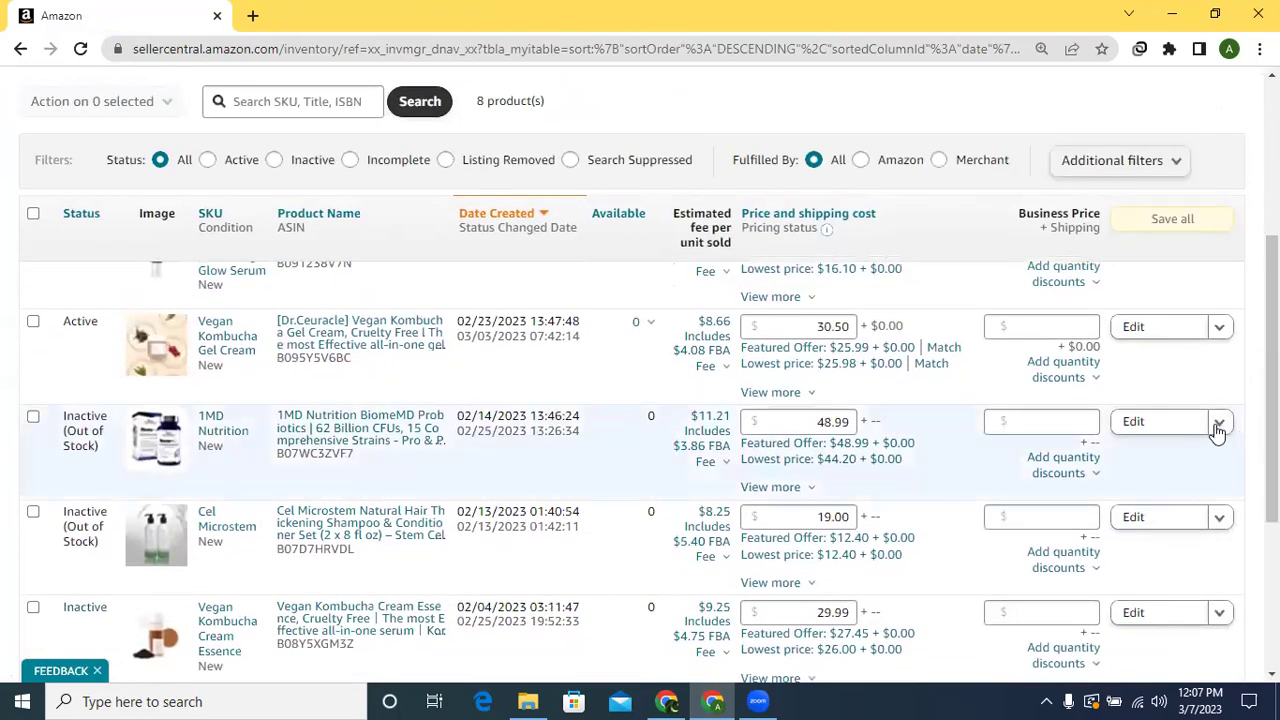
left_click(1218, 422)
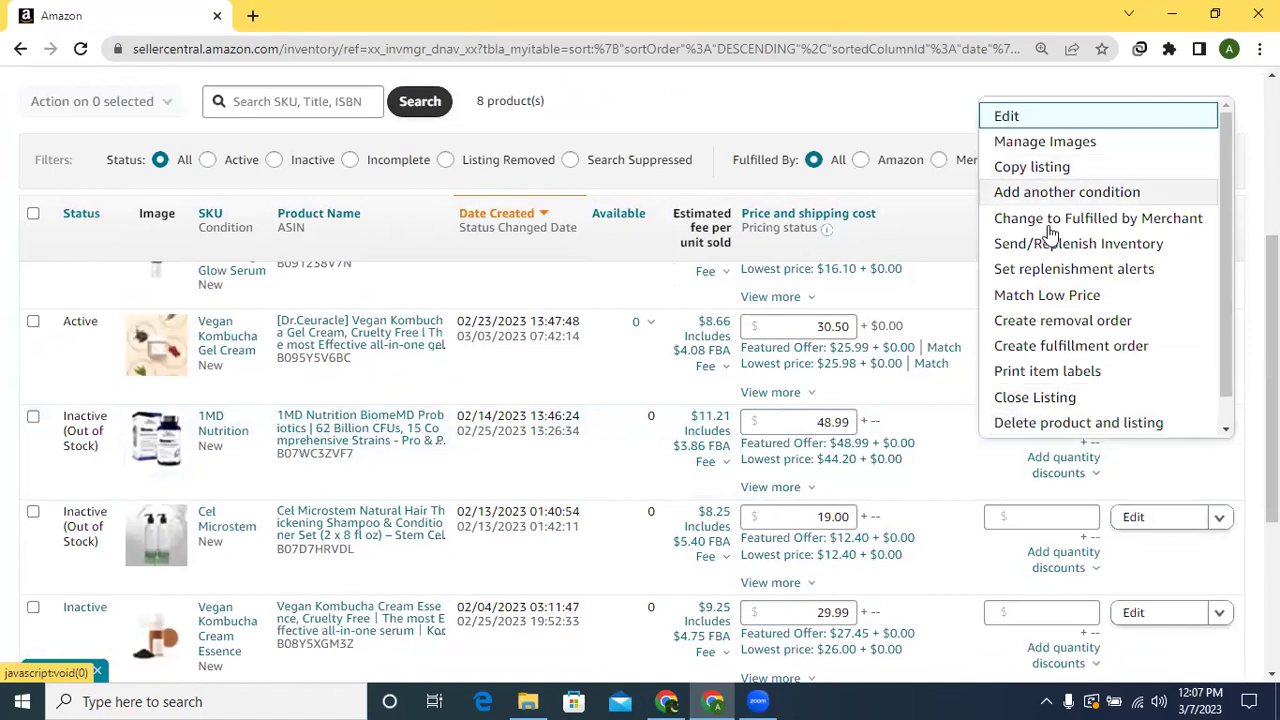
left_click(1046, 376)
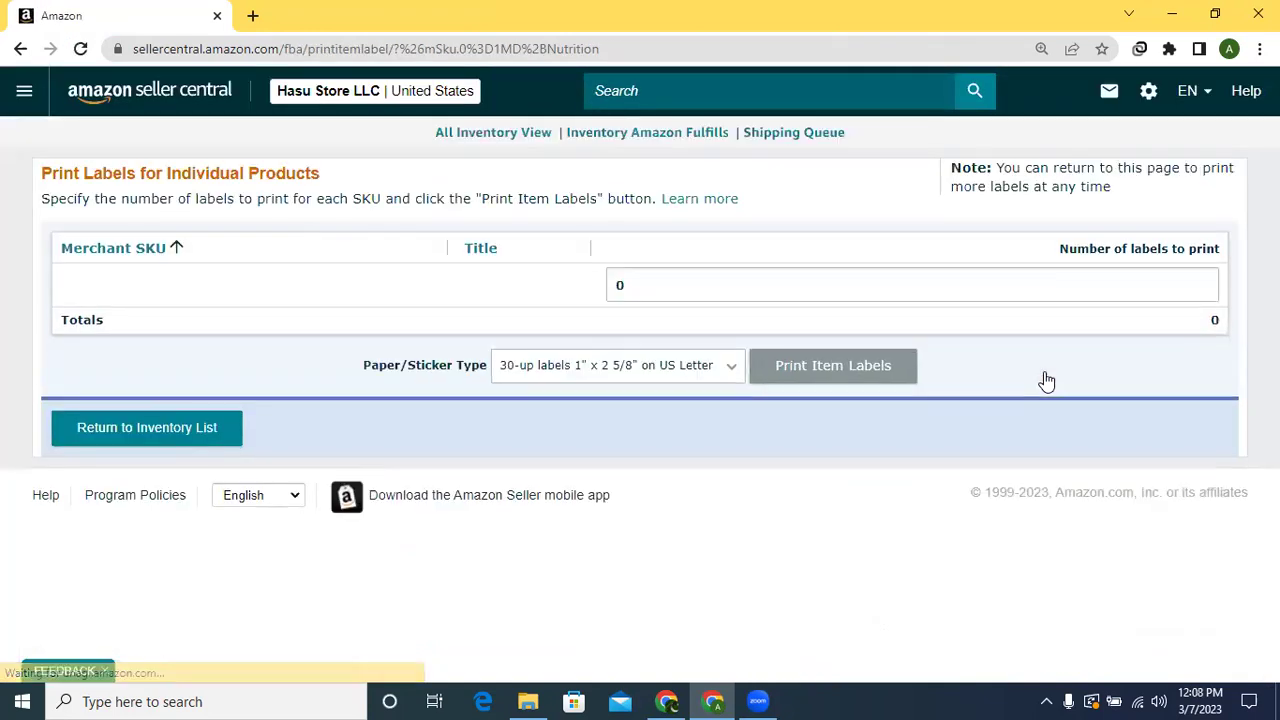
Set the number of labels to 20 and the paper type to 27-up labels 63.5 x 29.6 mm on A4
left_click(1093, 305)
key("BackSpace")
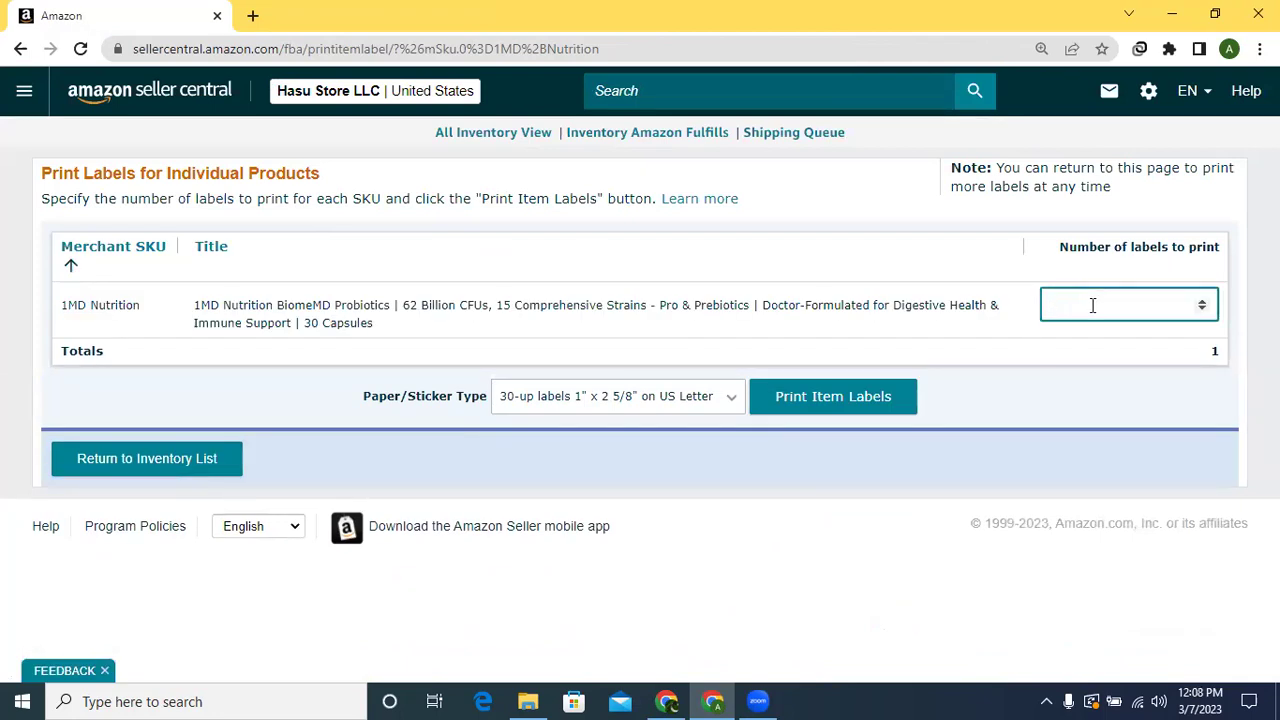
type("20")
left_click(1078, 381)
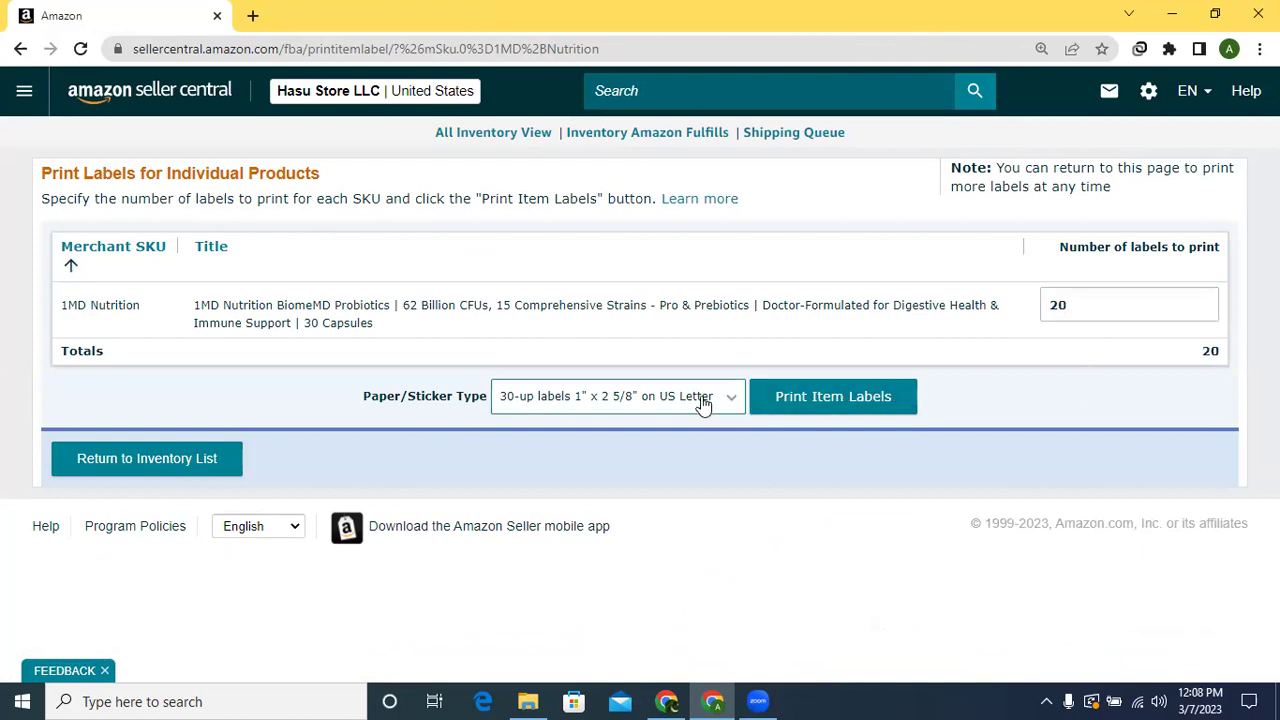
left_click(735, 400)
left_click(735, 400)
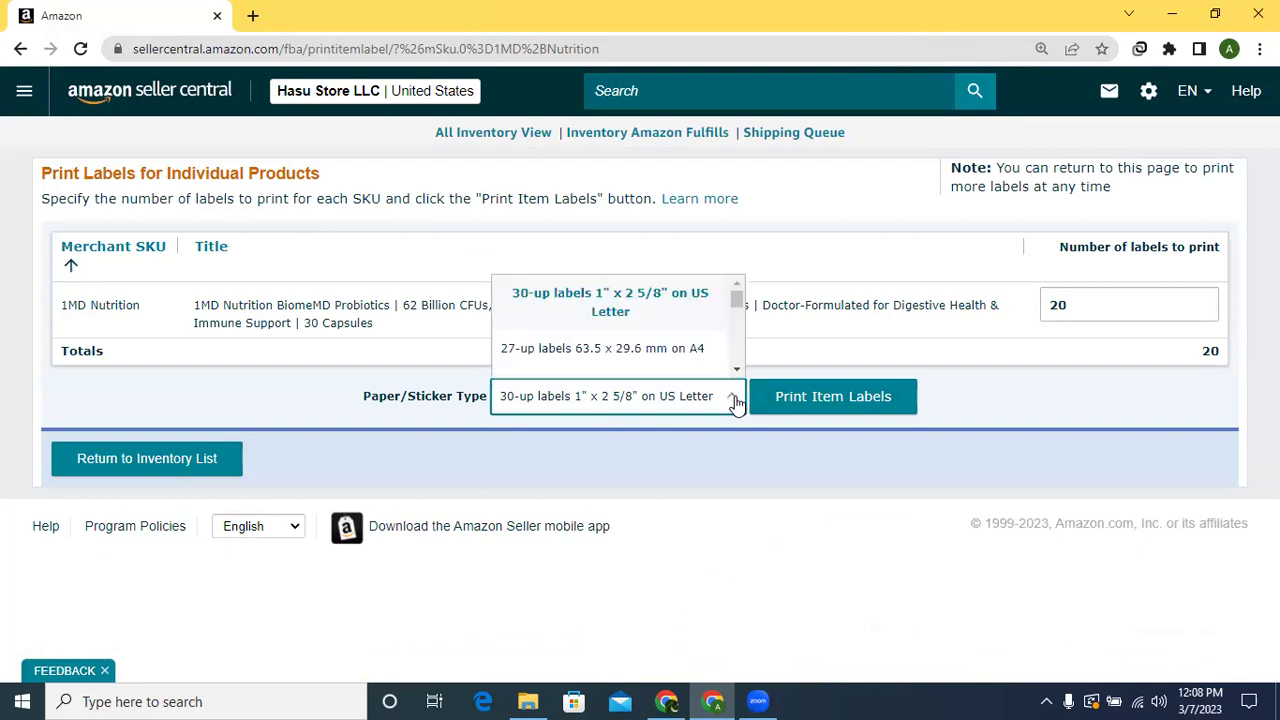
left_click(655, 348)
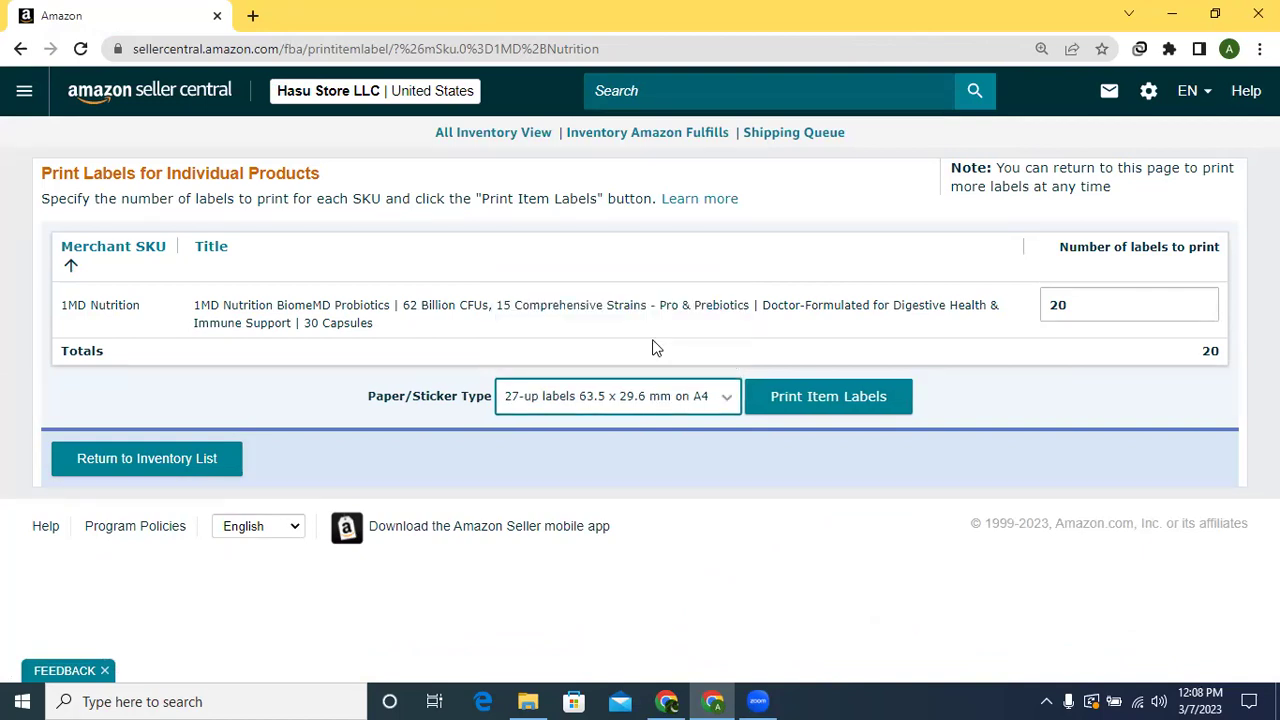
Generate the item labels, accept the barcode-covering reminder, and open the downloaded products.pdf
left_click(808, 398)
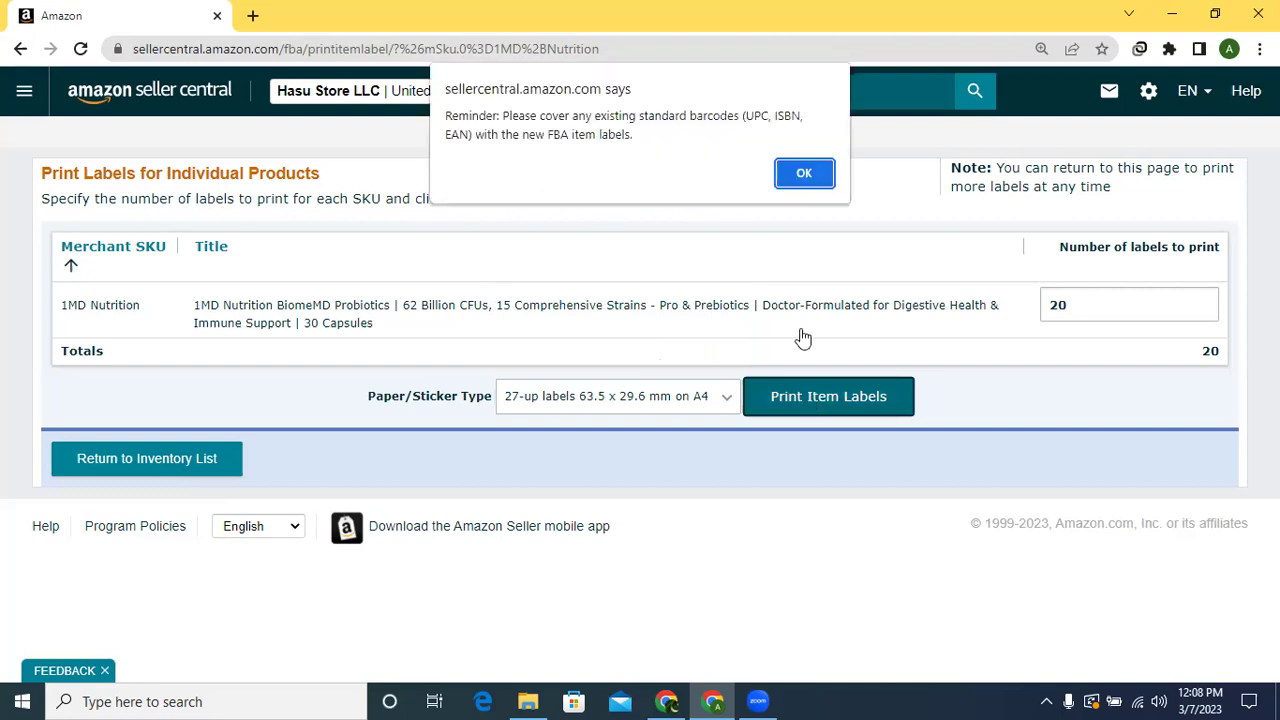
left_click(804, 175)
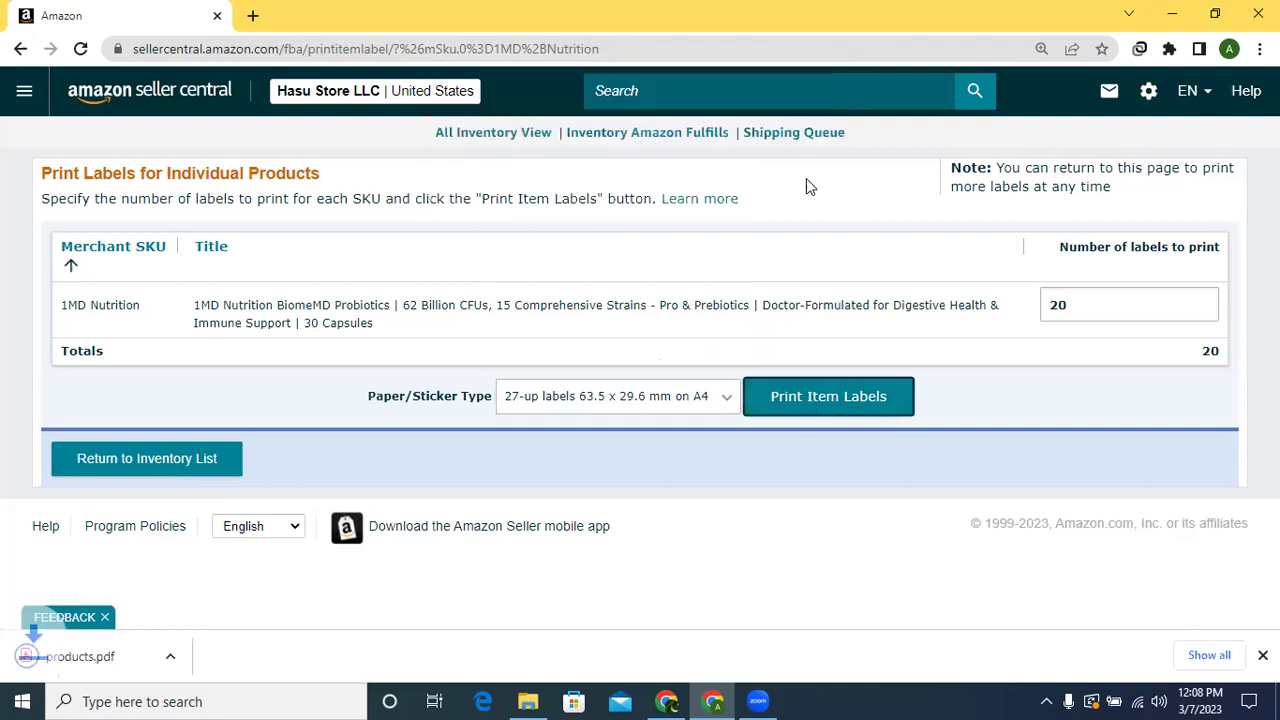
left_click(83, 658)
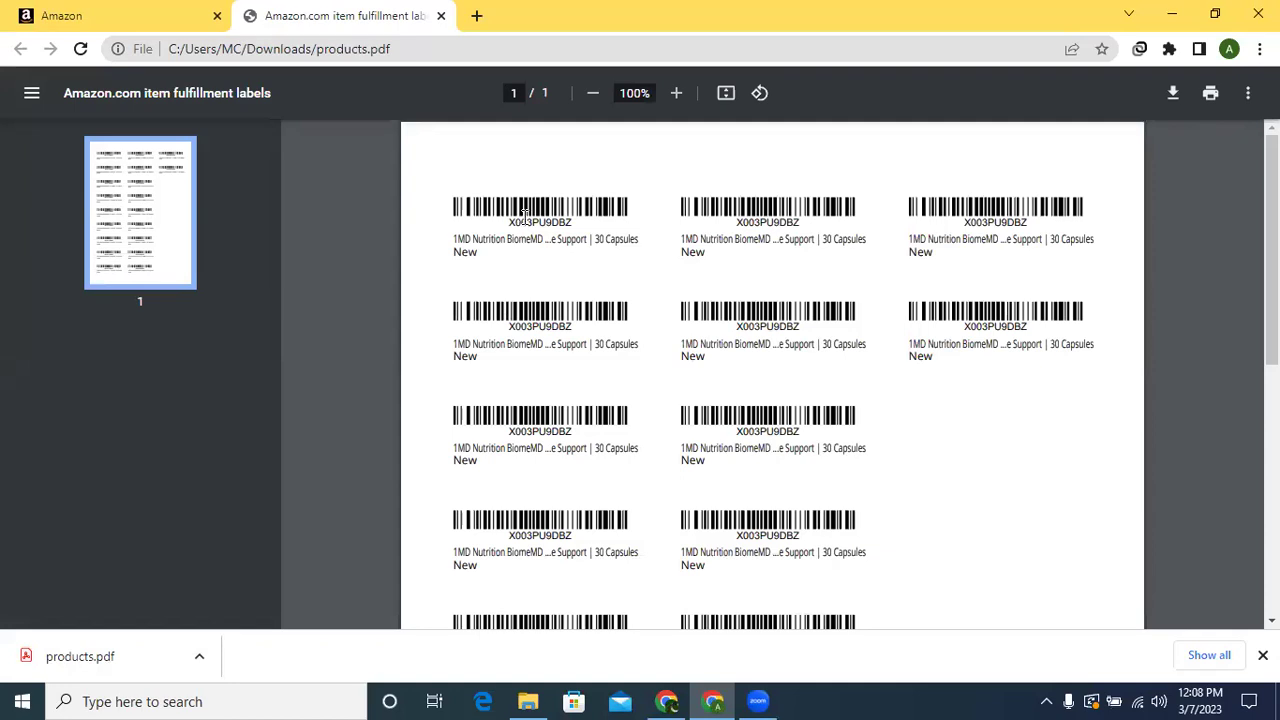
Examine the generated 1MD Nutrition label sheet, checking the barcode number, product title and condition on the labels
left_click_drag(508, 226, 638, 250)
left_click(882, 299)
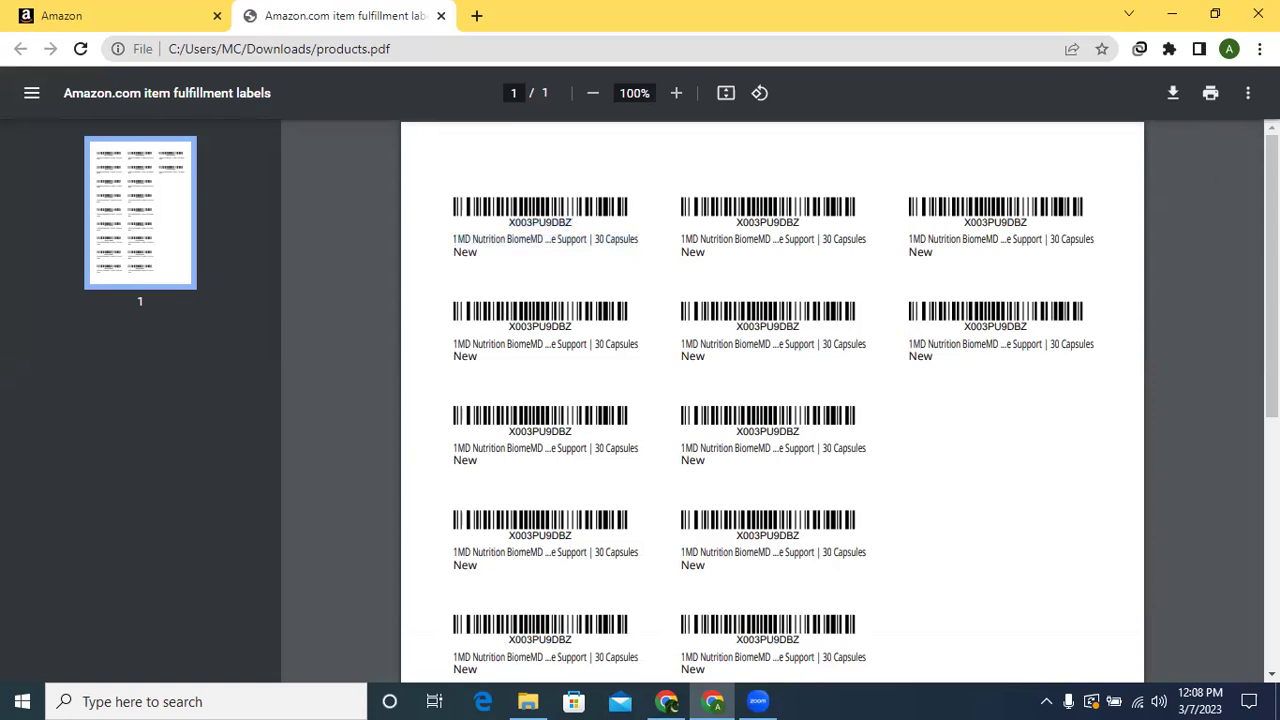
scroll(882, 299, "down", 3)
scroll(772, 400, "down", 2)
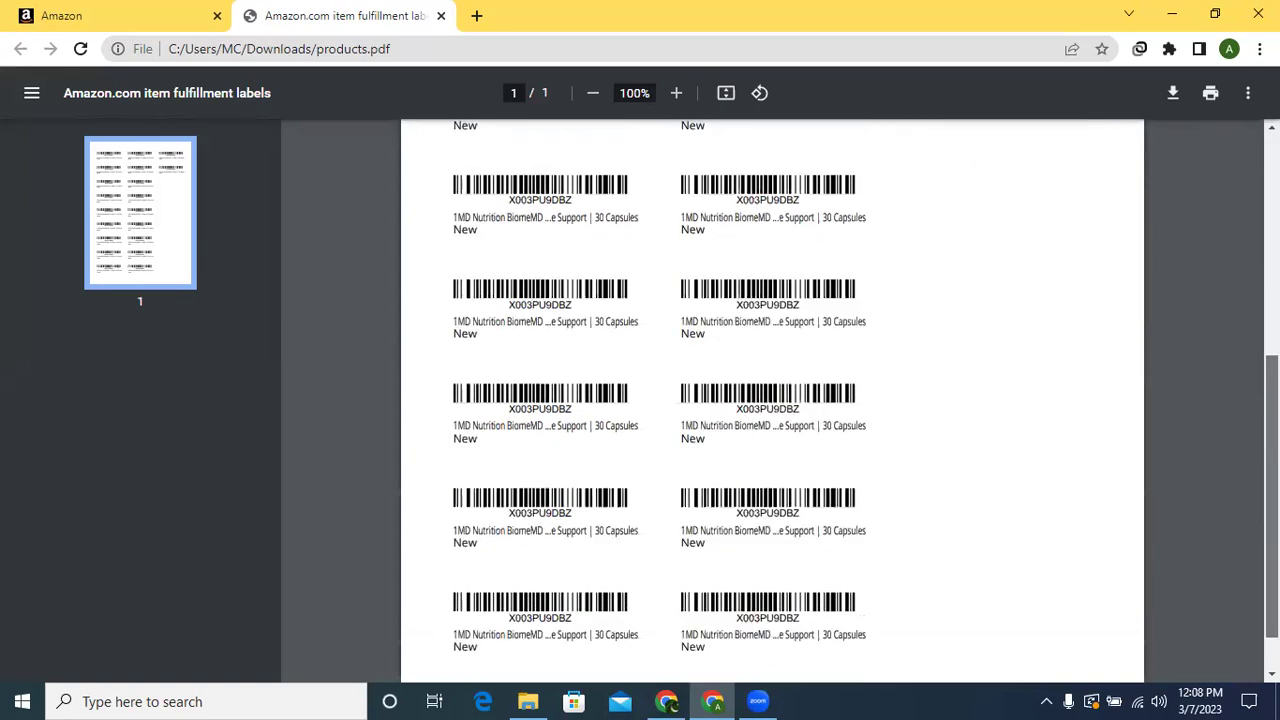
scroll(772, 400, "up", 5)
scroll(772, 400, "up", 1)
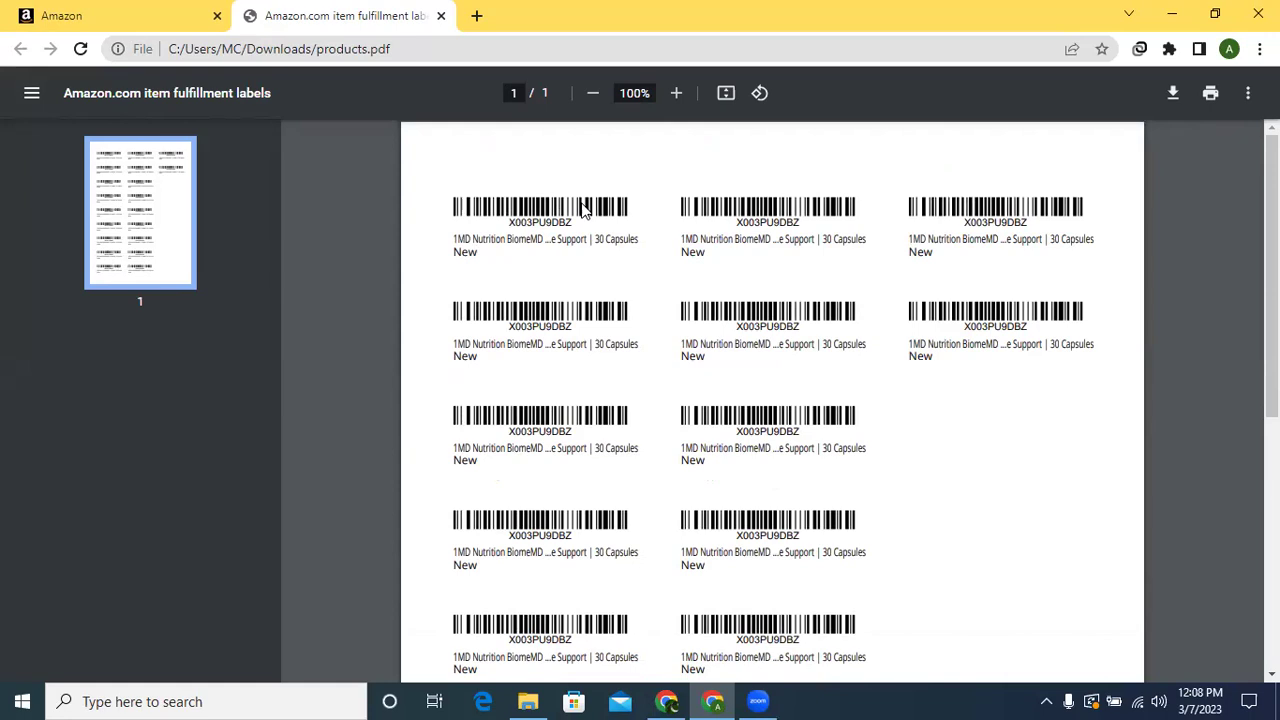
left_click_drag(507, 224, 577, 226)
Enlarge the label sheet to 150% and inspect the barcodes down the page
left_click(1259, 48)
left_click(1214, 229)
left_click(1214, 229)
left_click(1214, 229)
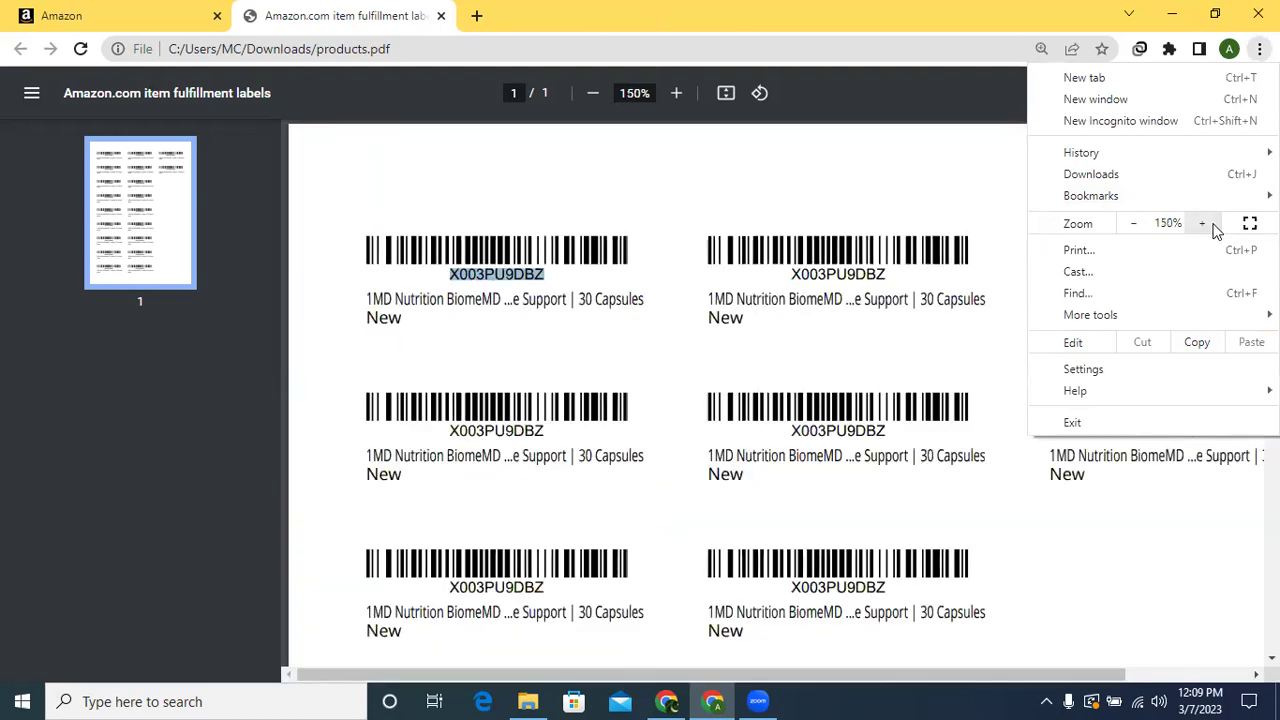
left_click(1203, 543)
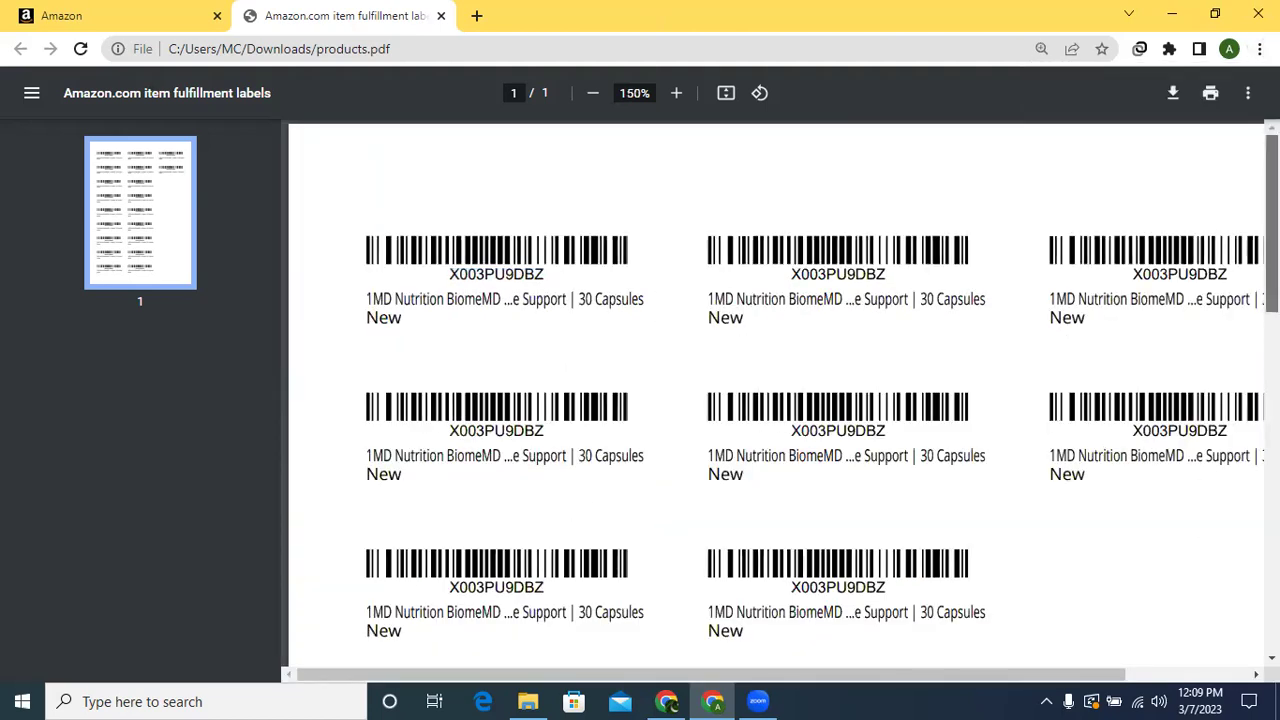
scroll(782, 390, "down", 5)
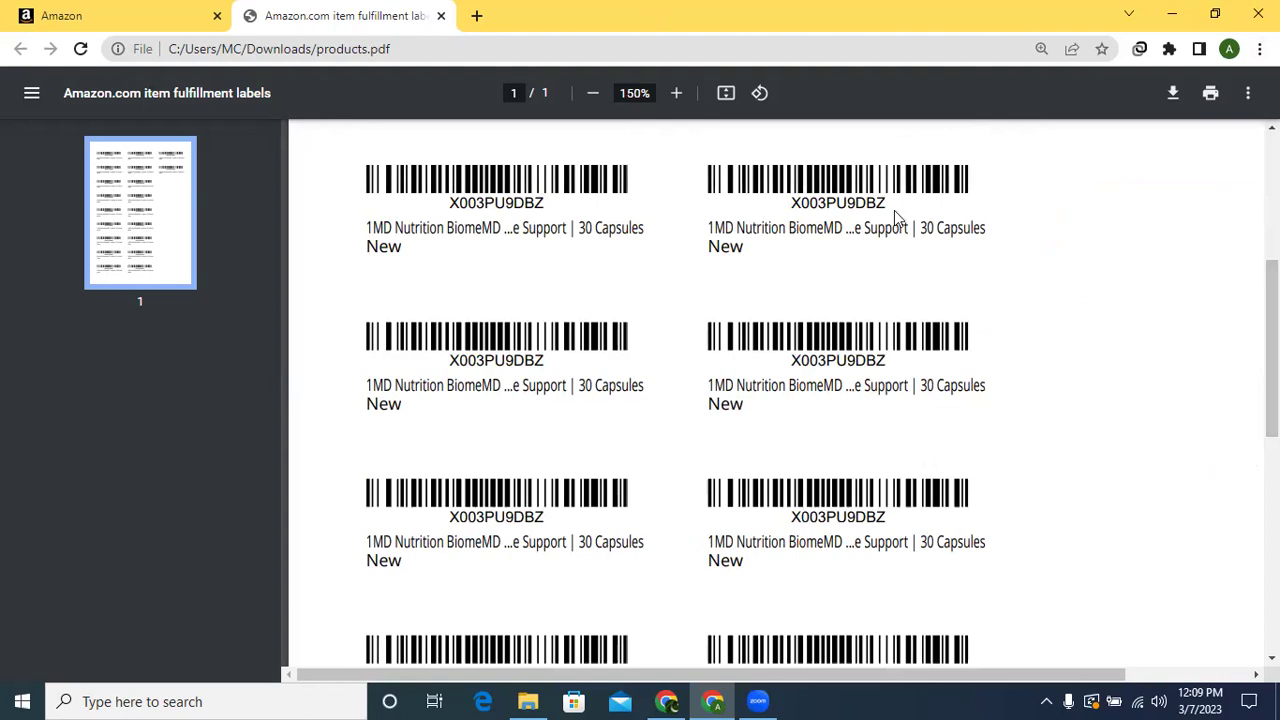
Return to the Seller Central home page and close the item labels PDF
left_click(137, 14)
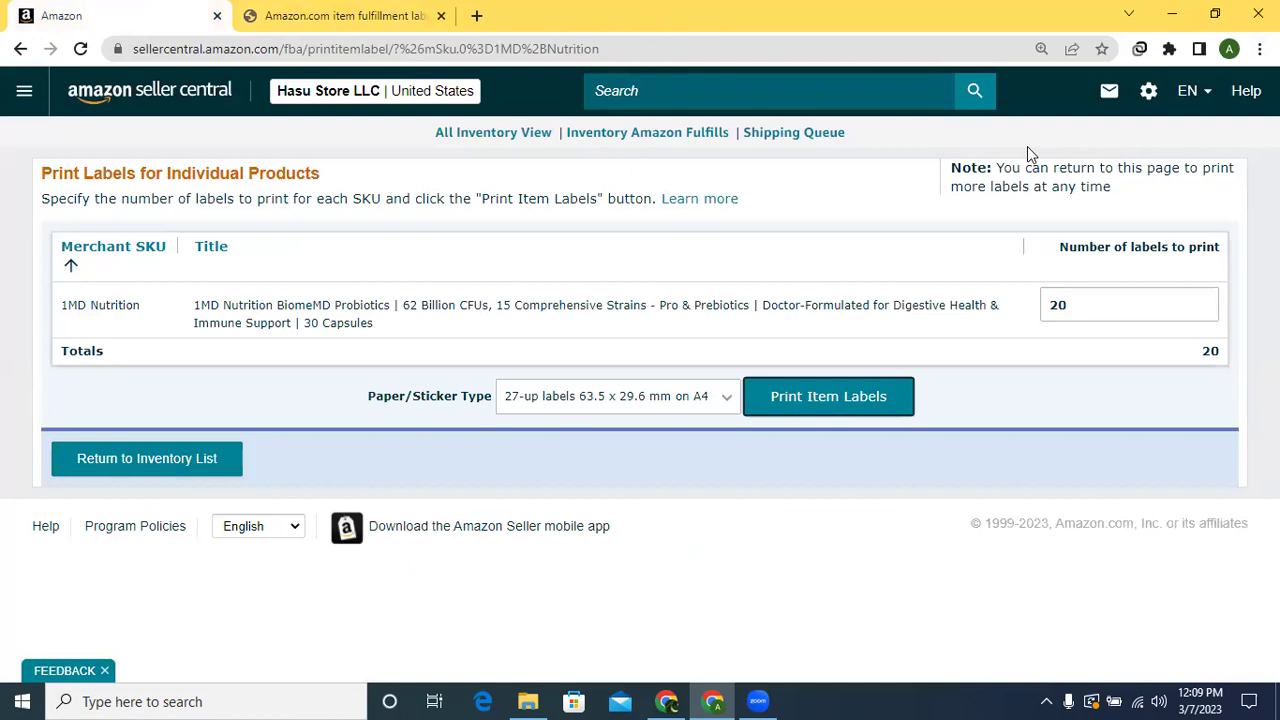
left_click(84, 50)
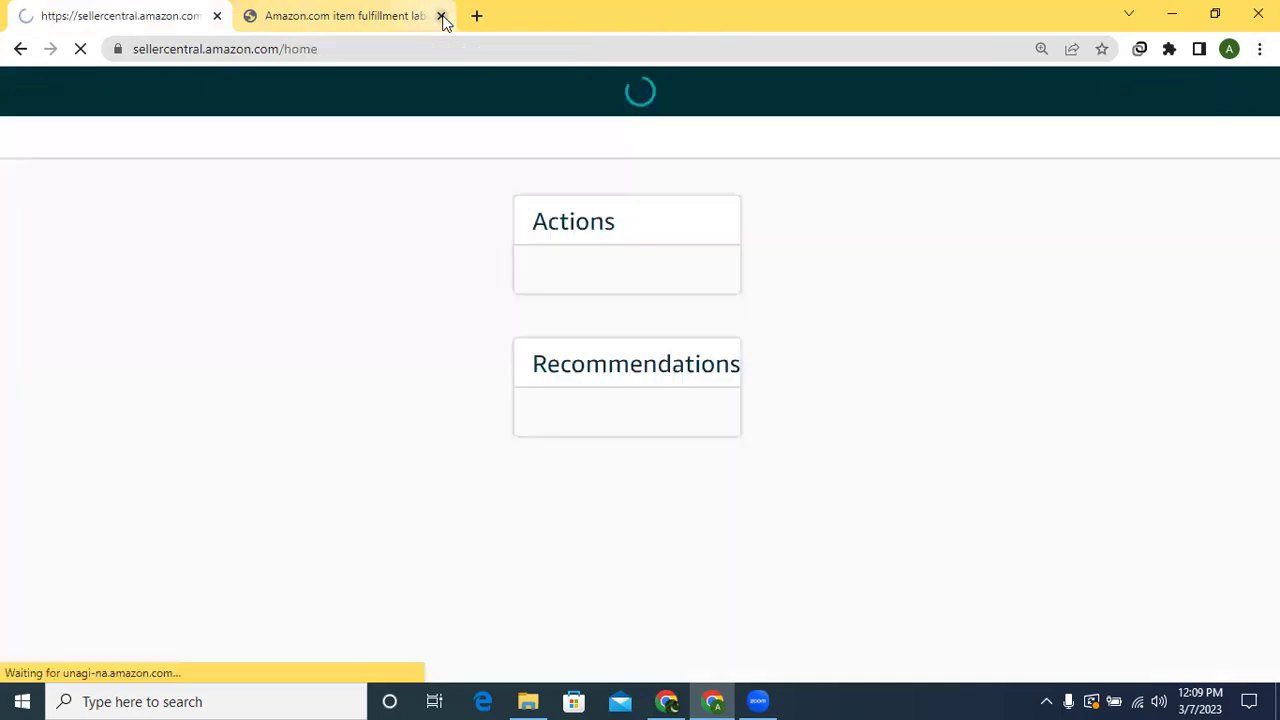
left_click(441, 16)
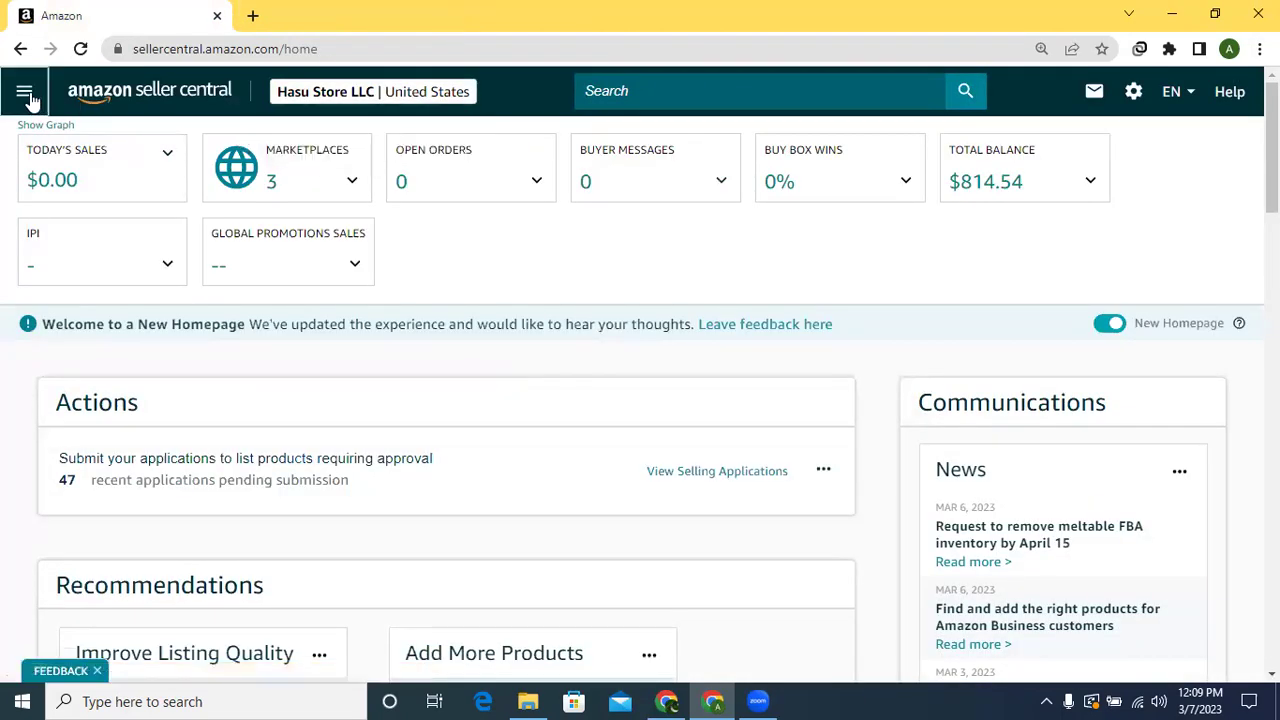
scroll(30, 100, "down", 1)
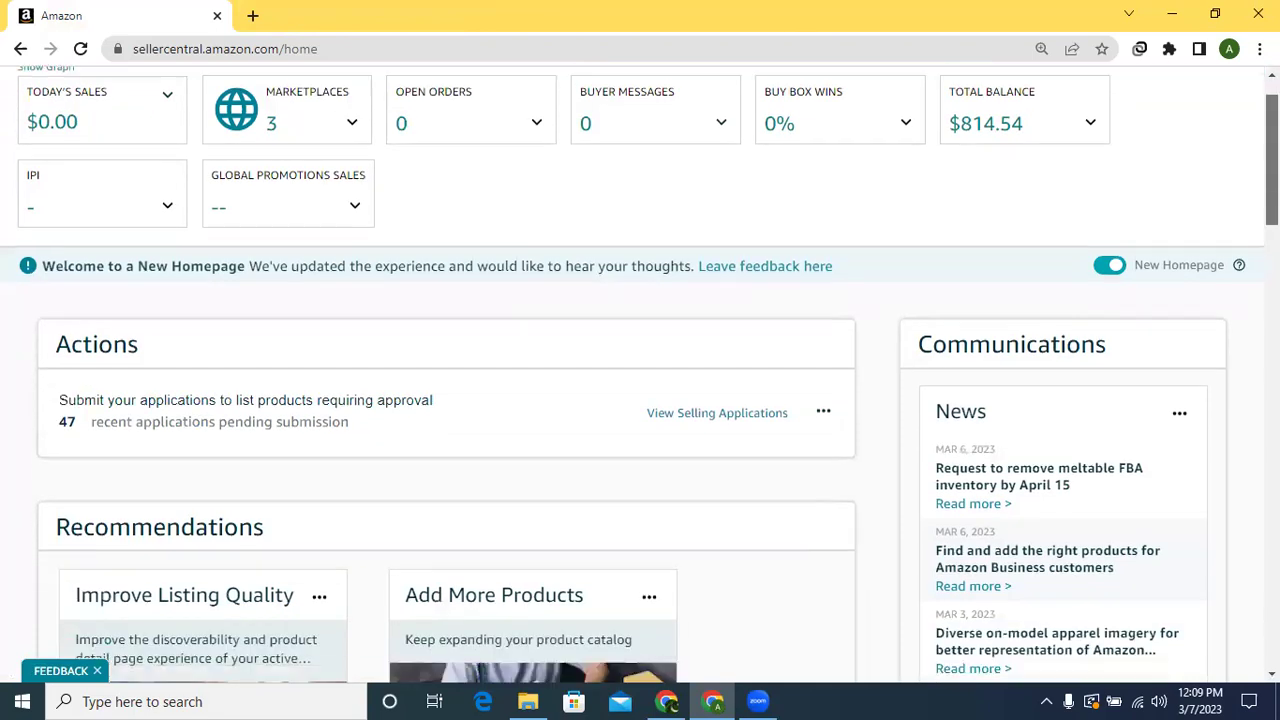
scroll(529, 120, "up", 1)
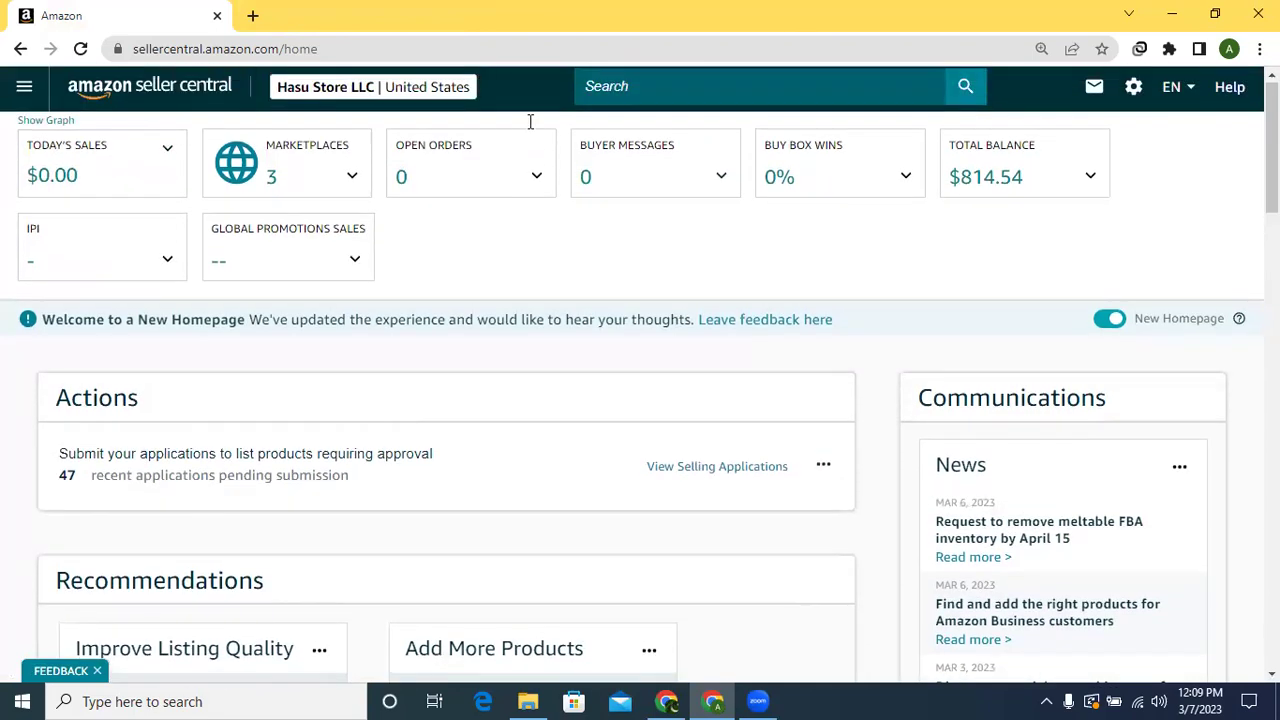
Look through the main navigation sections, including Catalog, Inventory, Orders, Growth, Reports and Performance, and their available pages
left_click(27, 84)
left_click(123, 257)
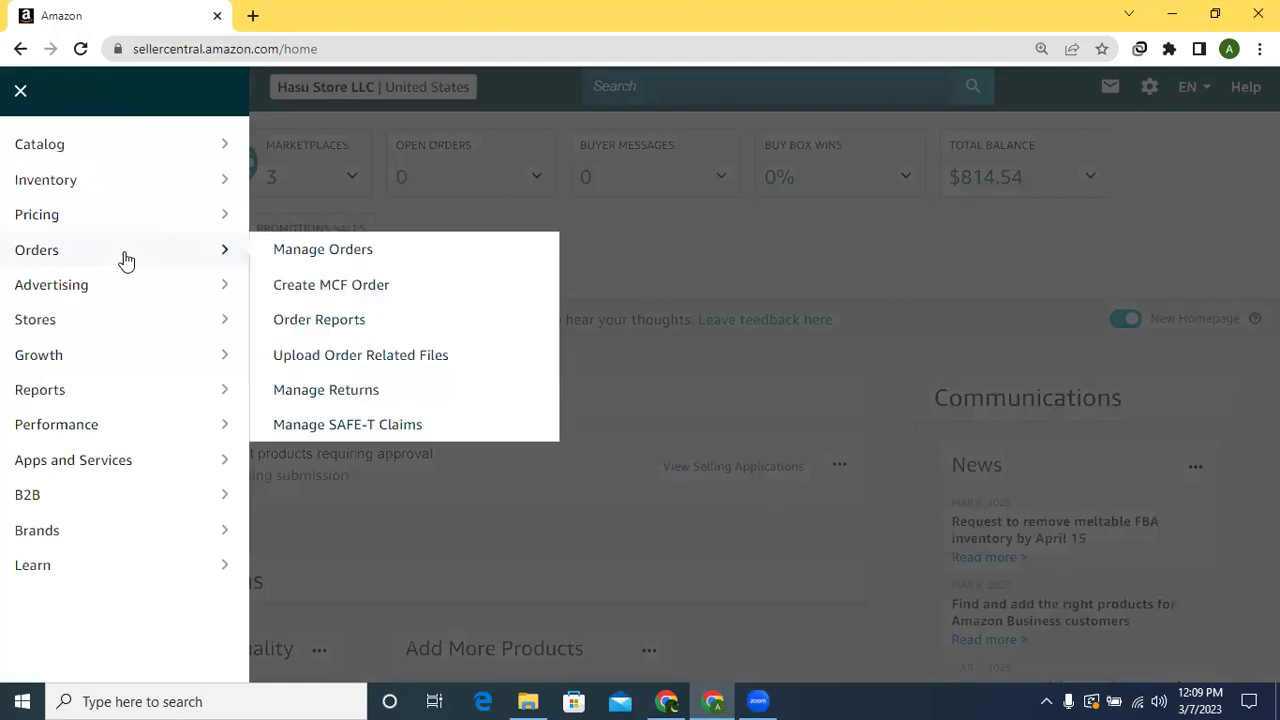
left_click(94, 194)
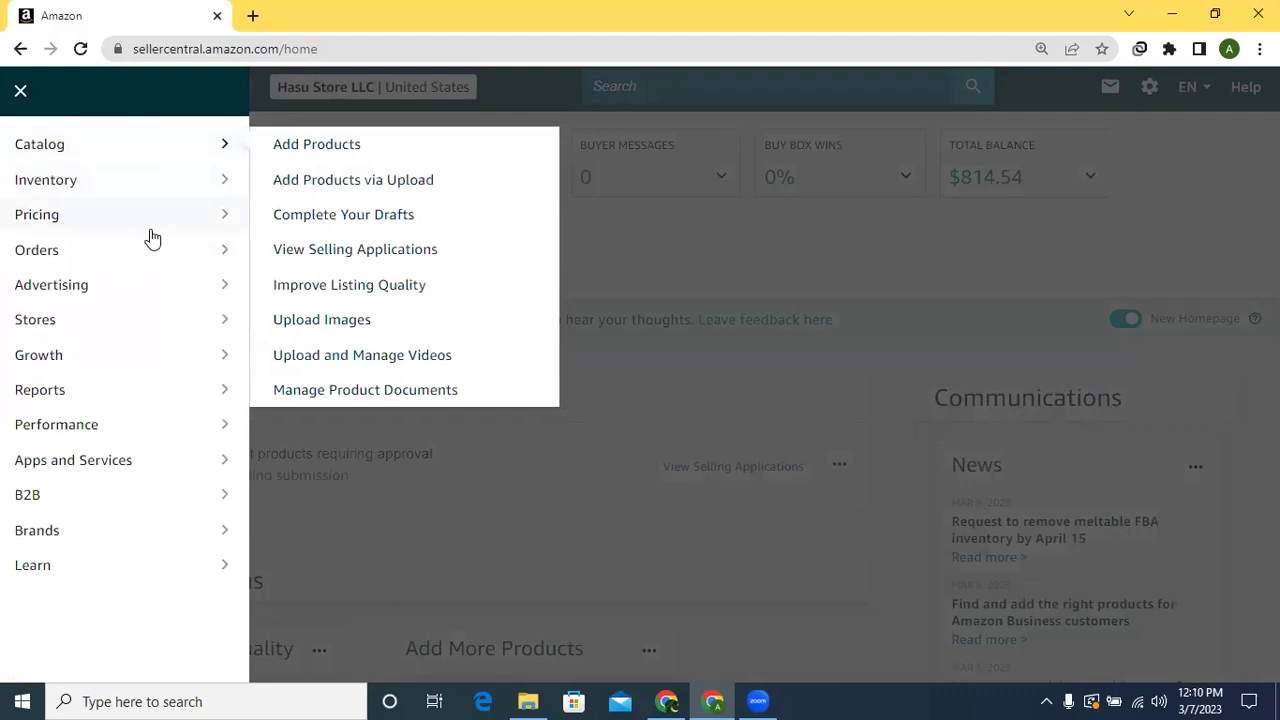
mouse_move(118, 262)
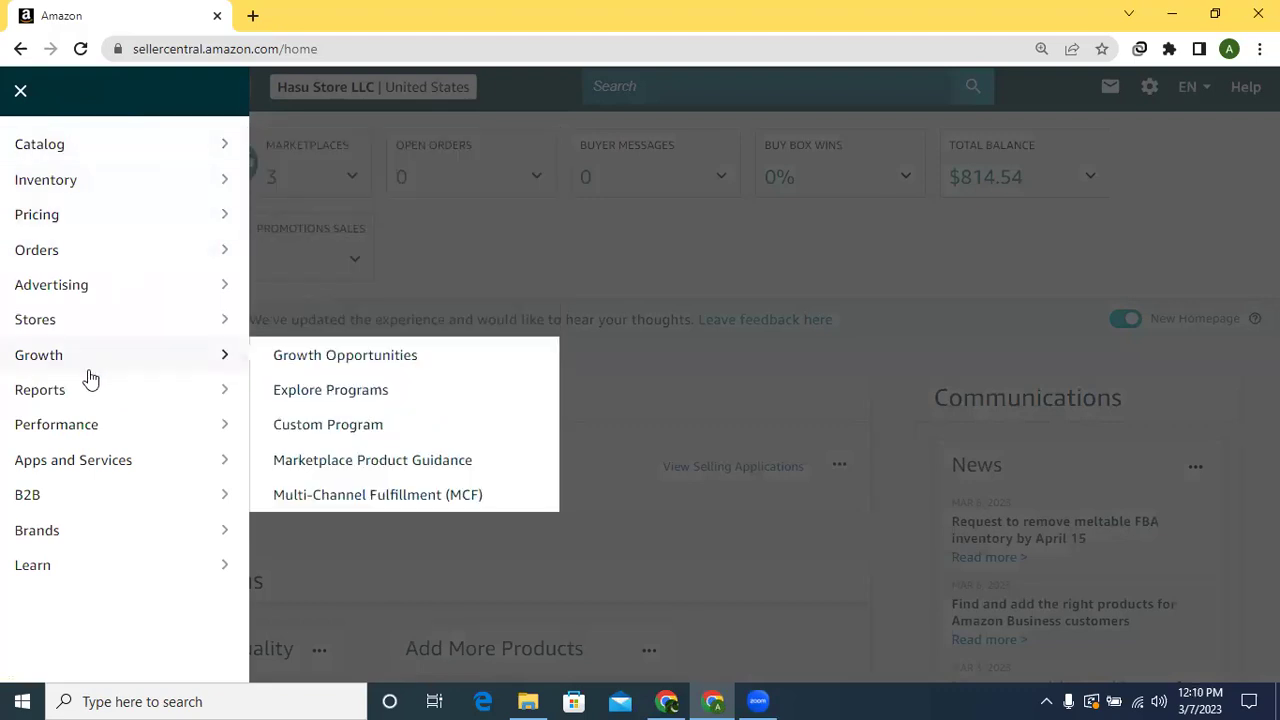
mouse_move(62, 402)
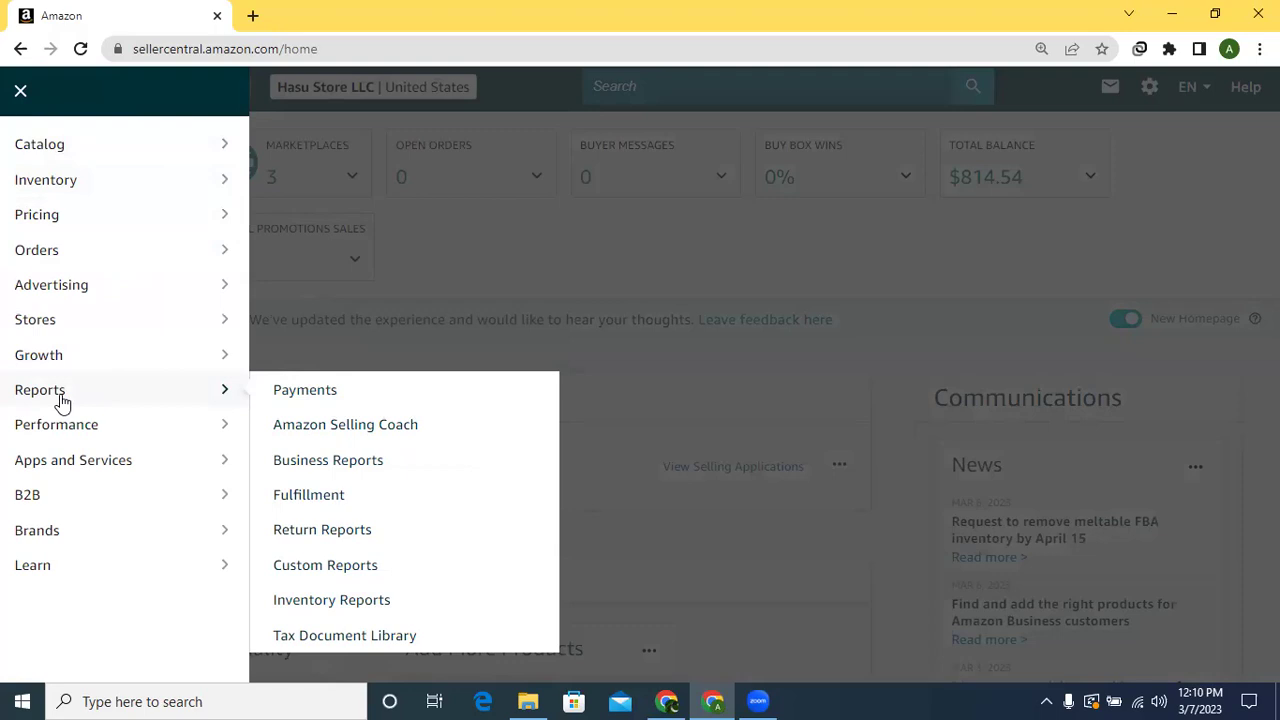
mouse_move(58, 157)
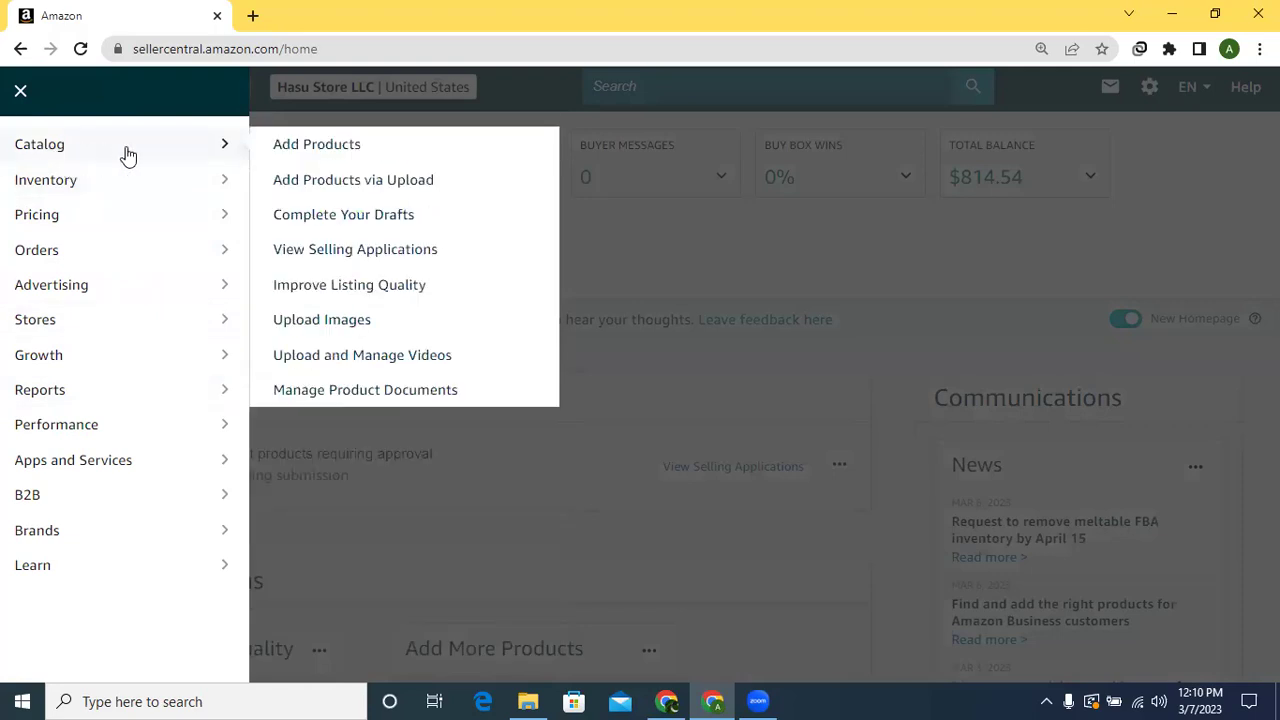
mouse_move(38, 188)
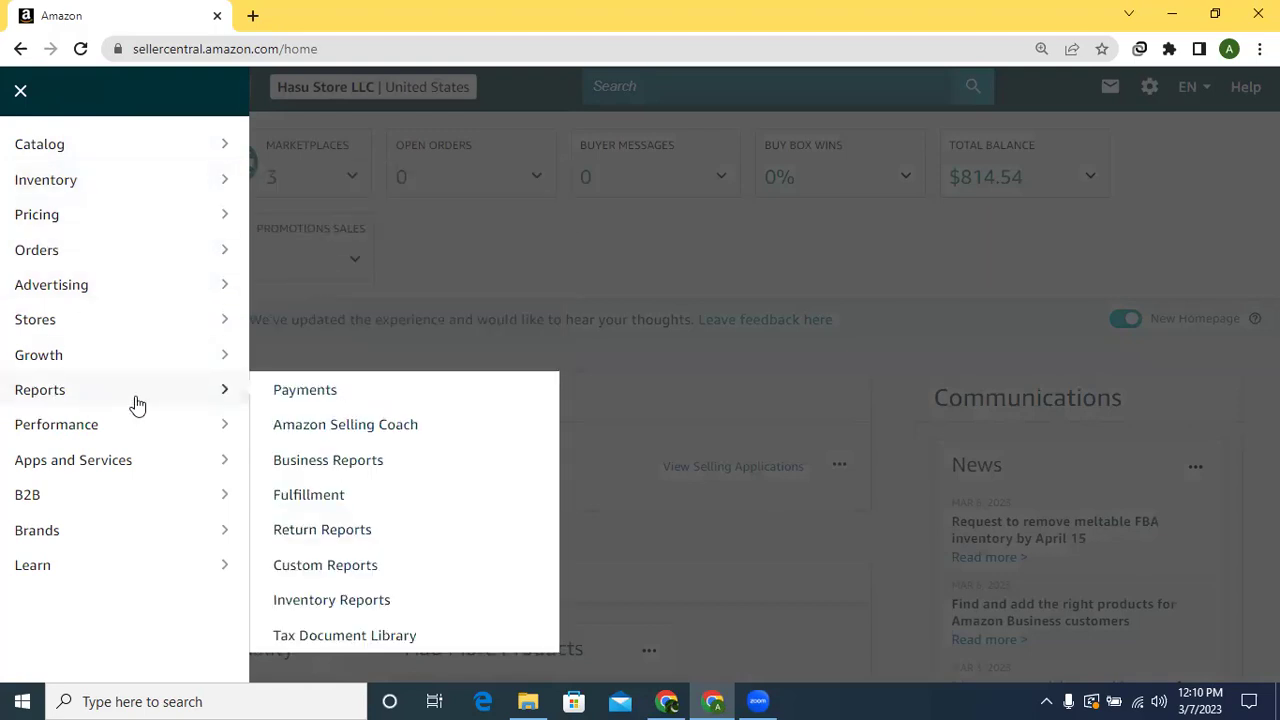
mouse_move(107, 433)
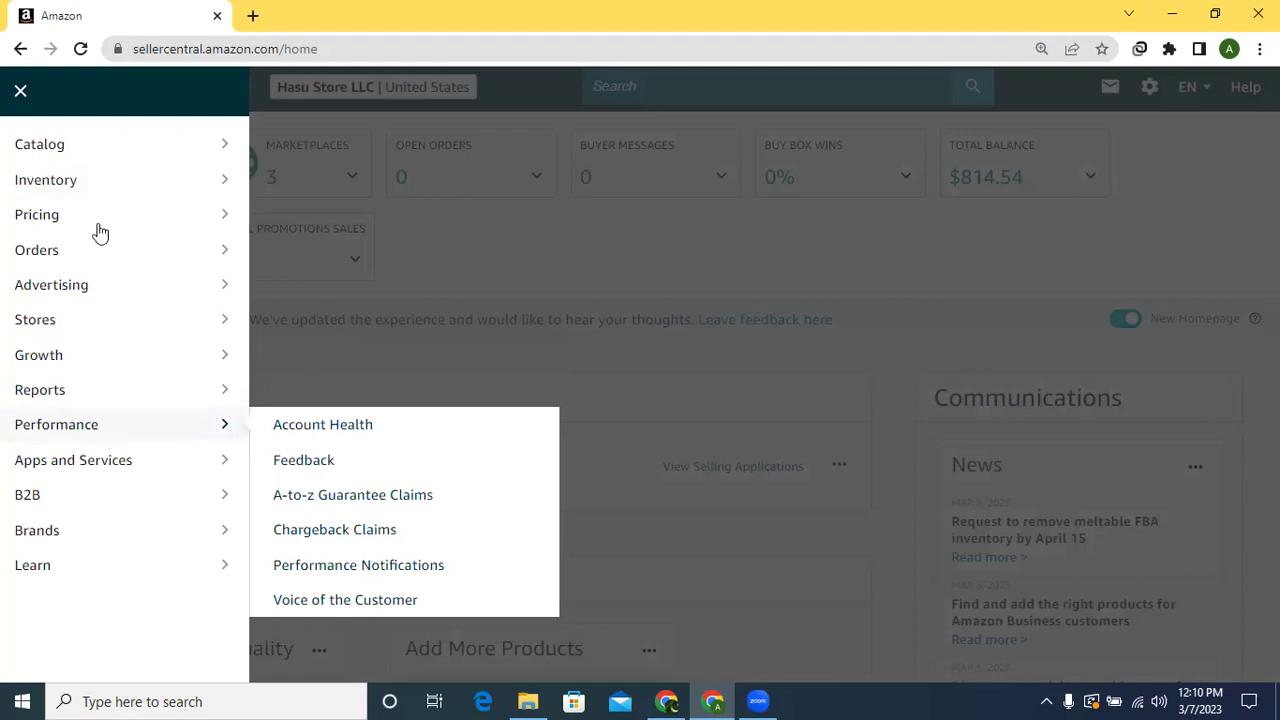
mouse_move(93, 187)
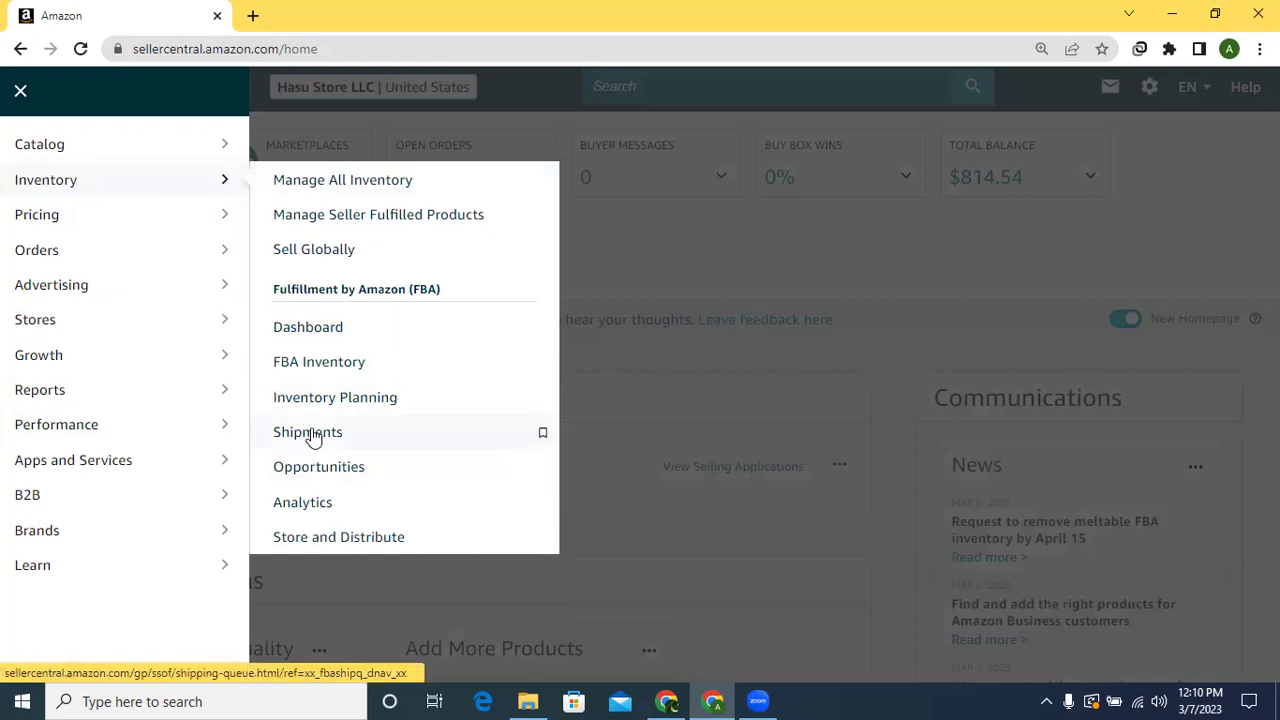
mouse_move(117, 153)
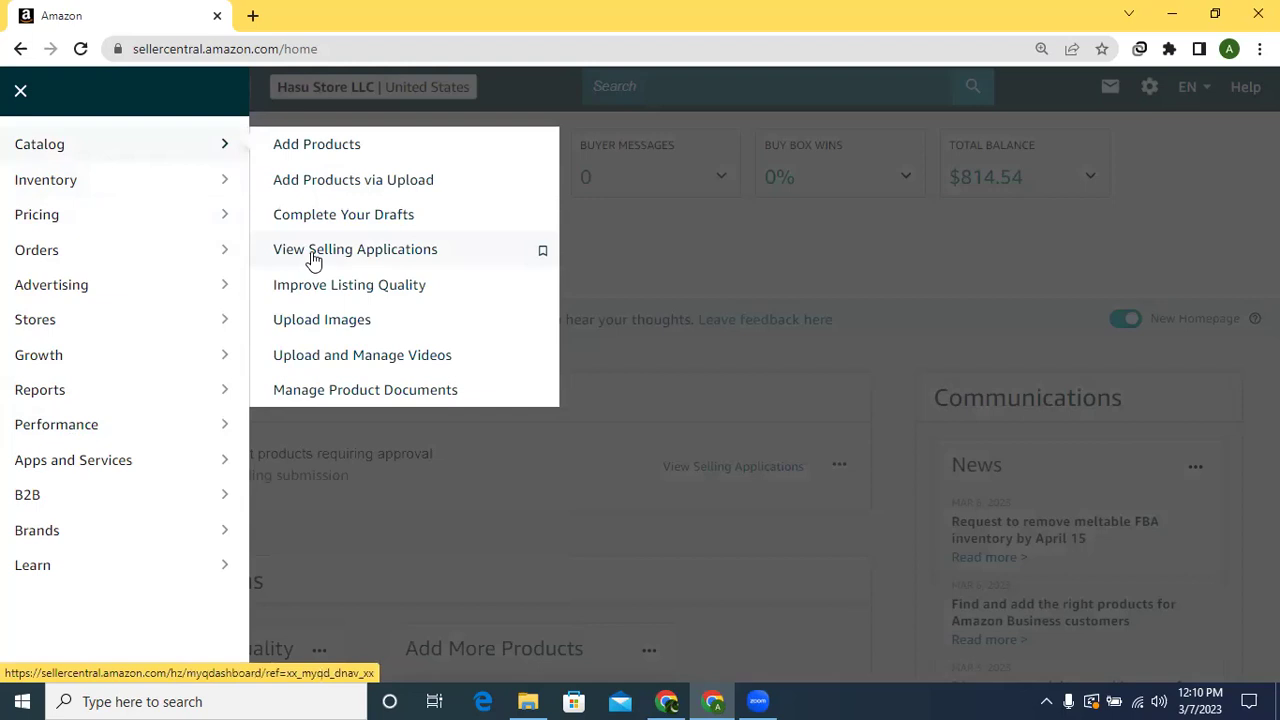
mouse_move(74, 250)
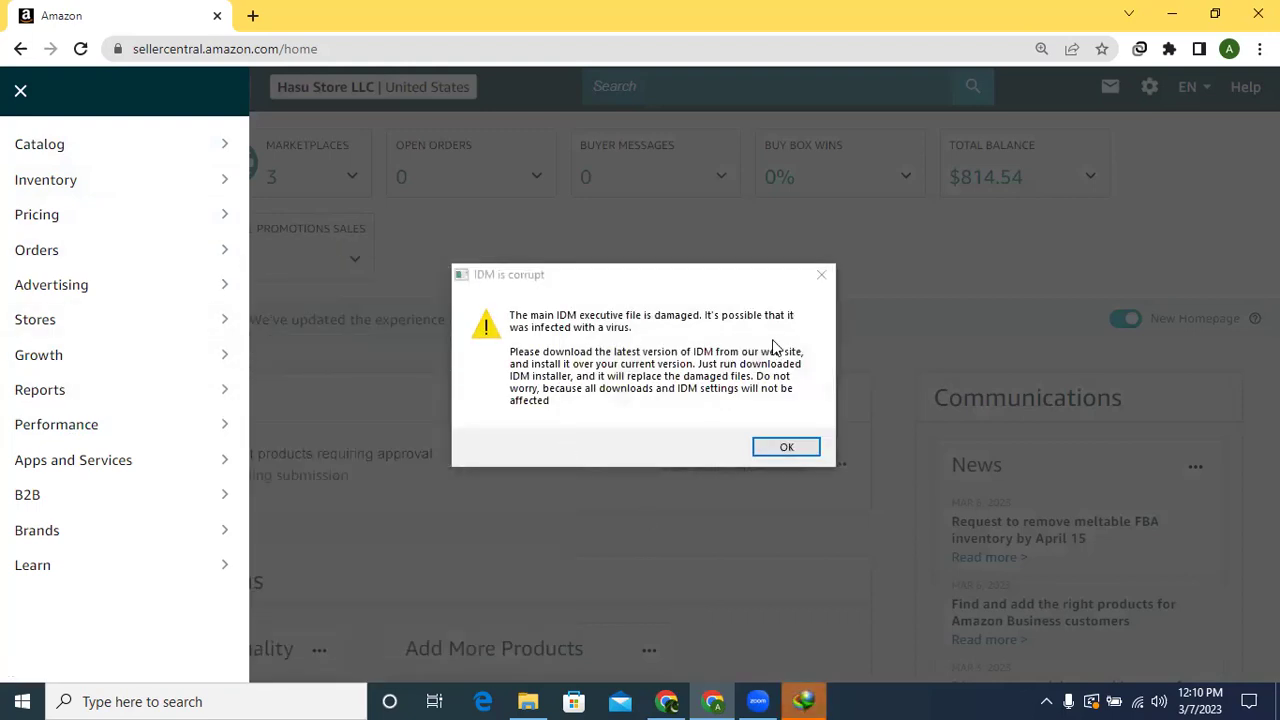
Dismiss the IDM error dialog and open the Payments page from the Reports section
left_click(821, 274)
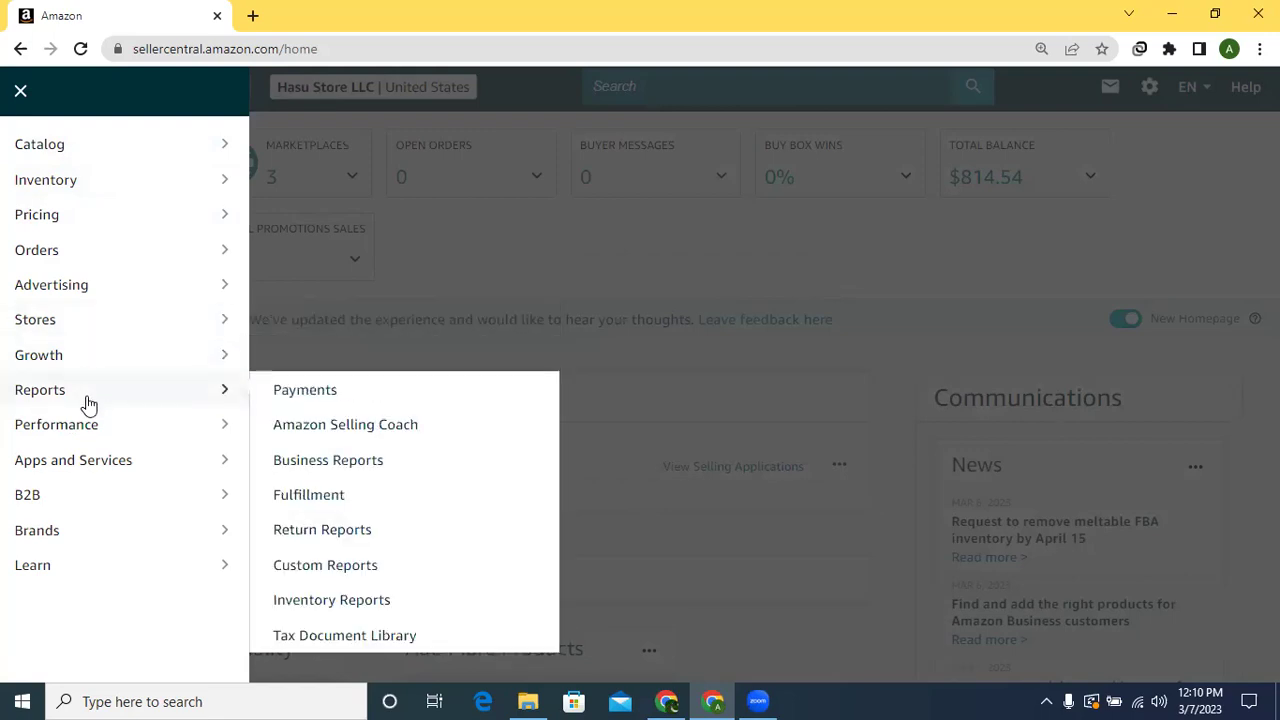
left_click(303, 400)
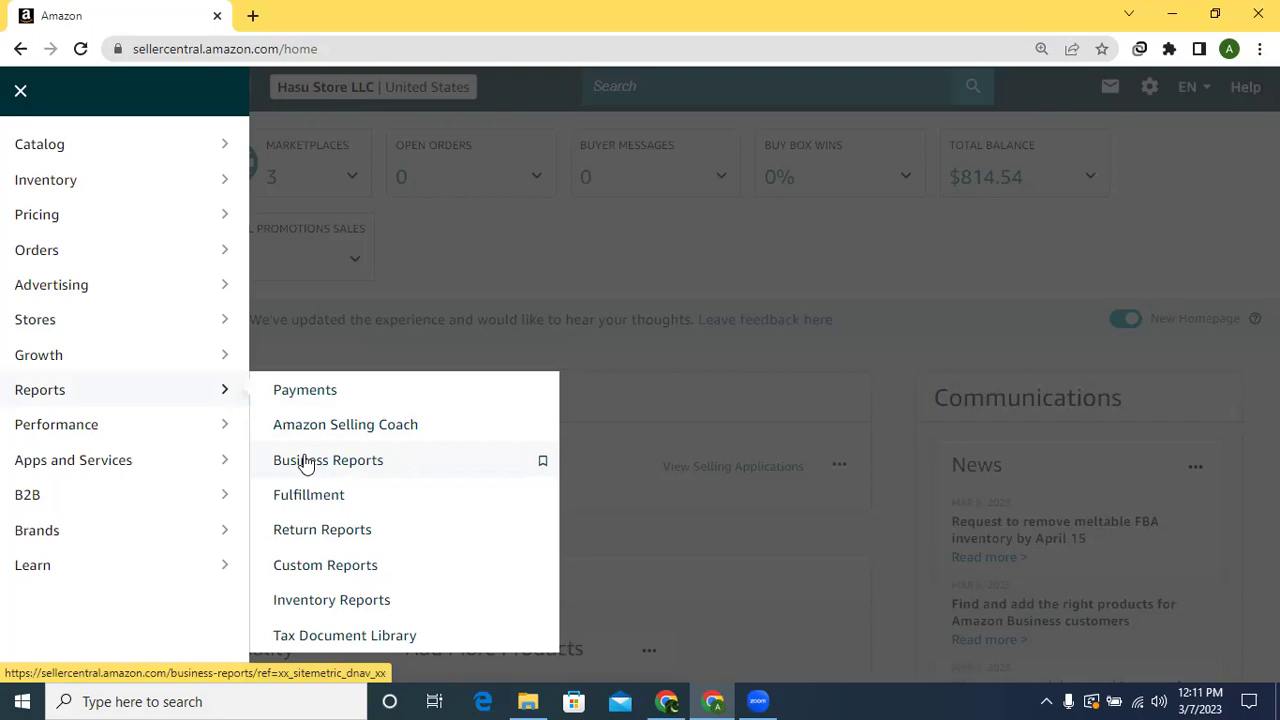
left_click(321, 400)
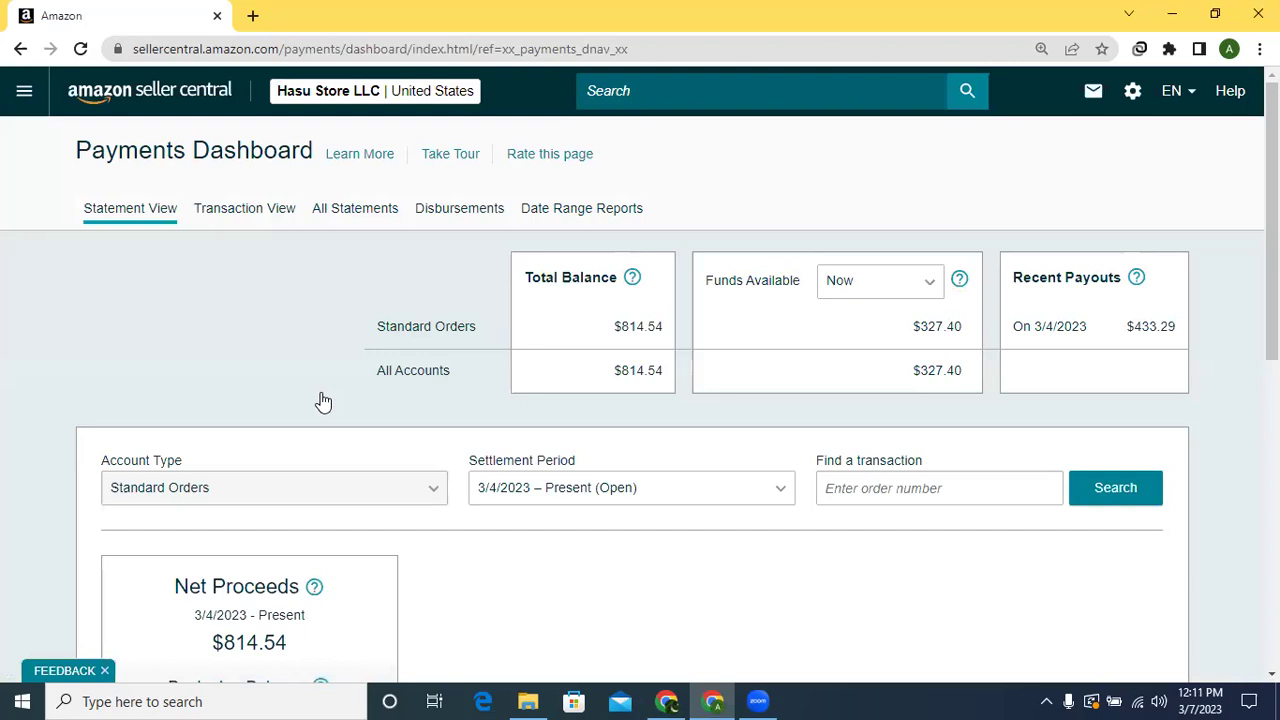
Set Funds Available to At Settlement End and check the available funds and the recent payout
left_click(931, 289)
left_click(866, 362)
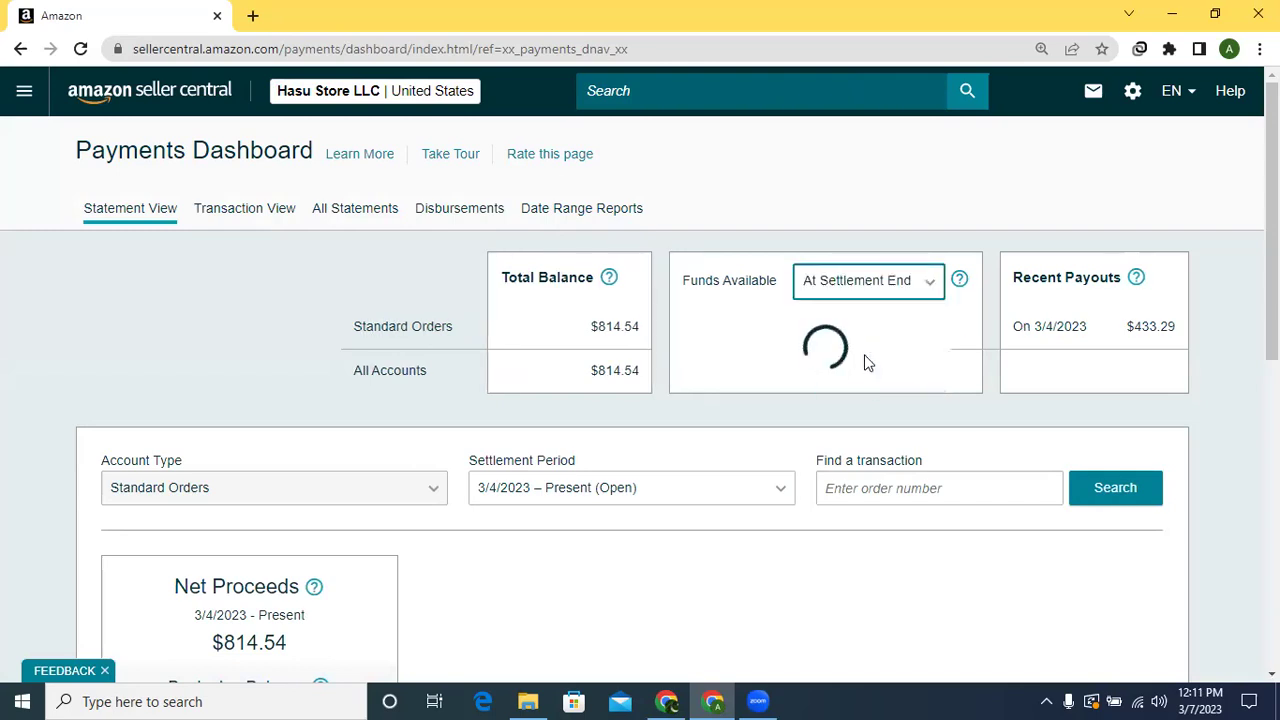
left_click_drag(916, 328, 966, 330)
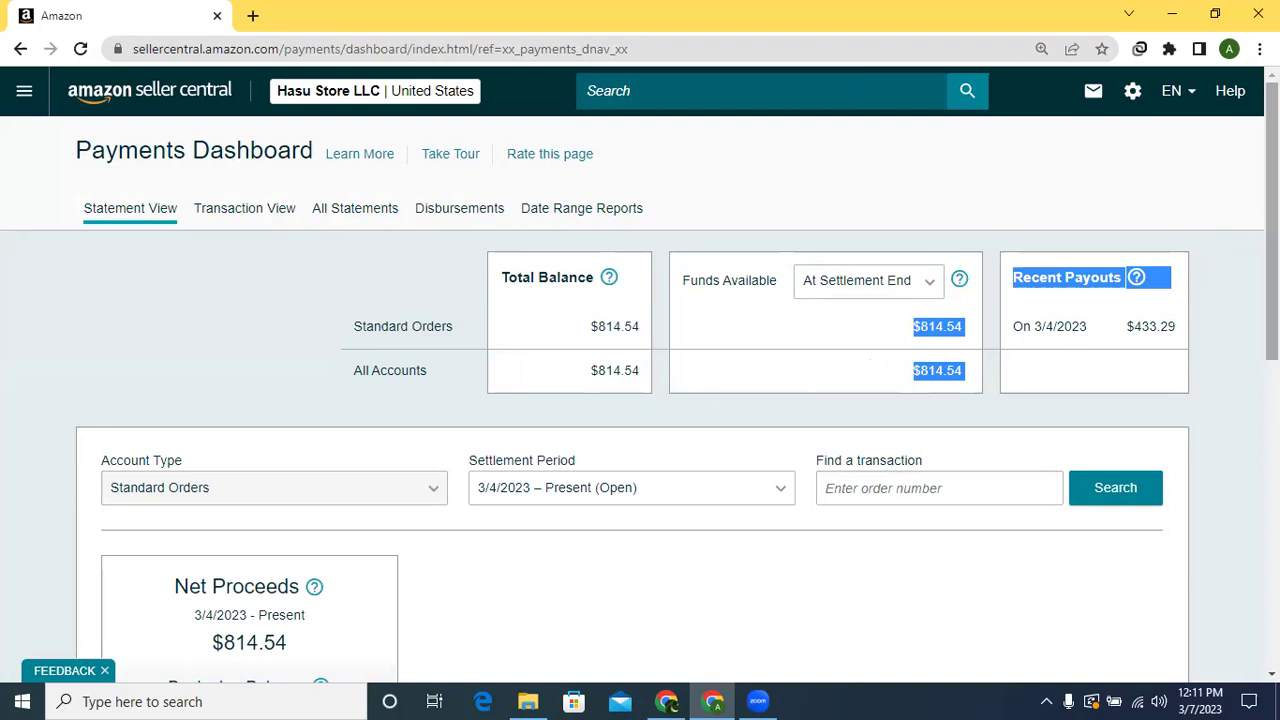
left_click(1183, 366)
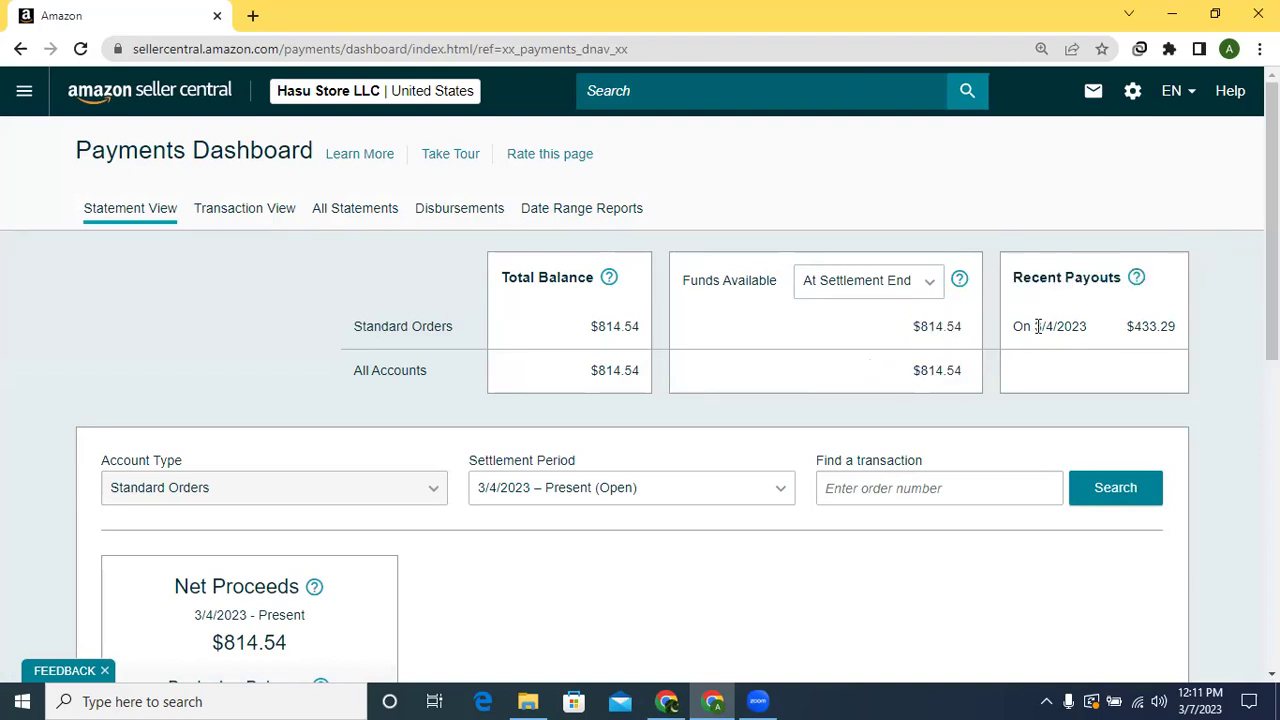
left_click_drag(1034, 326, 1270, 335)
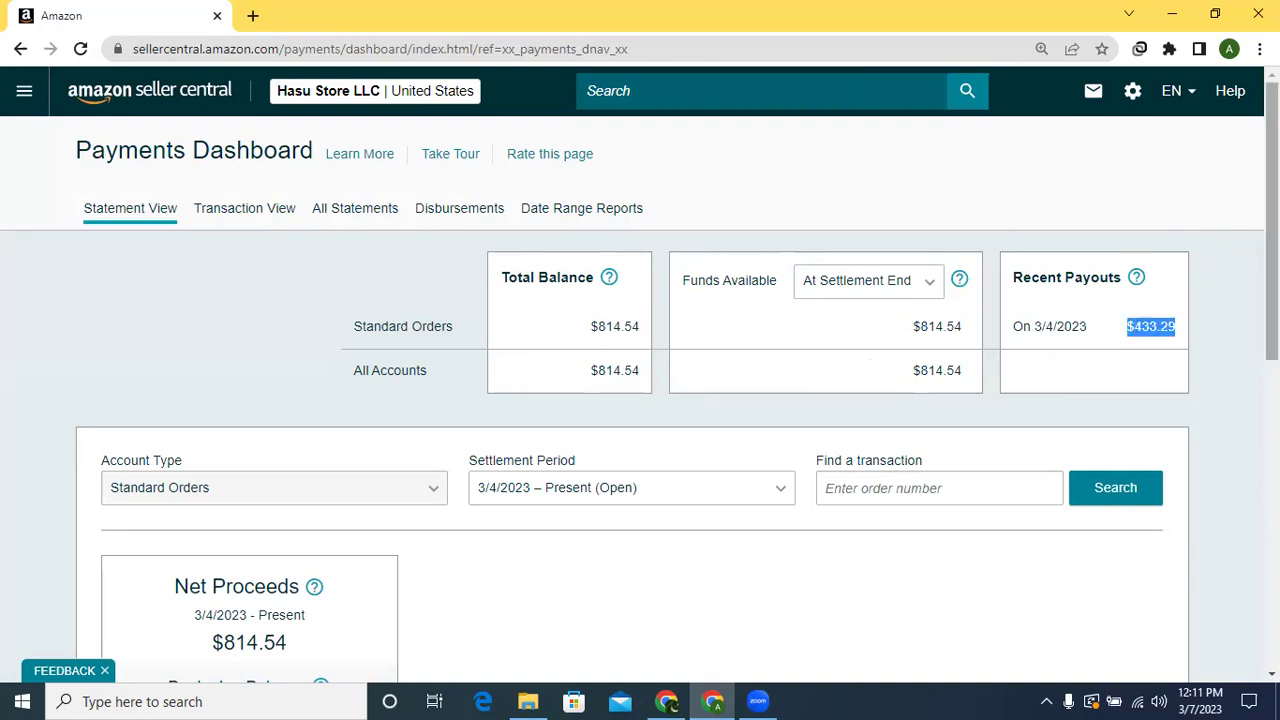
Review the Net Proceeds breakdown and the scheduled transfer's date and amount at the end of the statement
scroll(640, 375, "down", 4)
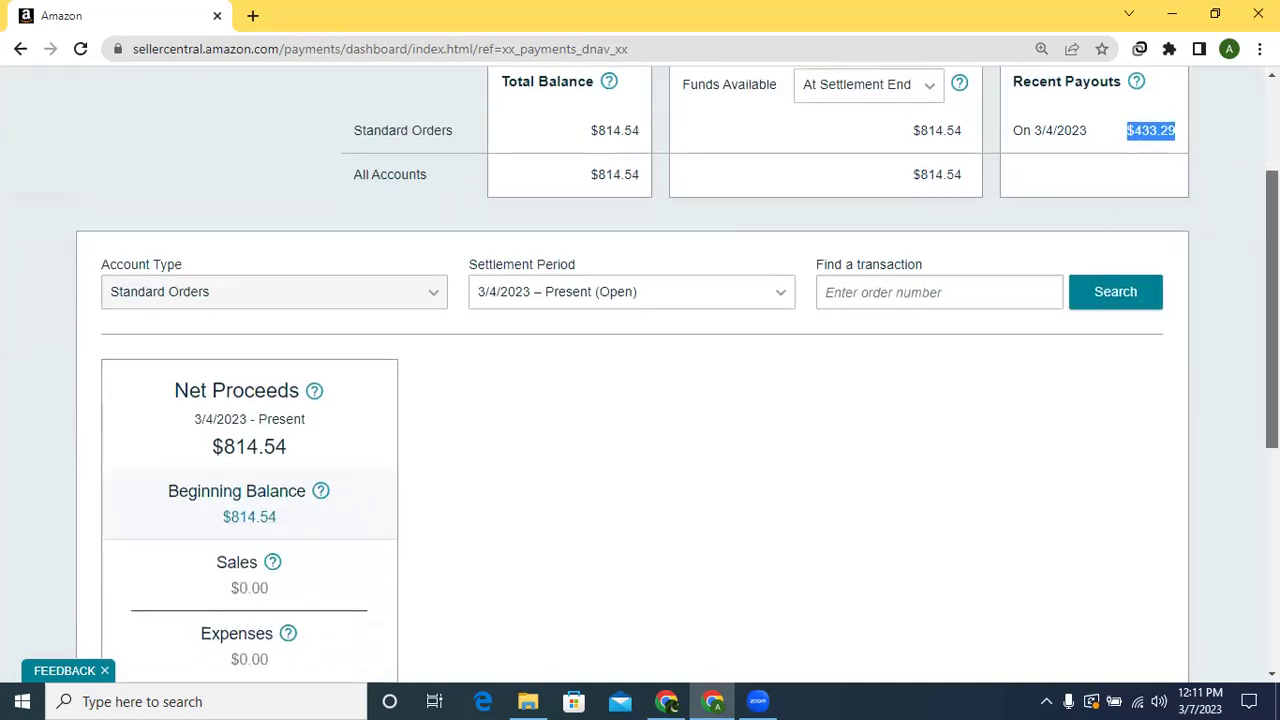
scroll(557, 603, "down", 3)
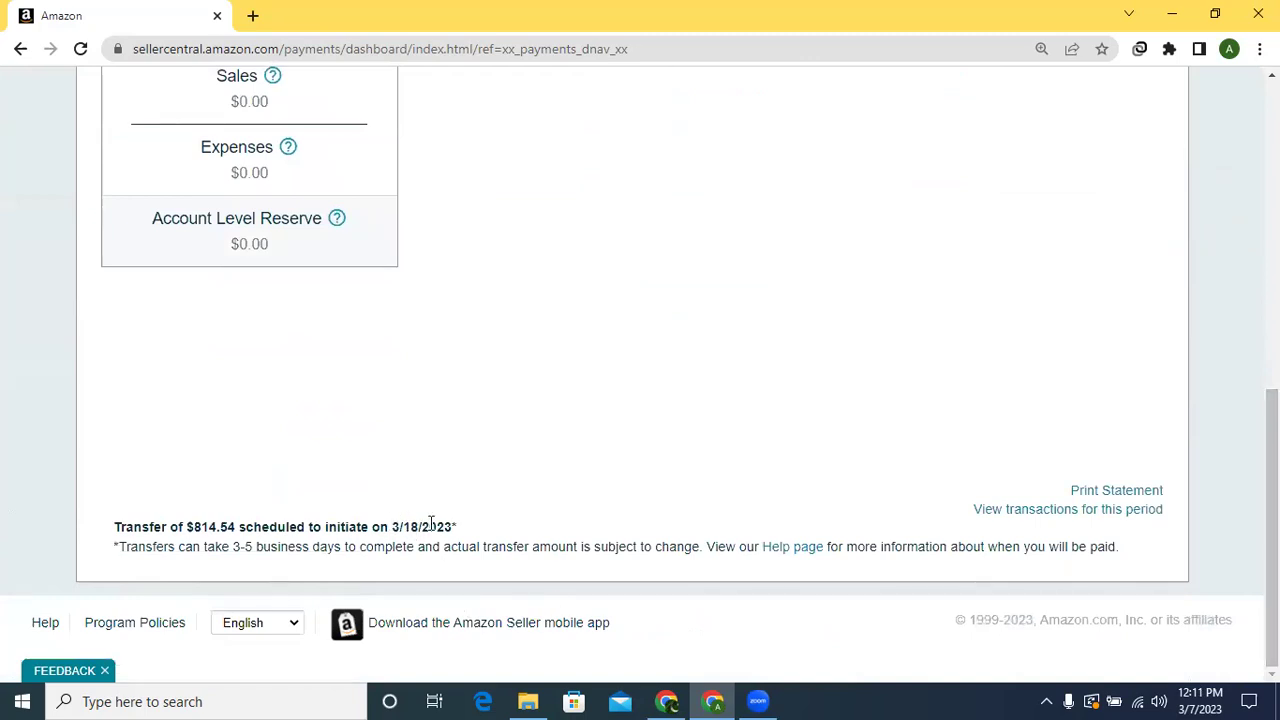
left_click_drag(391, 527, 466, 527)
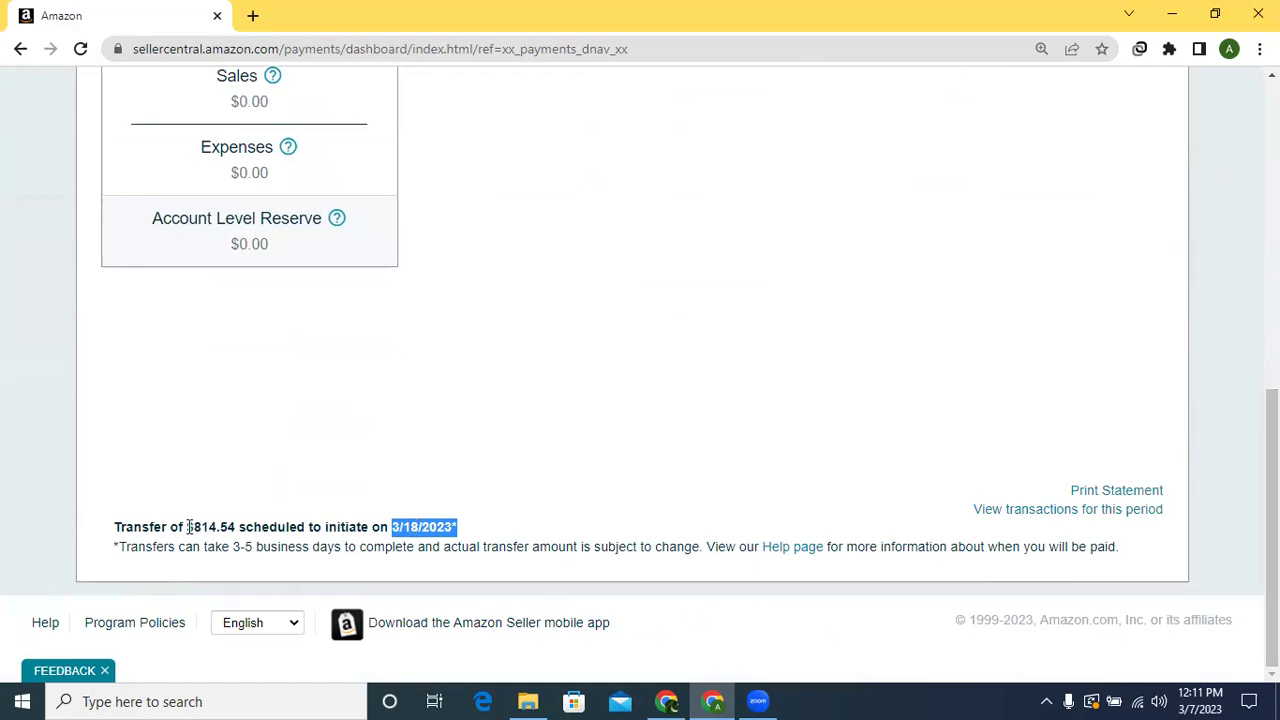
left_click_drag(187, 527, 237, 527)
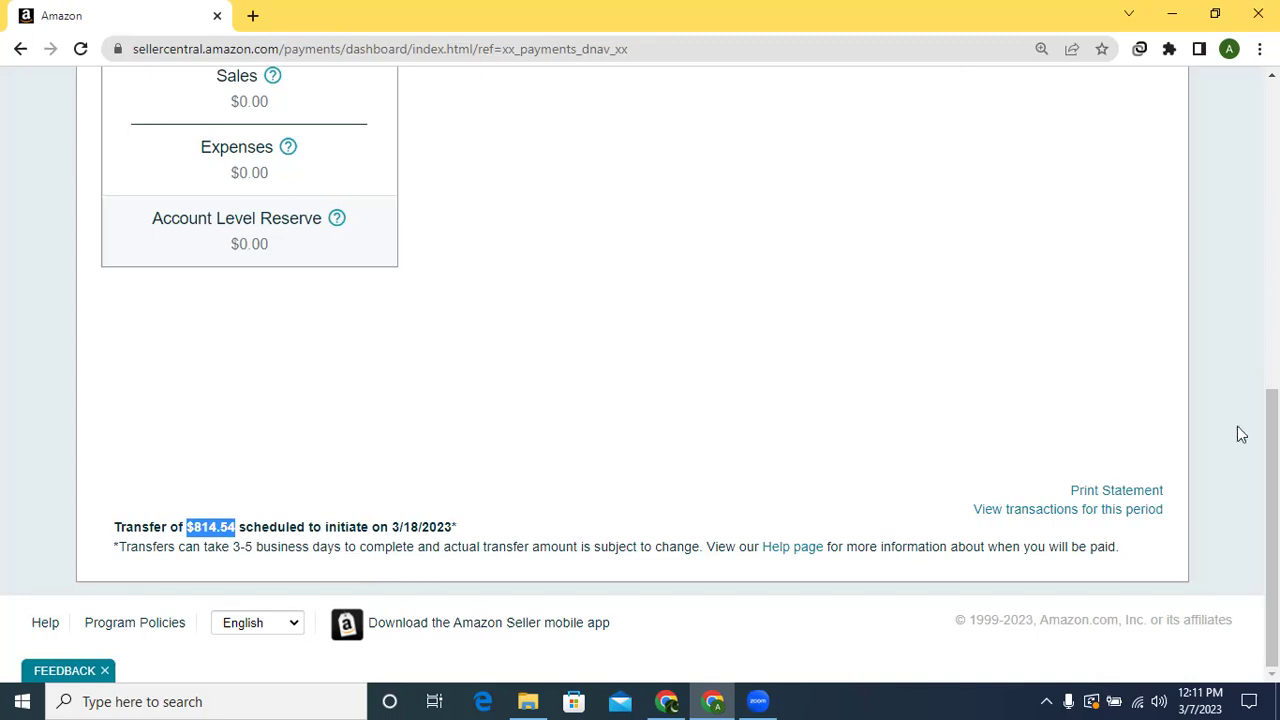
left_click_drag(1272, 500, 1272, 197)
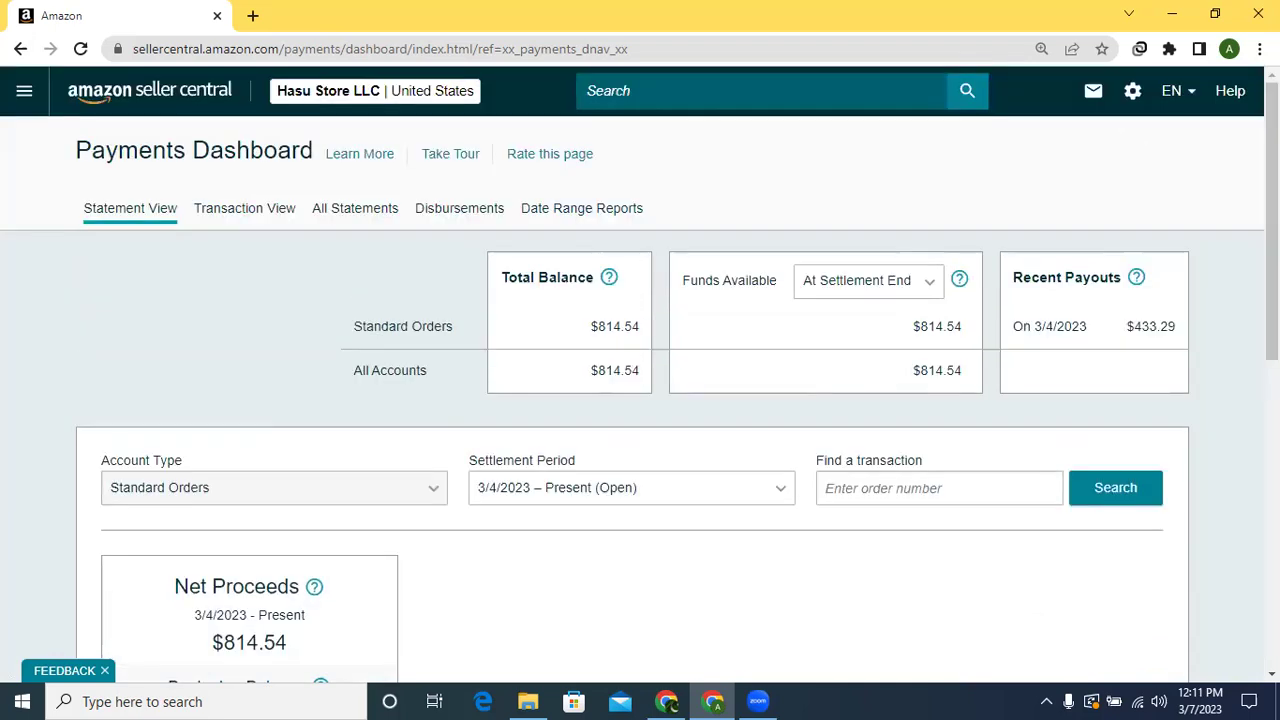
Open the Transaction View of Payments and look through the first page of listed transactions
left_click(253, 221)
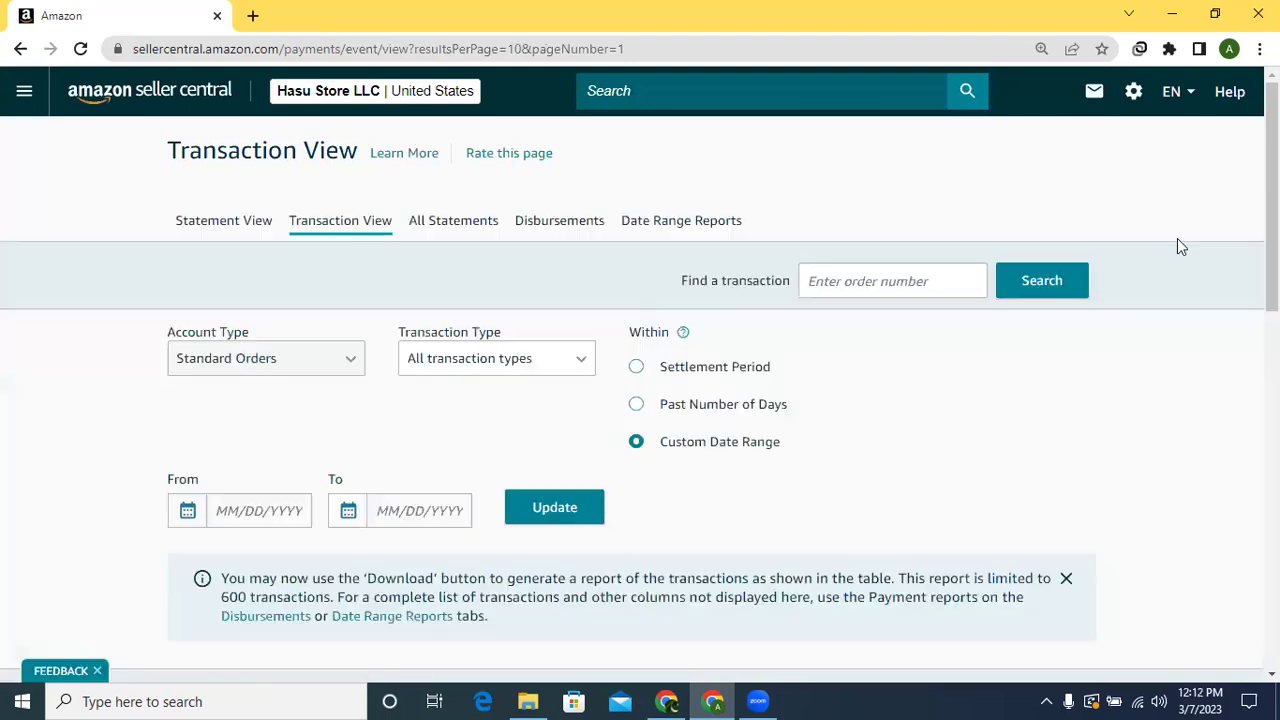
scroll(640, 375, "down", 4)
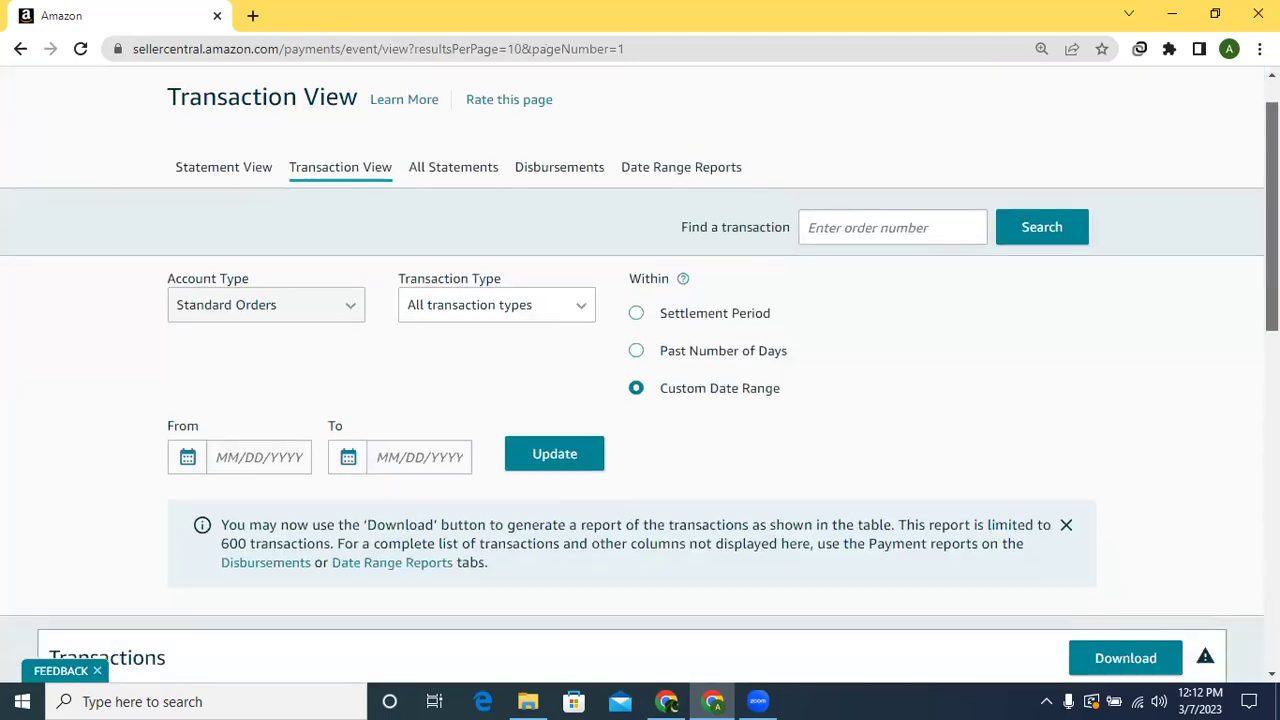
scroll(640, 375, "down", 2)
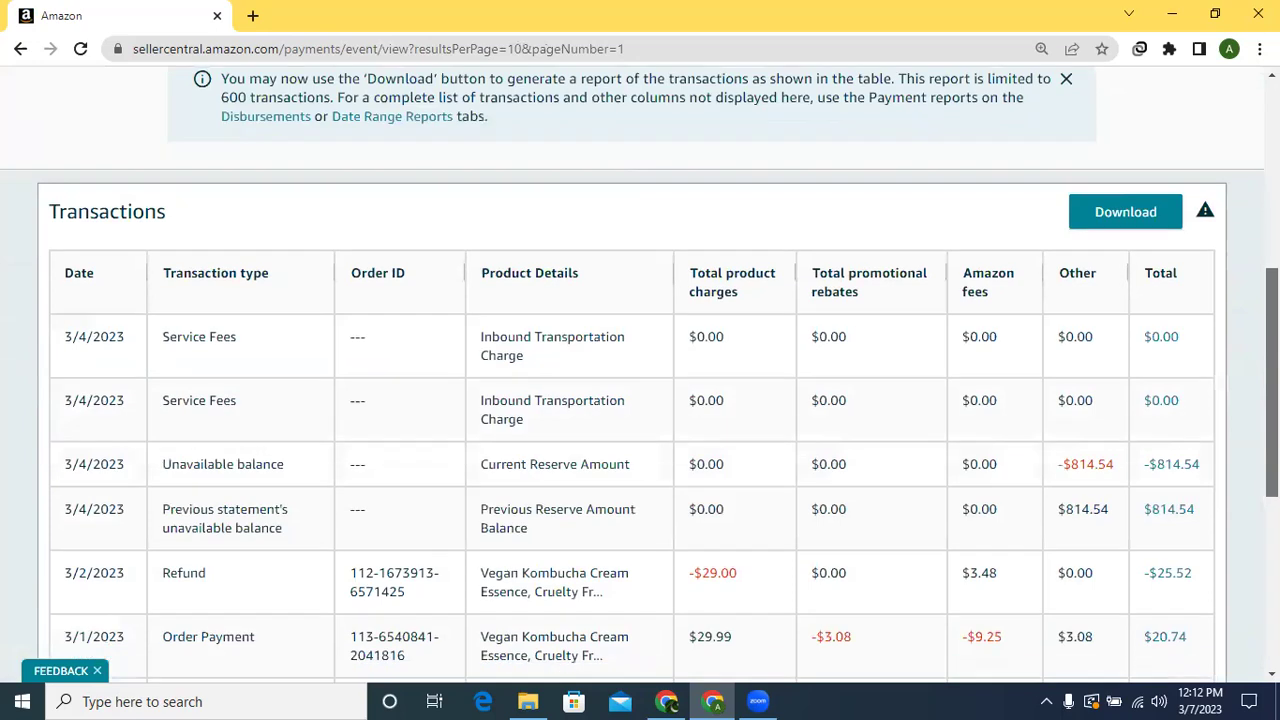
scroll(640, 376, "down", 1)
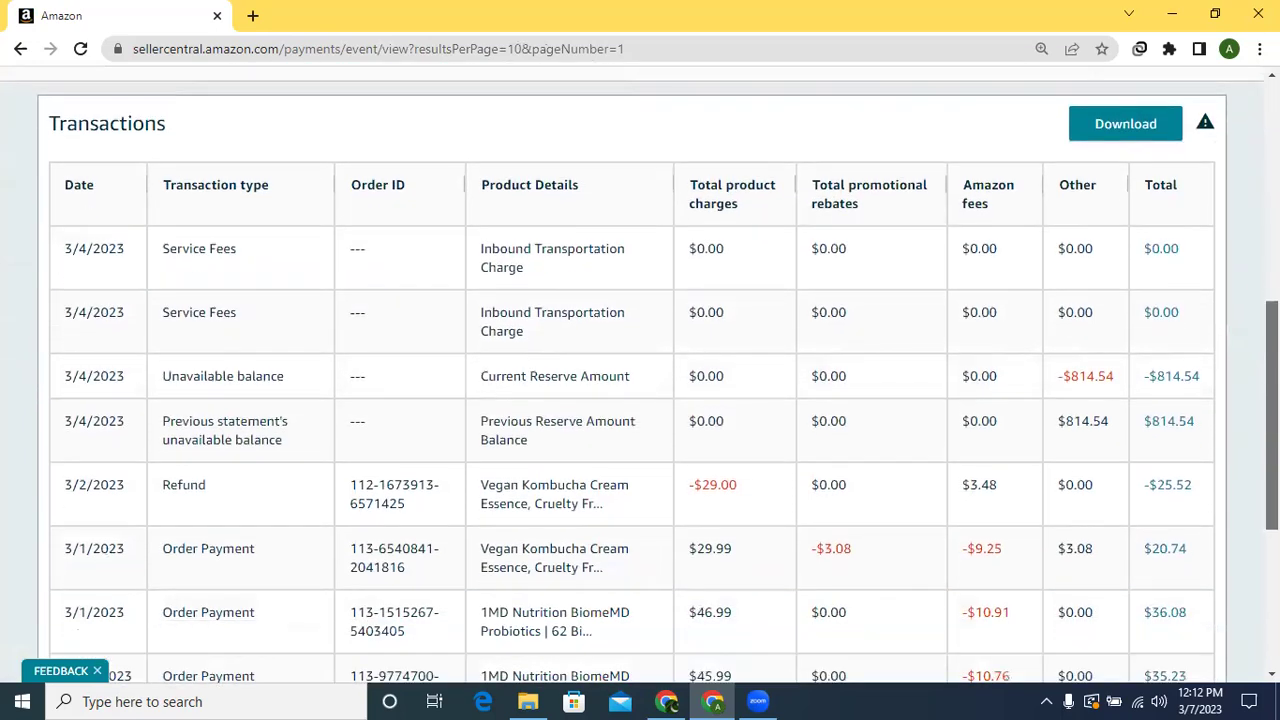
scroll(640, 376, "down", 5)
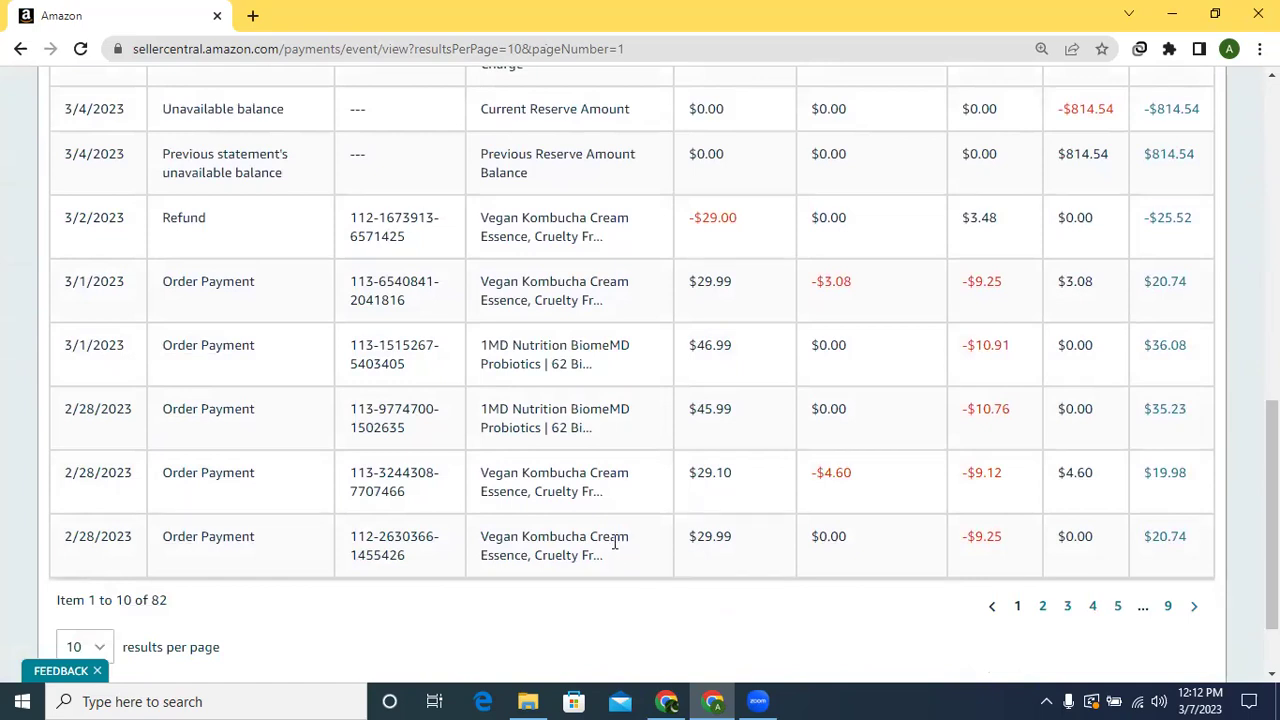
left_click_drag(1271, 515, 1271, 370)
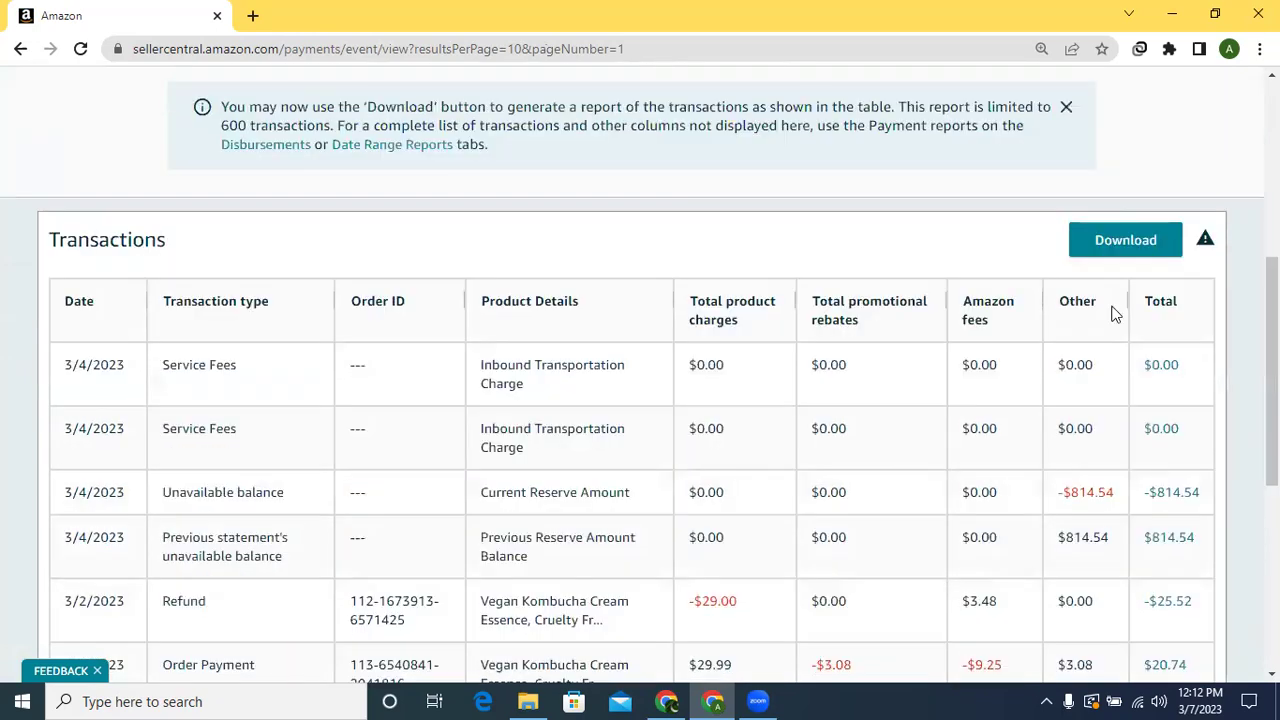
Filter the transactions to the custom date range from 02/01/2023 to 03/07/2023
scroll(640, 370, "up", 2)
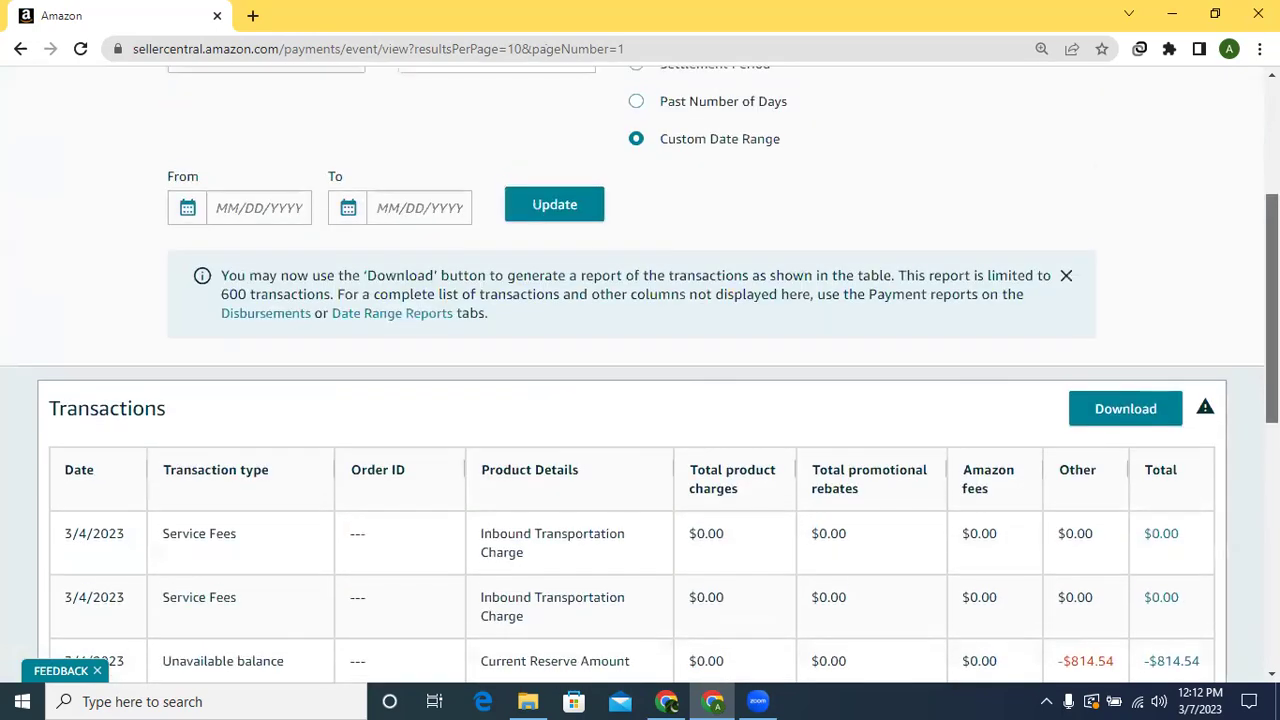
left_click(190, 217)
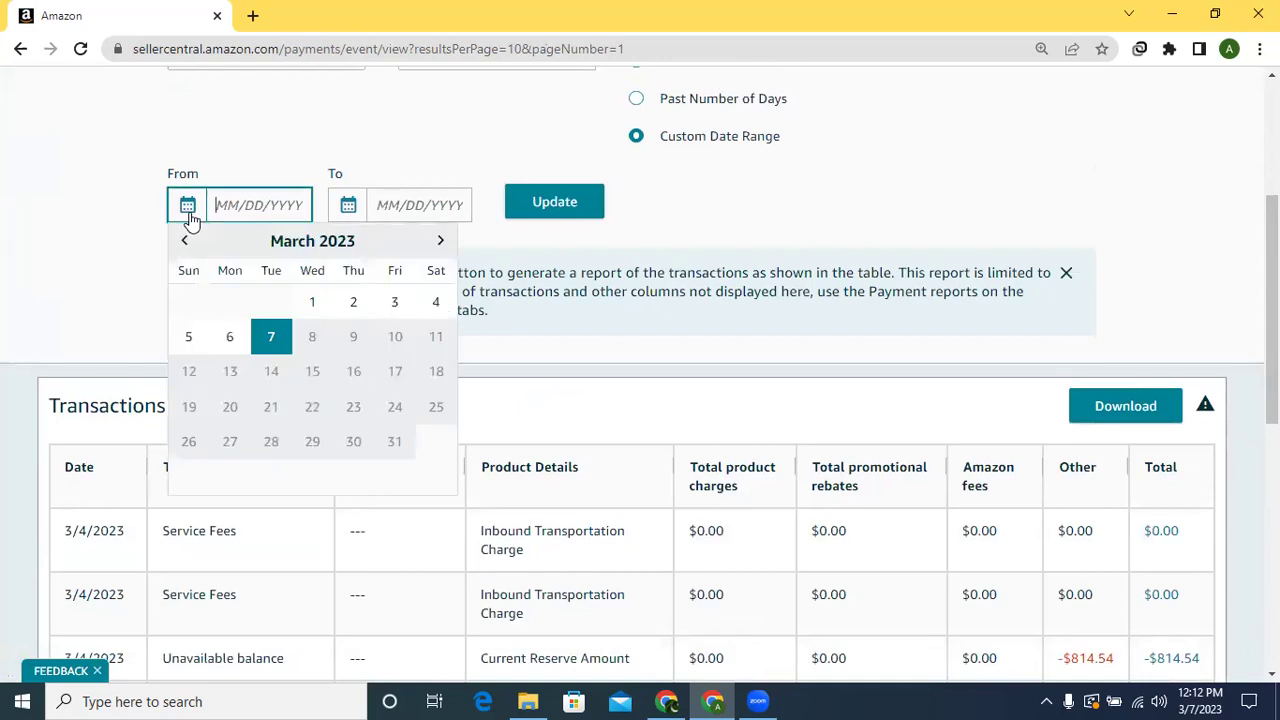
left_click(185, 243)
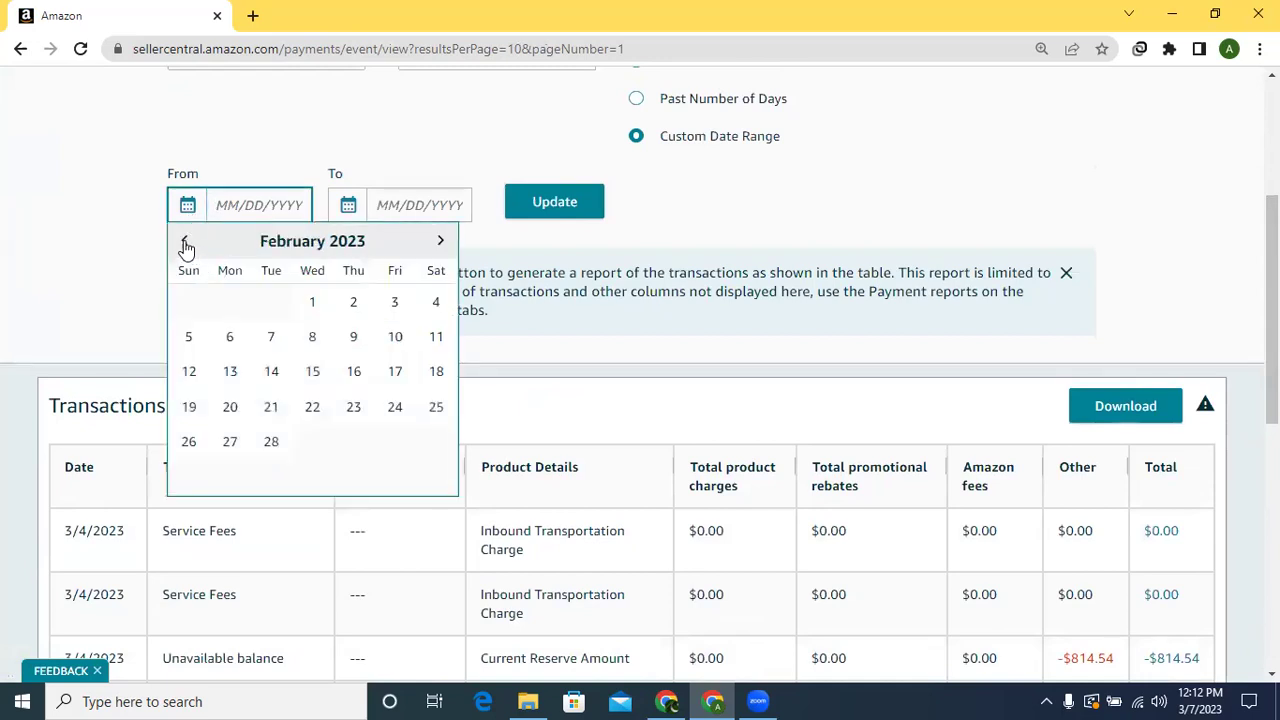
left_click(306, 304)
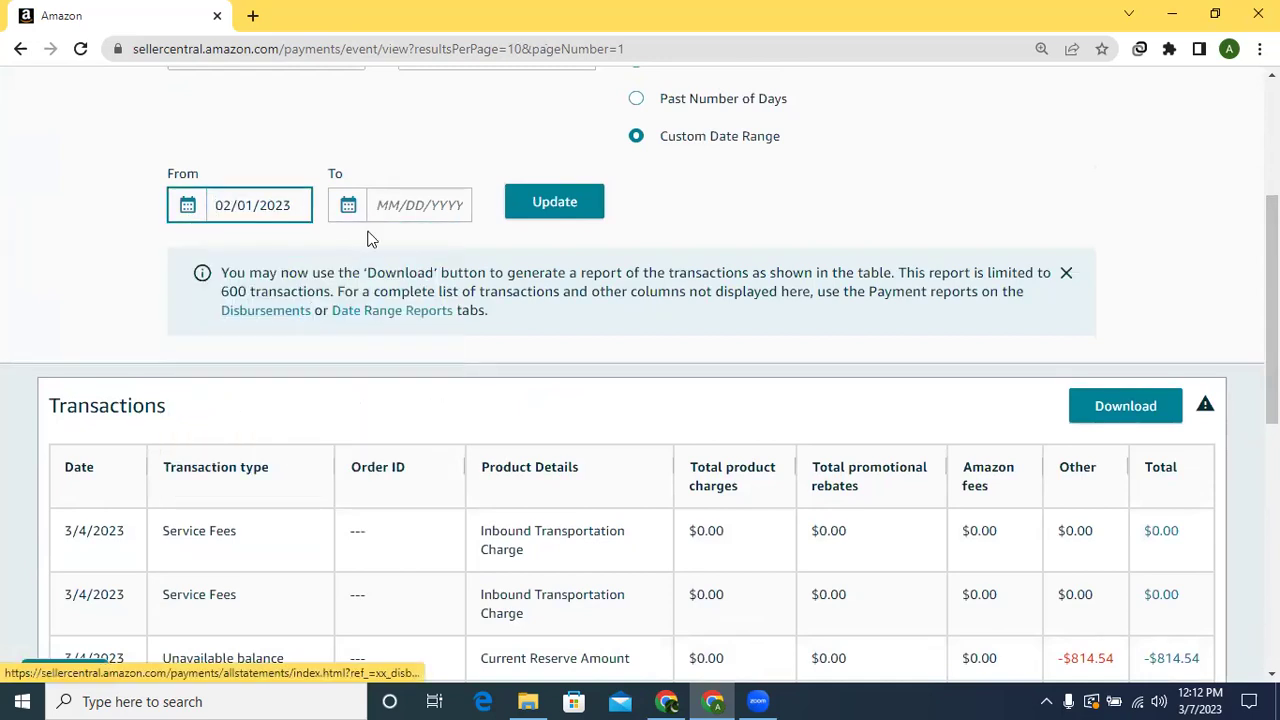
left_click(403, 213)
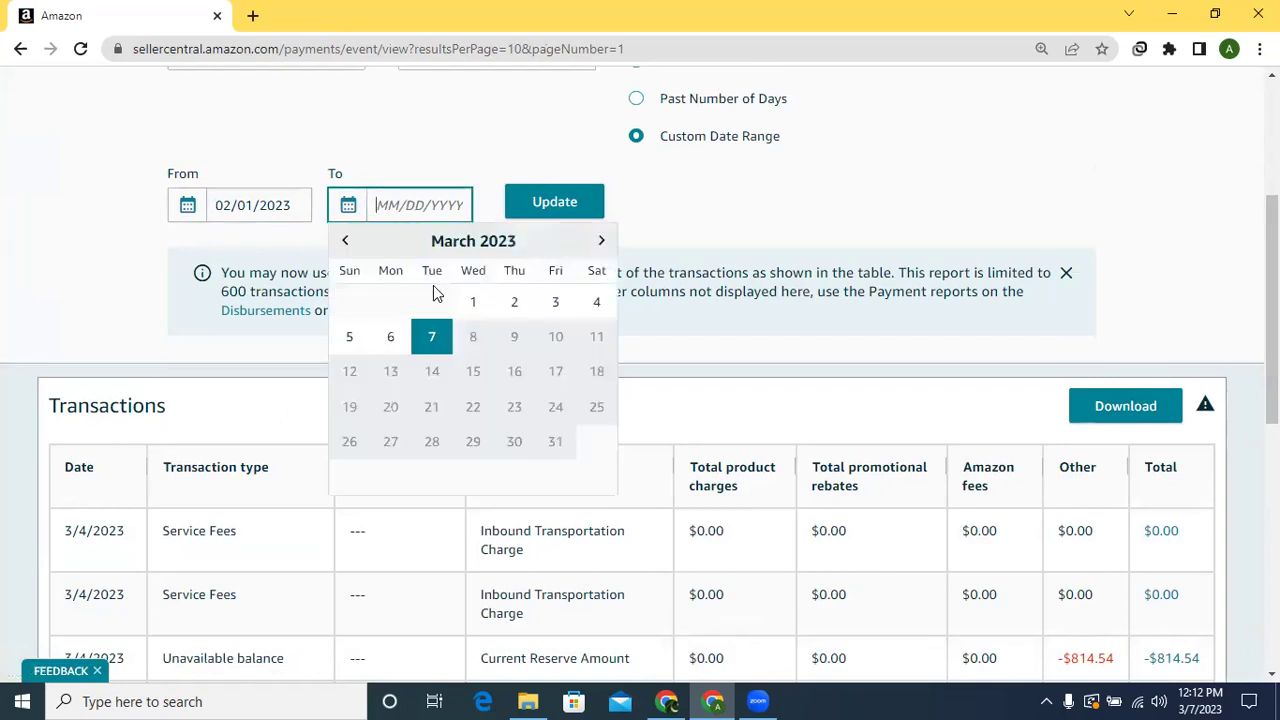
left_click(346, 240)
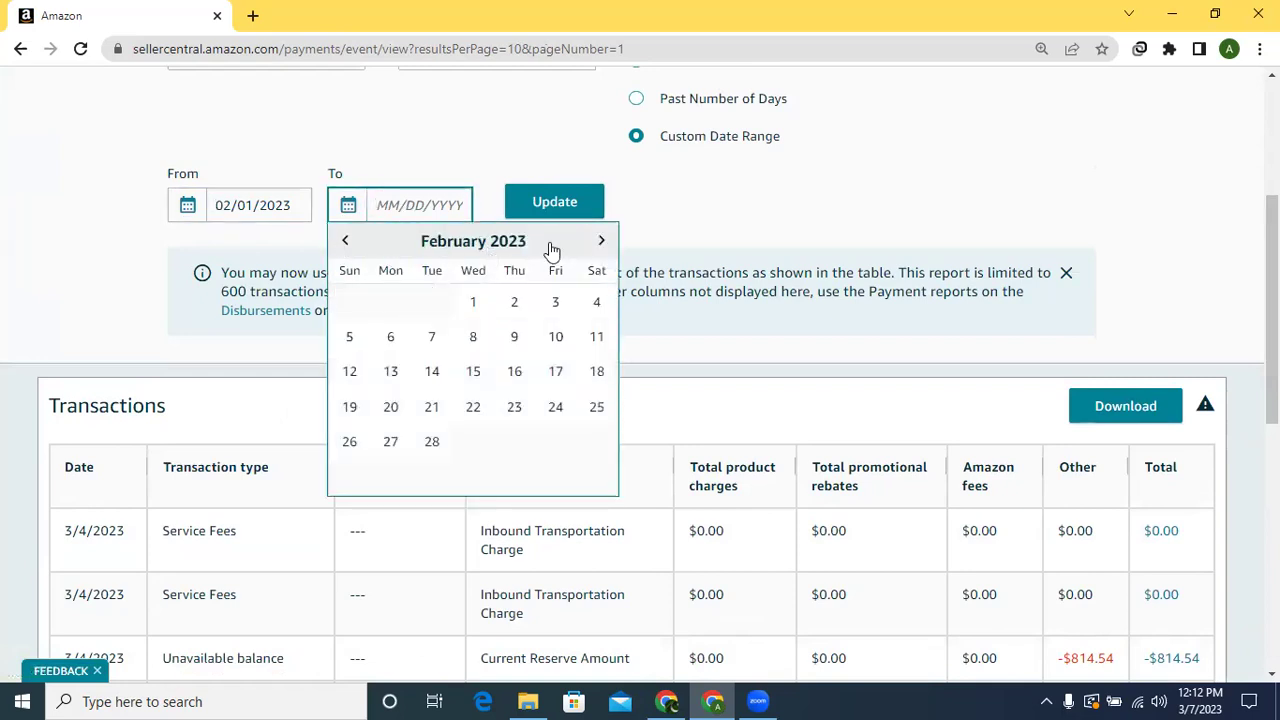
left_click(603, 242)
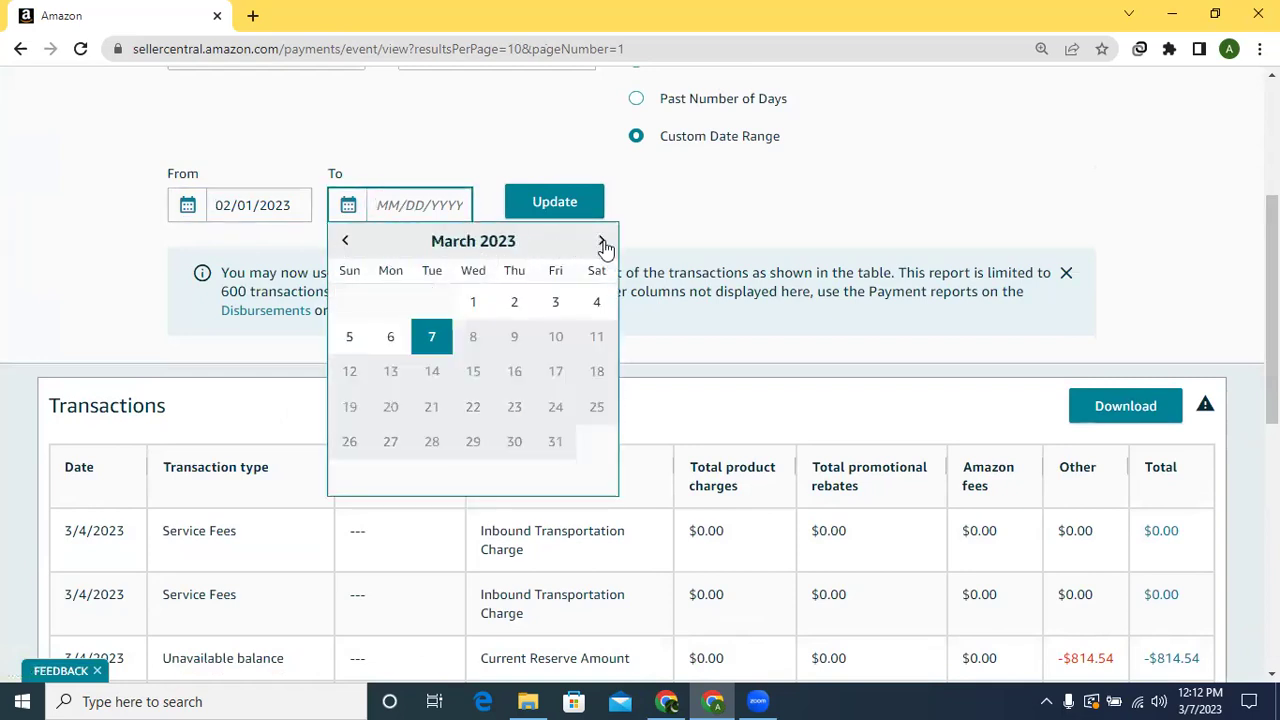
left_click(431, 336)
left_click(556, 204)
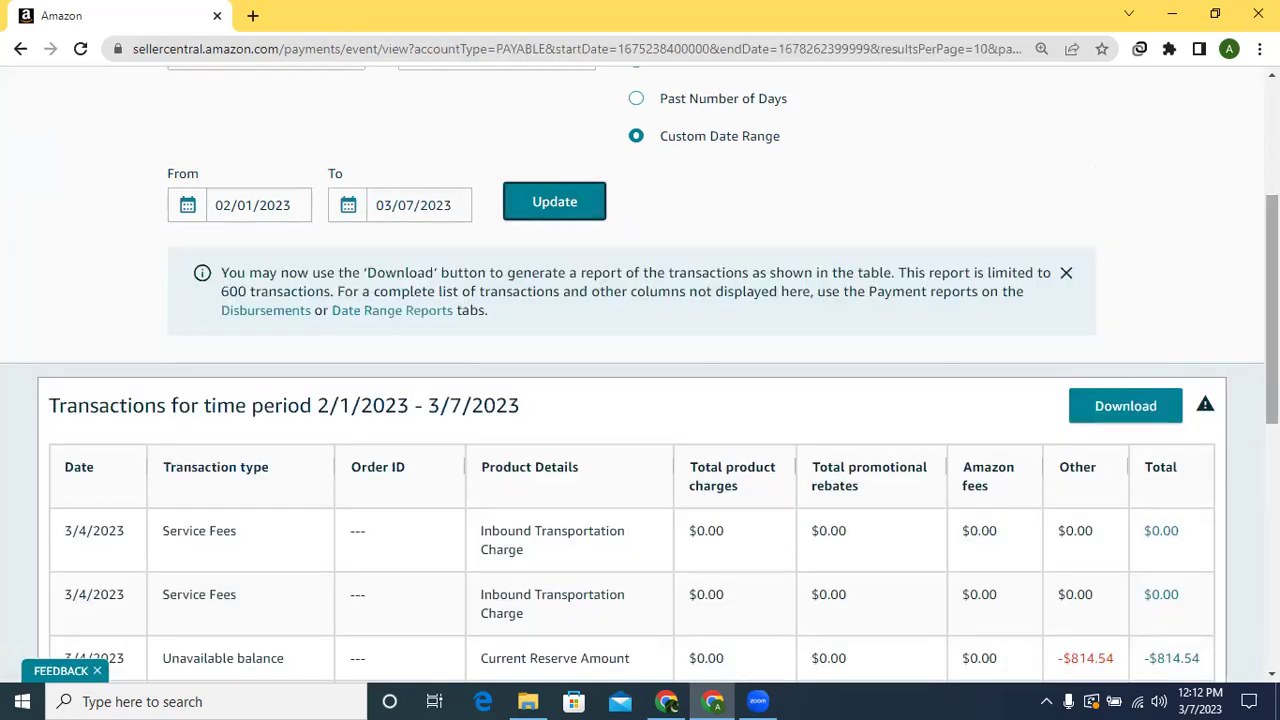
Review product charges, Amazon fees and totals on the first two pages of the filtered transactions
scroll(568, 220, "down", 2)
scroll(640, 370, "down", 1)
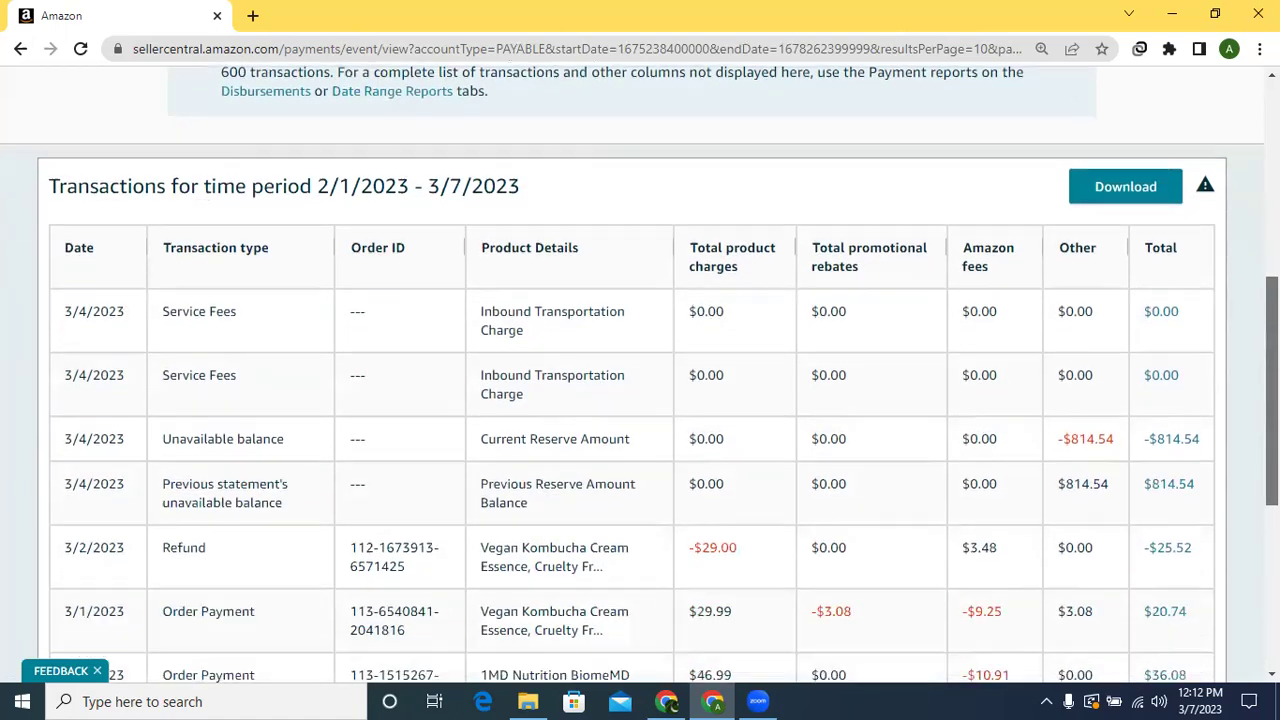
scroll(1168, 356, "down", 2)
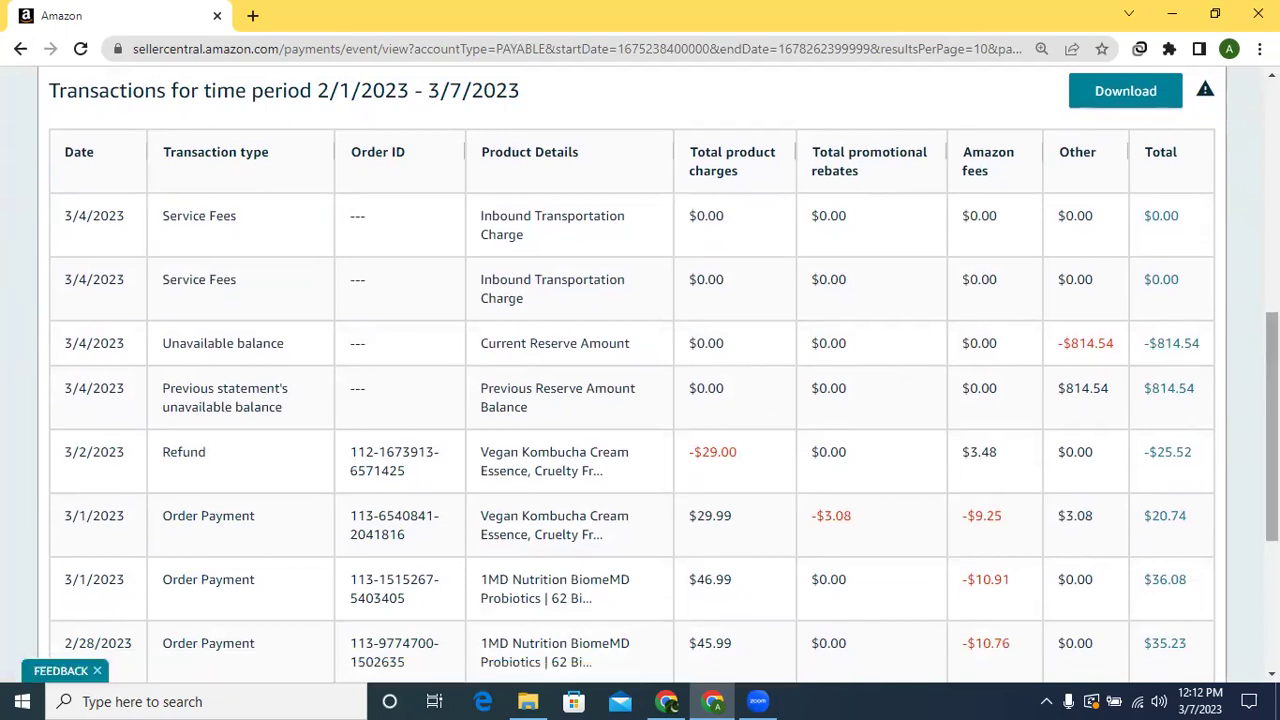
scroll(1228, 404, "down", 3)
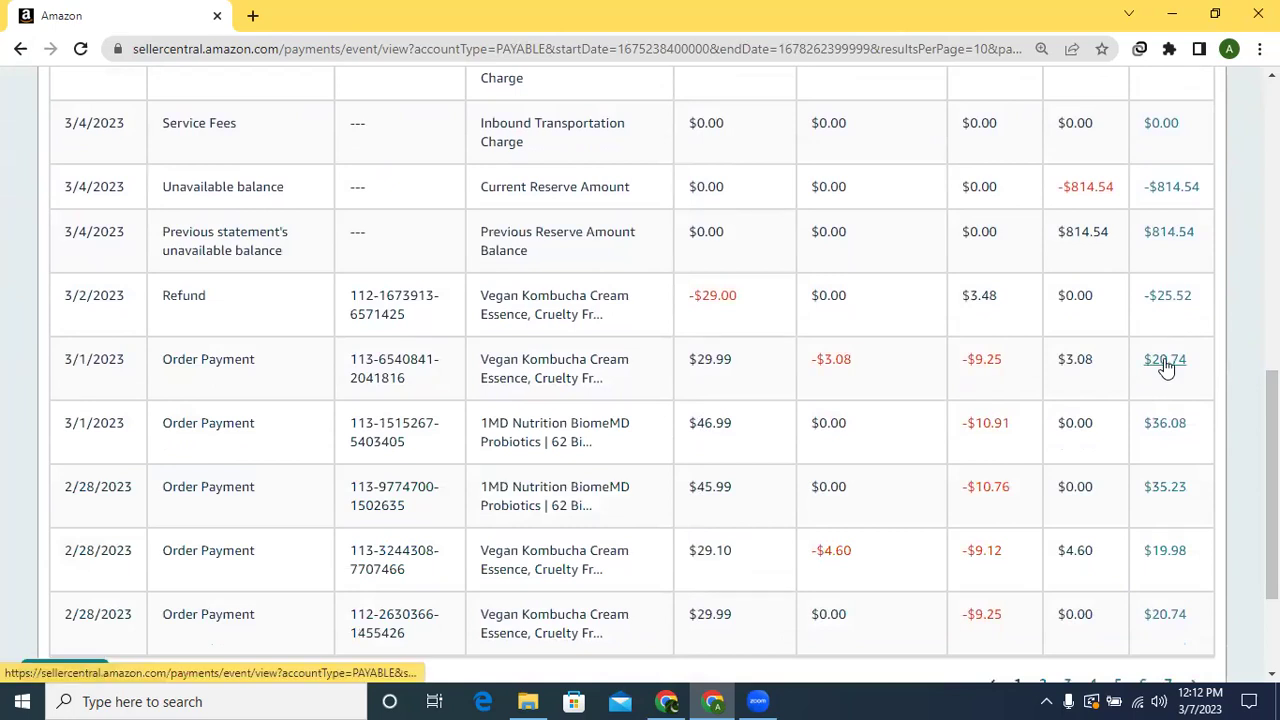
scroll(1272, 480, "down", 2)
scroll(1038, 532, "down", 3)
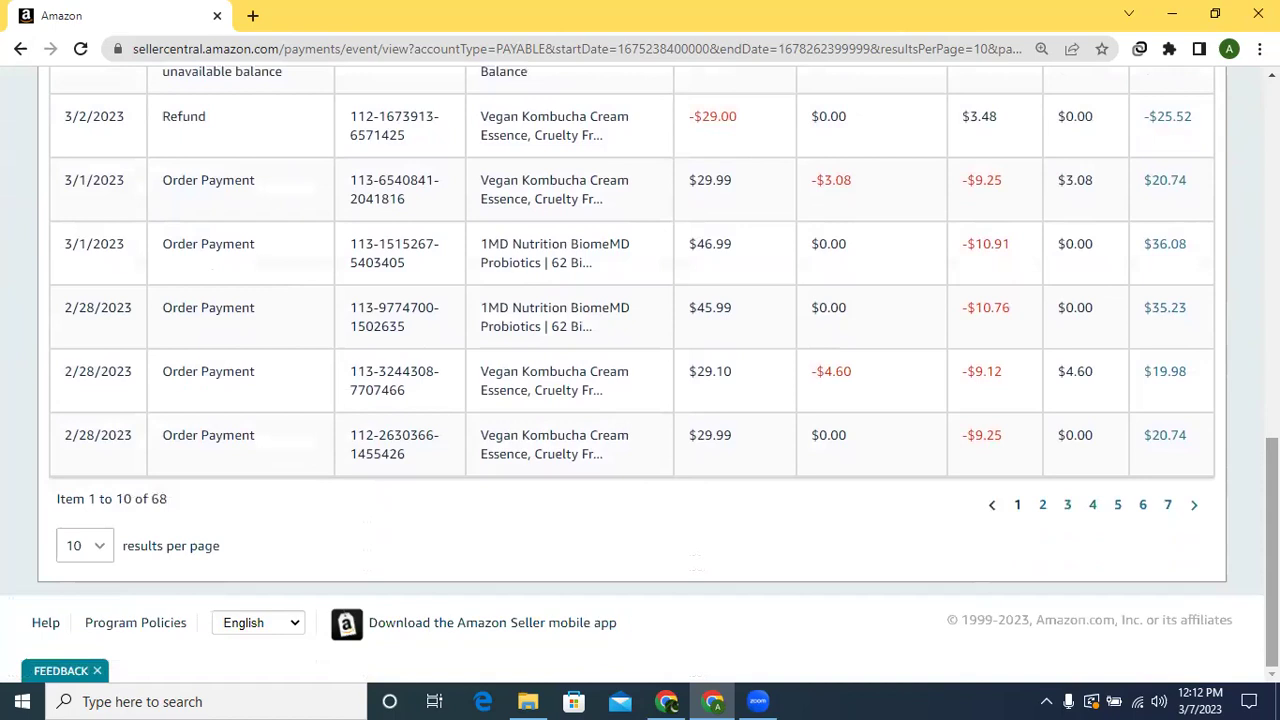
left_click(1042, 506)
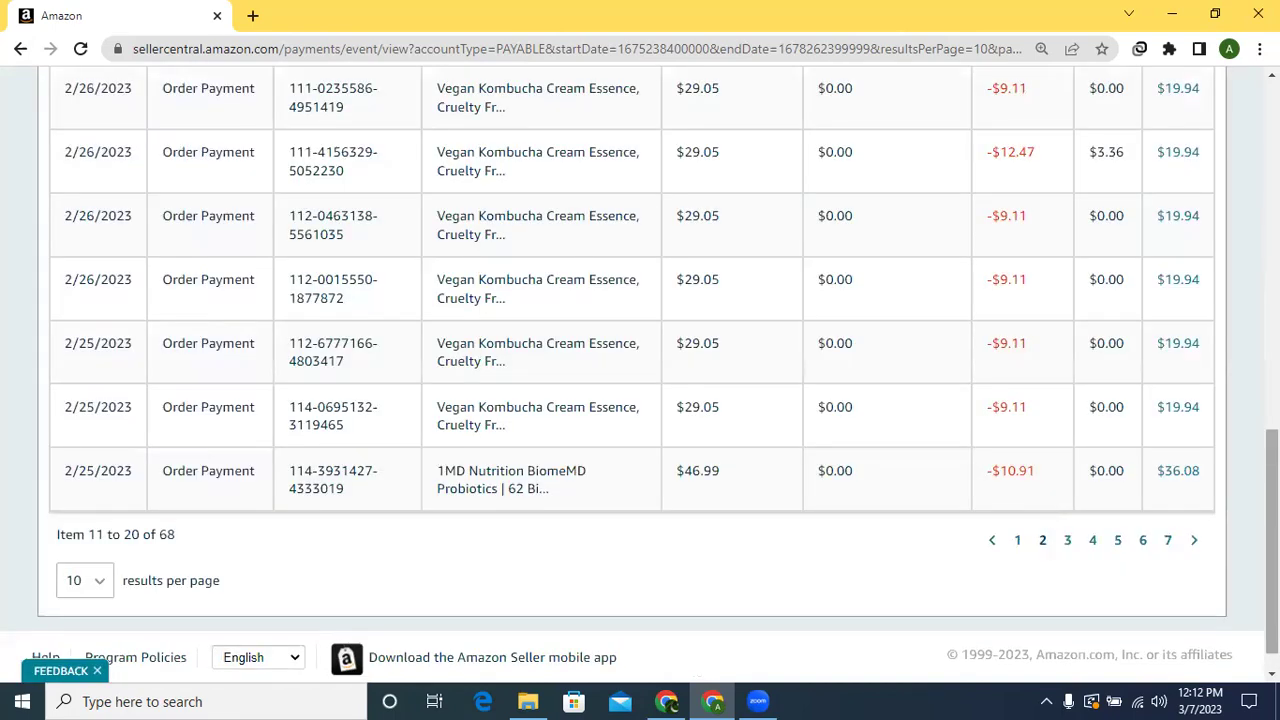
scroll(1235, 200, "up", 4)
right_click(1212, 74)
scroll(1235, 355, "down", 2)
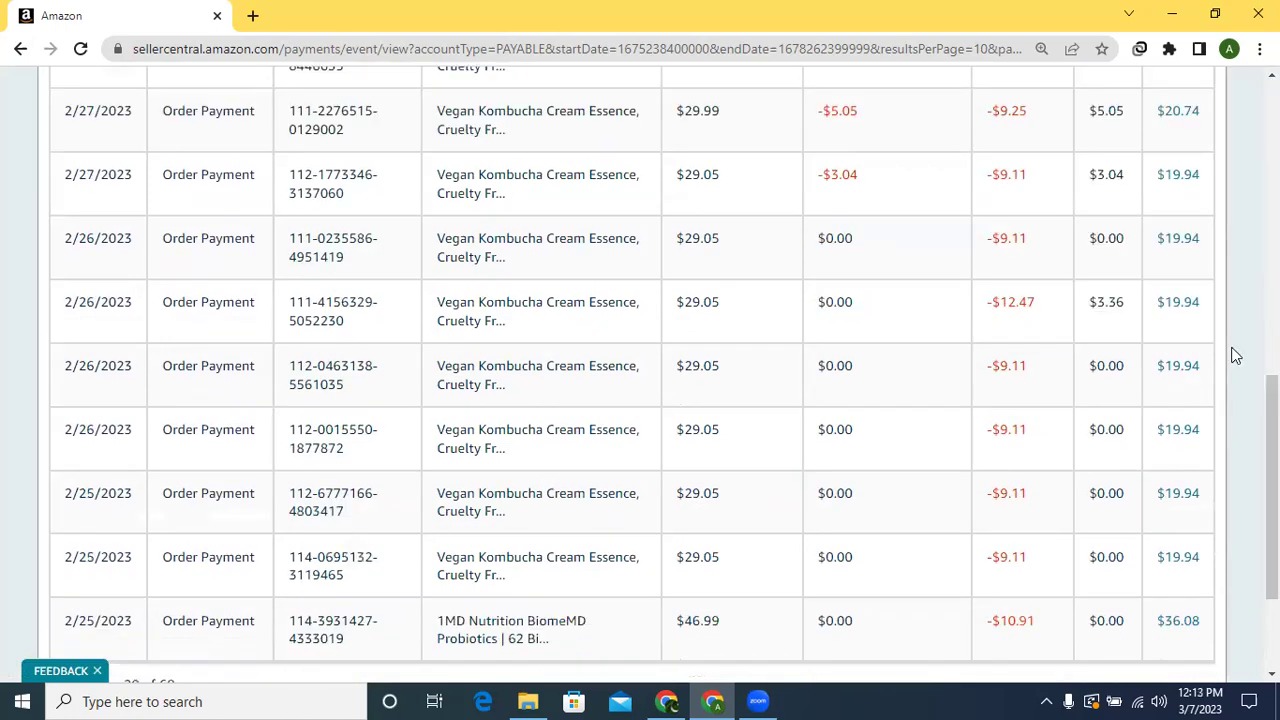
left_click_drag(1272, 445, 1272, 478)
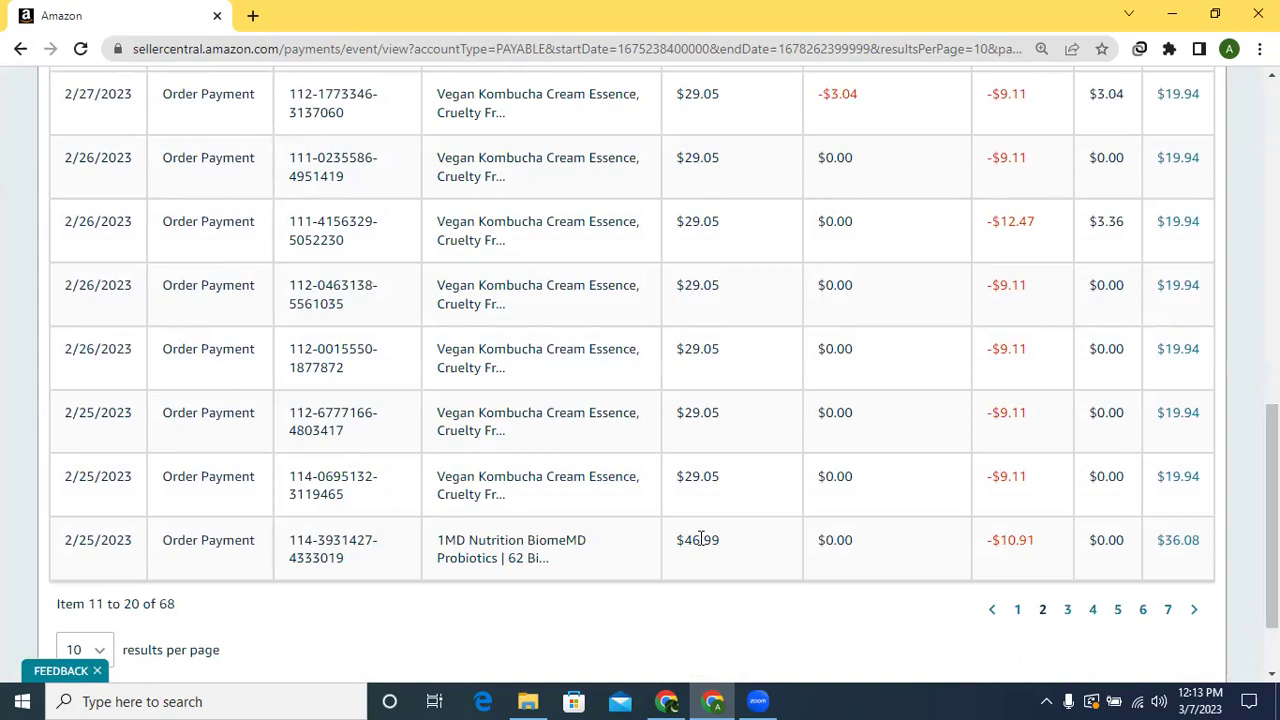
Highlight the product charge of the last order on page 2 and enlarge the page zoom to 150%
left_click_drag(677, 540, 725, 542)
left_click(1259, 48)
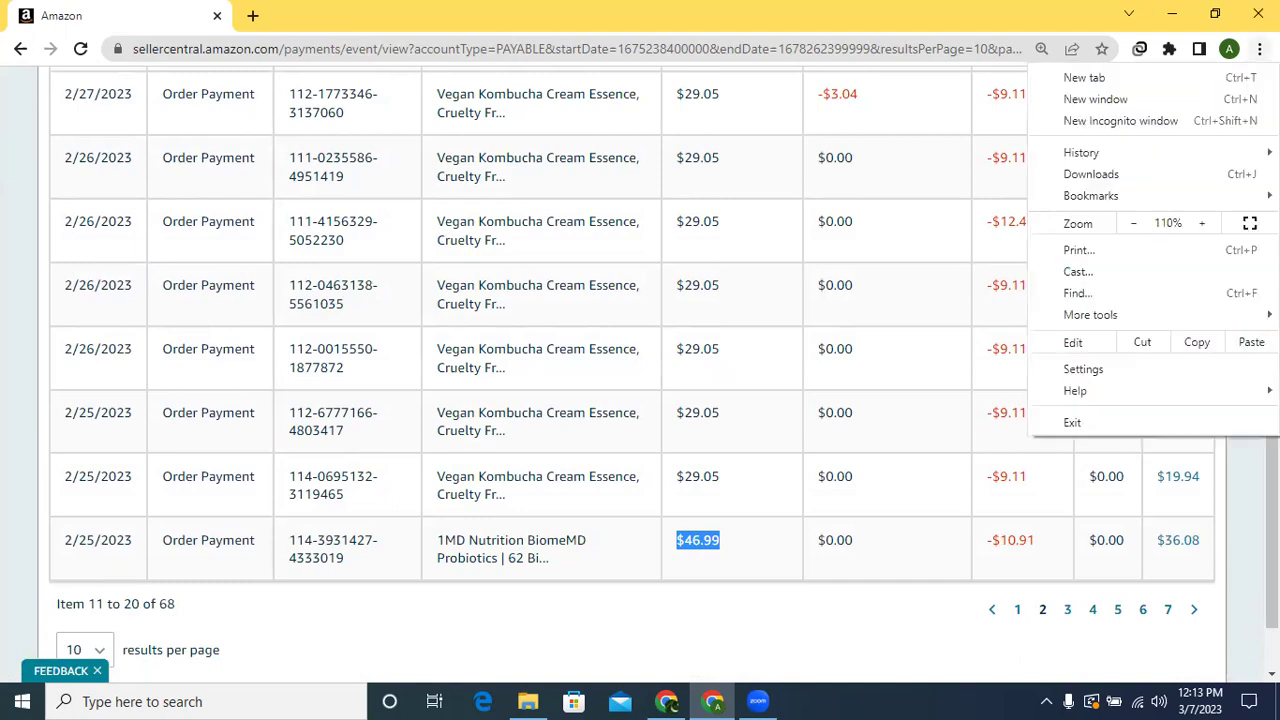
left_click(1202, 224)
left_click(1202, 224)
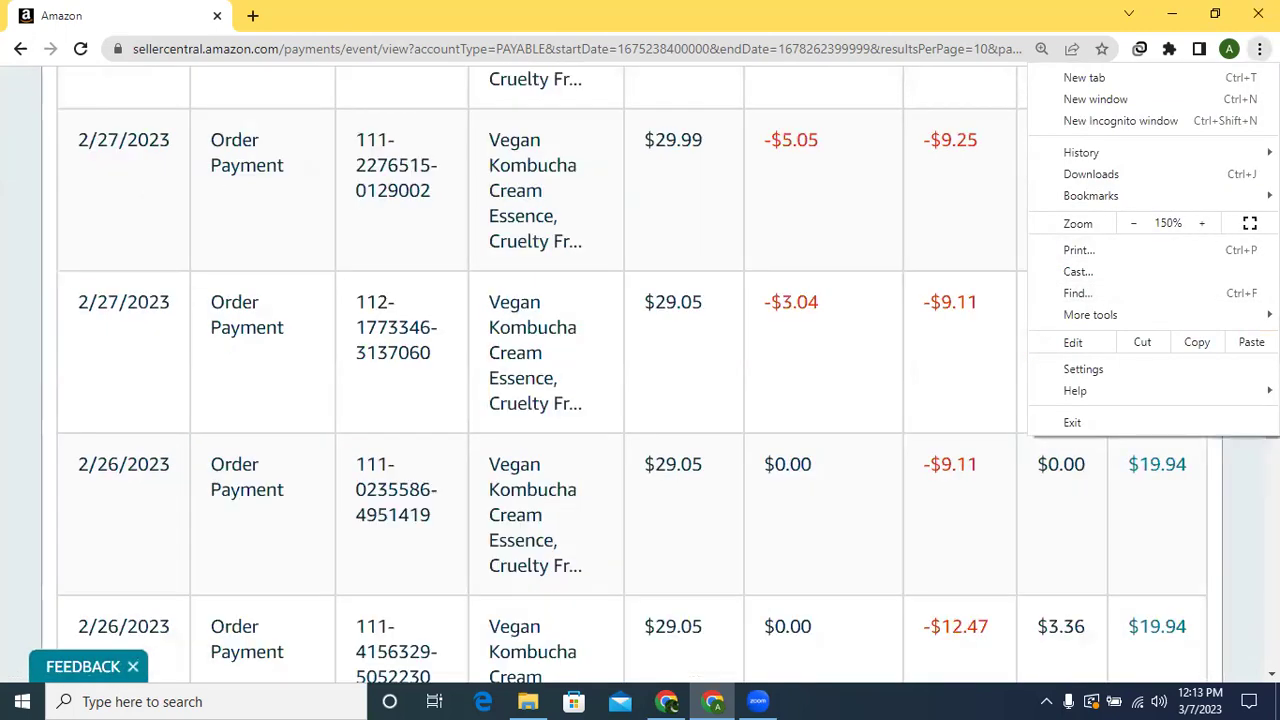
left_click(1150, 520)
Highlight in turn the date, product charge, Amazon fees and total of the last BiomeMD Probiotics order on page 2
left_click_drag(1272, 380, 1272, 580)
left_click_drag(72, 417, 183, 420)
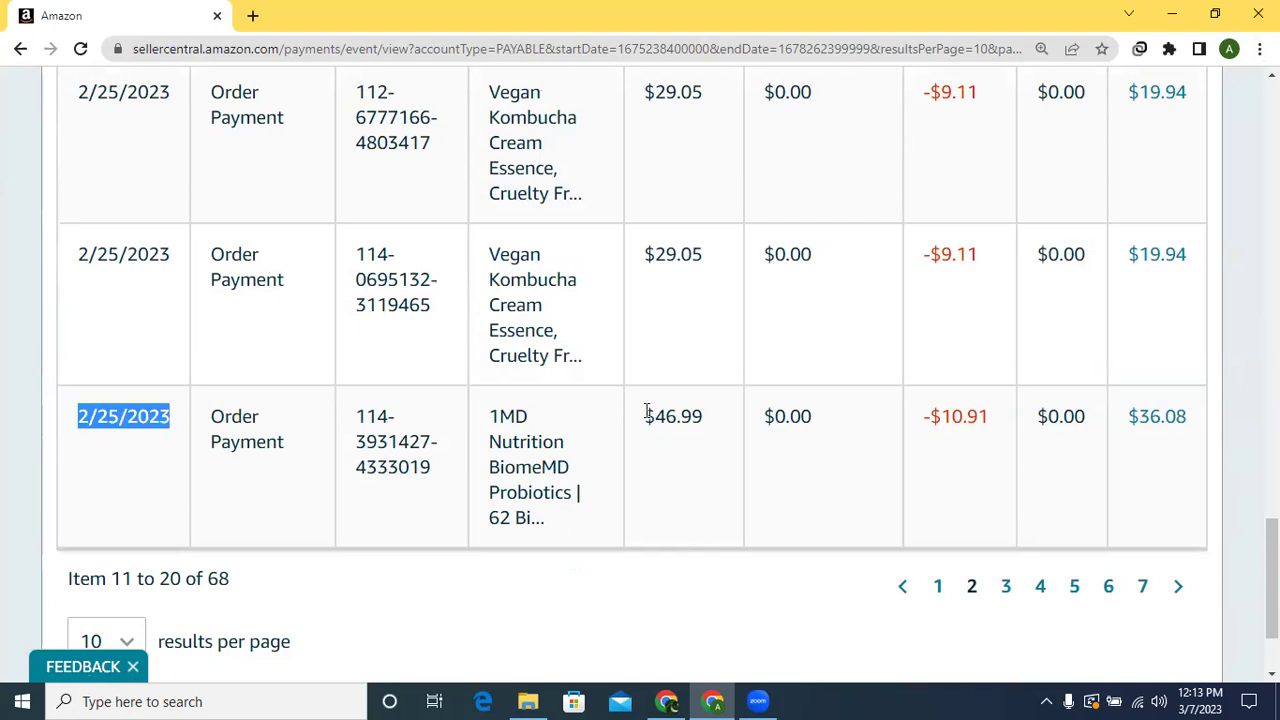
left_click_drag(643, 416, 704, 421)
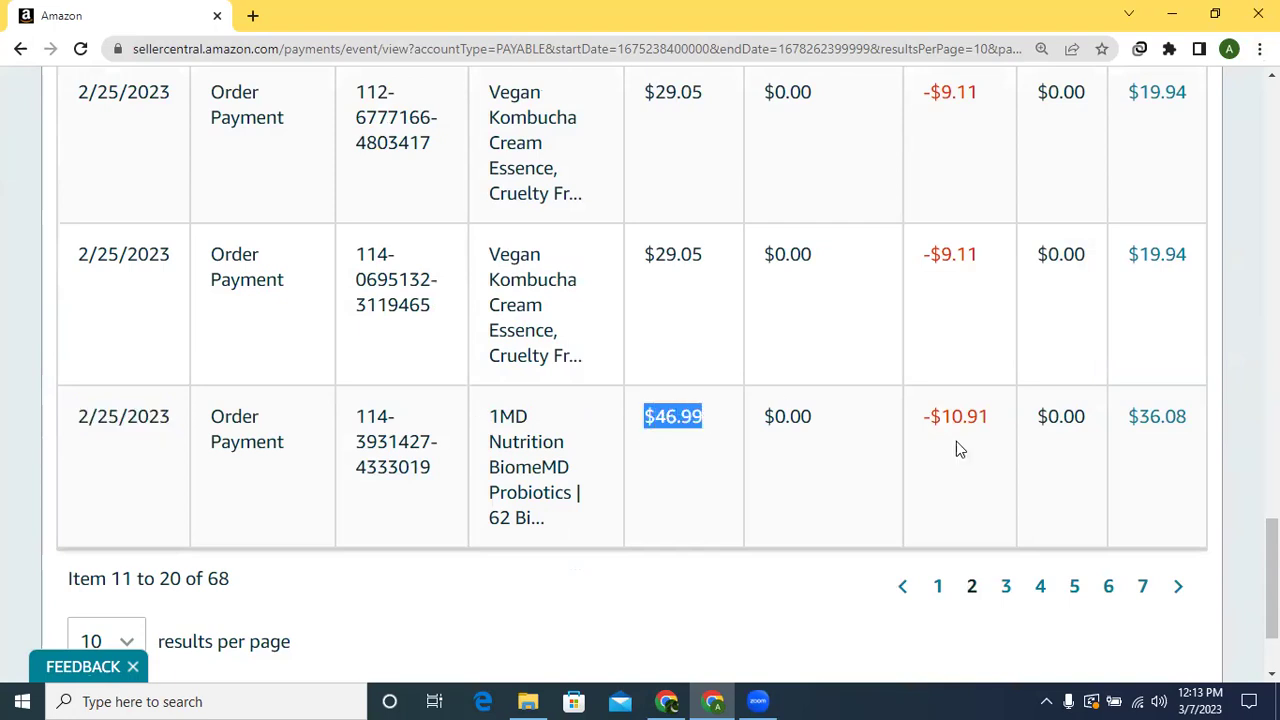
left_click_drag(922, 418, 984, 422)
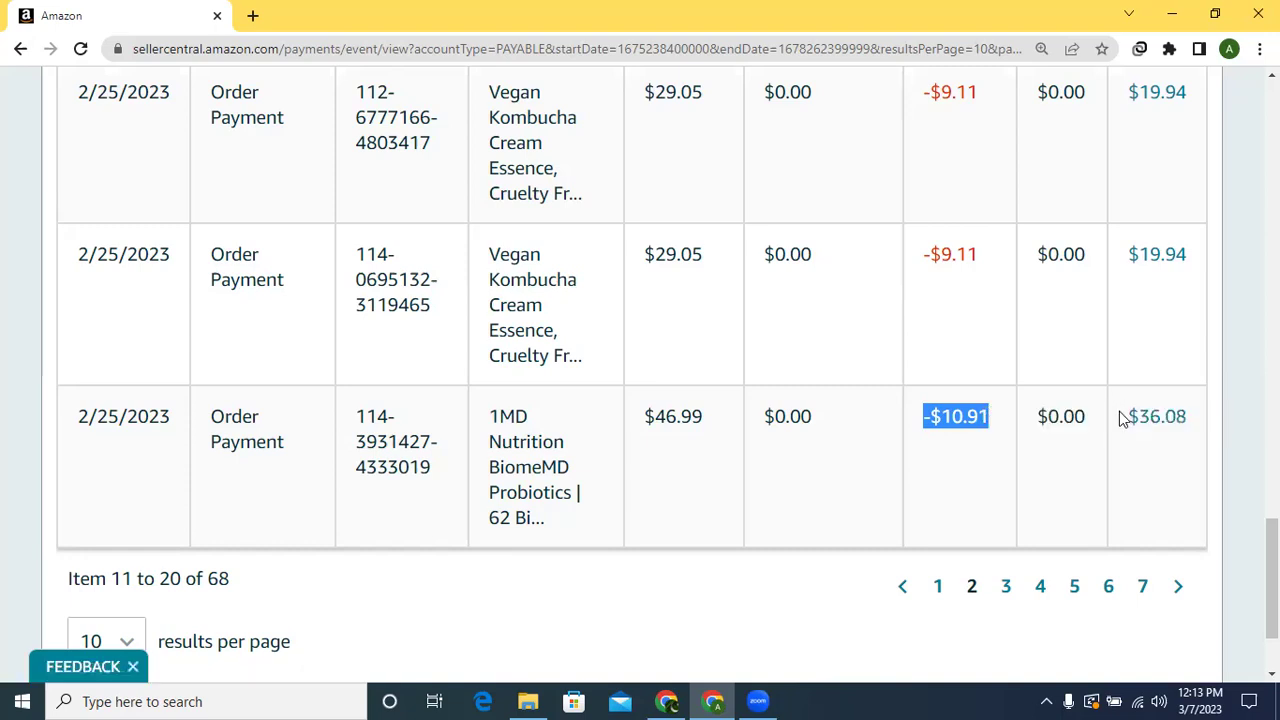
left_click_drag(1126, 416, 1188, 417)
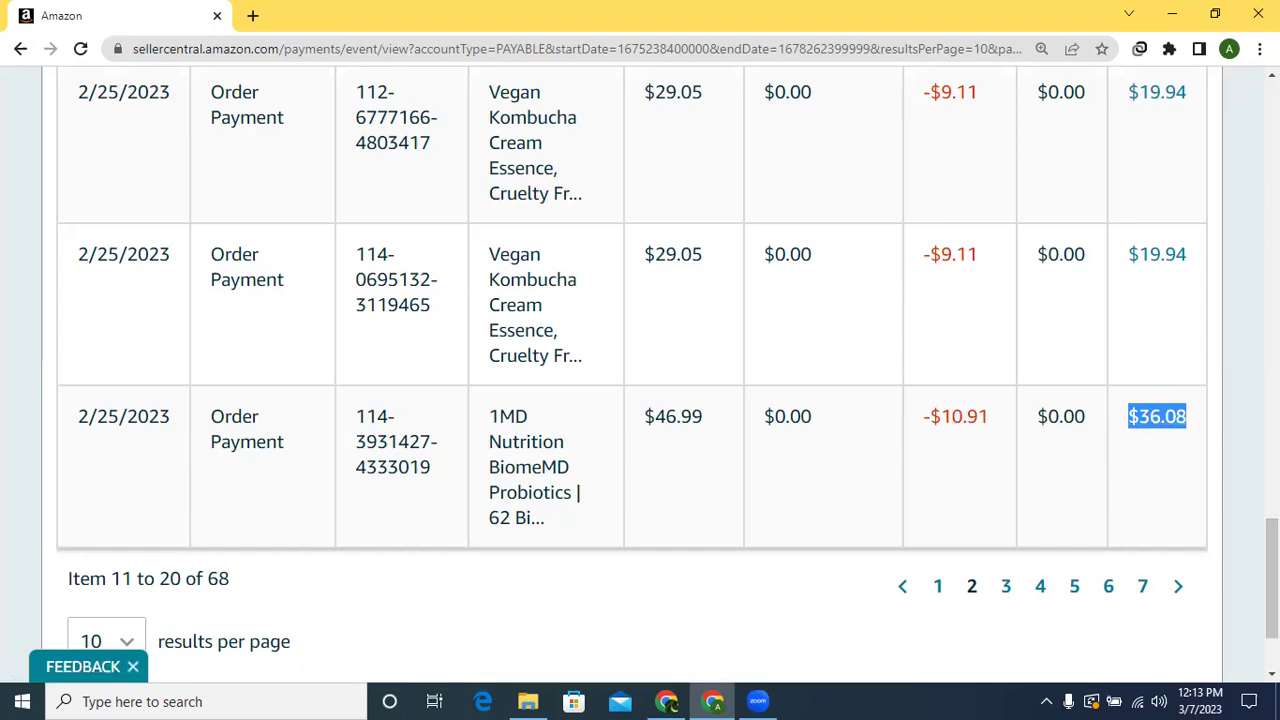
Look back over the column headings and all order payments on page 2 of the transactions
scroll(1270, 560, "up", 1)
scroll(1270, 560, "up", 4)
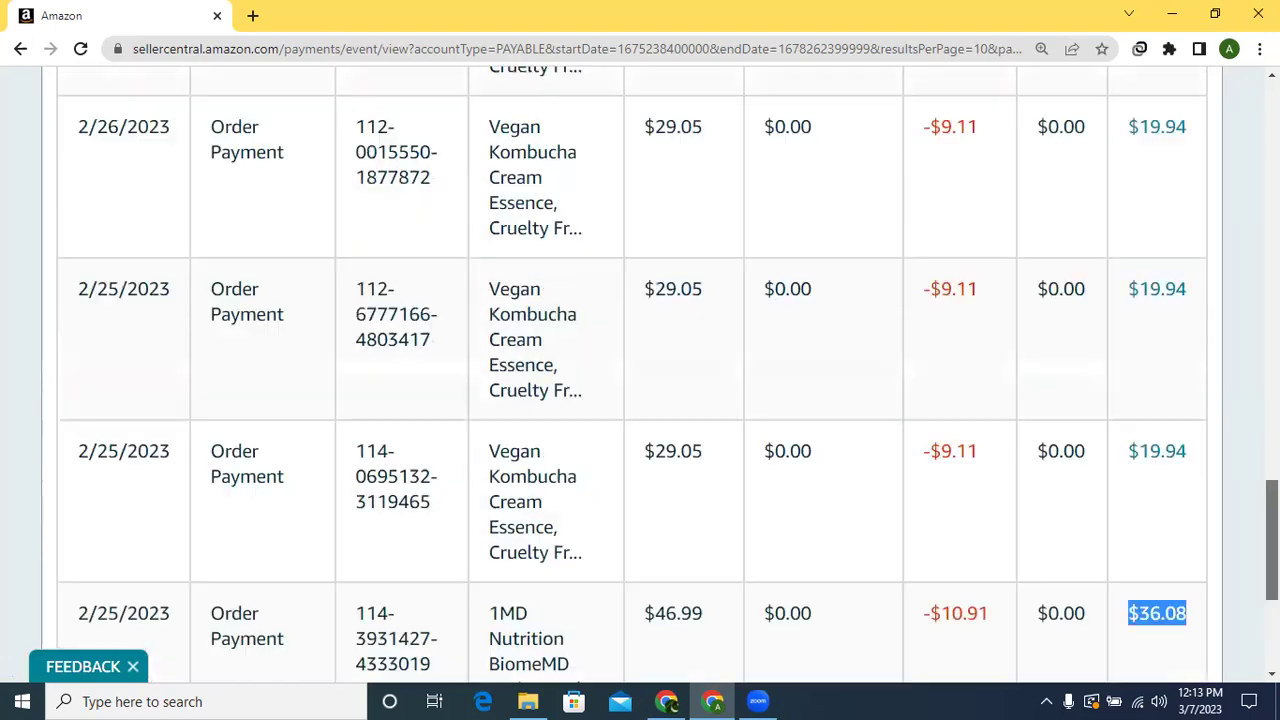
scroll(640, 380, "up", 4)
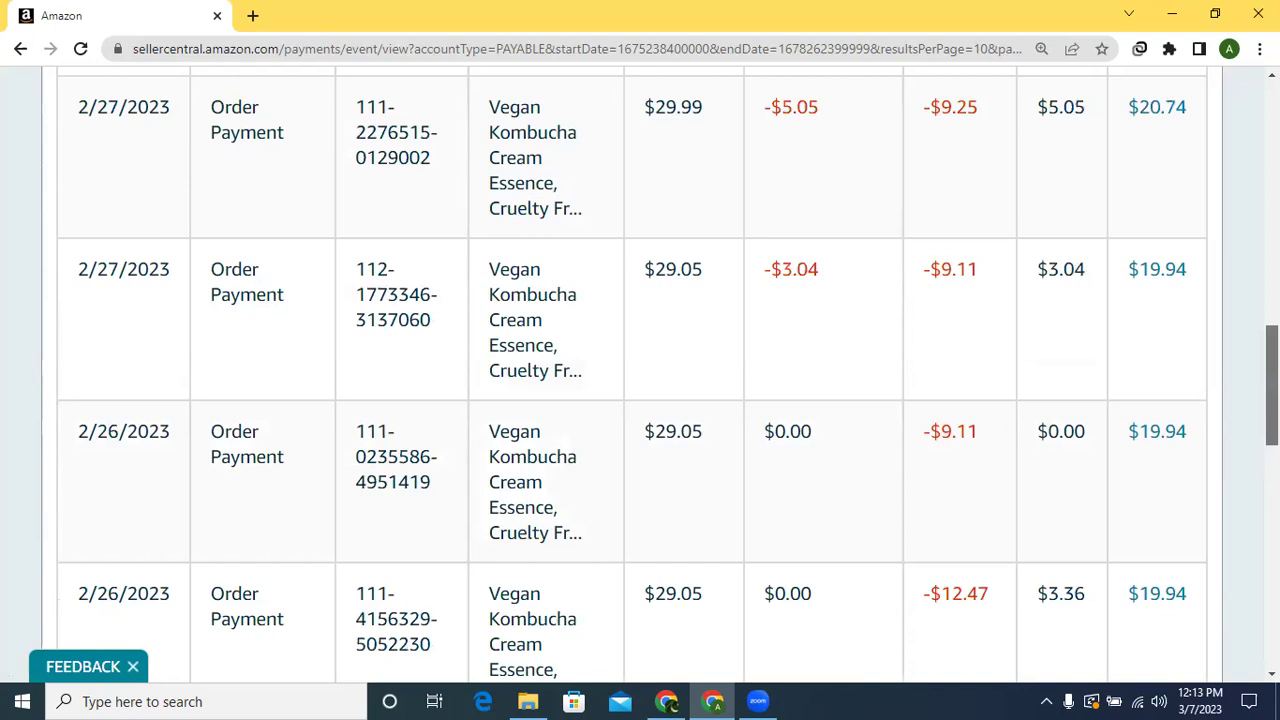
scroll(640, 380, "up", 5)
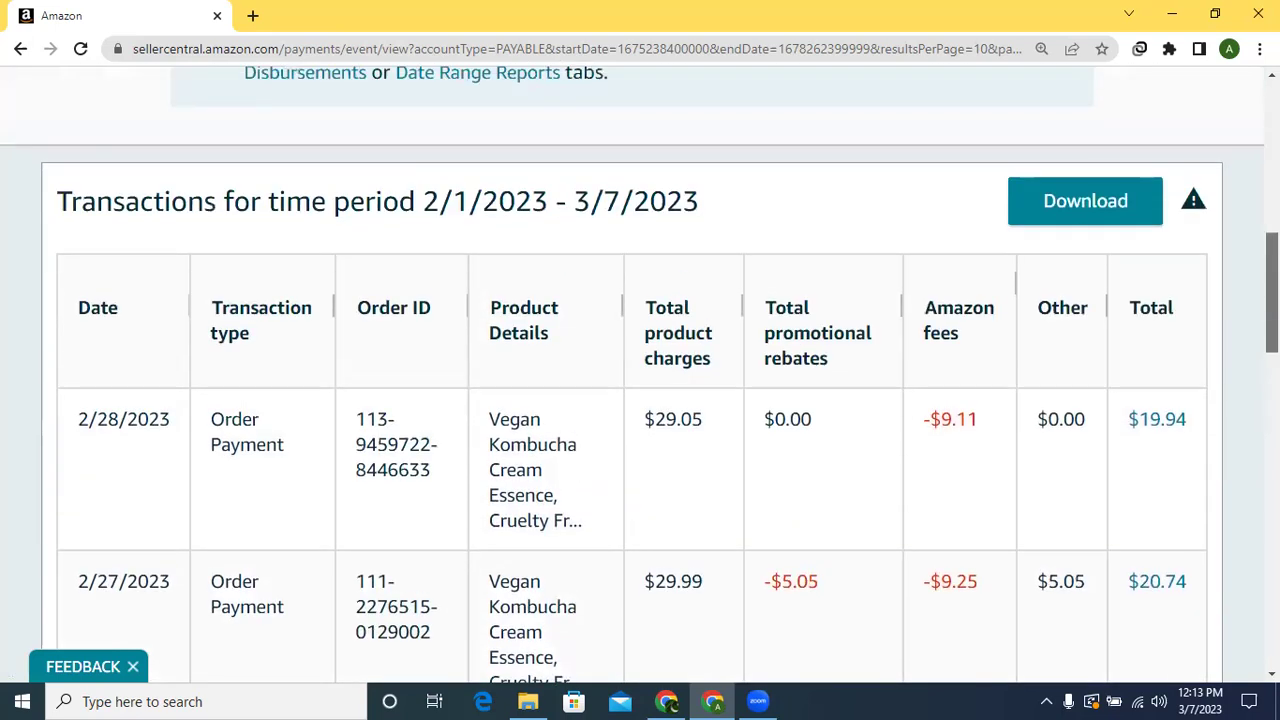
scroll(640, 380, "down", 12)
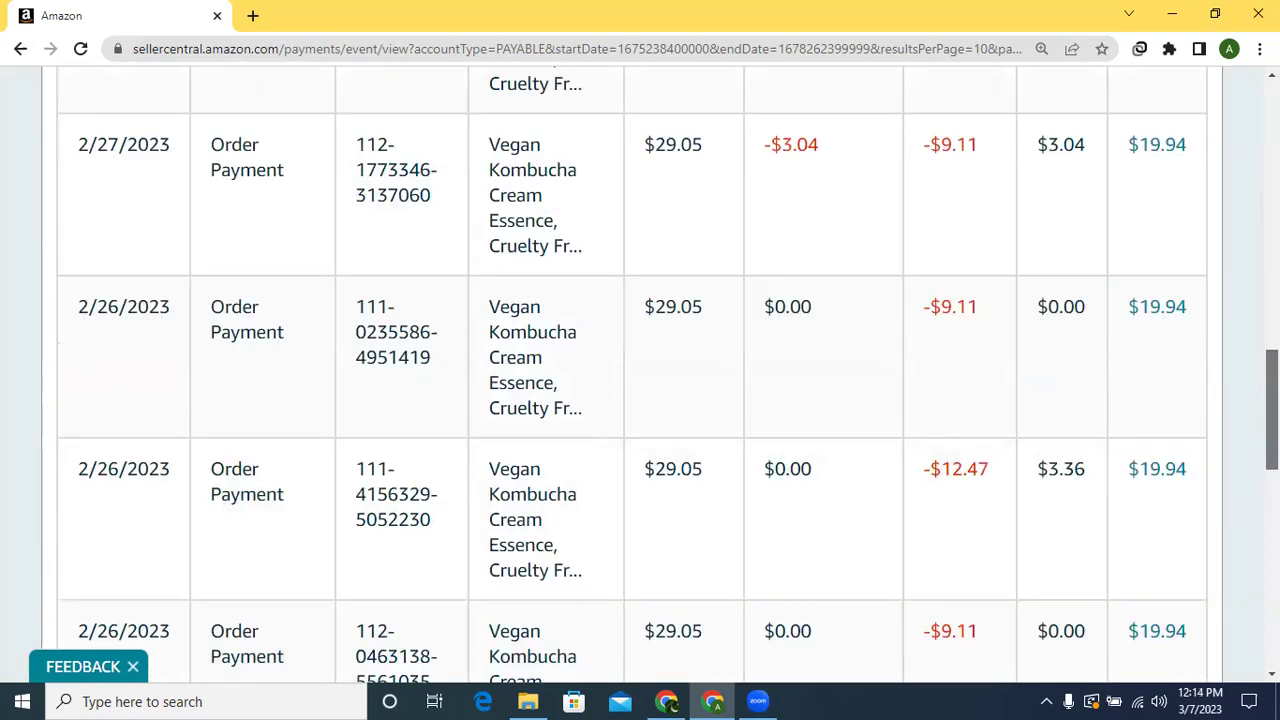
scroll(1040, 490, "down", 4)
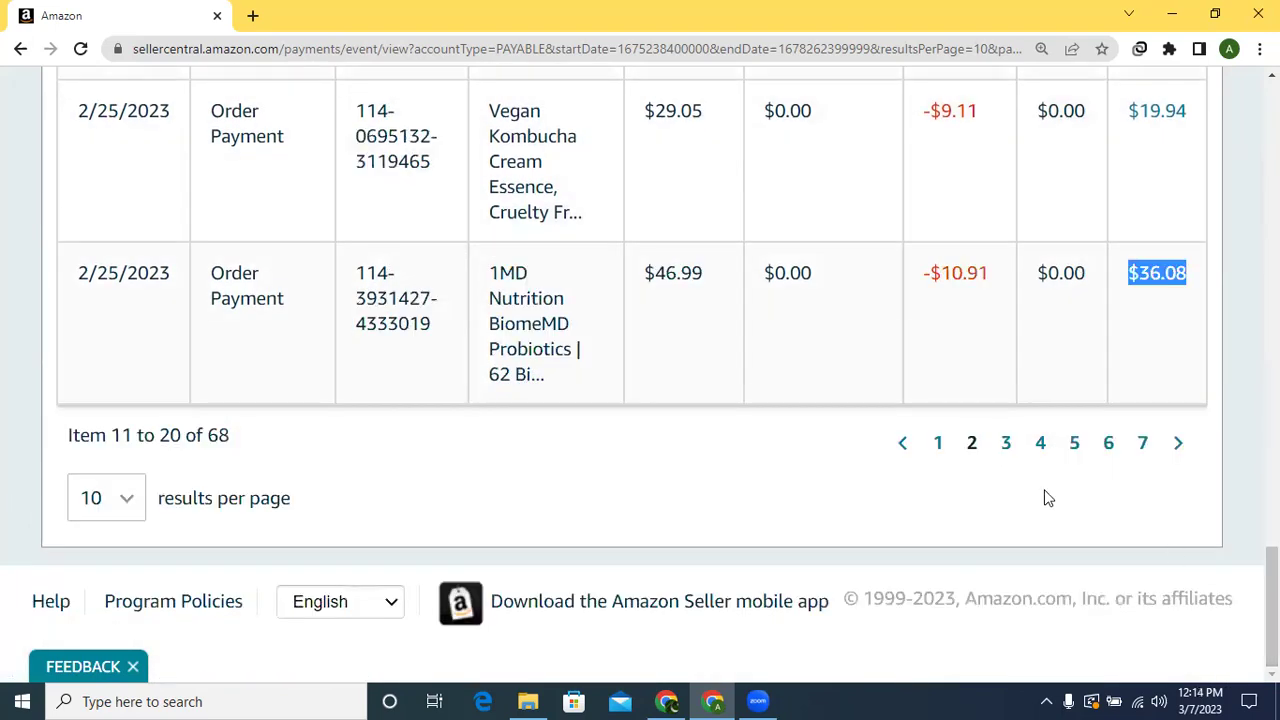
Open page 3 of the transactions and highlight the last order's product charge, Amazon fees and total
left_click(1006, 445)
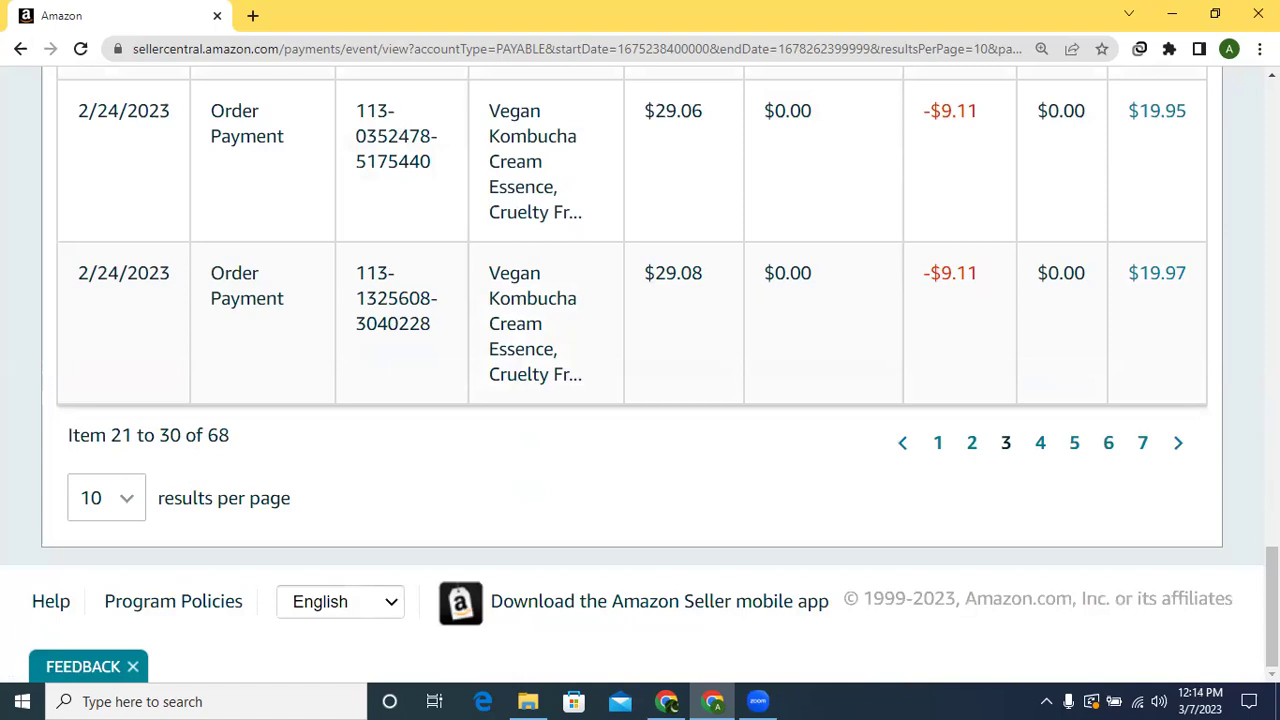
scroll(640, 376, "up", 5)
scroll(640, 376, "down", 5)
double_click(685, 272)
left_click_drag(922, 272, 1000, 275)
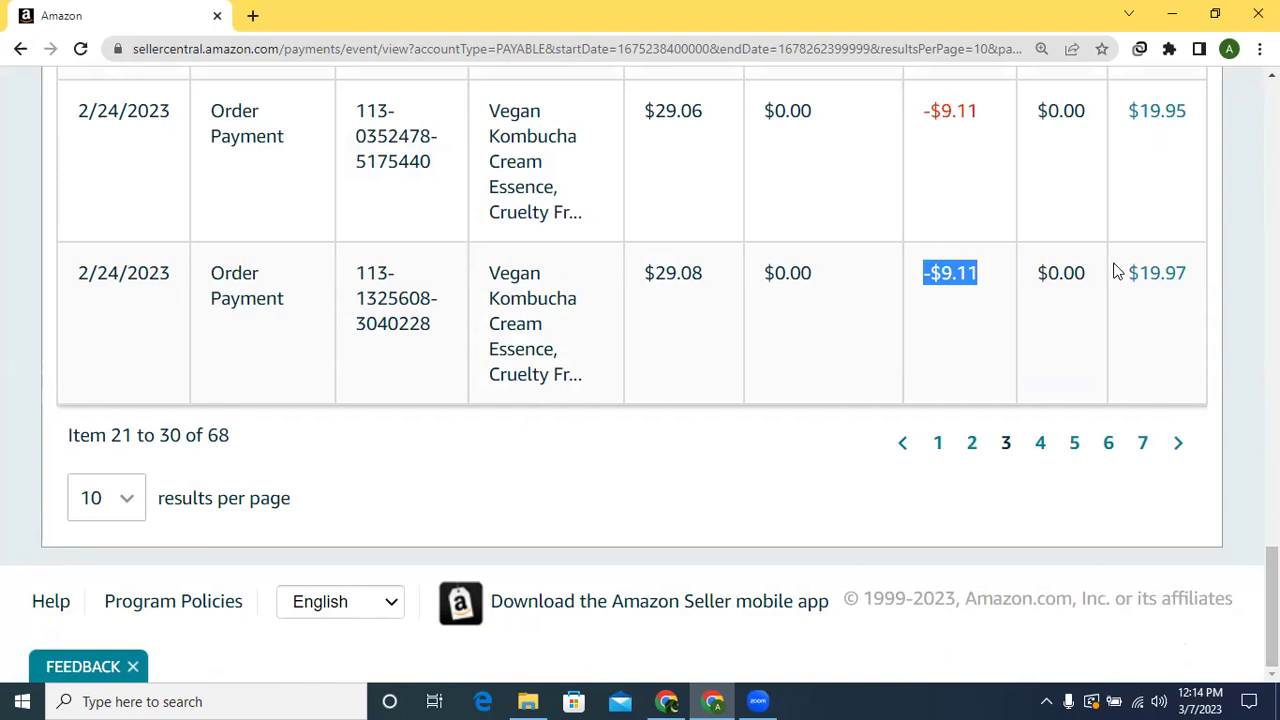
left_click_drag(1120, 274, 1205, 280)
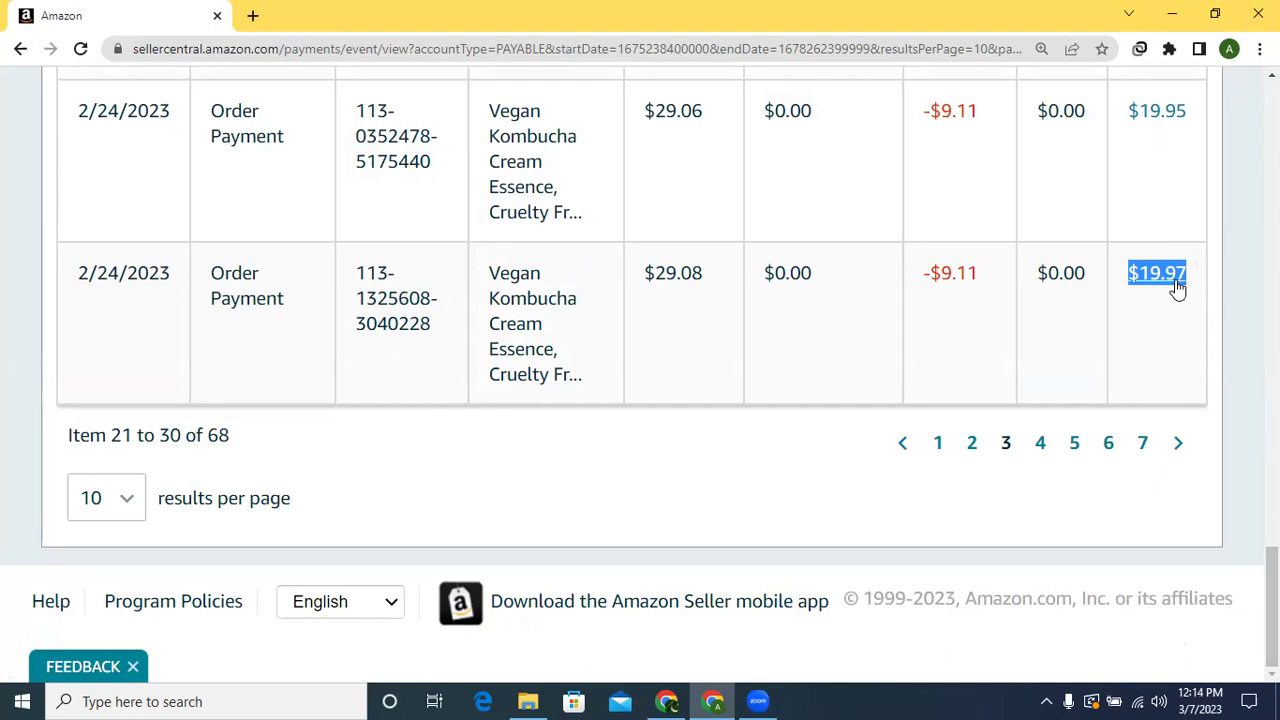
Return to the top of the transactions, open the All Statements payment page and reload it
scroll(1177, 289, "up", 1)
scroll(640, 367, "up", 7)
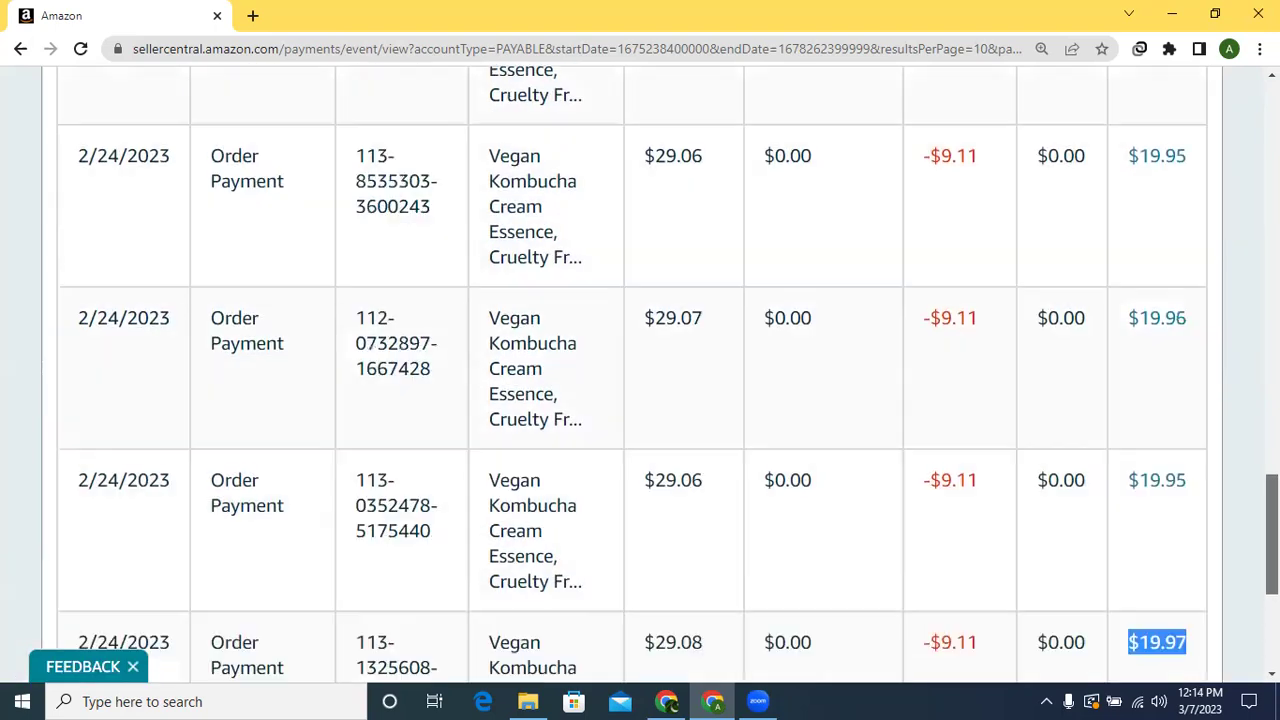
scroll(640, 367, "up", 5)
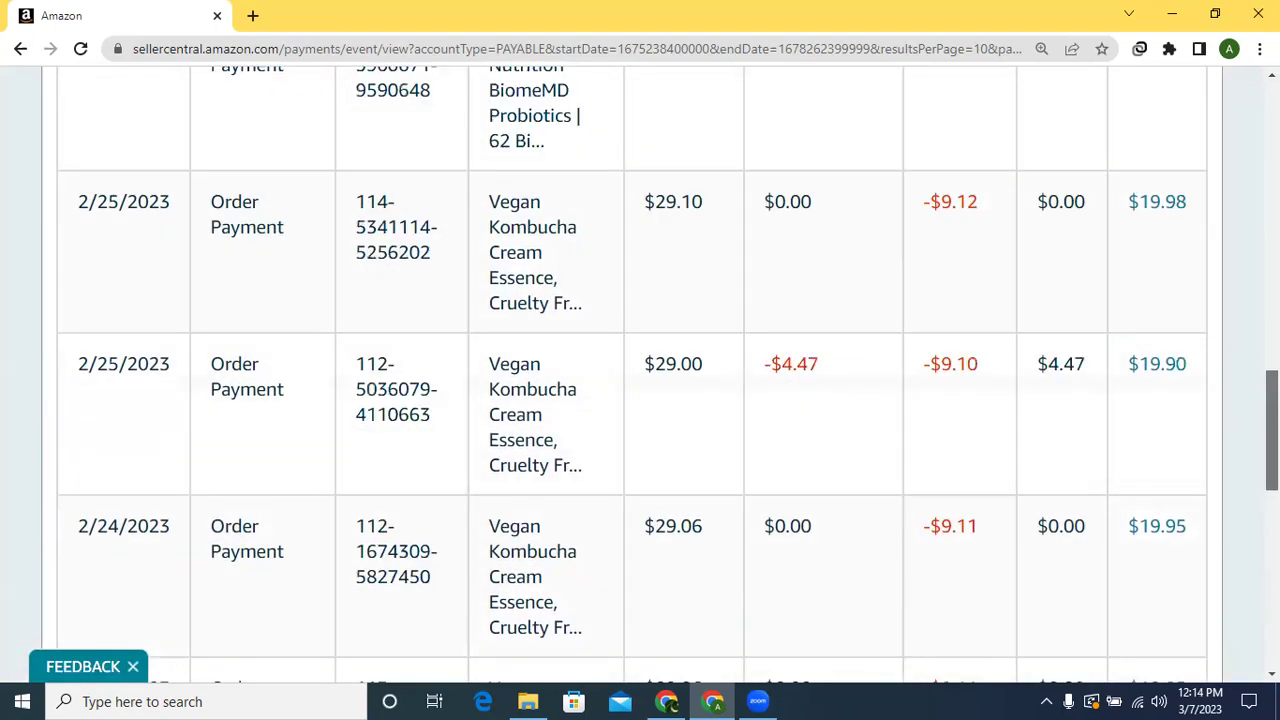
scroll(640, 367, "up", 10)
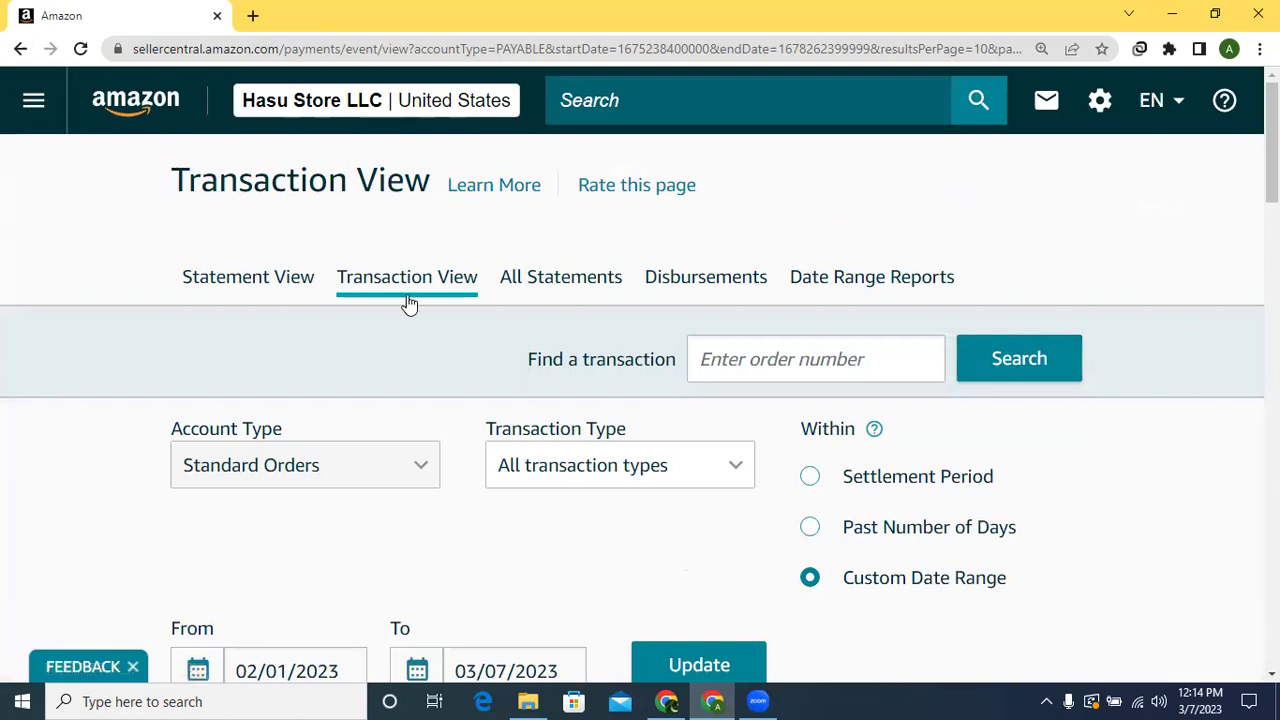
left_click(550, 279)
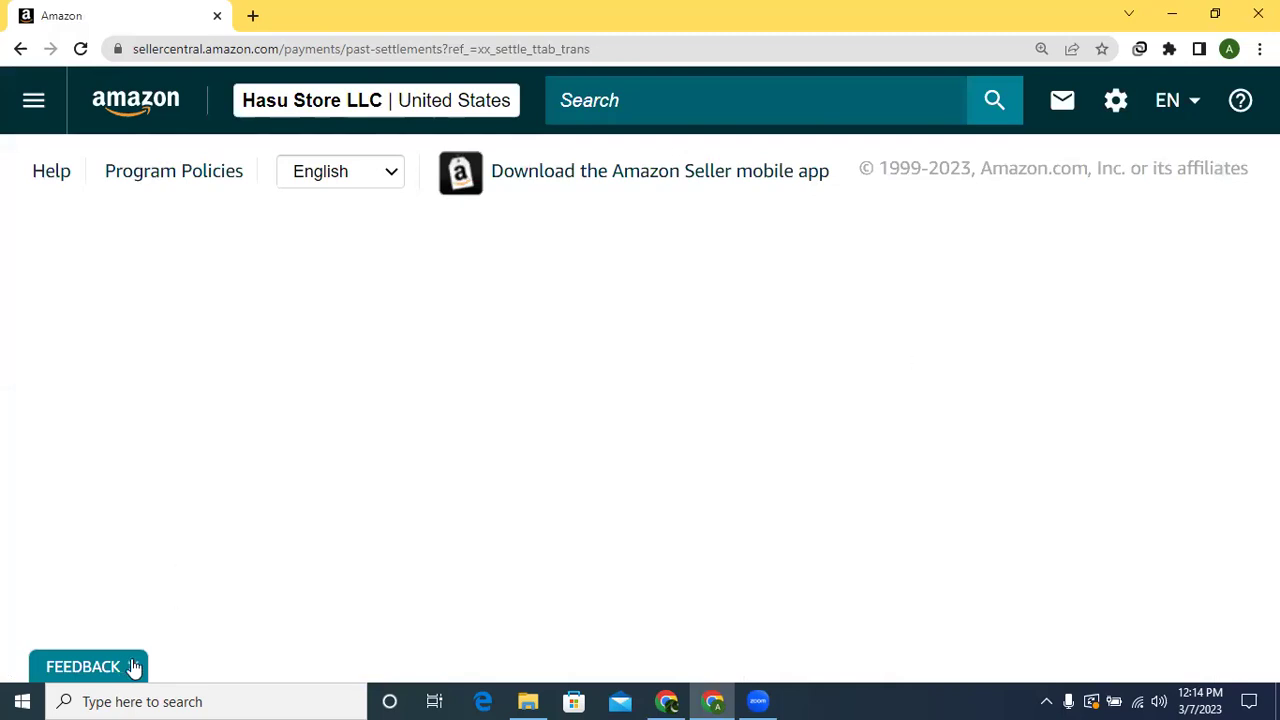
left_click(81, 49)
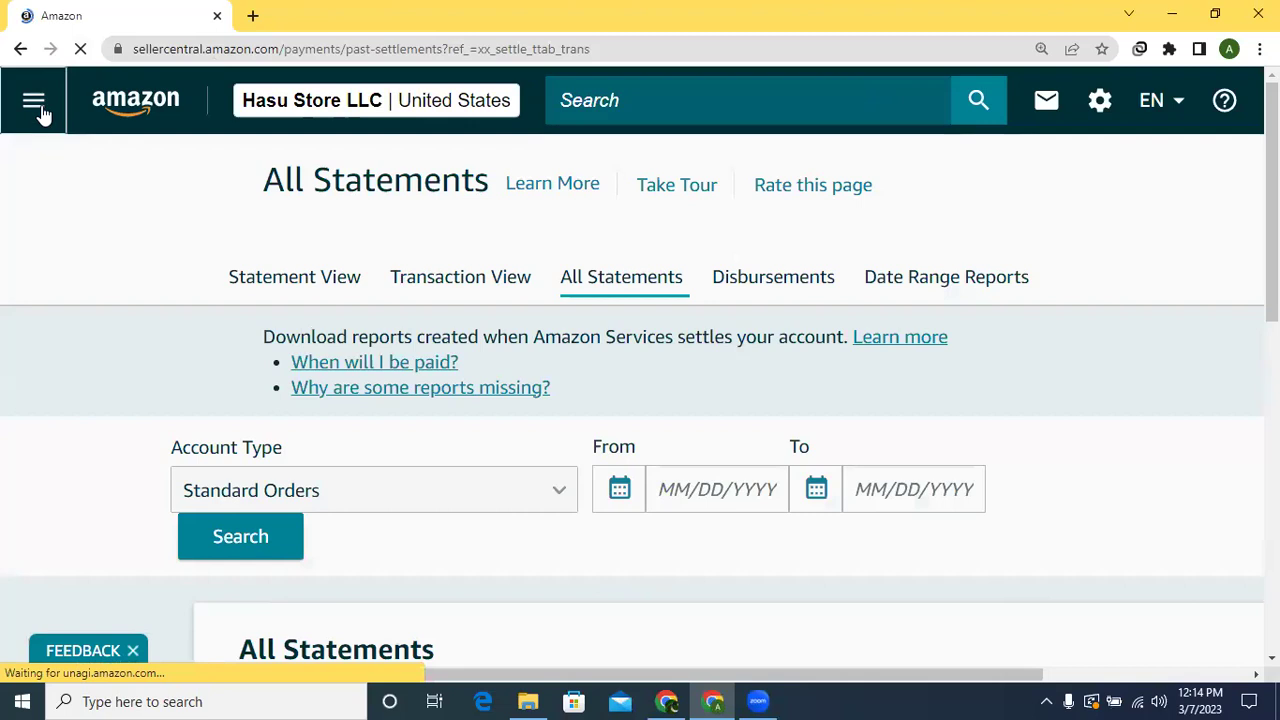
Open Business Reports from the Reports section and dismiss the data-issue notice above the Sales Dashboard
left_click(41, 105)
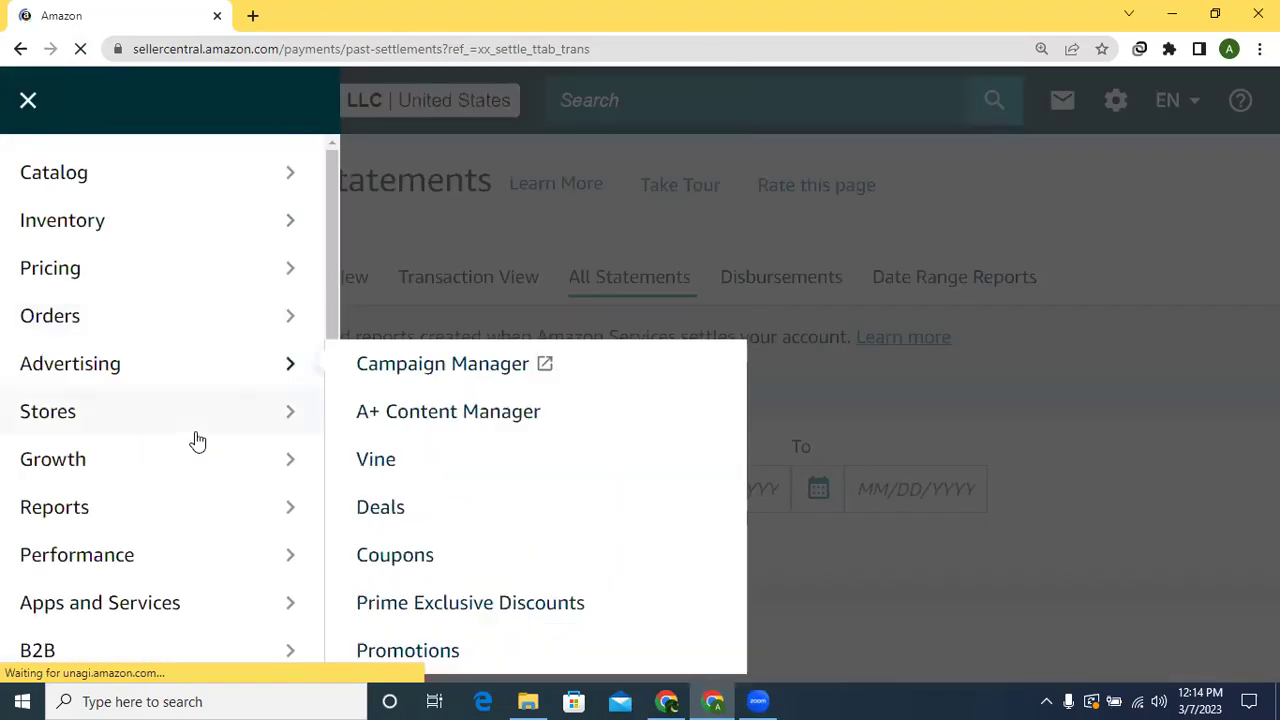
mouse_move(173, 507)
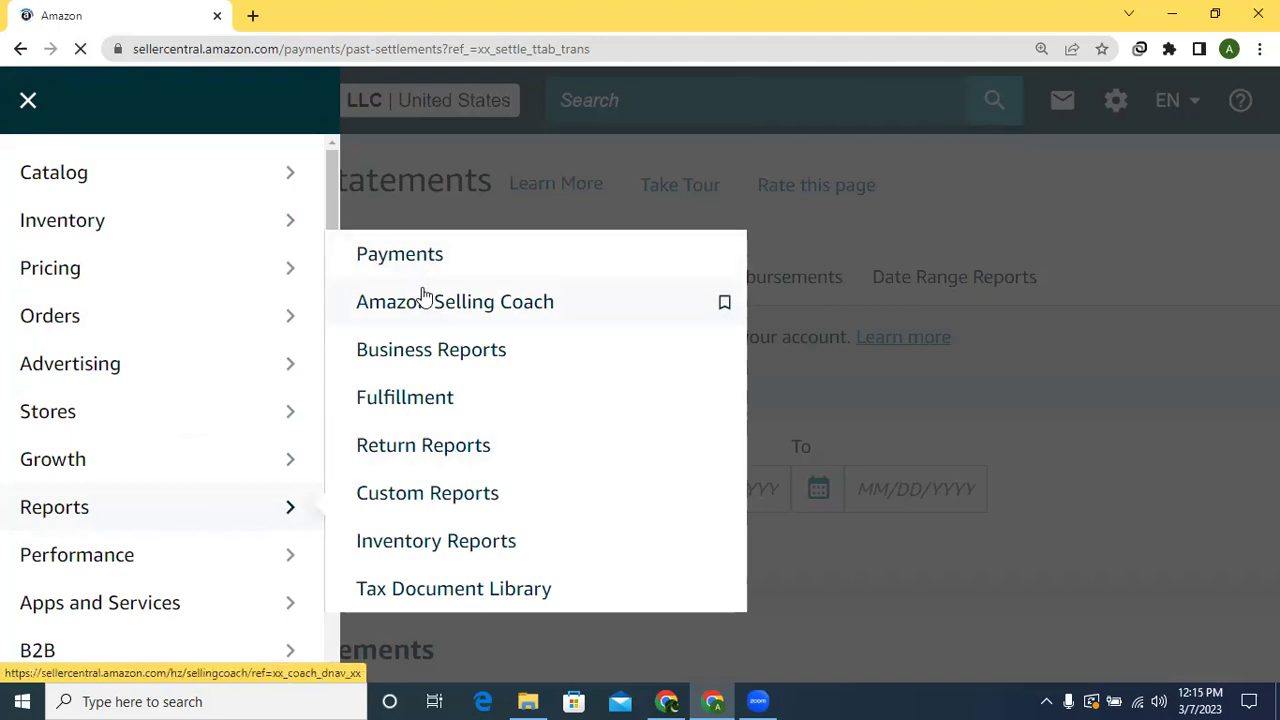
left_click(432, 358)
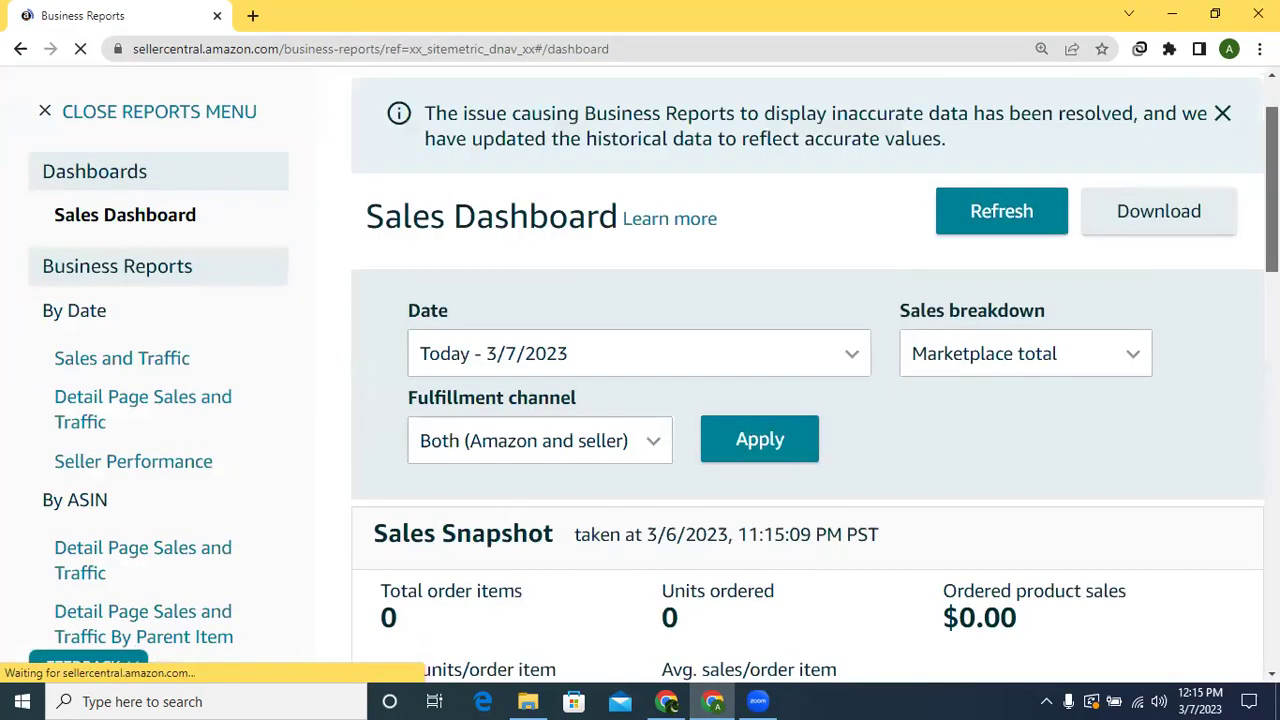
left_click(1224, 100)
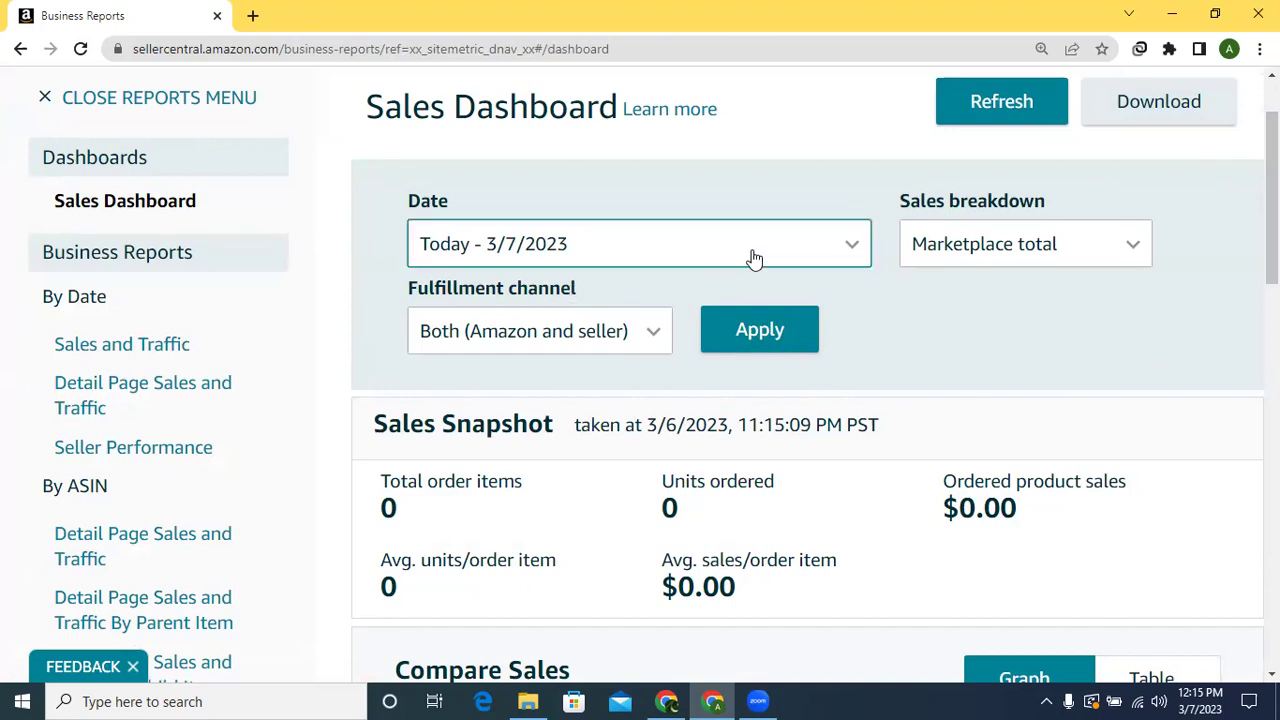
Set the Sales Dashboard date filter to a custom range from 1/1/2023 to 2/28/2023
left_click(858, 248)
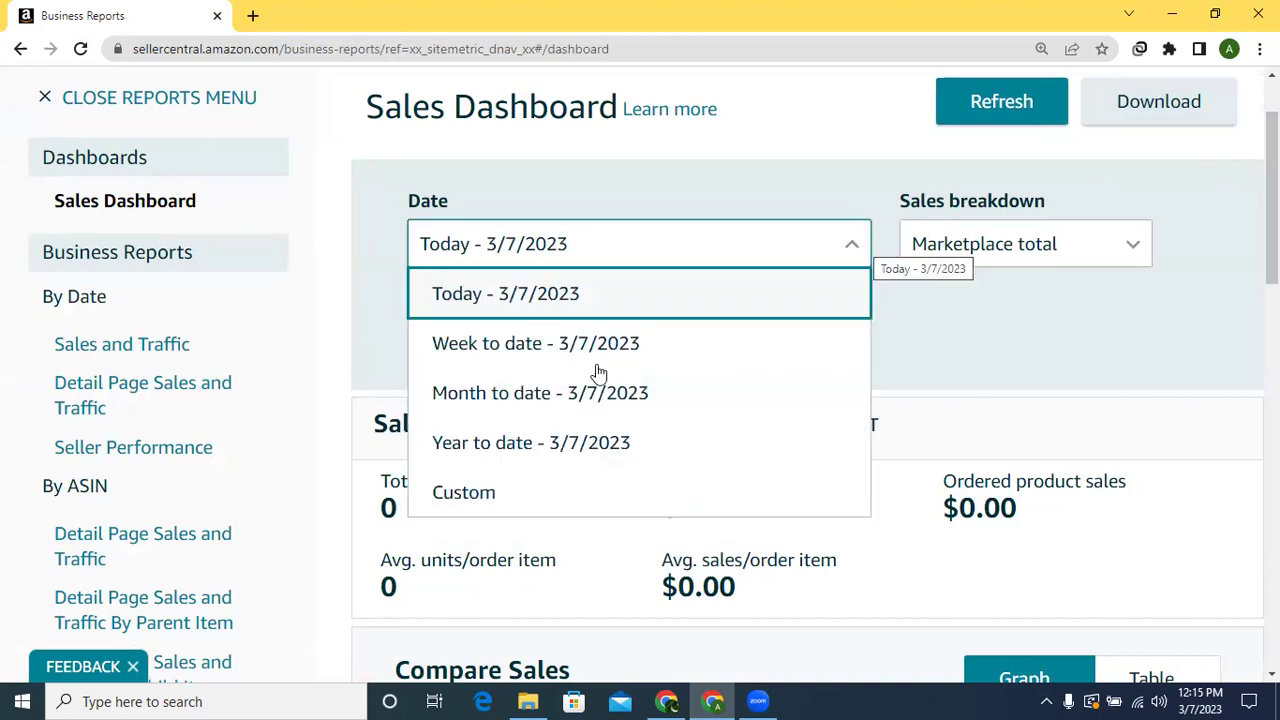
left_click(446, 493)
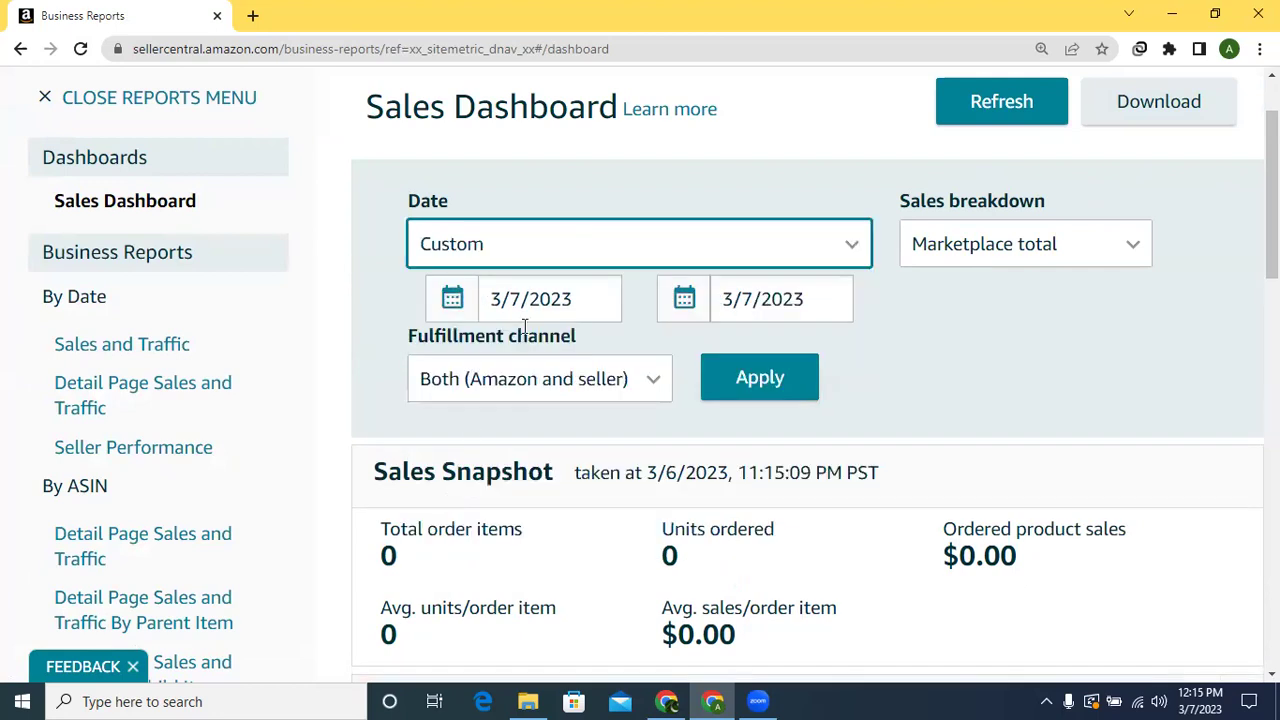
left_click(458, 300)
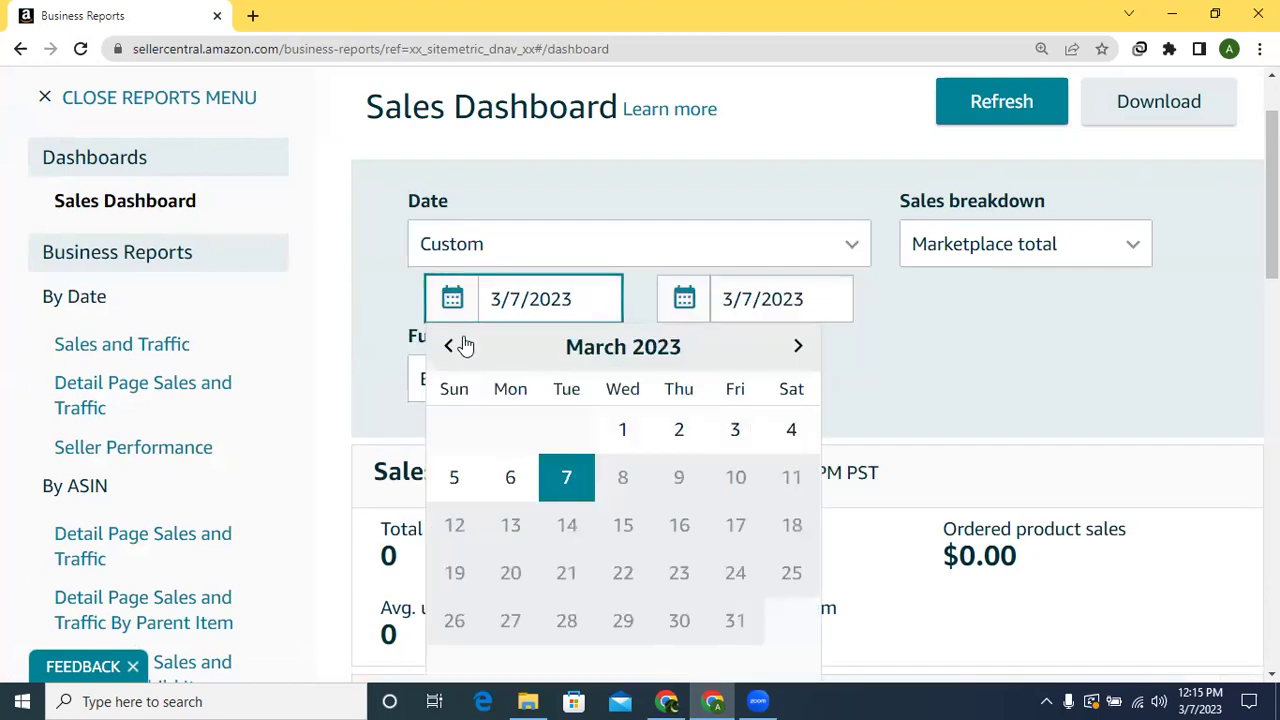
left_click(449, 347)
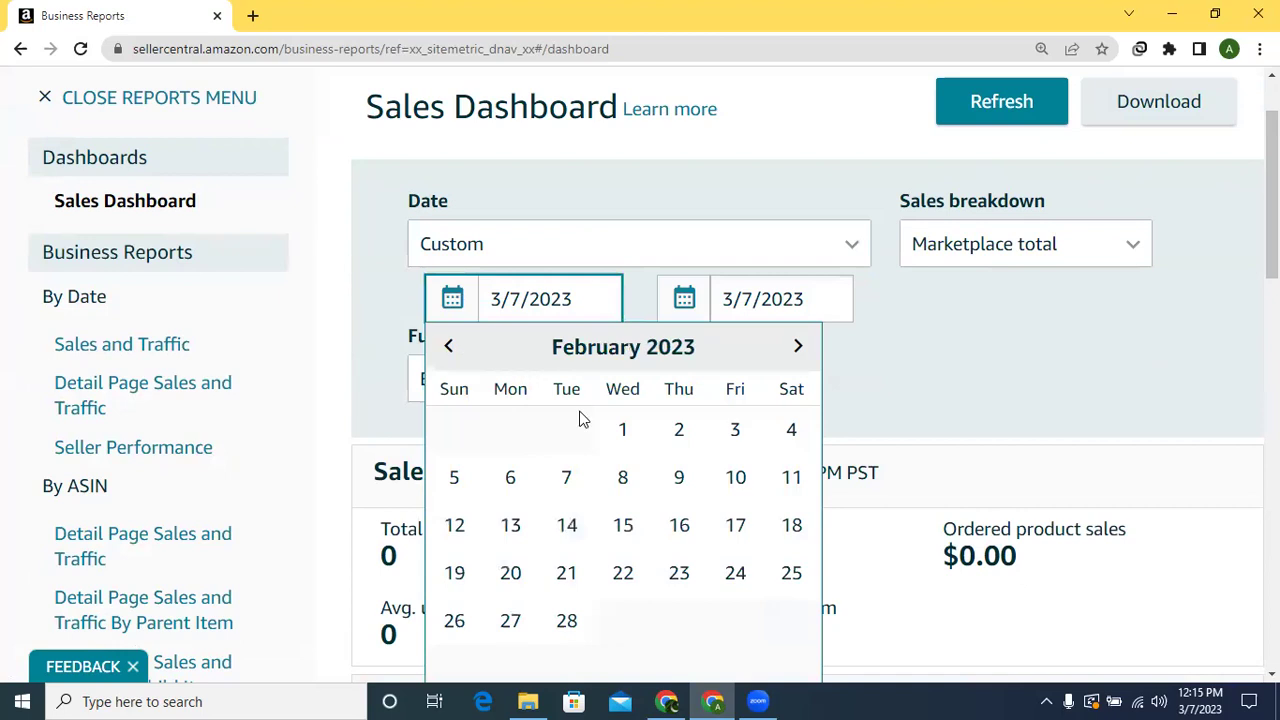
left_click(450, 347)
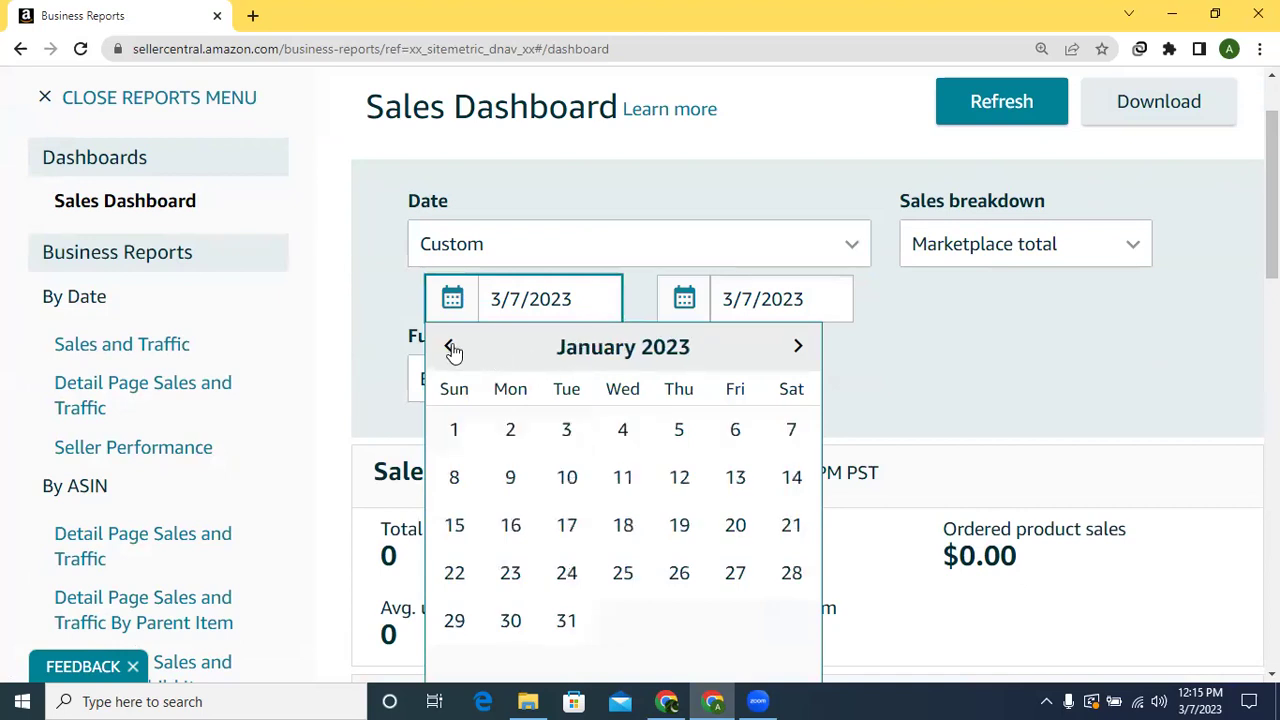
left_click(455, 445)
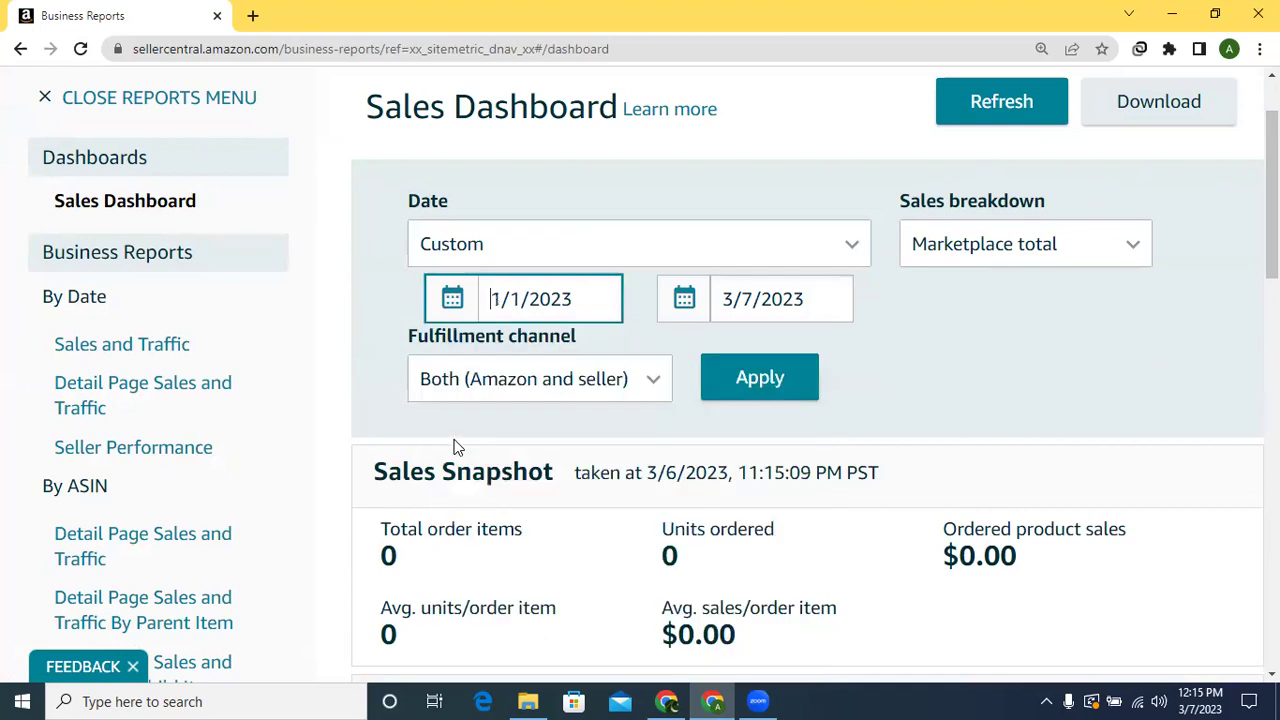
left_click(753, 308)
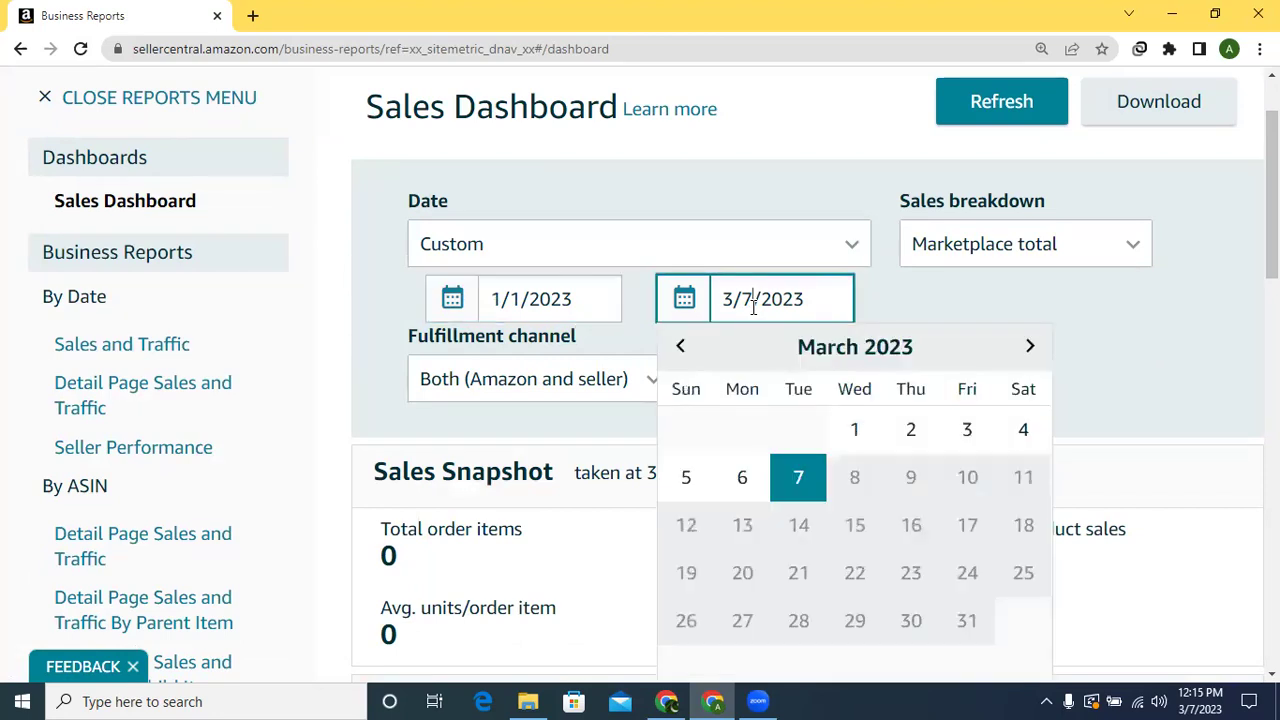
left_click(678, 347)
left_click(798, 620)
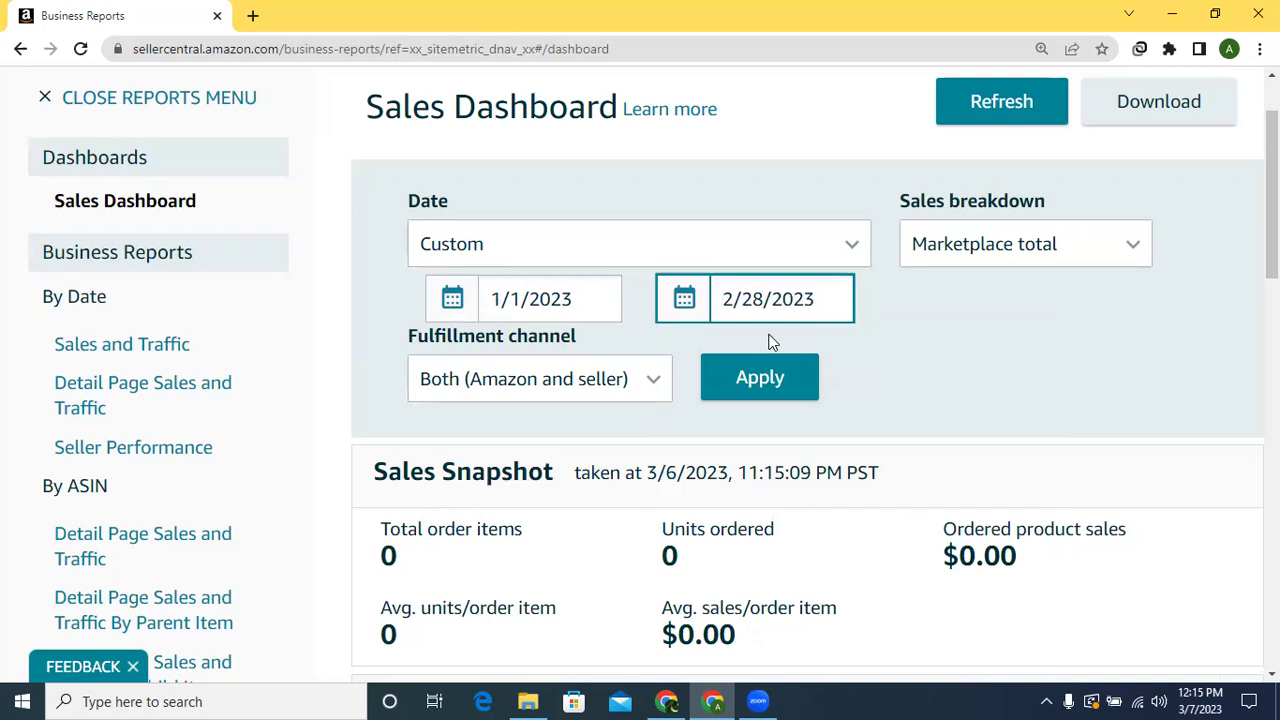
Check the sales breakdown and fulfillment channel options, keep Marketplace total and Both (Amazon and seller), and apply the filters to the Sales Snapshot
left_click(1126, 248)
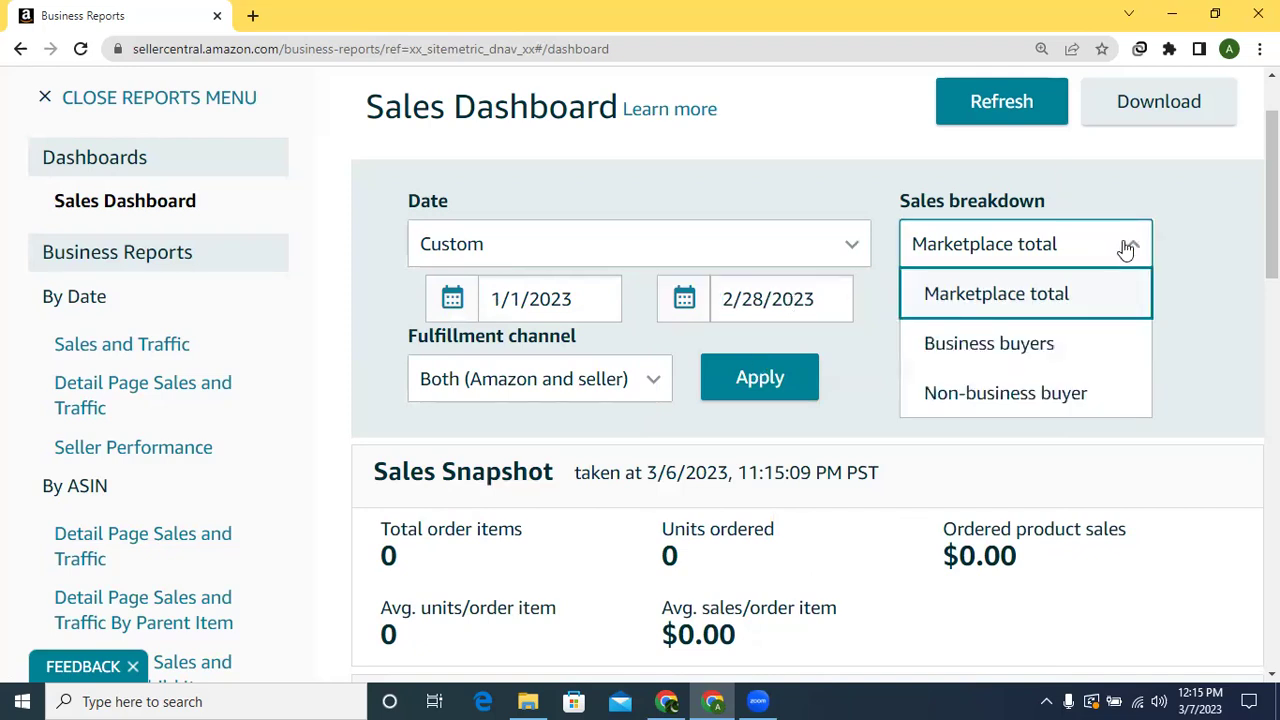
left_click(1124, 246)
left_click(641, 388)
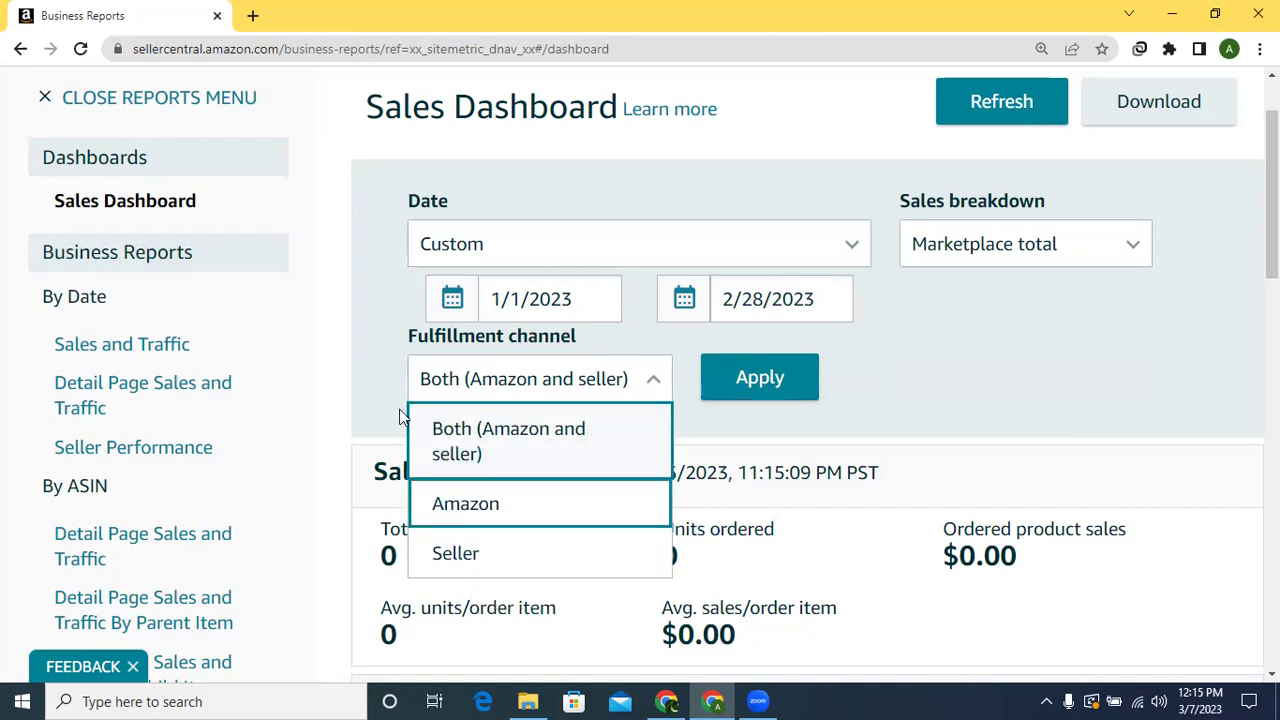
left_click(386, 380)
left_click(785, 375)
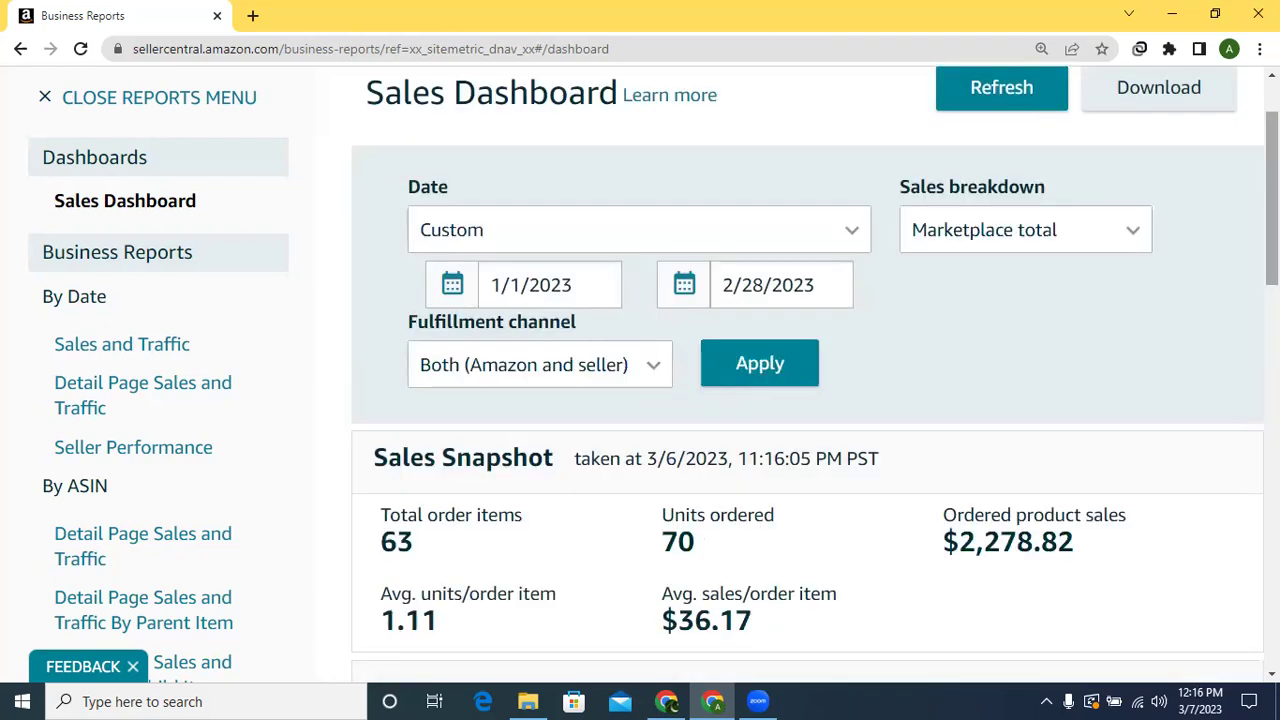
scroll(383, 390, "down", 1)
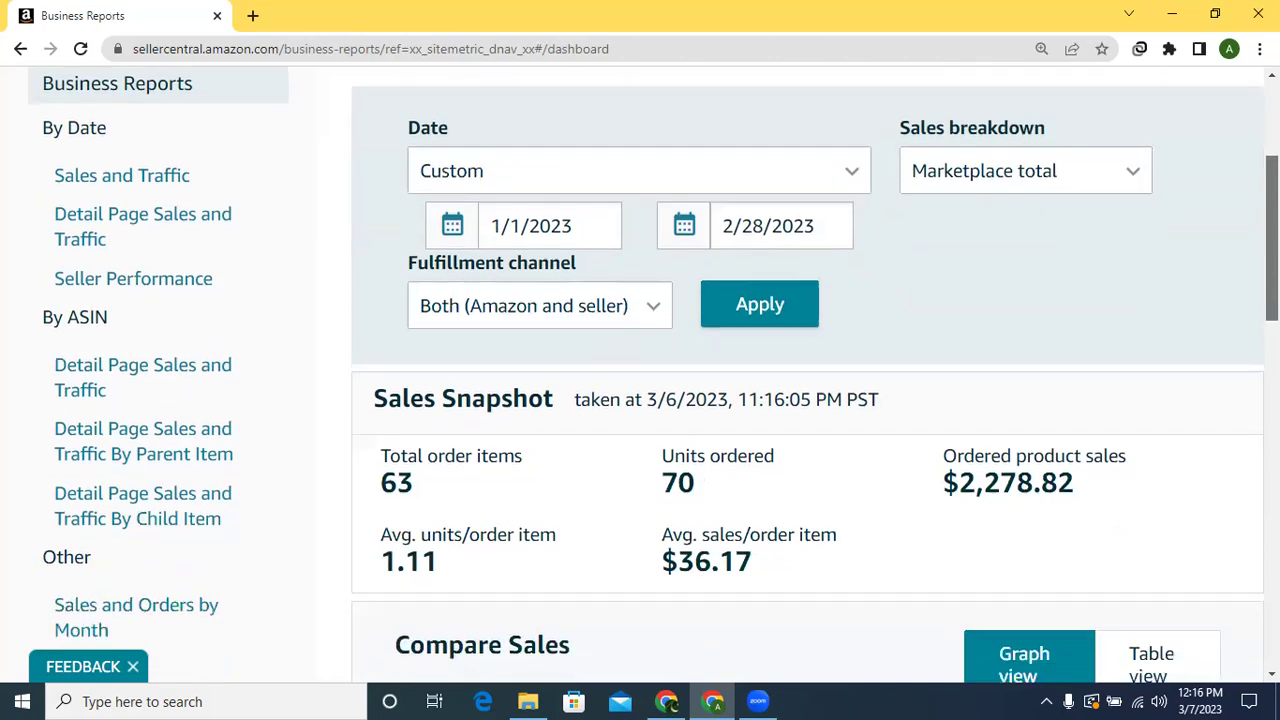
Examine the total order items, units ordered and ordered product sales in the Sales Snapshot
left_click_drag(383, 390, 412, 414)
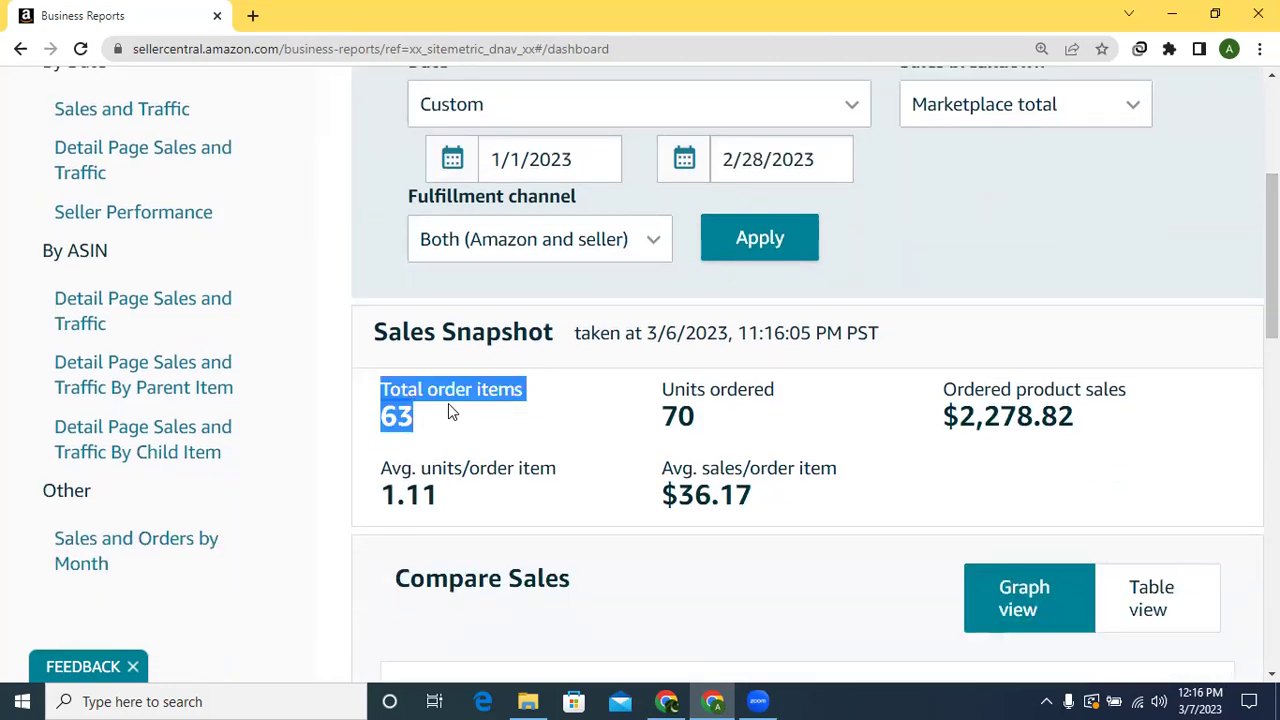
left_click_drag(658, 394, 697, 413)
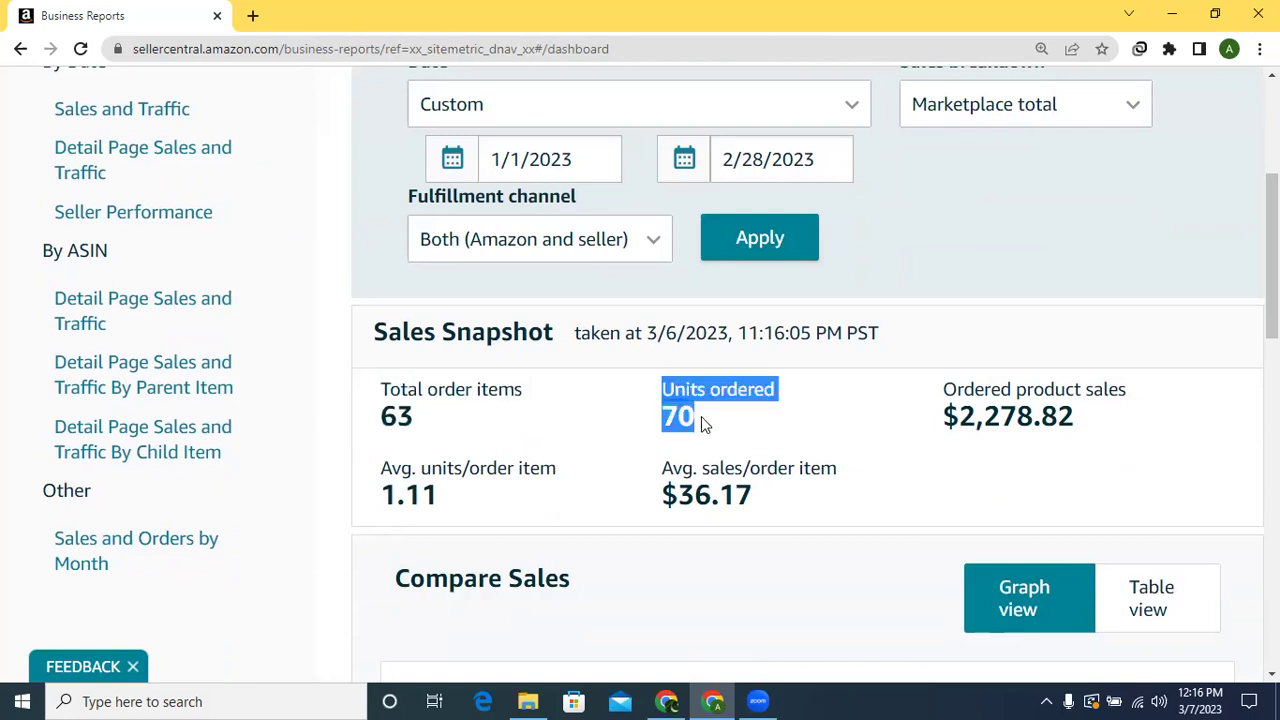
left_click_drag(945, 390, 1097, 424)
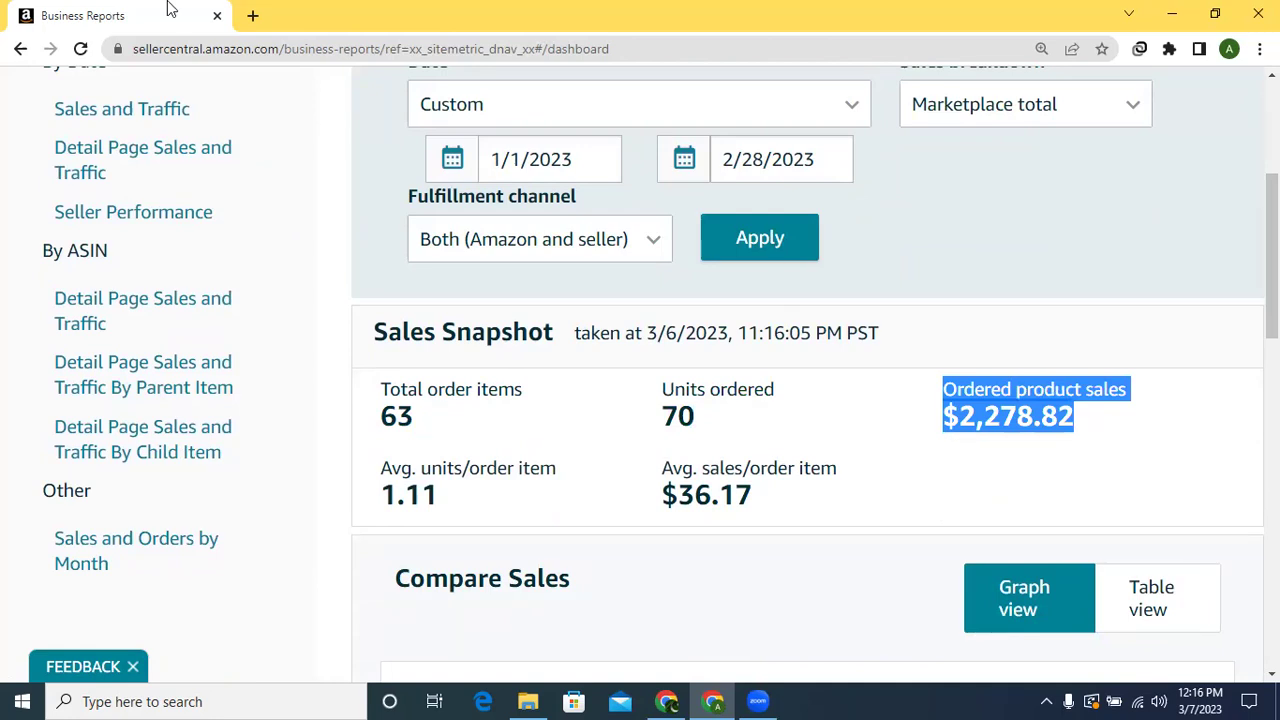
Search Google in a new browser tab for "1 dollars in rupees pakistan" and enlarge the page to 110%
left_click(253, 18)
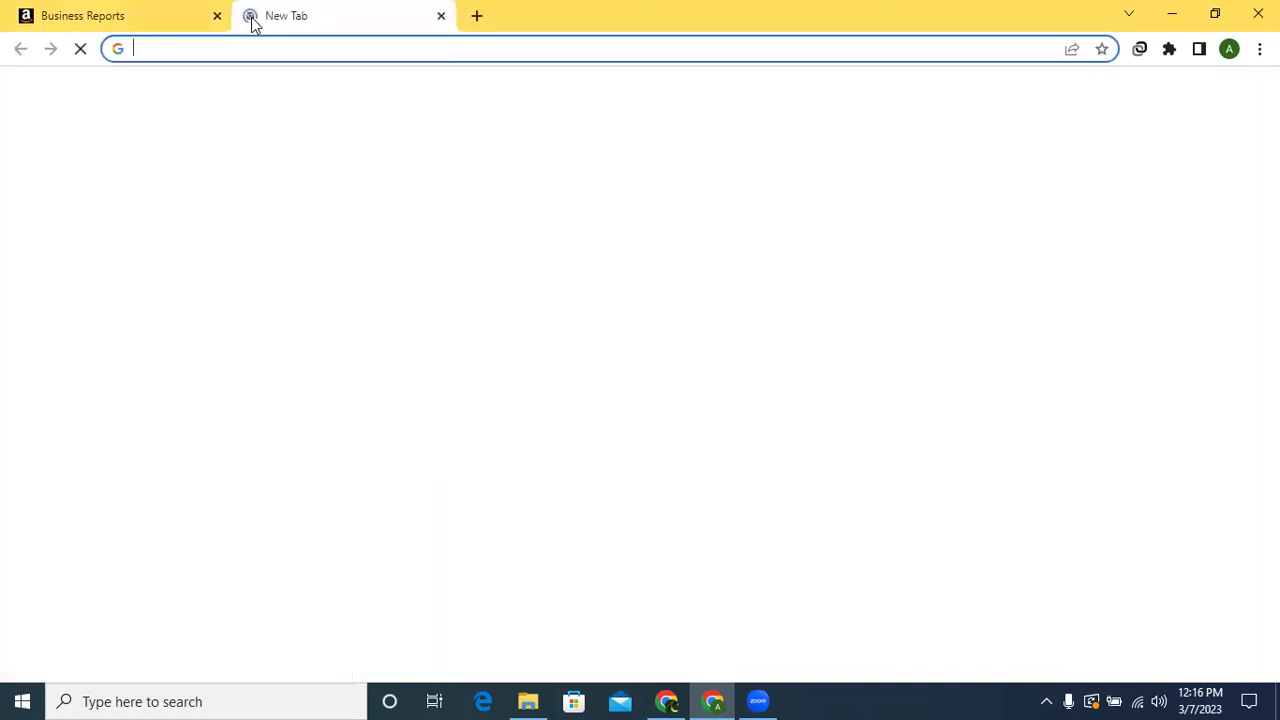
type("1")
key("Return")
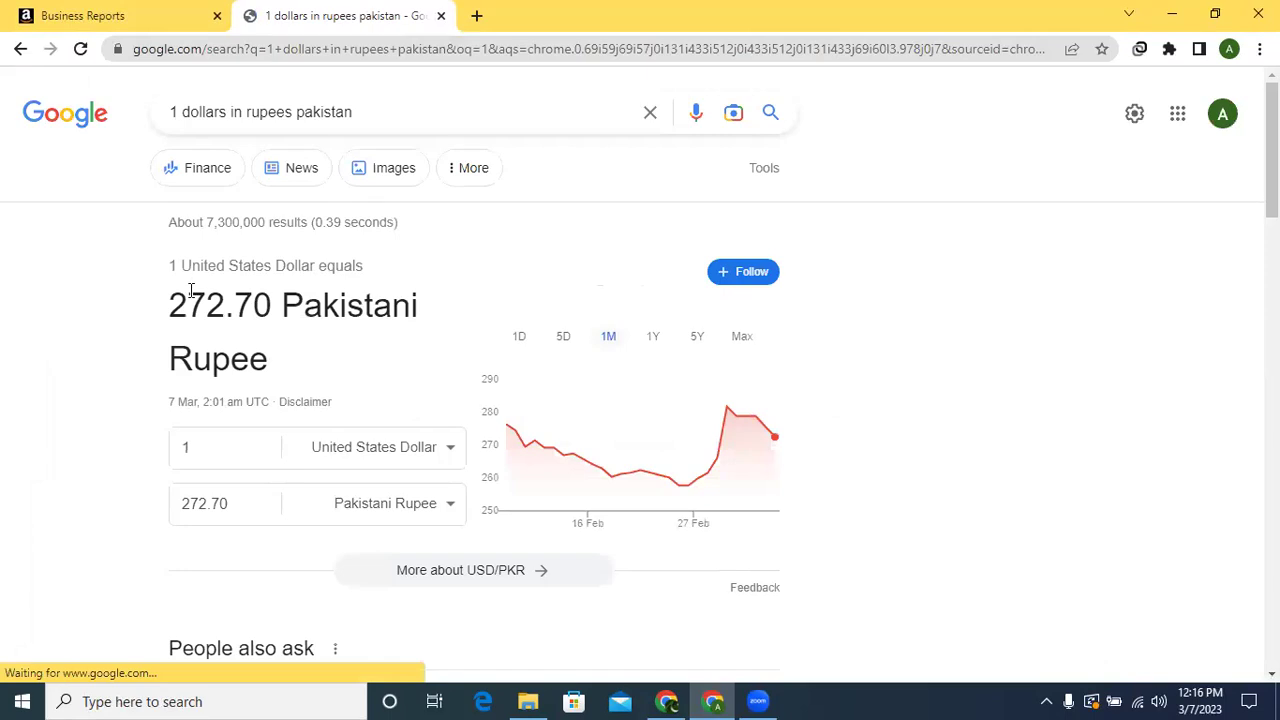
left_click(1259, 48)
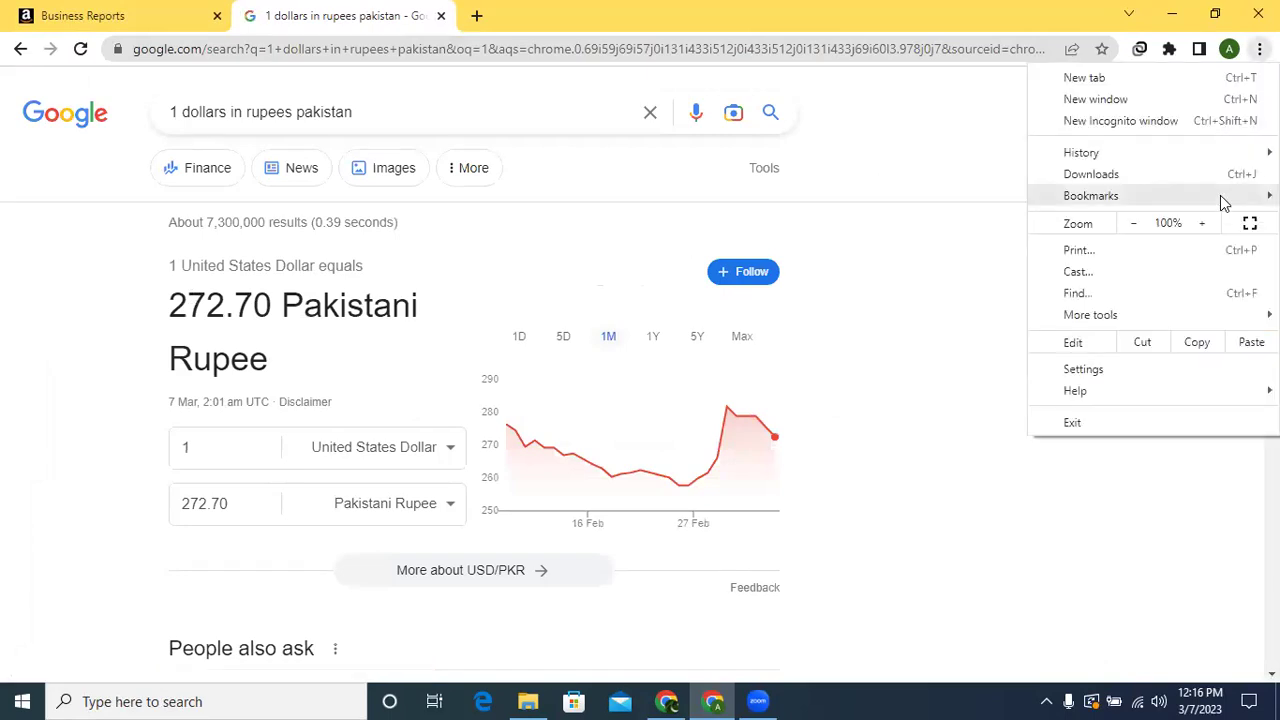
left_click(1203, 223)
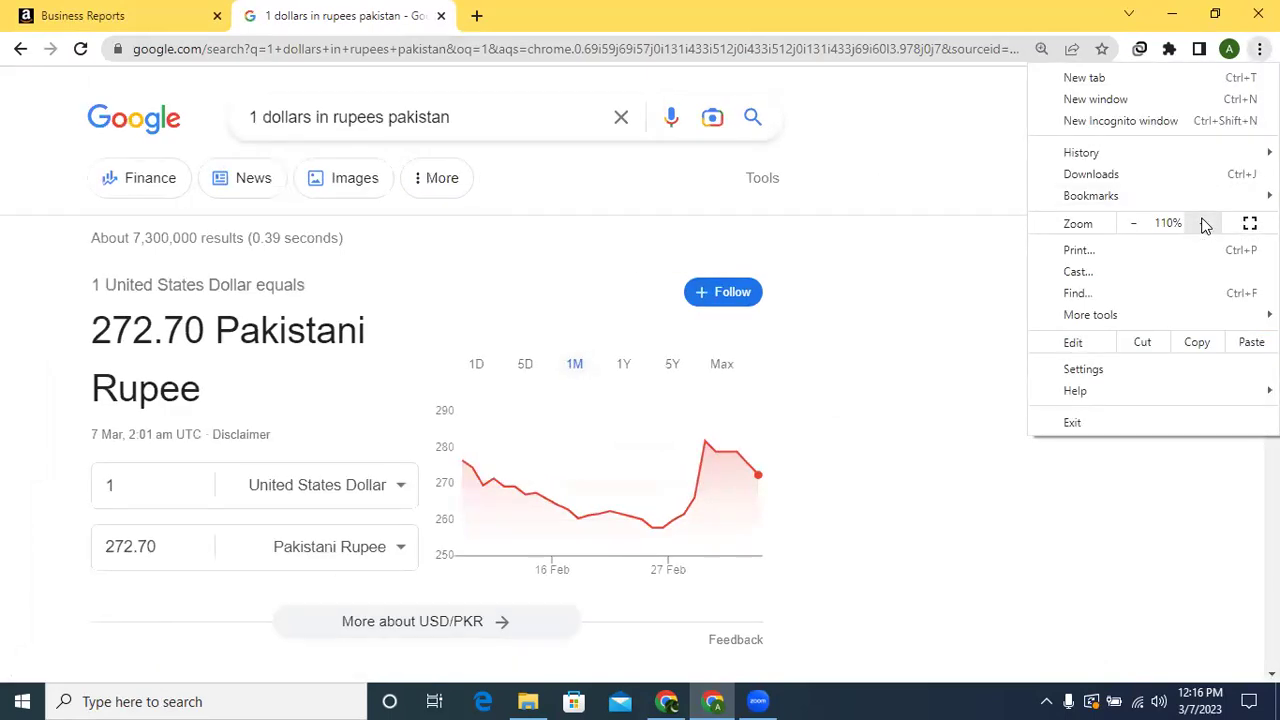
left_click(760, 252)
Convert 2278 United States Dollars to Pakistani Rupees and highlight the converted amount
left_click(125, 485)
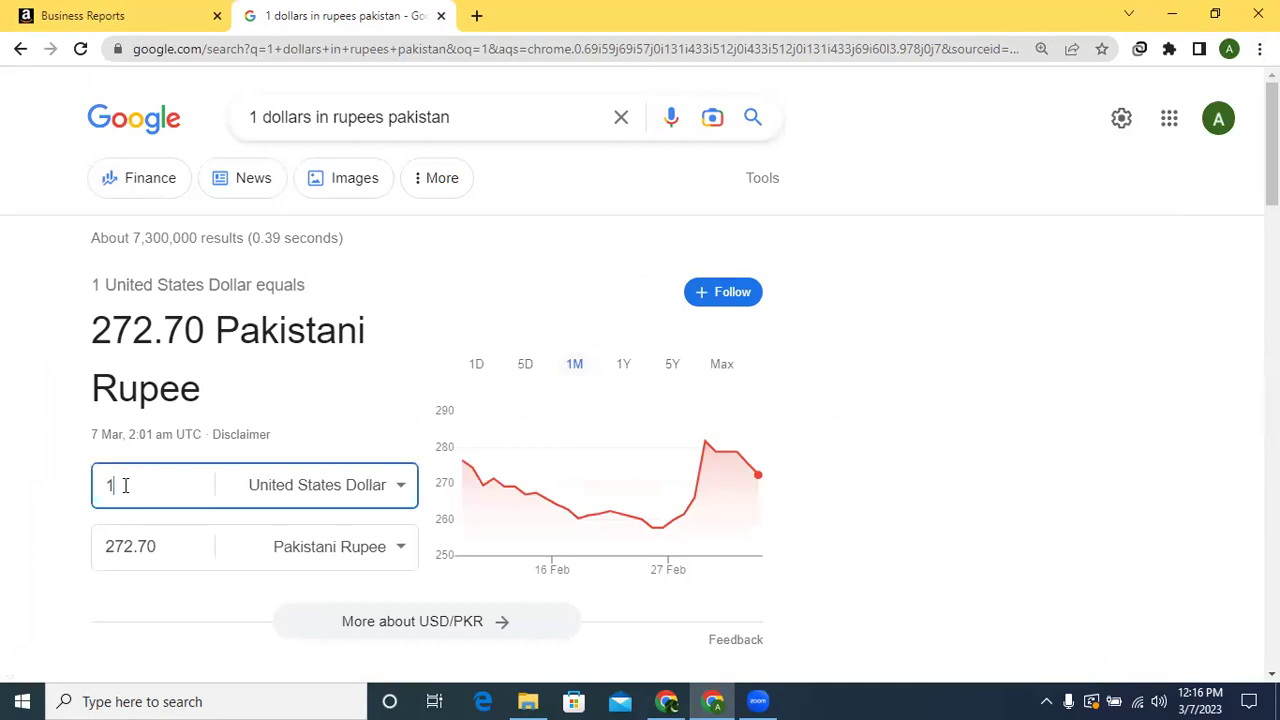
key("BackSpace")
type("2278")
left_click_drag(105, 540, 185, 546)
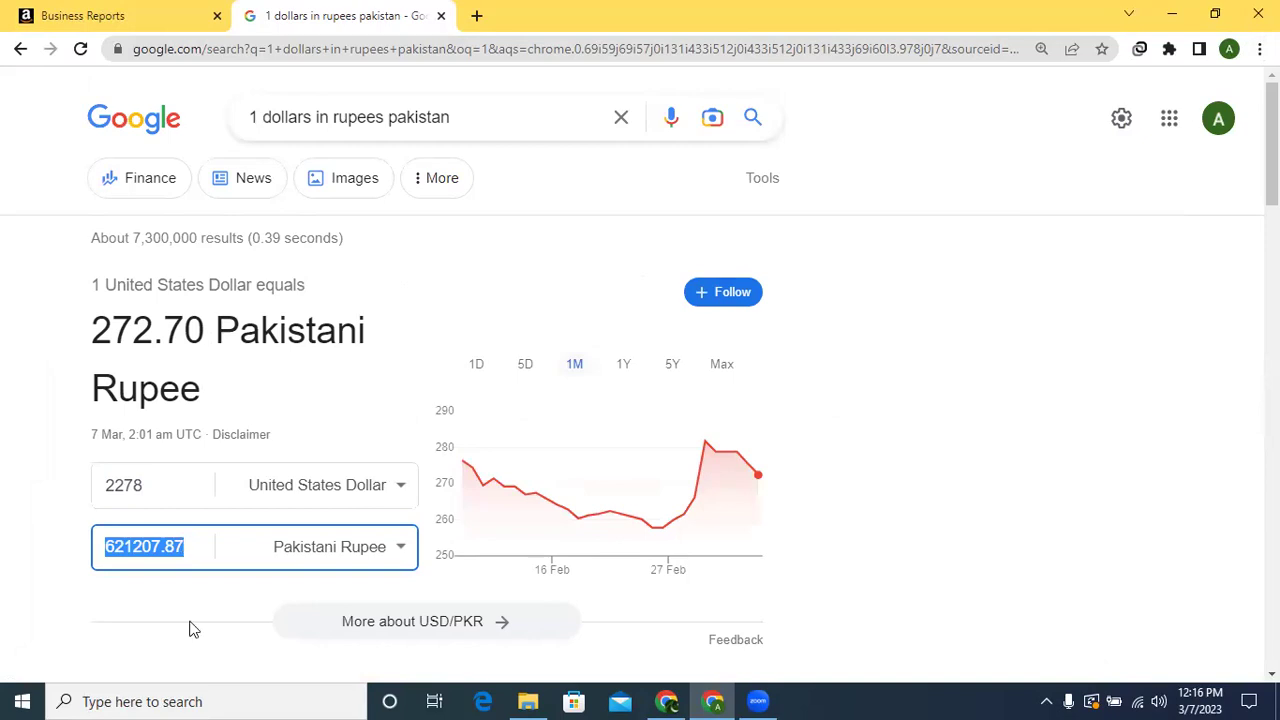
Find and open the Windows Calculator app
left_click(100, 700)
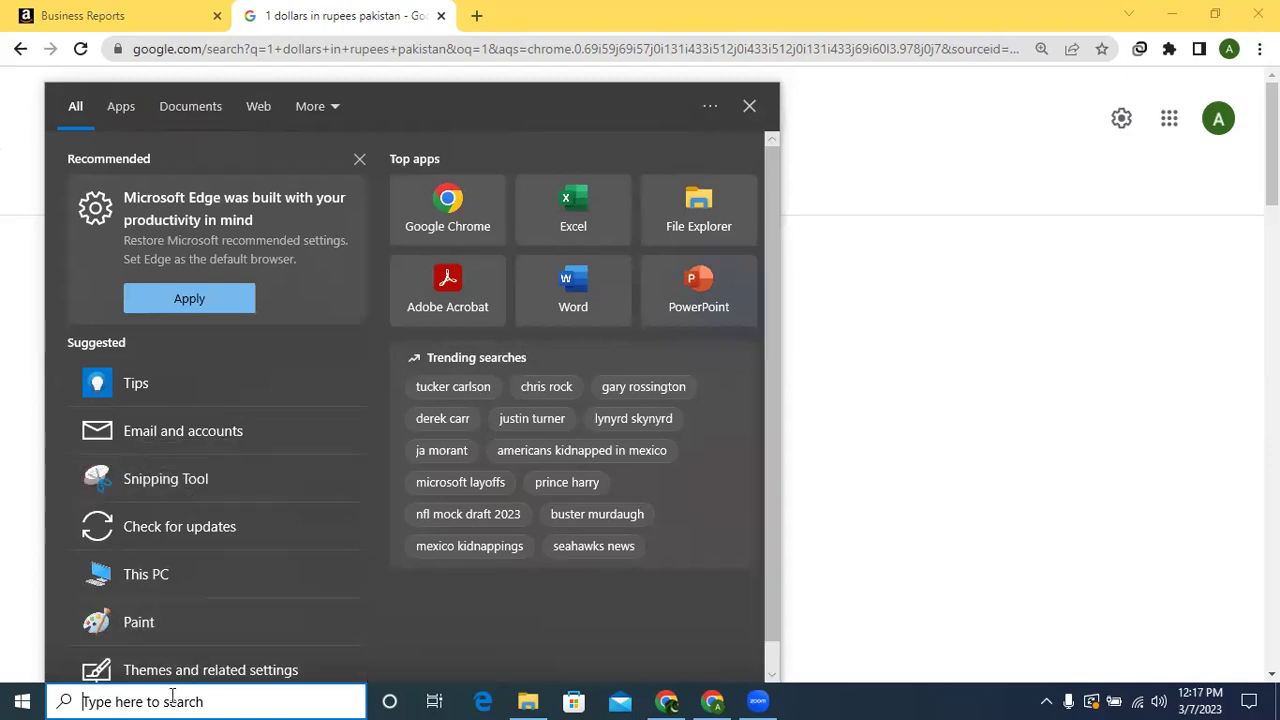
type("calcul")
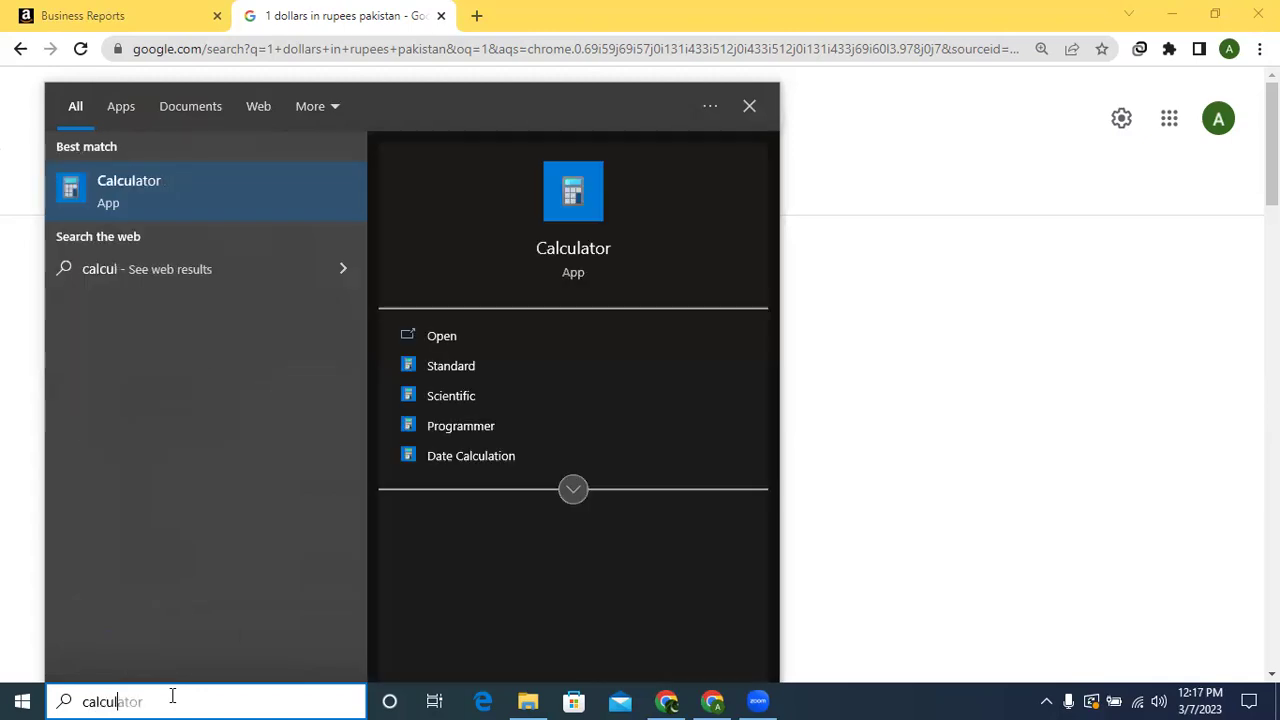
left_click(210, 180)
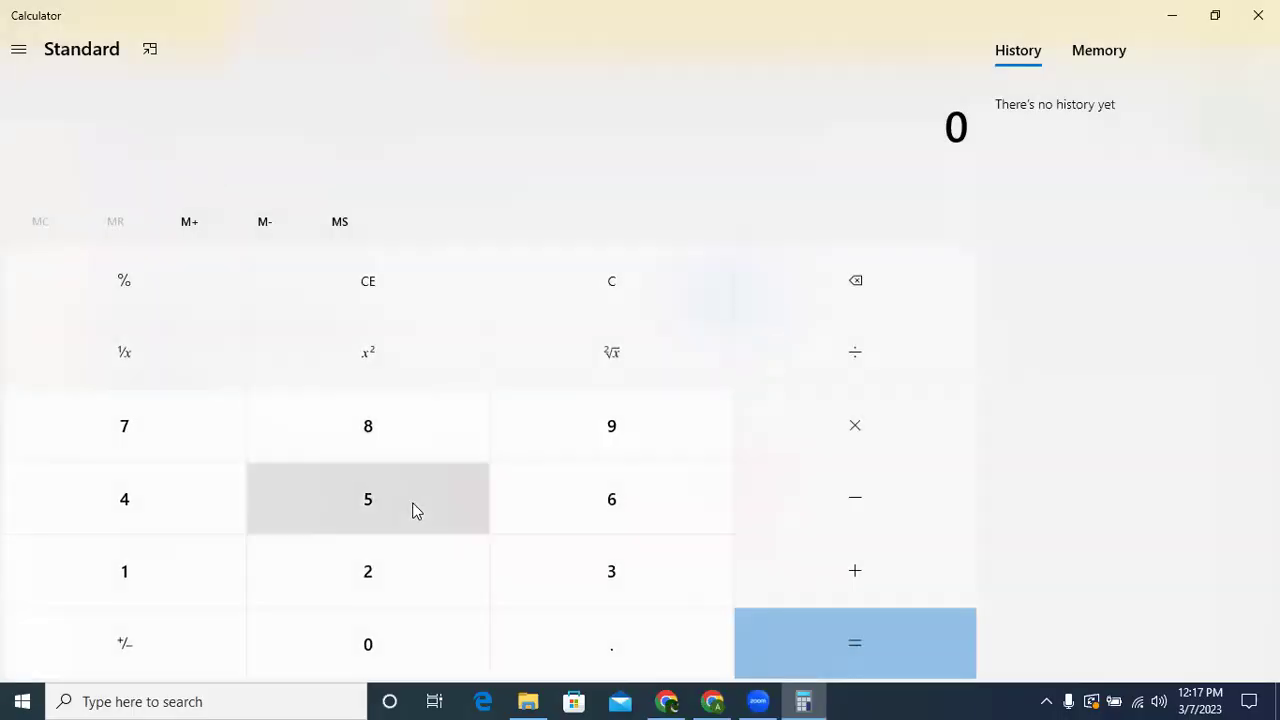
Enter the multiplication of the converted rupee amount, 621207, by 30
left_click(595, 504)
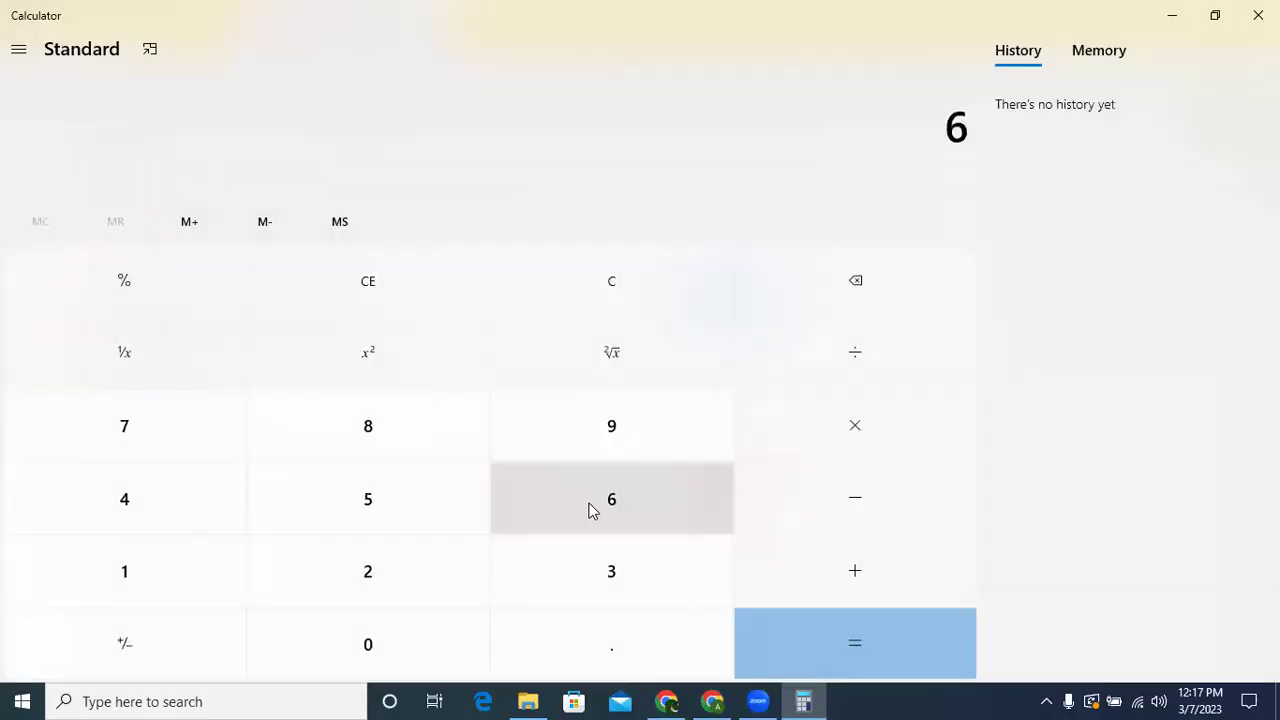
left_click(355, 588)
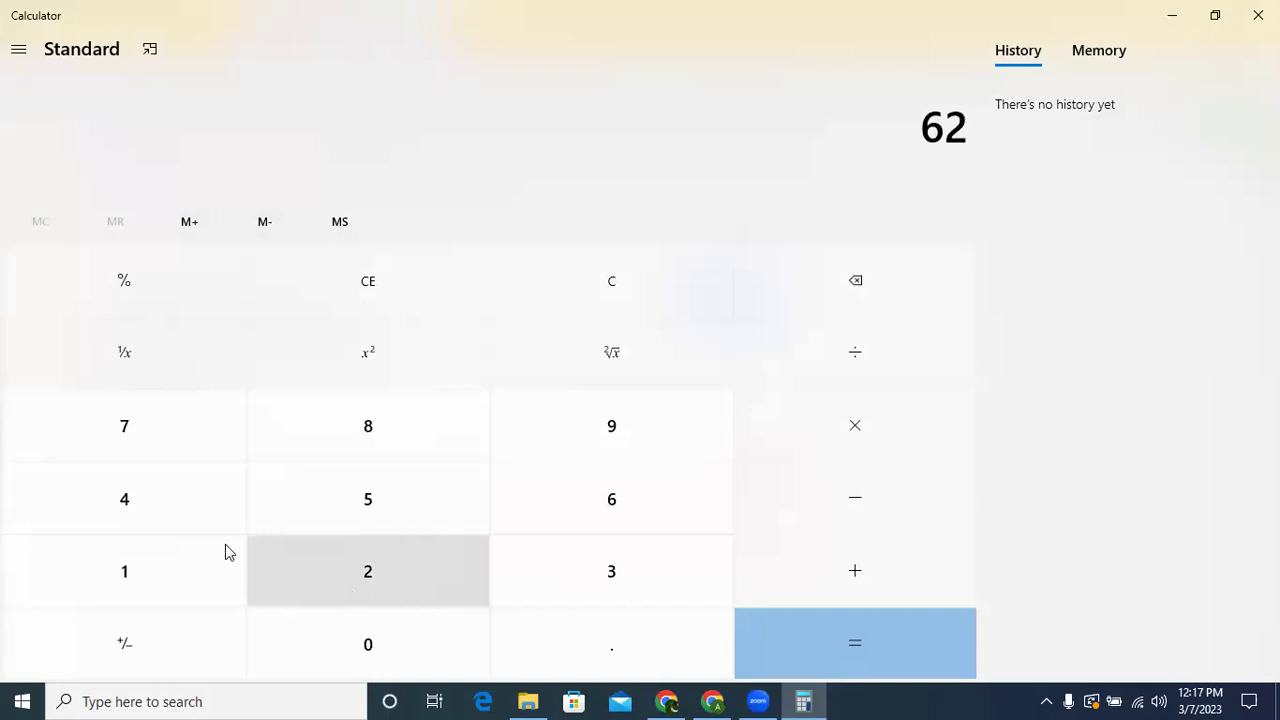
left_click(143, 579)
left_click(341, 579)
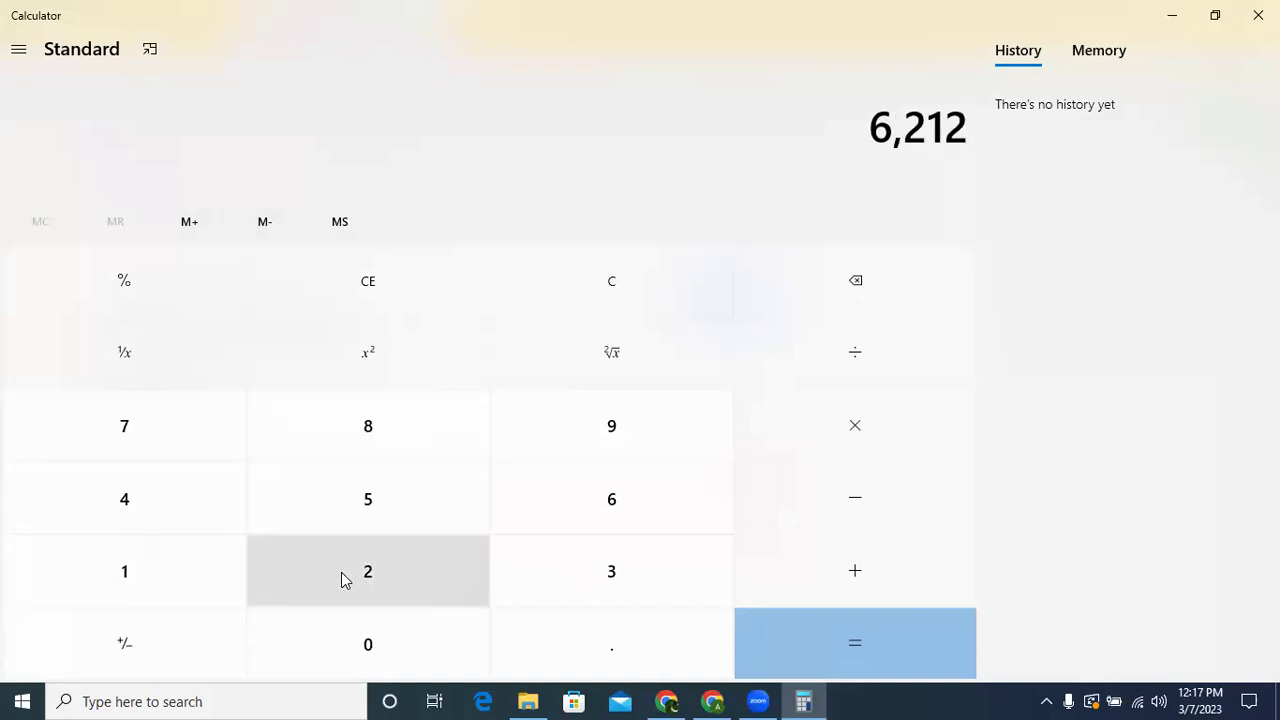
left_click(366, 648)
left_click(158, 443)
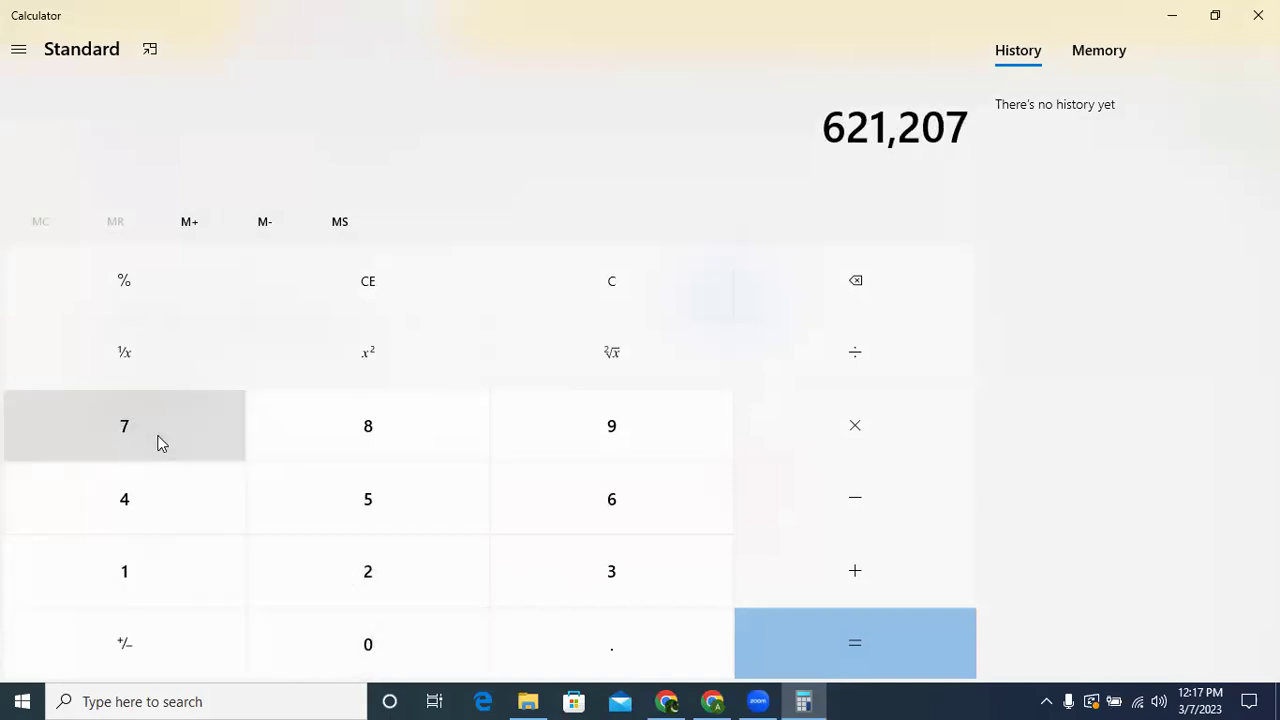
left_click(852, 429)
left_click(600, 586)
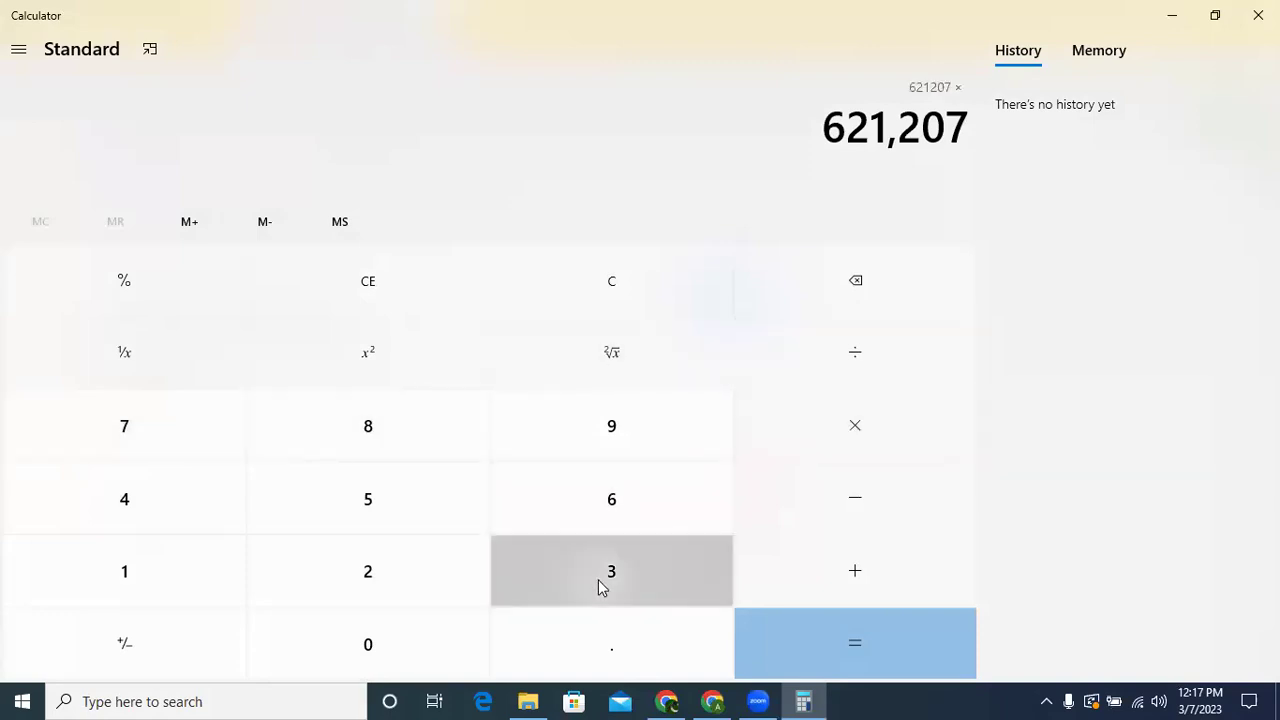
left_click(389, 657)
Divide the product by 100 to get 30% of the rupee sales, and highlight the result
left_click(885, 368)
left_click(128, 573)
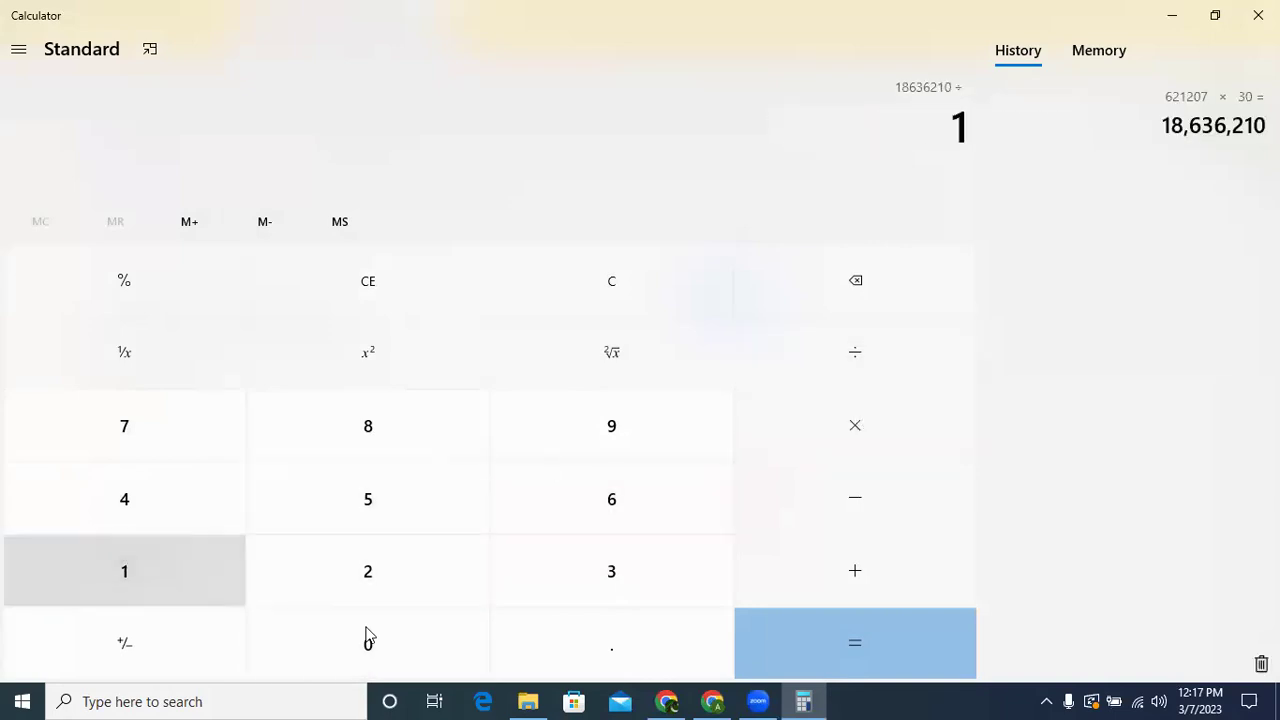
double_click(386, 643)
left_click(800, 662)
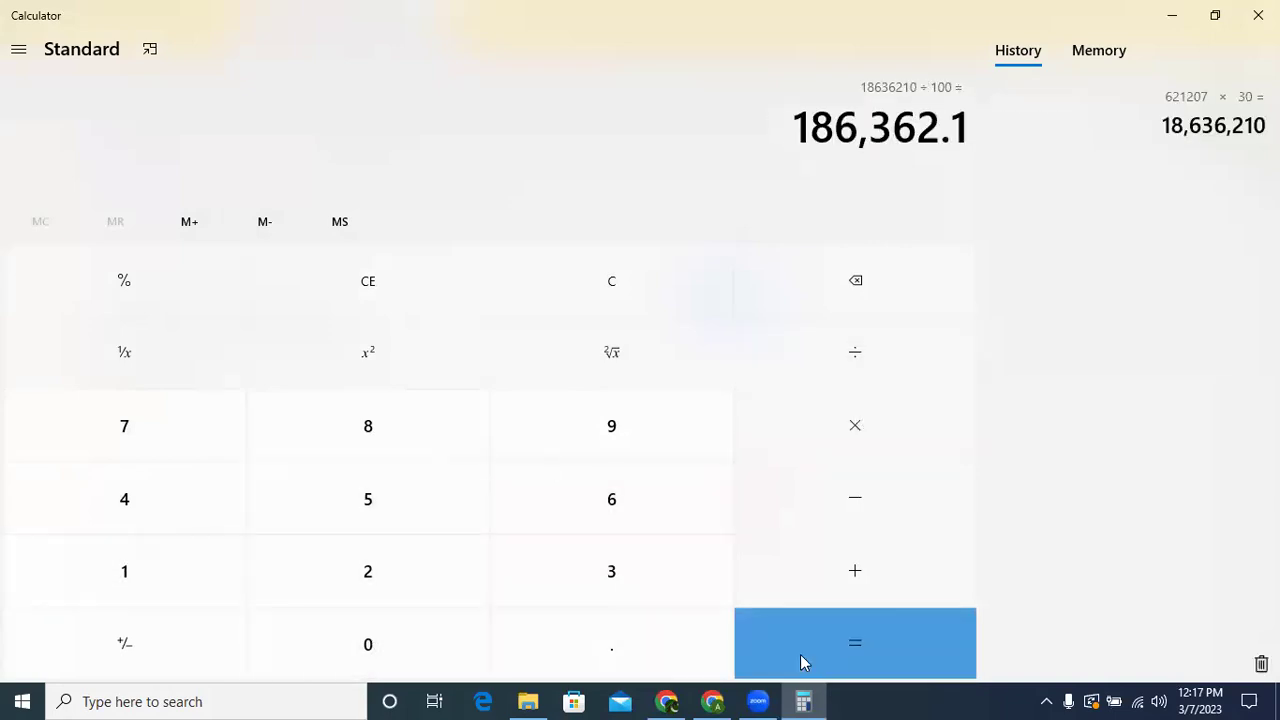
left_click_drag(794, 118, 938, 115)
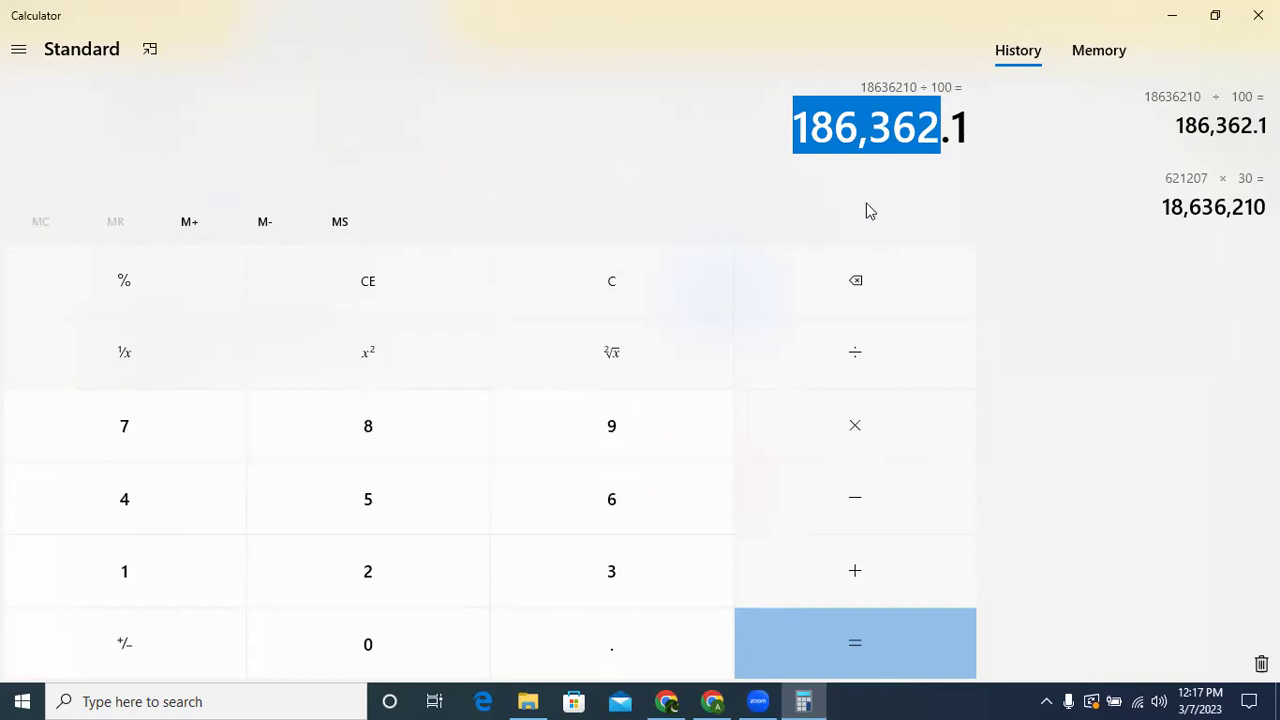
Start a new calculation that multiplies 621207 by 35
left_click(856, 275)
left_click(856, 275)
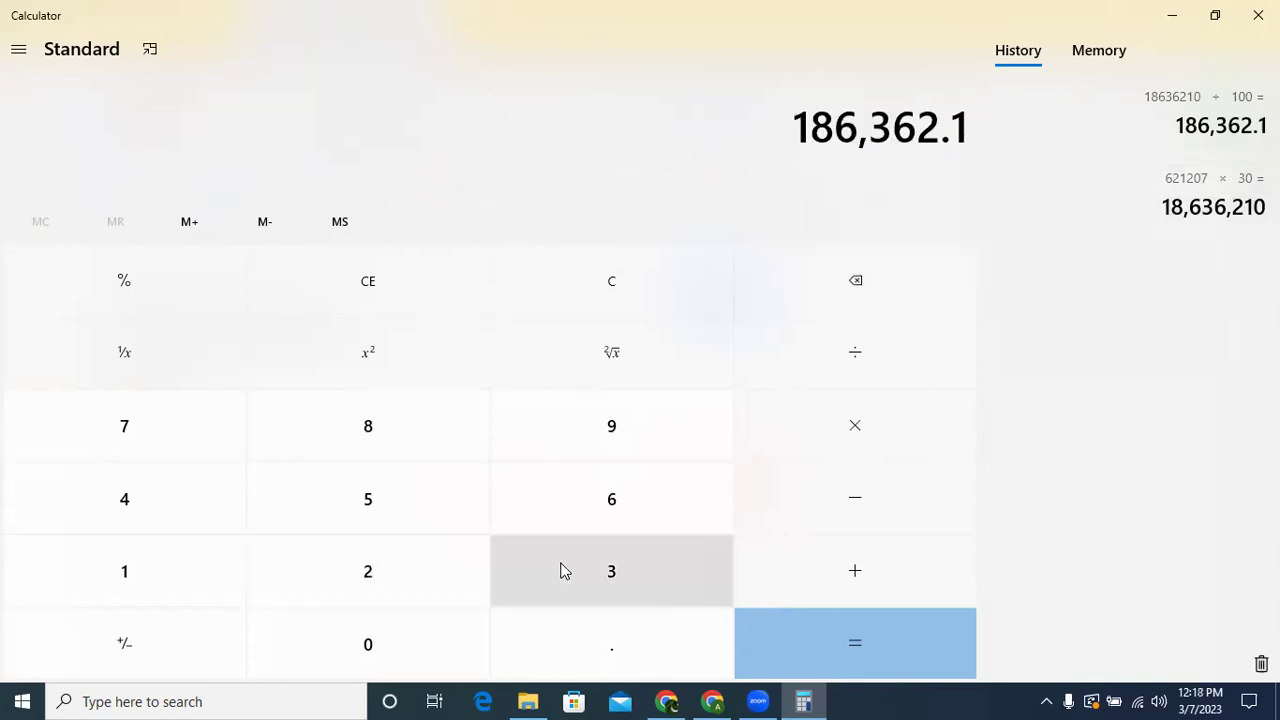
left_click(606, 508)
left_click(405, 591)
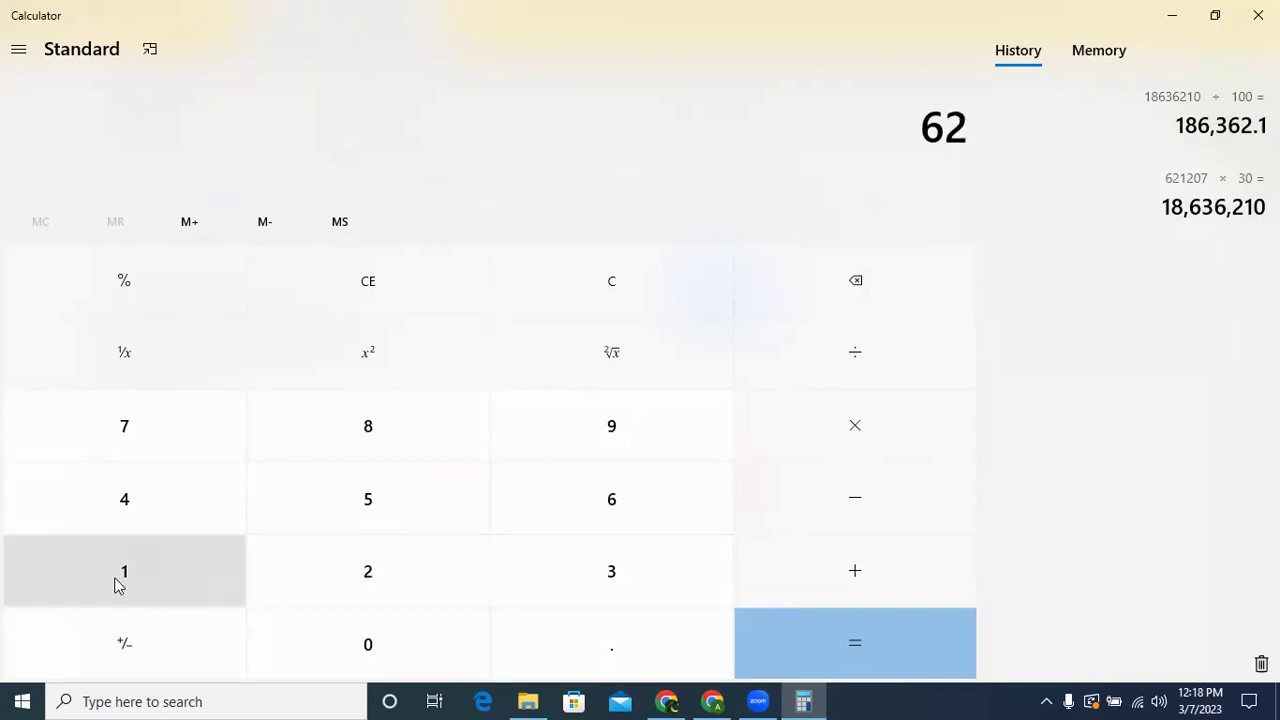
left_click(116, 584)
left_click(349, 566)
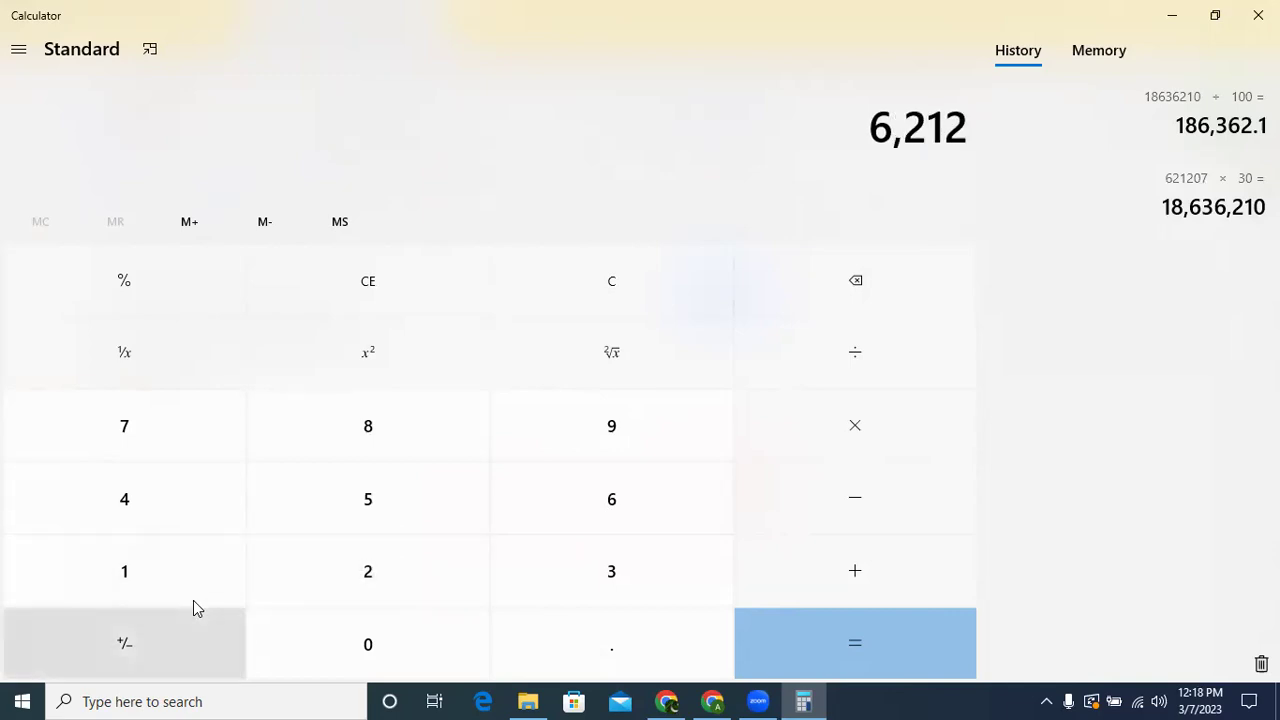
left_click(400, 645)
left_click(163, 414)
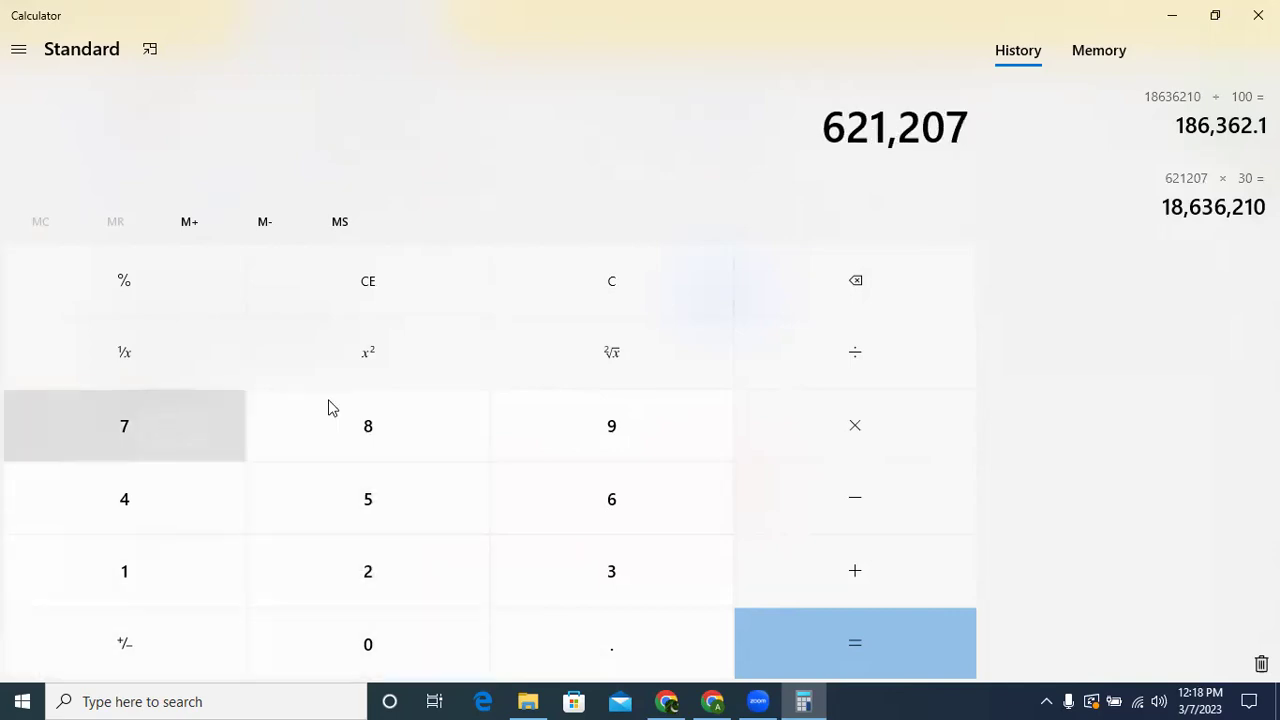
left_click(843, 417)
left_click(606, 578)
left_click(388, 487)
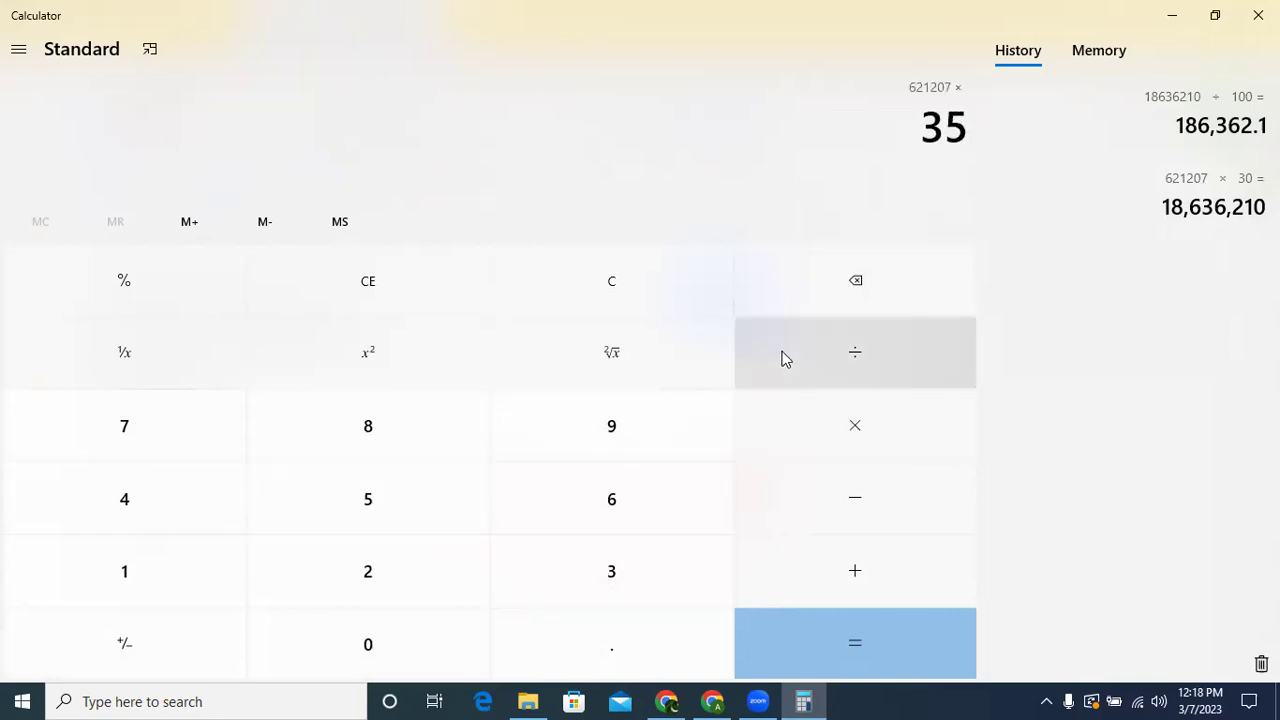
Divide the product by 100 to get 35% of the rupee sales, highlight the result and close Calculator
left_click(851, 355)
left_click(143, 586)
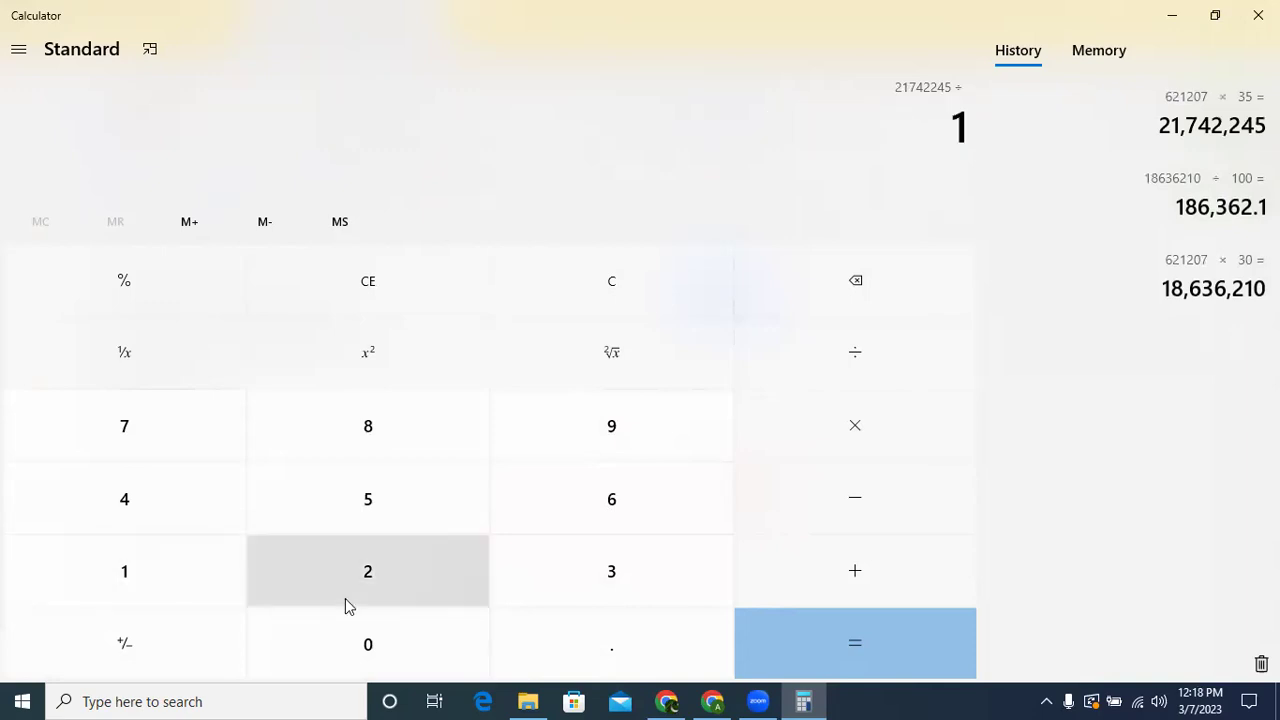
double_click(368, 630)
left_click(793, 641)
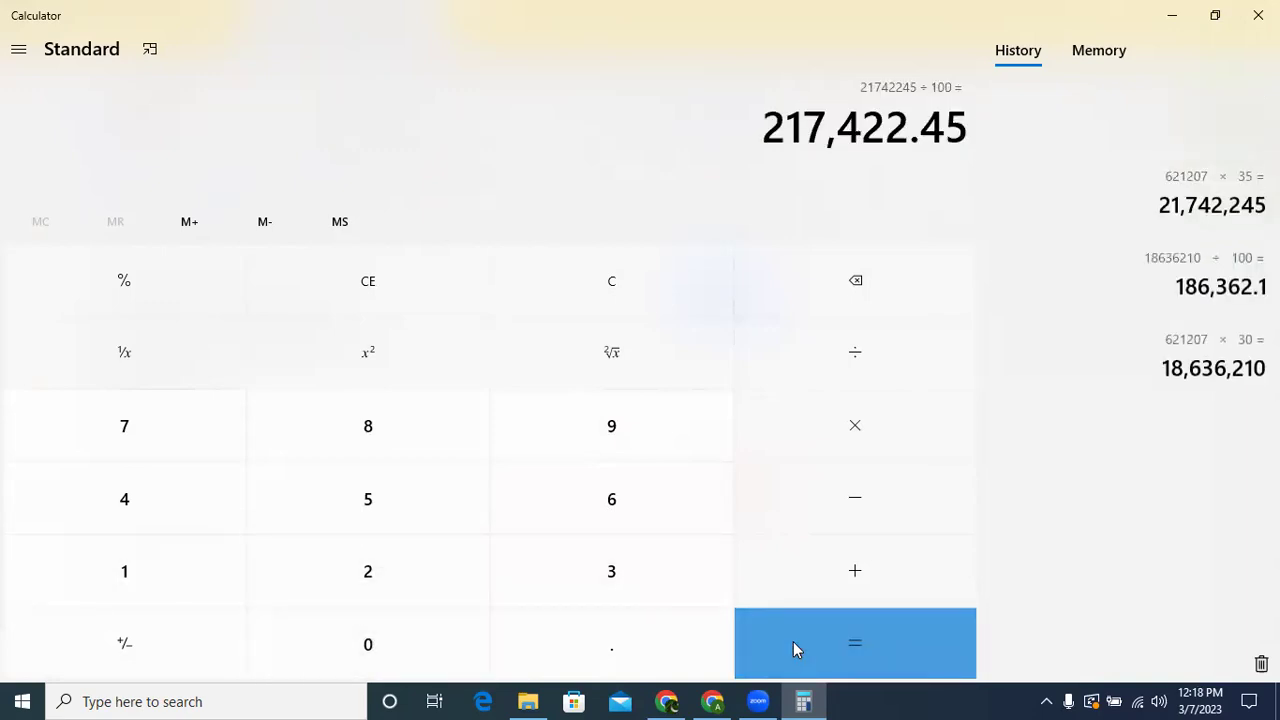
left_click_drag(767, 128, 980, 114)
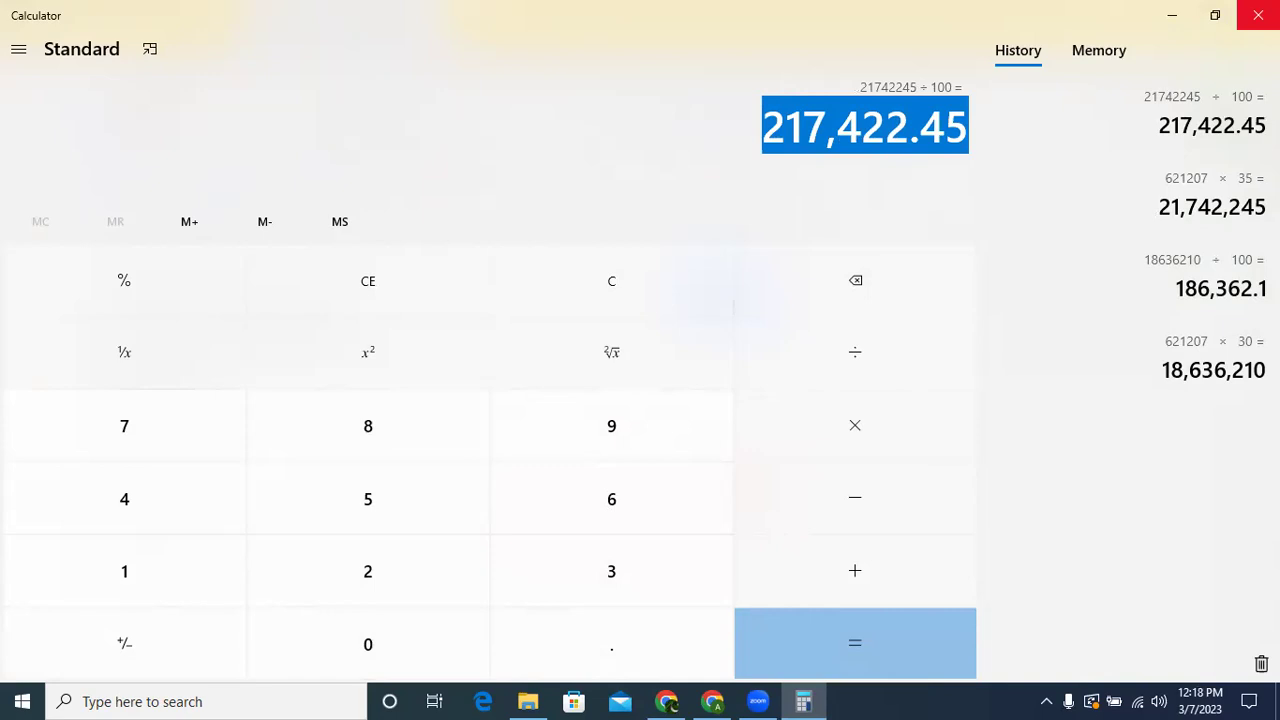
left_click(1258, 15)
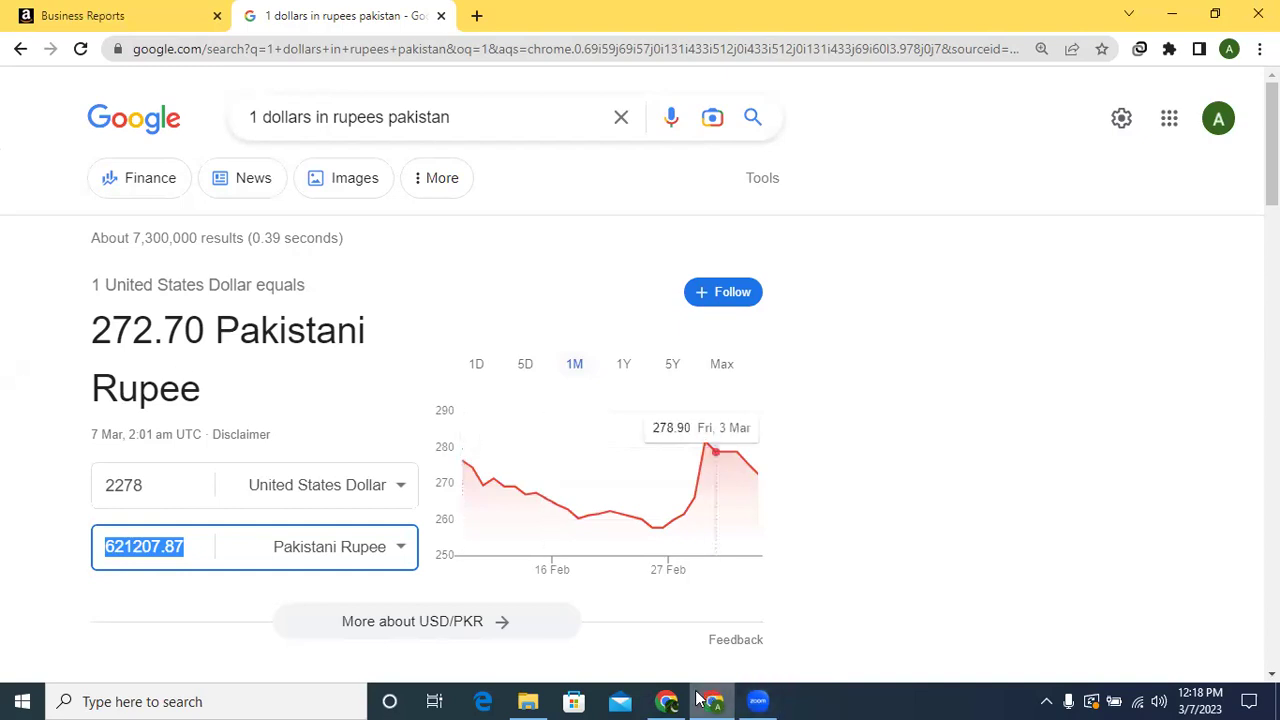
Return to the Business Reports page and review the total order items and units ordered in the Sales Snapshot
left_click(86, 22)
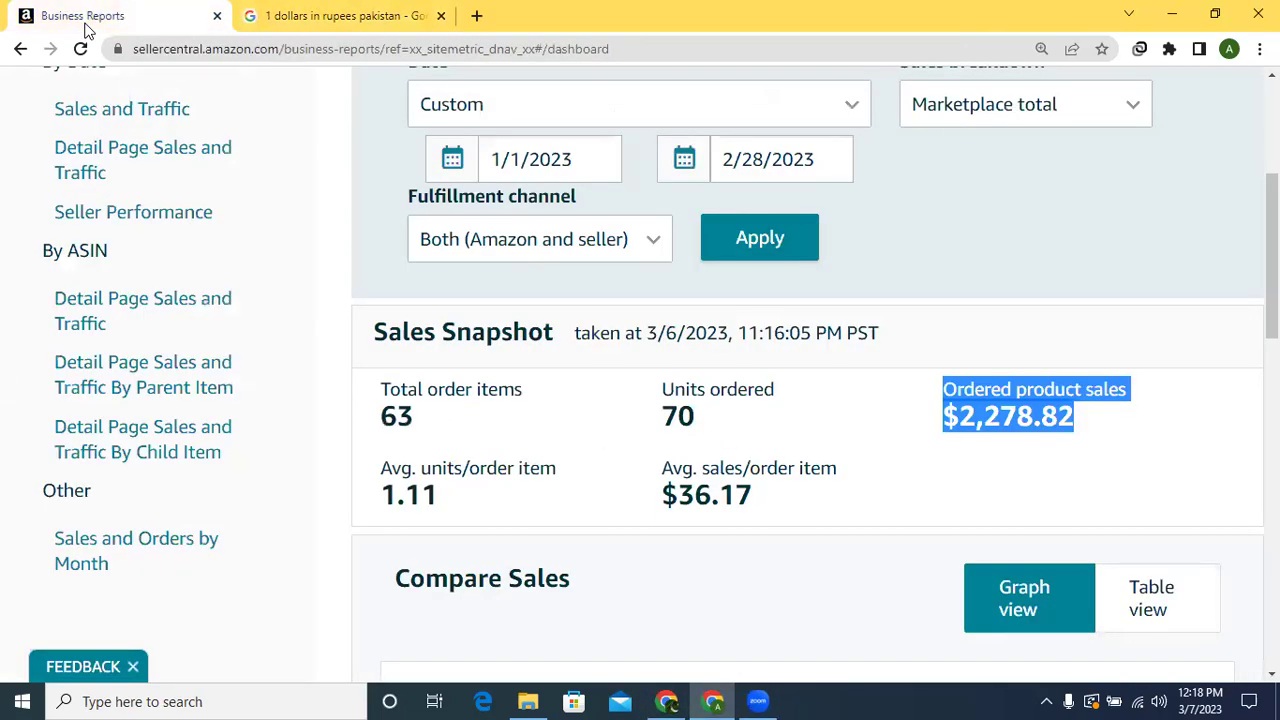
mouse_move(1273, 228)
left_mouse_down()
mouse_move(1273, 186)
mouse_move(1273, 233)
left_mouse_up()
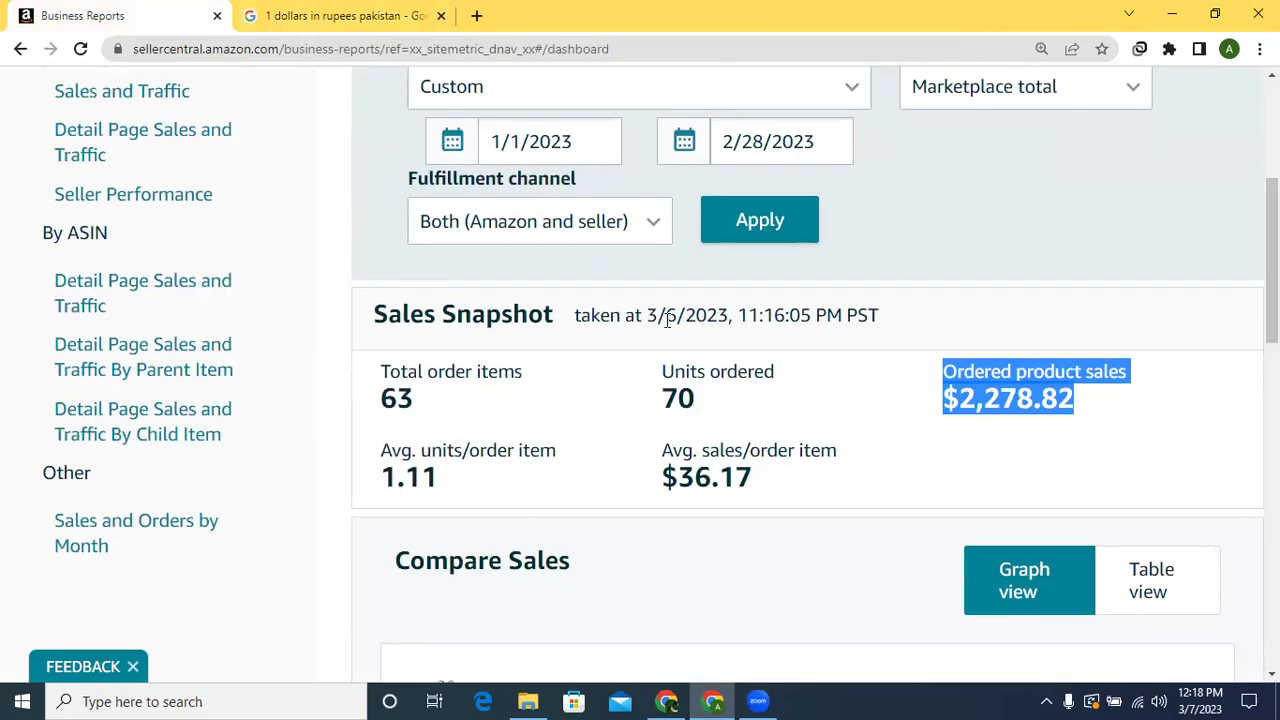
left_click(474, 375)
left_click_drag(474, 375, 737, 420)
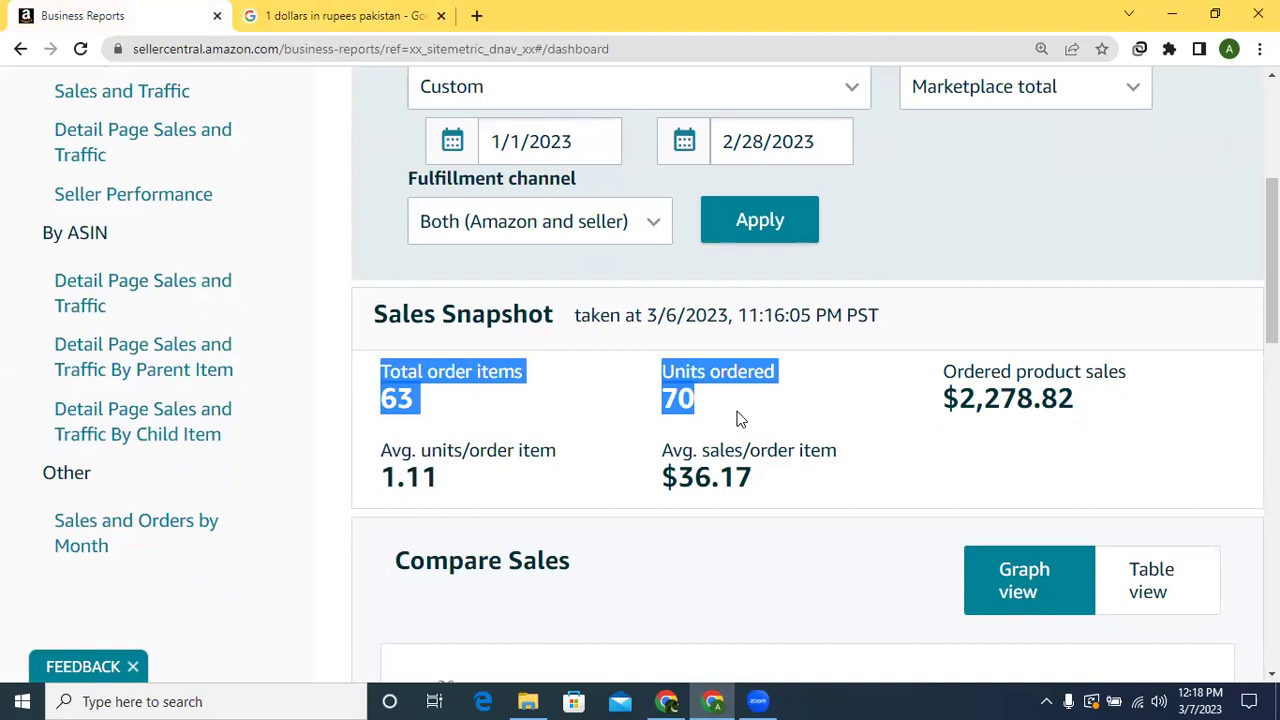
scroll(1272, 260, "up", 1)
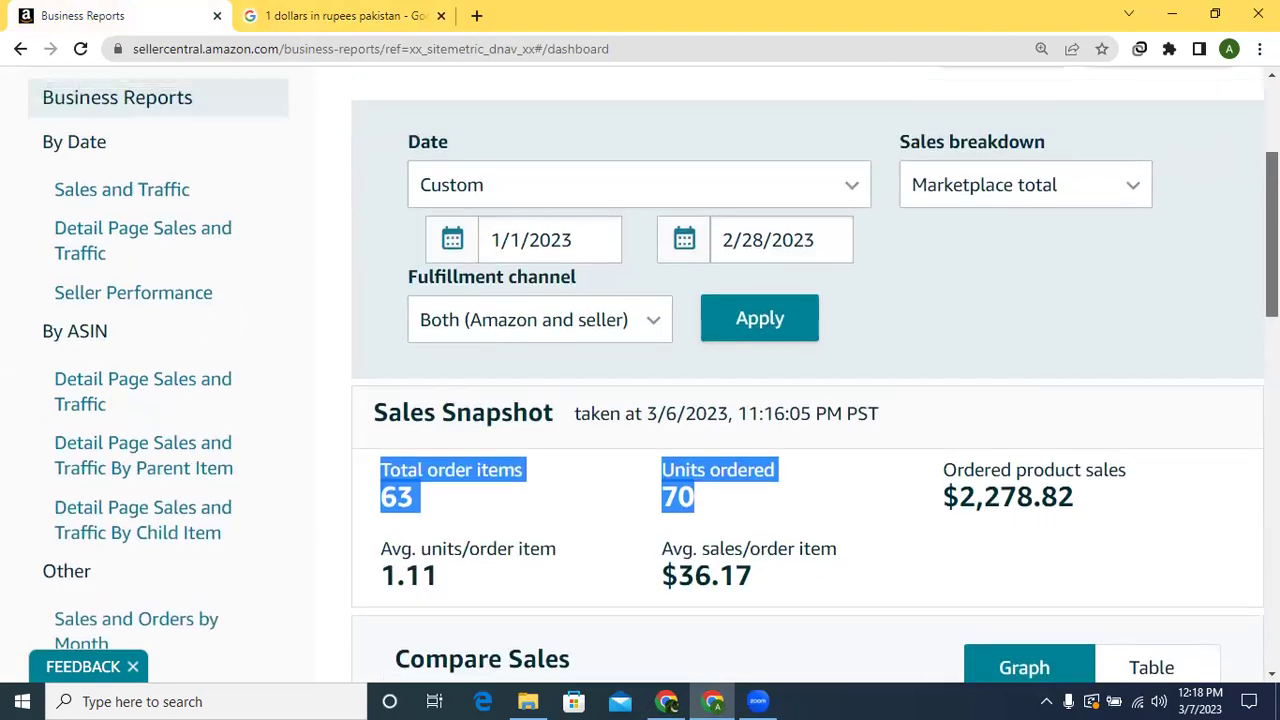
Reload the sales dashboard and choose a custom date range starting on 1/1/2023
left_click(81, 52)
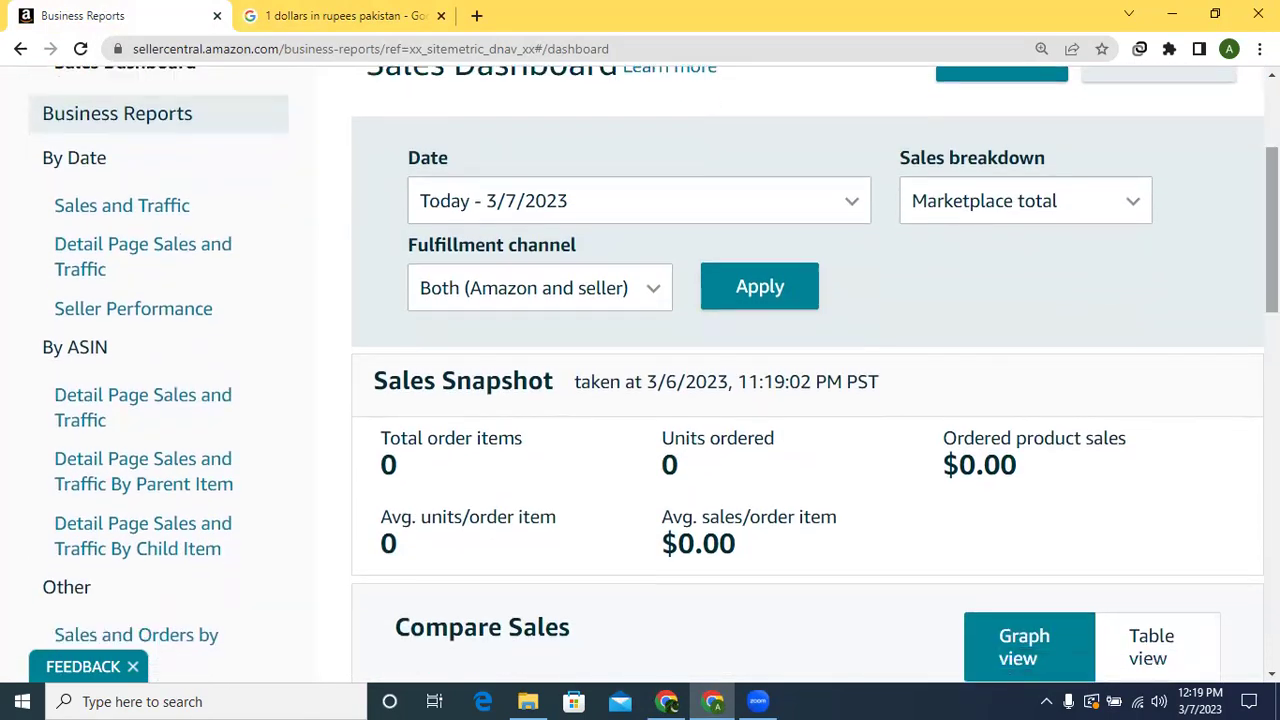
left_click(851, 203)
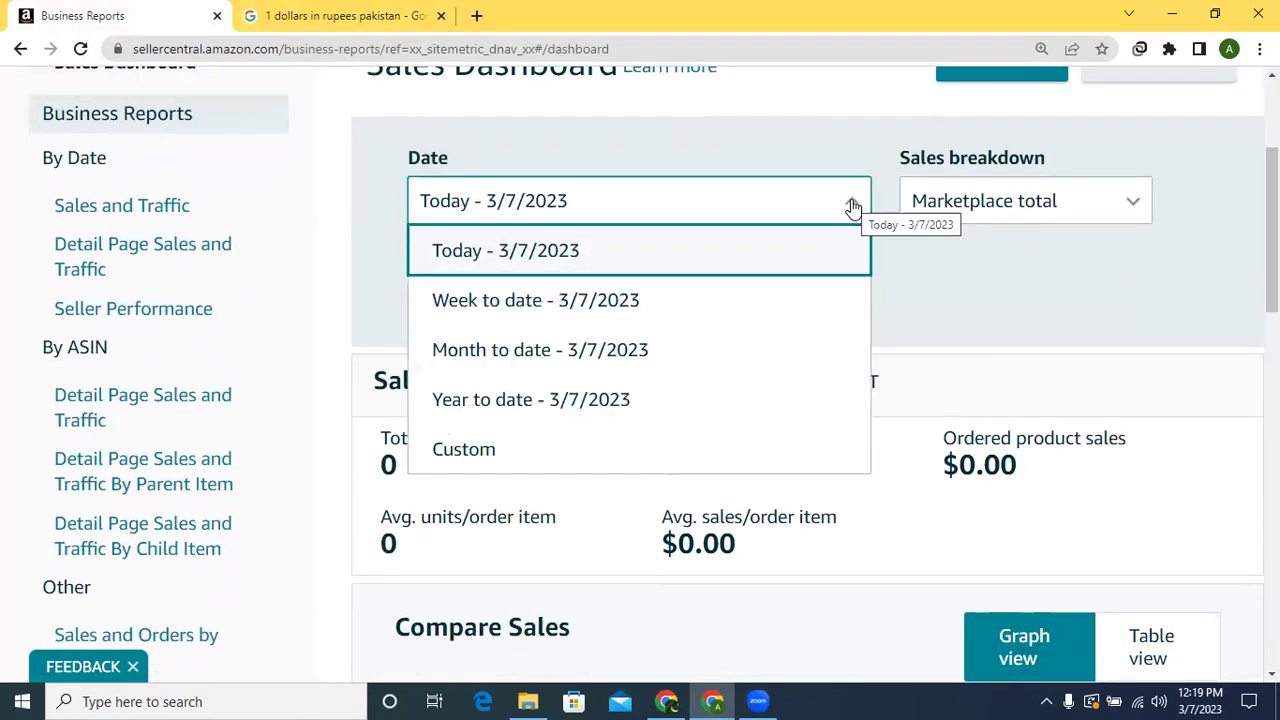
left_click(452, 449)
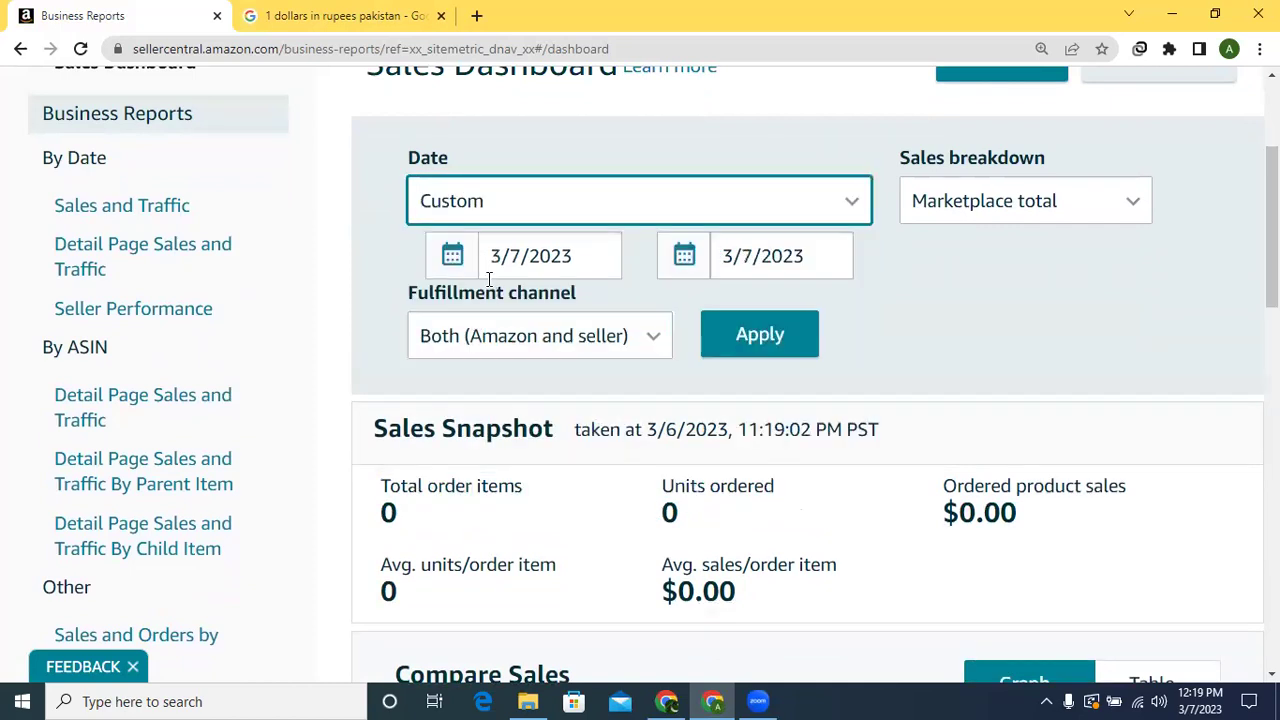
left_click(503, 254)
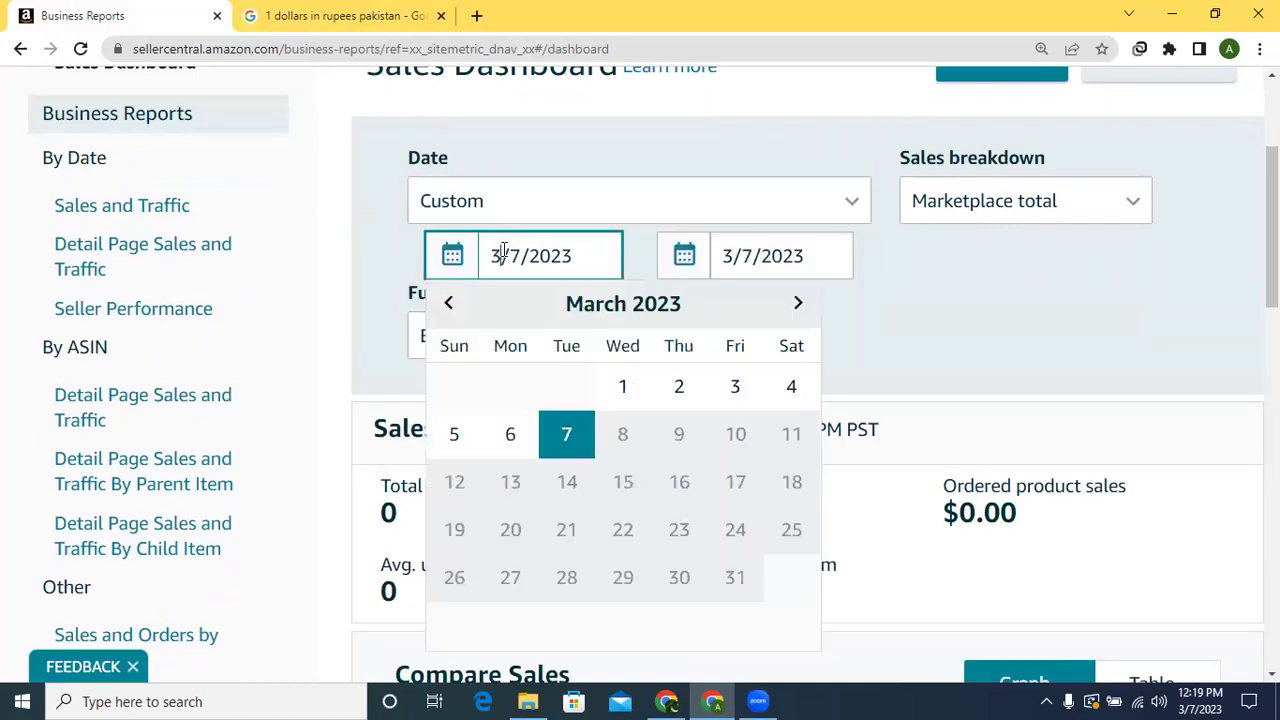
left_click(449, 304)
left_click(449, 304)
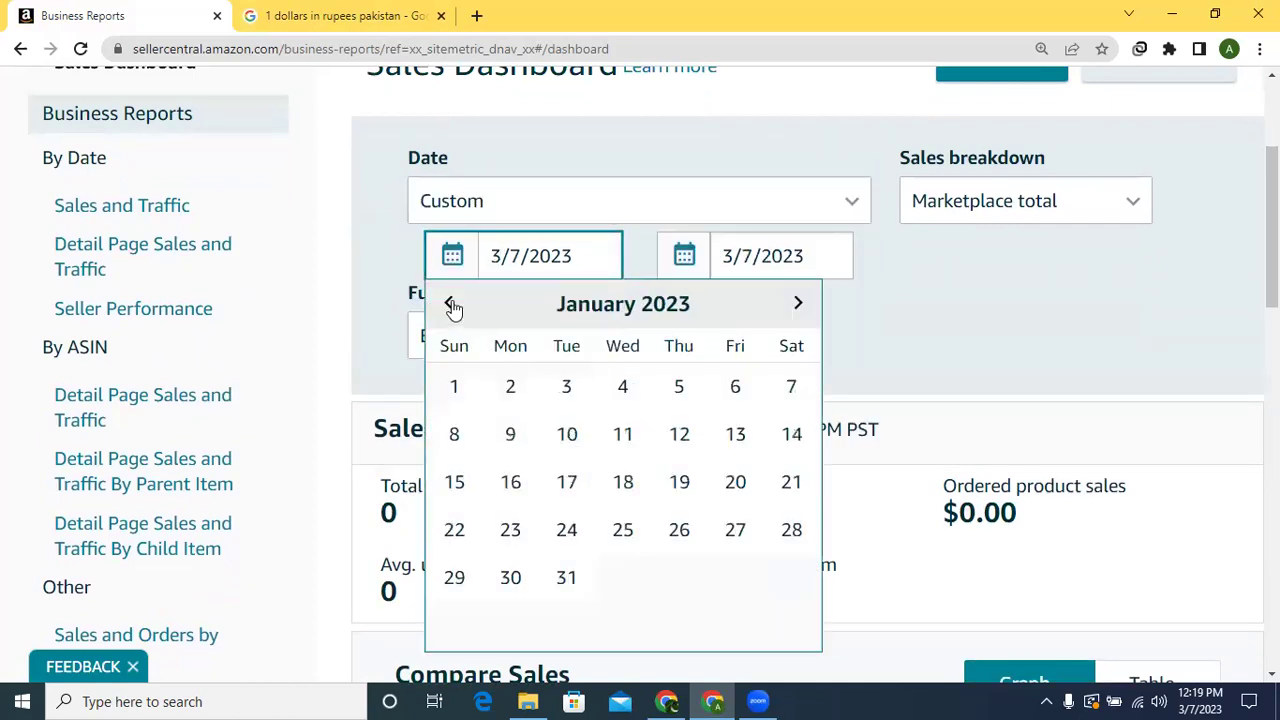
left_click(454, 388)
Set the end of the custom date range to 2/28/2023 and apply it to the dashboard
left_click(753, 257)
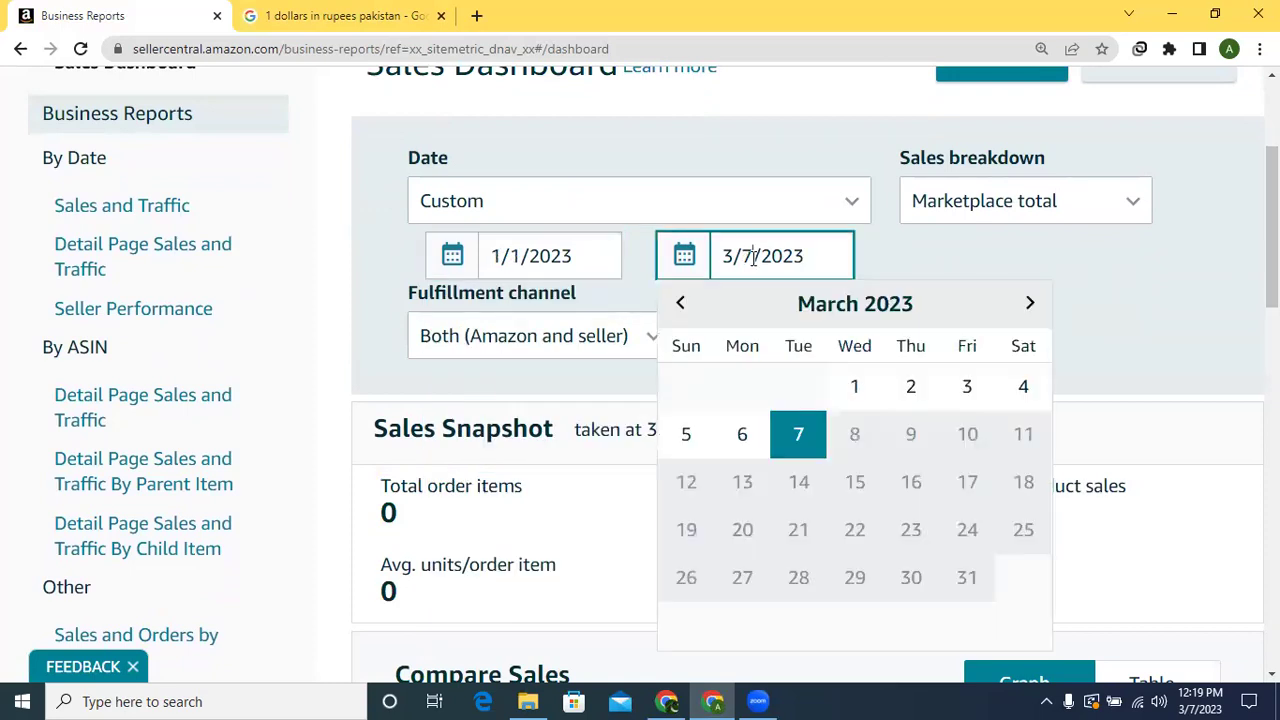
left_click(680, 304)
left_click(800, 580)
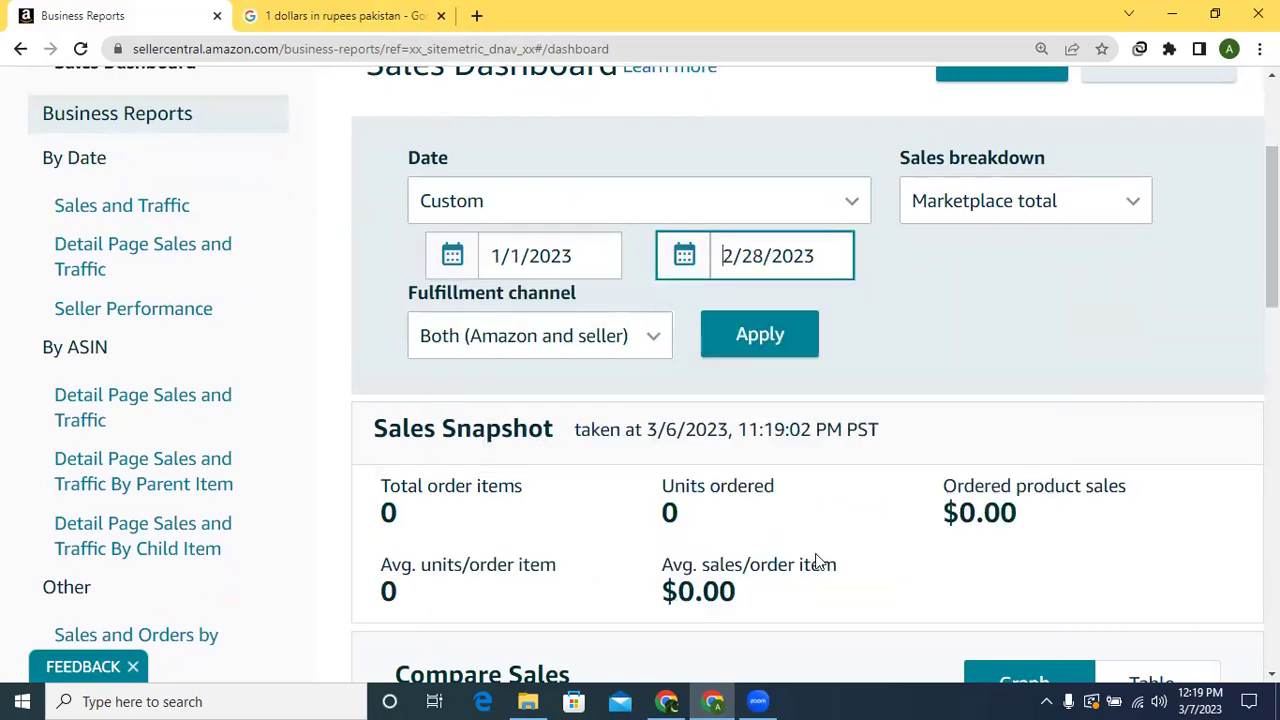
left_click(791, 349)
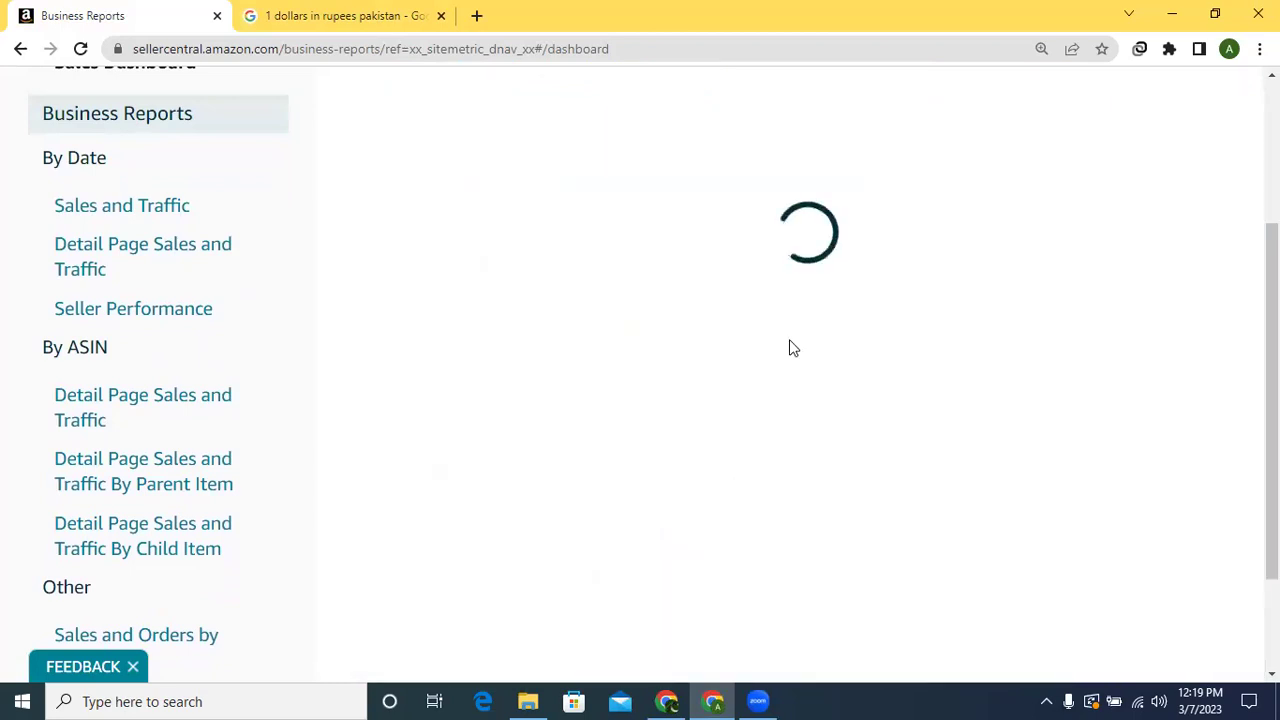
scroll(790, 347, "up", 1)
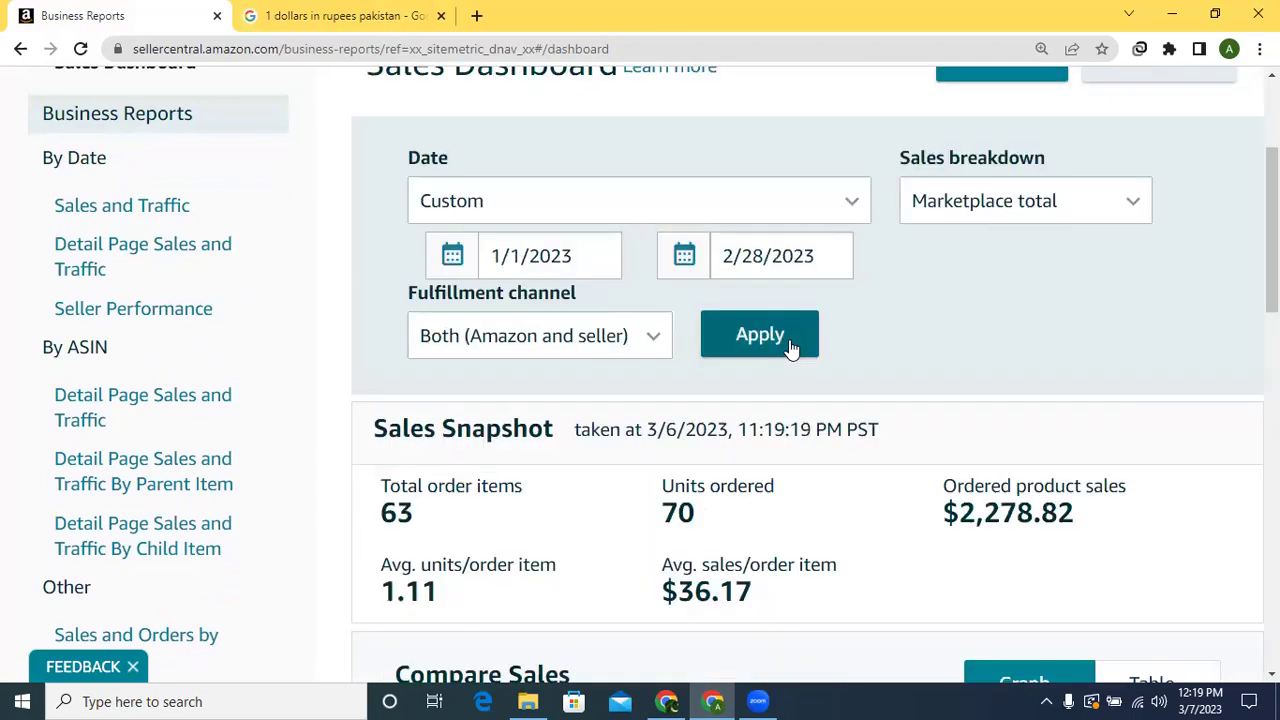
Examine the Sales Snapshot, highlight the units ordered figure, and look over the Compare Sales graph
scroll(950, 420, "down", 1)
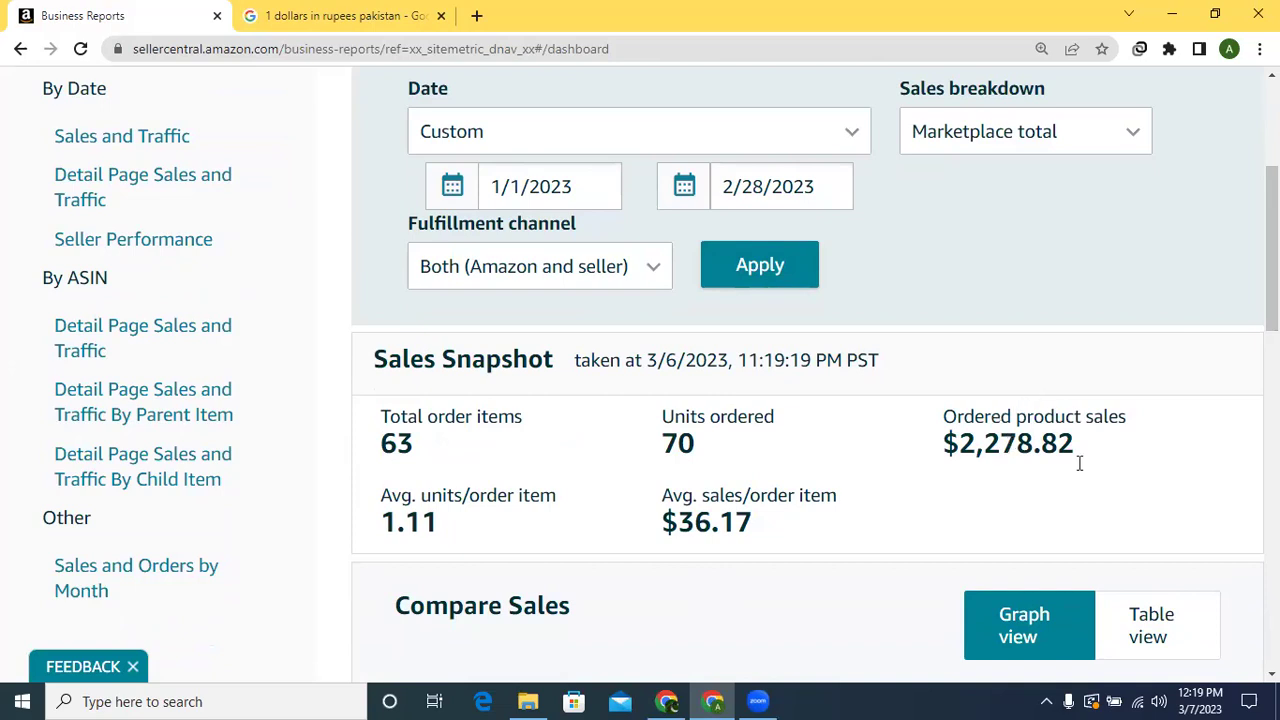
left_click_drag(1272, 250, 1272, 337)
scroll(700, 260, "up", 2)
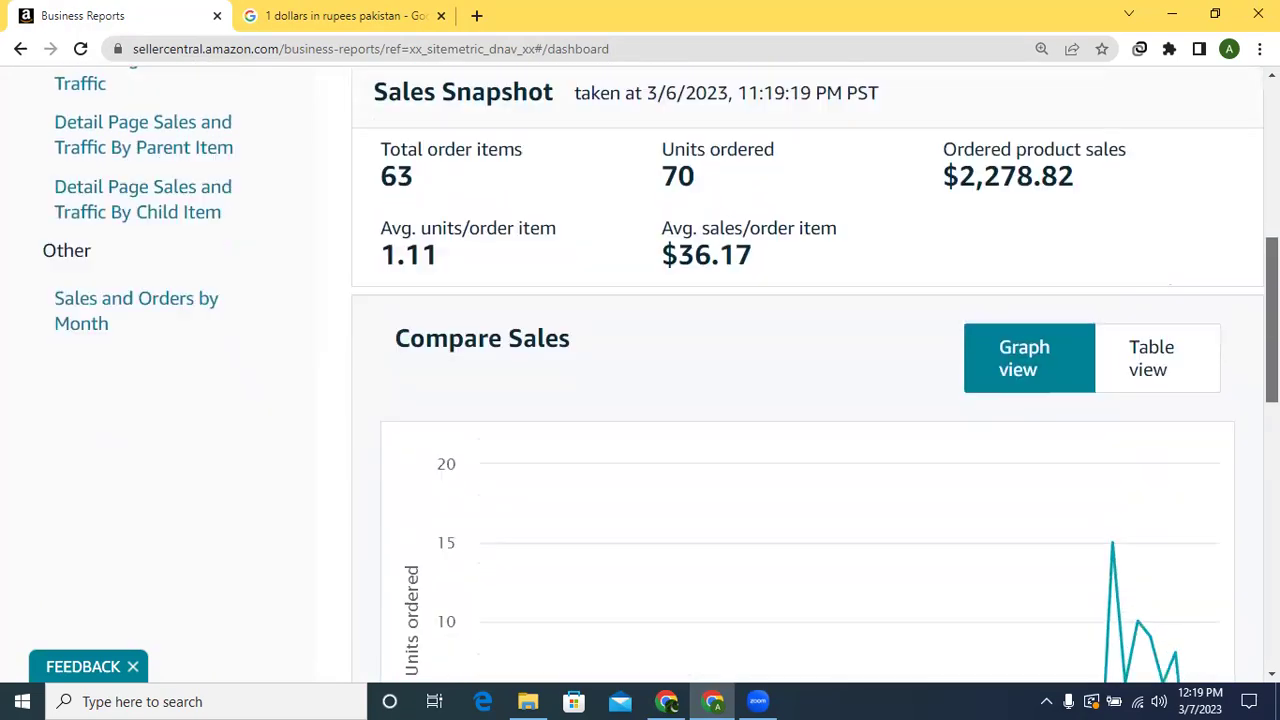
double_click(690, 255)
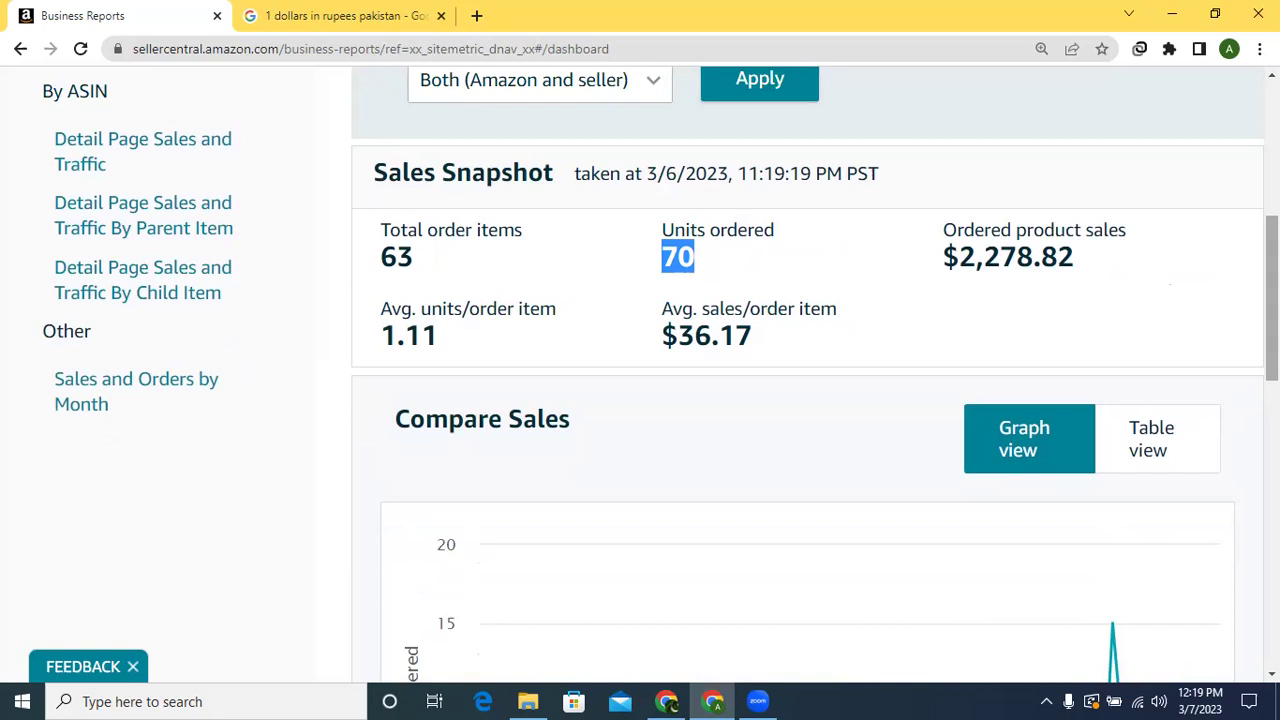
scroll(808, 380, "up", 1)
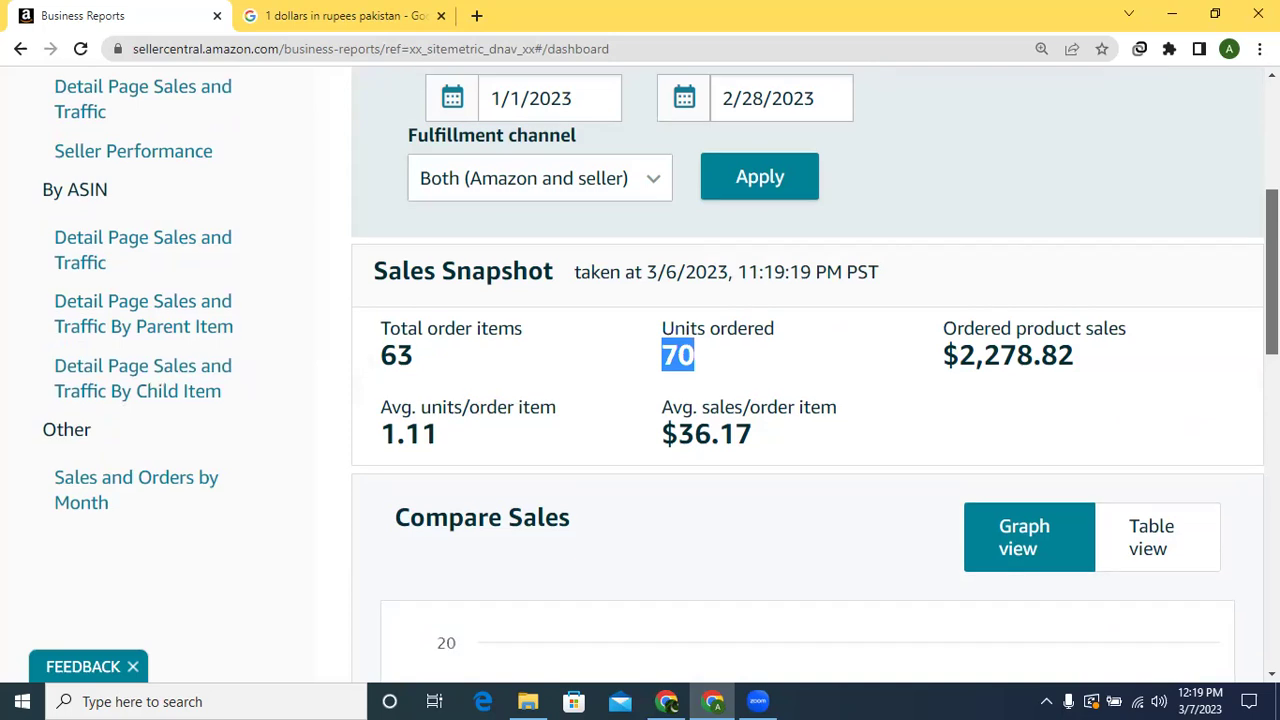
scroll(808, 380, "down", 1)
scroll(808, 380, "down", 10)
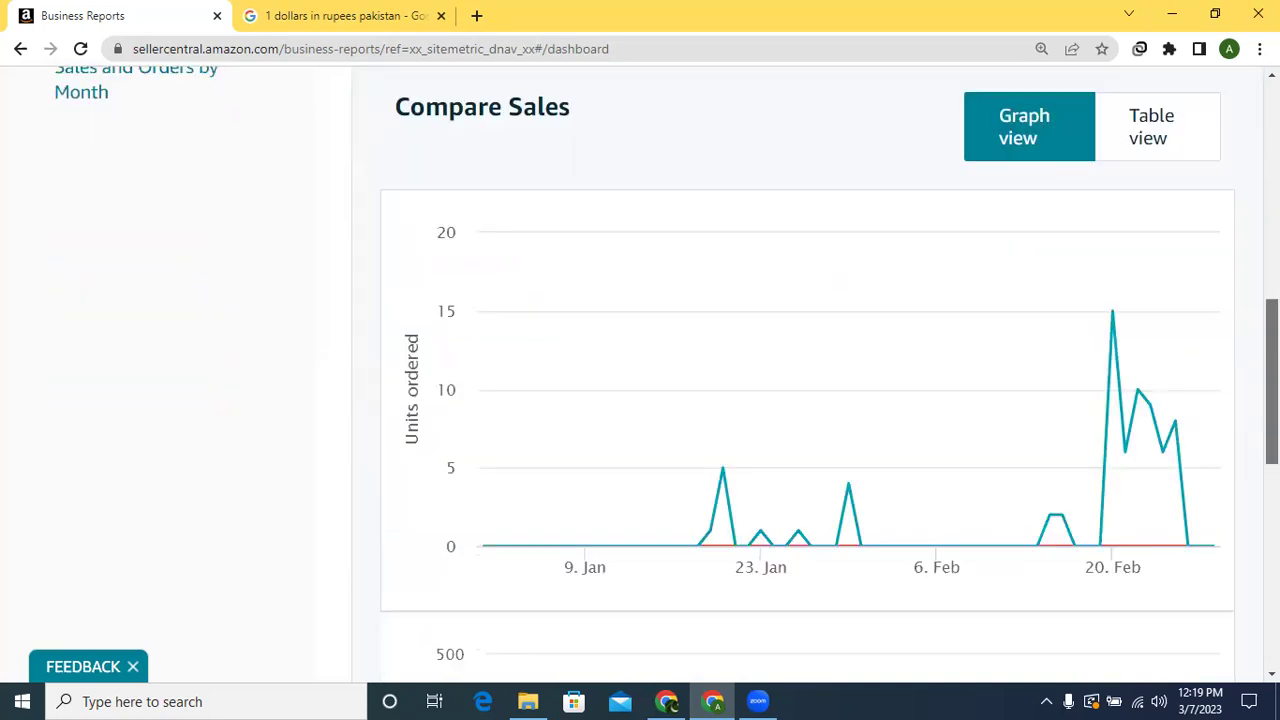
scroll(680, 290, "up", 10)
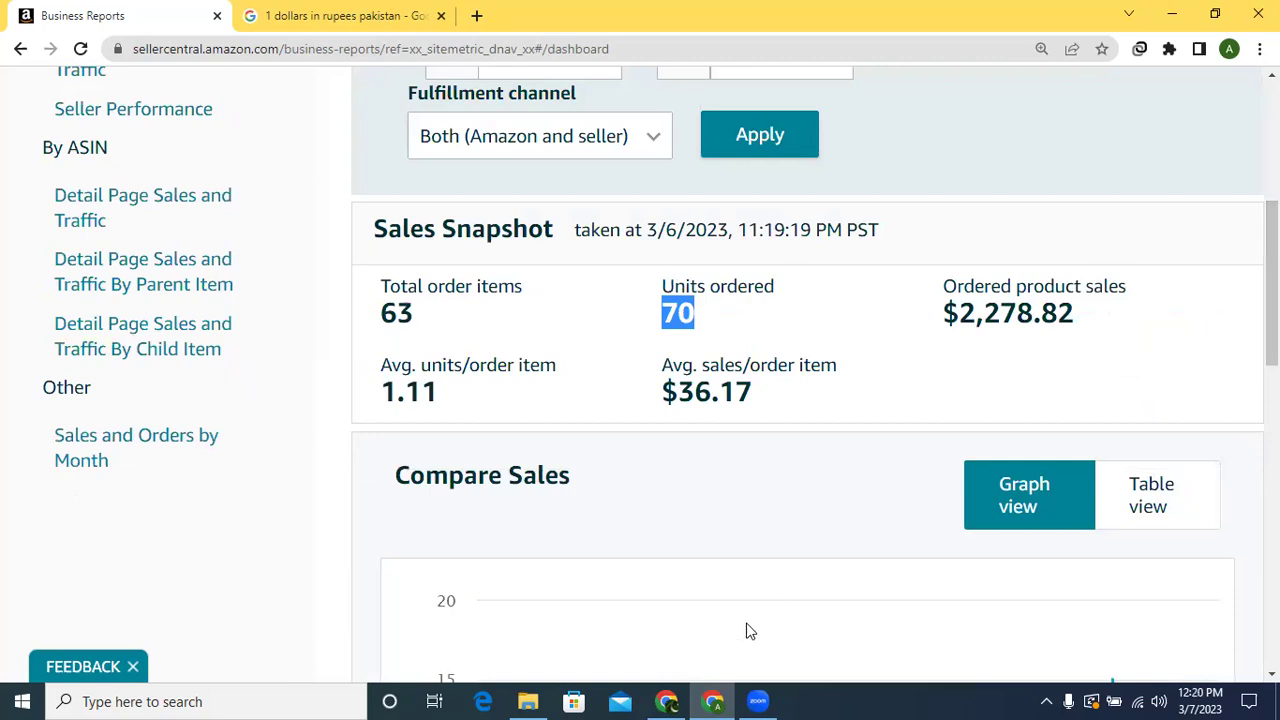
left_click(298, 16)
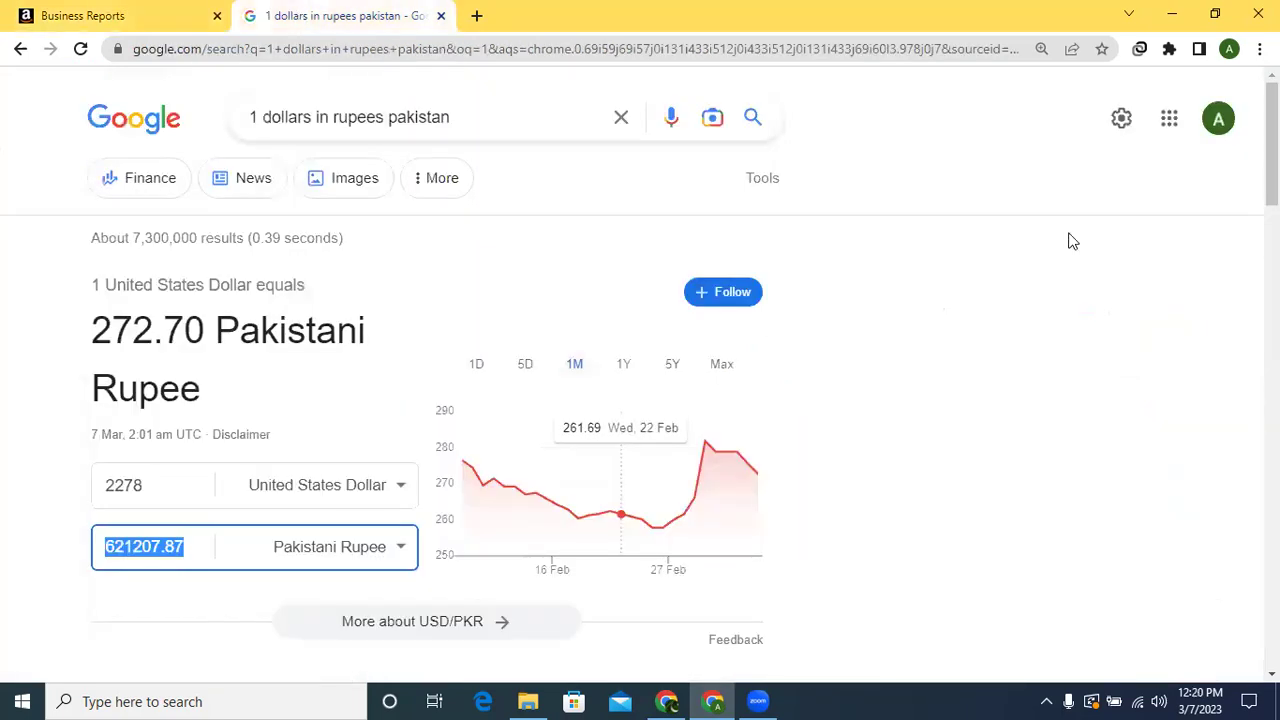
left_click(50, 12)
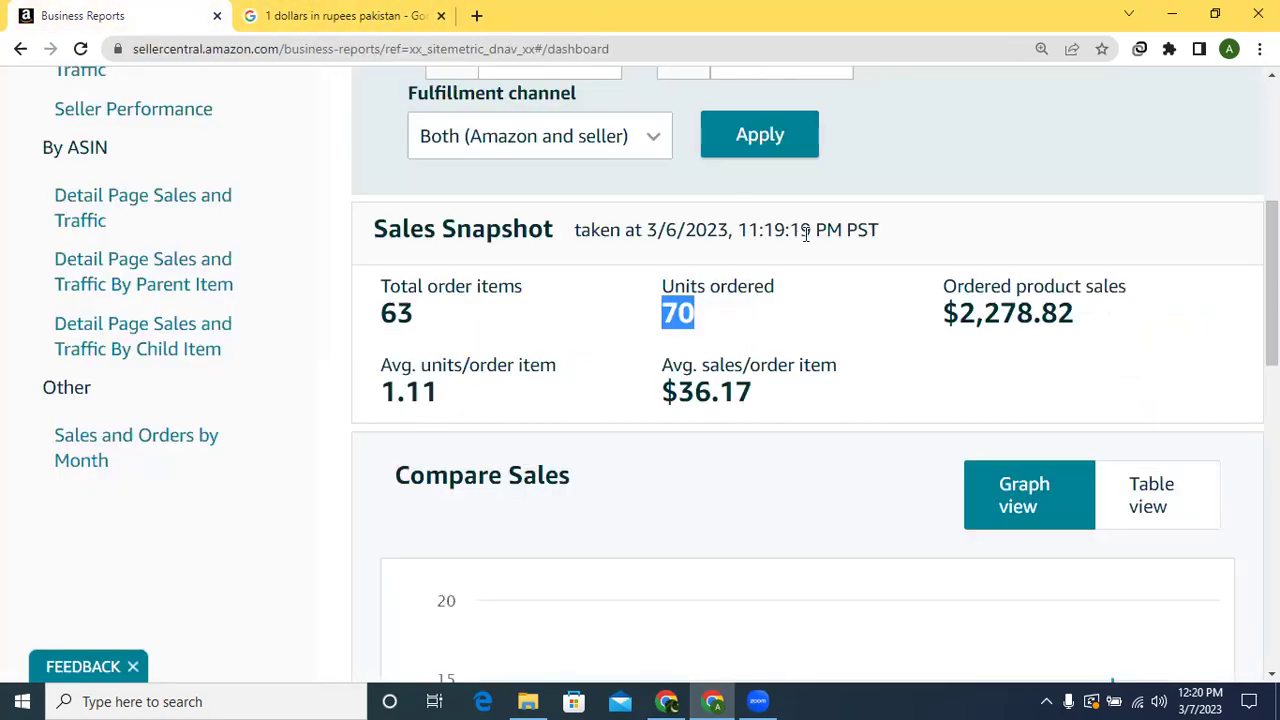
Open the Manage Orders page from the Seller Central navigation
scroll(808, 400, "up", 5)
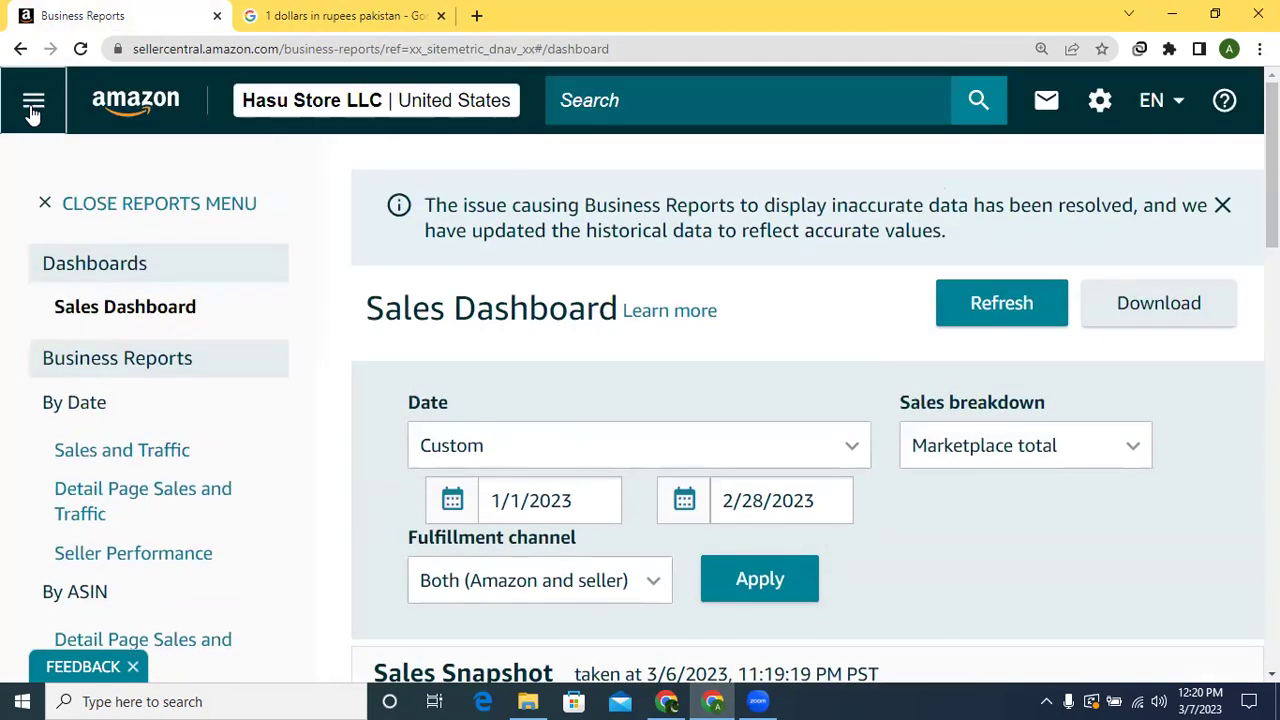
left_click(33, 106)
mouse_move(117, 326)
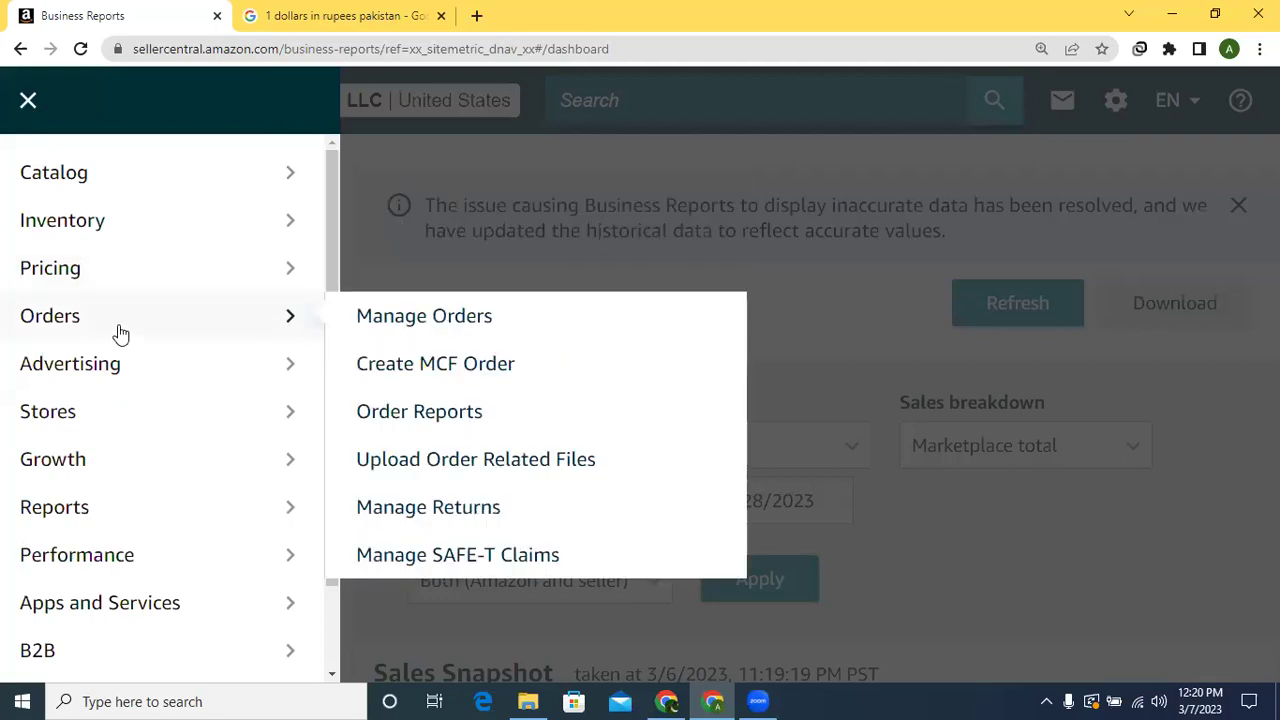
left_click(386, 329)
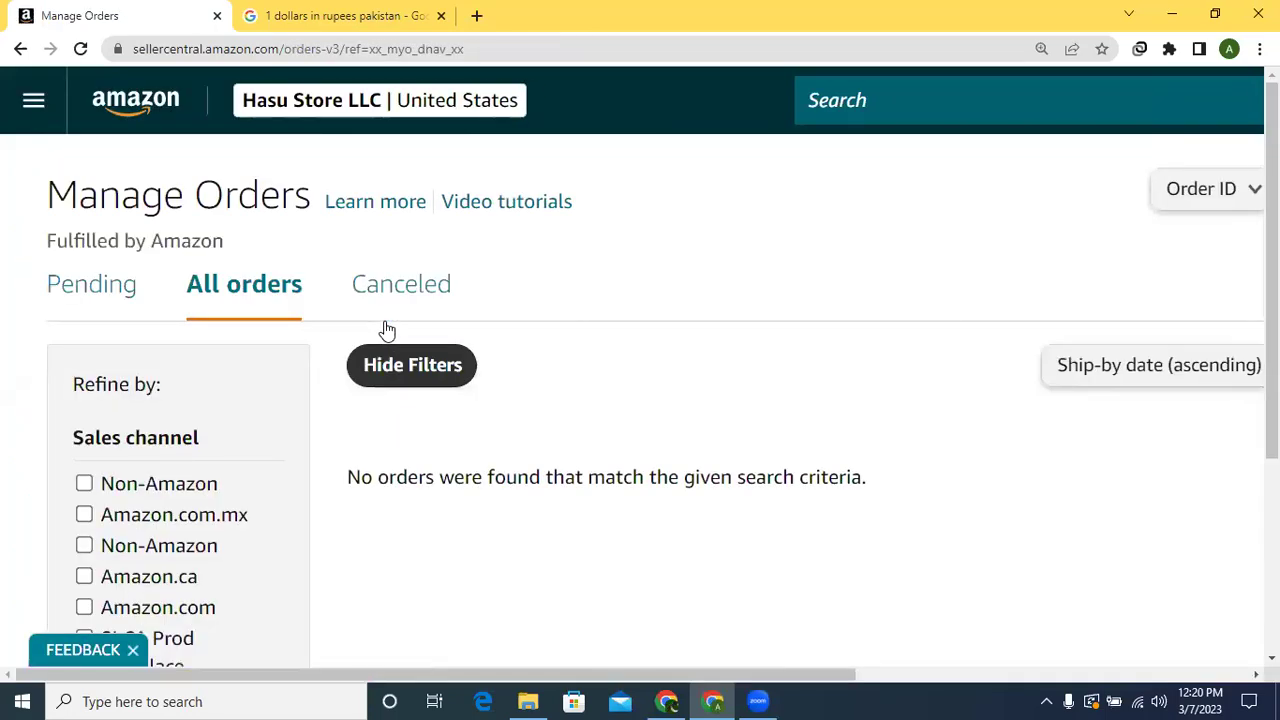
Reduce the browser zoom by two levels to fit more of the order list on screen
left_click(1260, 48)
left_click(1139, 224)
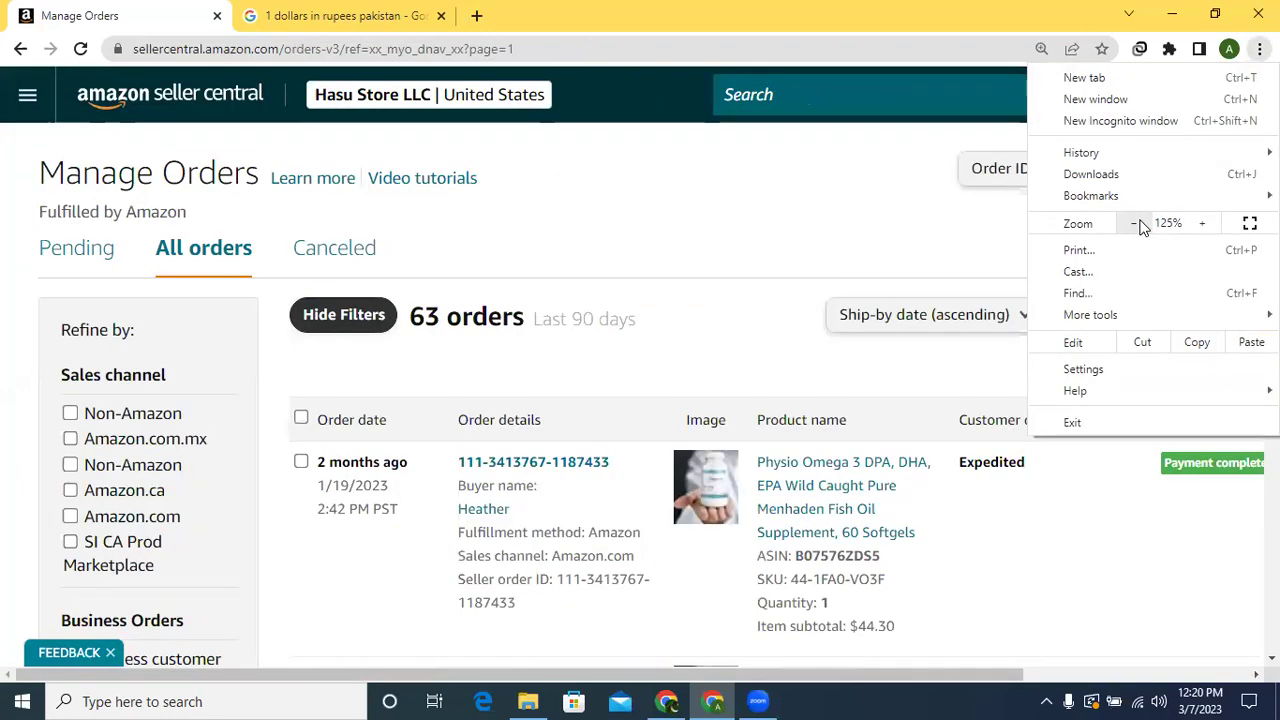
left_click(1140, 225)
left_click(888, 232)
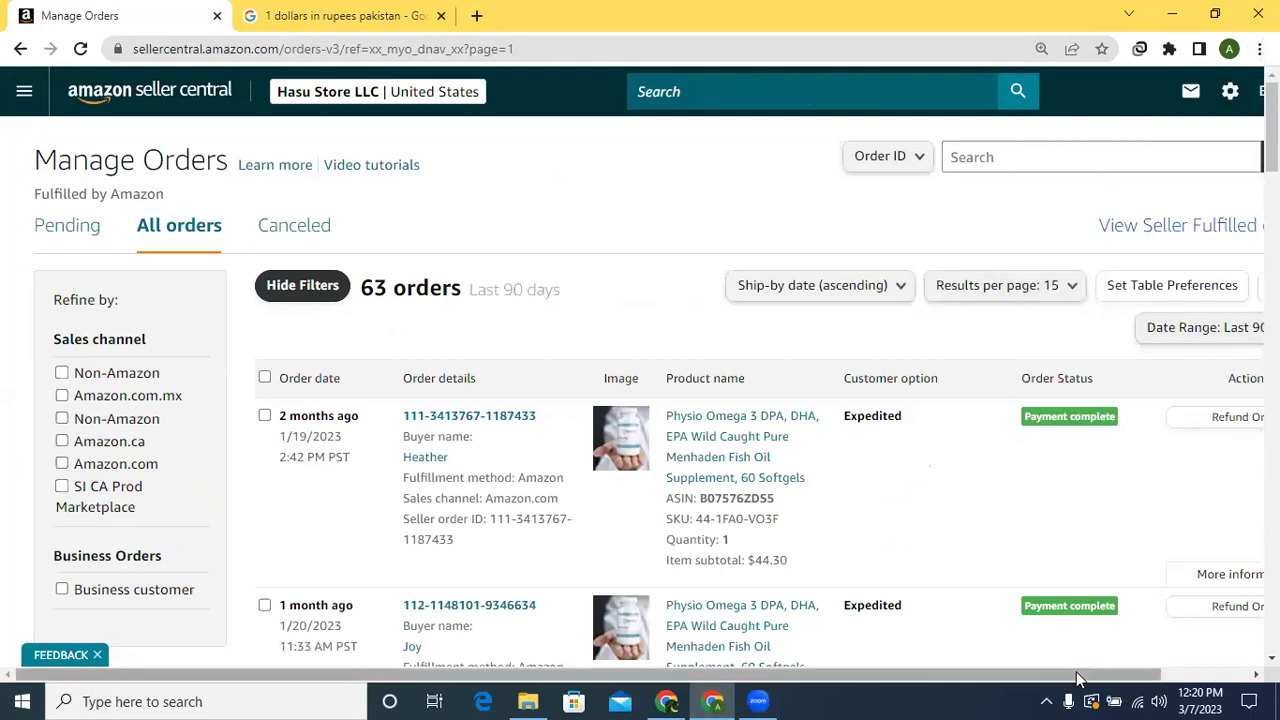
Filter the orders to the Last 30 days date range and highlight the order count
left_click_drag(1080, 676, 1166, 674)
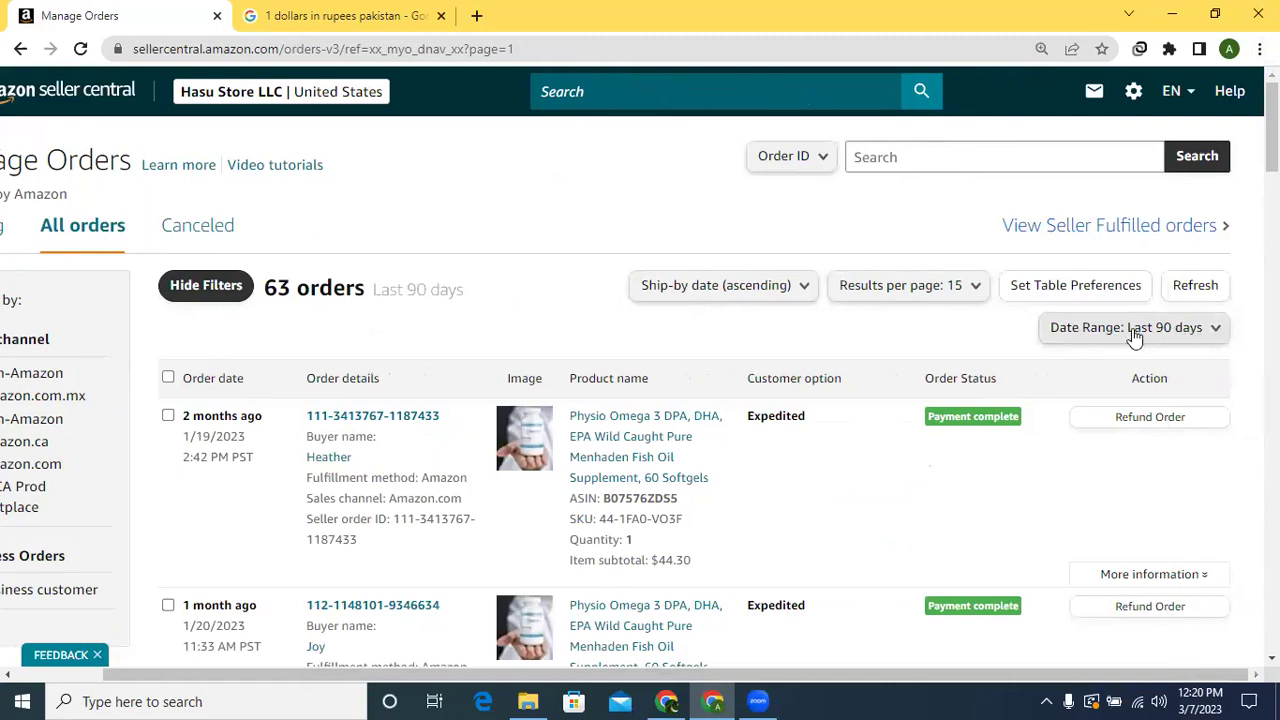
left_click(1218, 330)
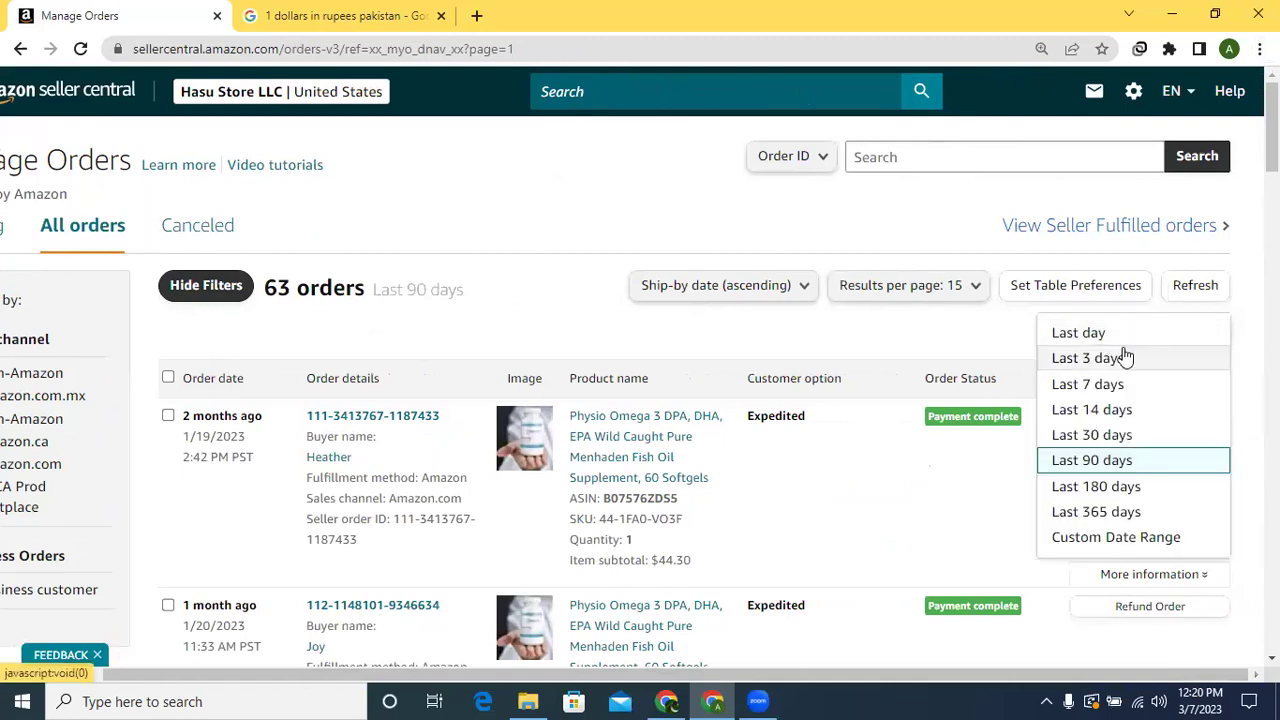
left_click(1084, 436)
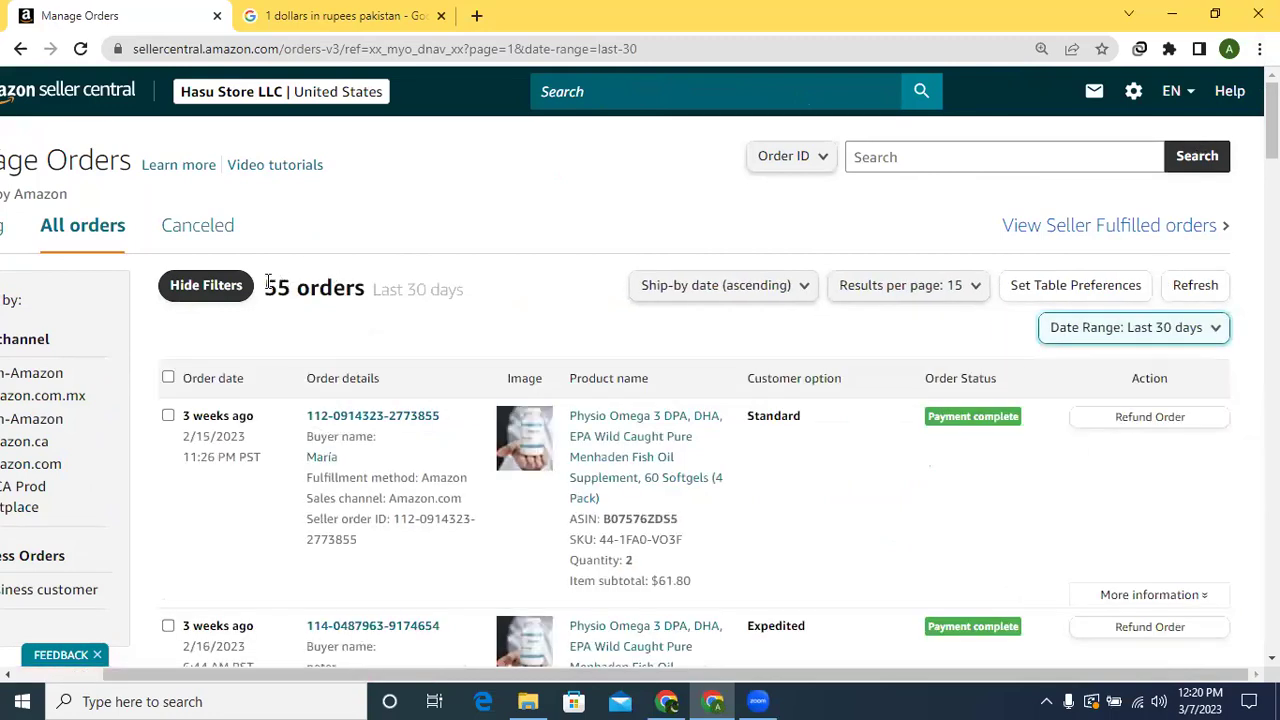
left_click_drag(288, 284, 369, 291)
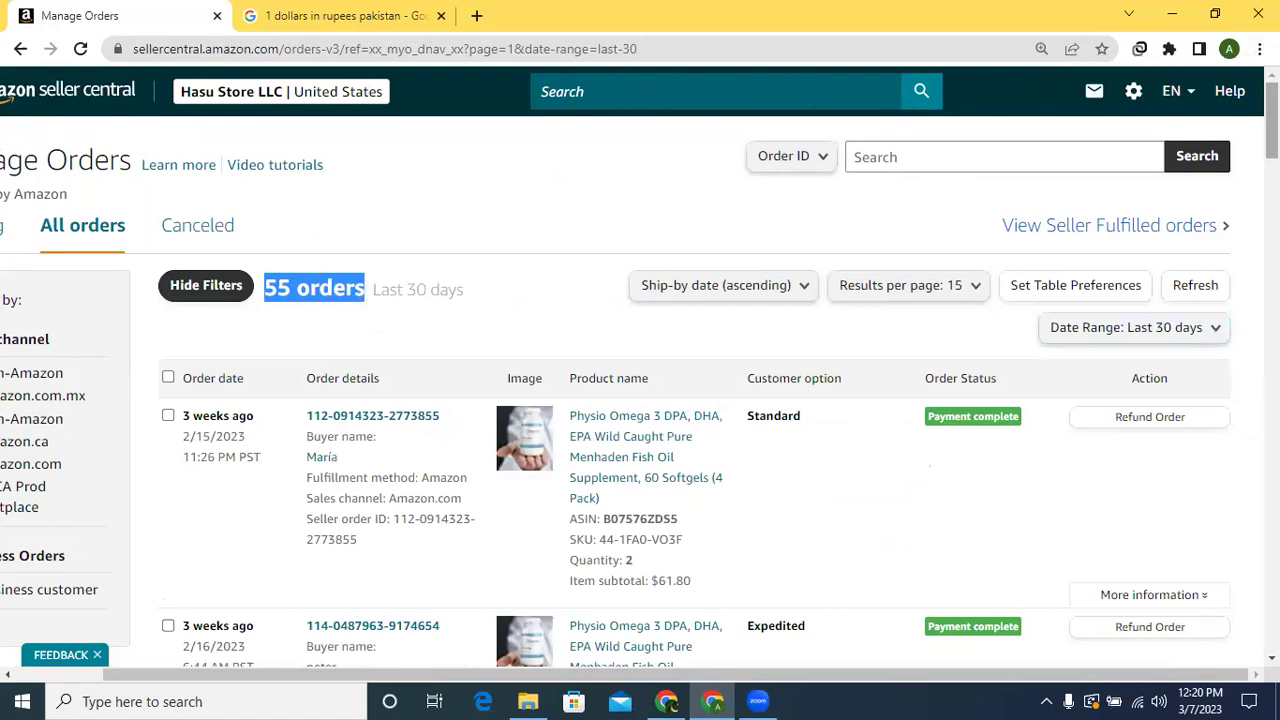
Look through the first page of orders, highlighting item subtotals of the Omega 3 and Vegan Kombucha Cream Essence orders
scroll(640, 400, "down", 2)
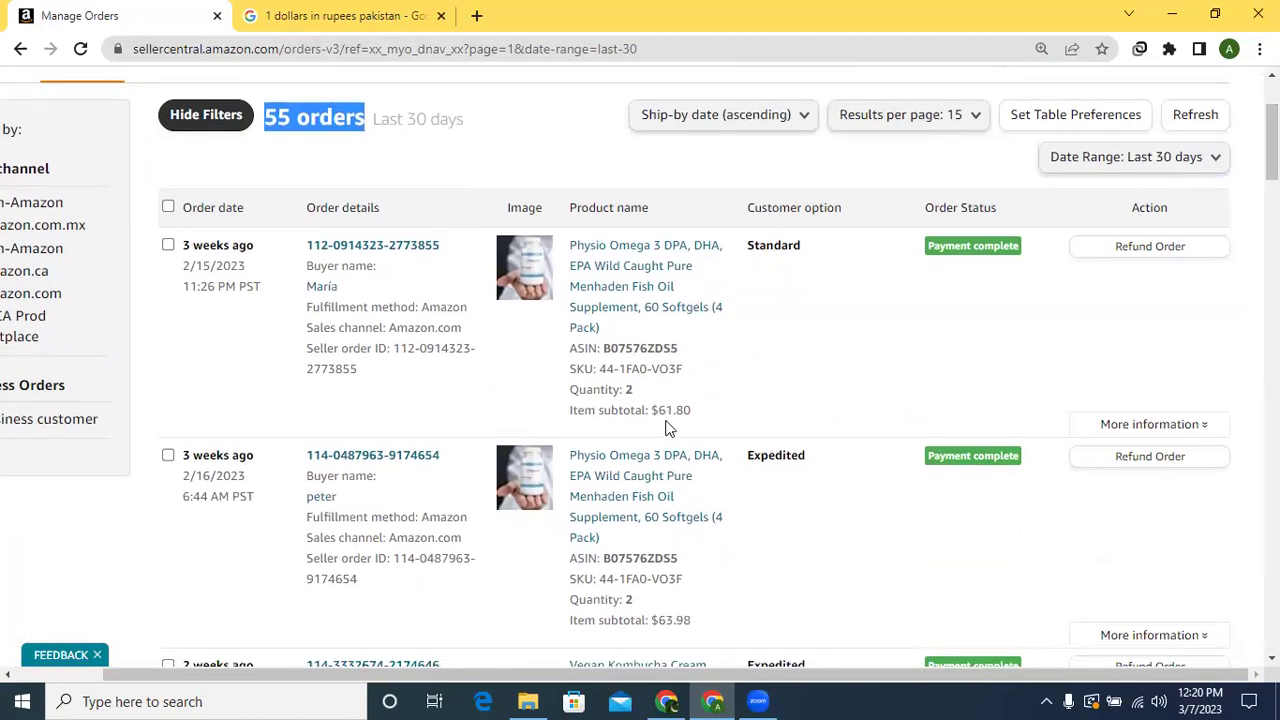
left_click_drag(659, 410, 692, 411)
scroll(640, 366, "down", 3)
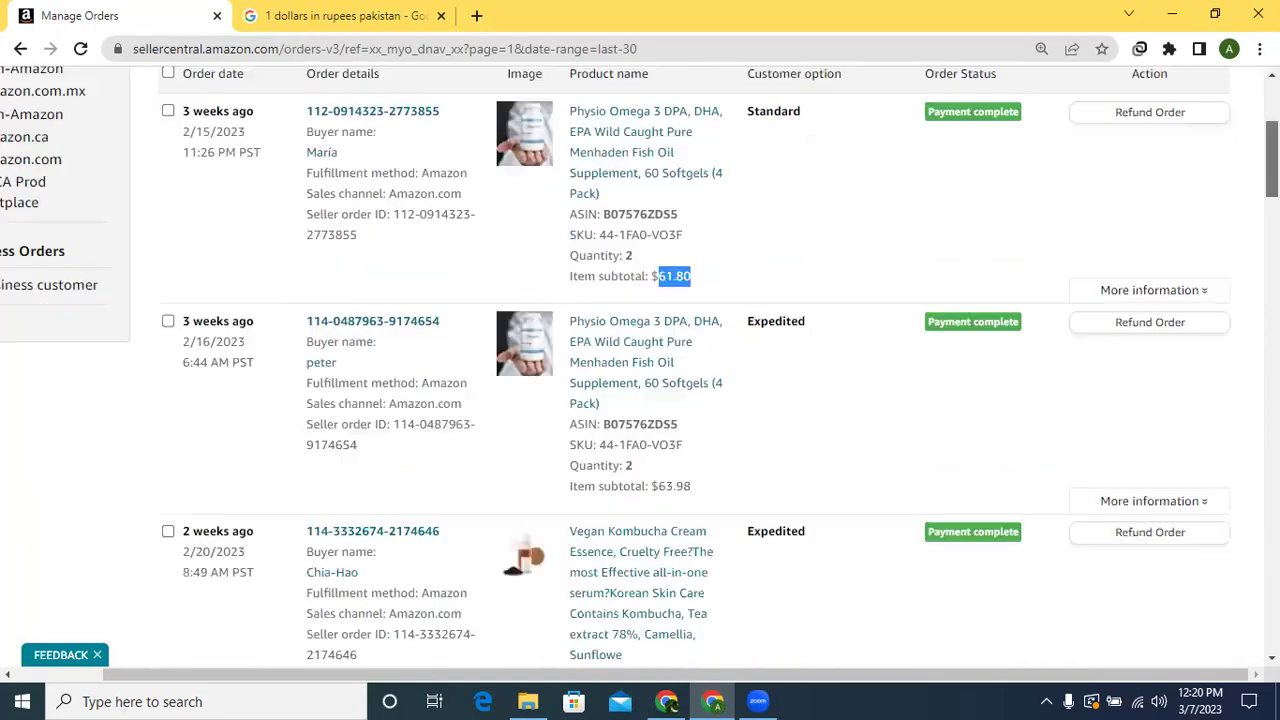
scroll(666, 394, "down", 1)
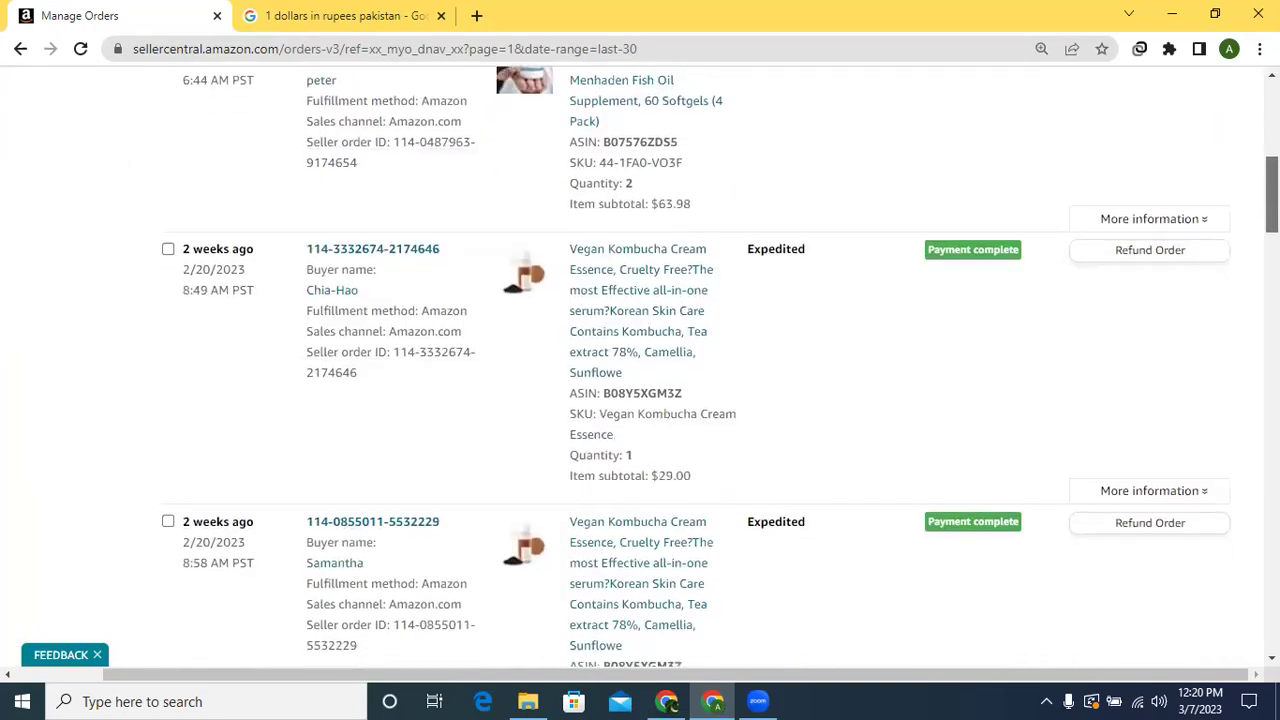
left_click_drag(656, 432, 697, 436)
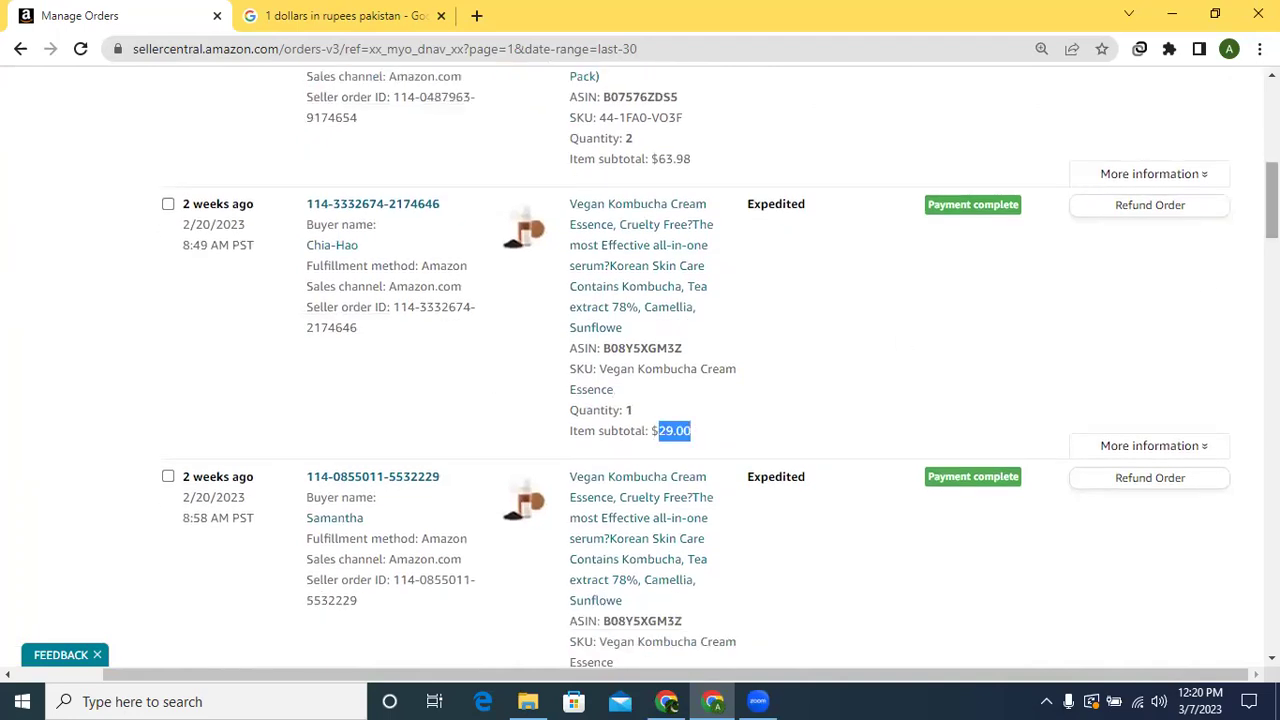
scroll(640, 366, "down", 8)
scroll(640, 366, "down", 9)
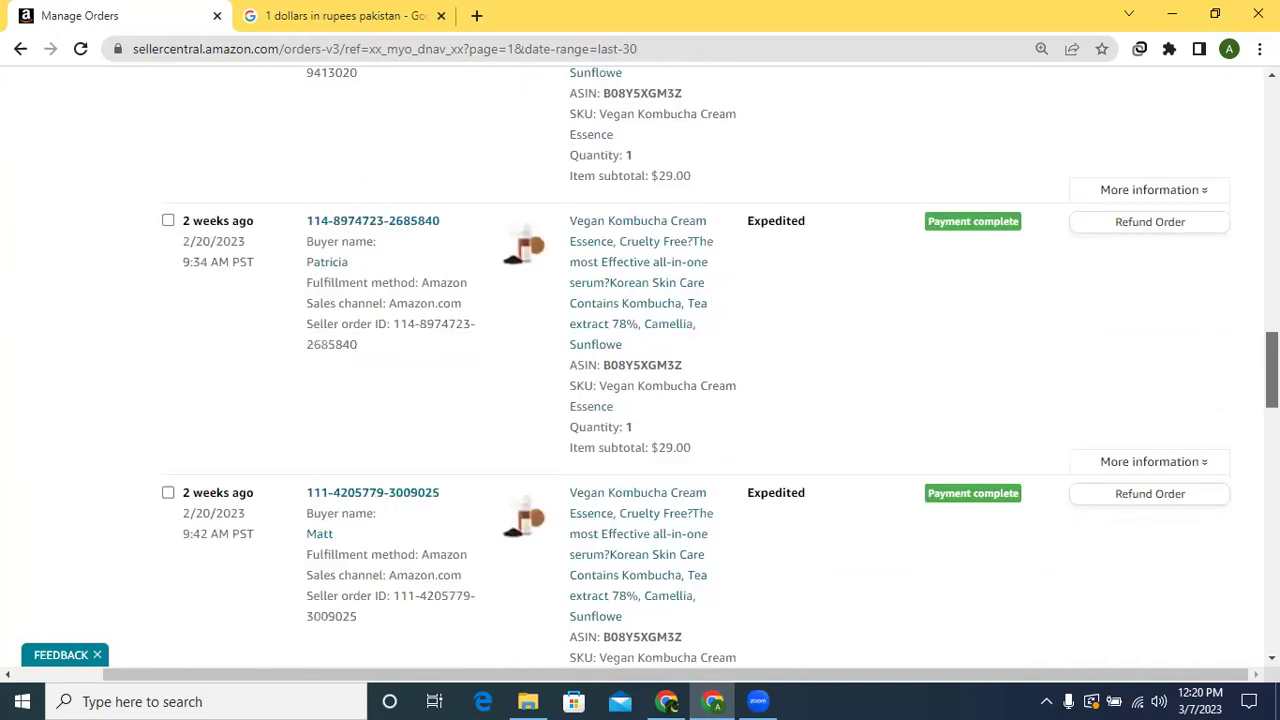
scroll(640, 366, "up", 20)
scroll(780, 300, "up", 1)
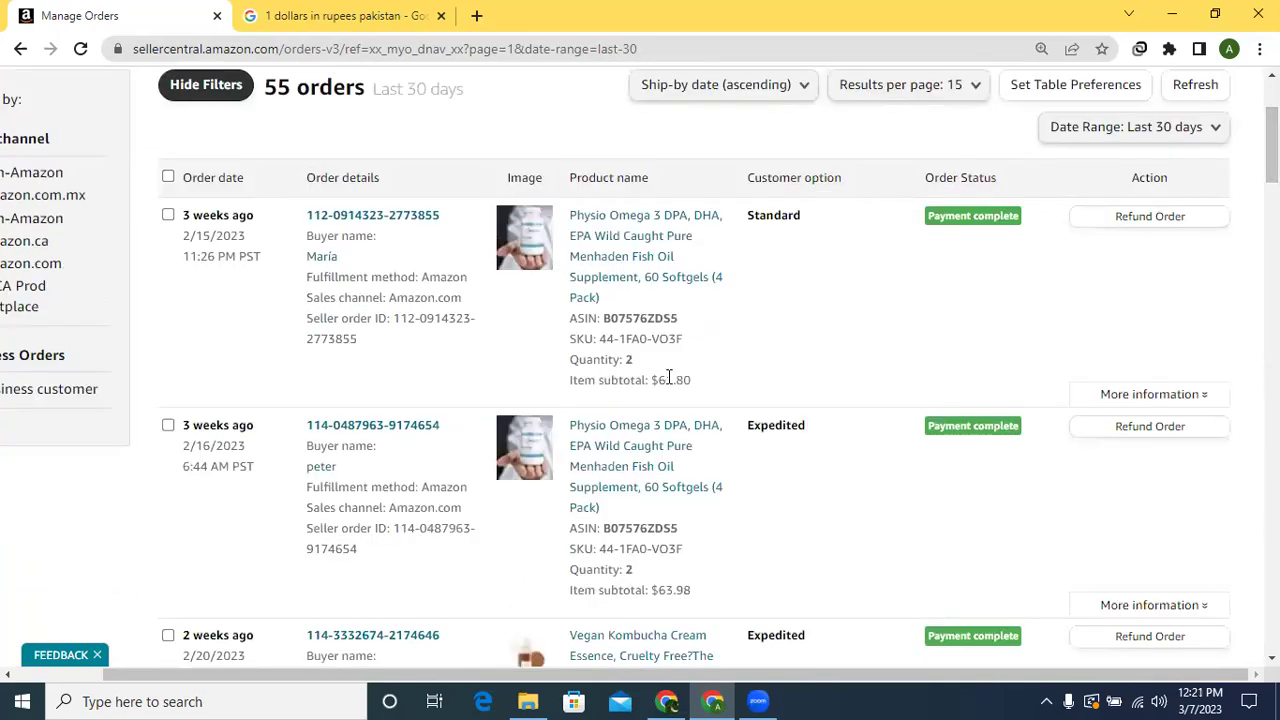
left_click_drag(659, 378, 690, 380)
Go to page 2 of the order list and view the orders at its end
left_click_drag(1272, 145, 1248, 644)
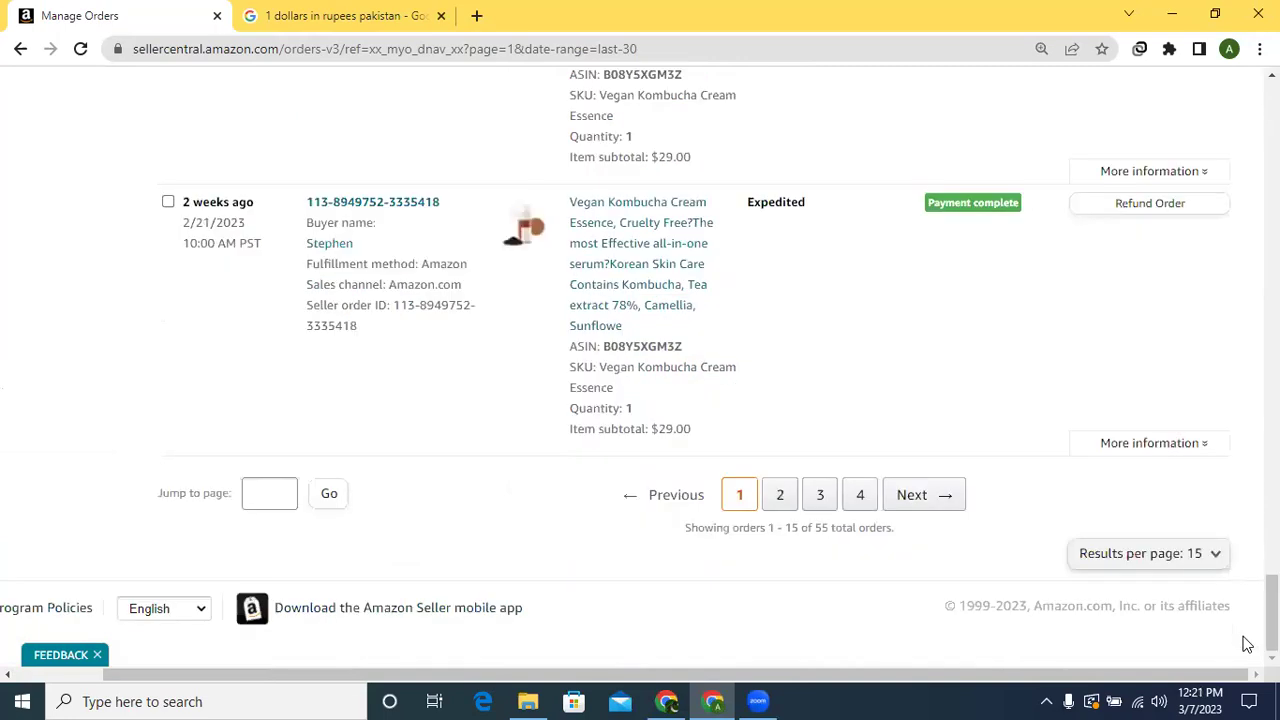
left_click(779, 496)
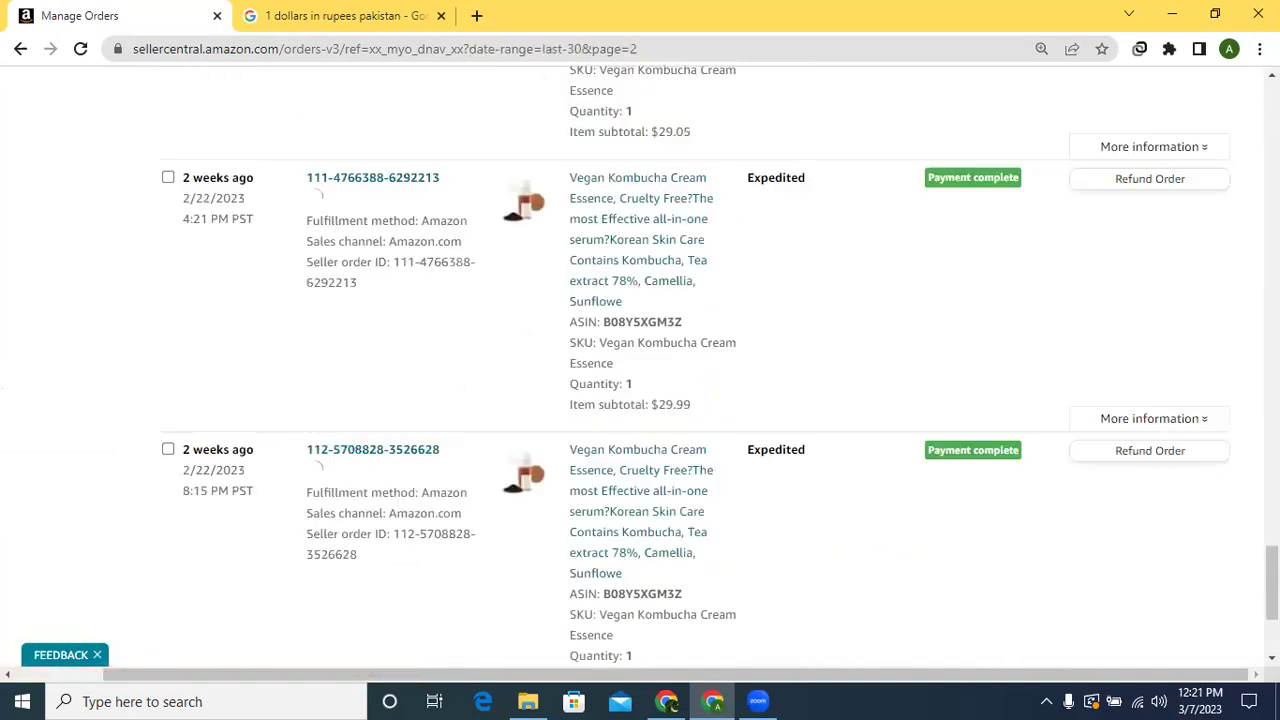
left_click_drag(1272, 583, 1272, 615)
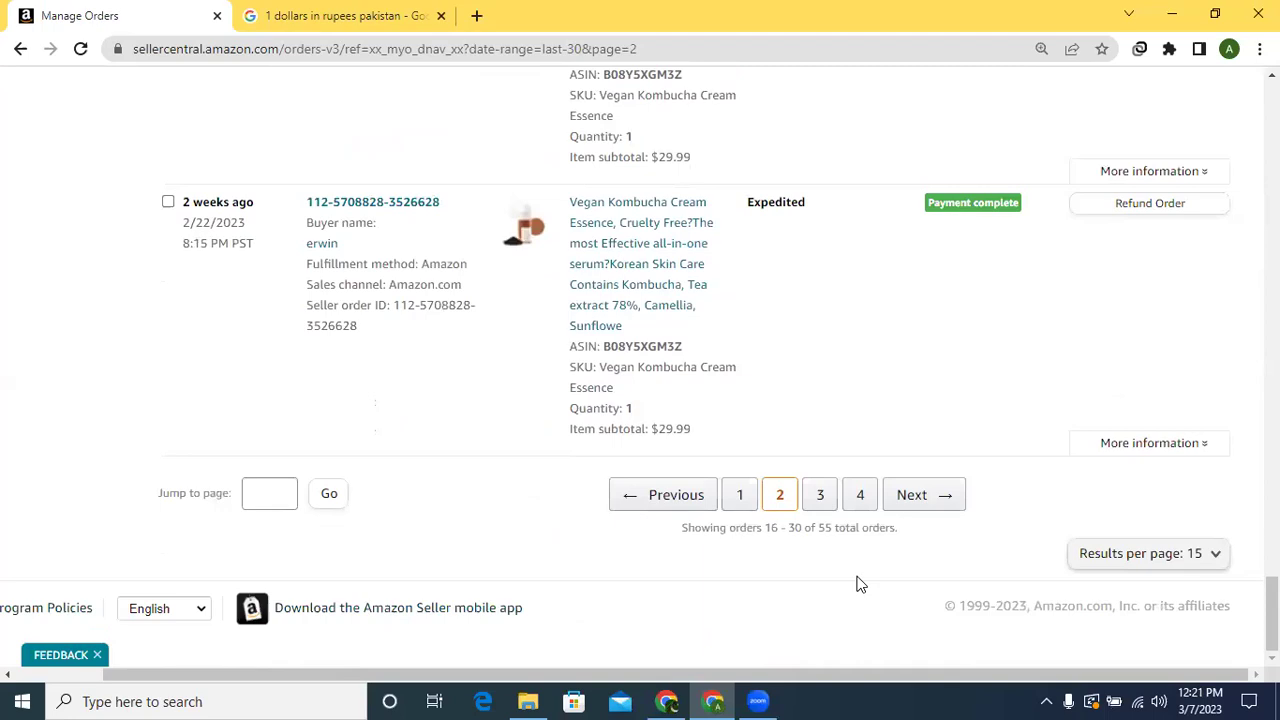
Go to page 3 of the order list and look through its orders from the first to the last
left_click(821, 492)
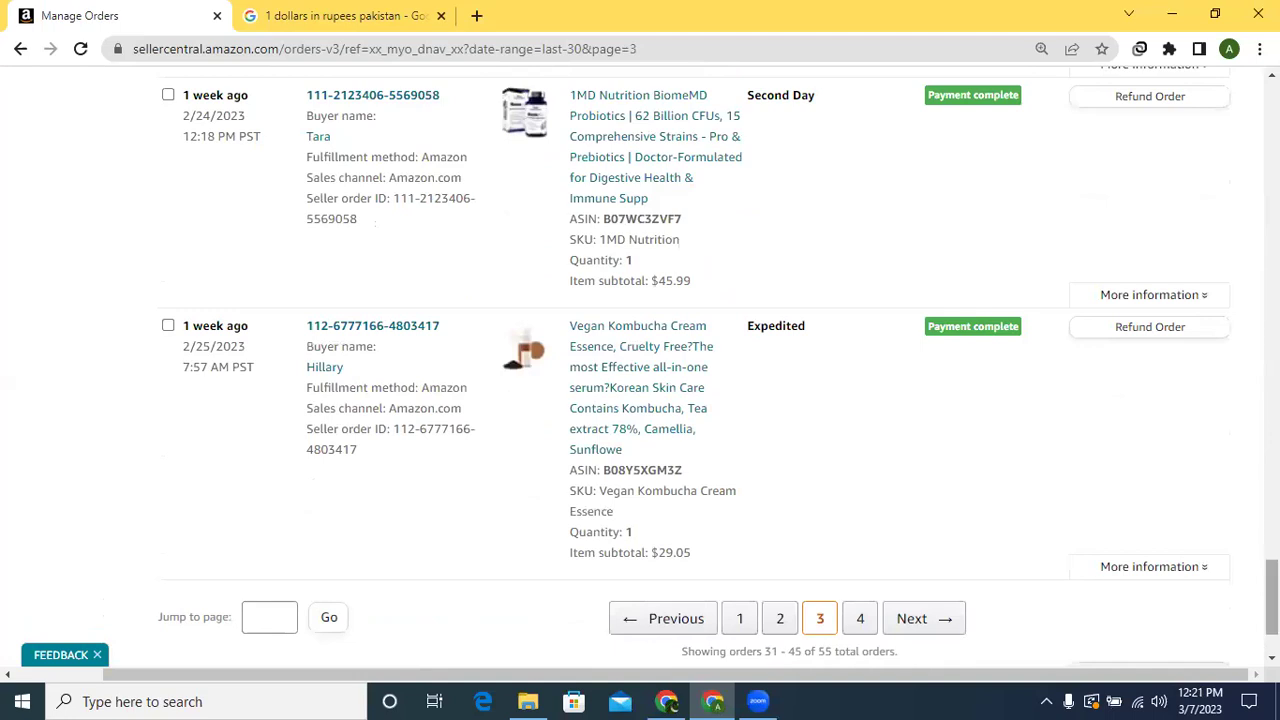
left_click_drag(1272, 598, 1272, 541)
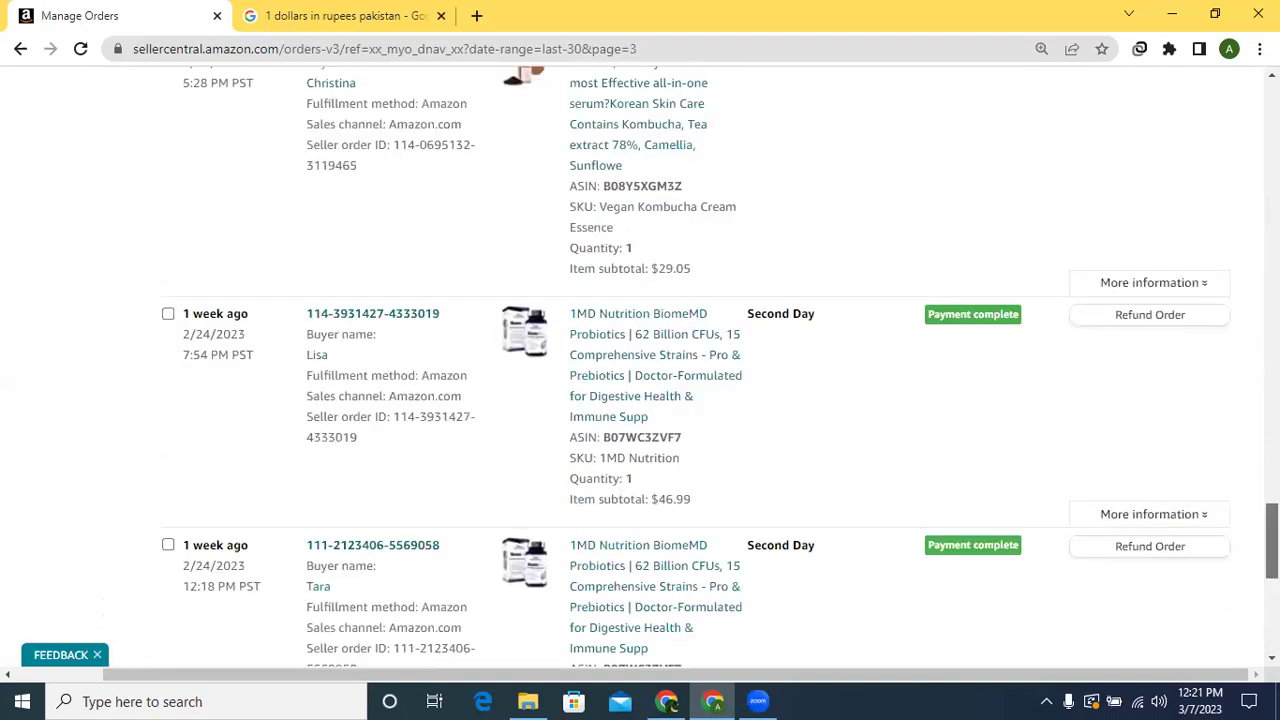
scroll(1272, 541, "up", 1)
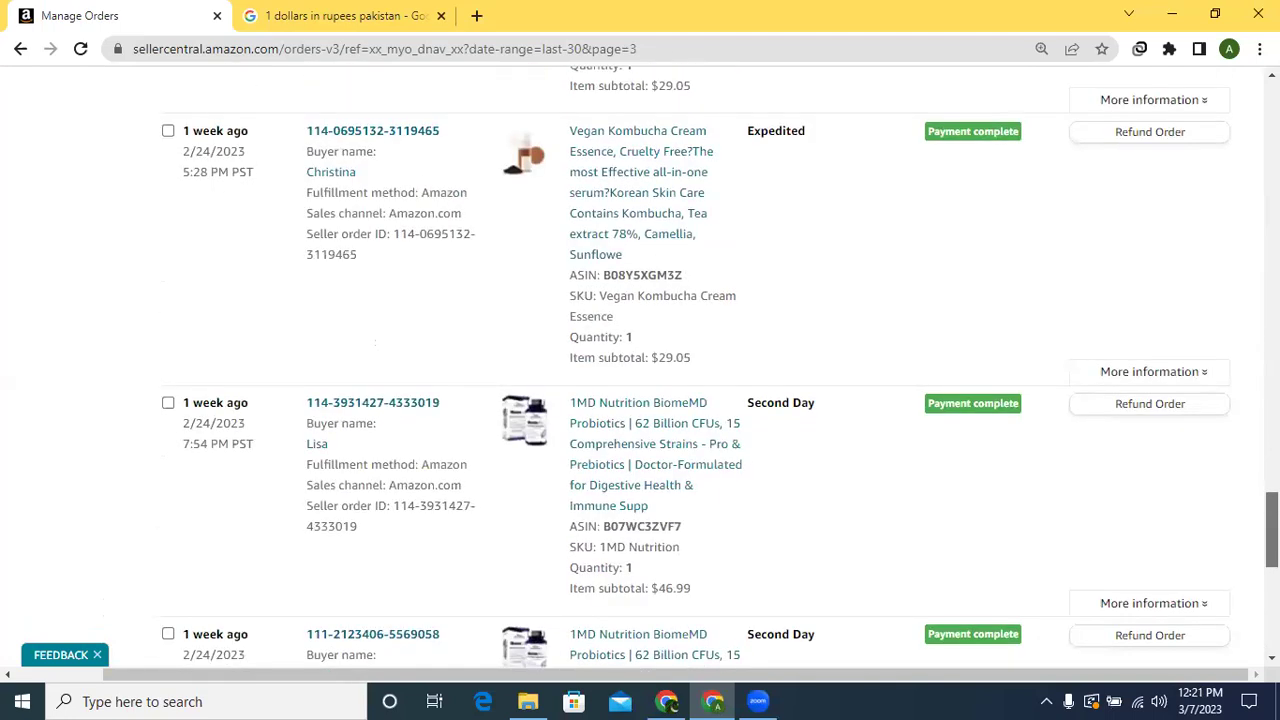
left_click_drag(1272, 531, 1272, 532)
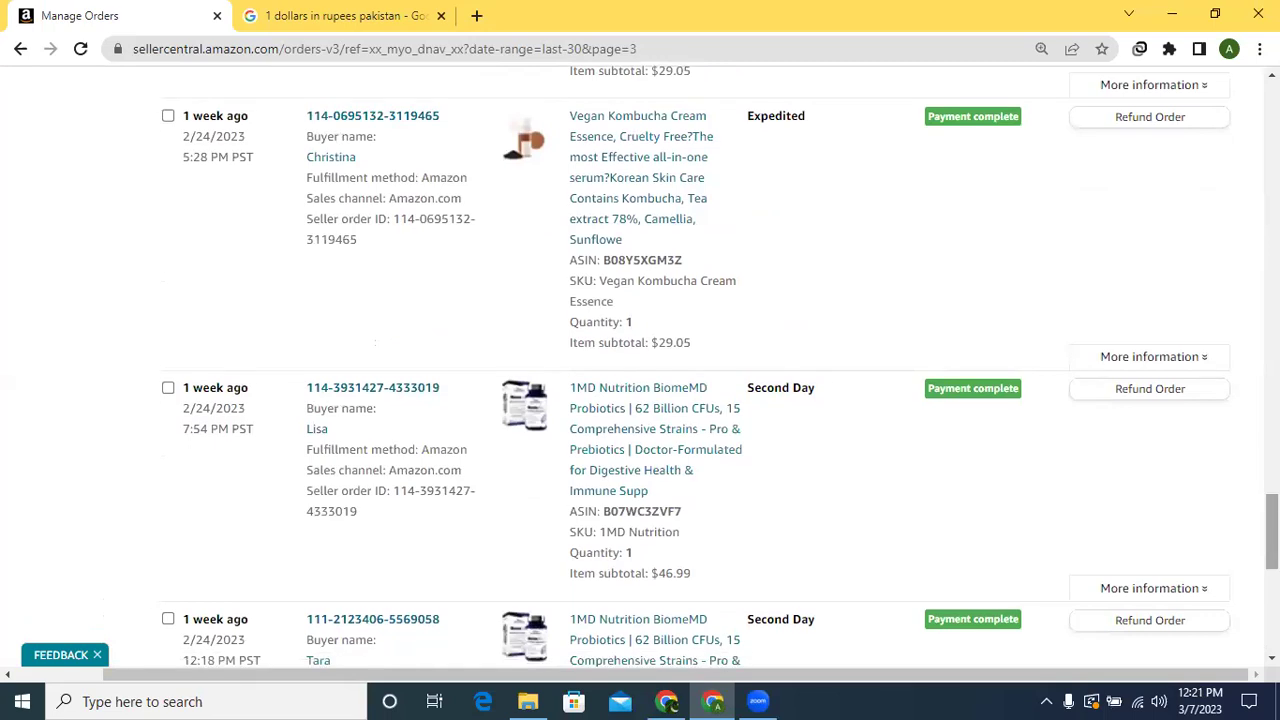
left_click_drag(1272, 532, 1272, 120)
scroll(640, 366, "down", 6)
scroll(640, 366, "down", 3)
scroll(640, 366, "down", 12)
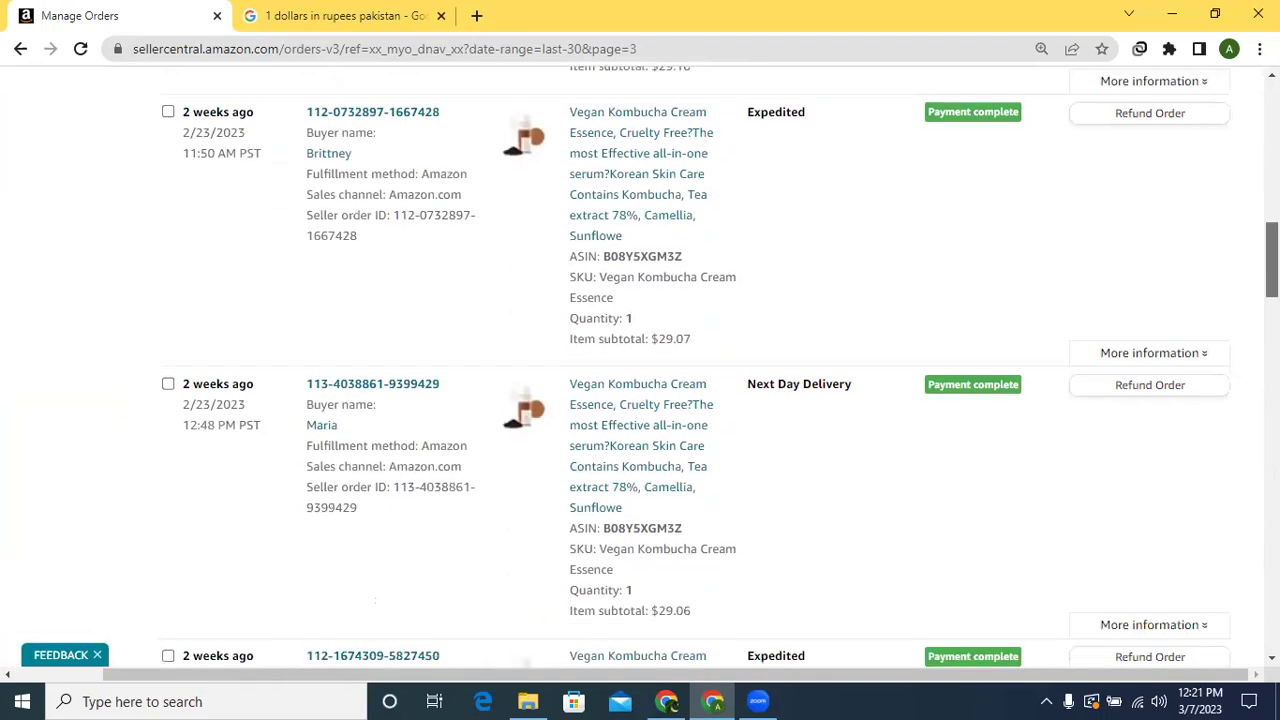
scroll(640, 366, "down", 9)
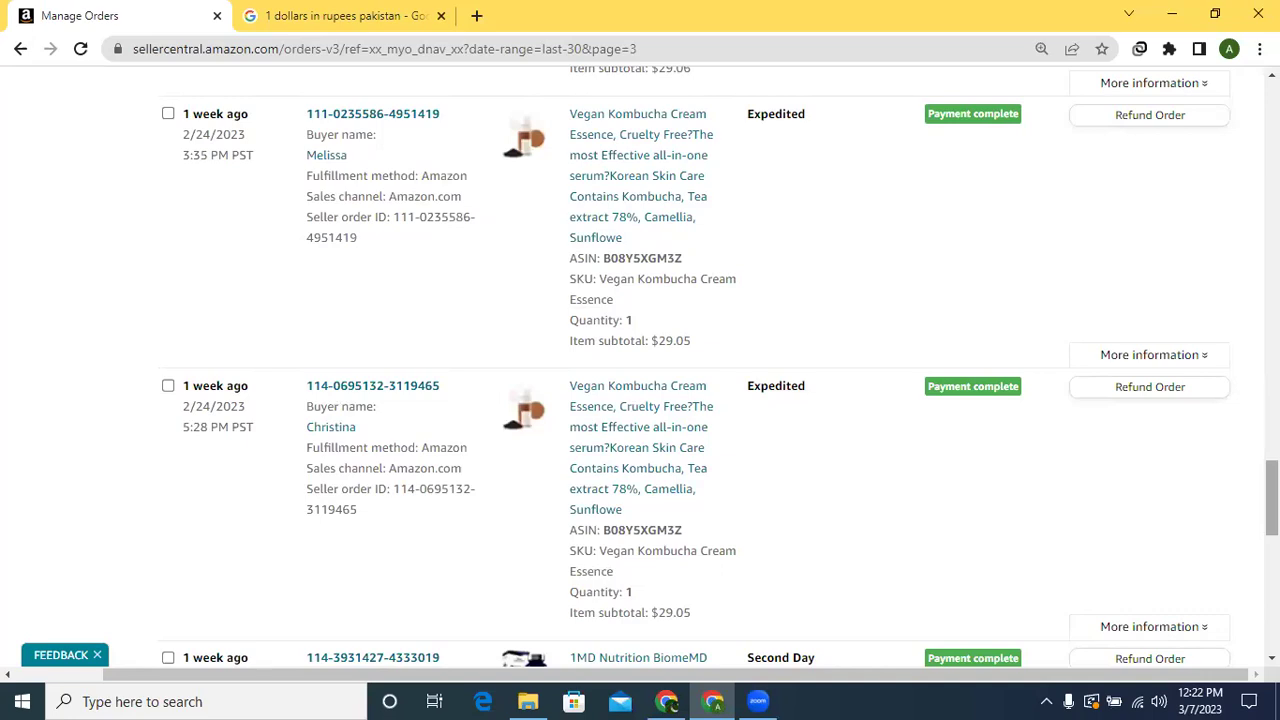
scroll(640, 366, "down", 3)
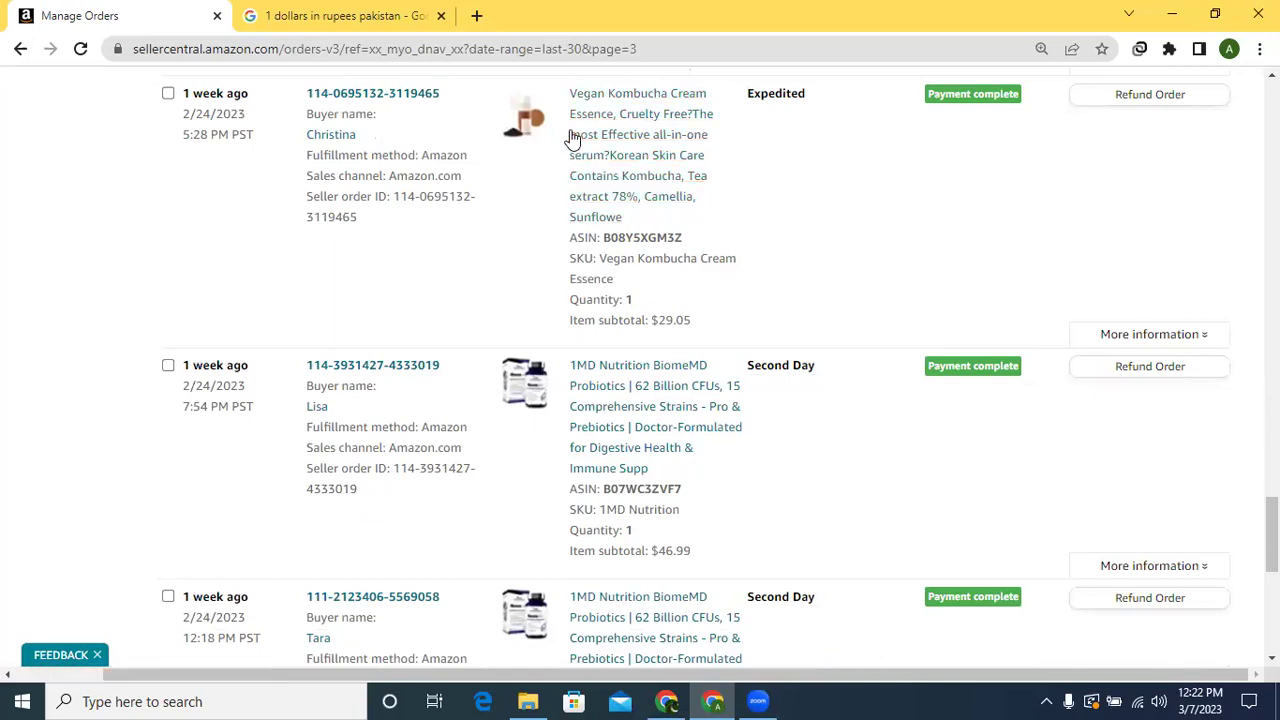
scroll(1047, 350, "up", 2)
scroll(1047, 350, "down", 5)
scroll(721, 367, "down", 1)
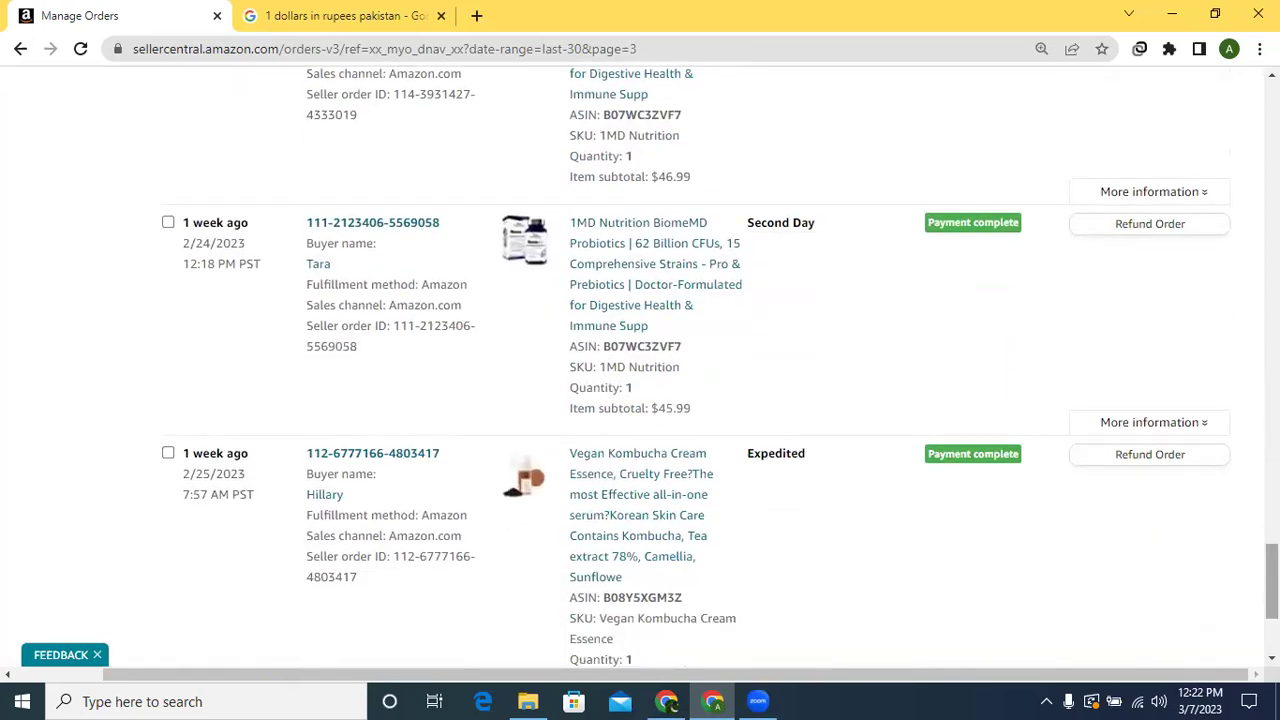
scroll(790, 400, "down", 2)
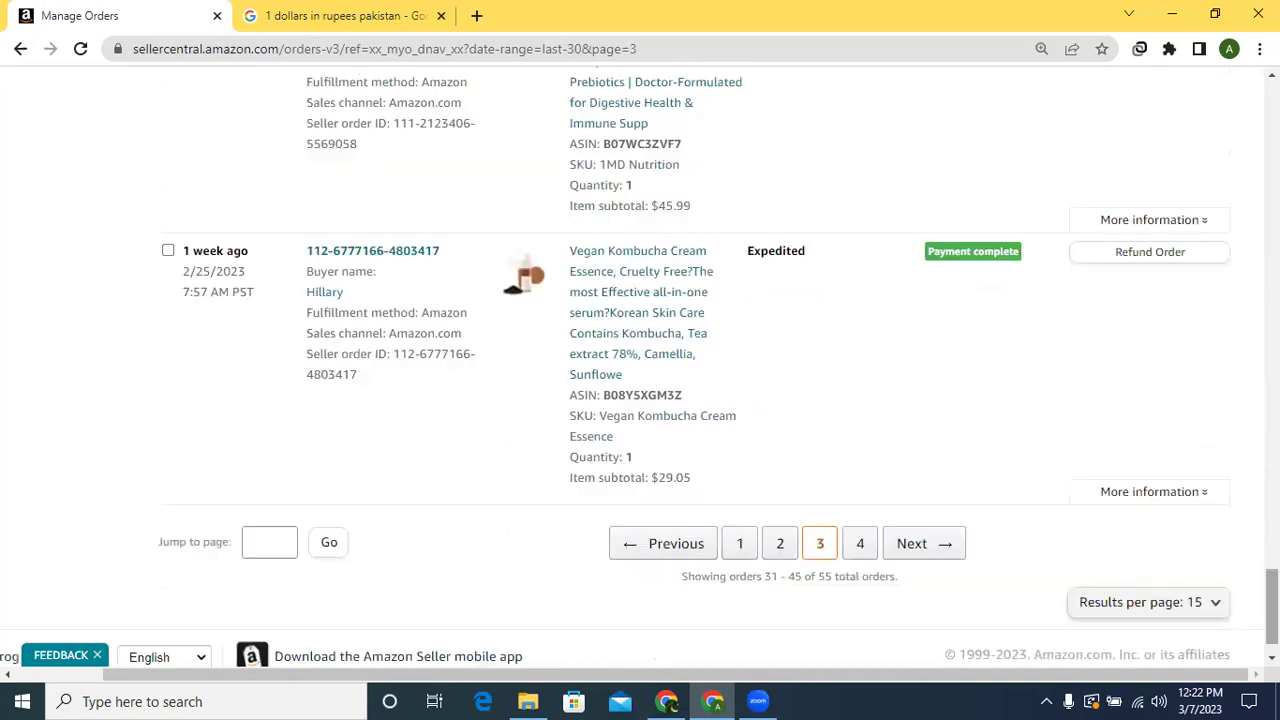
Go to page 4 of the order list and view it from the first order
left_click(858, 545)
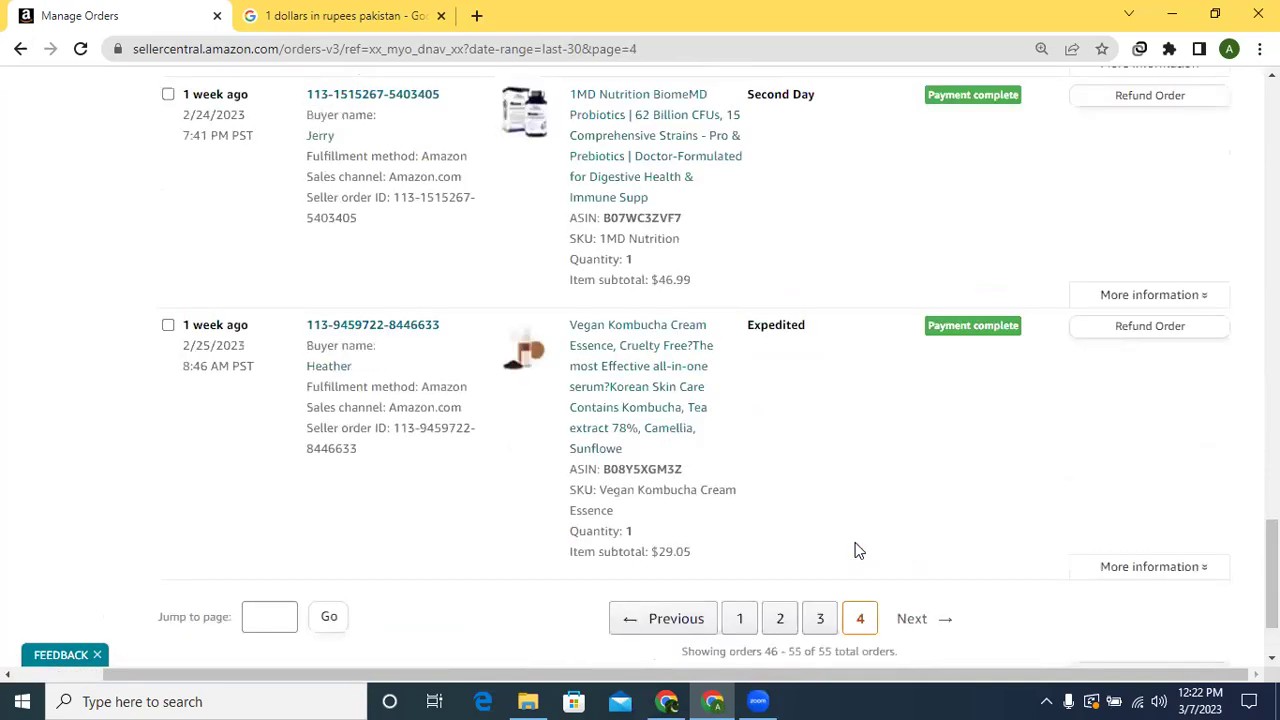
scroll(640, 360, "up", 20)
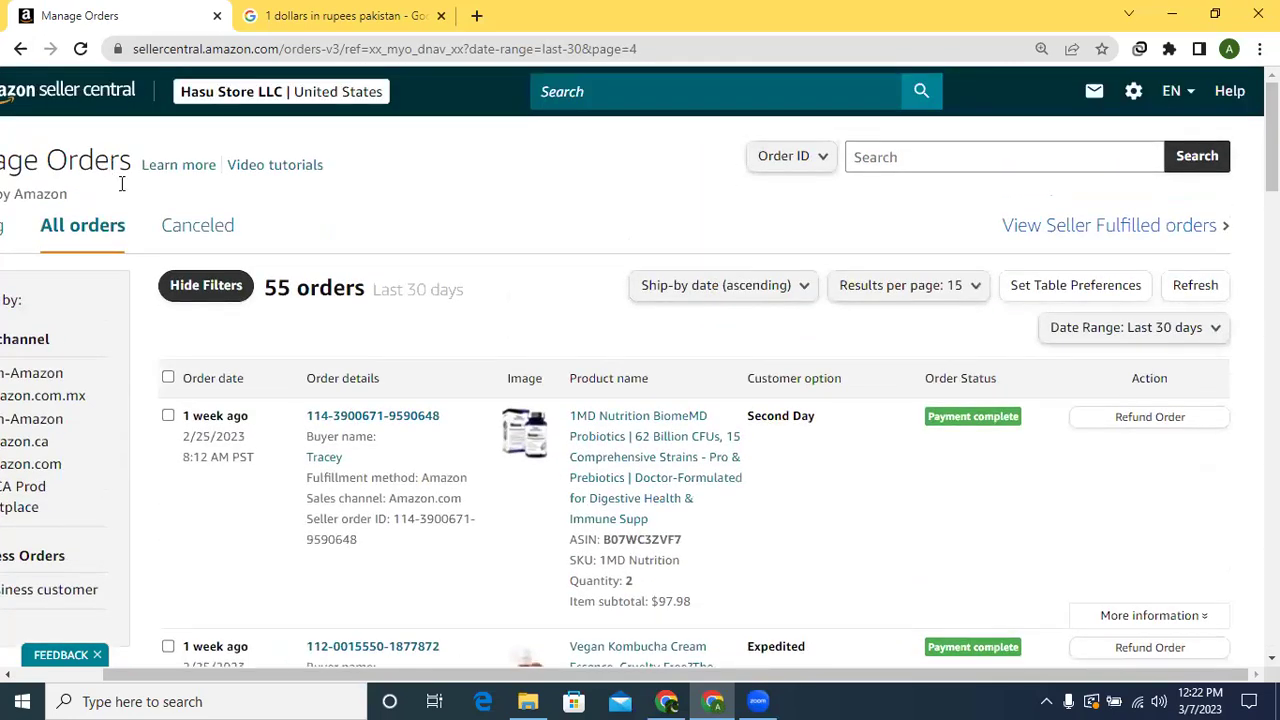
Open the FBA Inventory page and dismiss the notice about automated removal of aging inventory
left_click_drag(310, 677, 216, 677)
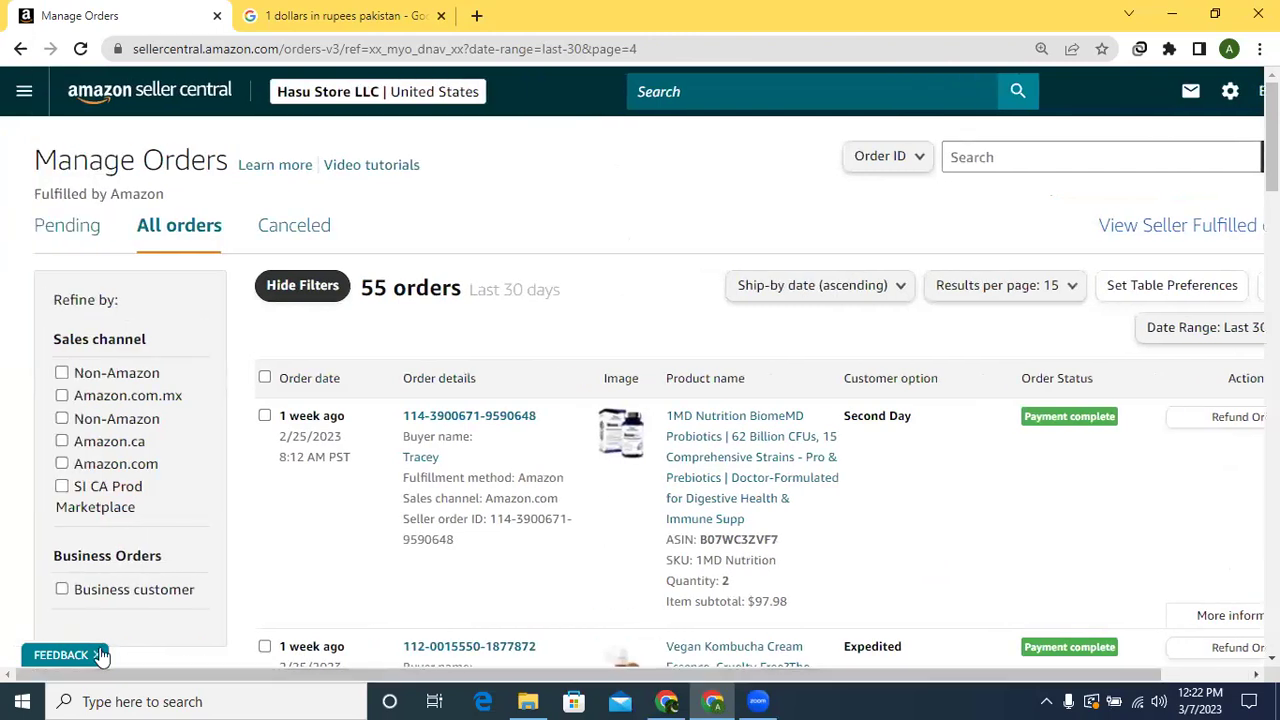
left_click(18, 91)
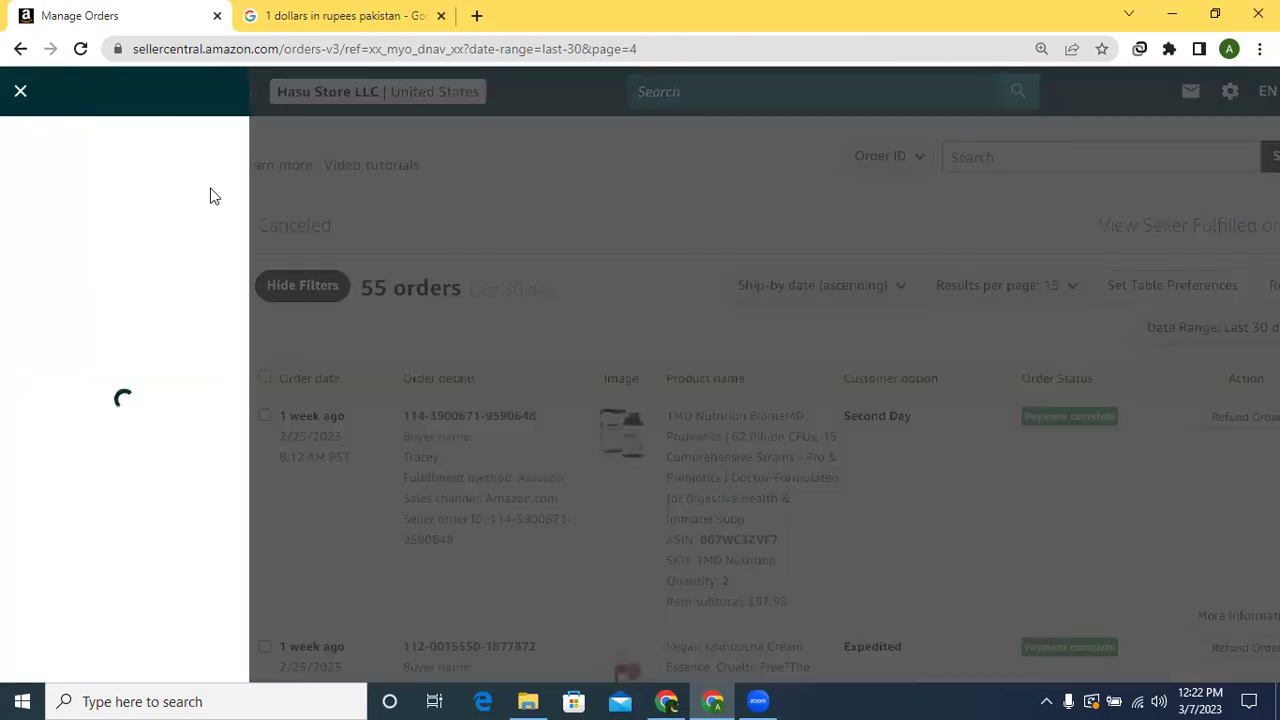
mouse_move(145, 146)
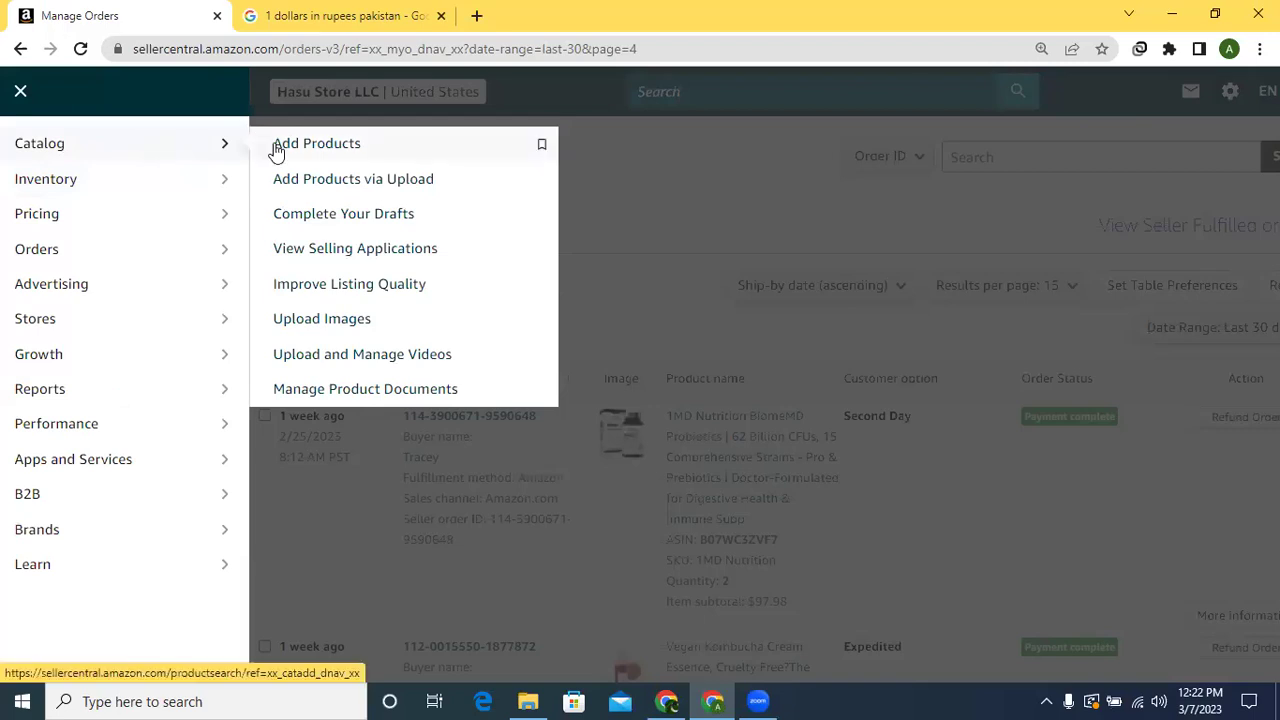
mouse_move(178, 180)
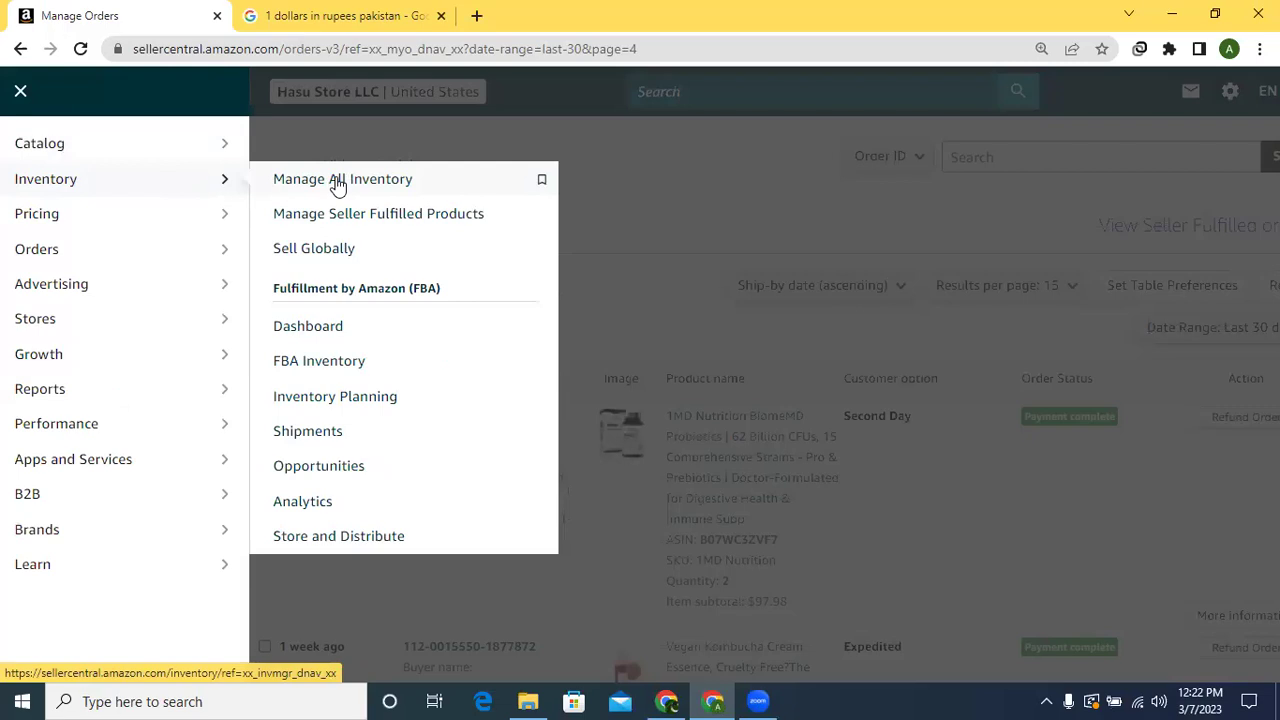
left_click(338, 368)
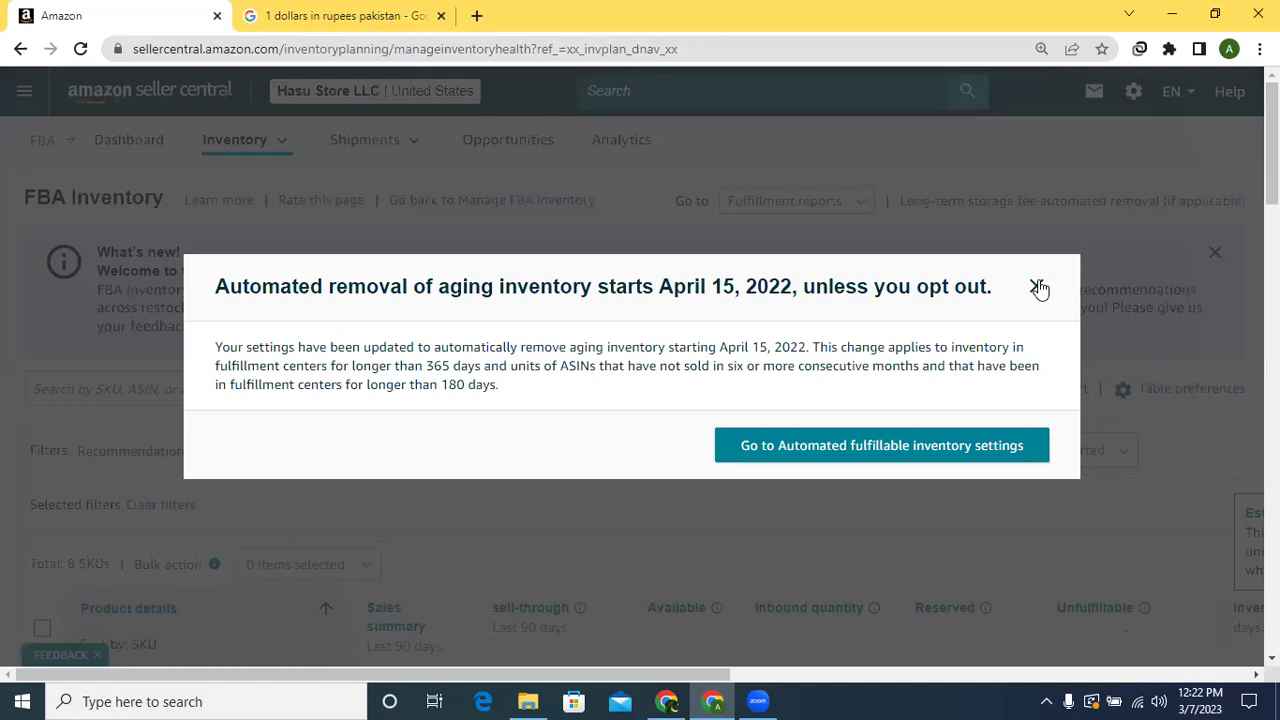
left_click(1038, 287)
Highlight the 90-day sales amount of the 1MD Nutrition BiomeMD Probiotics and view its sales summary details
scroll(640, 367, "down", 2)
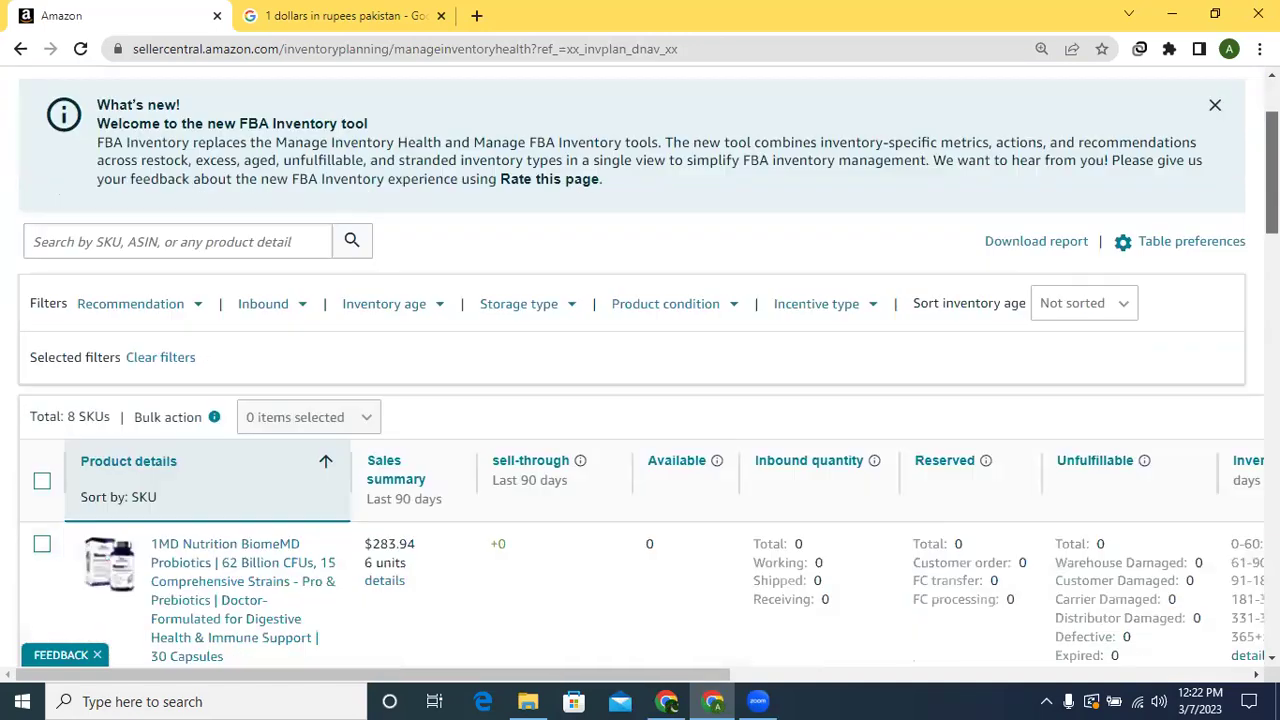
scroll(640, 366, "down", 3)
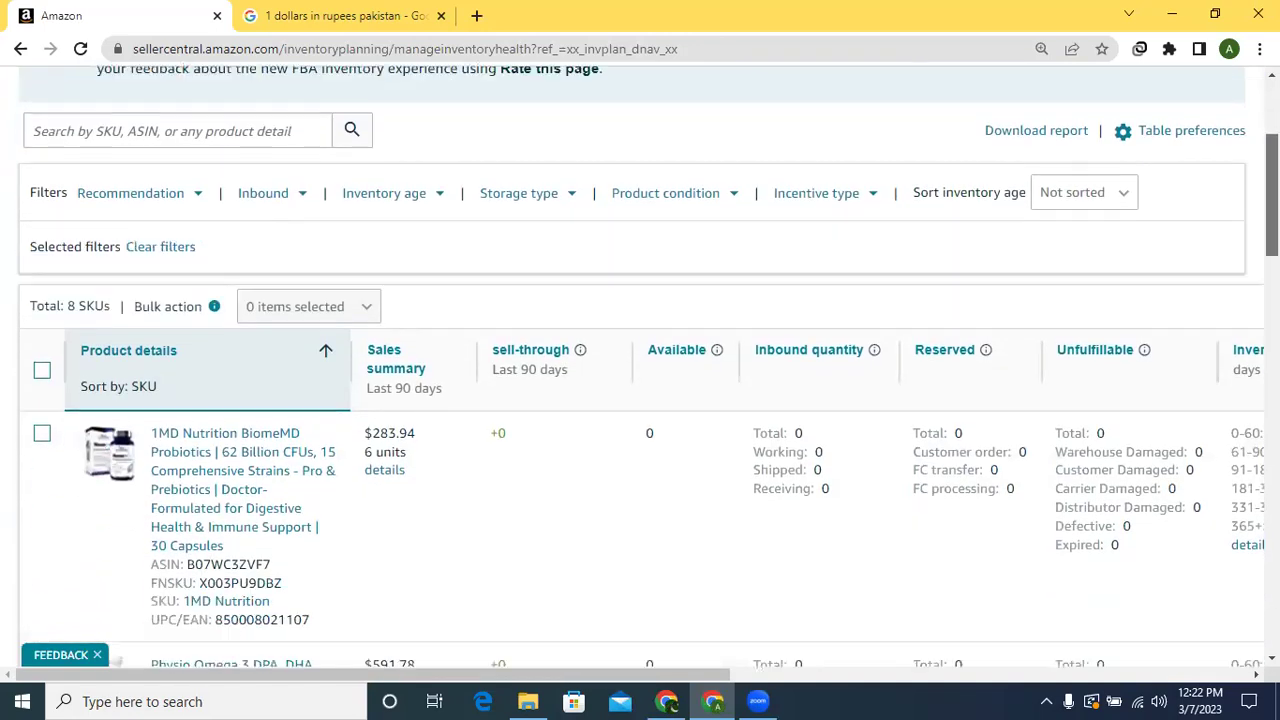
scroll(640, 367, "up", 1)
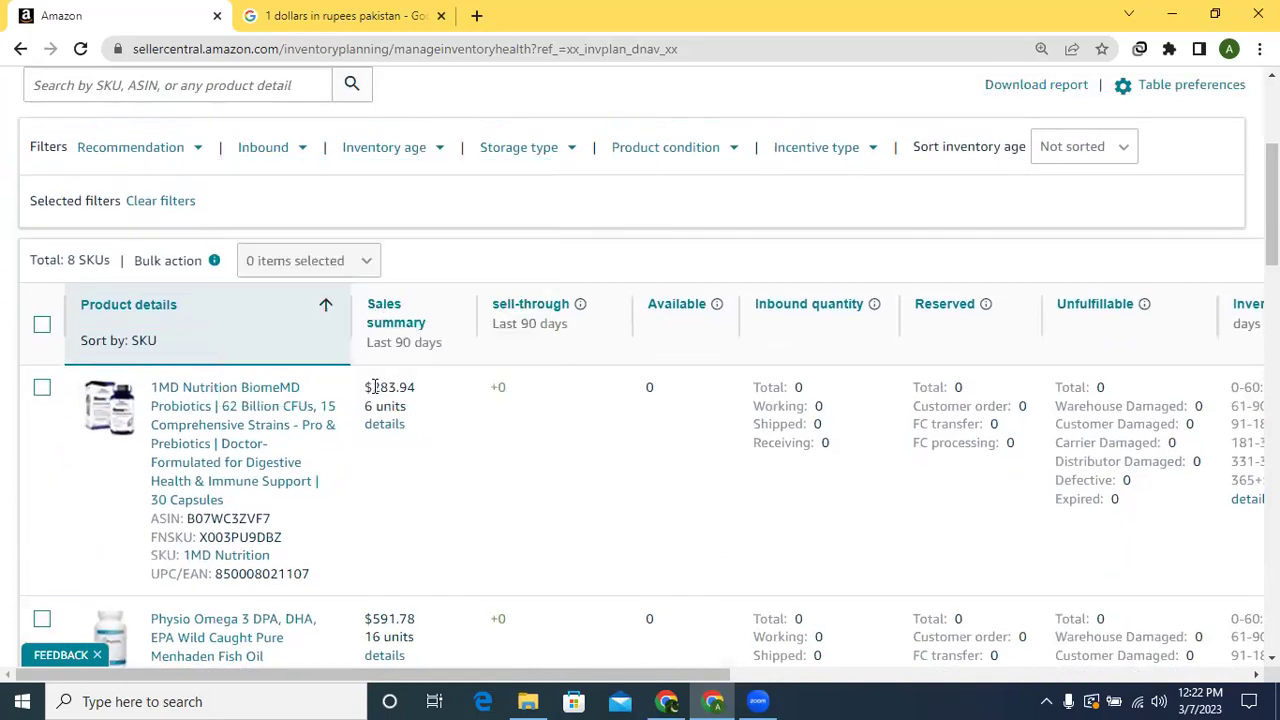
left_click_drag(375, 387, 437, 387)
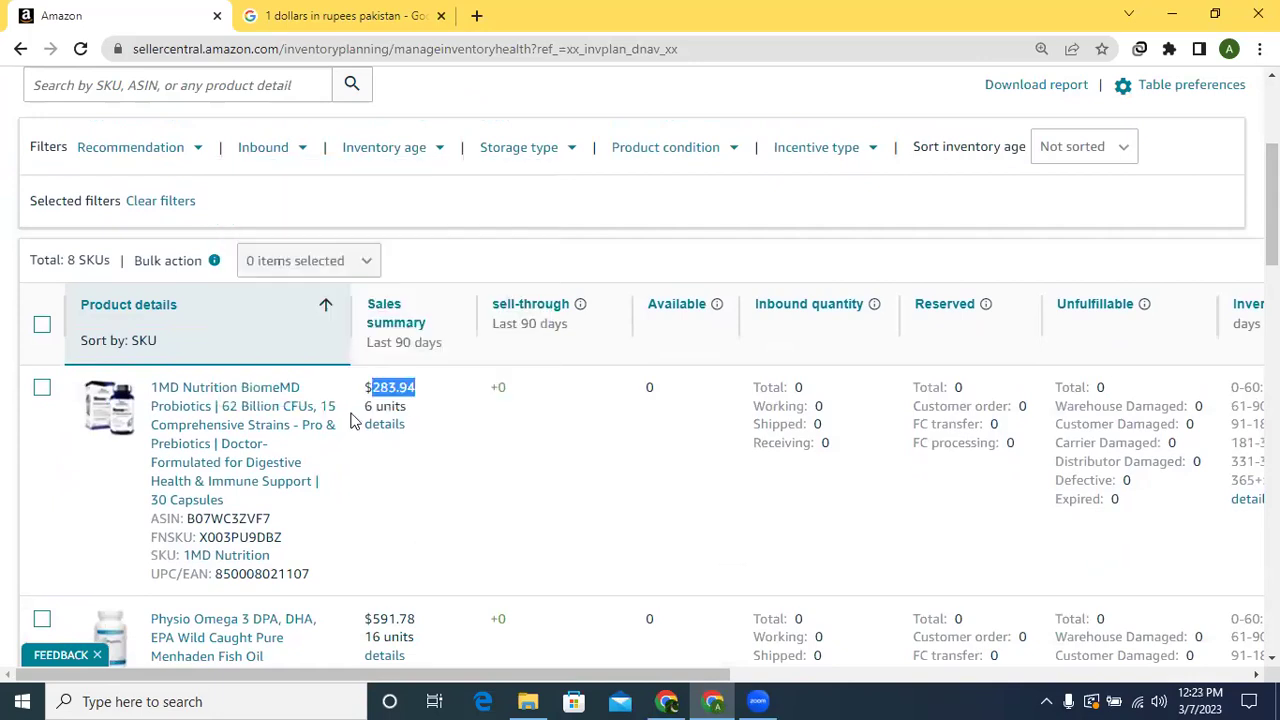
mouse_move(383, 428)
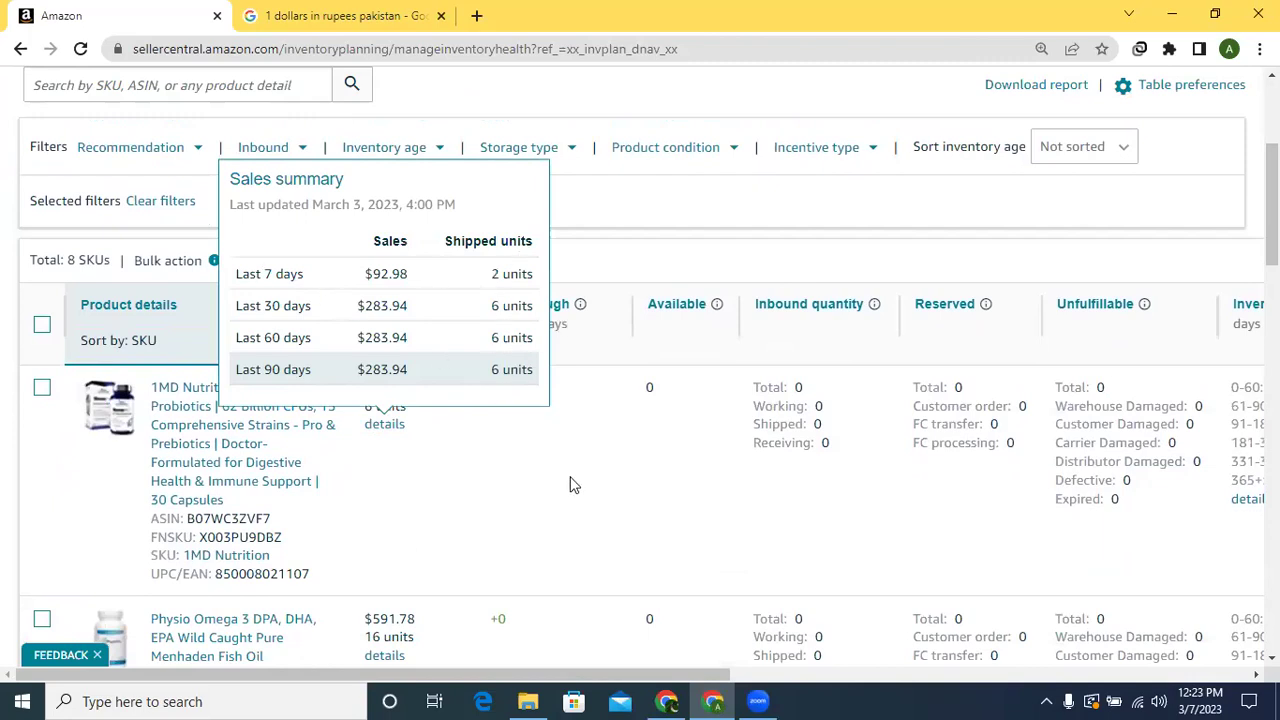
Highlight the 90-day sales and units of the Physio Omega 3 product and check its sales details
scroll(377, 411, "down", 3)
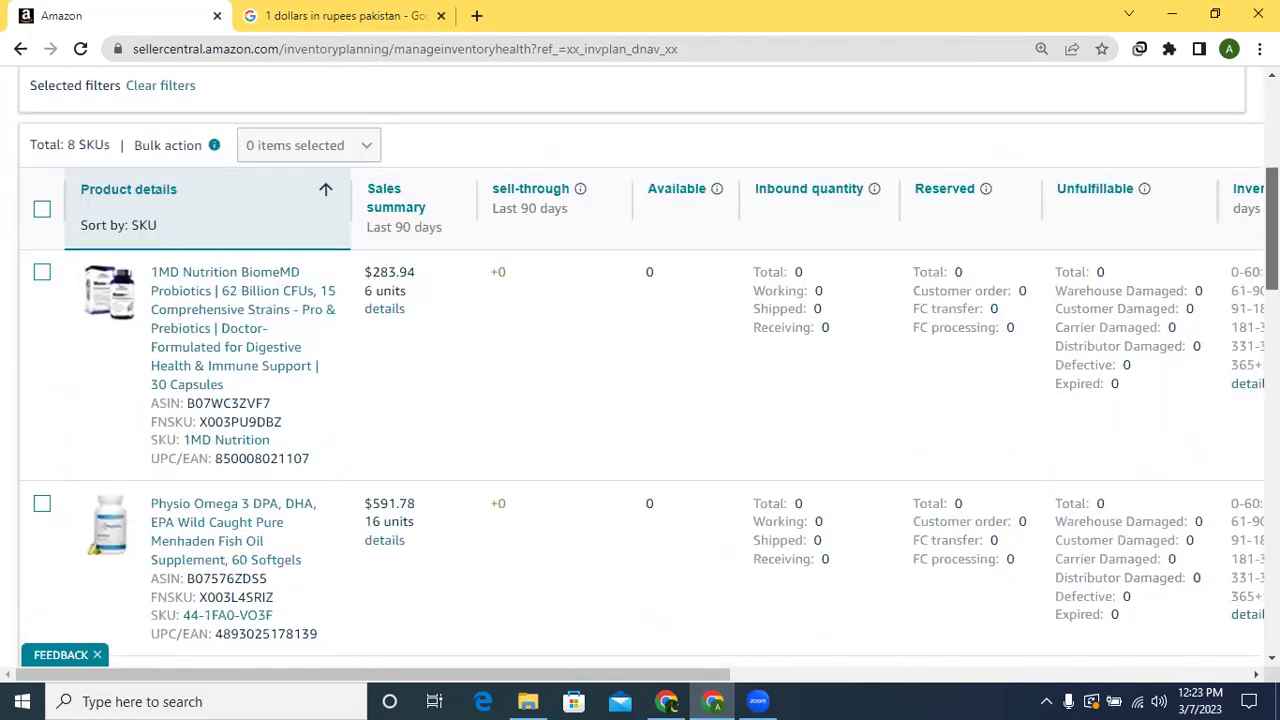
left_click_drag(364, 392, 418, 390)
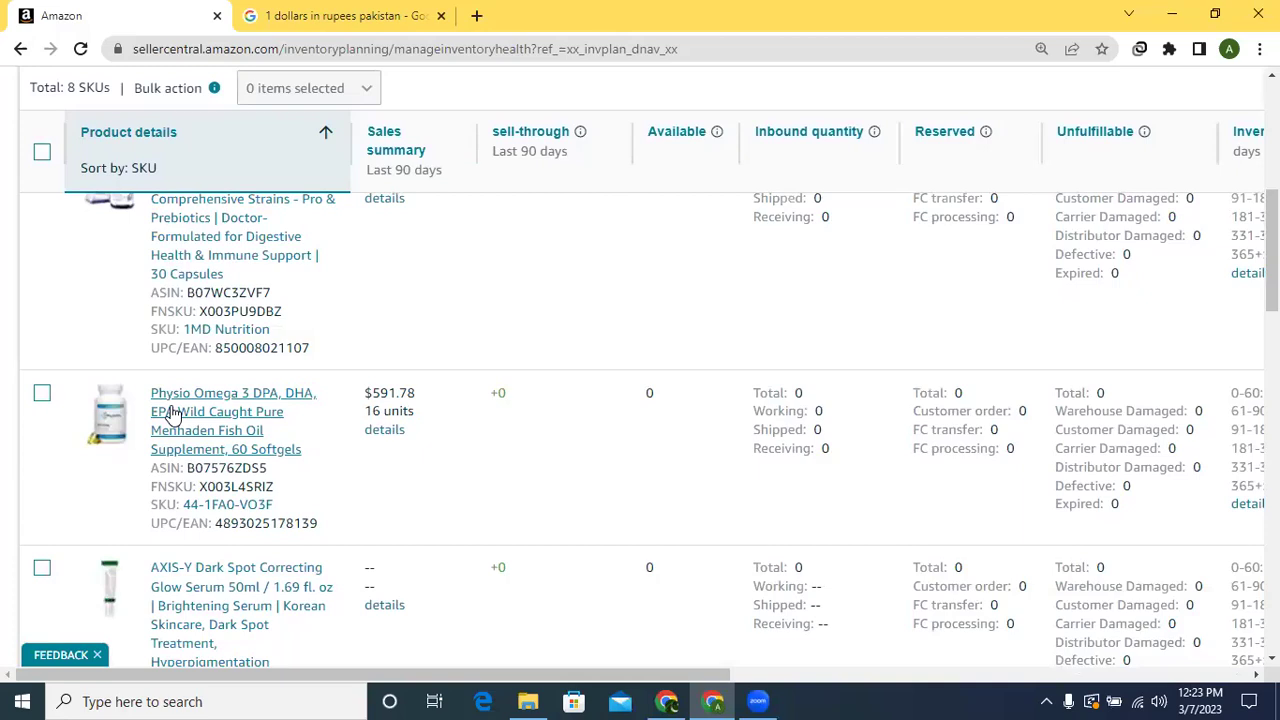
left_click_drag(366, 390, 413, 430)
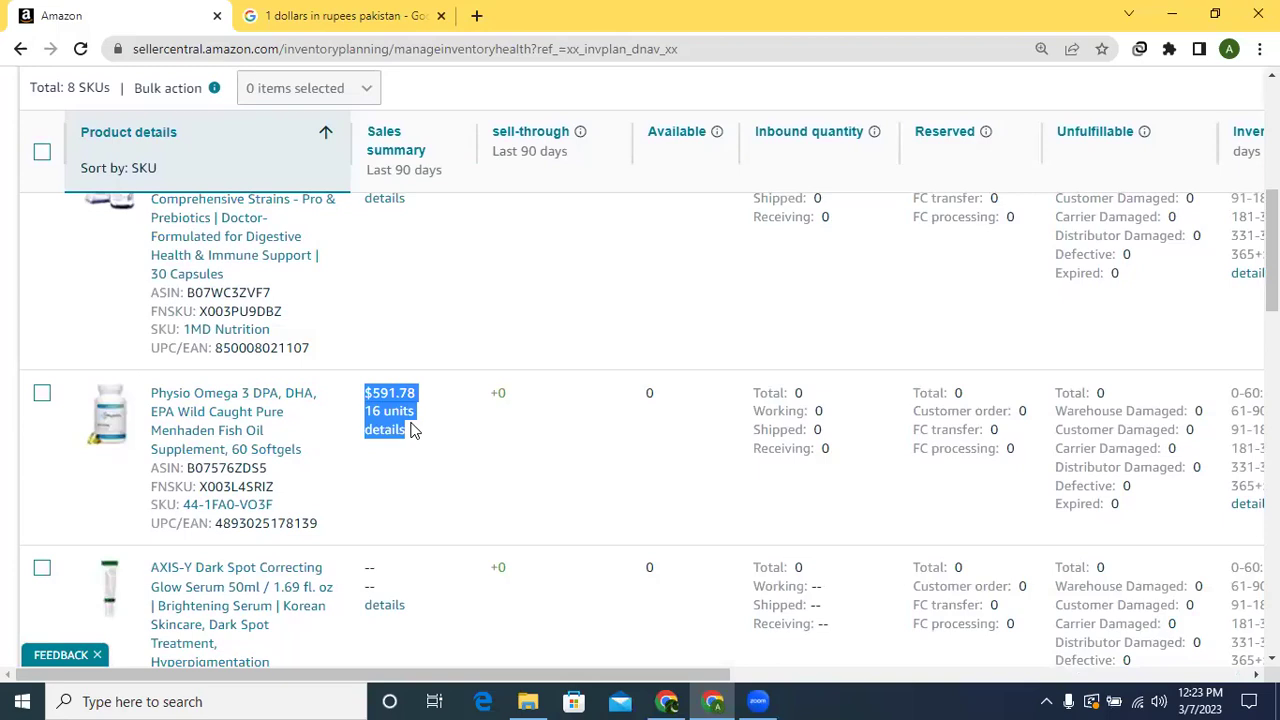
left_click(456, 478)
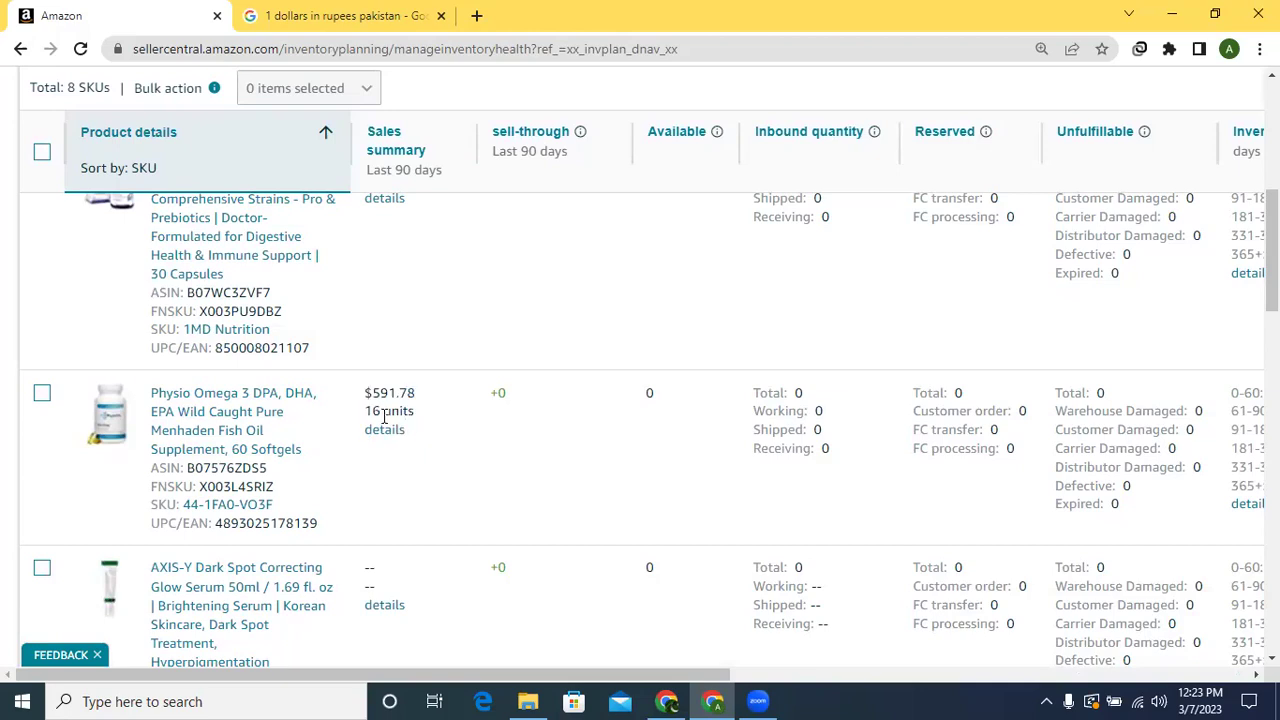
mouse_move(384, 430)
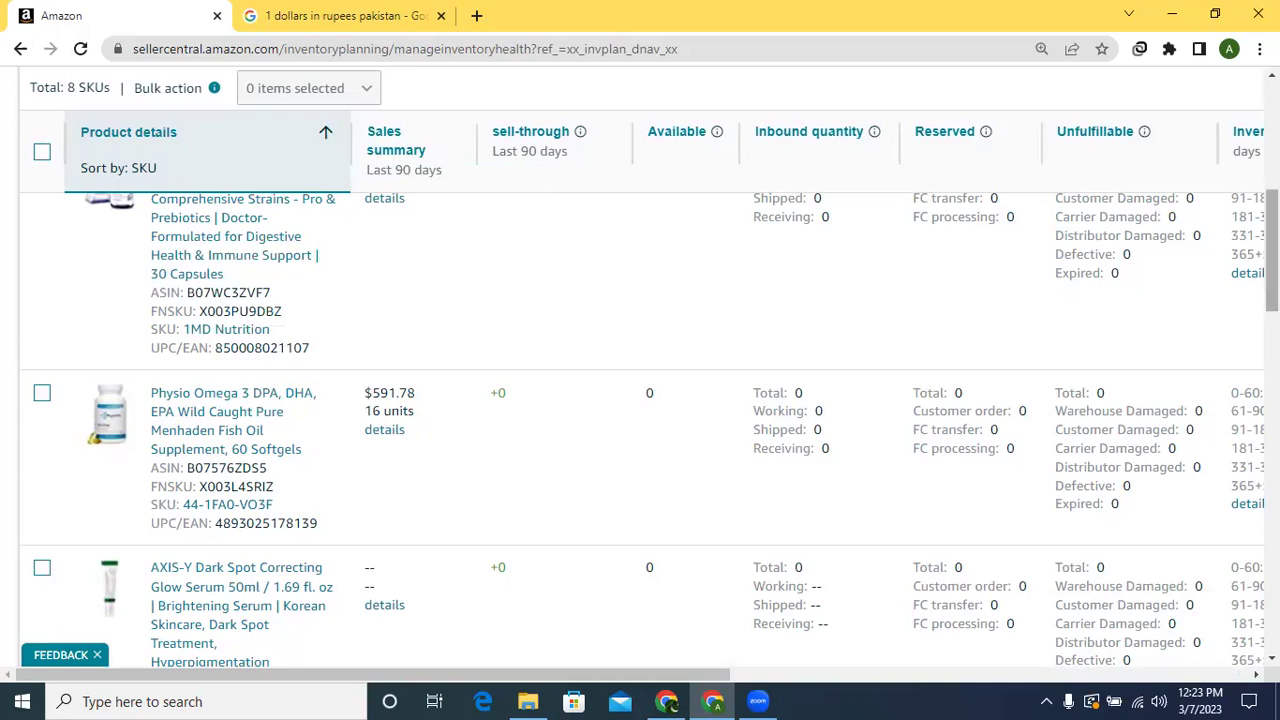
Find the Vegan Kombucha Cream Essence in the inventory, view its sales summary details and highlight the Last 7 days sales
scroll(1272, 250, "down", 3)
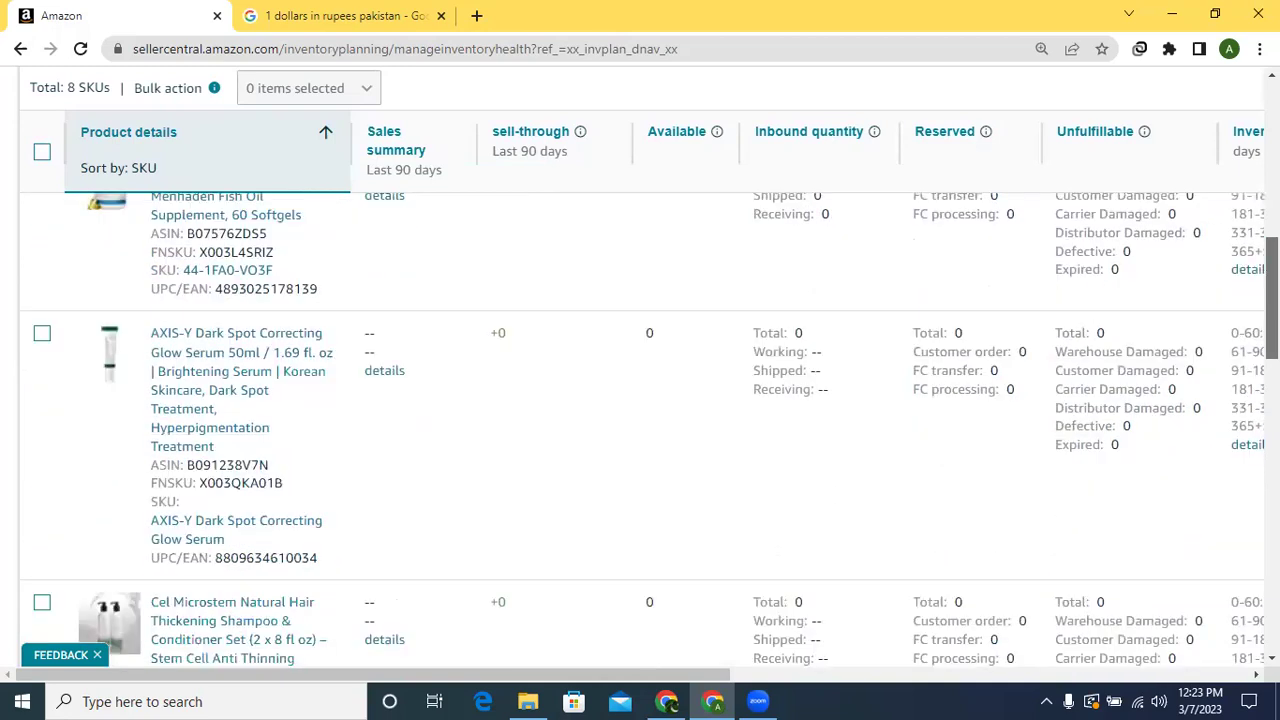
scroll(649, 430, "down", 8)
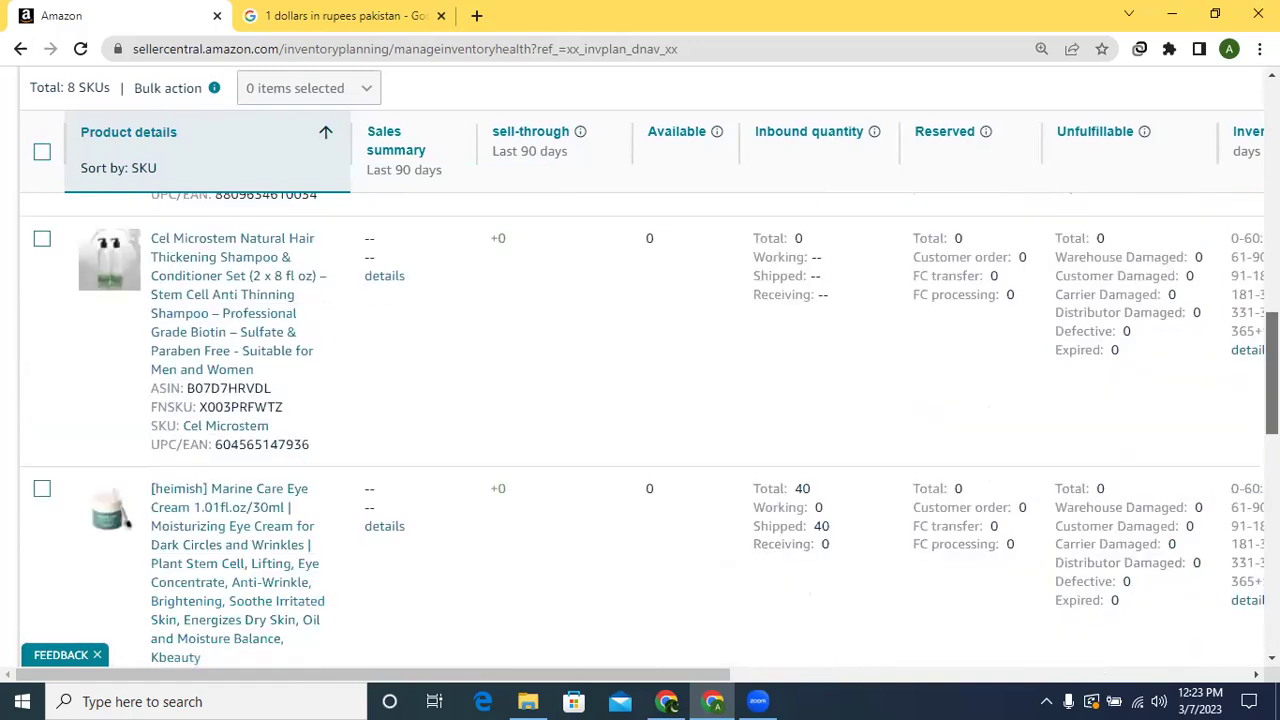
scroll(649, 430, "down", 2)
scroll(903, 380, "down", 1)
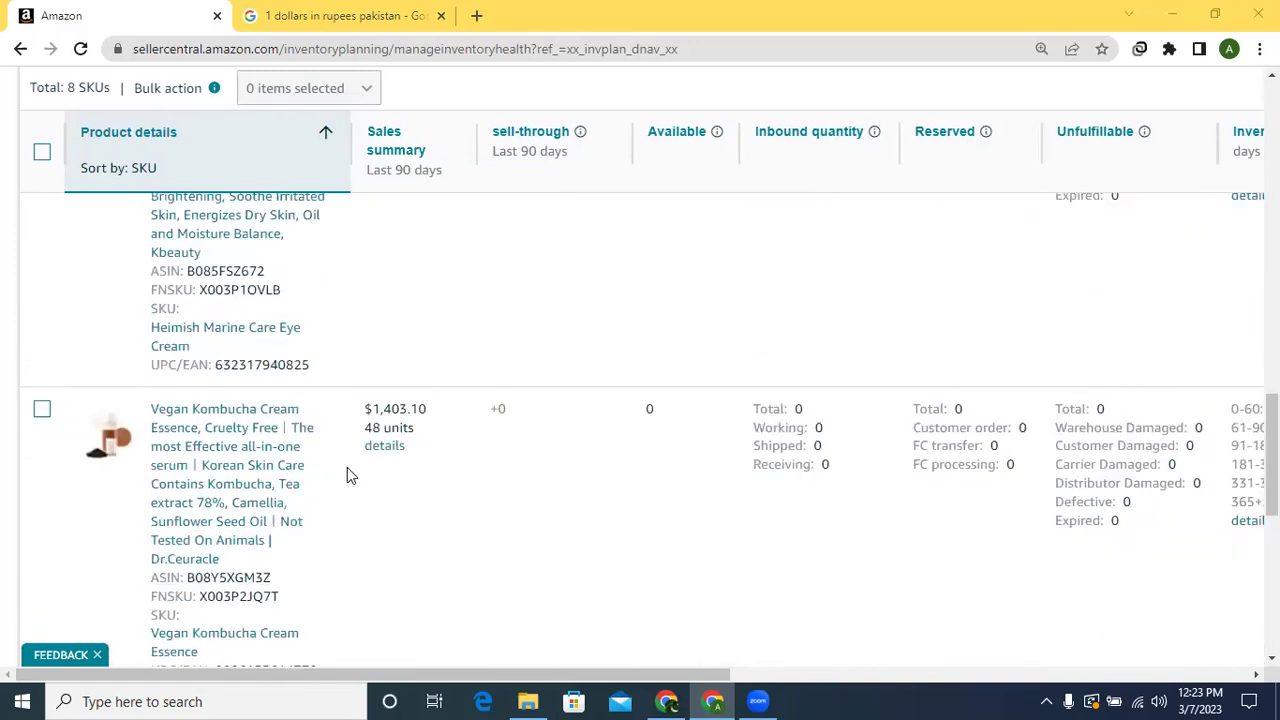
left_click_drag(374, 405, 425, 405)
left_click(386, 450)
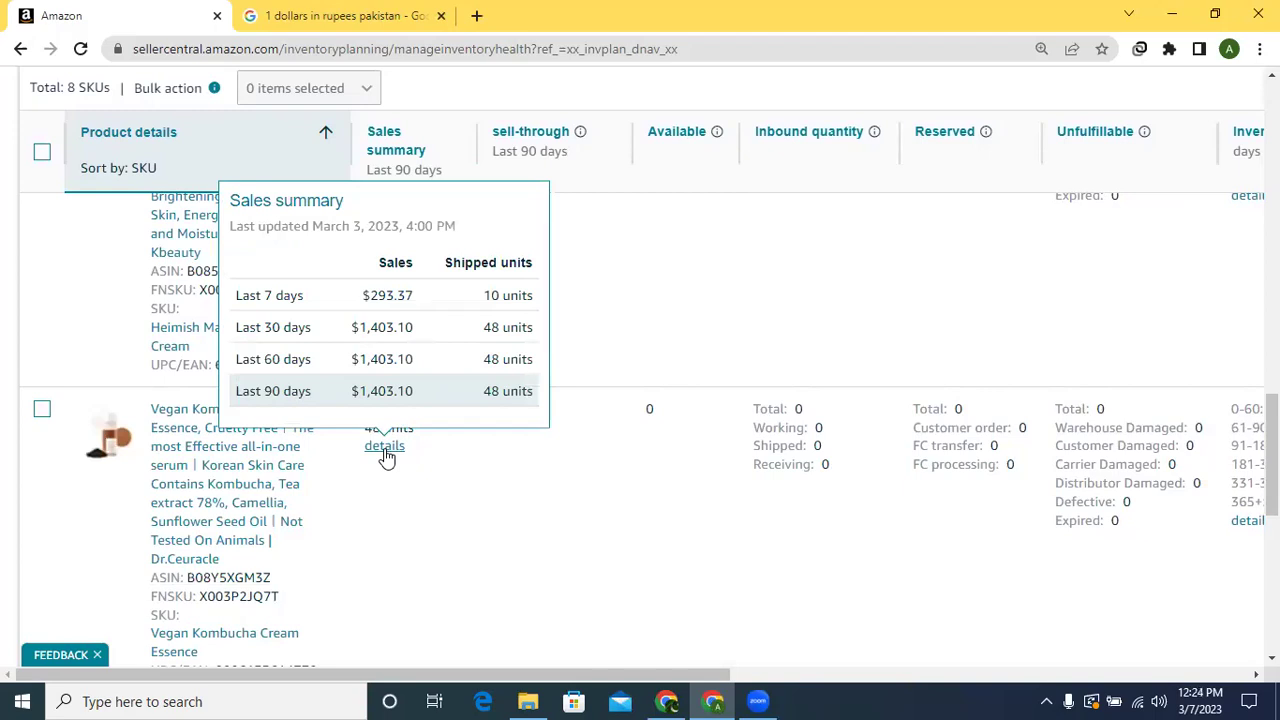
left_click_drag(370, 296, 429, 296)
left_click(570, 552)
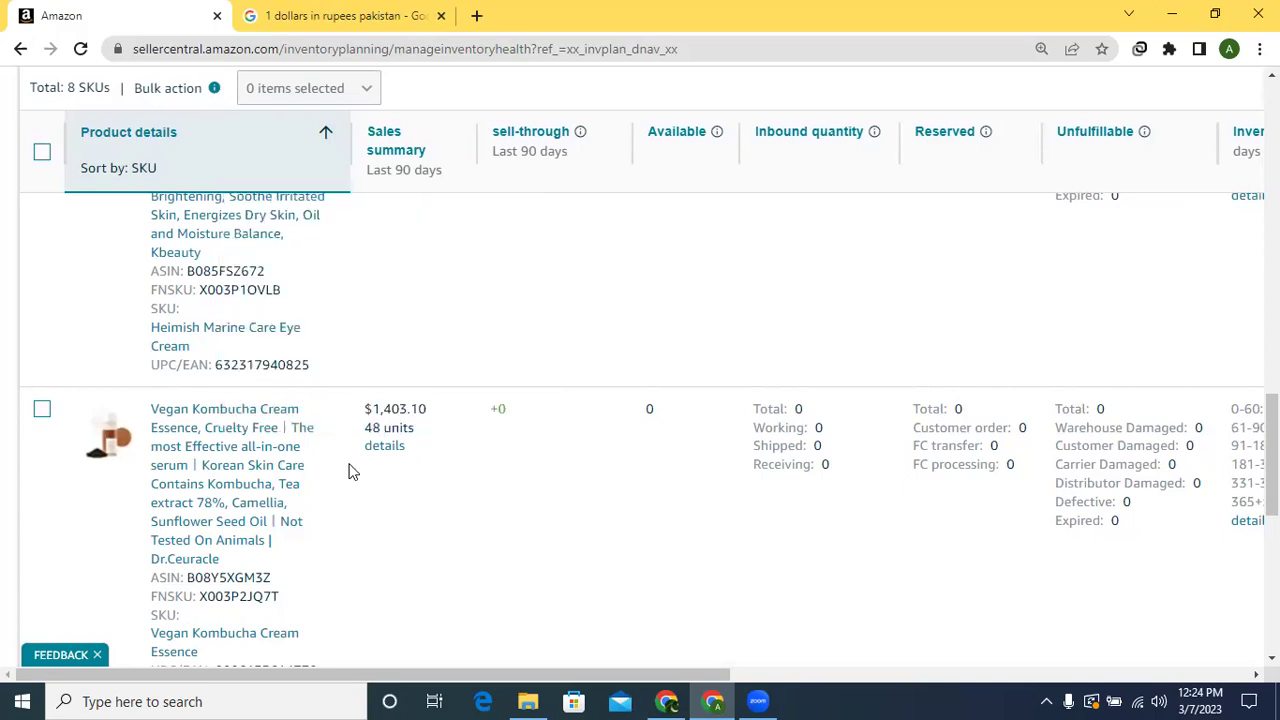
Open the Amazon product page of the Vegan Kombucha Cream Essence and set the browser zoom to 110%
left_click(263, 428)
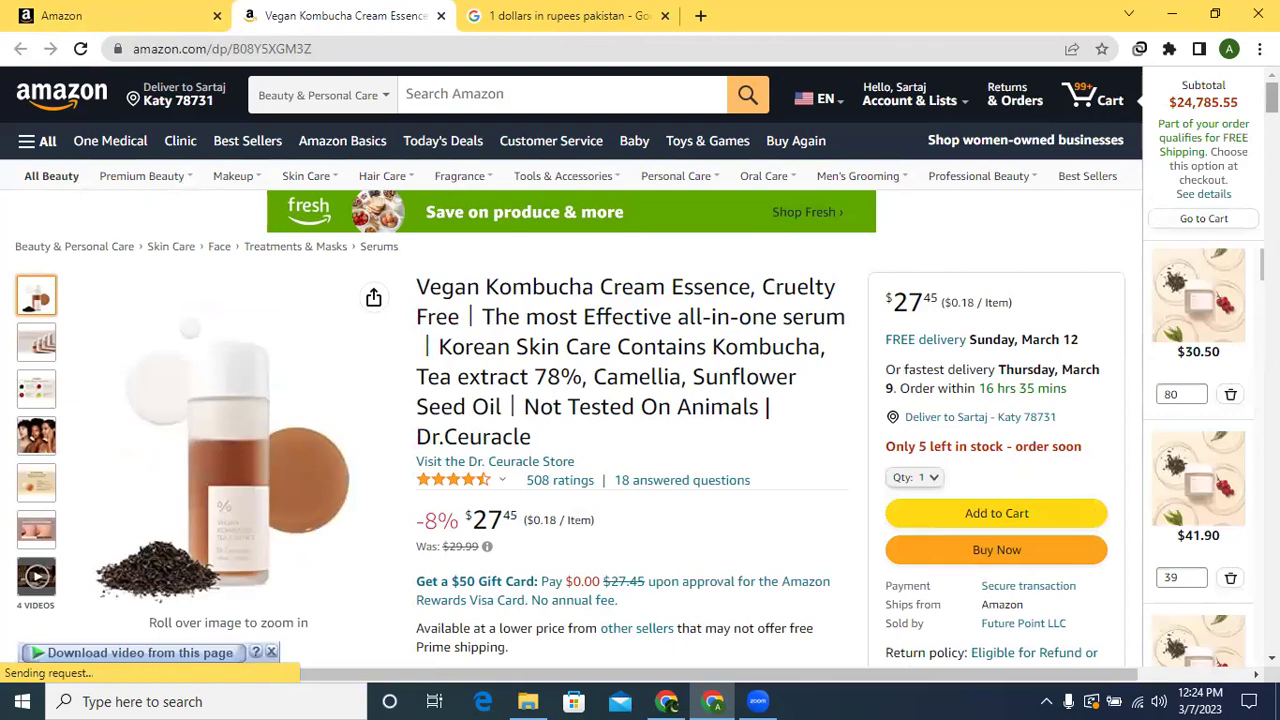
left_click(1260, 48)
left_click(1202, 223)
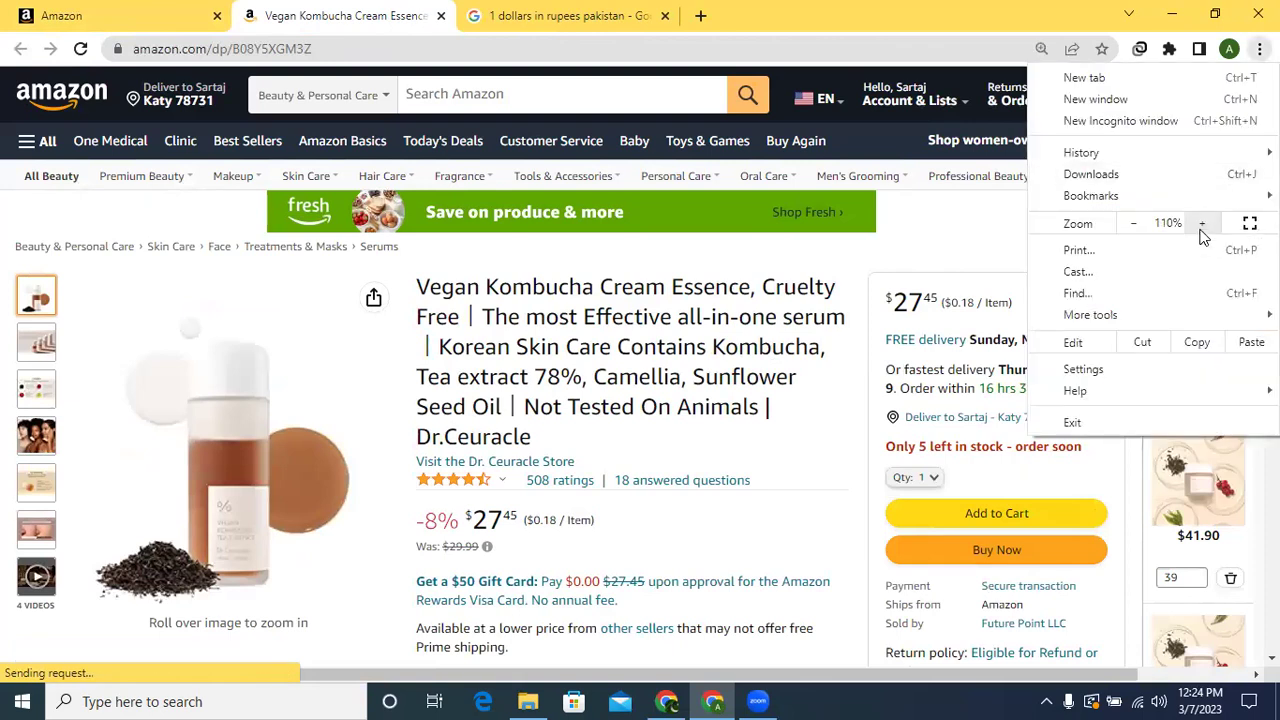
left_click(985, 5)
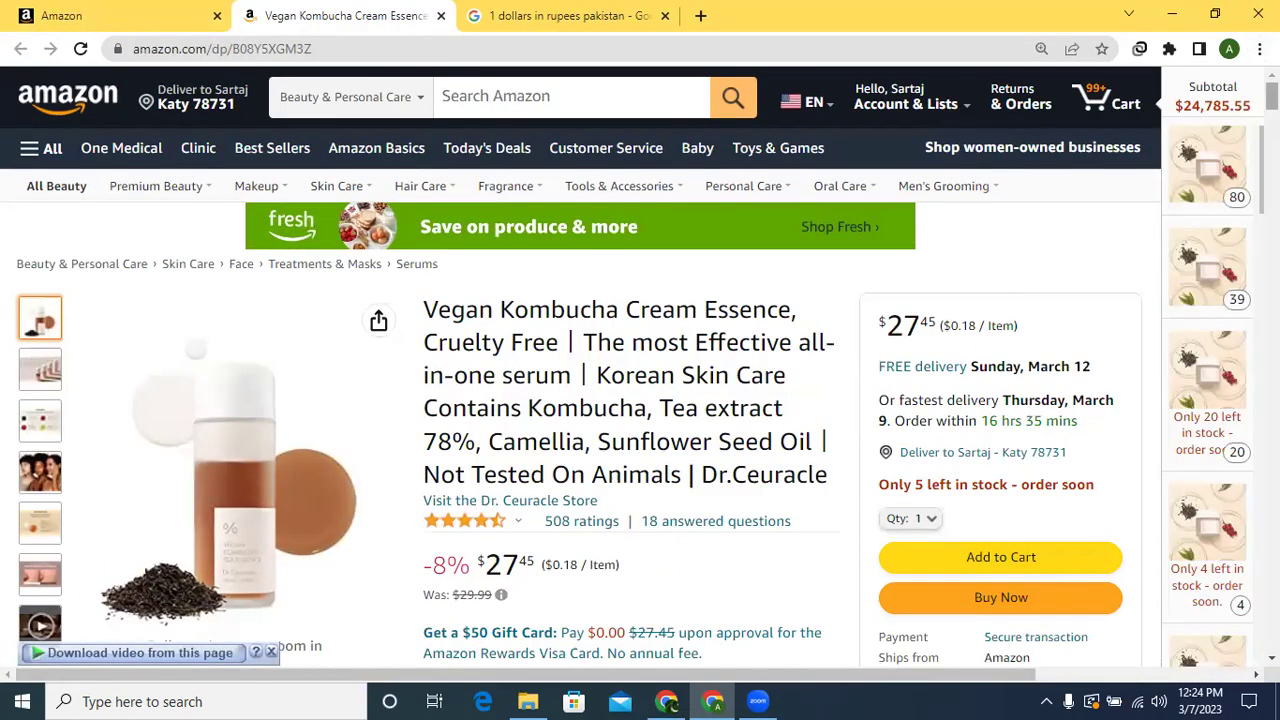
scroll(640, 366, "down", 1)
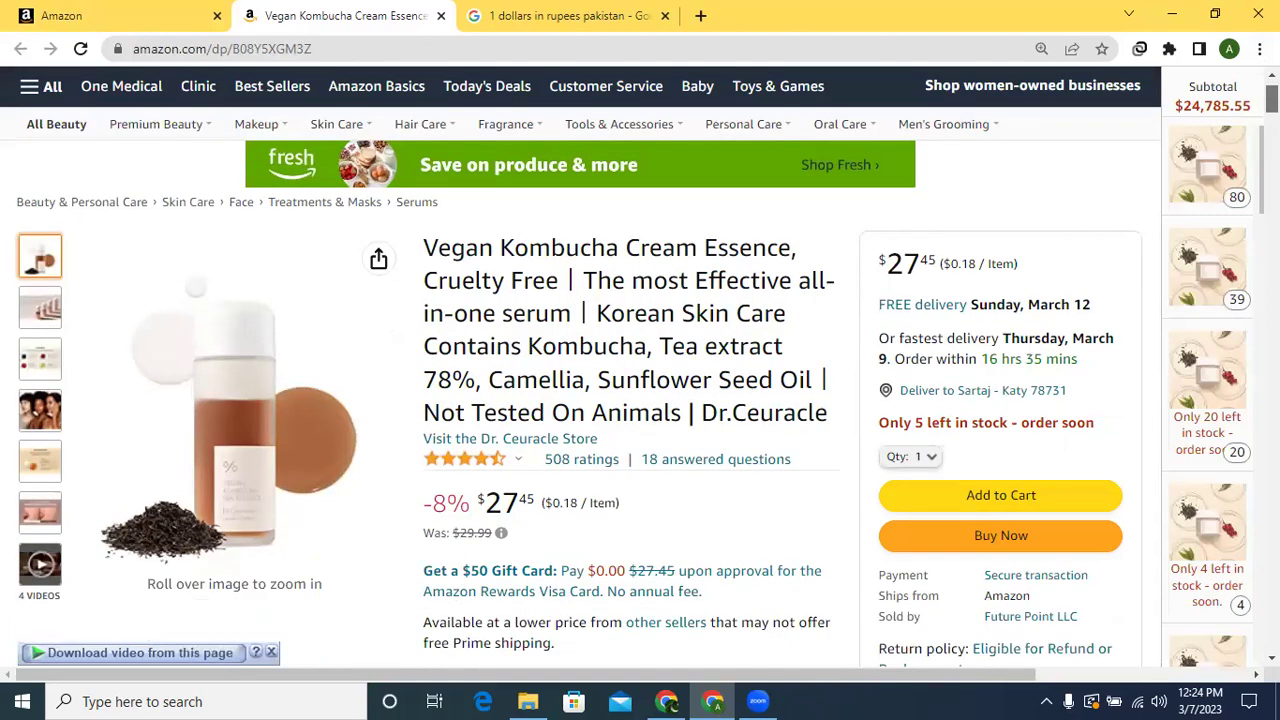
Examine the Vegan Kombucha Cream Essence listing's price, stock, delivery details, pattern options and other sellers' offers
scroll(957, 306, "down", 5)
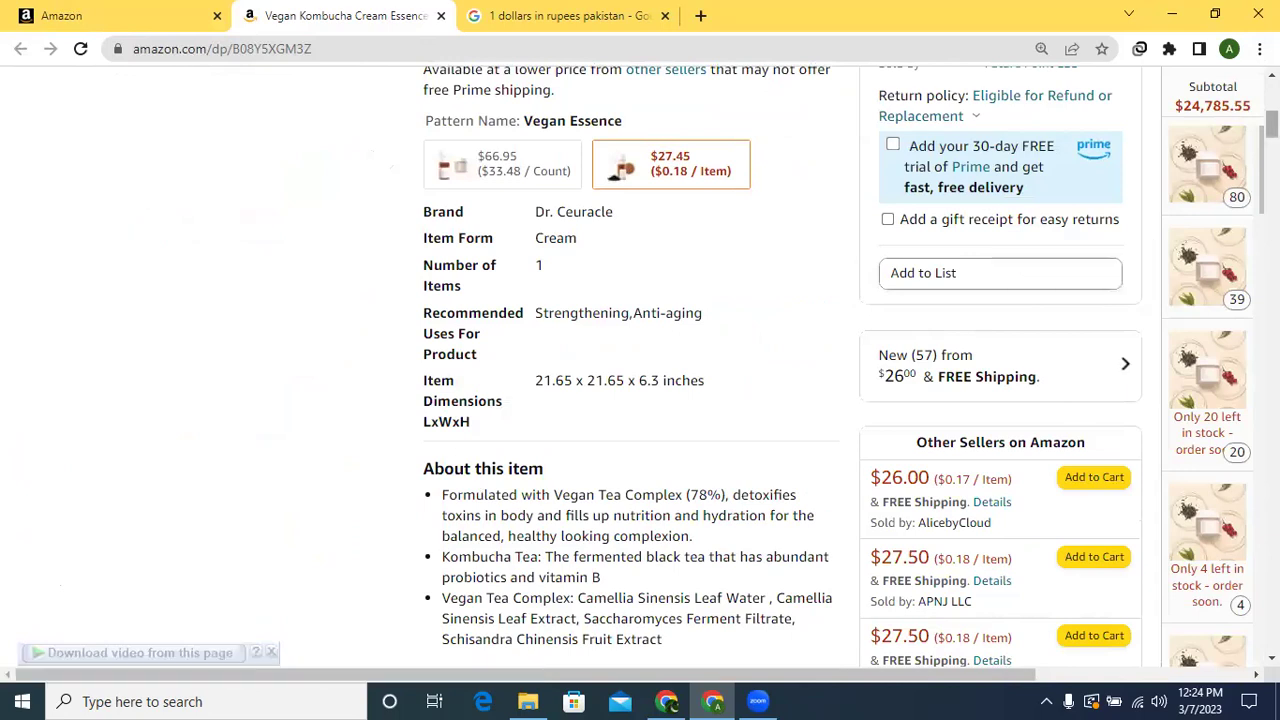
scroll(640, 360, "up", 2)
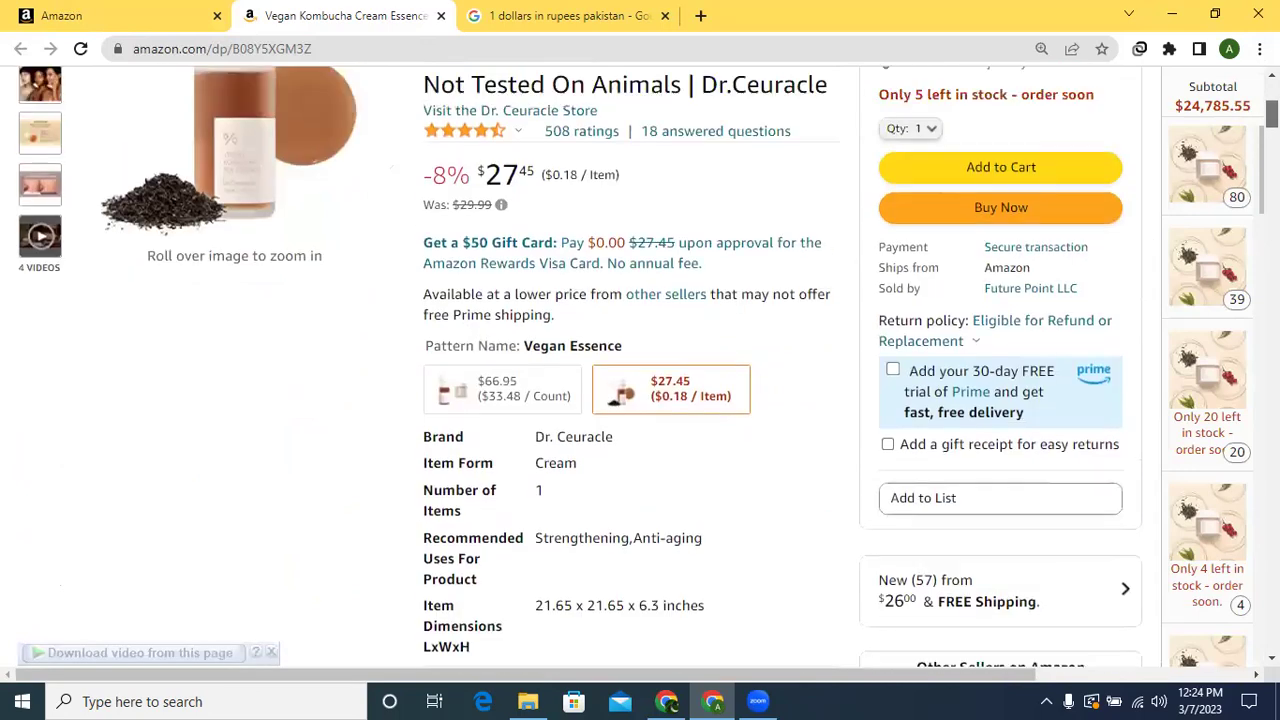
scroll(640, 360, "up", 1)
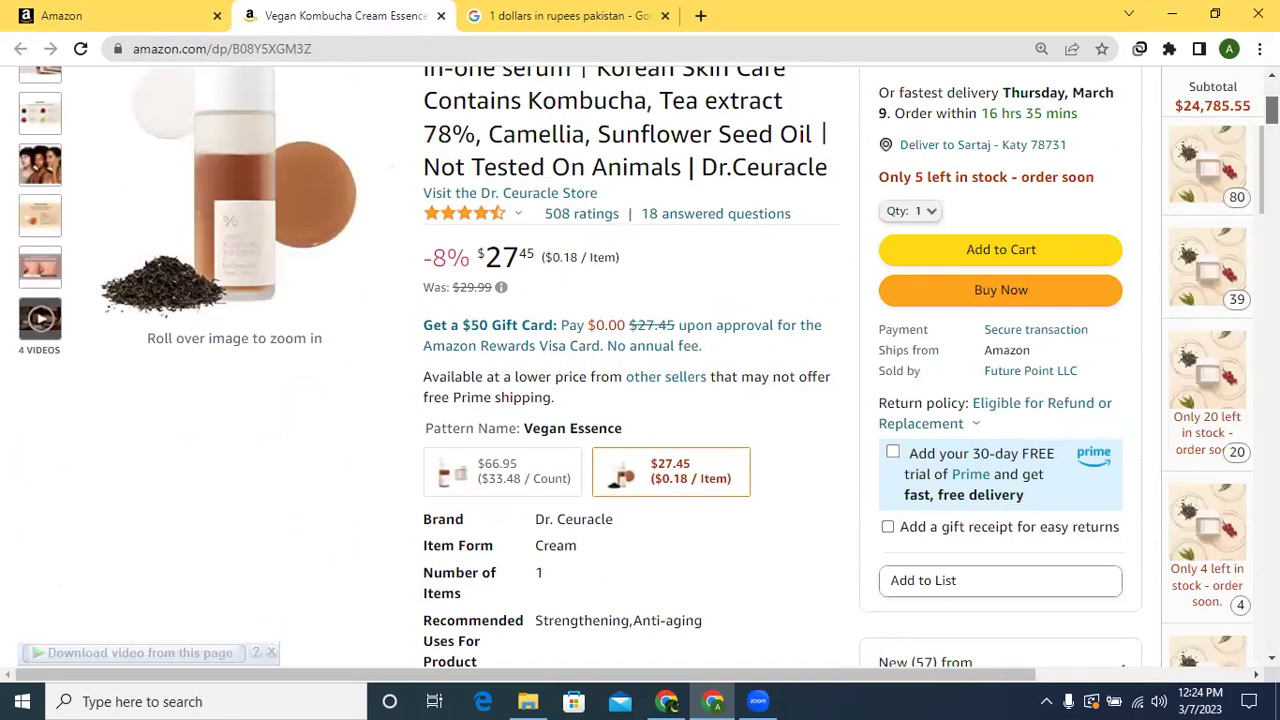
scroll(640, 366, "down", 1)
scroll(640, 366, "down", 3)
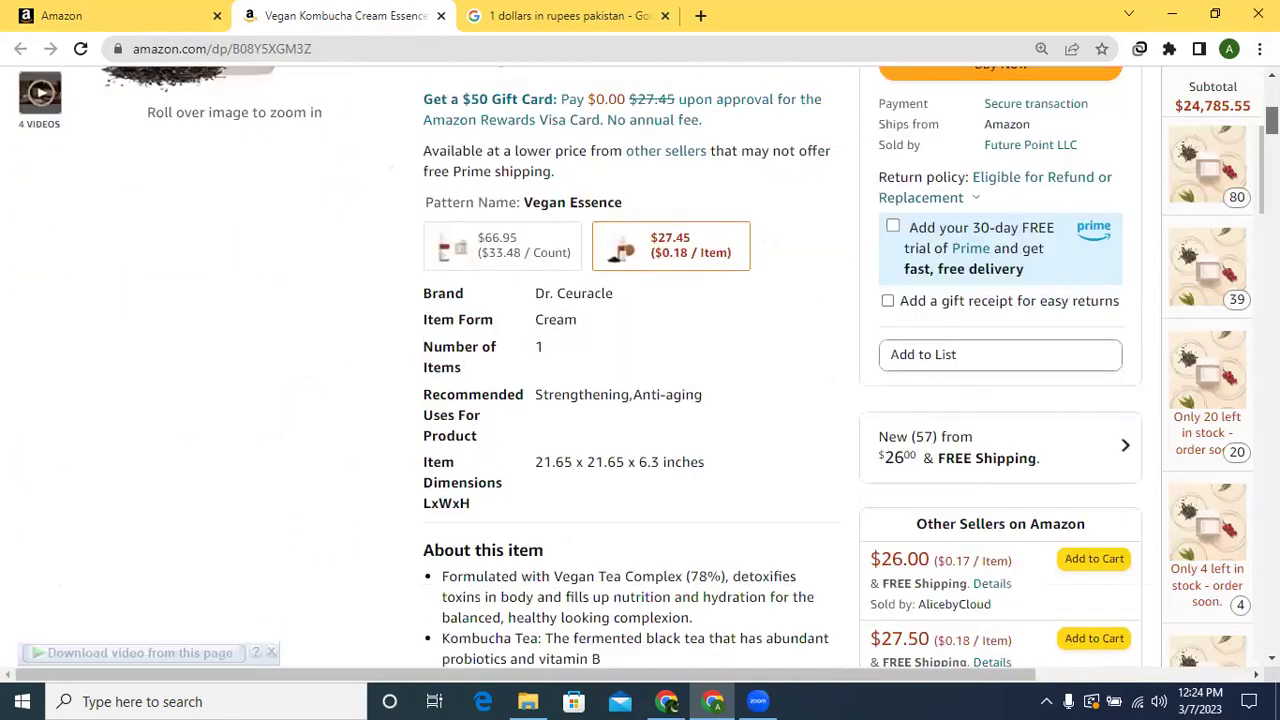
scroll(640, 366, "up", 6)
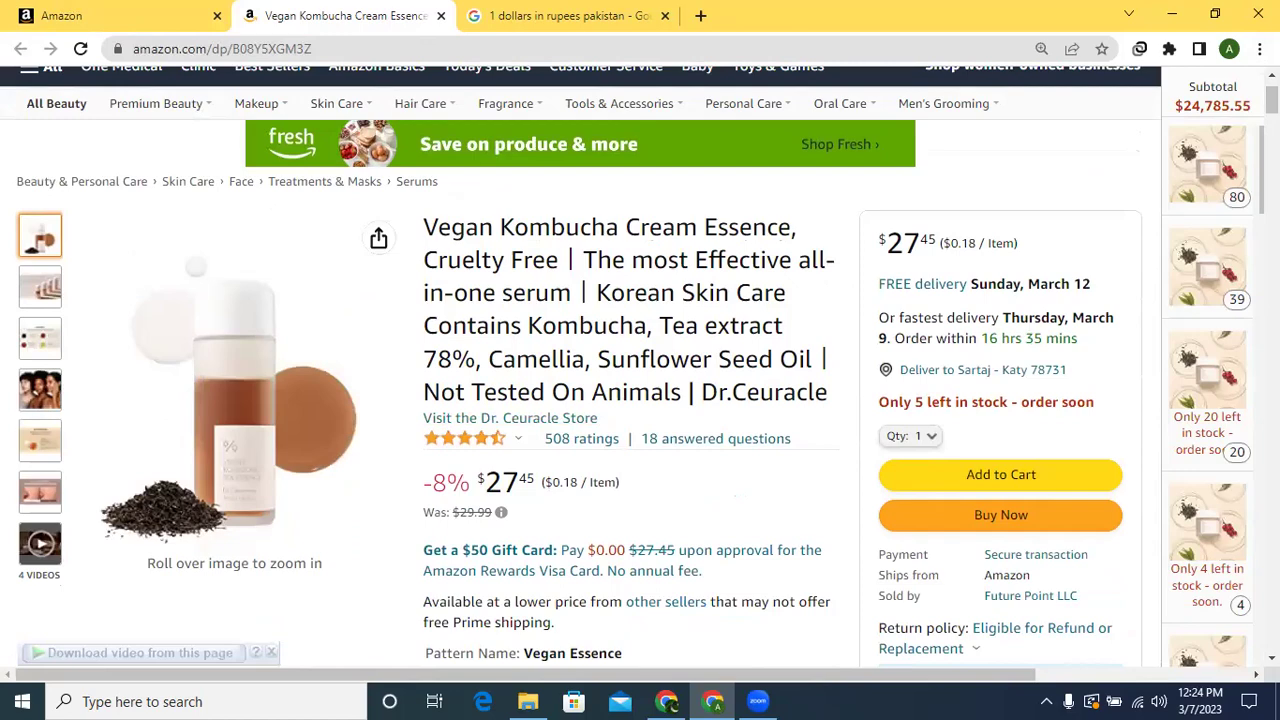
scroll(1046, 230, "down", 1)
scroll(578, 370, "down", 2)
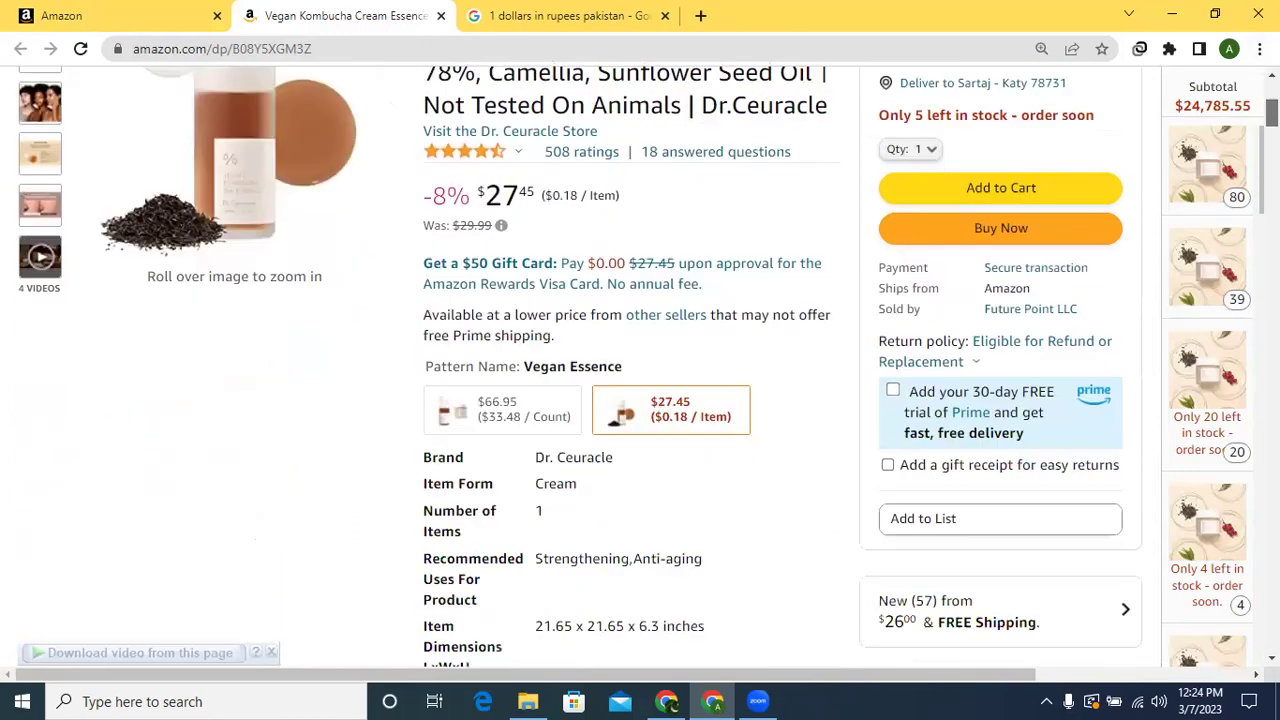
scroll(578, 370, "up", 4)
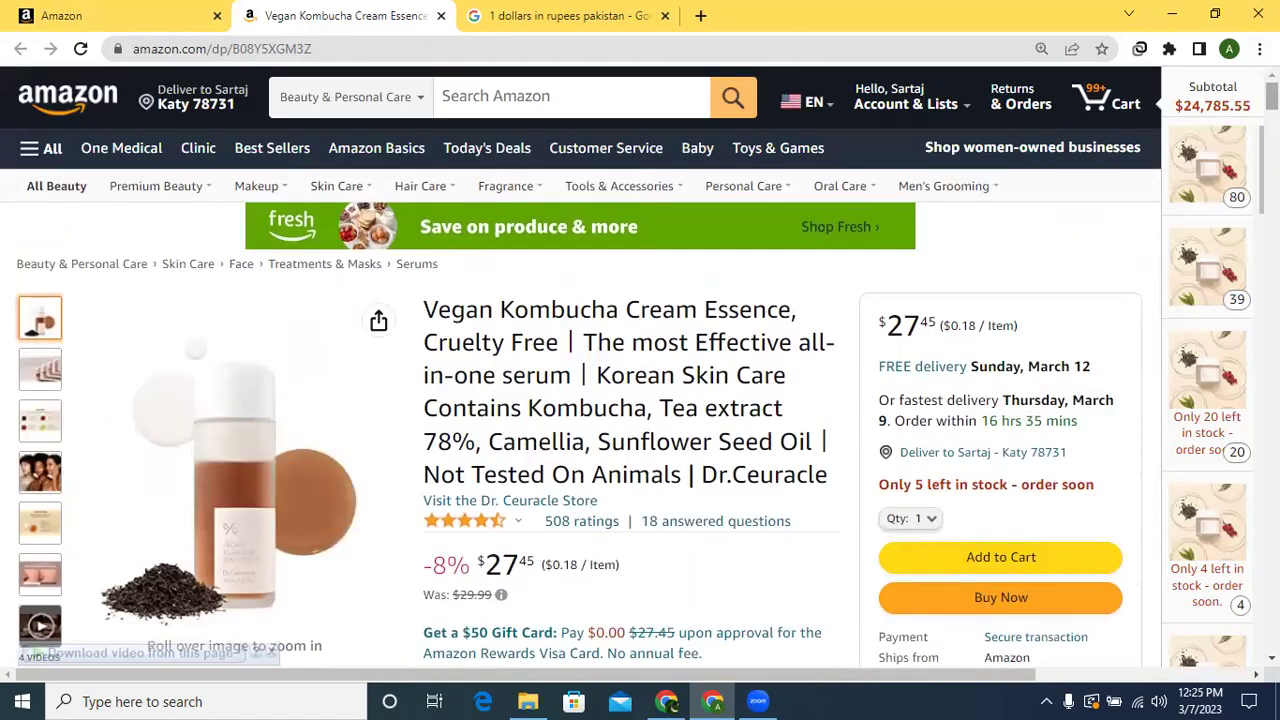
Find the Product details section of the Vegan Kombucha Cream Essence listing and highlight its Best Sellers Rank in Beauty & Personal Care
scroll(580, 365, "down", 20)
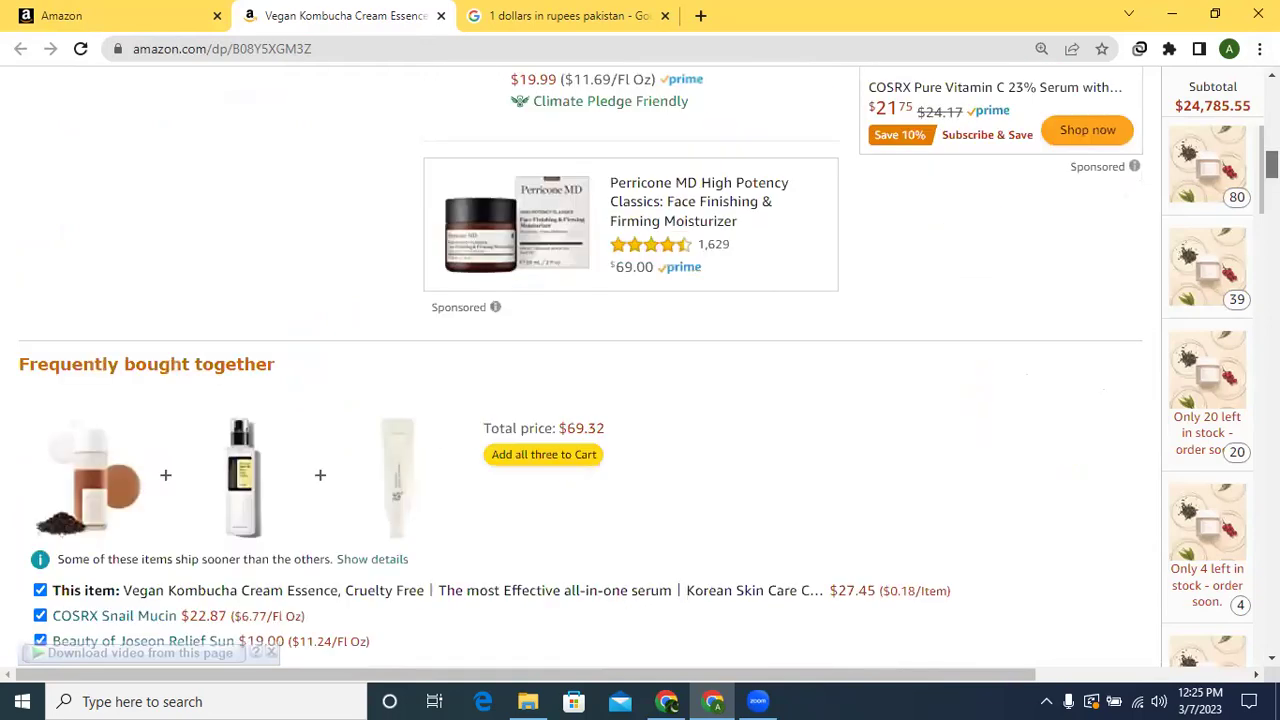
scroll(580, 365, "down", 10)
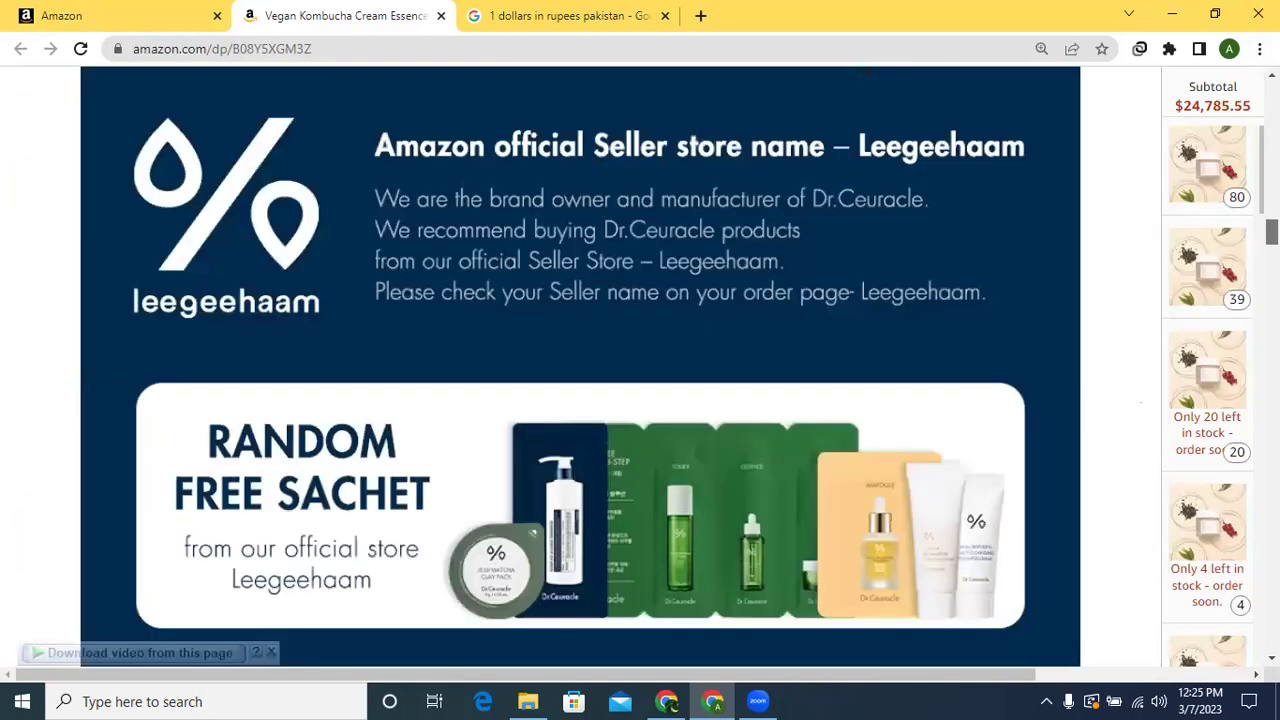
scroll(580, 365, "down", 10)
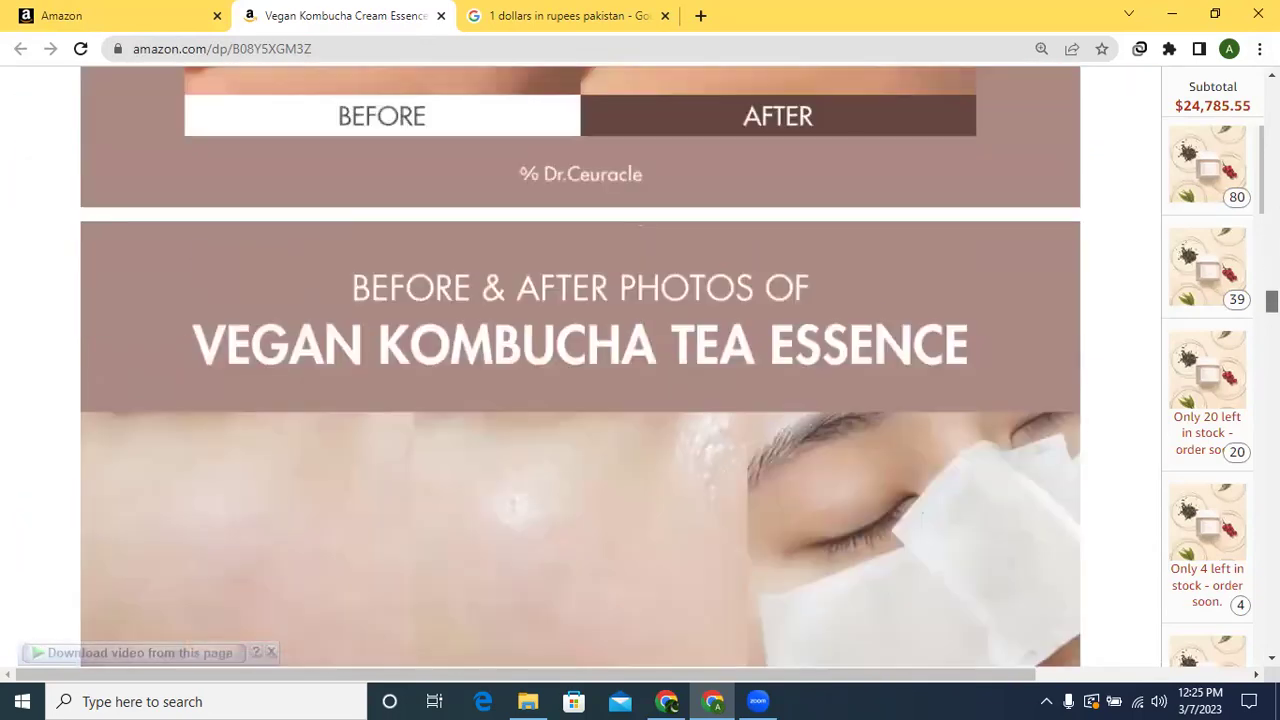
scroll(580, 365, "down", 10)
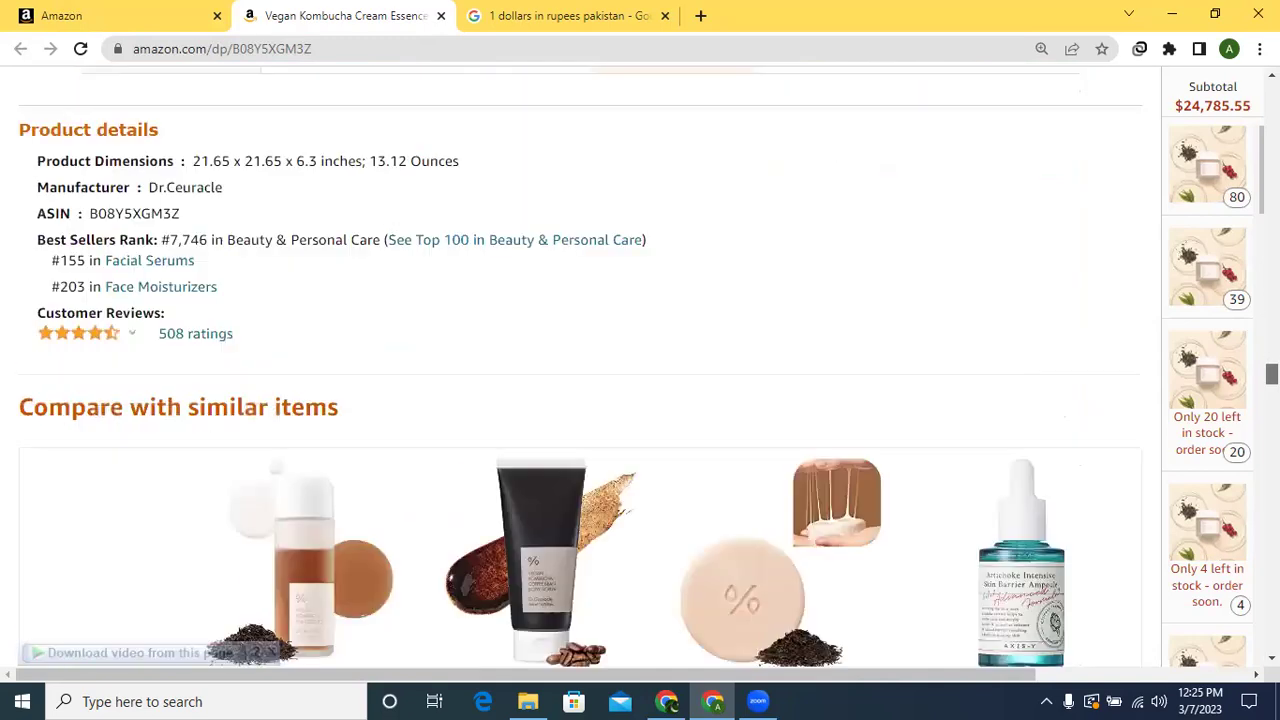
scroll(651, 523, "up", 2)
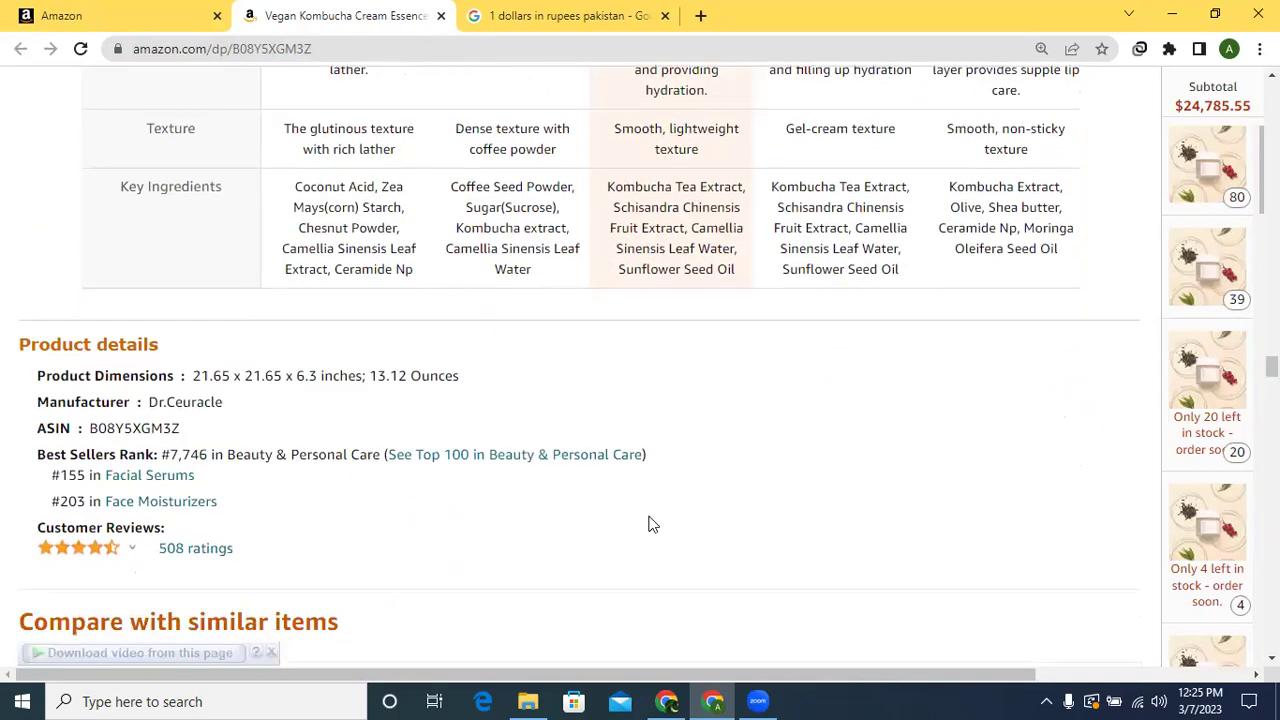
left_click_drag(164, 454, 207, 455)
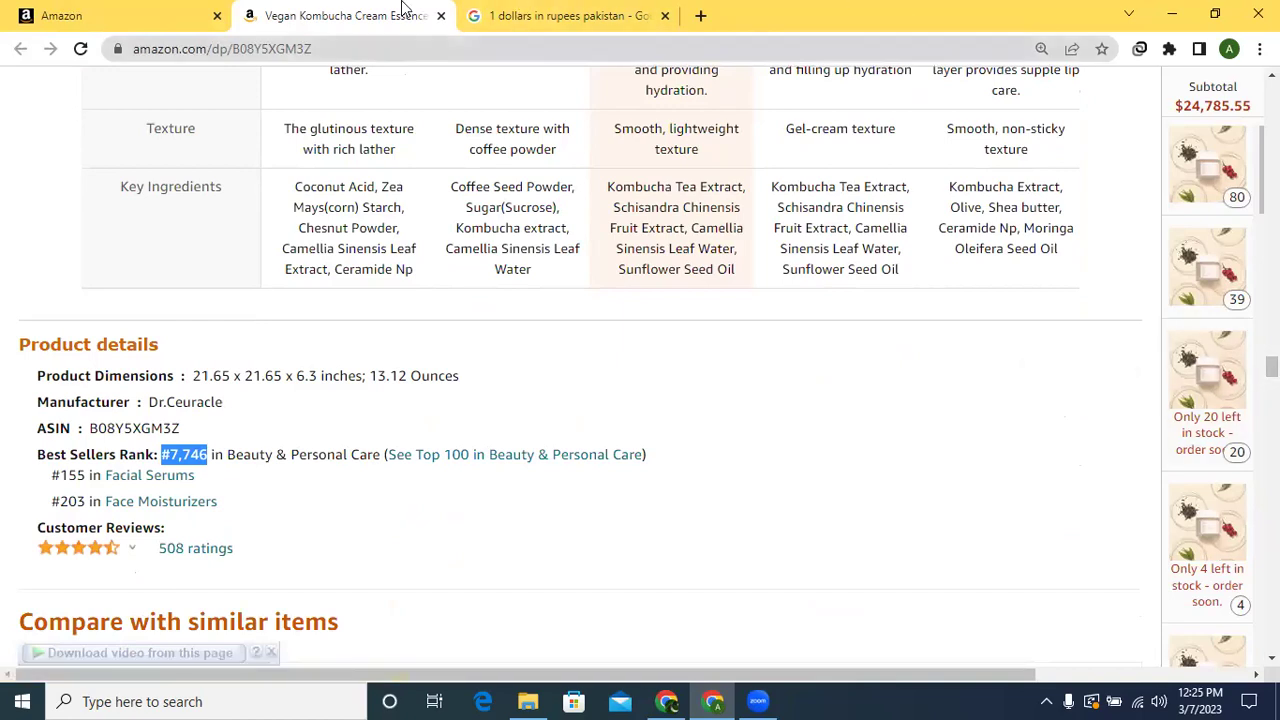
Return to the FBA inventory and highlight the 90-day sales amount of the Vegan Kombucha Cream Essence
left_click(135, 18)
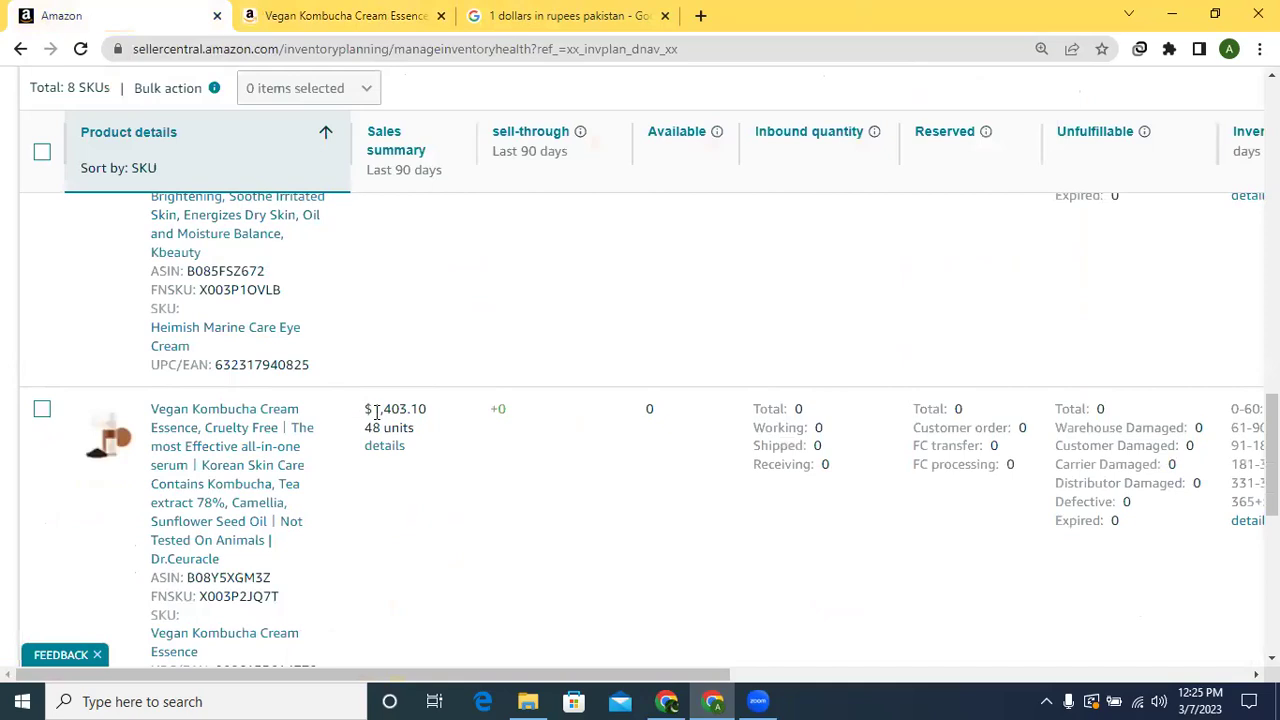
left_click_drag(376, 410, 431, 412)
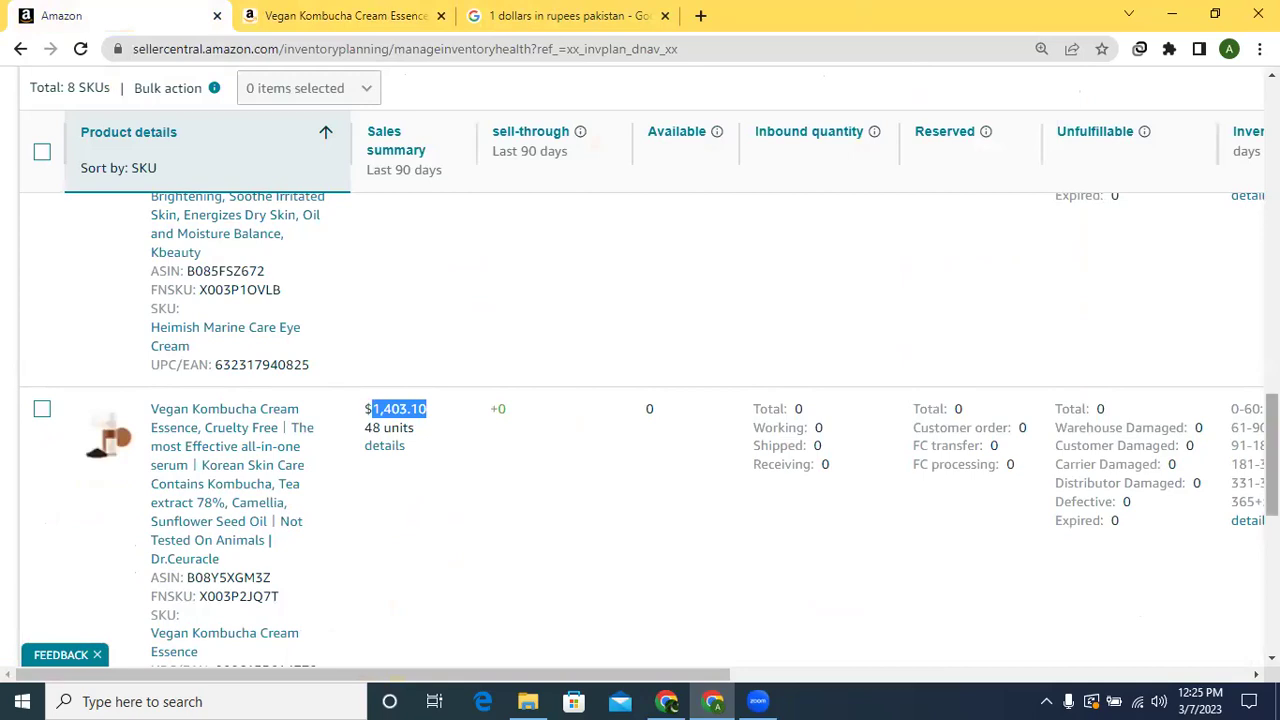
Examine the sales summaries and inbound quantities of all products in the FBA inventory list
scroll(1272, 455, "down", 1)
scroll(1272, 455, "down", 3)
scroll(640, 420, "down", 3)
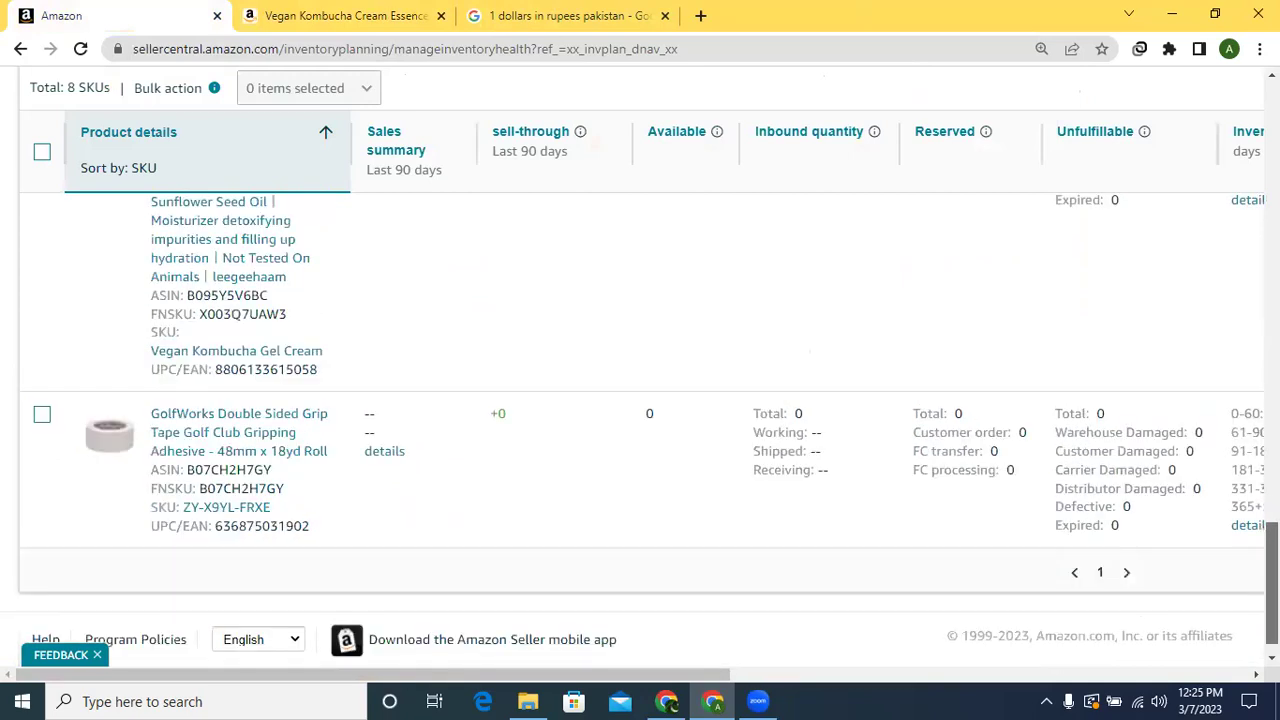
scroll(640, 420, "up", 6)
scroll(640, 430, "up", 10)
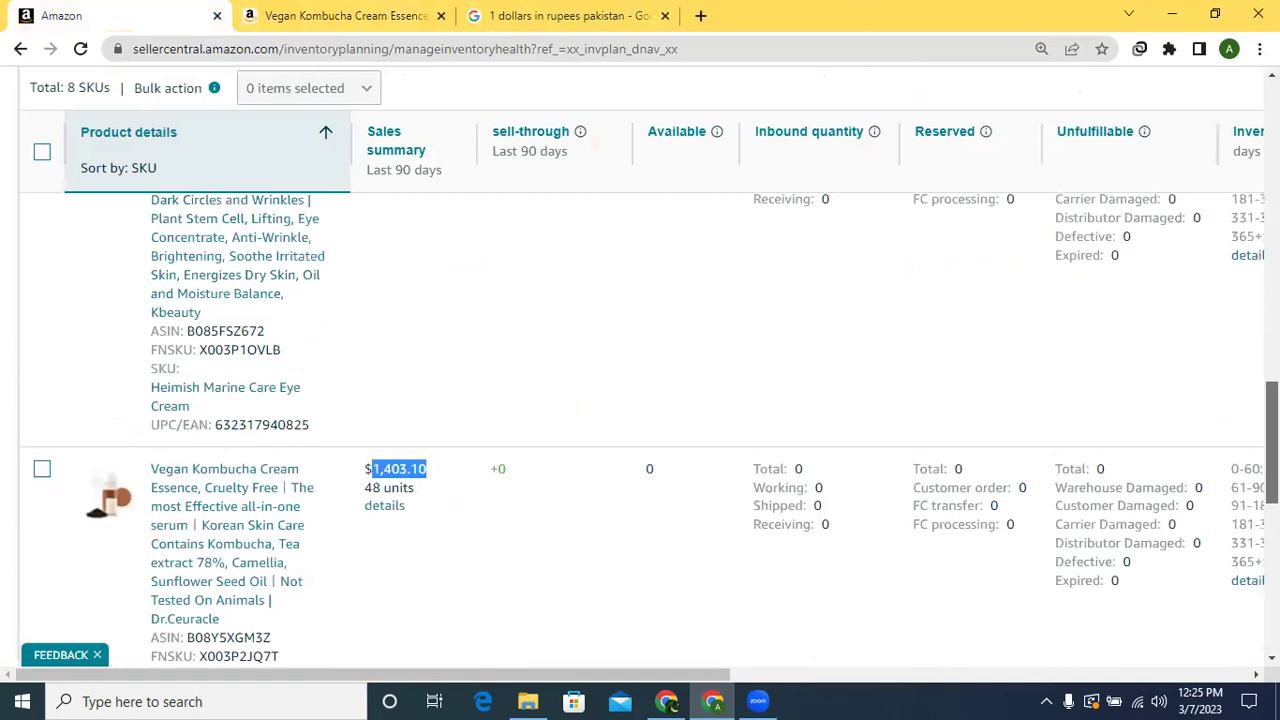
scroll(640, 430, "up", 5)
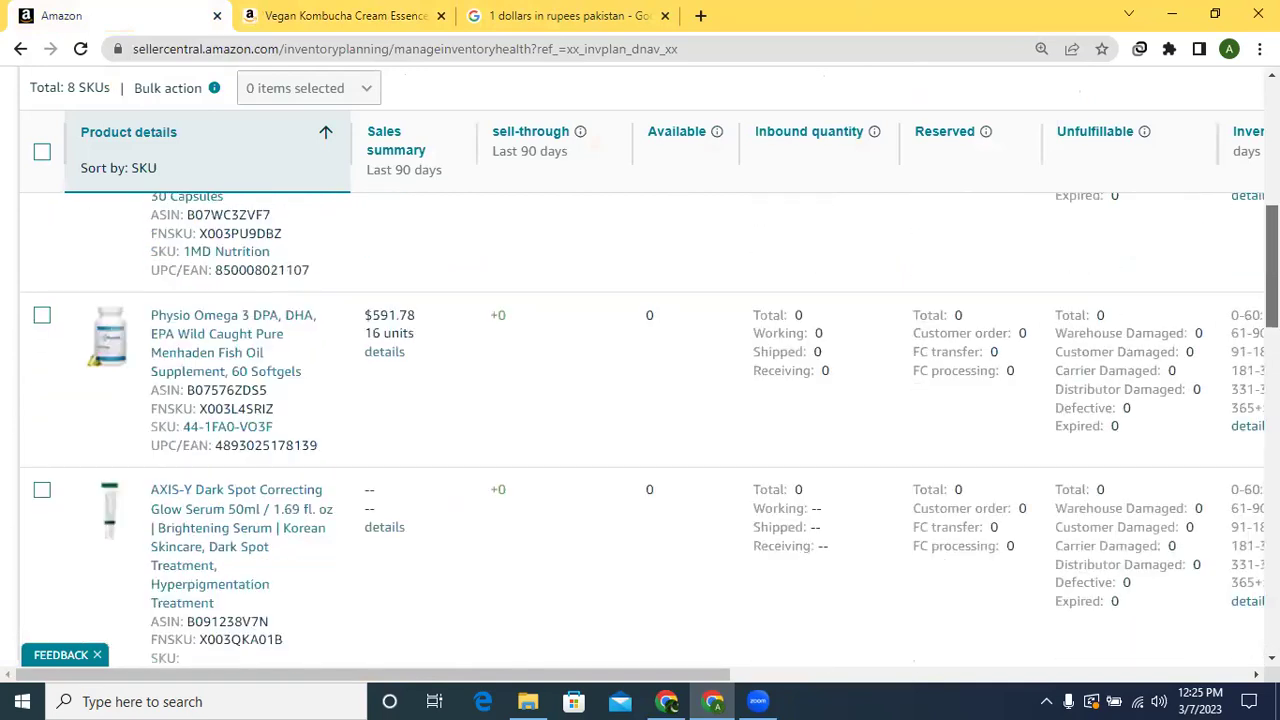
scroll(449, 320, "up", 1)
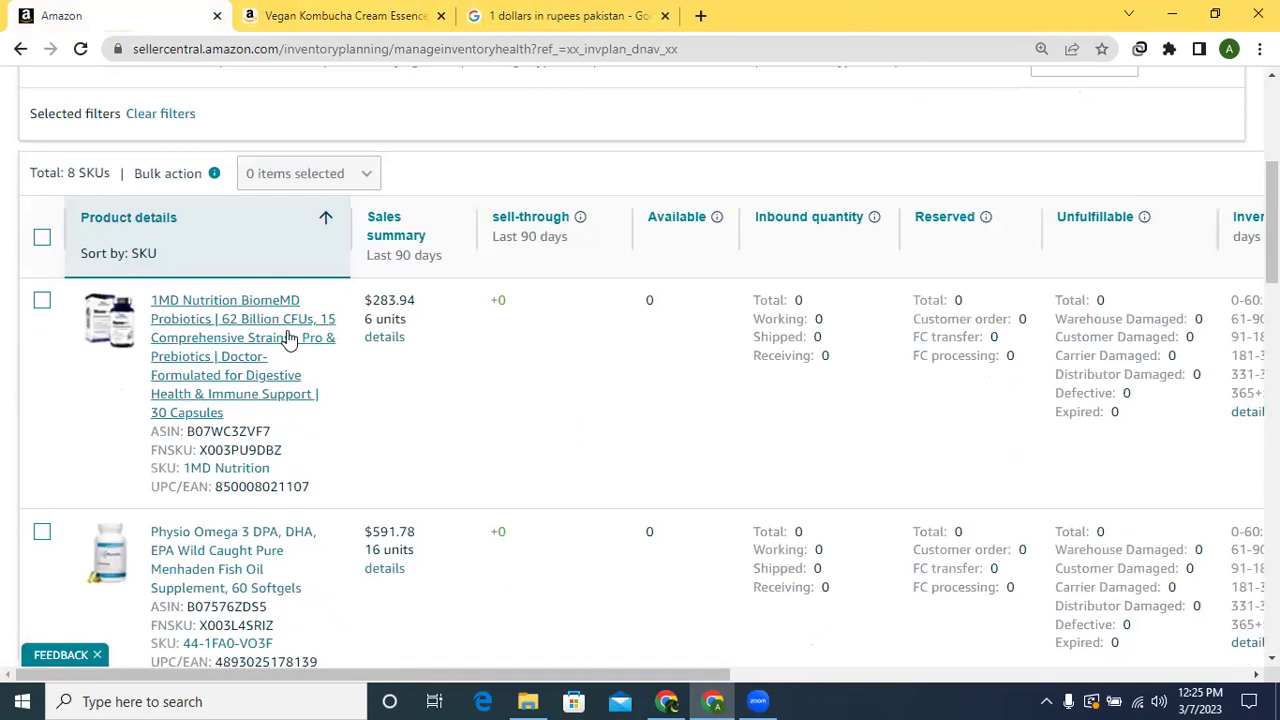
left_click_drag(1272, 222, 1272, 323)
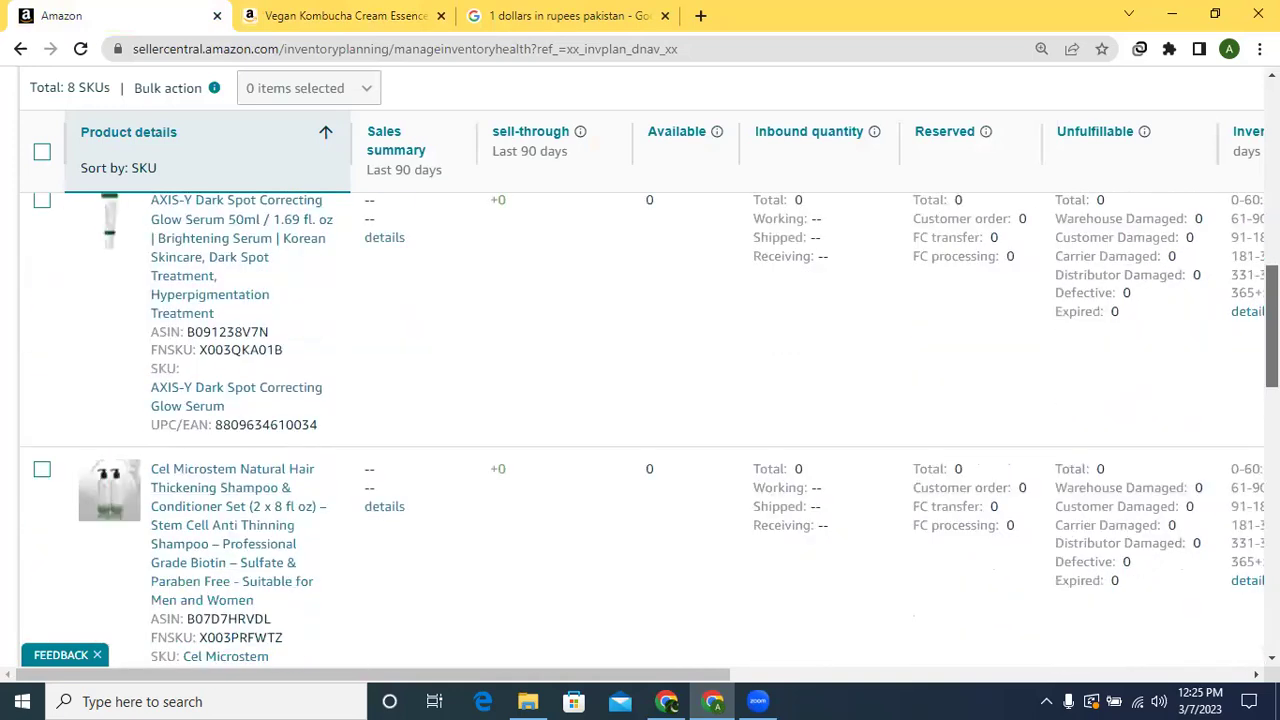
left_click_drag(1272, 323, 1272, 521)
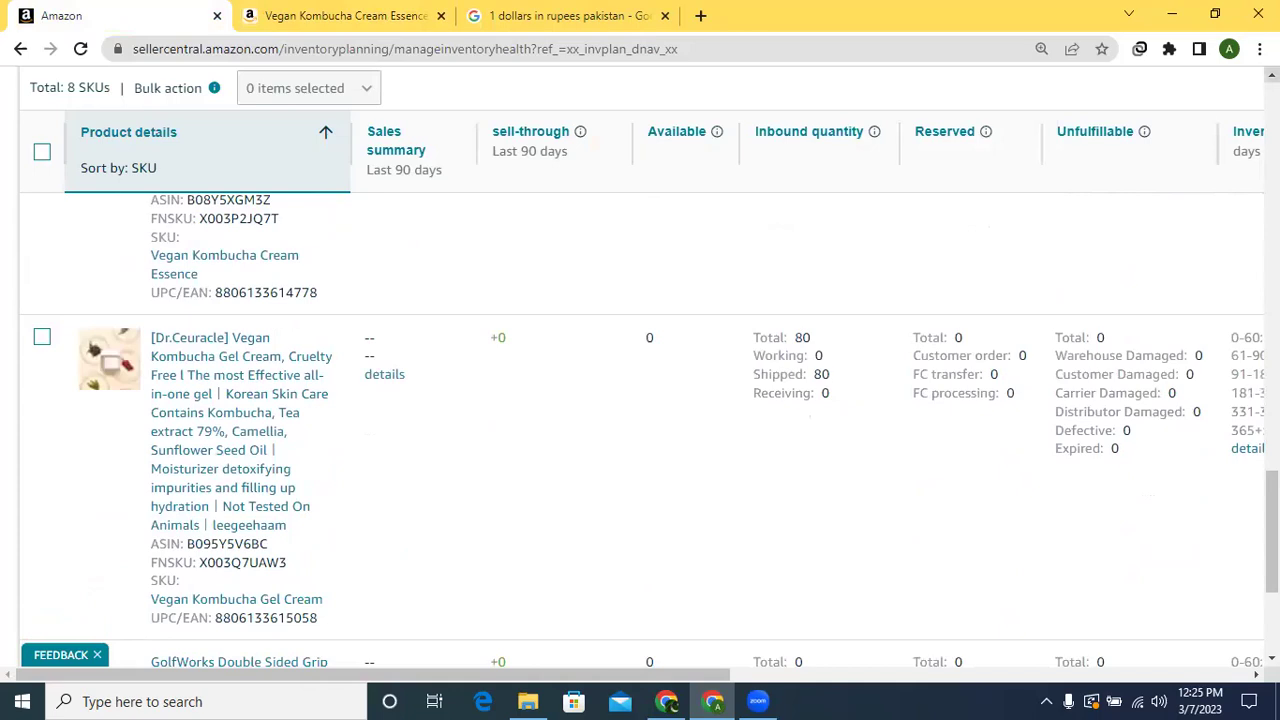
Dismiss the What's new notice about the FBA Inventory tool and return to the start of the page
left_click_drag(1272, 528, 1272, 148)
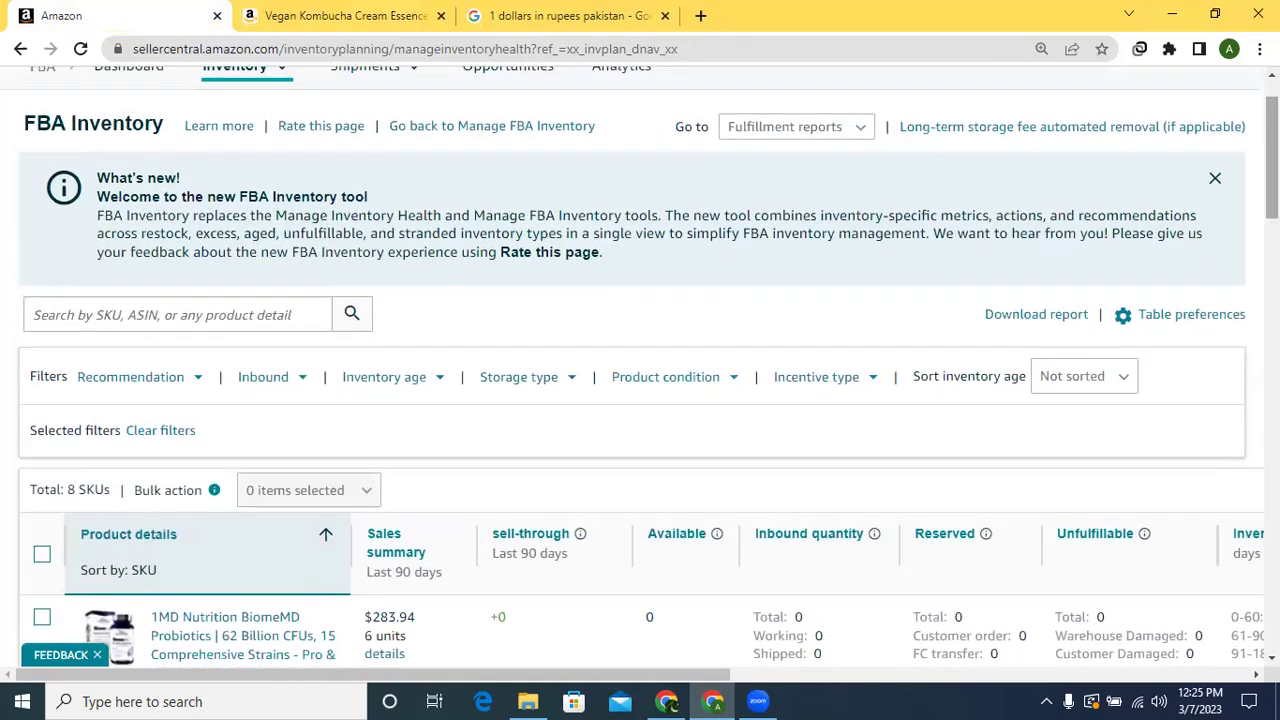
left_click(1215, 181)
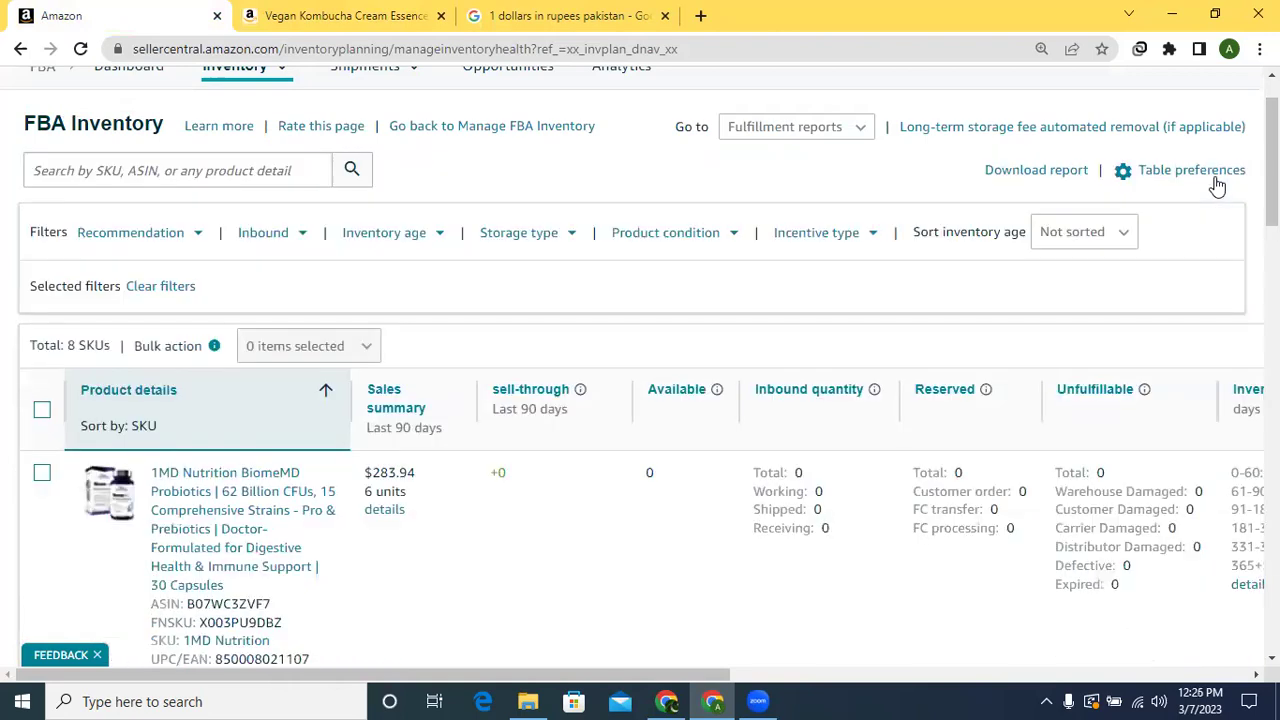
left_click_drag(1272, 150, 1272, 138)
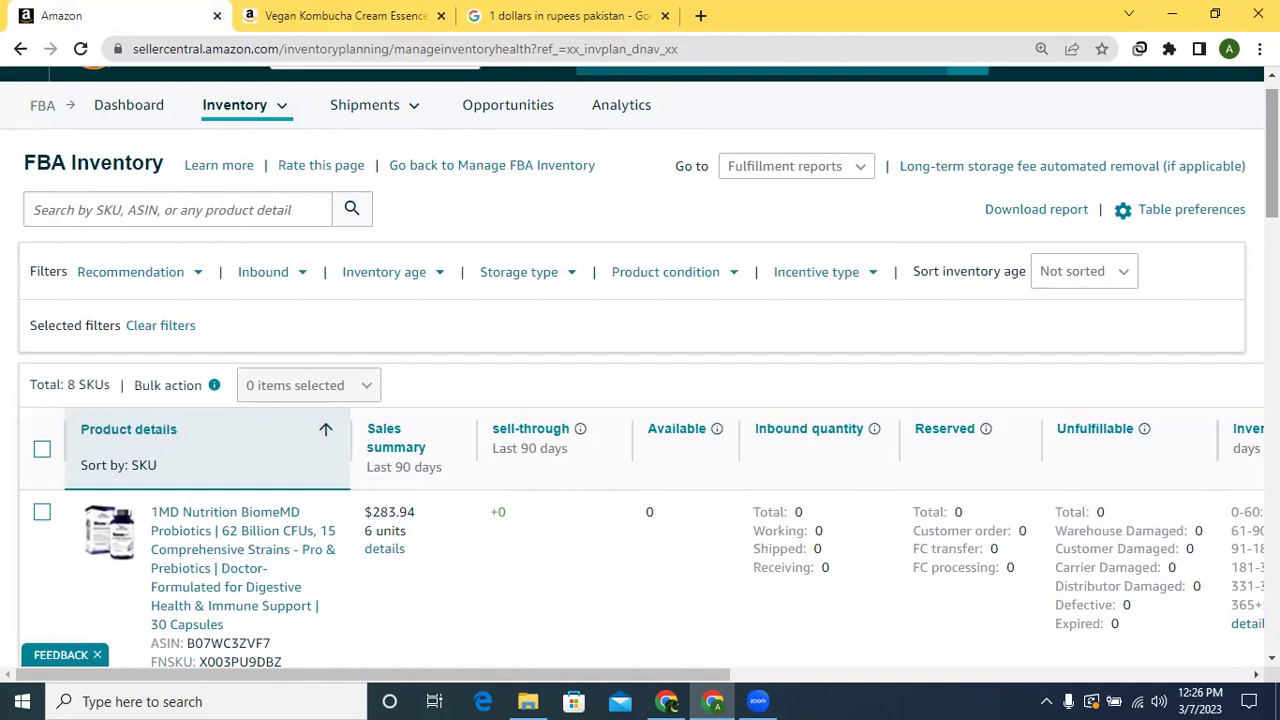
scroll(3, 175, "up", 2)
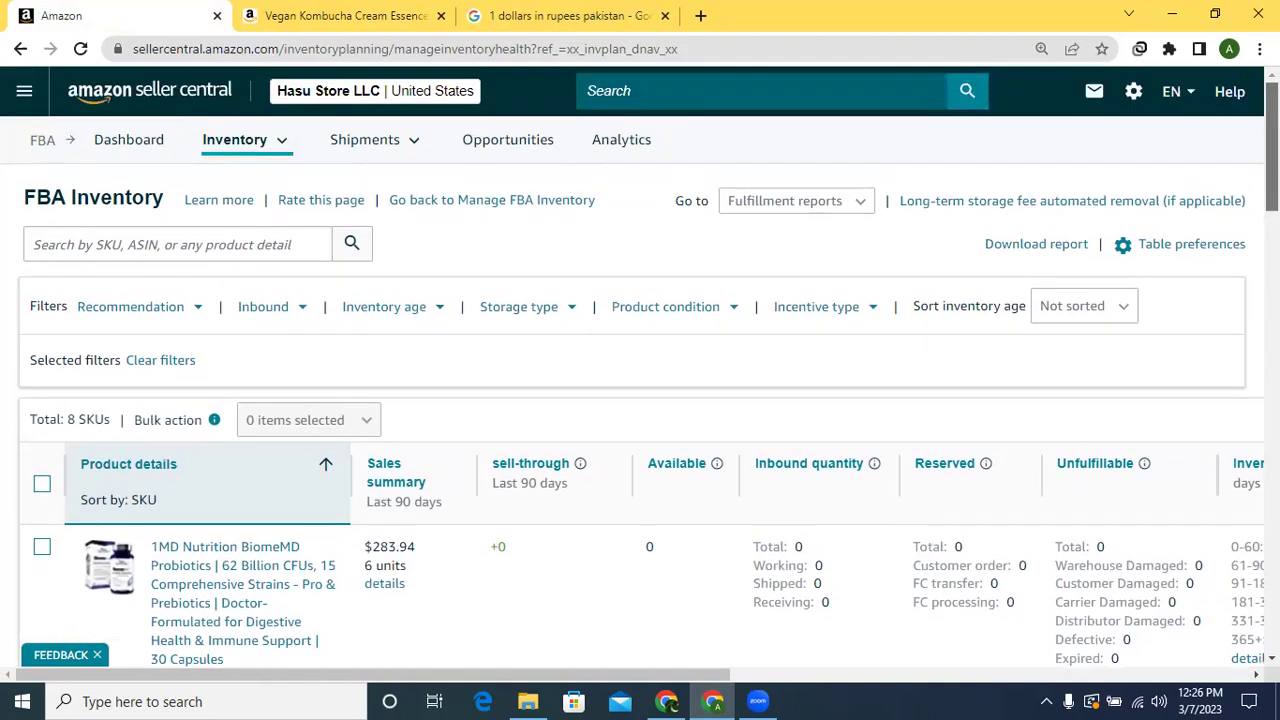
Open the selling applications overview and highlight the Ben branded and AXIS-Y branded application names
left_click(24, 91)
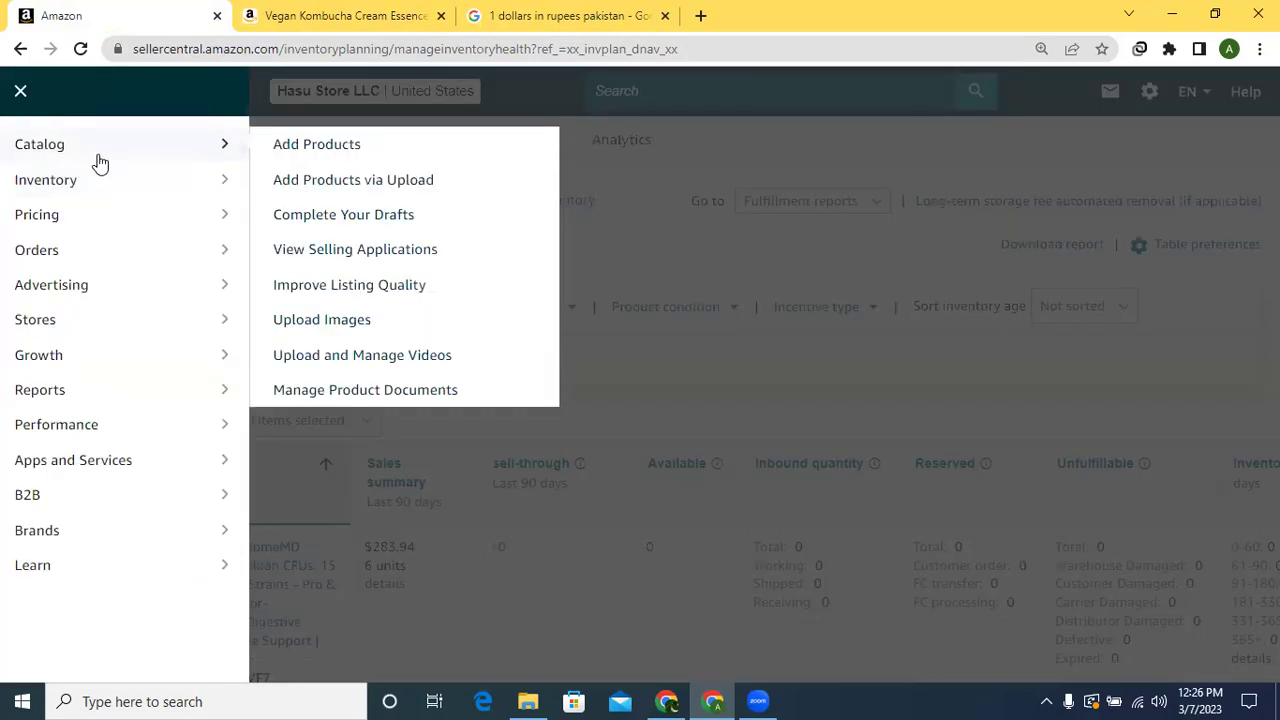
left_click(333, 252)
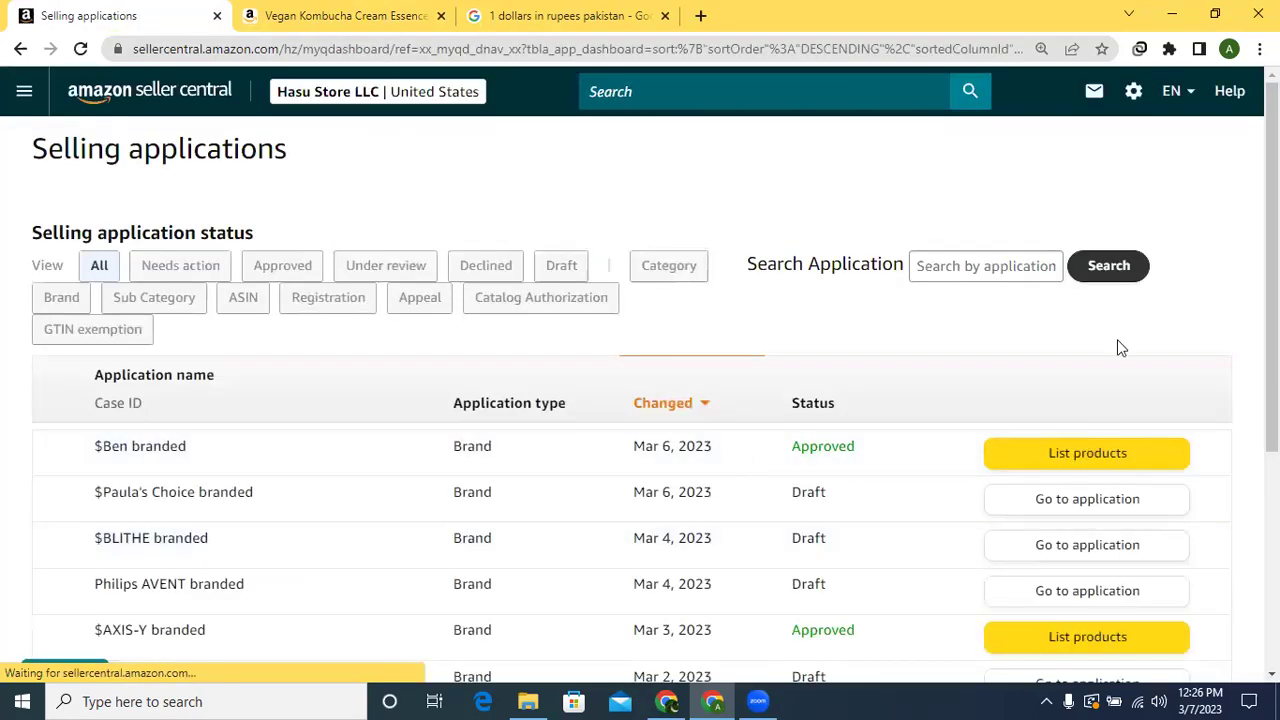
scroll(515, 240, "down", 3)
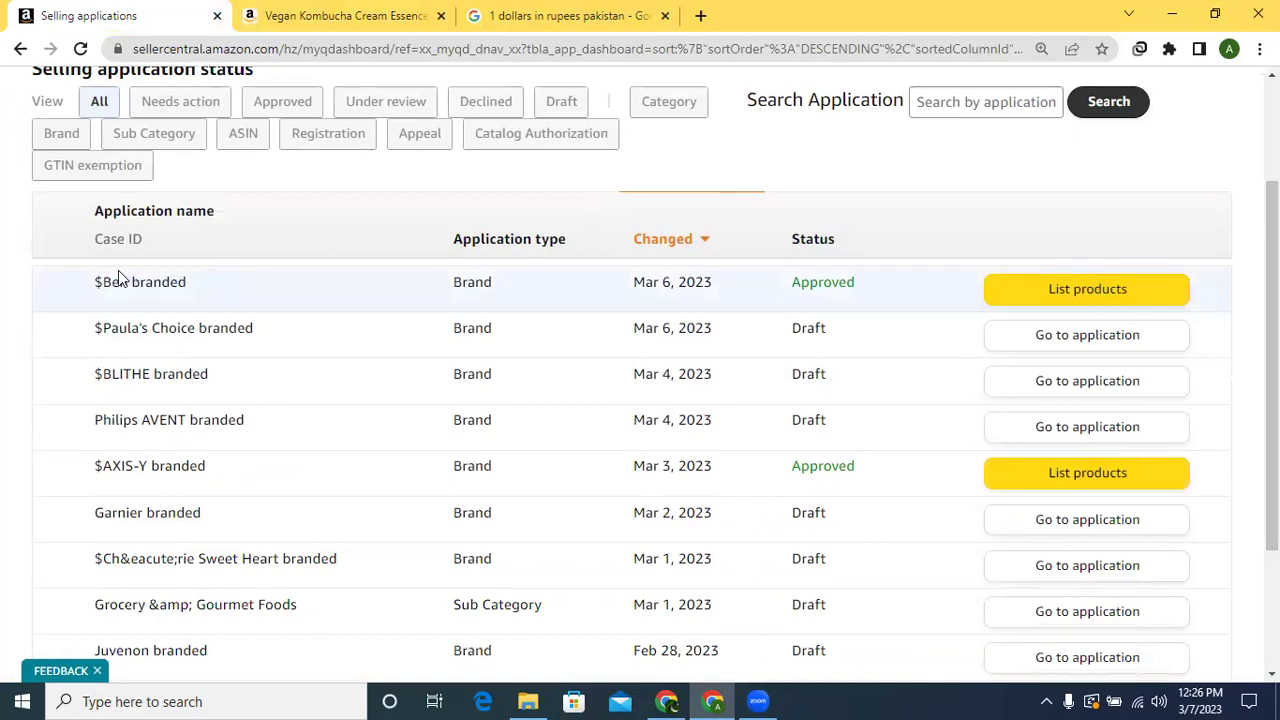
left_click_drag(104, 281, 190, 285)
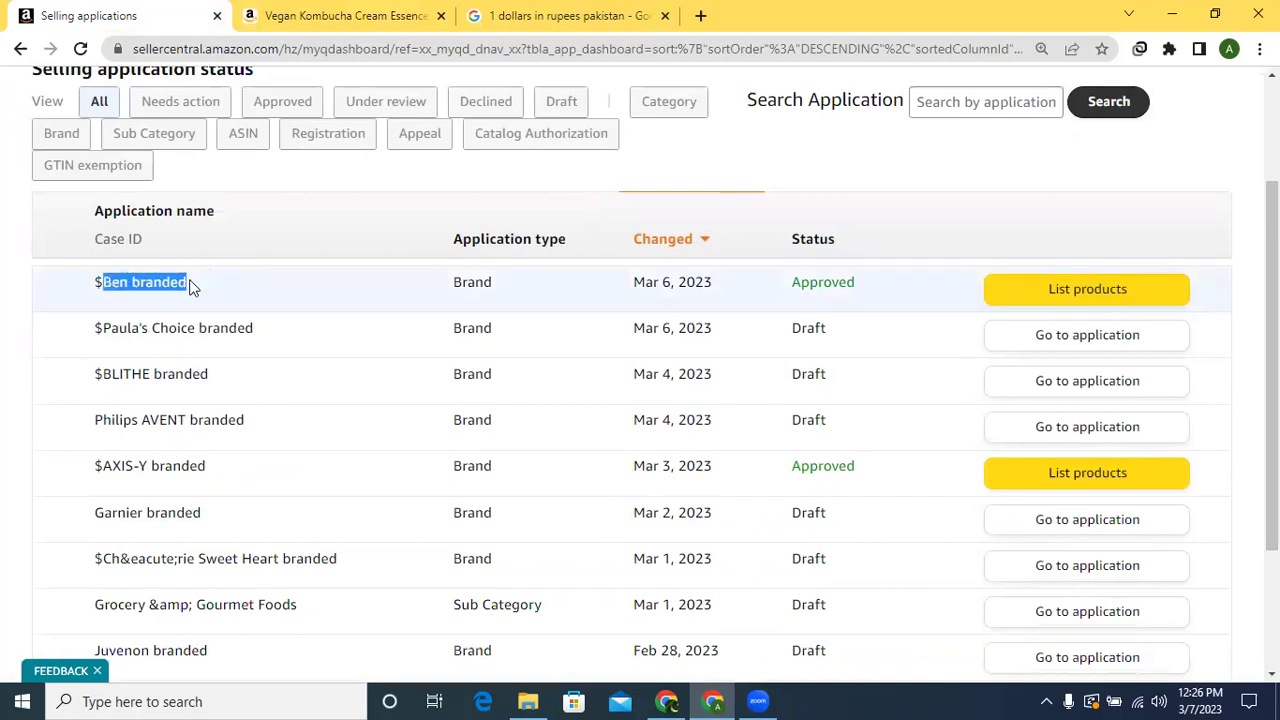
left_click_drag(104, 465, 207, 466)
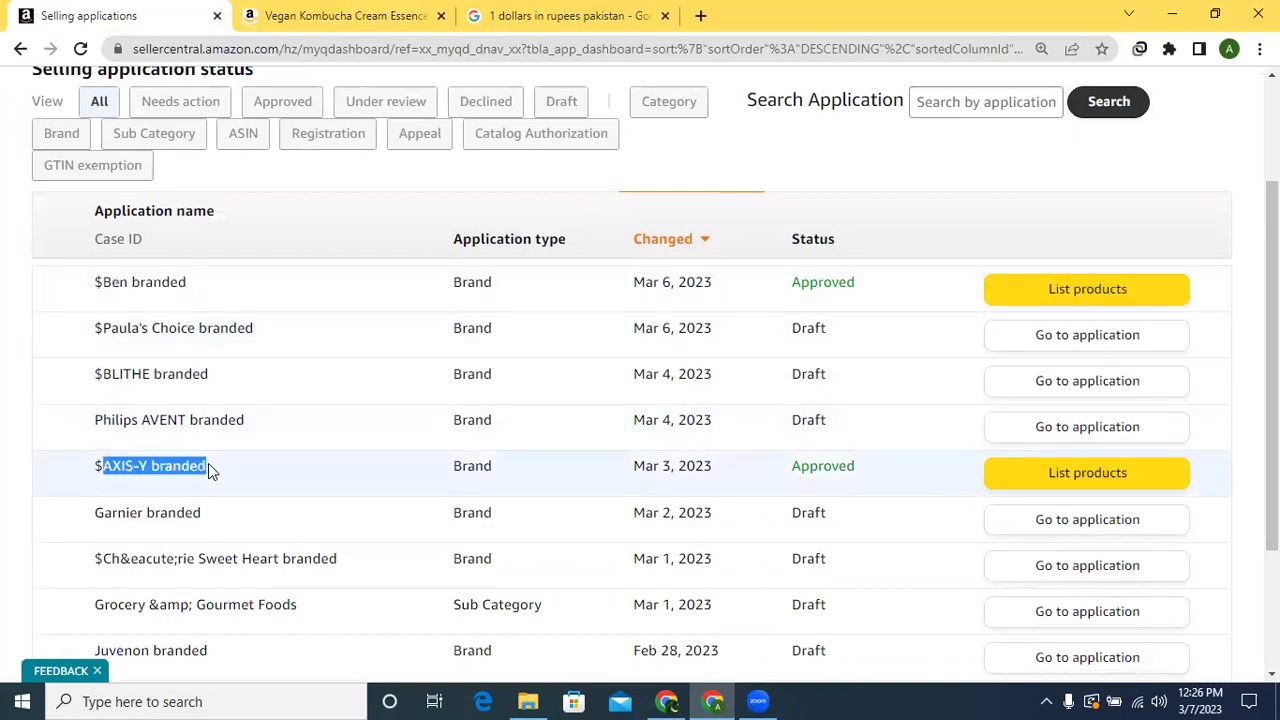
Open page 2 of the selling applications and examine the status of the listed brands
scroll(650, 400, "down", 2)
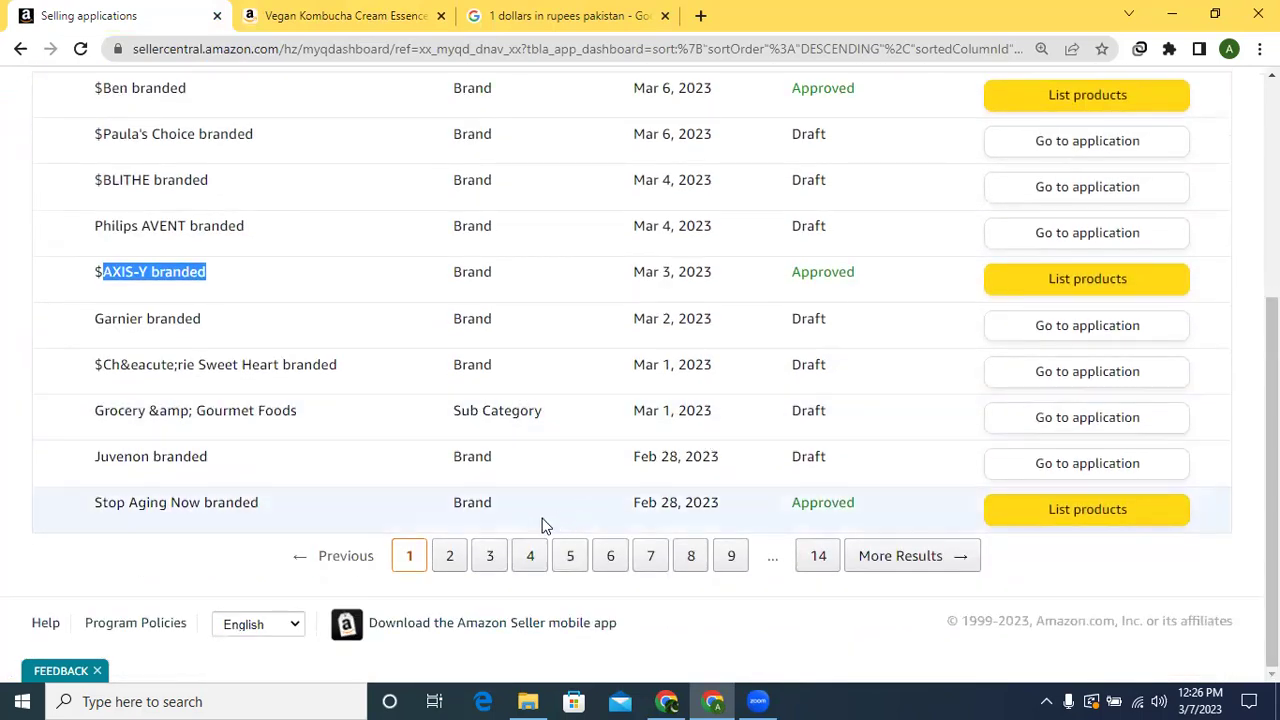
left_click(450, 557)
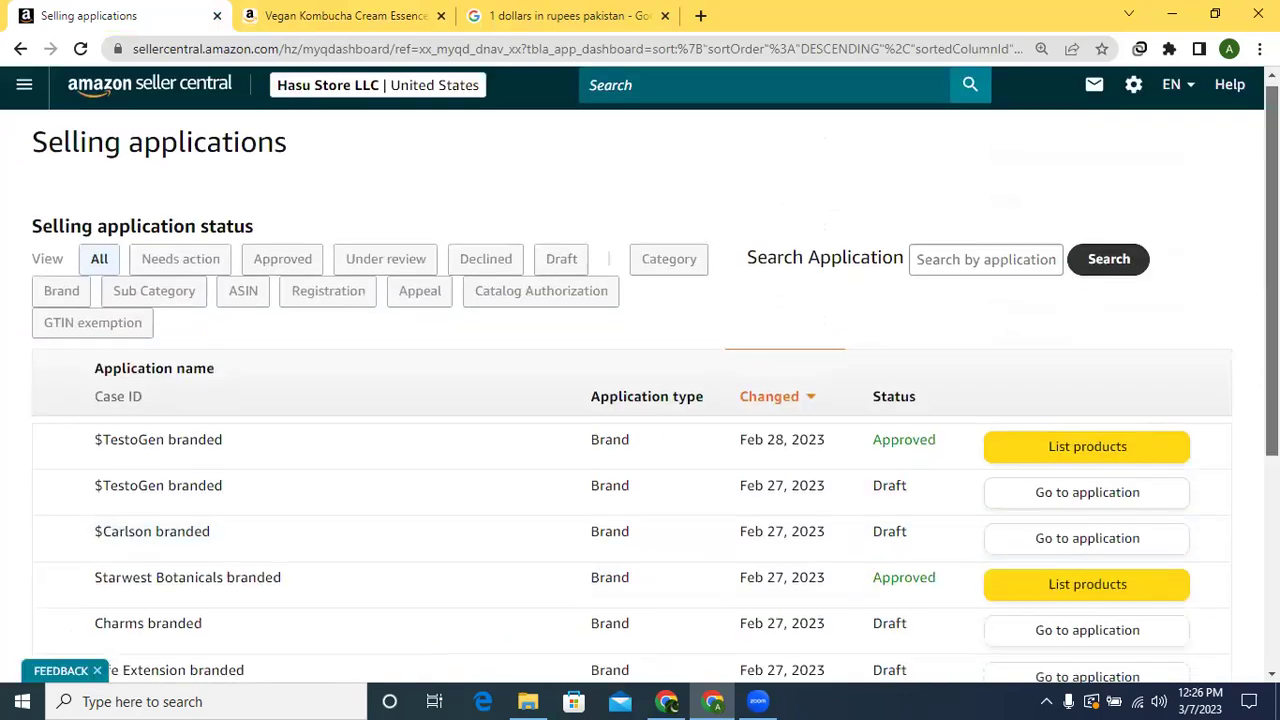
scroll(640, 400, "down", 2)
scroll(640, 400, "down", 3)
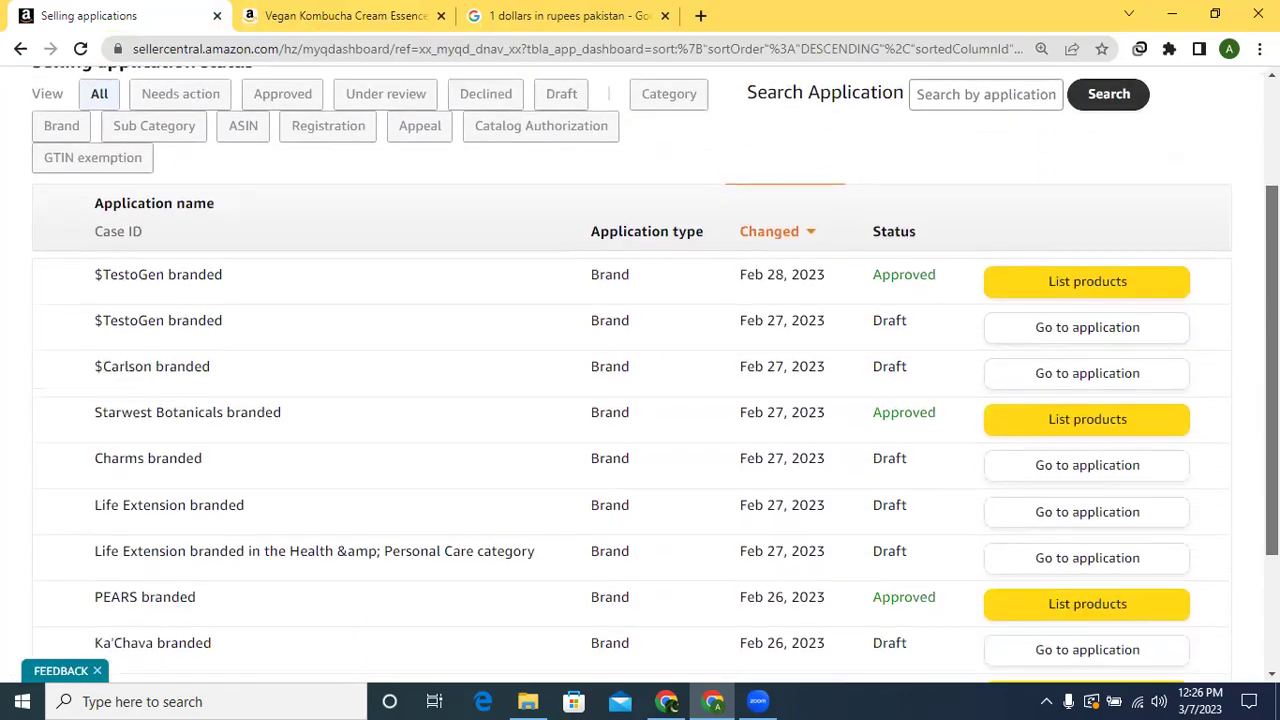
scroll(640, 400, "down", 3)
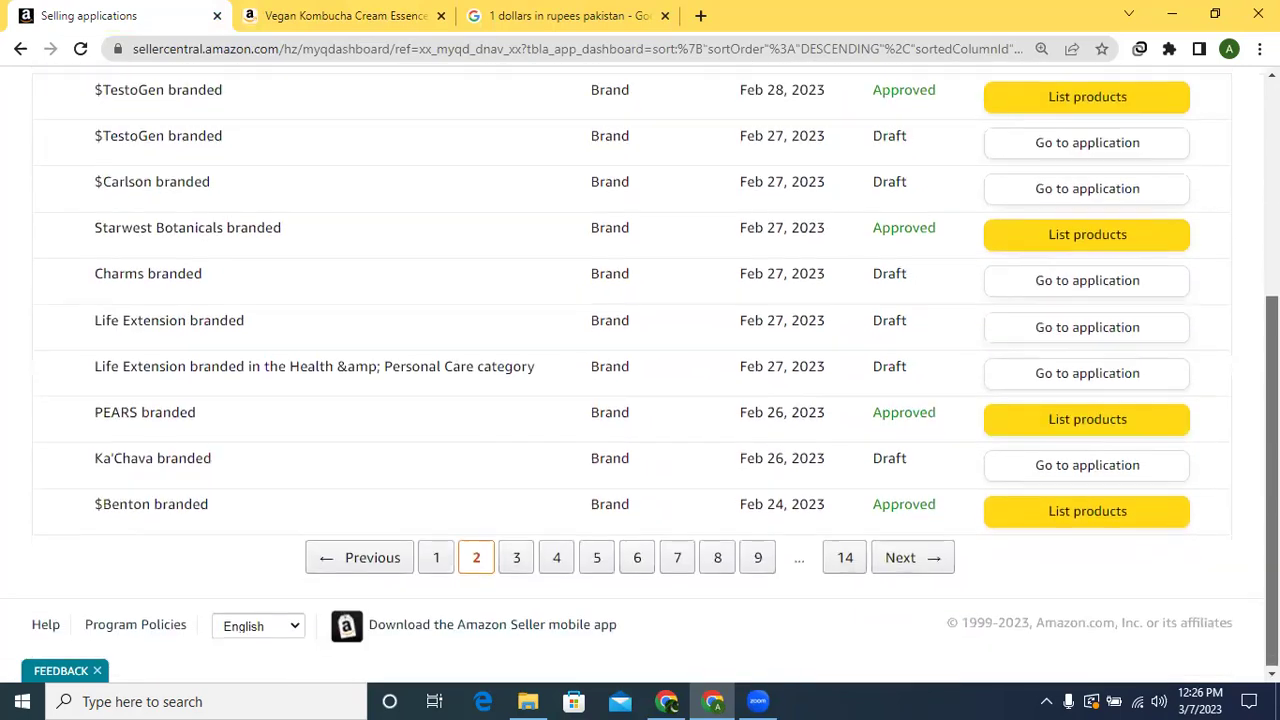
scroll(337, 197, "up", 8)
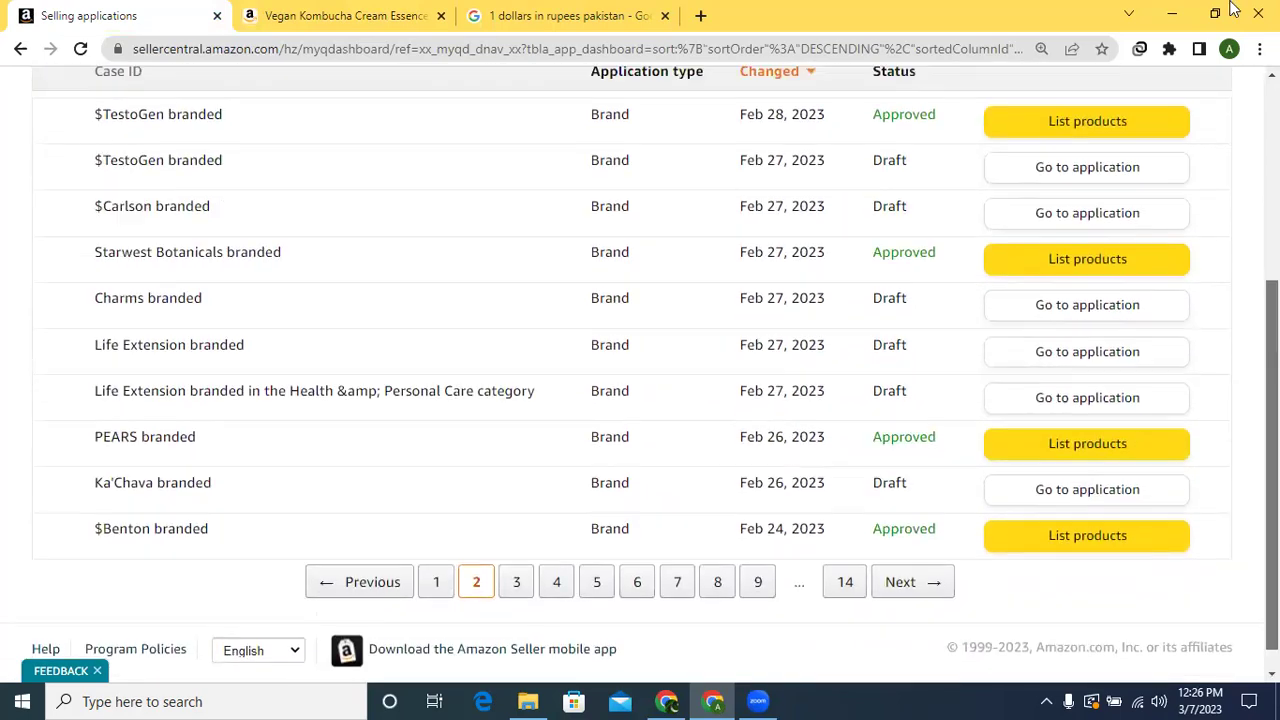
Filter the selling applications to Approved and examine the brands listed on page 2
left_click(284, 265)
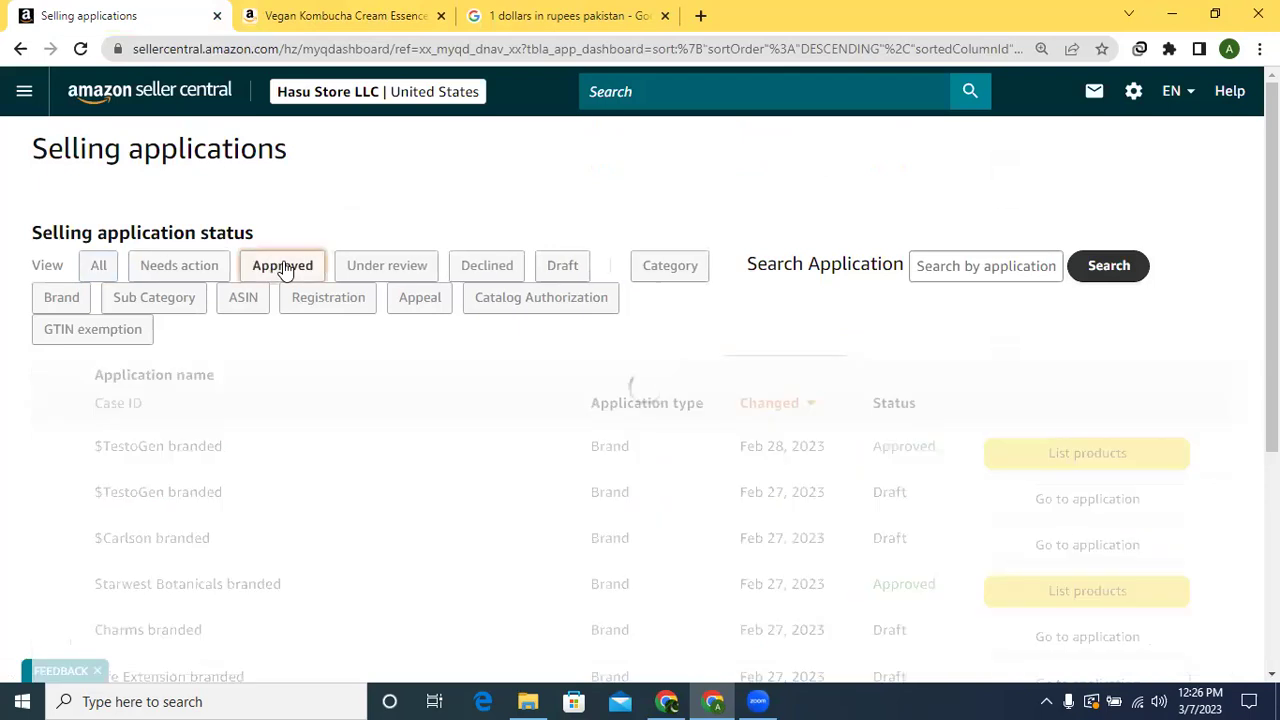
scroll(640, 375, "down", 3)
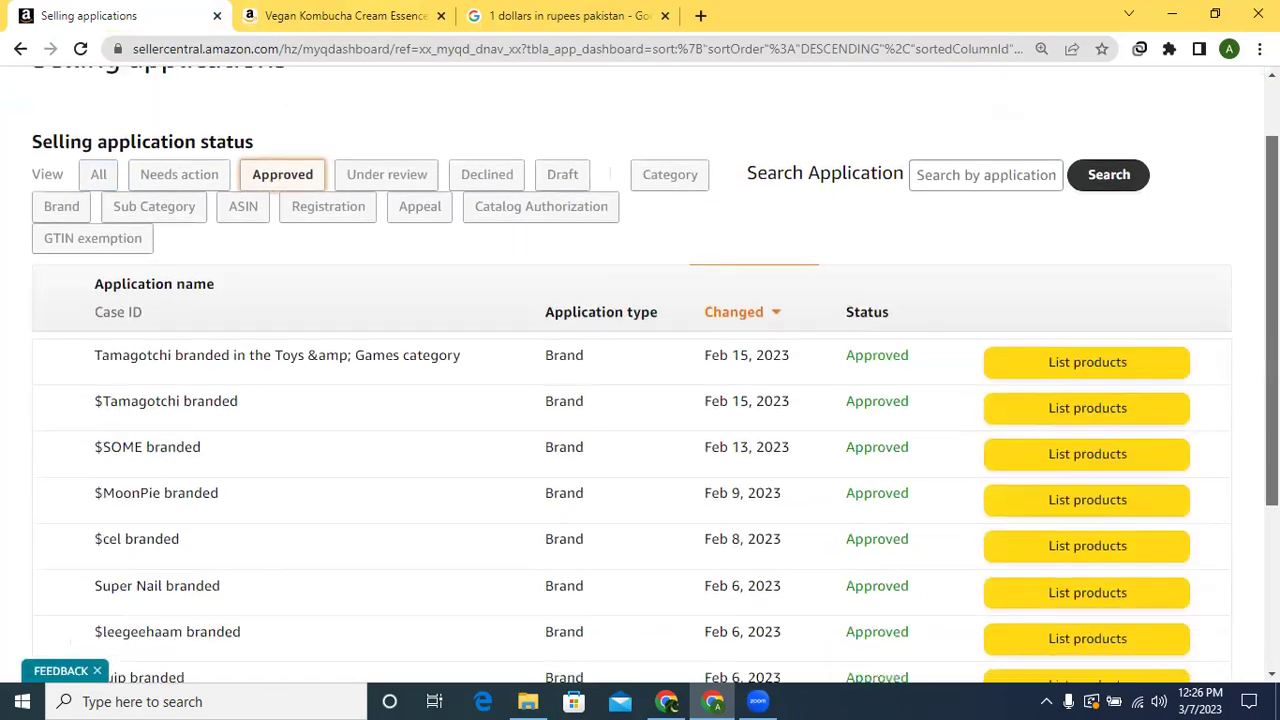
scroll(831, 289, "up", 1)
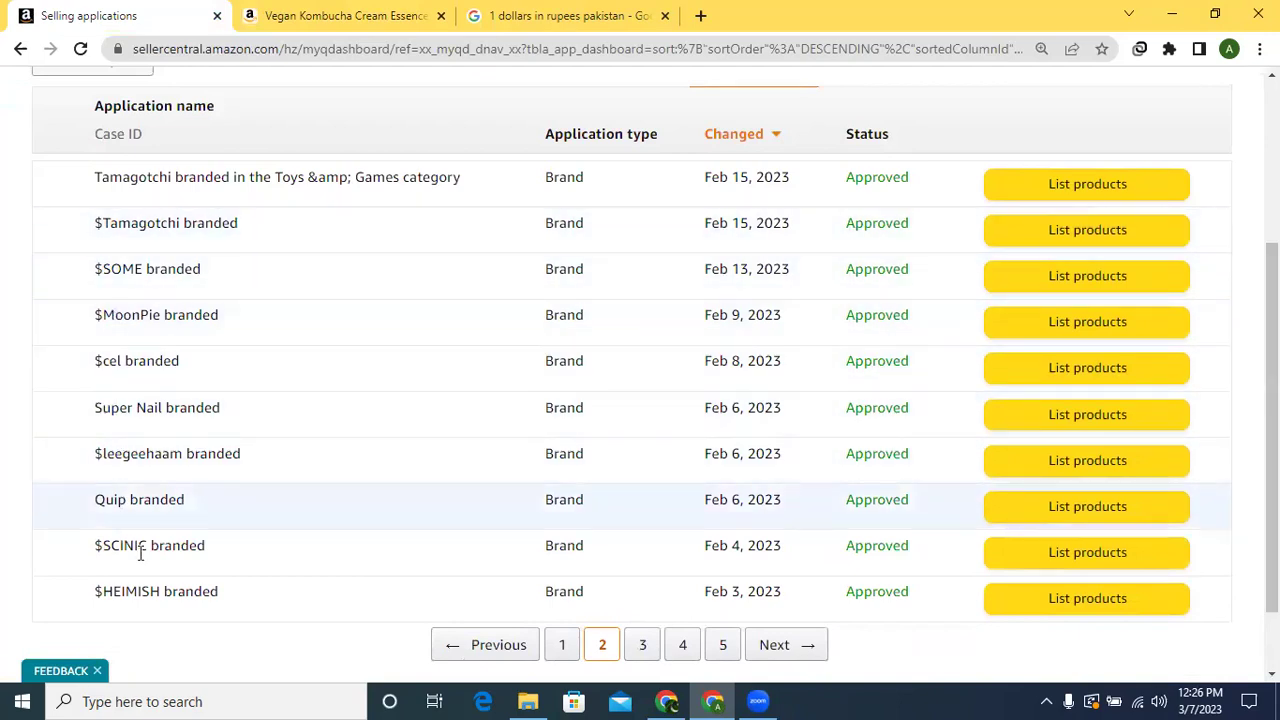
Open pages 1 and 3 of the approved selling applications and examine the listed brands
left_click(566, 647)
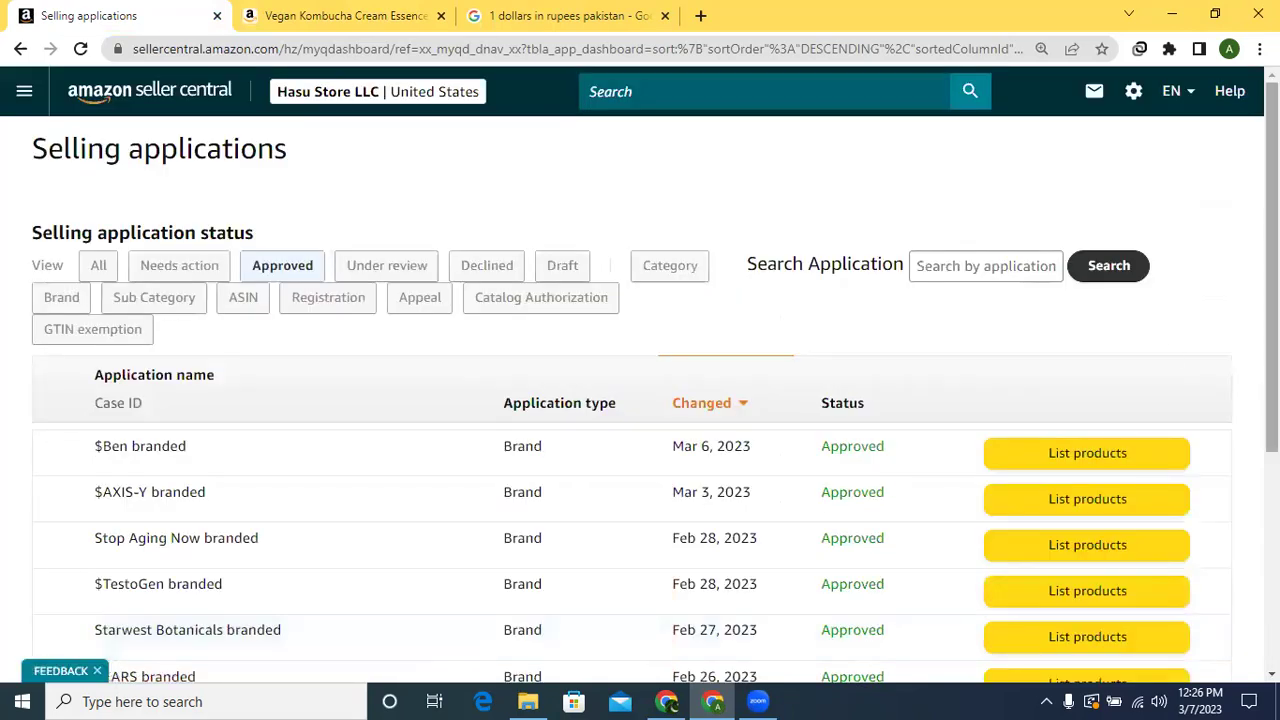
scroll(640, 374, "down", 3)
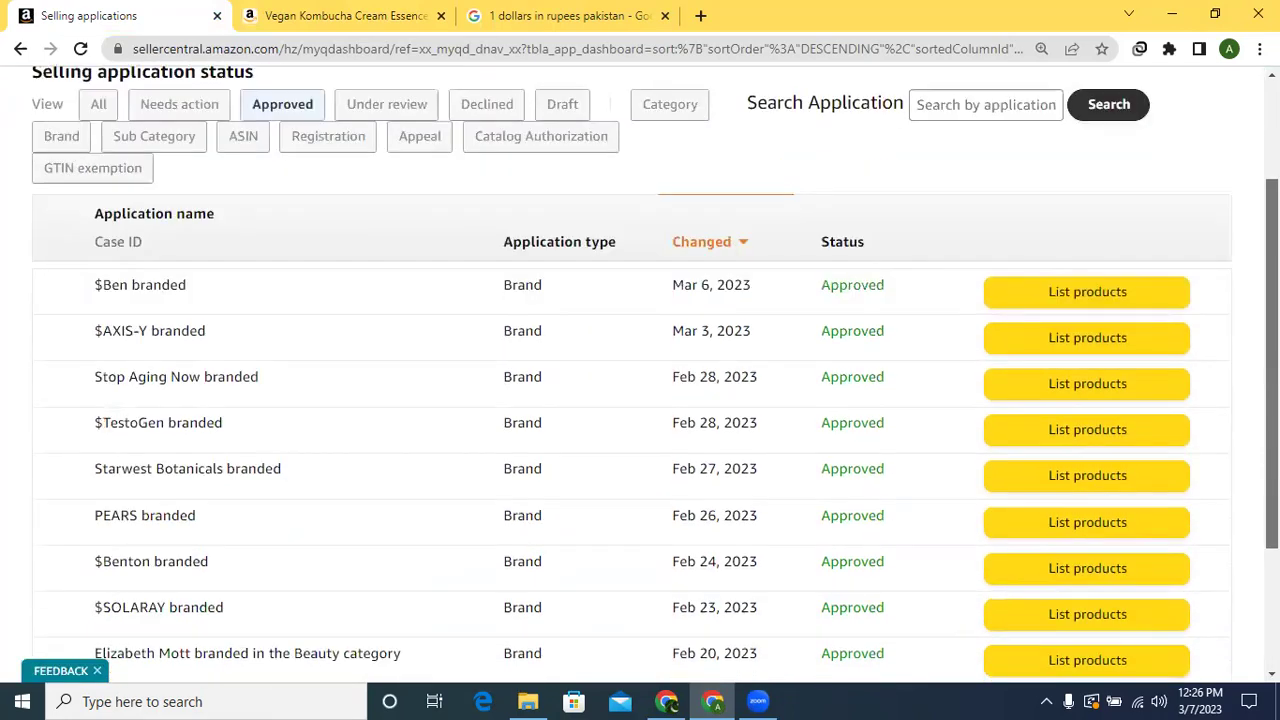
scroll(951, 419, "down", 2)
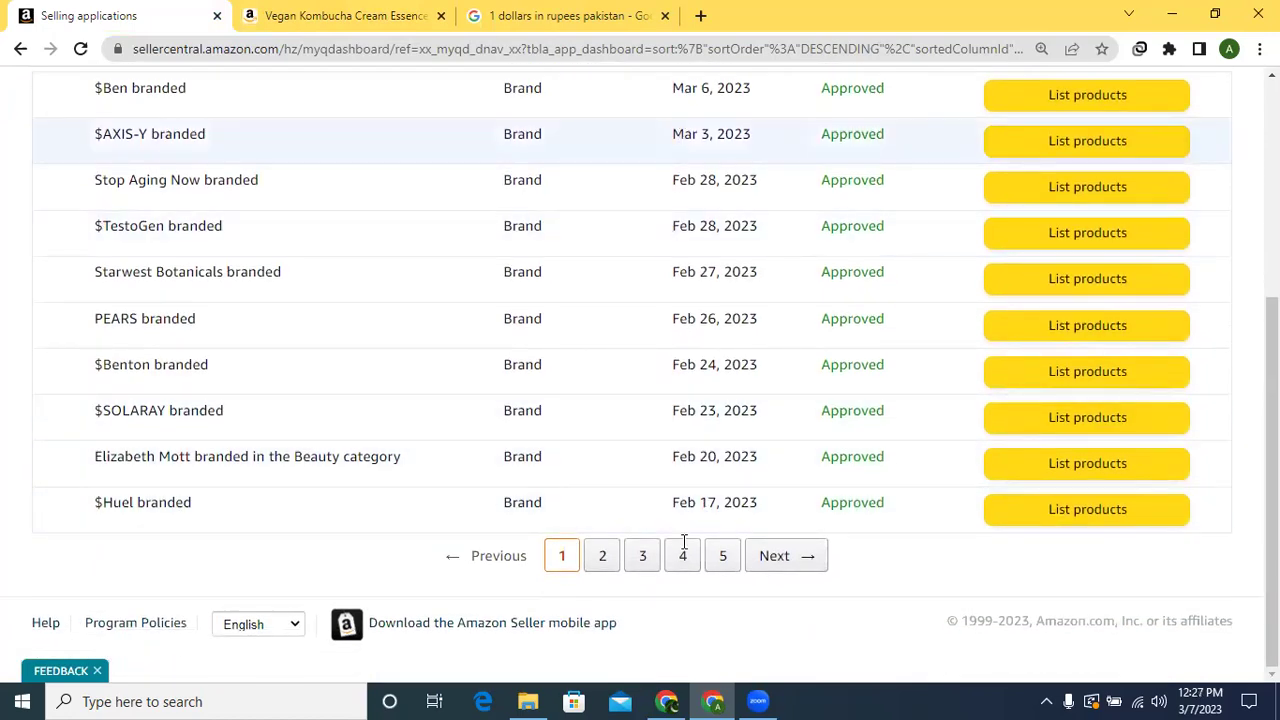
left_click(643, 556)
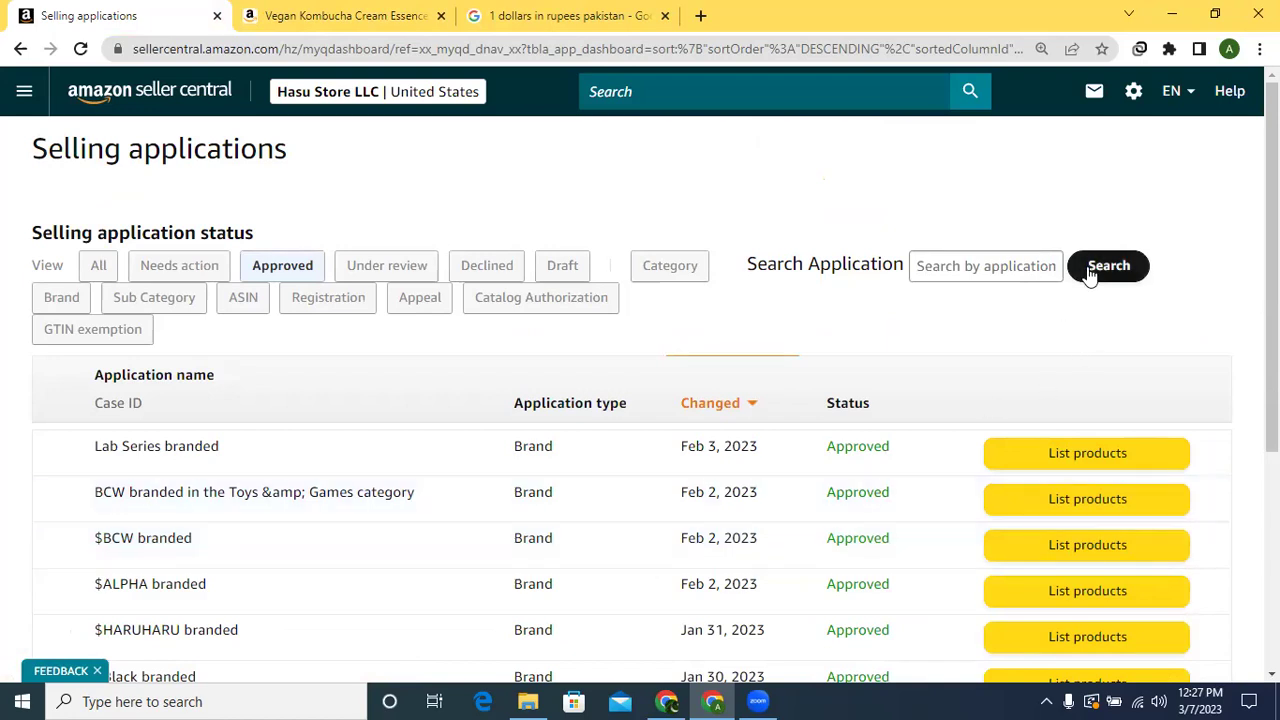
scroll(1271, 160, "down", 1)
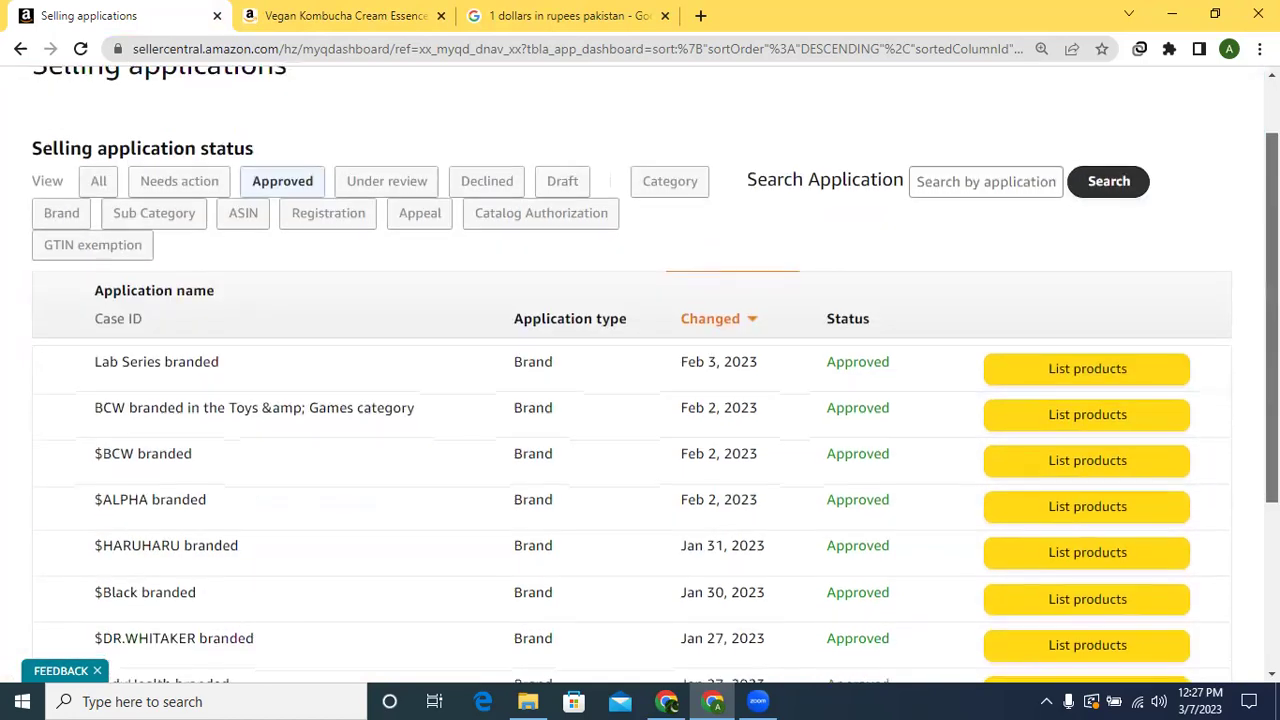
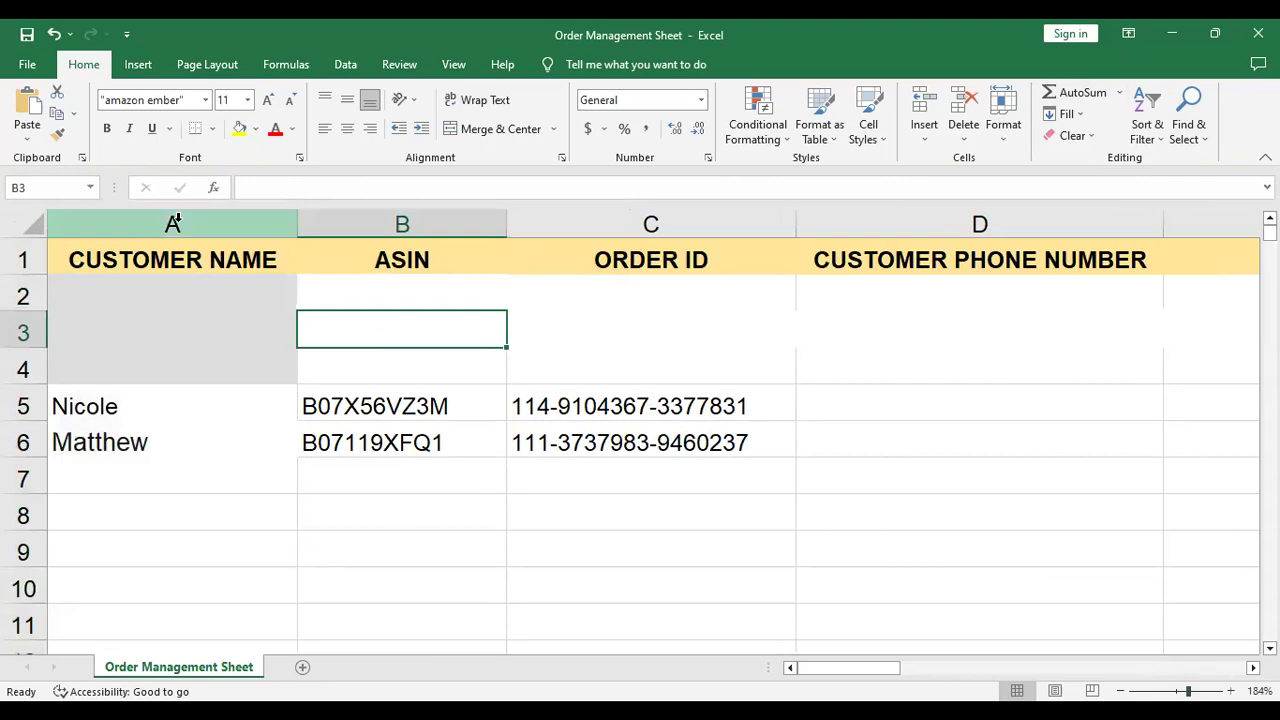
Switch to the Order Management Sheet in Excel and highlight the customer name in row 5, the ASIN column and the ORDER ID column
left_click(102, 412)
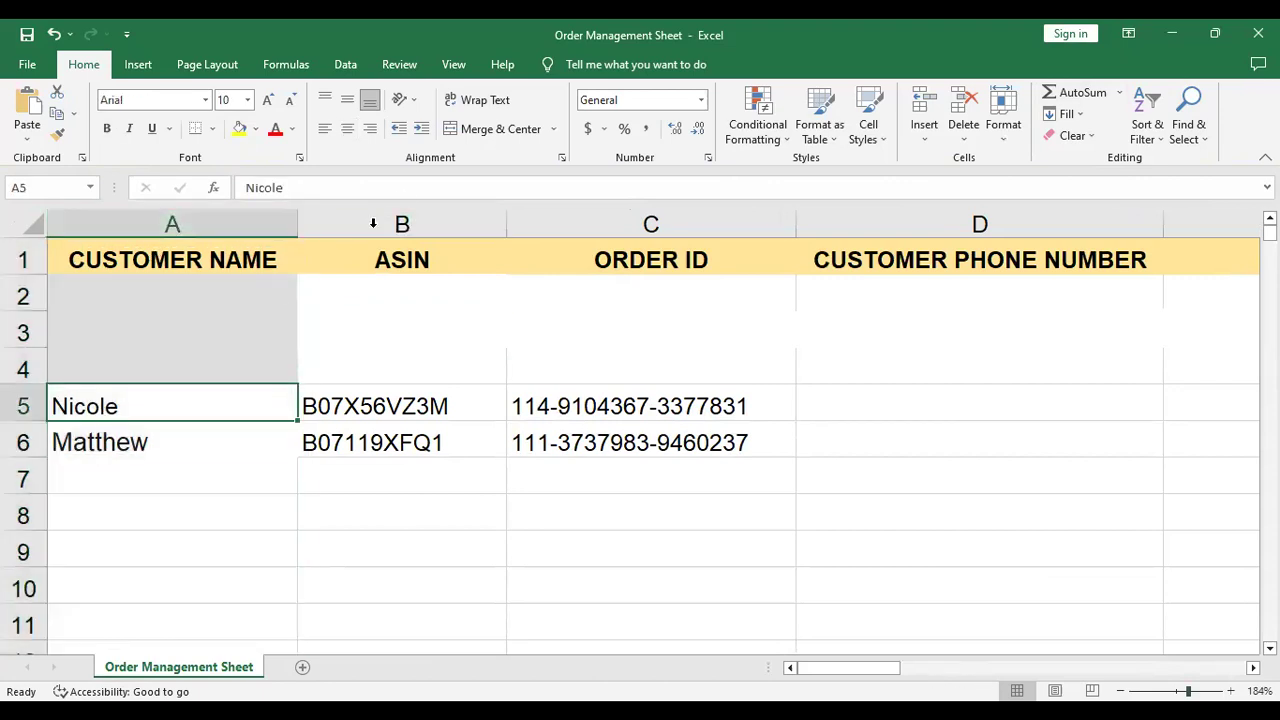
left_click(400, 214)
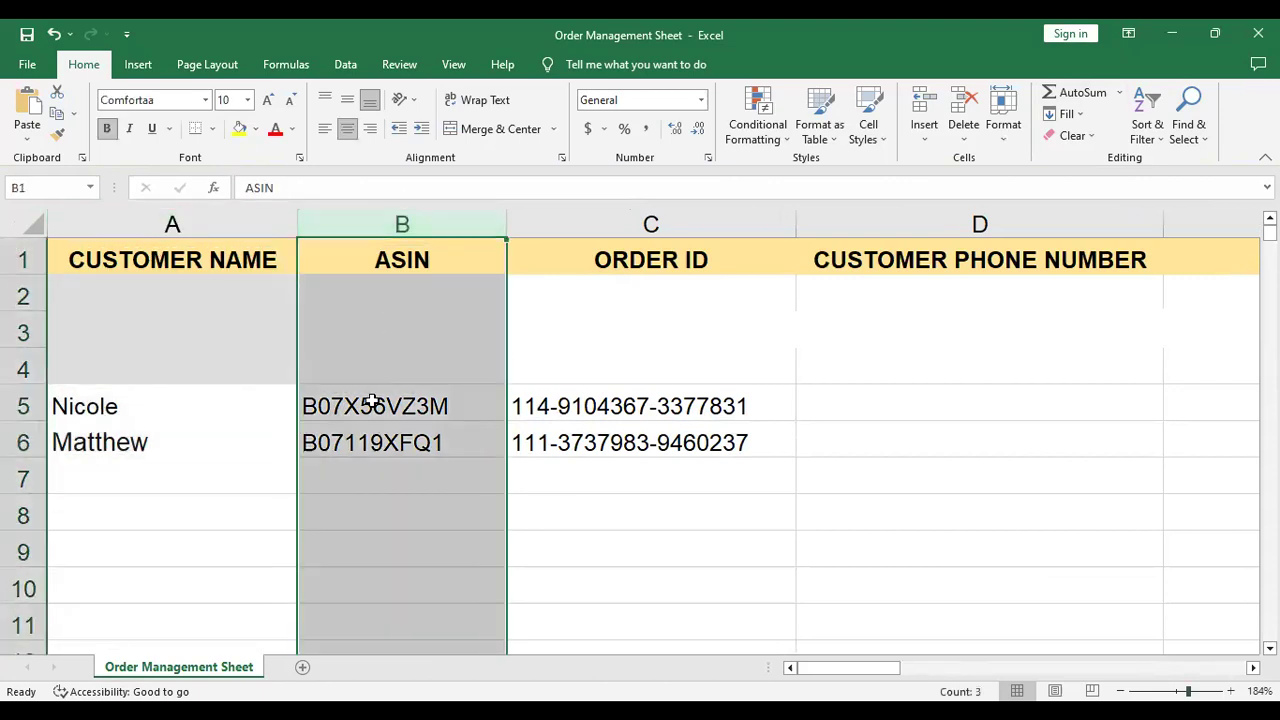
left_click(609, 226)
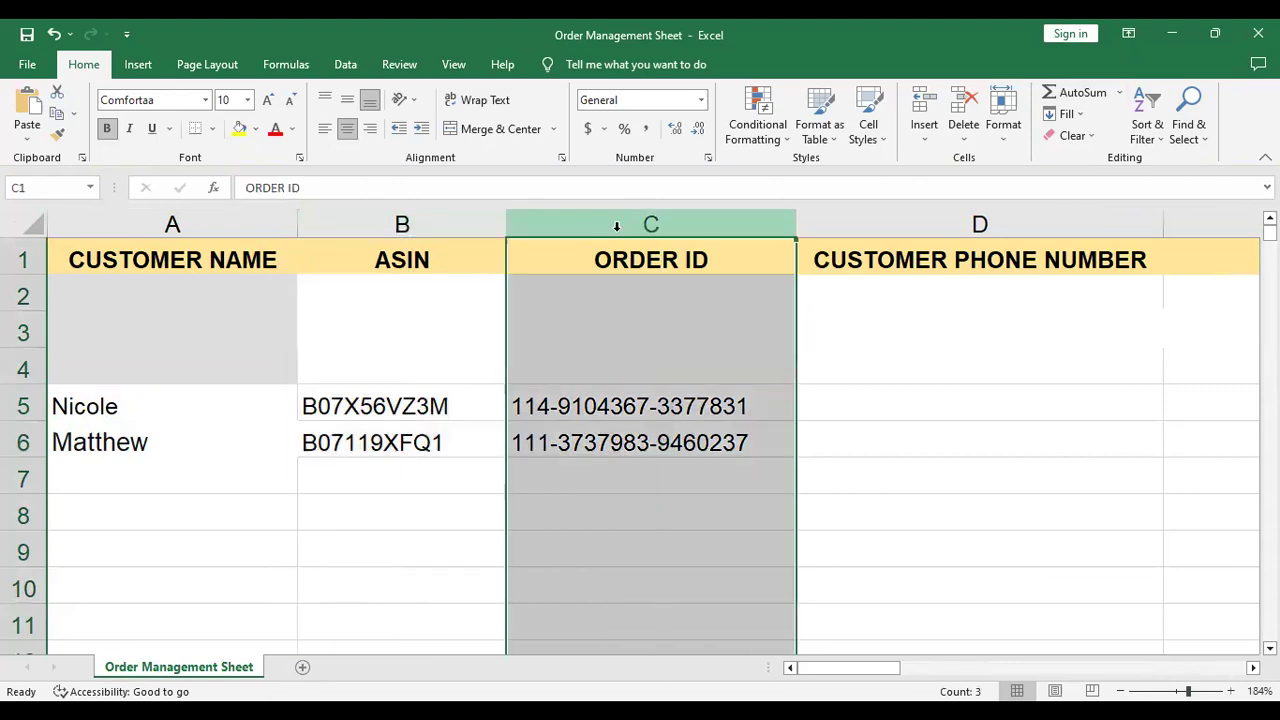
Delete the CUSTOMER PHONE NUMBER and REMARK columns from the order sheet
left_click(900, 213)
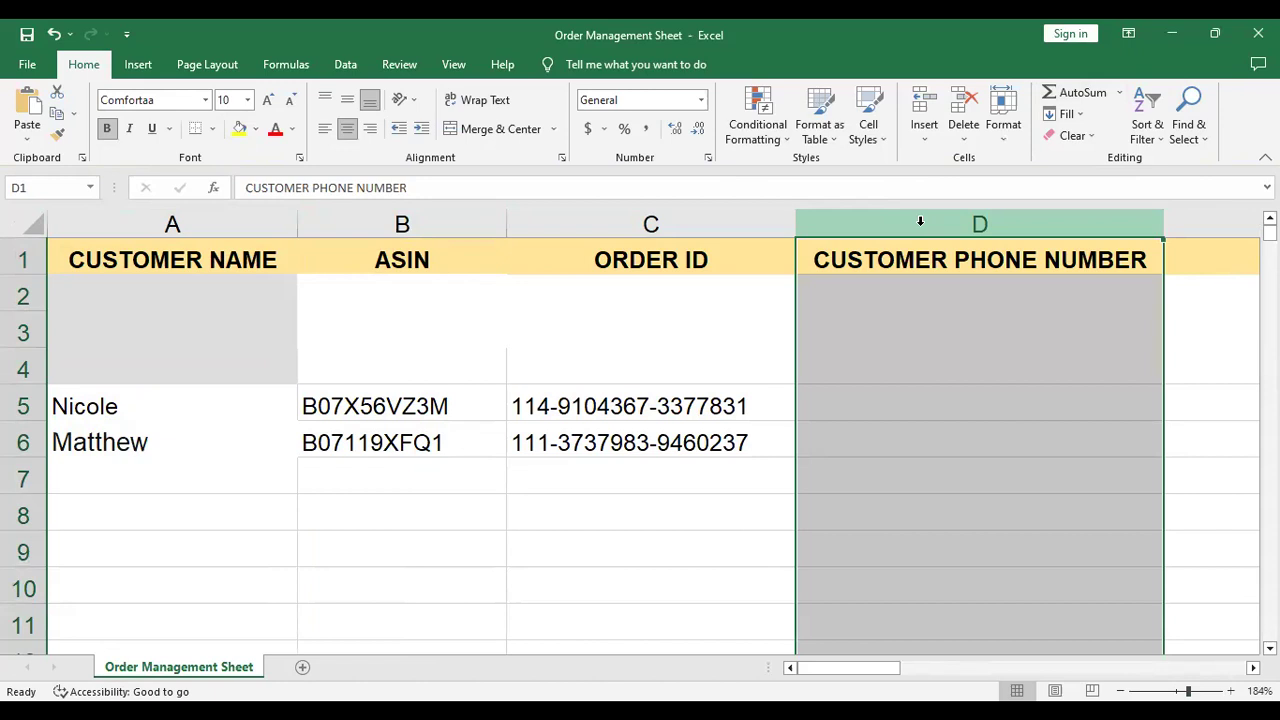
right_click(920, 221)
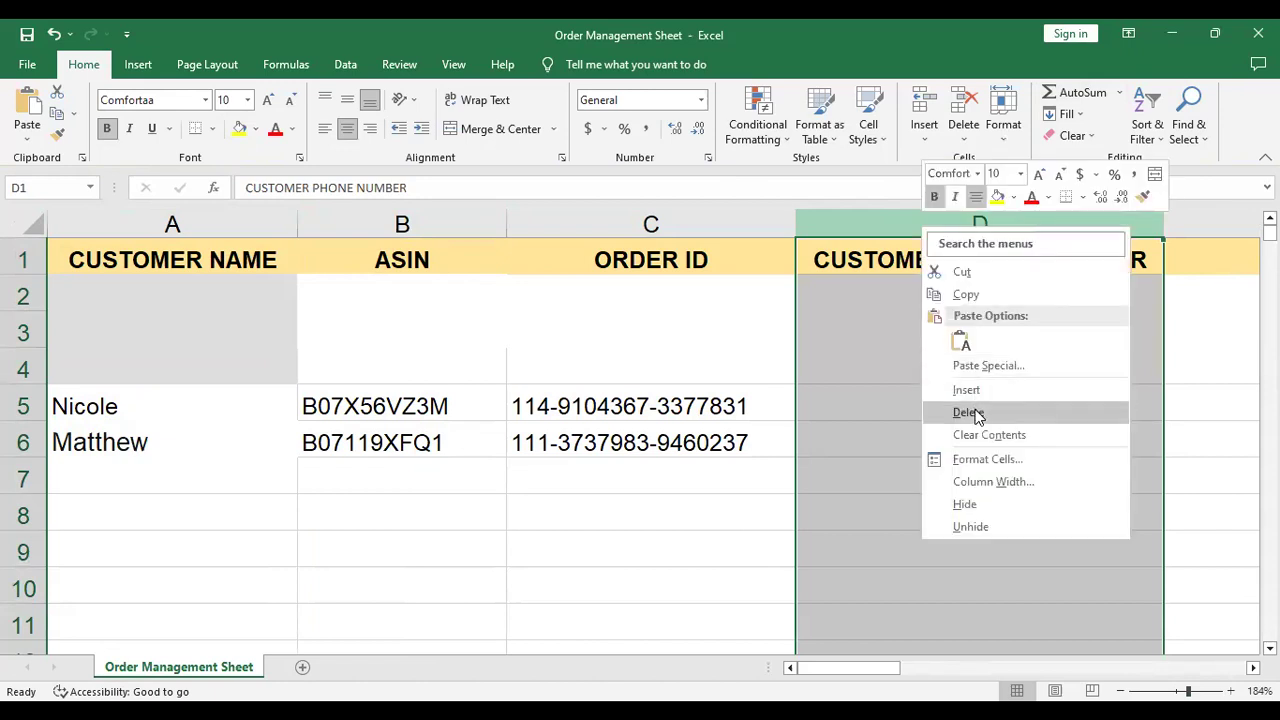
left_click(970, 413)
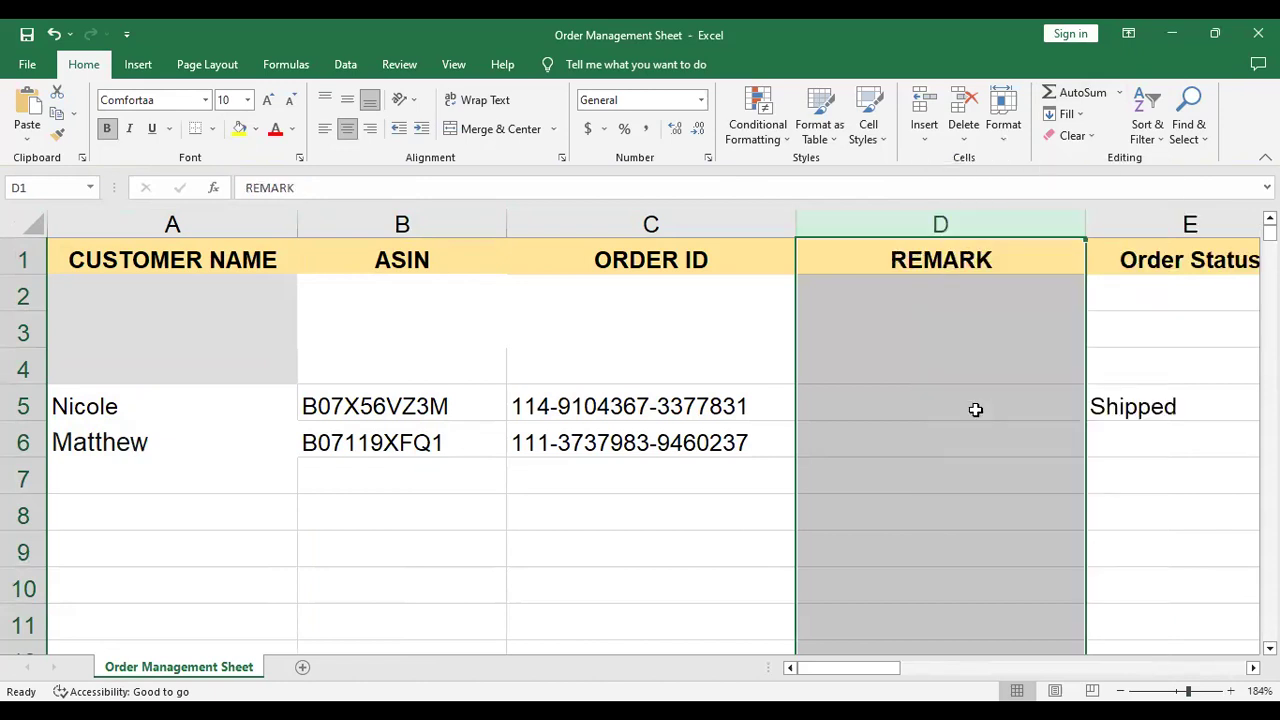
right_click(912, 222)
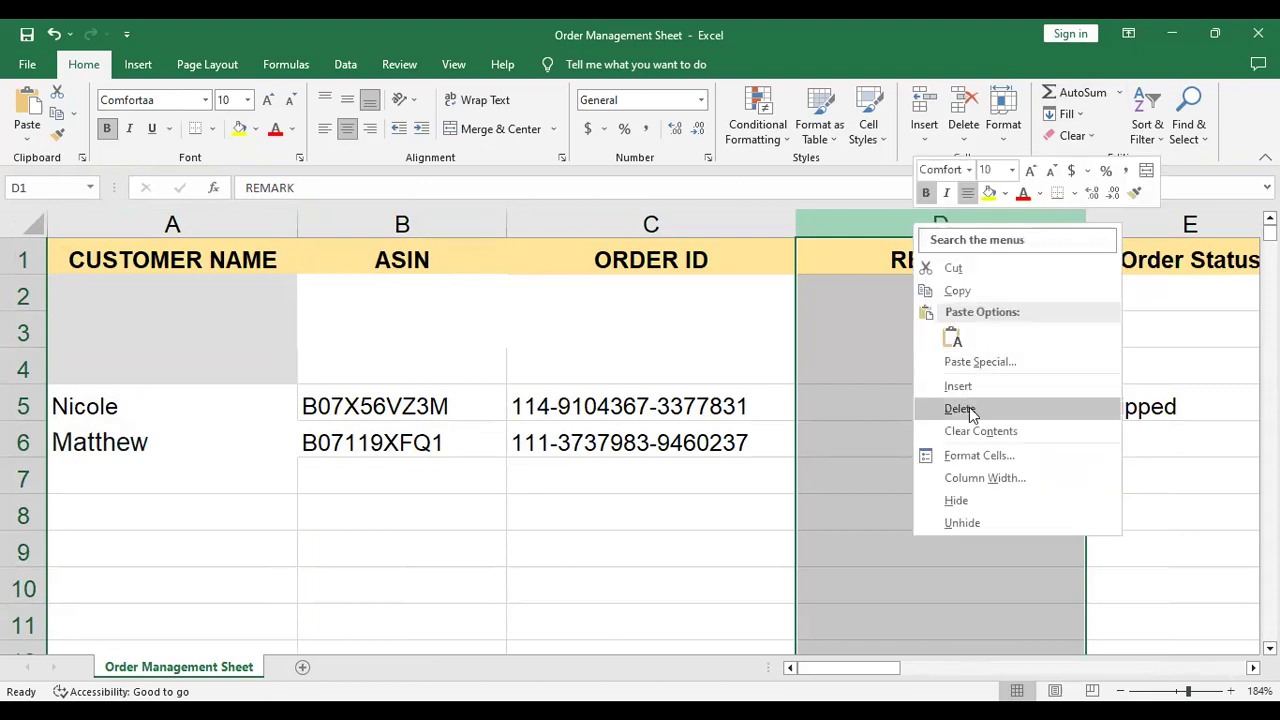
left_click(968, 408)
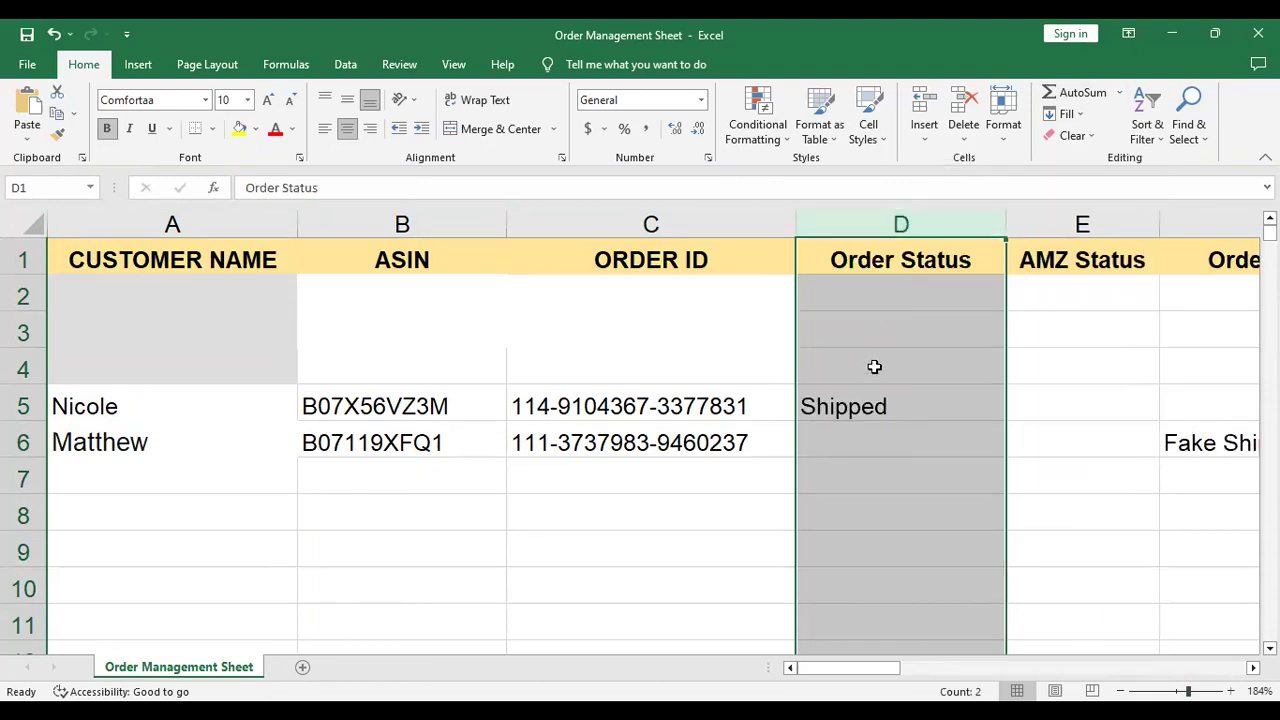
Highlight the AMZ Status column and check the list of choices in its row 5 cell without picking one
left_click(1067, 225)
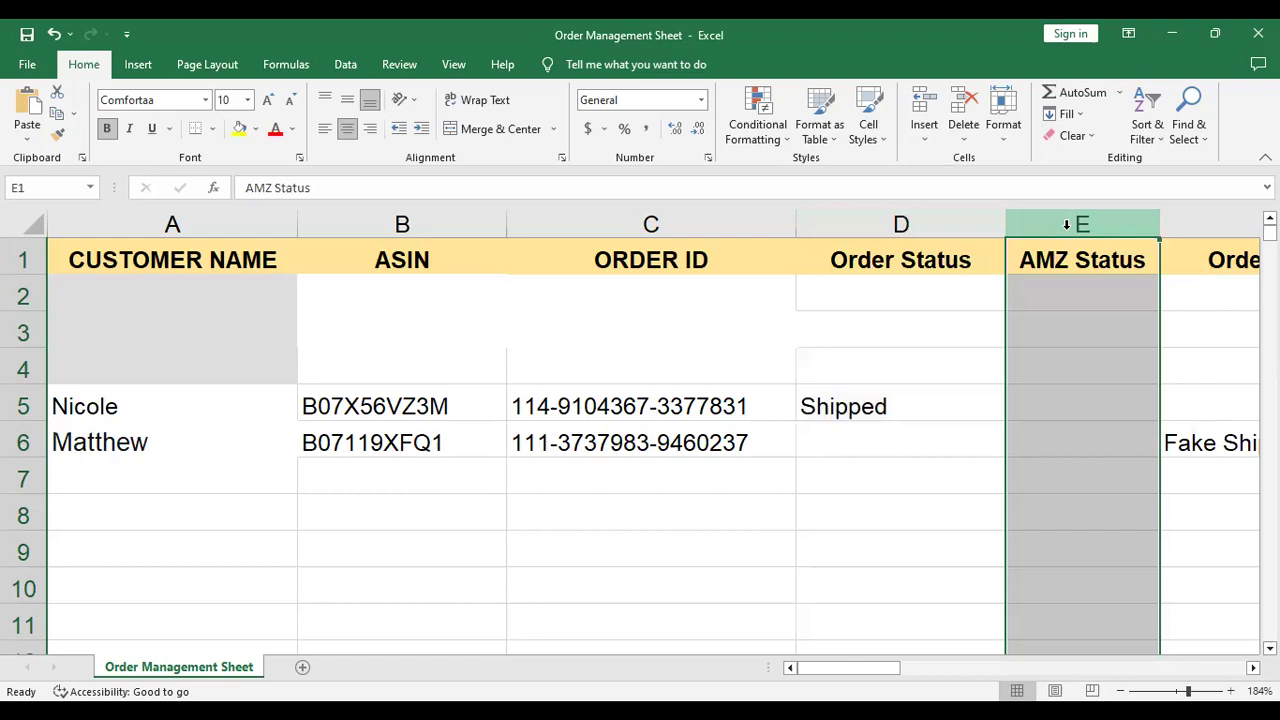
left_click(1041, 389)
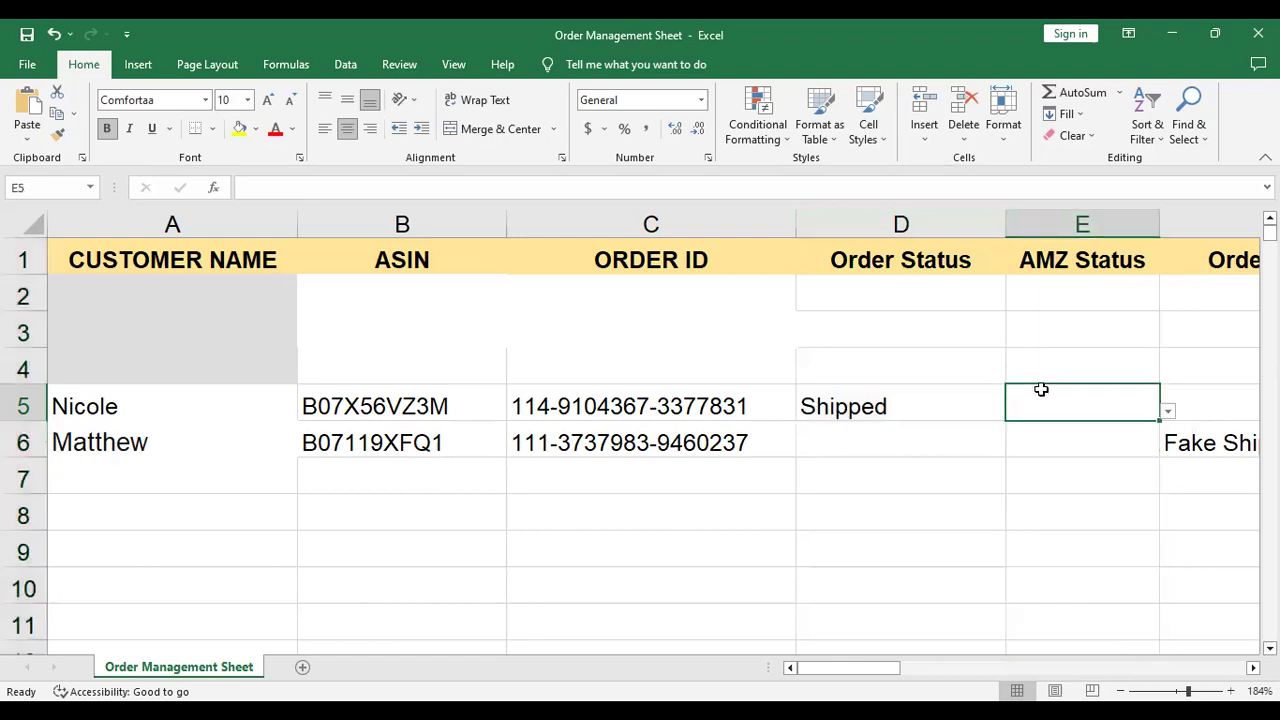
key("Right")
key("Left")
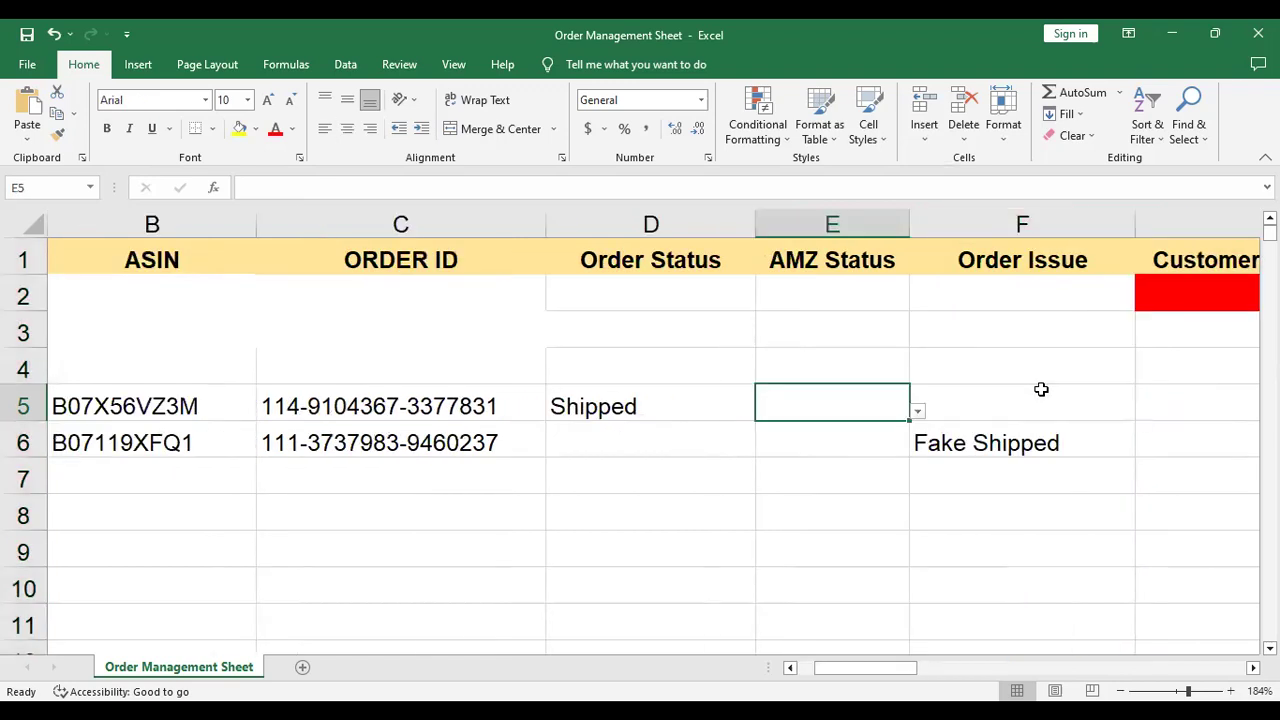
left_click(917, 411)
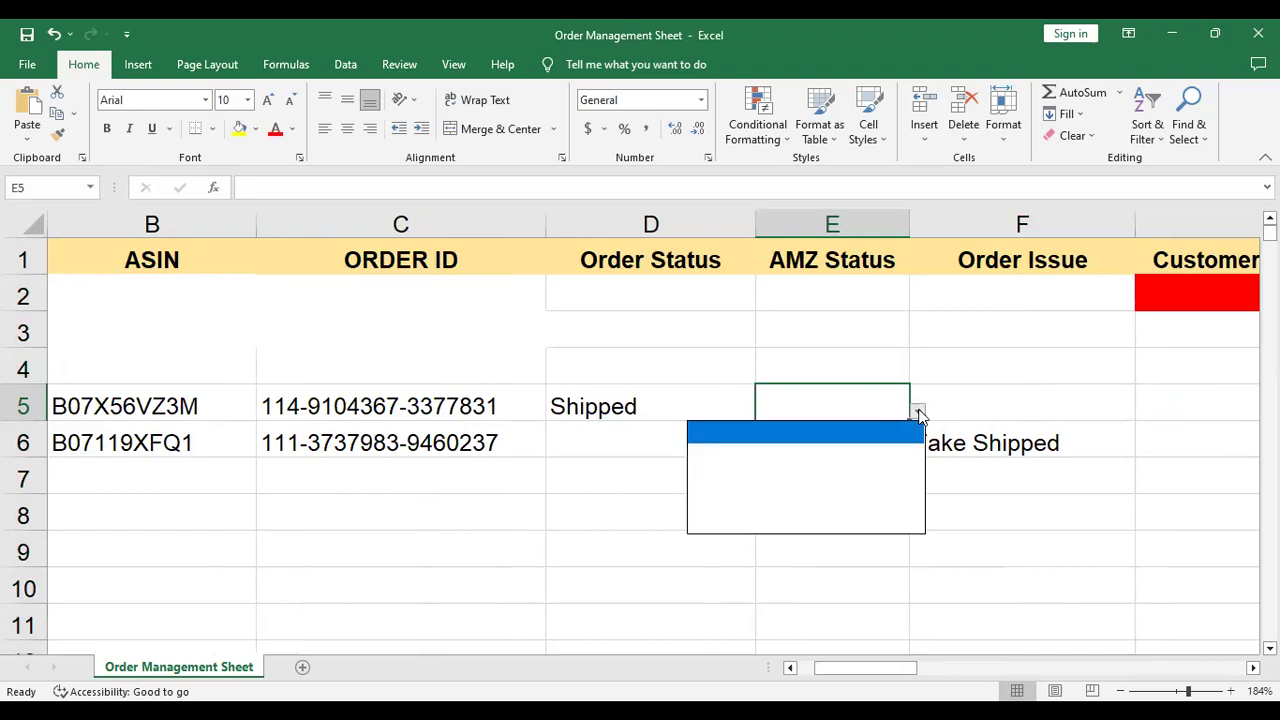
left_click(814, 400)
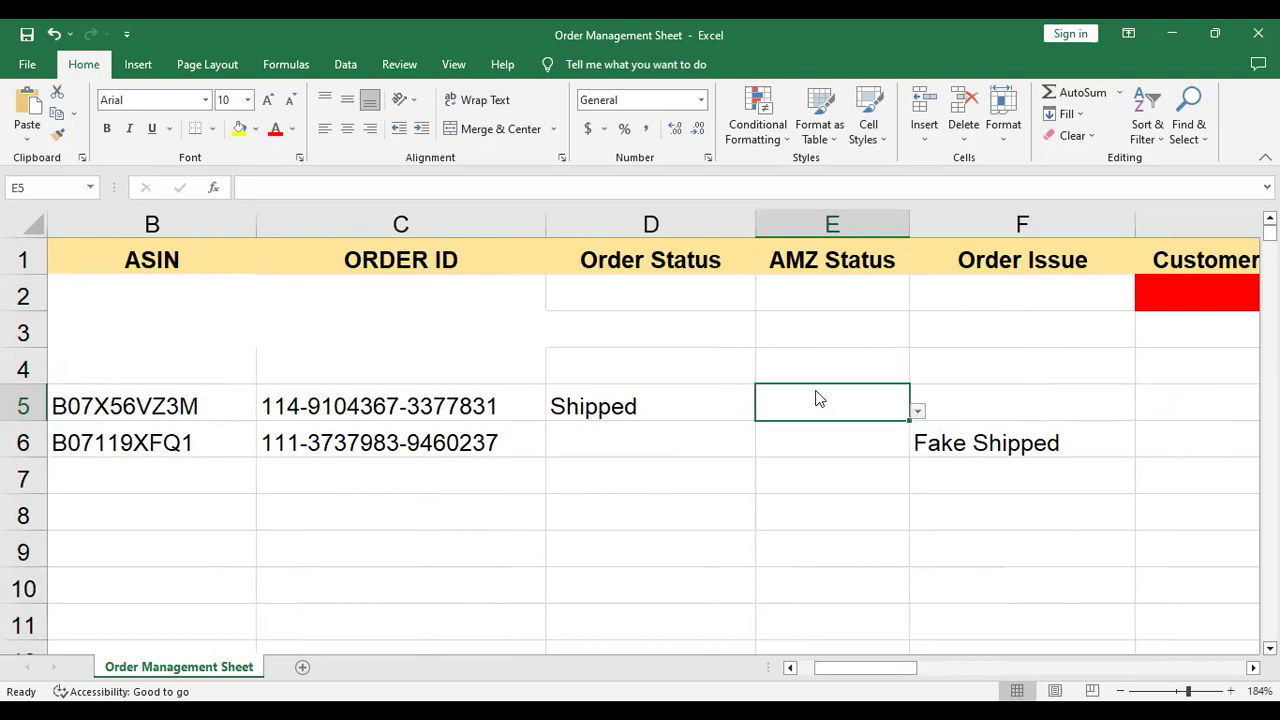
Highlight the Order Issue column and select its Fake Shipped entry in row 6
left_click(914, 293)
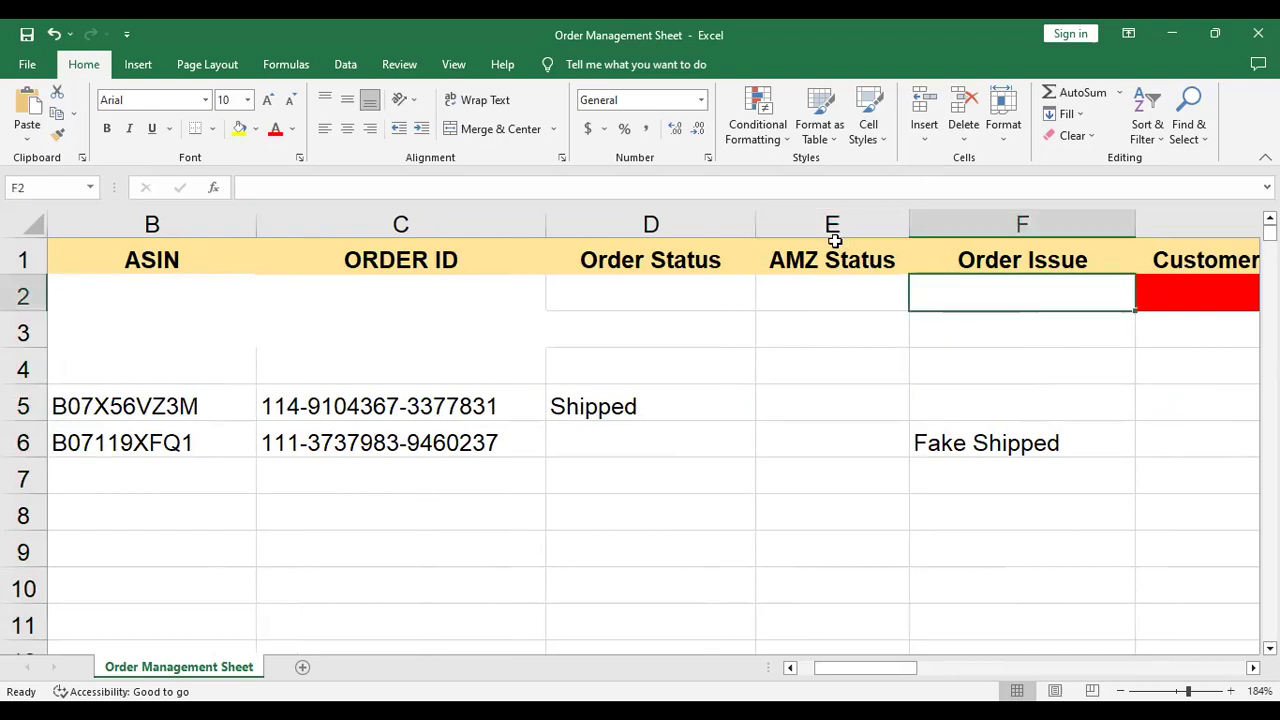
left_click(1027, 215)
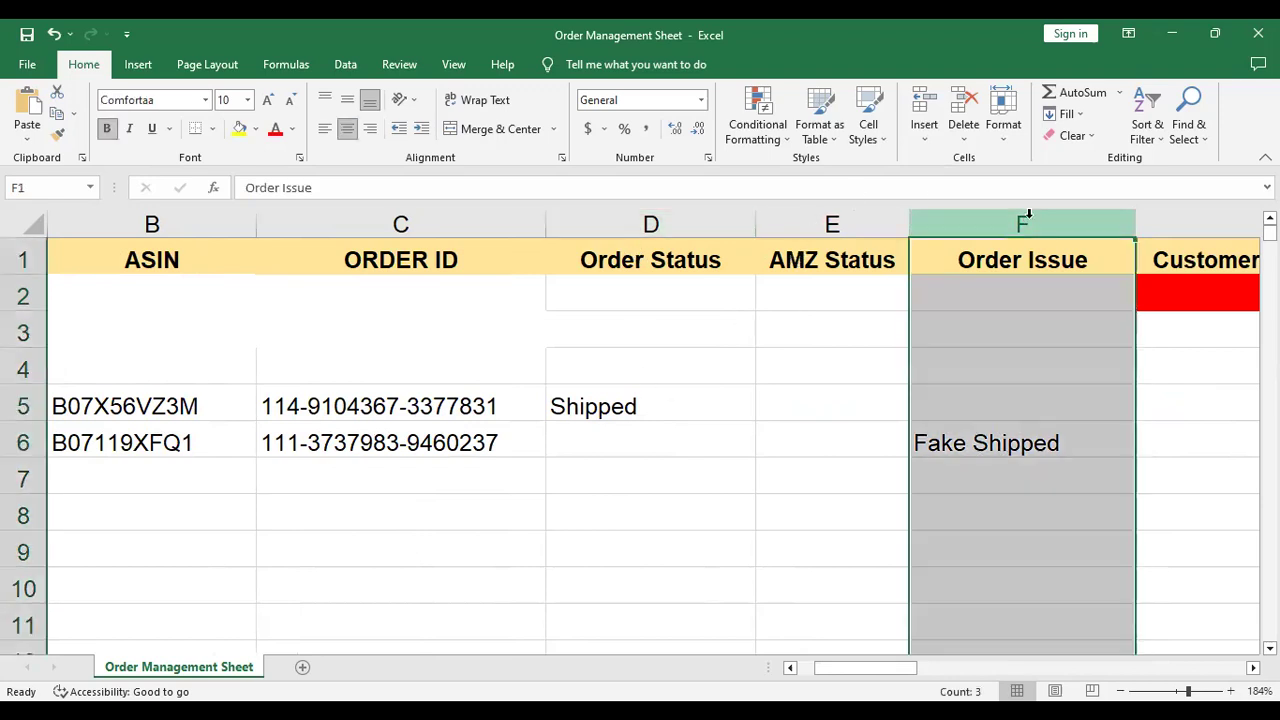
left_click(965, 422)
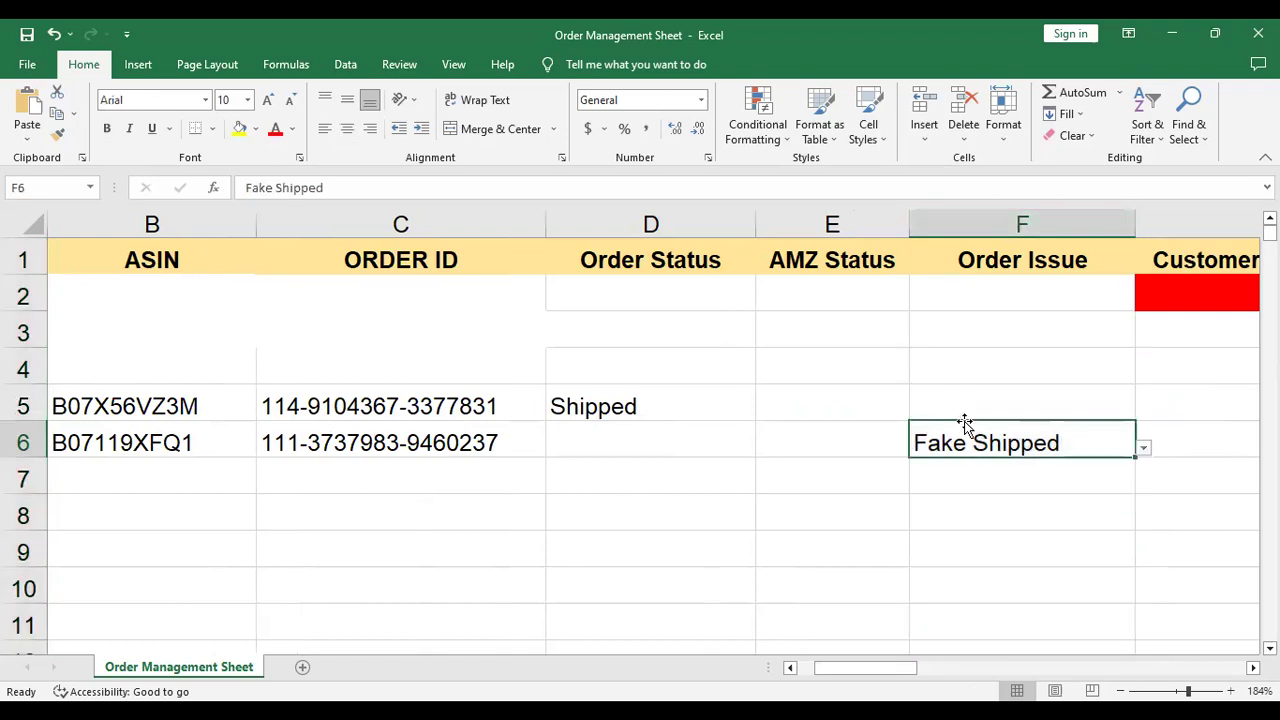
Enter 6/3/2023 in row 5 of the Customer ordered on? column
left_click(1058, 411)
key("Right")
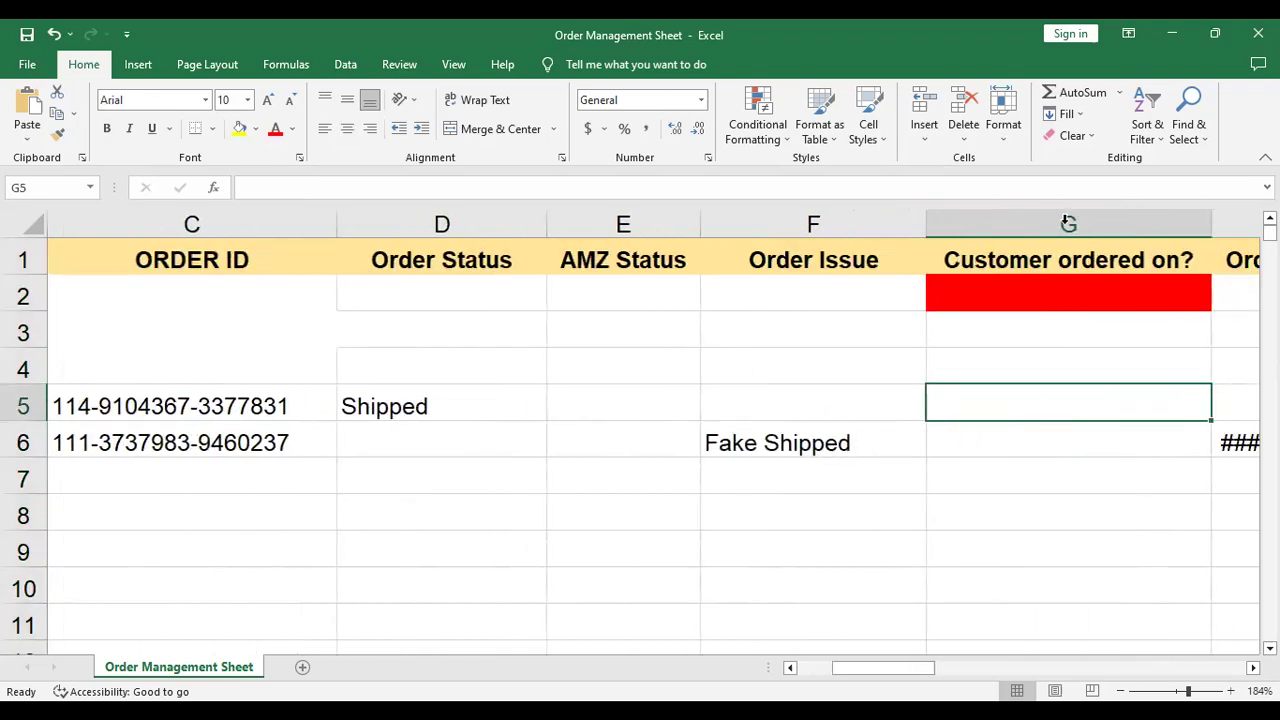
left_click(1066, 221)
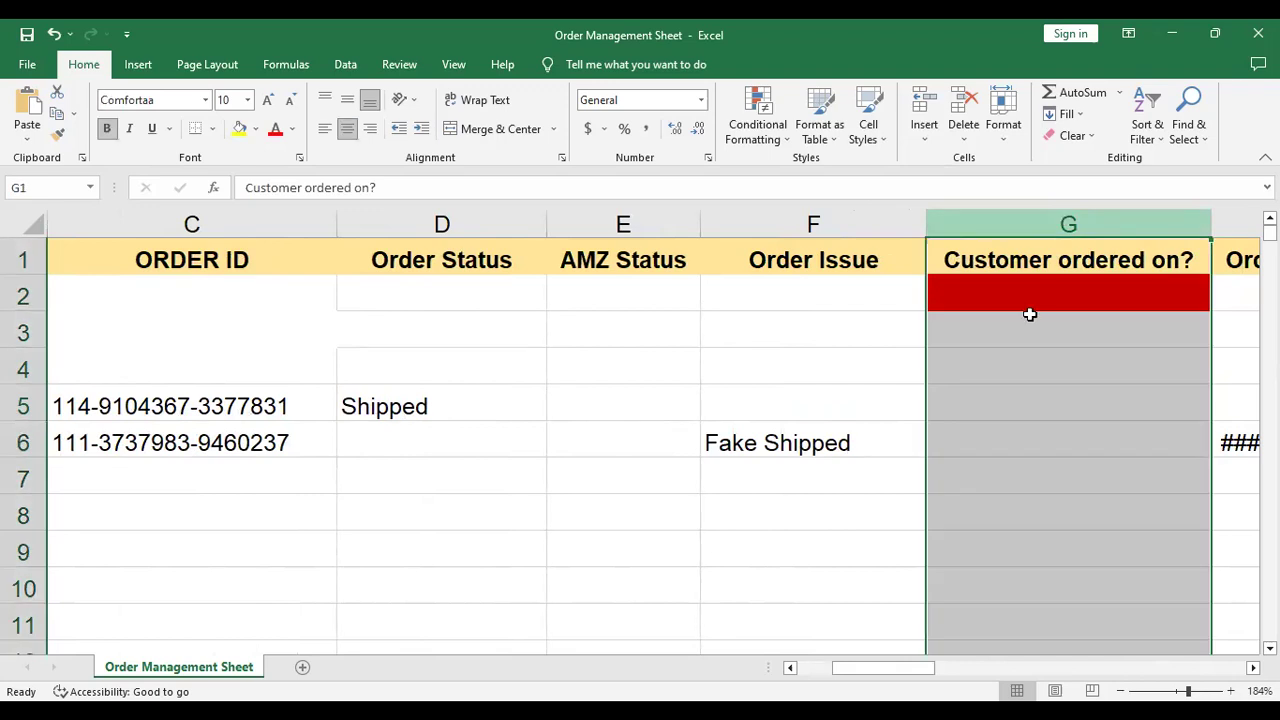
left_click(983, 412)
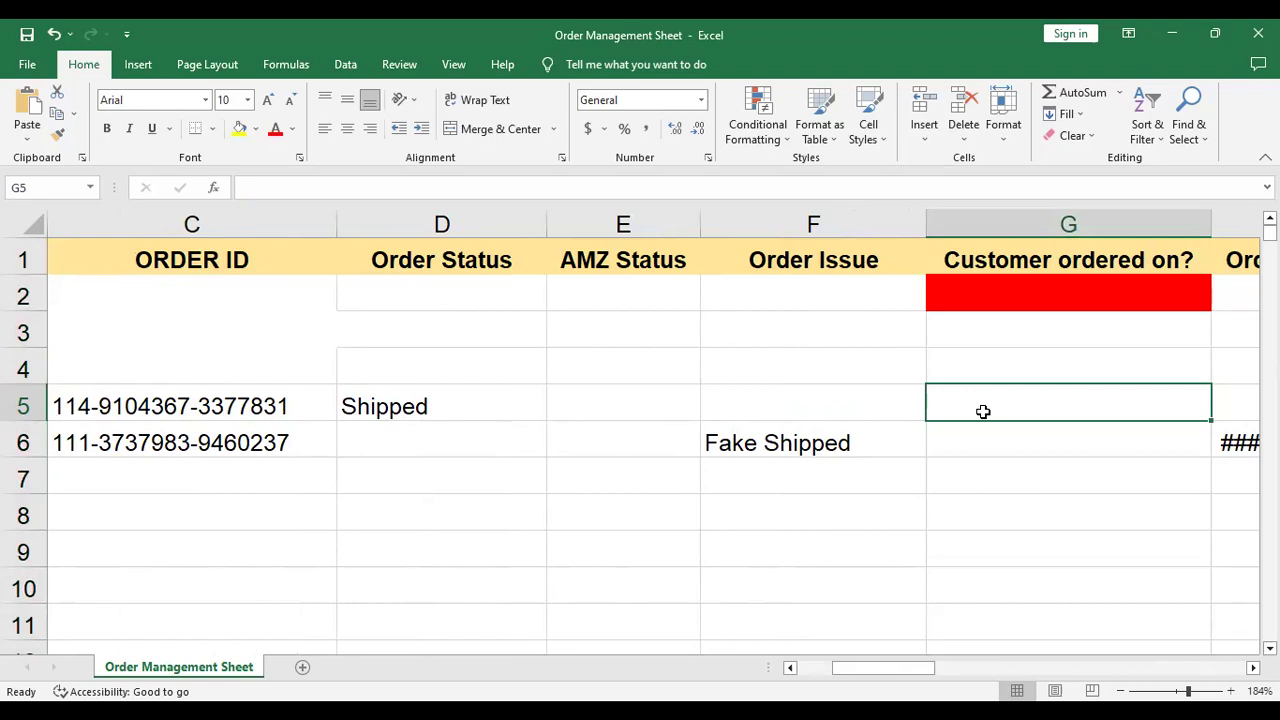
type("6/3/2023")
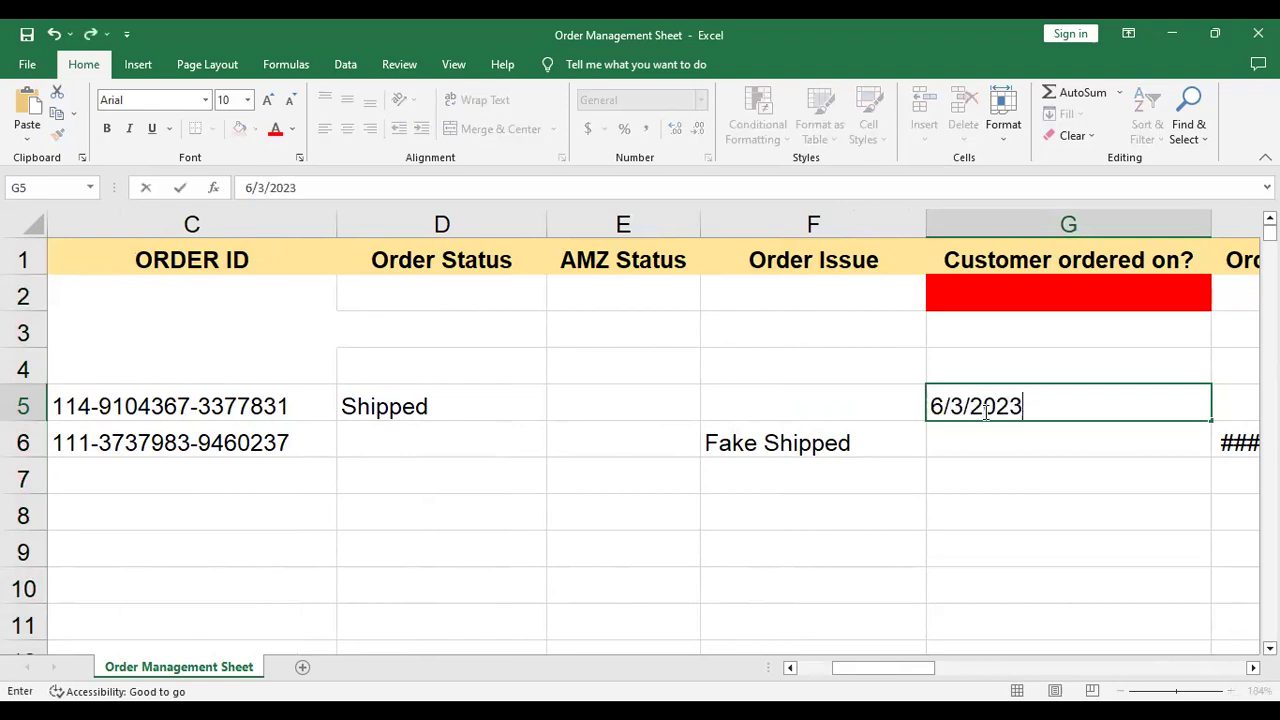
left_click(1000, 480)
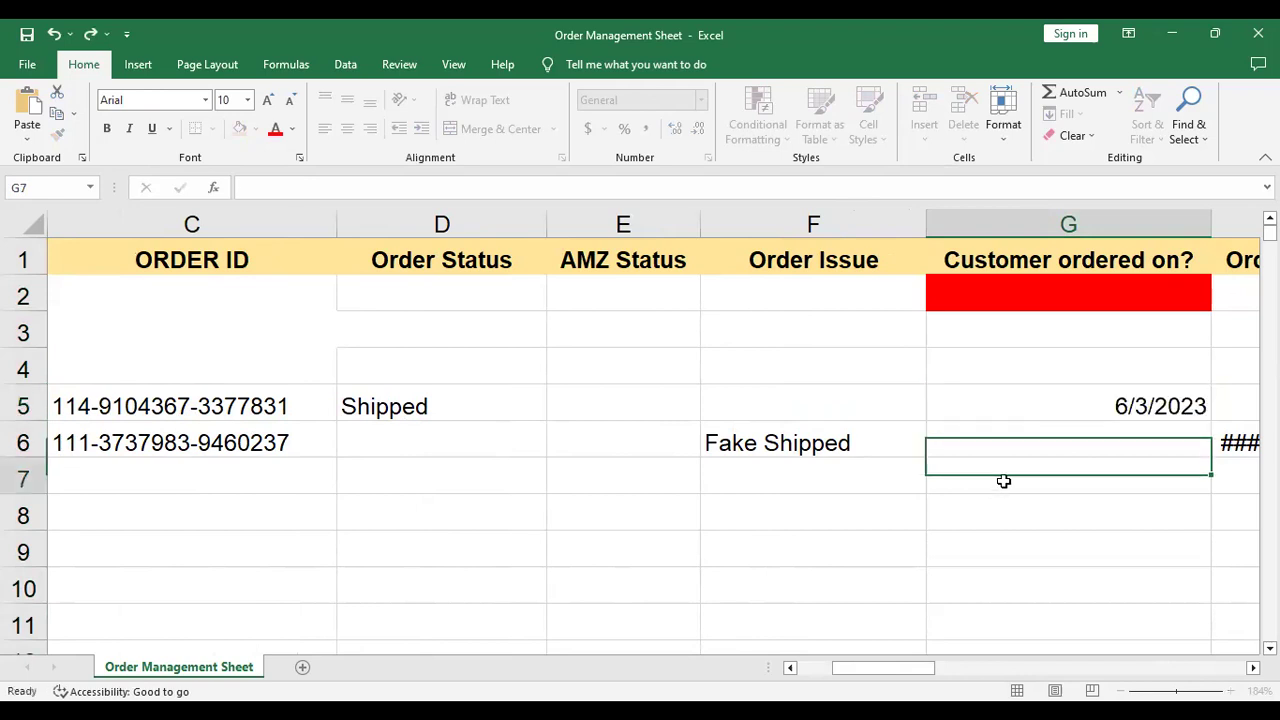
Enter 8/3/2023 as the Order Date in row 5
left_click(1030, 410)
key("Right")
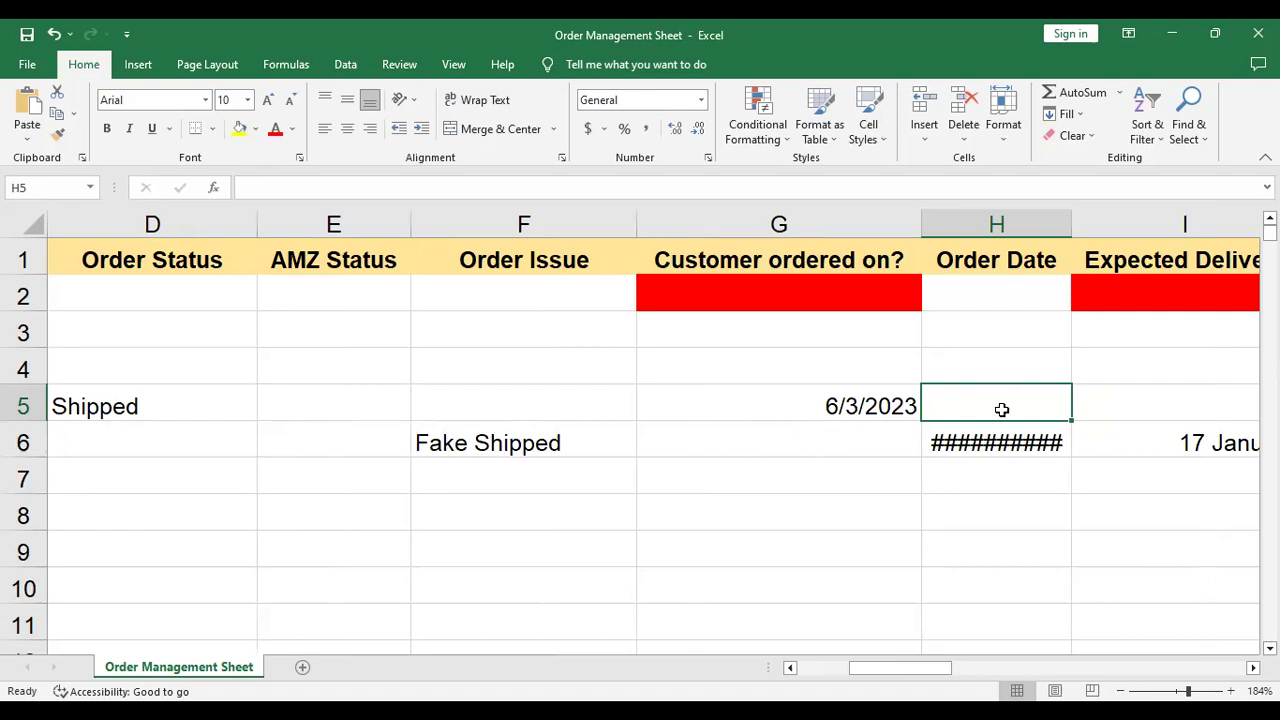
double_click(1002, 410)
type("8/3")
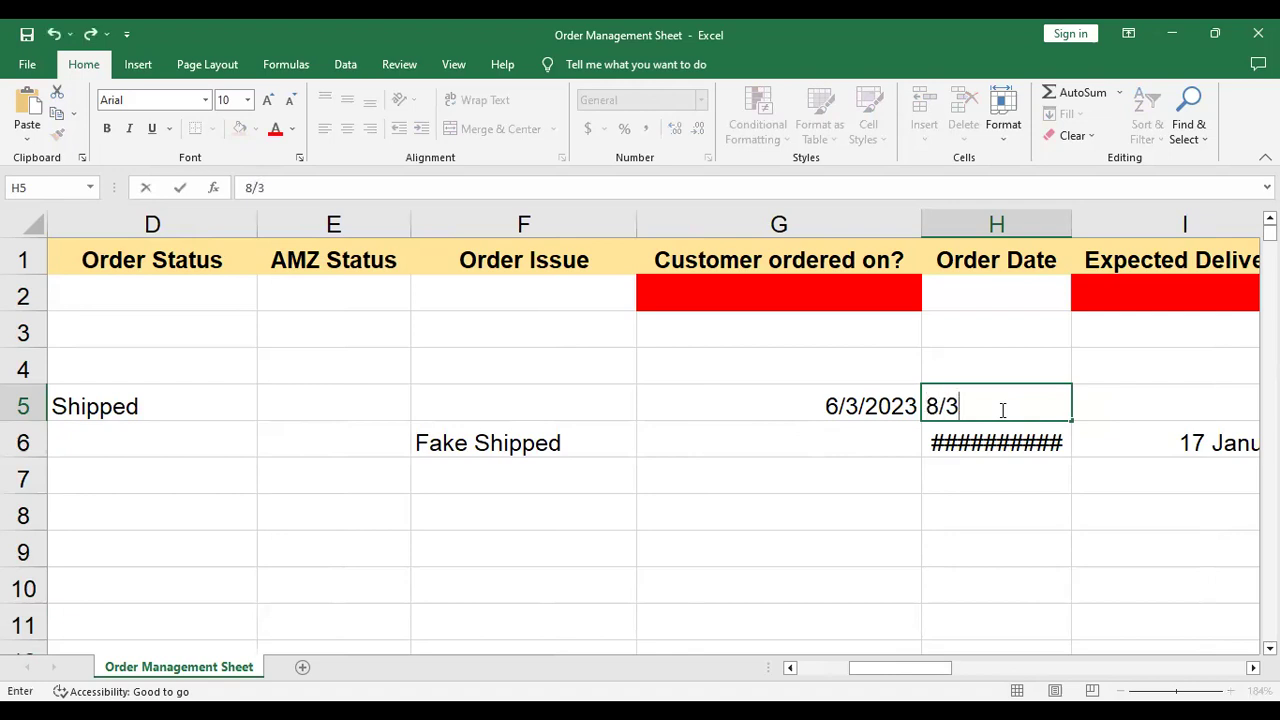
type("/2023")
key("Left")
key("Left")
key("Left")
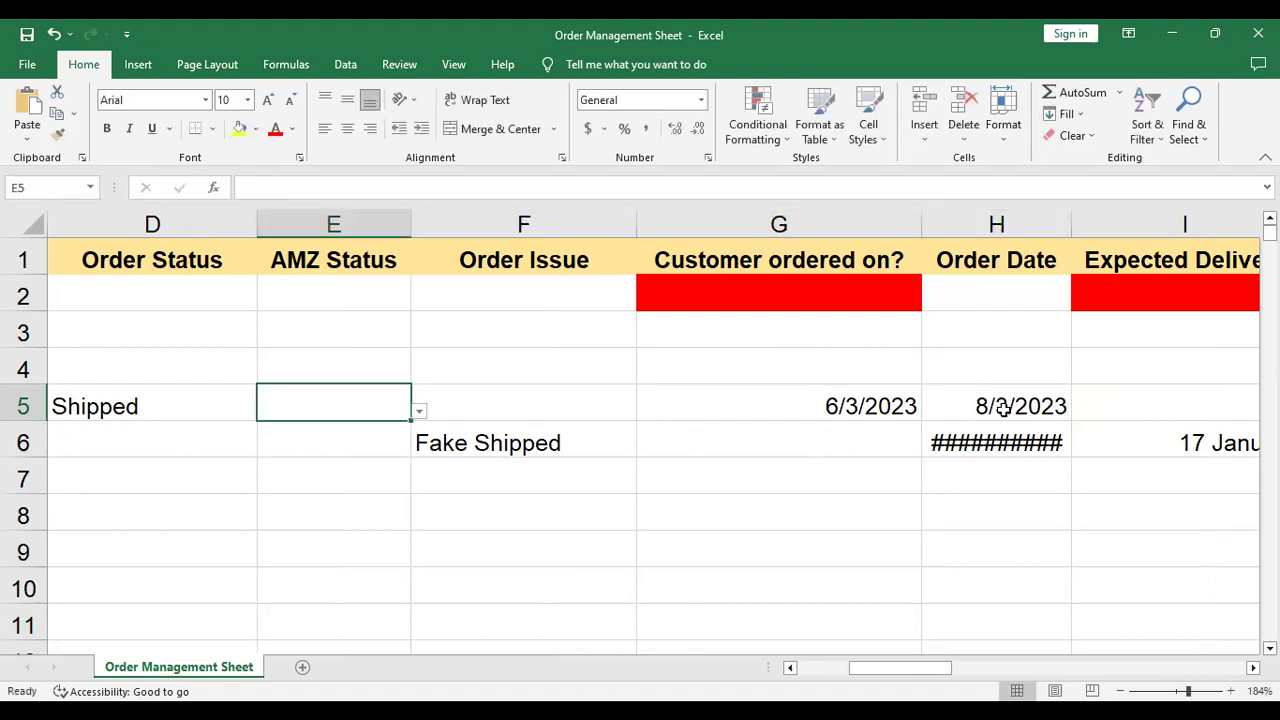
Correct the Order Date in row 5 to 7/3/2023
double_click(1000, 408)
key("BackSpace")
type("7")
left_click(1117, 537)
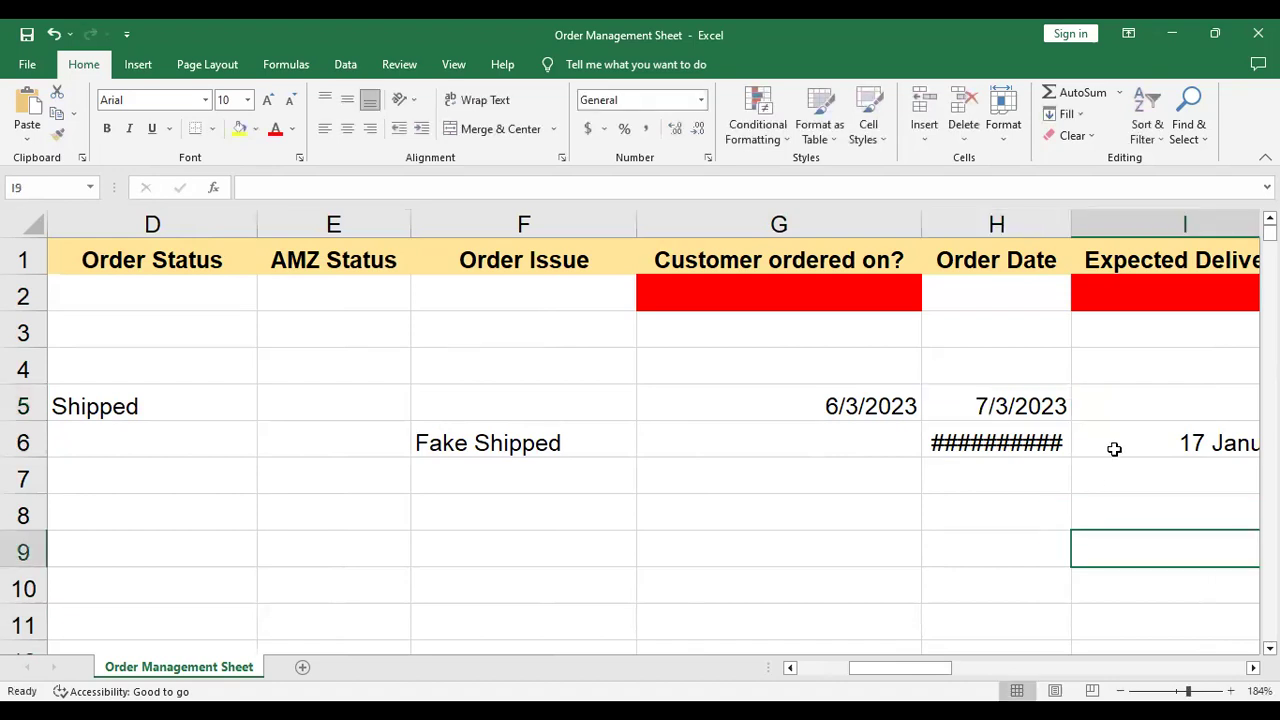
Enter 10/2 as the Expected Delivery date in row 5
left_click(1108, 413)
scroll(1108, 413, "right", 5)
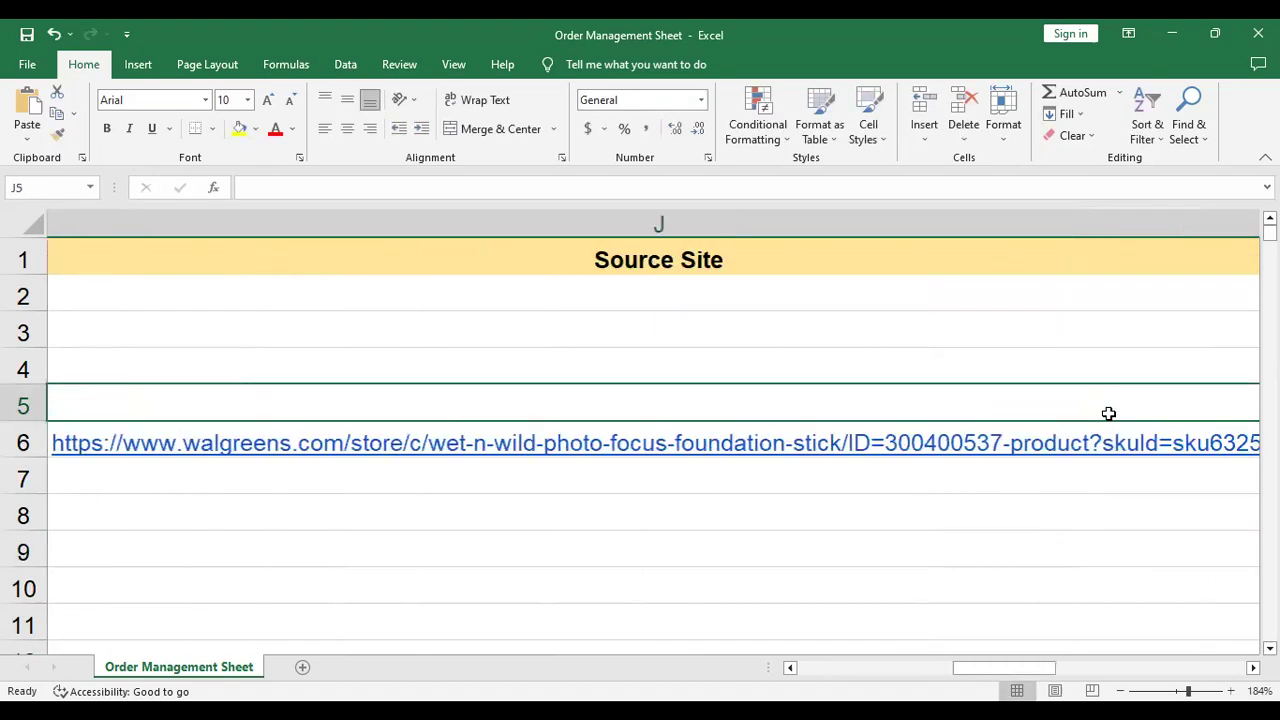
scroll(1108, 413, "left", 1)
double_click(169, 409)
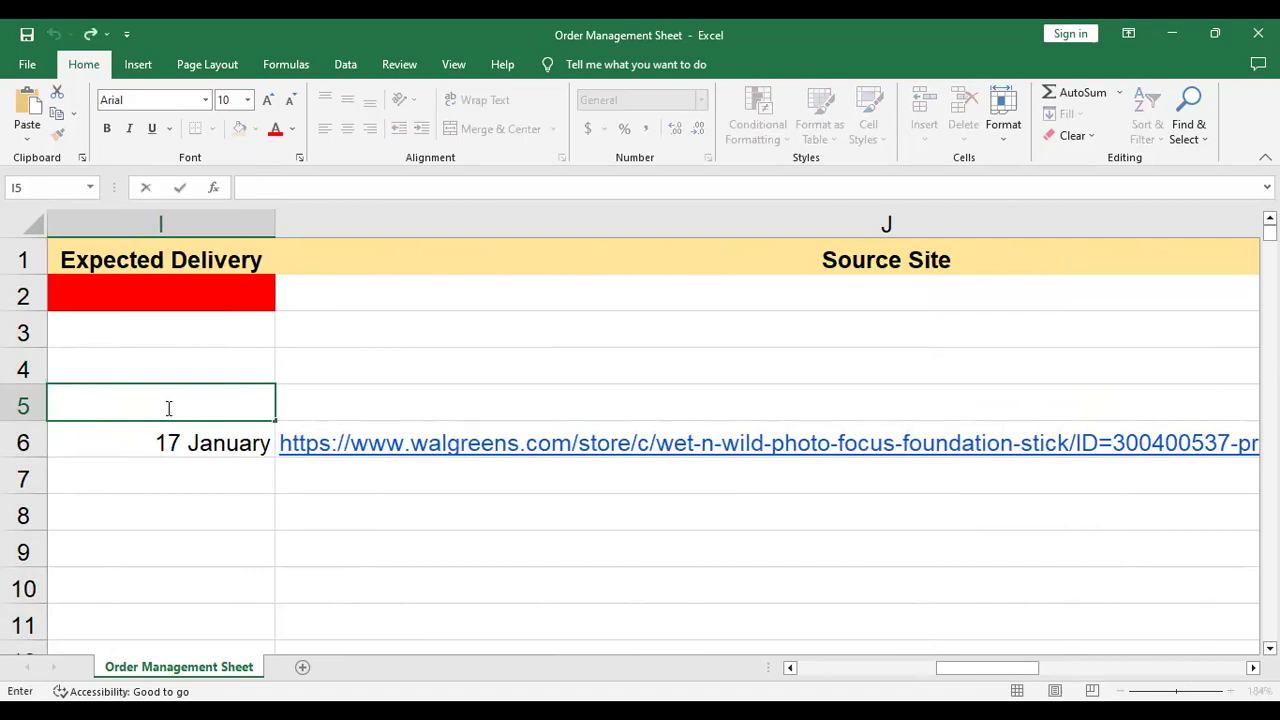
type("10/2")
key("Home")
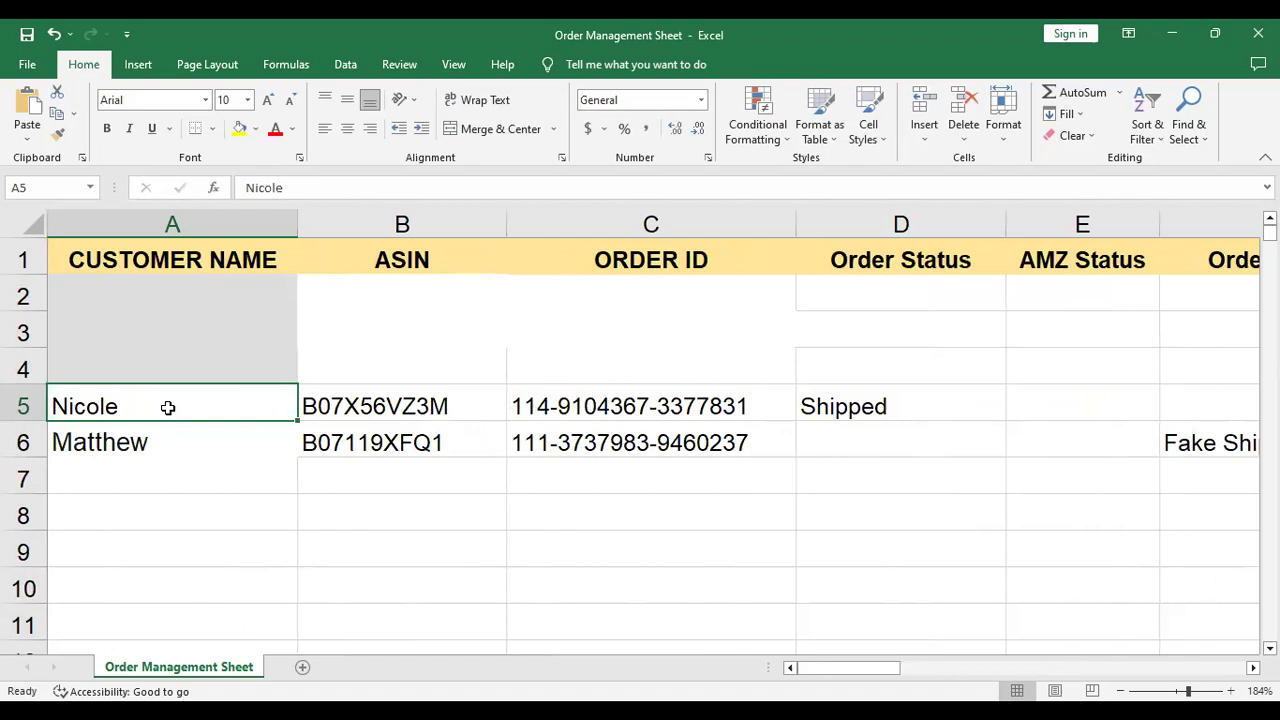
Delete the AMZ Status and Order Issue columns from the order sheet
left_click(557, 620)
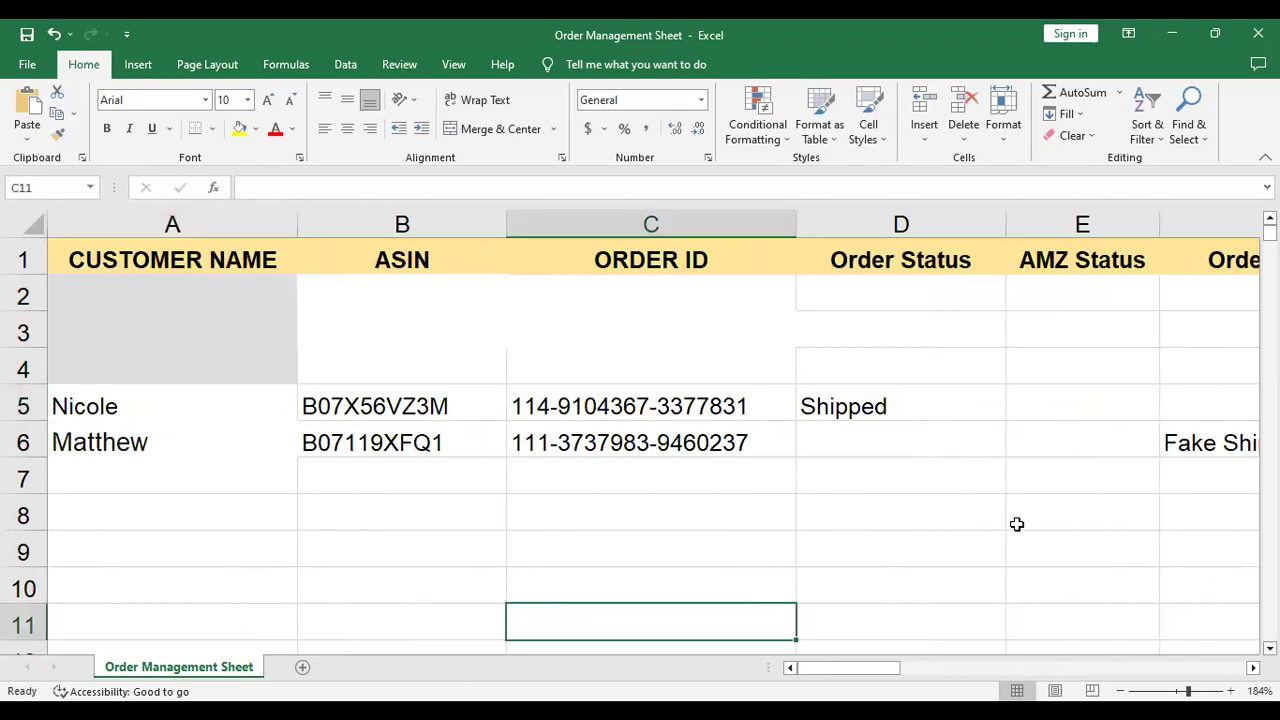
left_click(1082, 226)
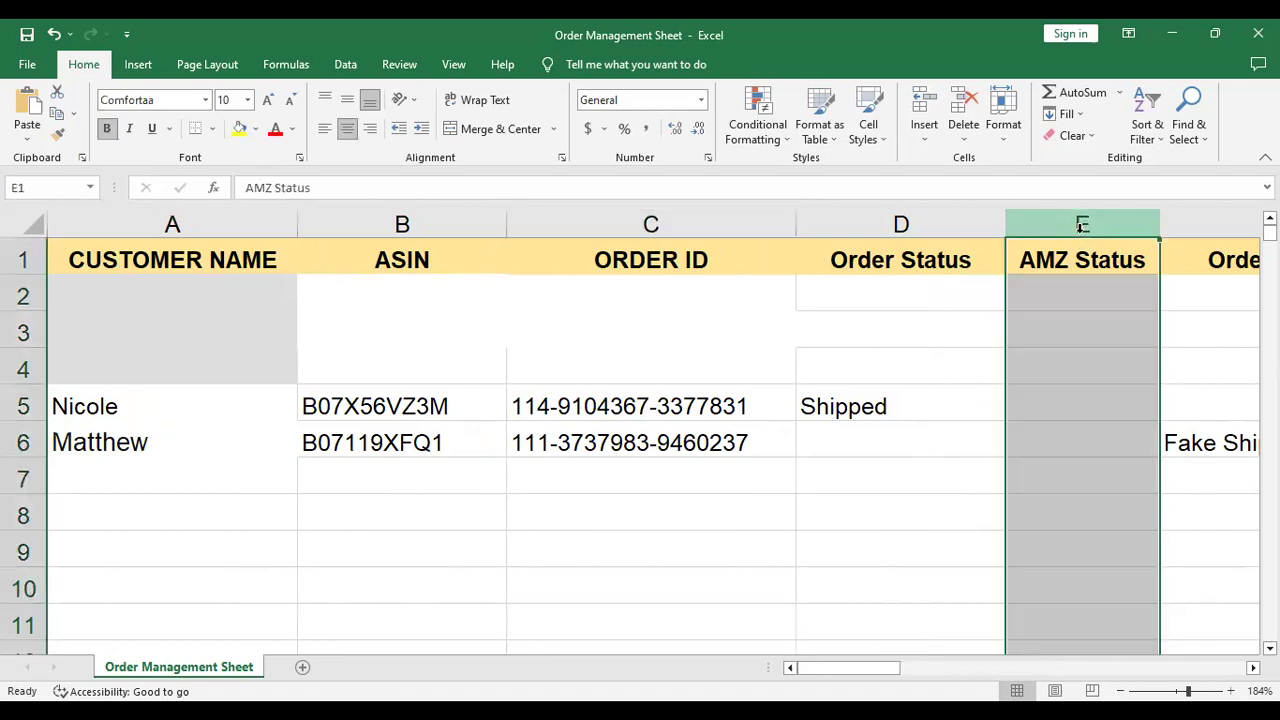
right_click(1082, 226)
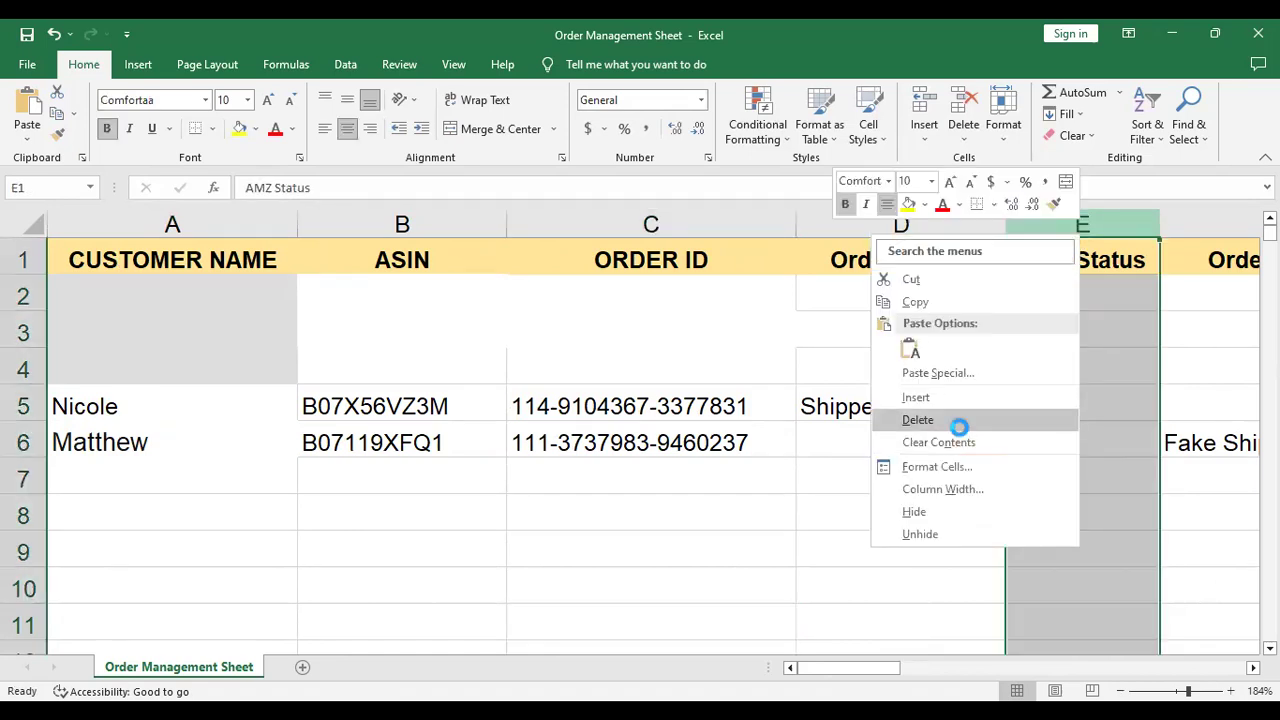
key("Return")
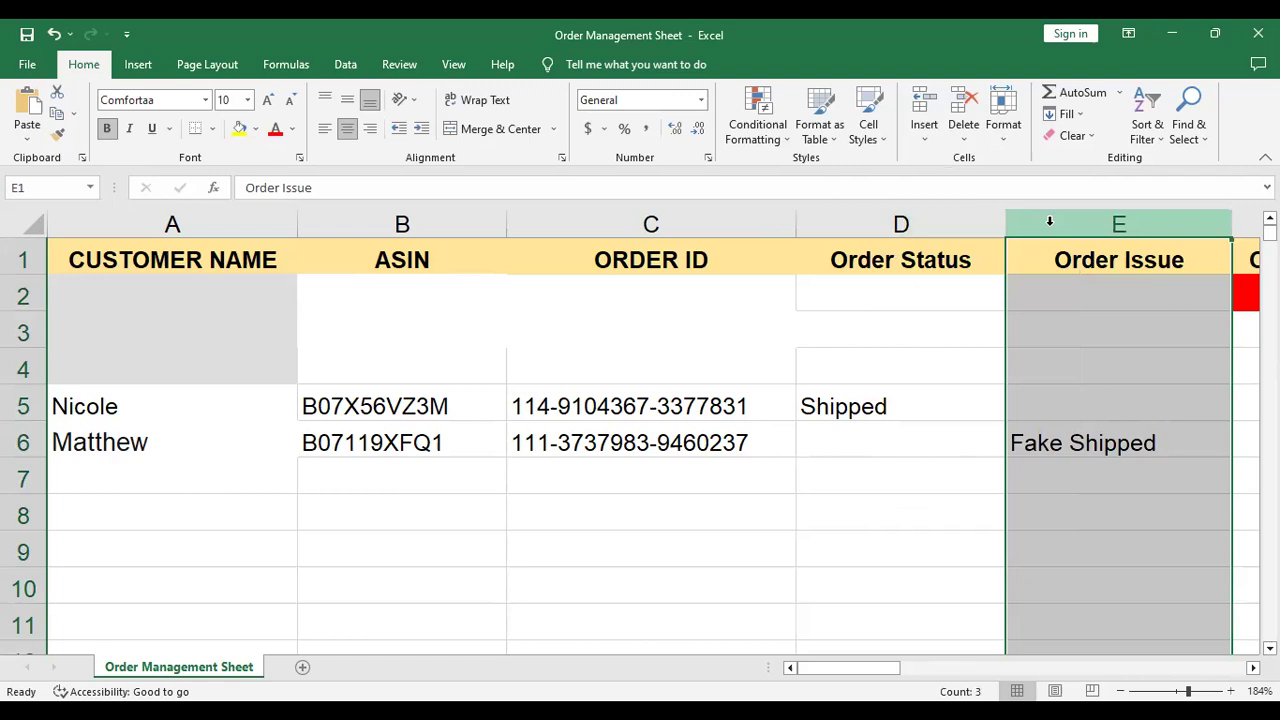
right_click(1050, 221)
left_click(1097, 411)
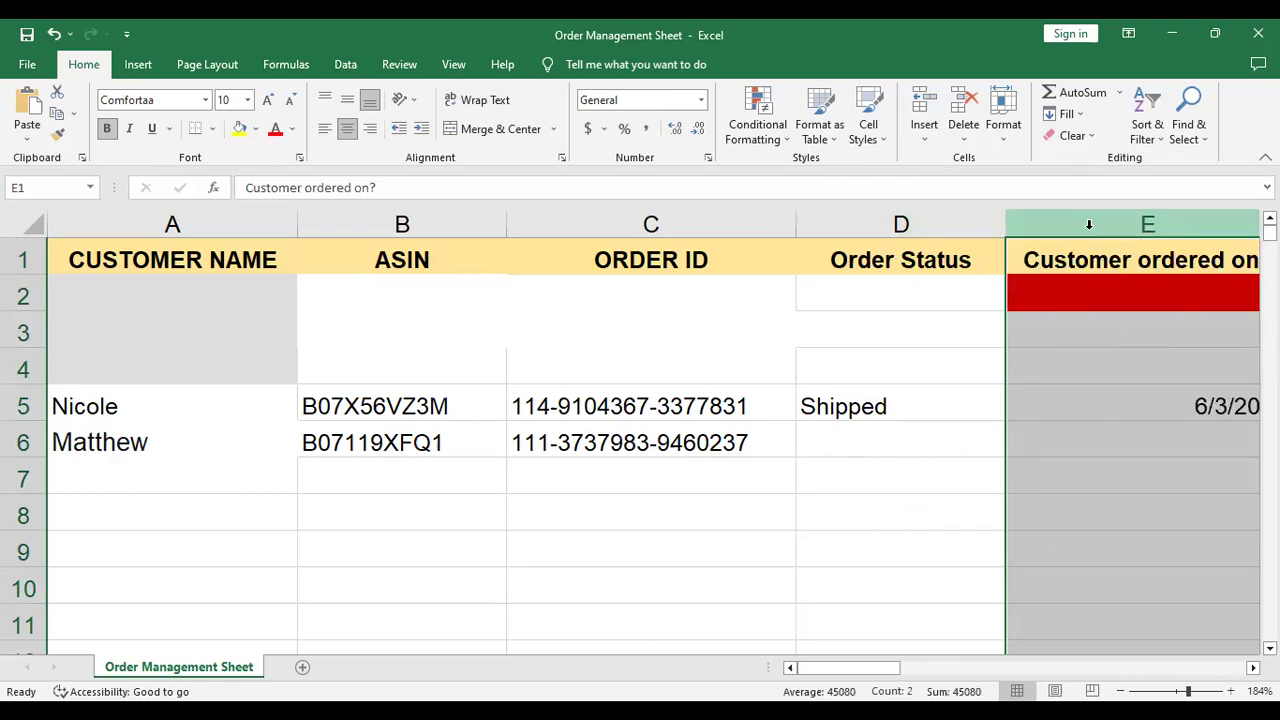
Delete the Customer ordered on? and Expected Delivery columns from the order sheet
left_click(1054, 411)
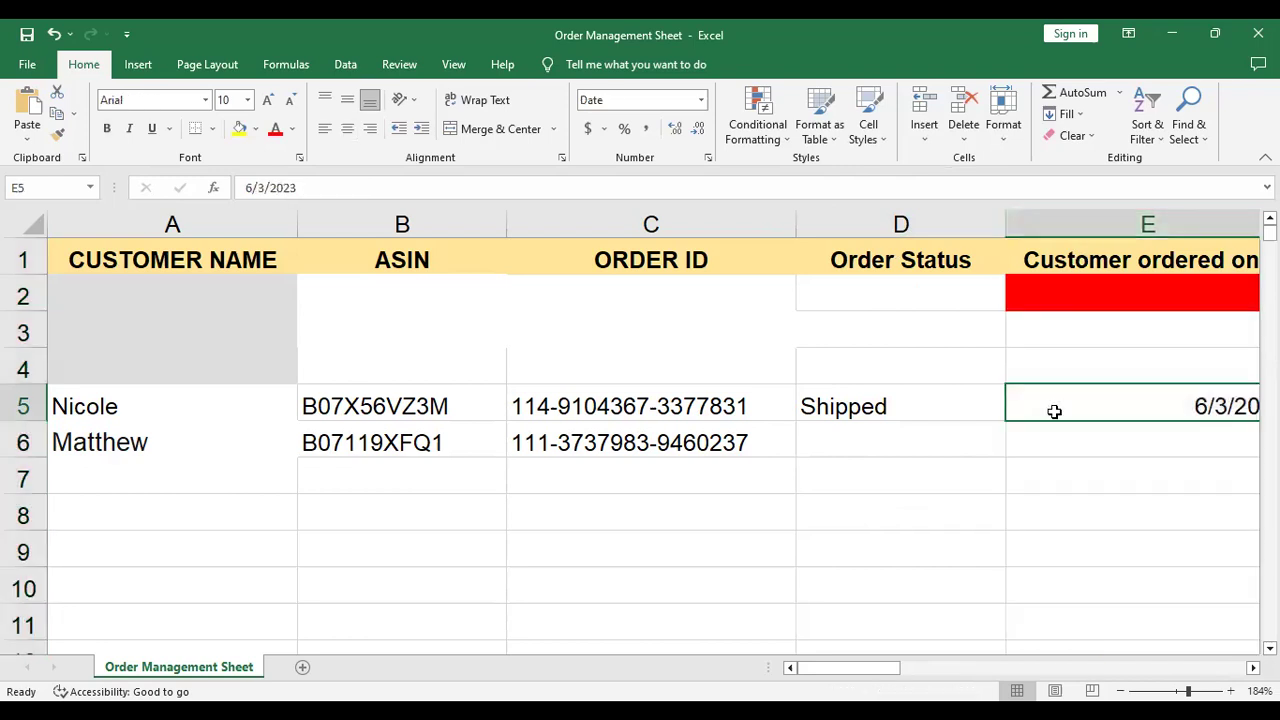
key("Right")
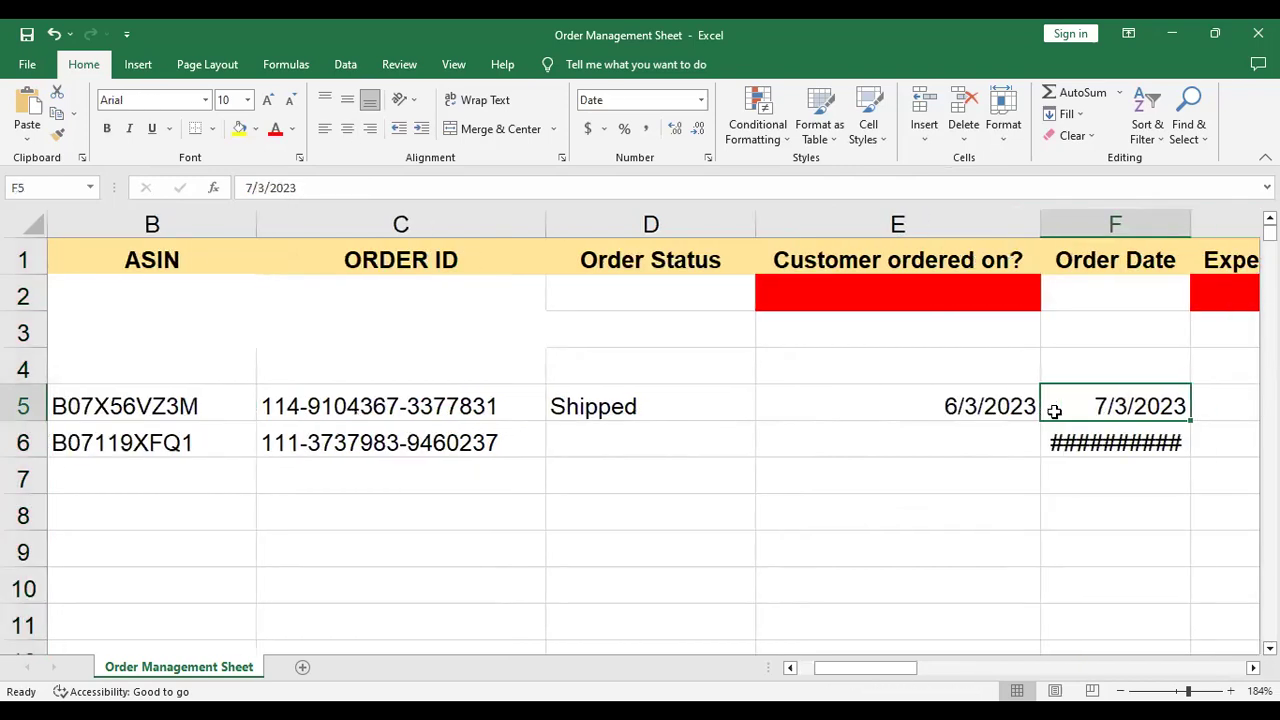
left_click(898, 222)
right_click(943, 404)
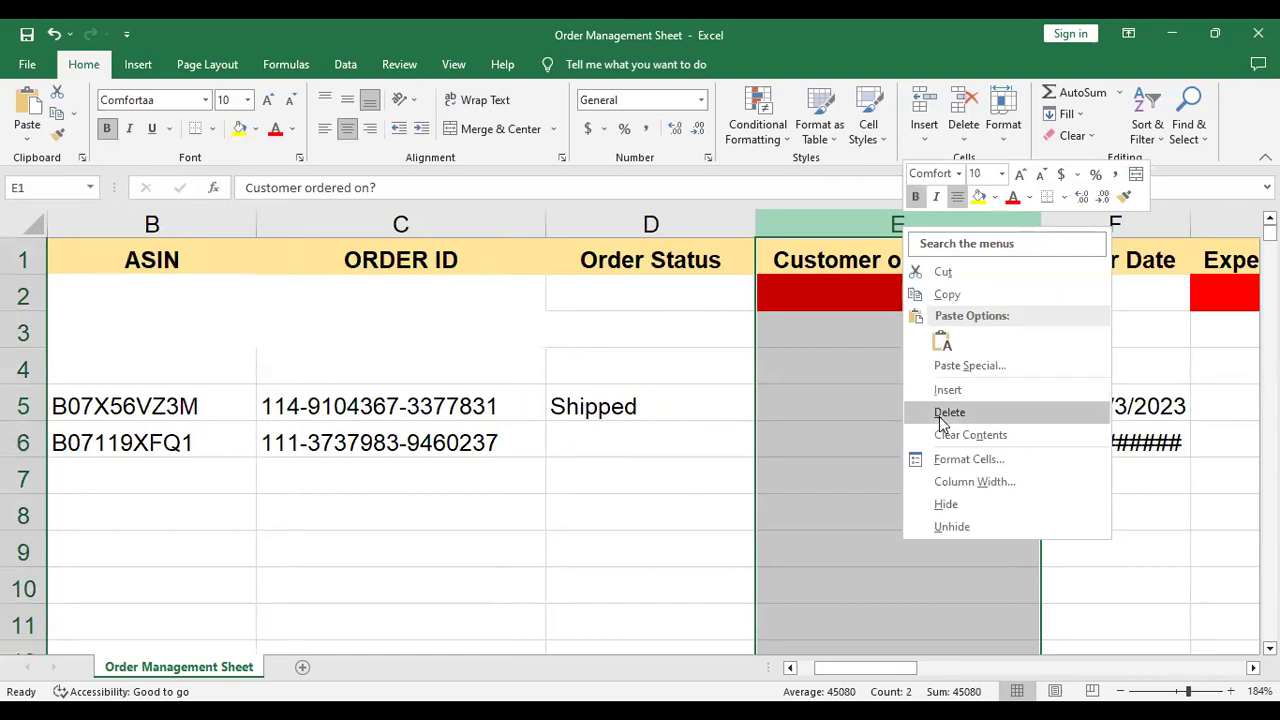
left_click(945, 413)
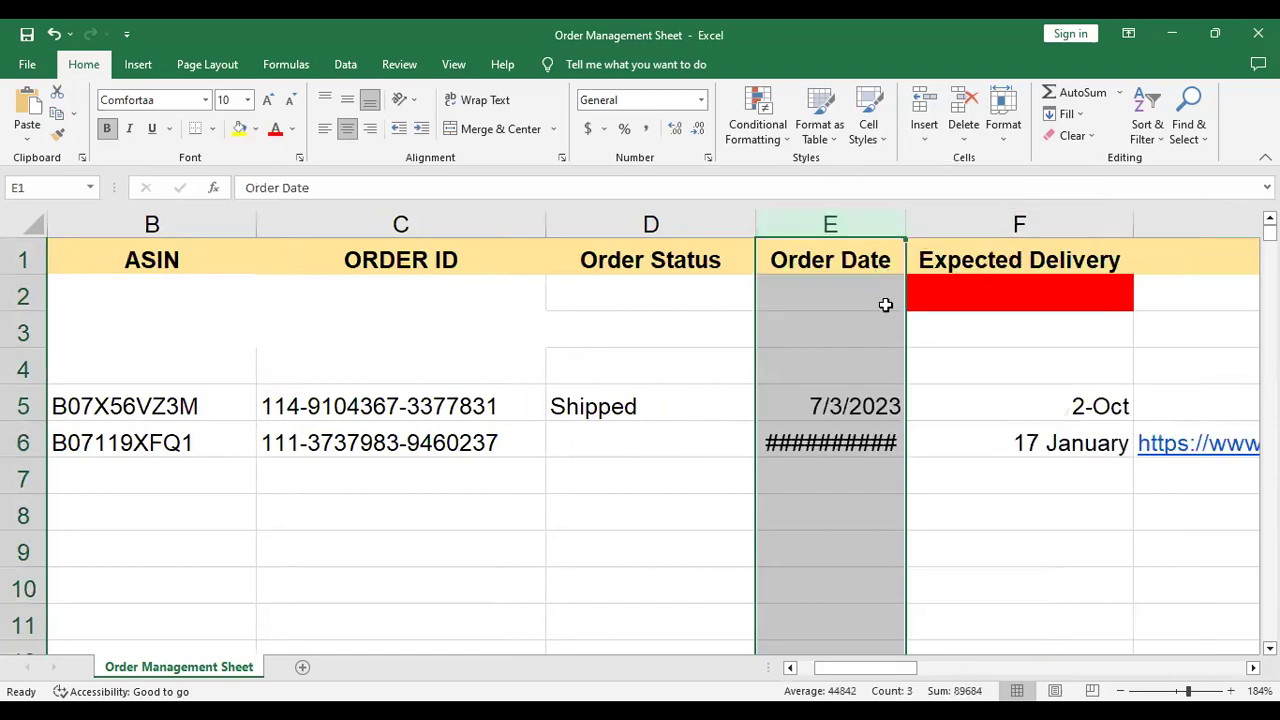
left_click(991, 223)
right_click(991, 223)
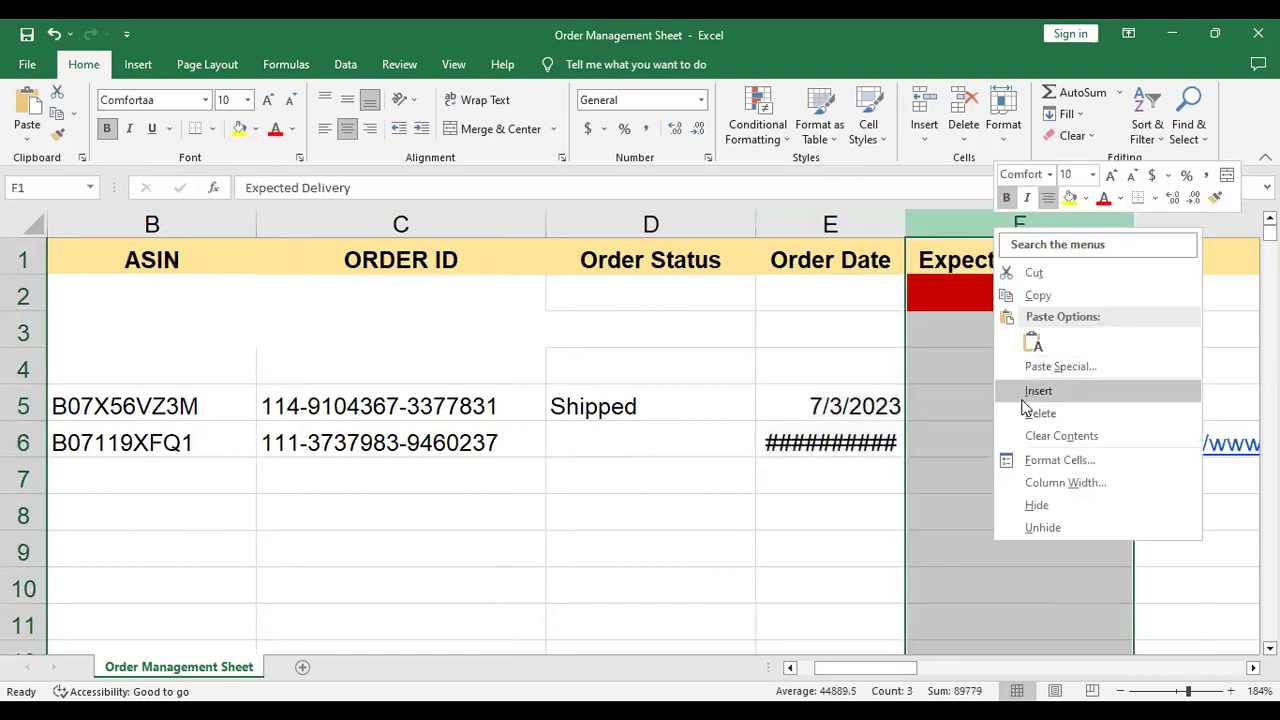
left_click(1020, 411)
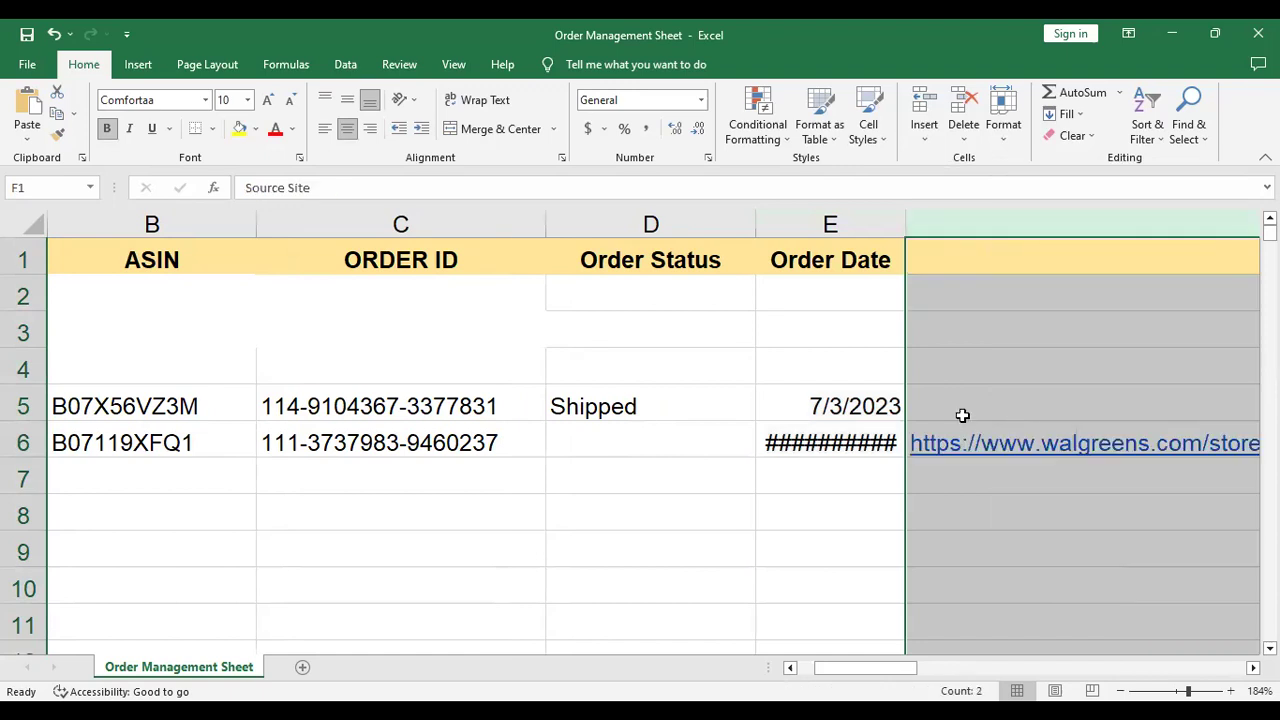
Select the Order Date cell in row 5 and the empty Source Site cell beside it
left_click(831, 406)
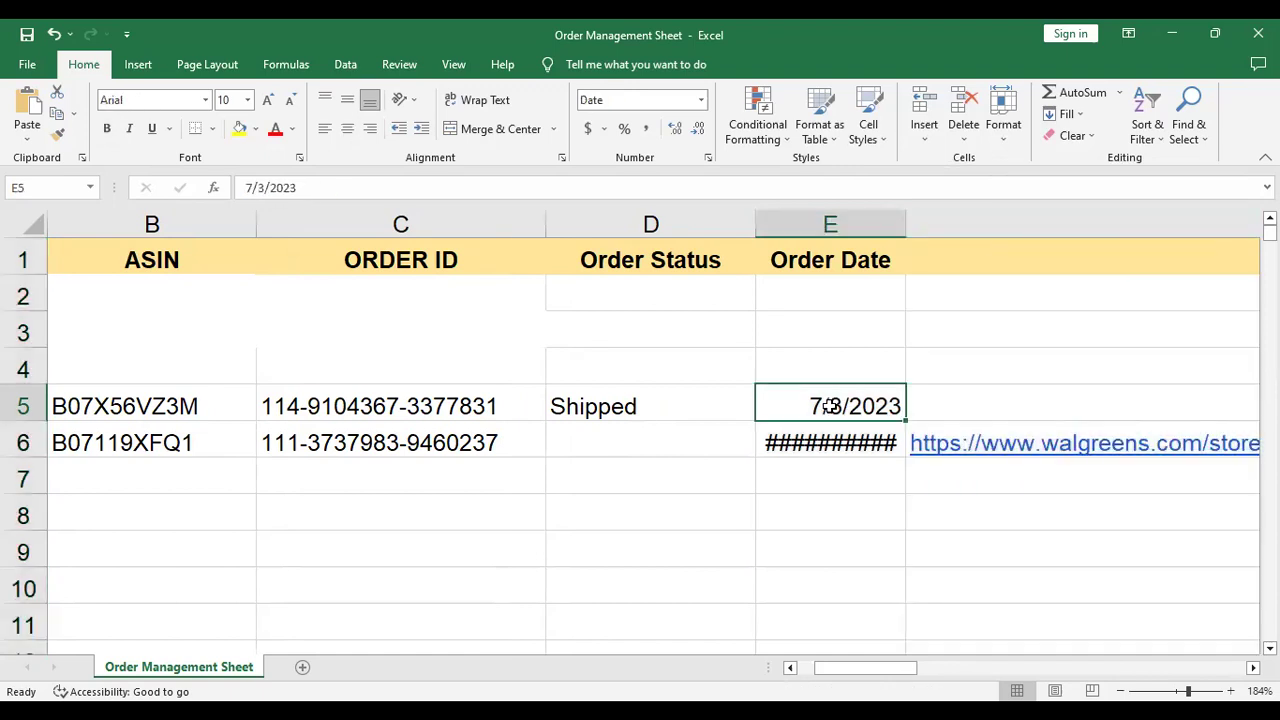
left_click(928, 410)
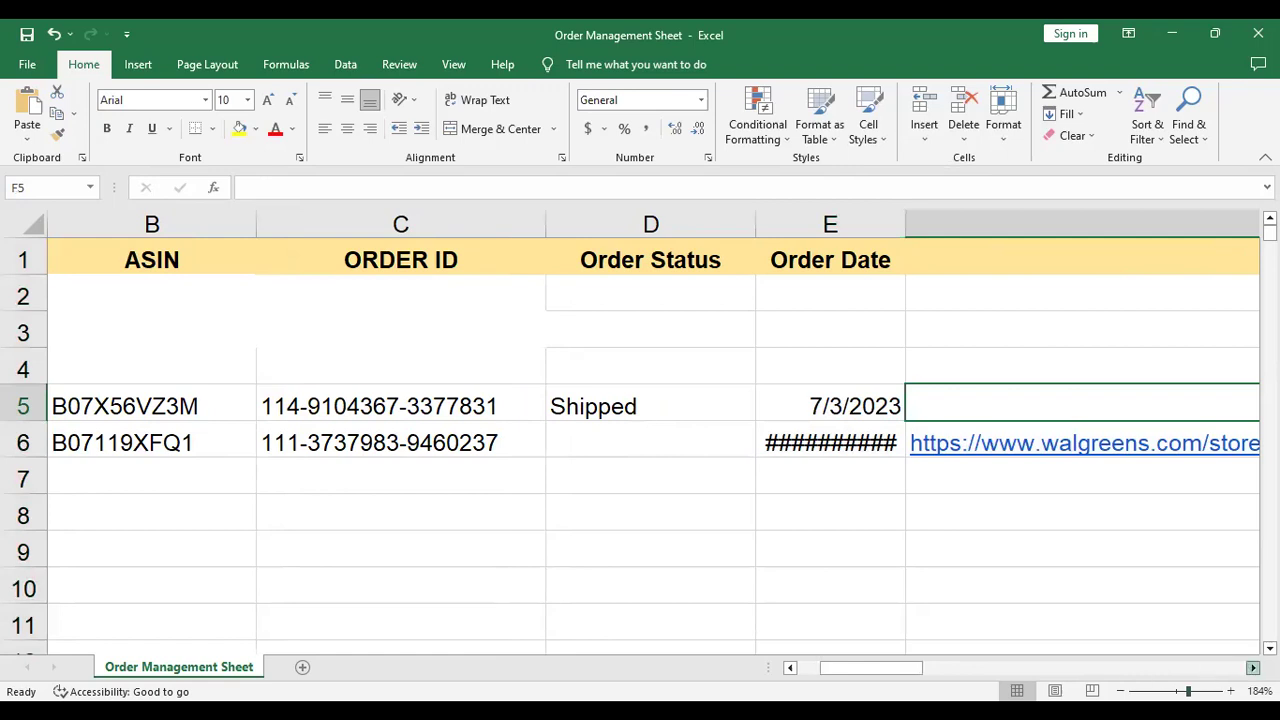
left_click(1253, 667)
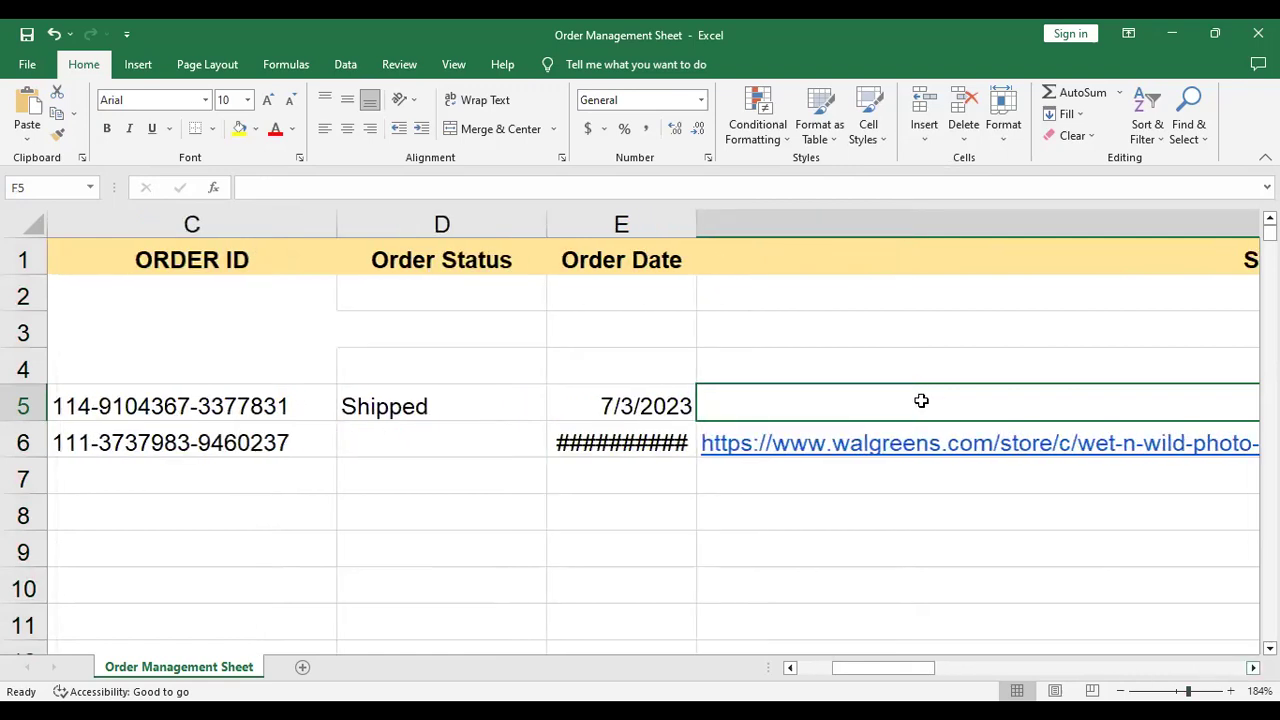
left_click(894, 221)
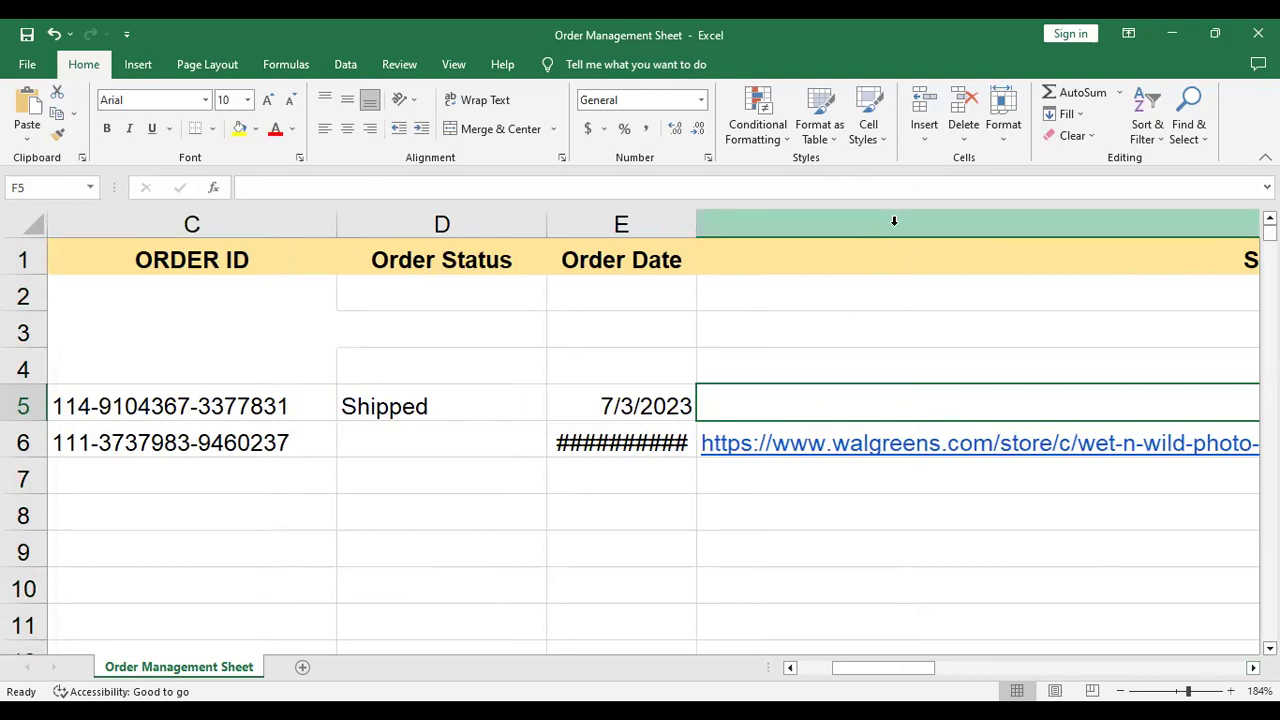
Delete the Source Order Id, Tracking Num and Carrier Name columns from the order sheet
scroll(653, 440, "right", 10)
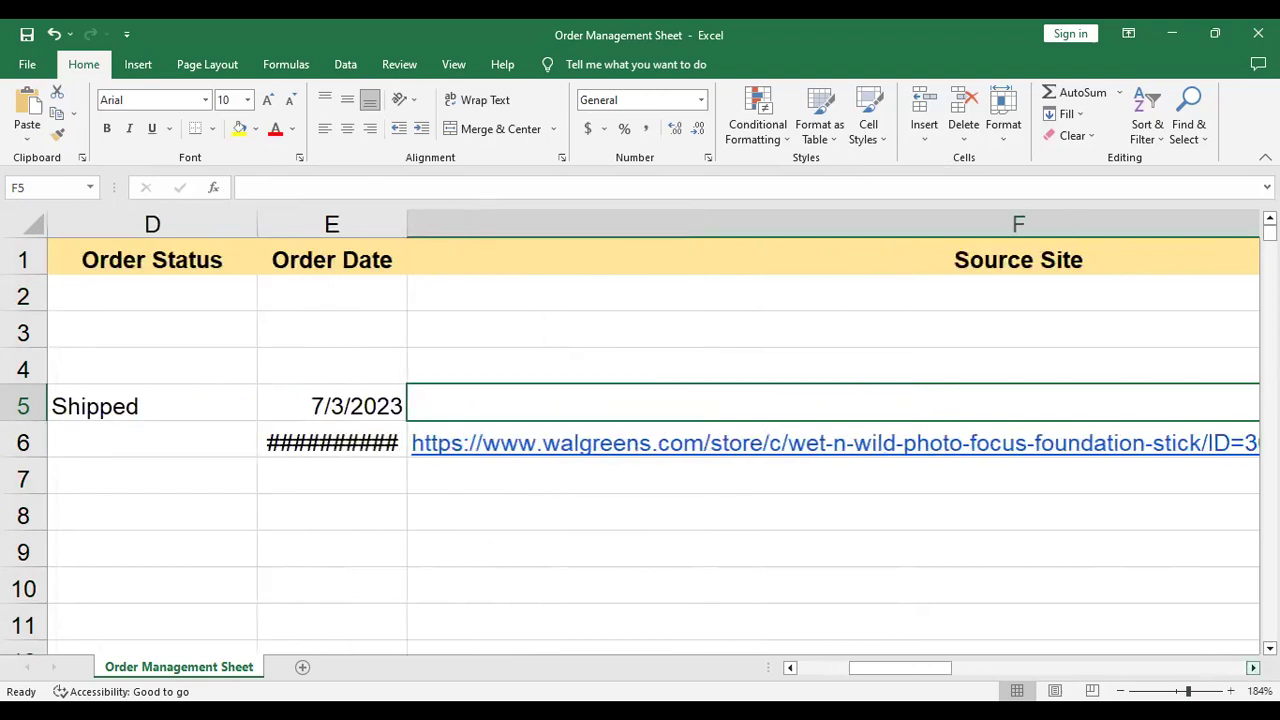
scroll(653, 440, "right", 3)
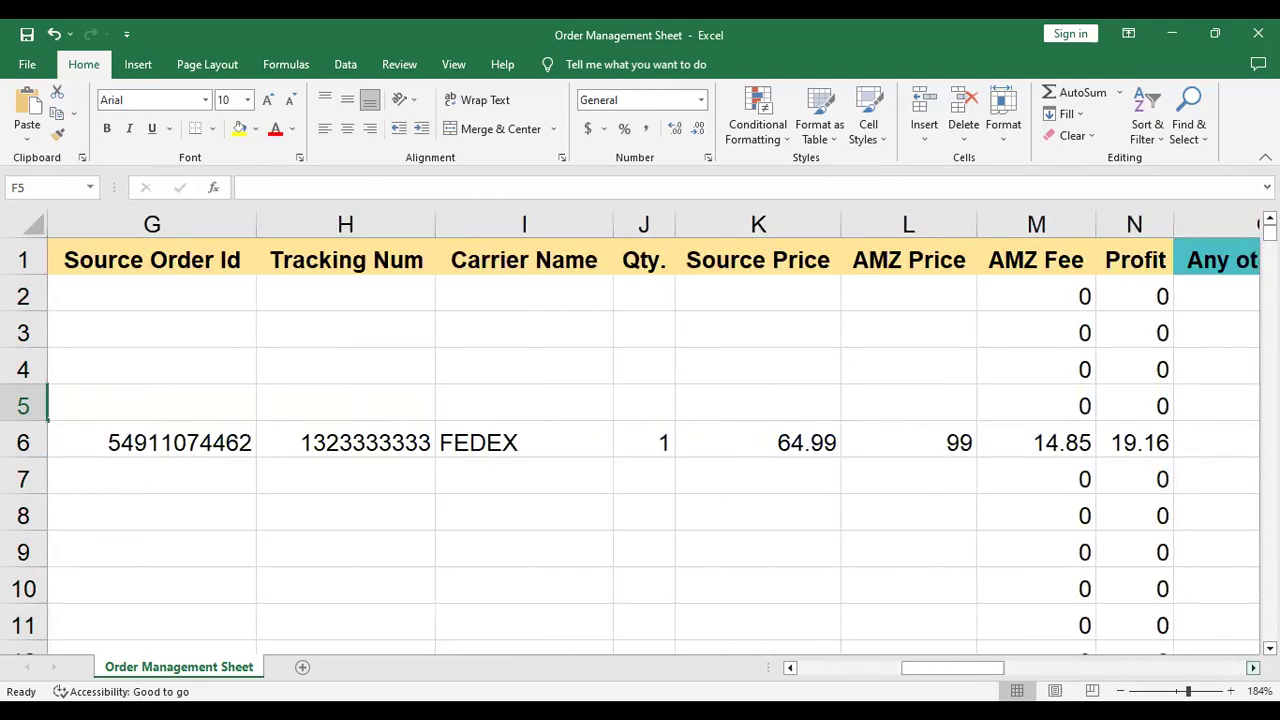
left_click(182, 218)
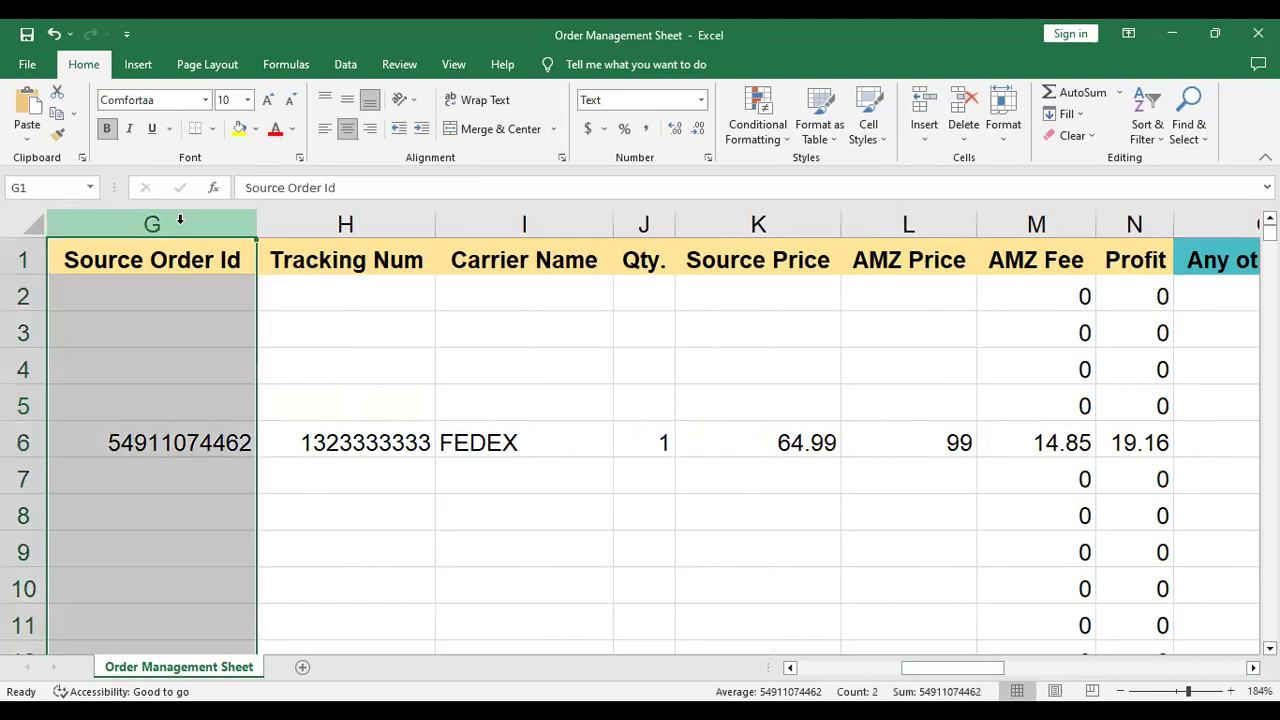
right_click(193, 322)
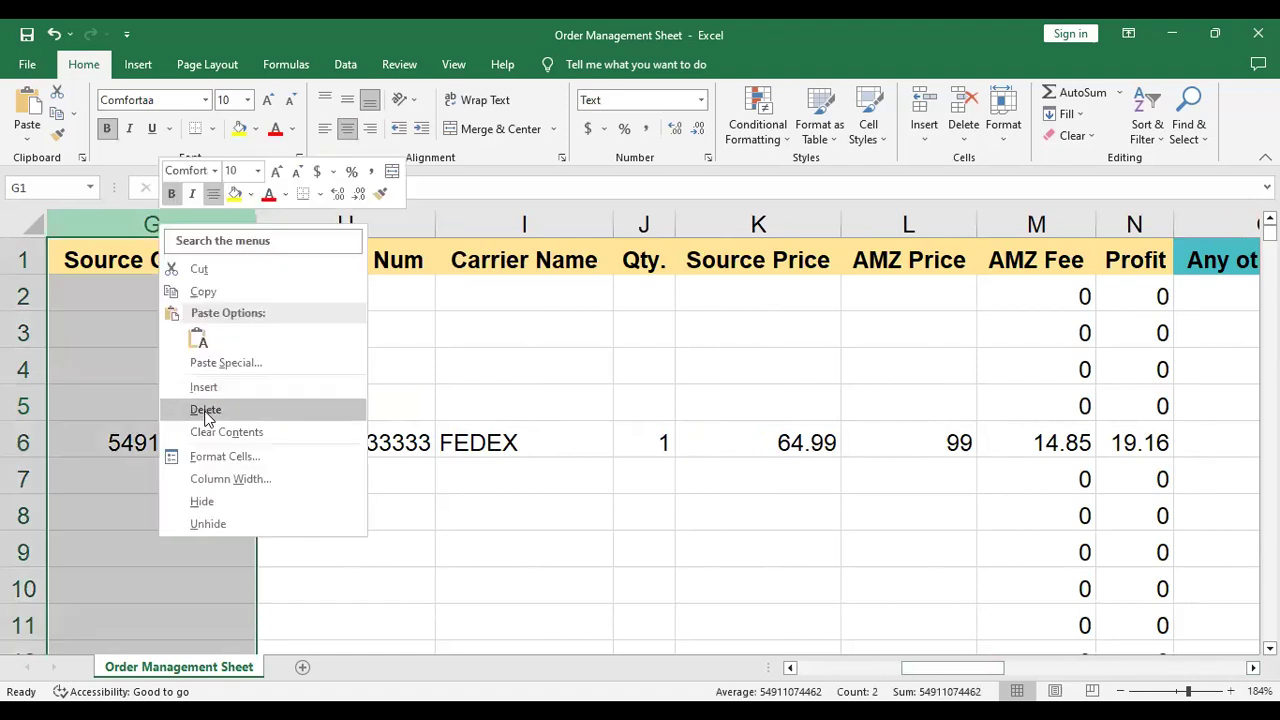
left_click(206, 410)
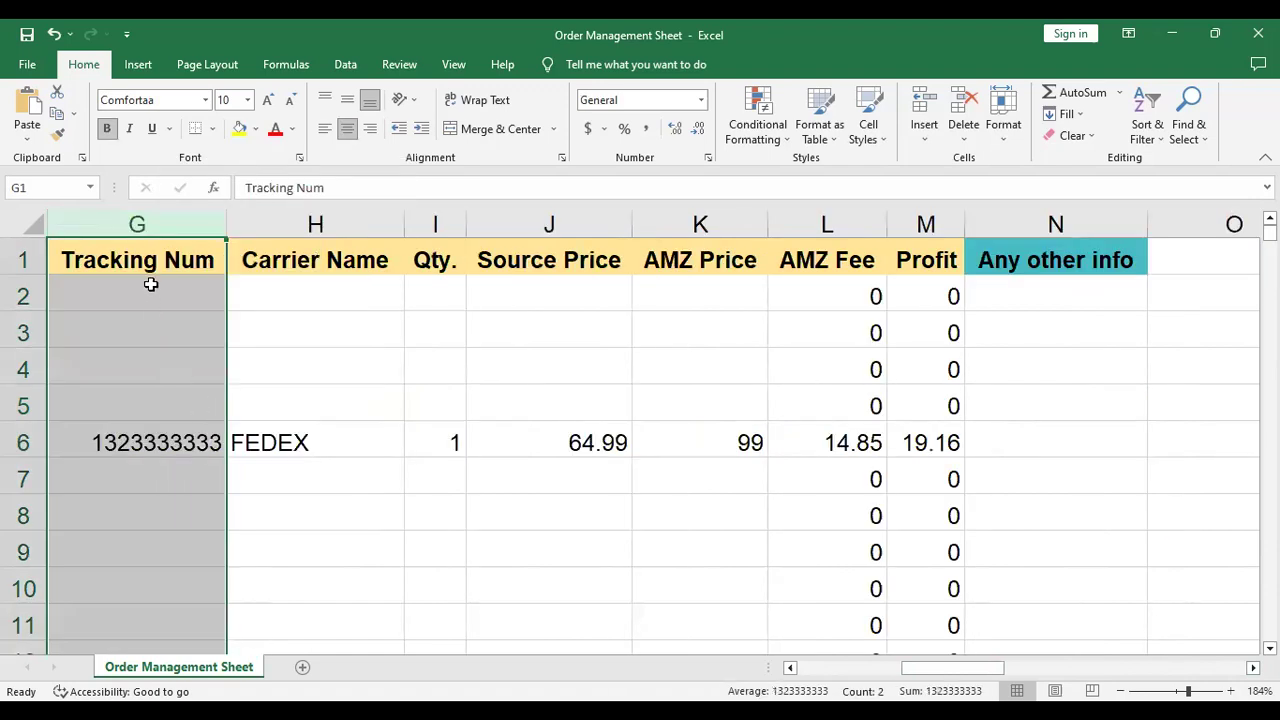
right_click(148, 222)
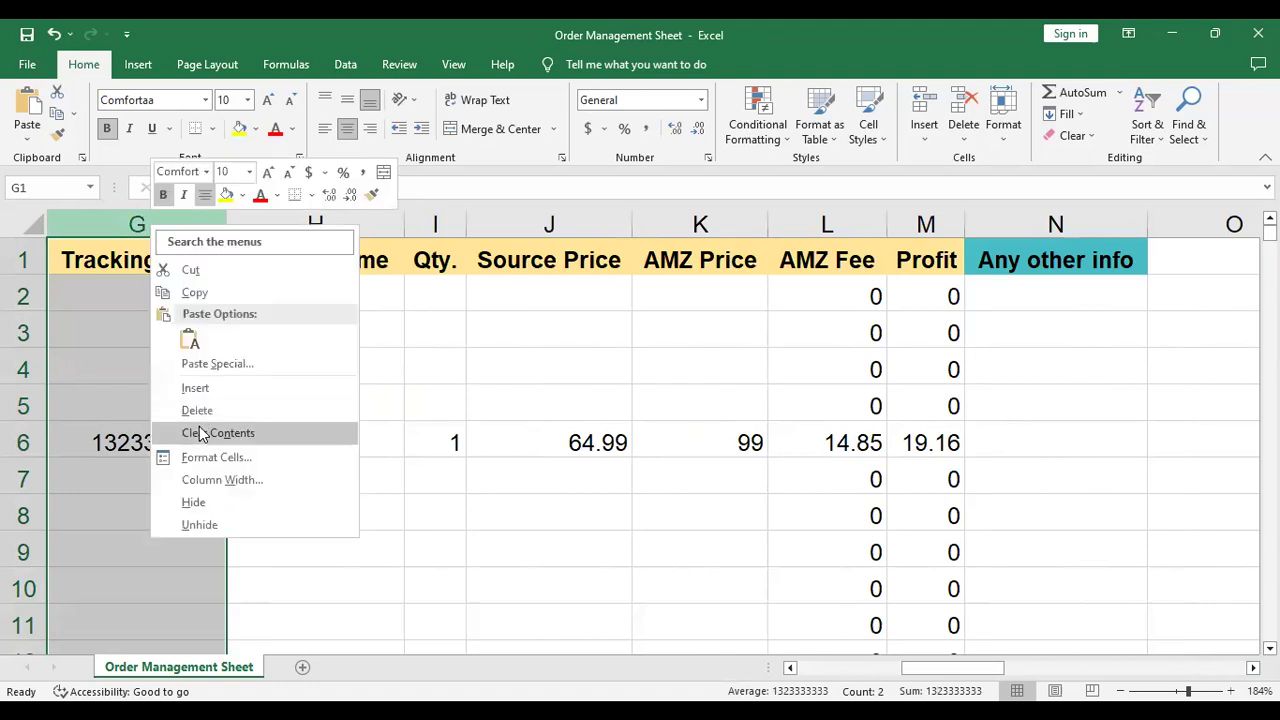
left_click(197, 411)
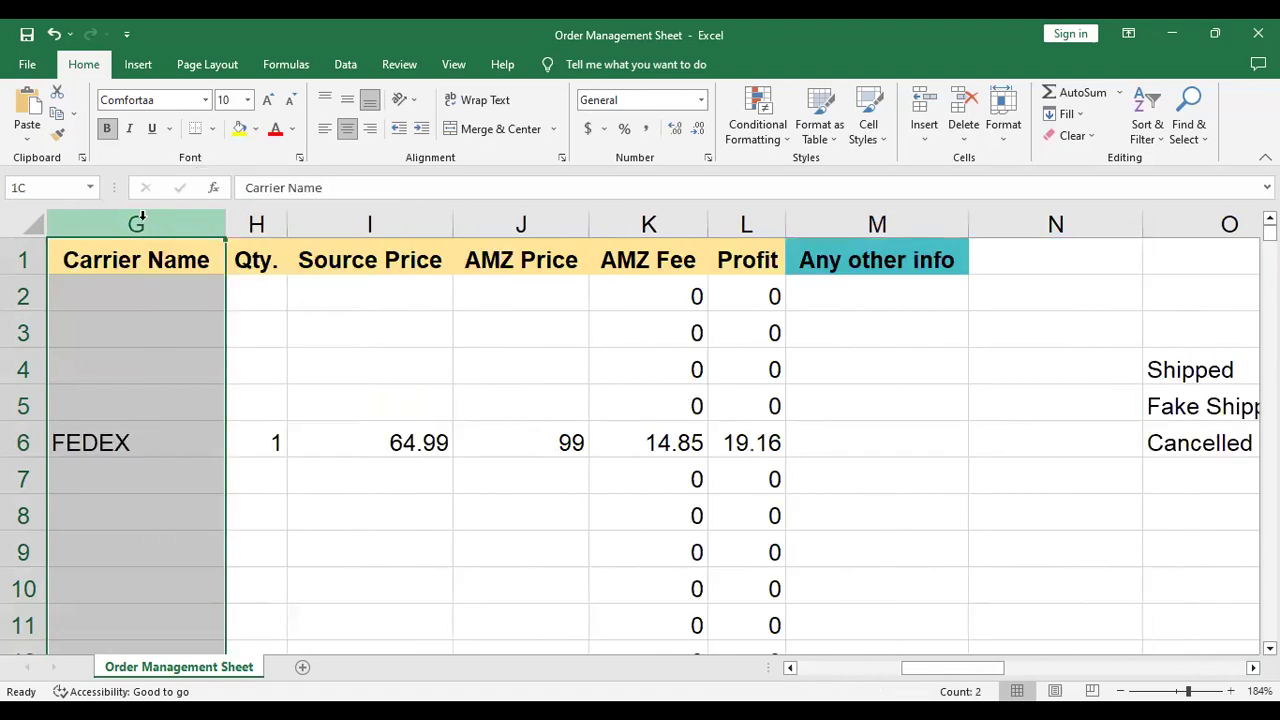
right_click(141, 218)
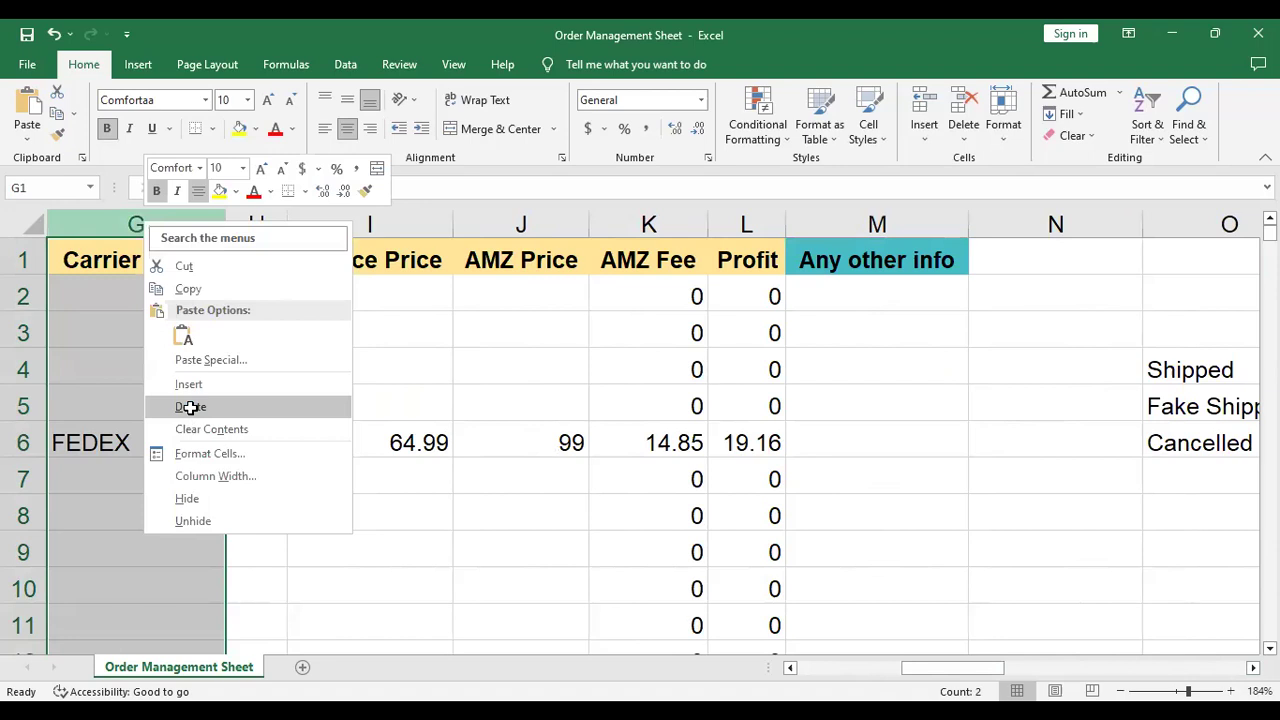
left_click(194, 409)
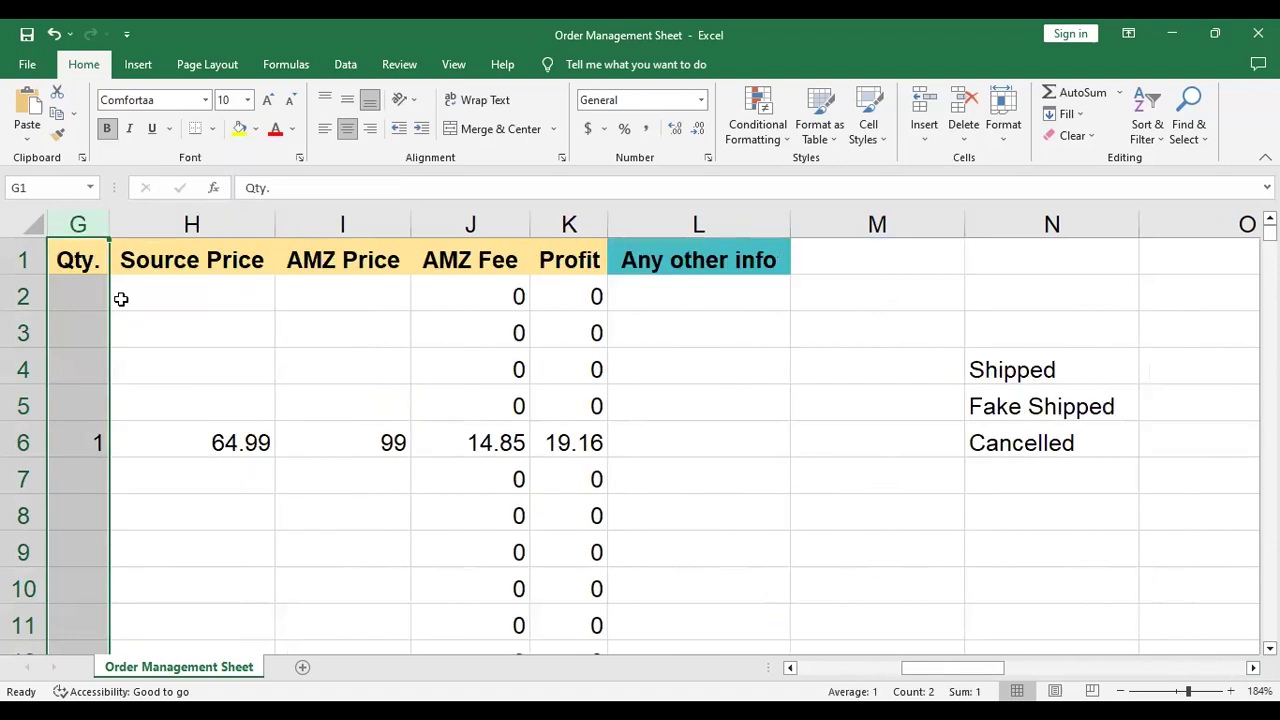
Enter a quantity of 2 in row 5 of the Qty. column
left_click(90, 440)
key("Up")
key("Down")
key("Left")
key("Left")
key("Left")
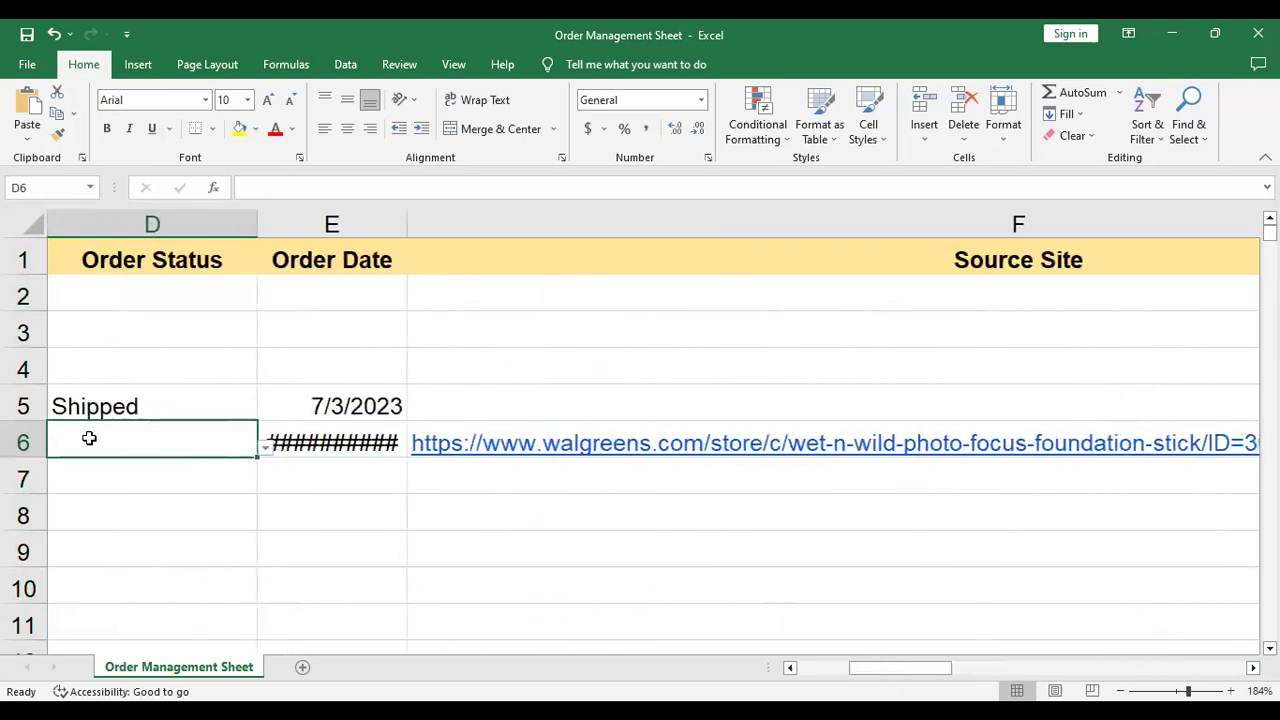
key("Right")
key("Up")
key("Right")
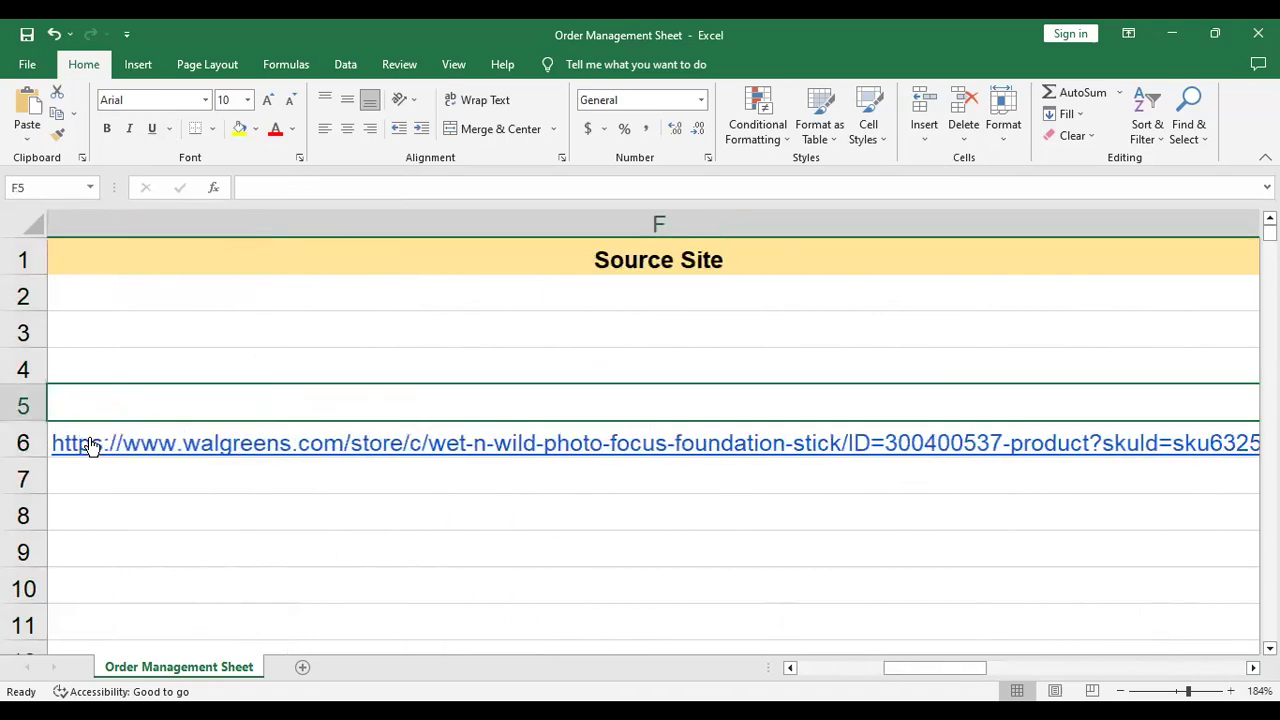
key("Right")
type("2")
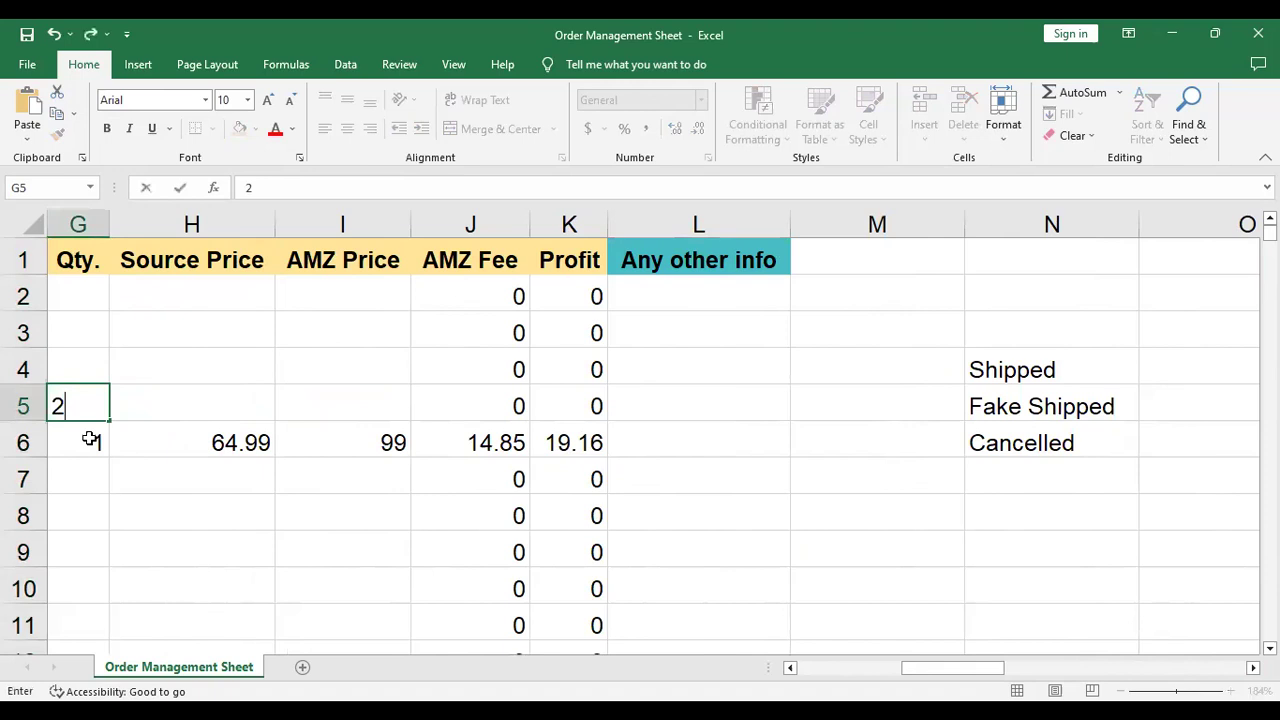
left_click(160, 502)
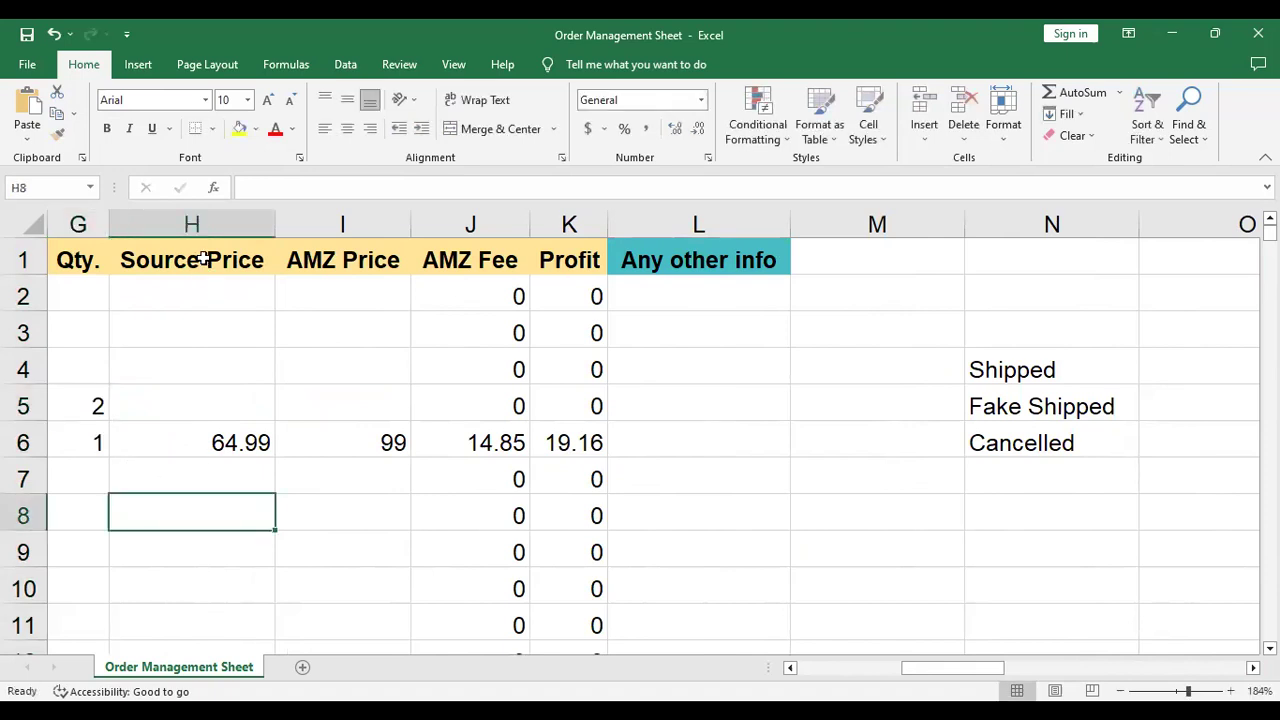
Enter 10.00 as the Source Price in row 5
left_click(205, 226)
left_click(213, 402)
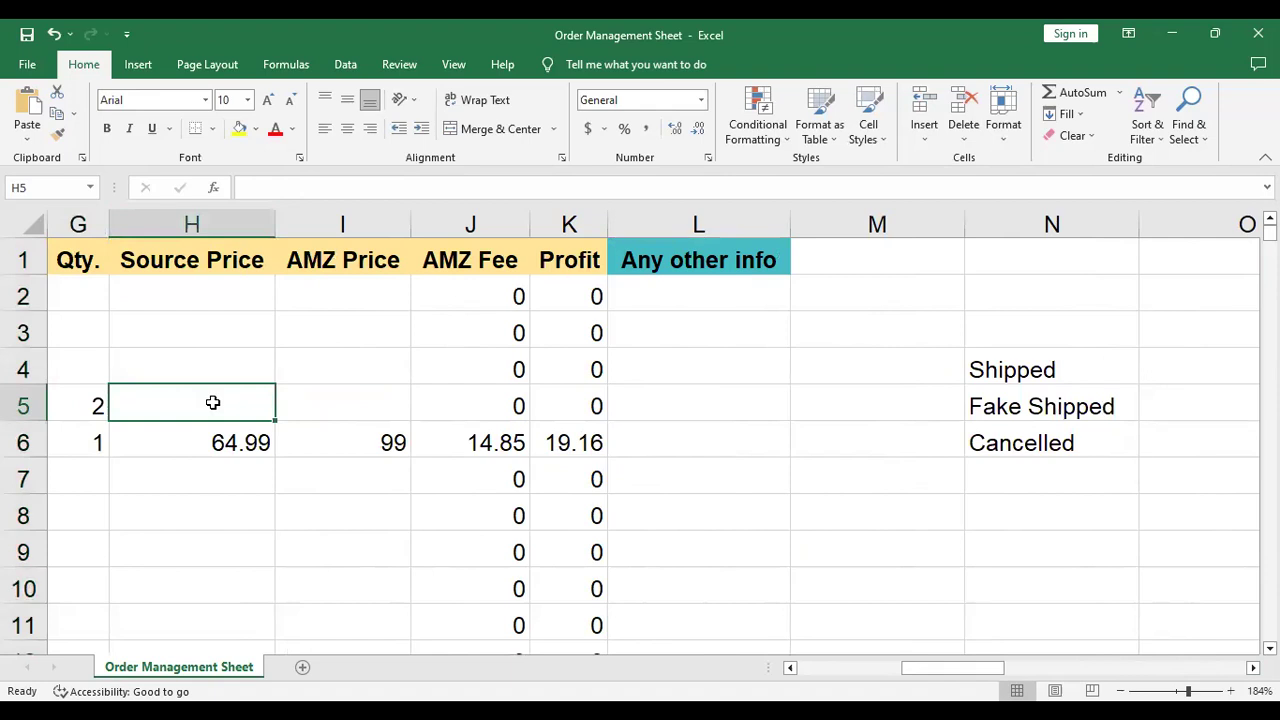
type("10")
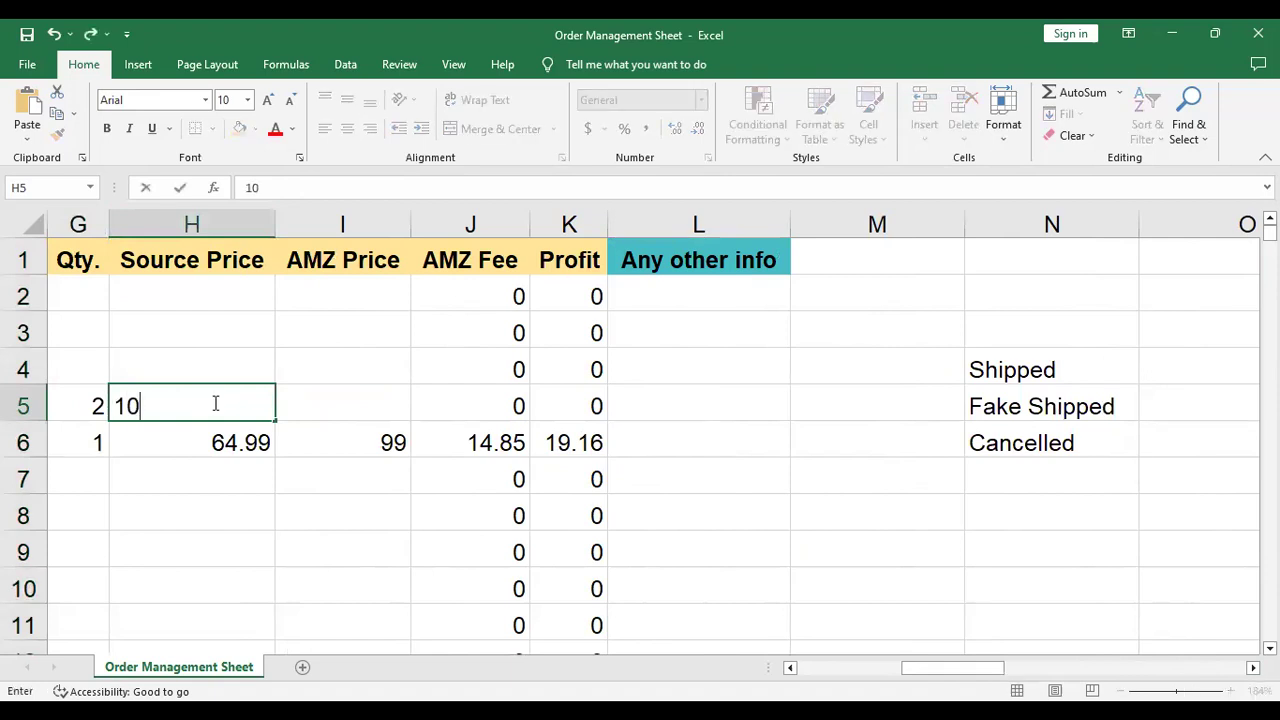
type(".00")
left_click(263, 542)
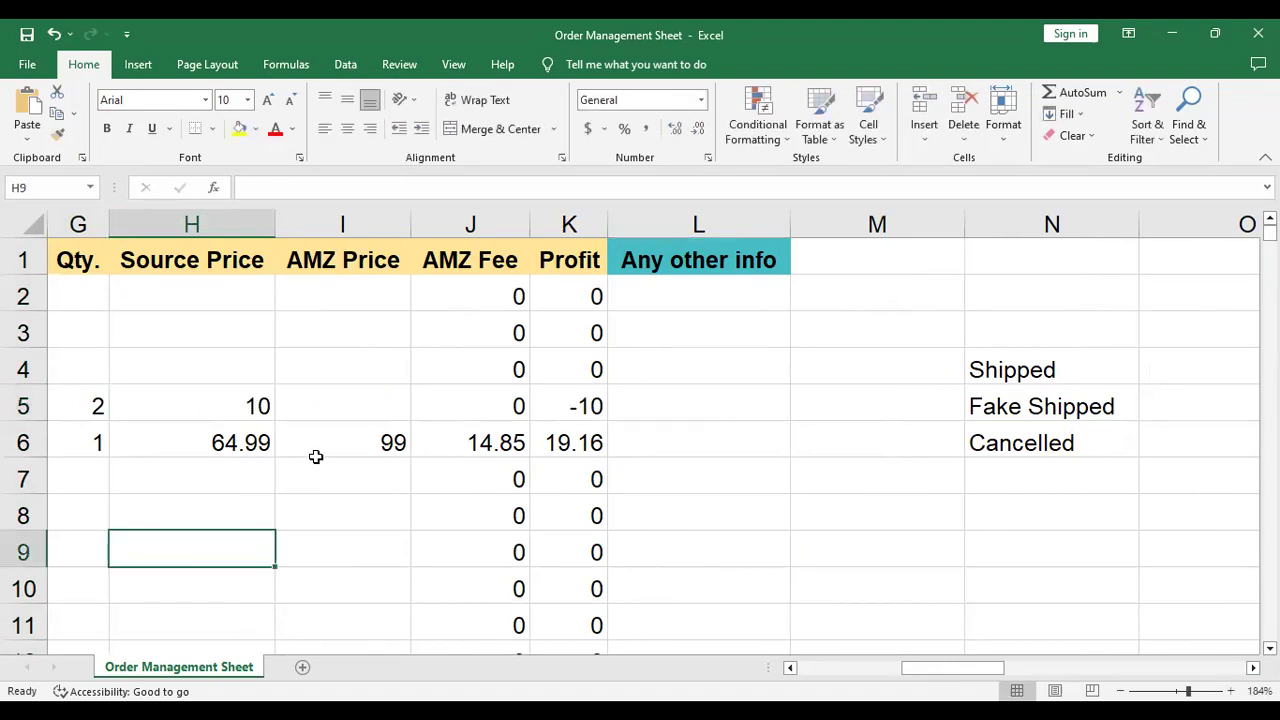
Enter 29 as the AMZ Price in row 5
left_click(345, 405)
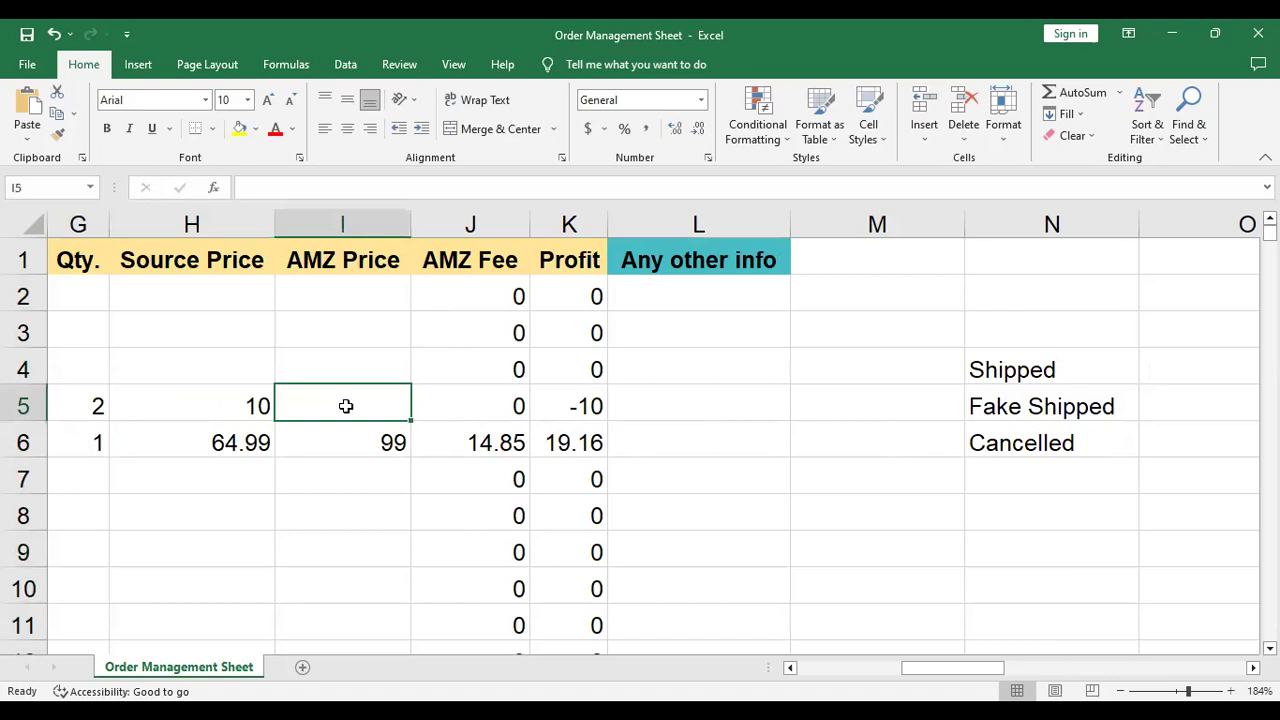
type("29")
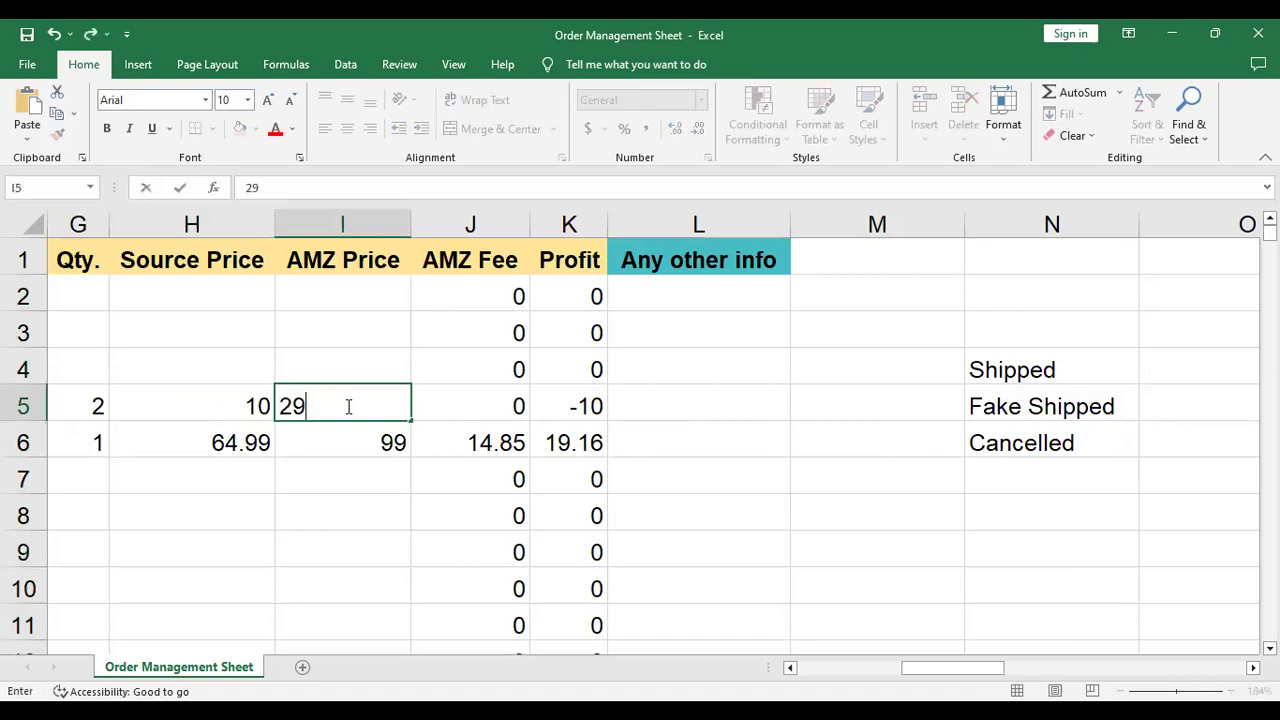
left_click(357, 526)
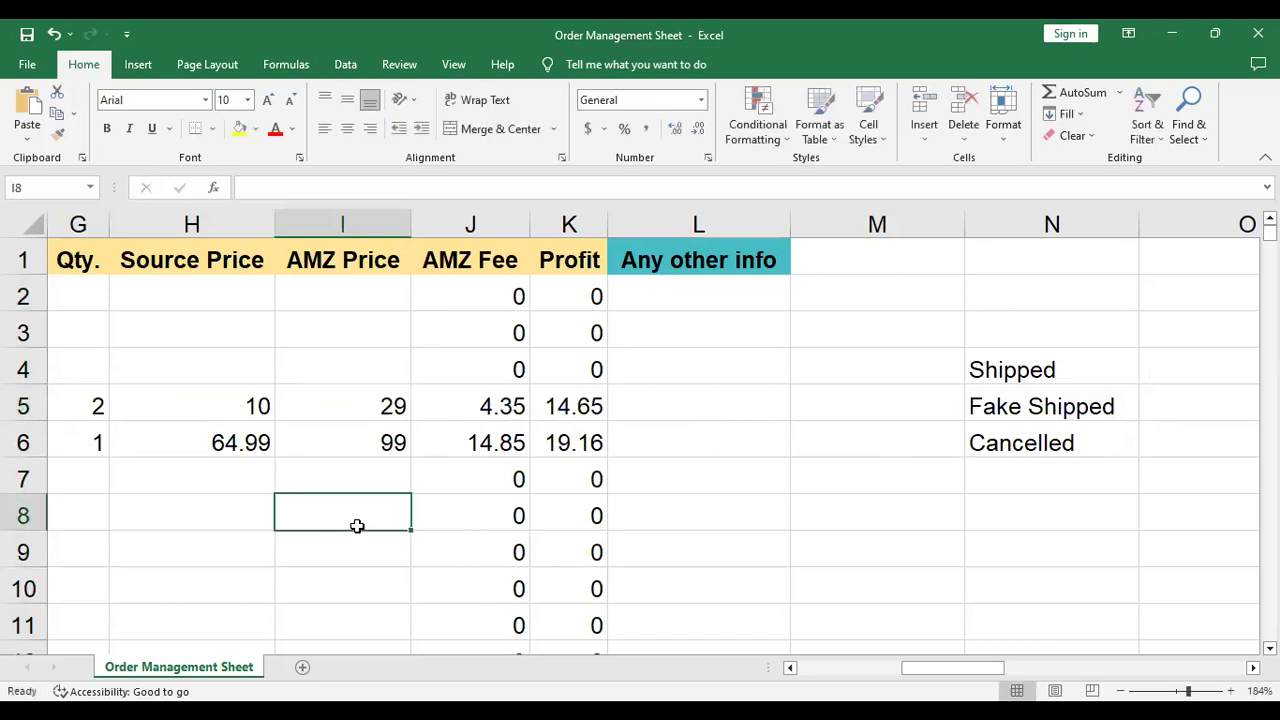
Inspect the AMZ fee formula in row 5 and rename that column's heading to AMZ Fees
left_click(503, 406)
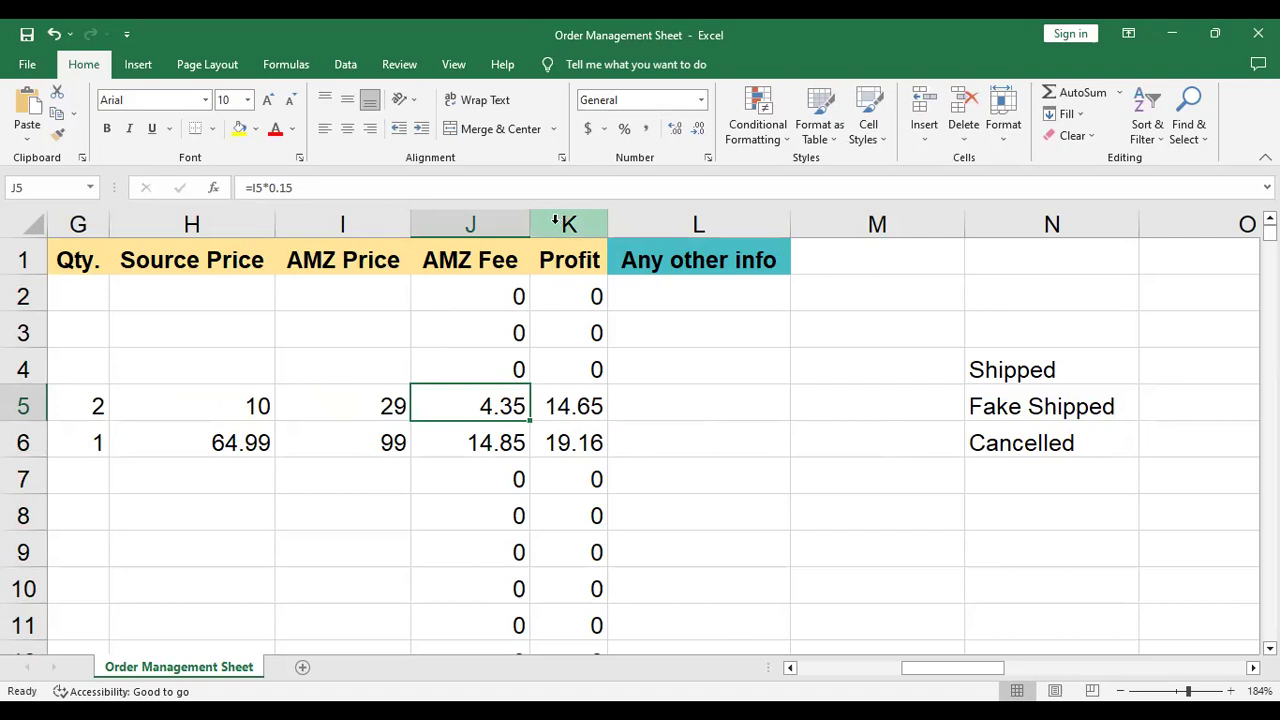
double_click(521, 262)
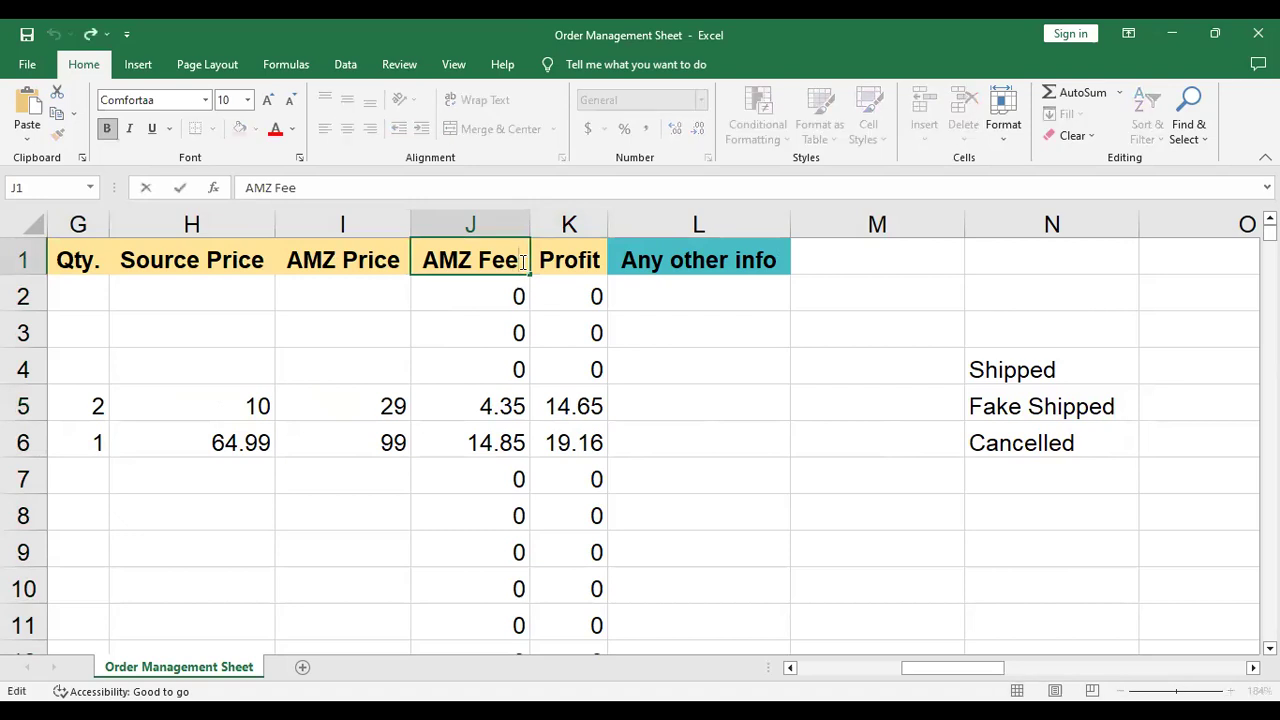
type("s")
left_click(497, 552)
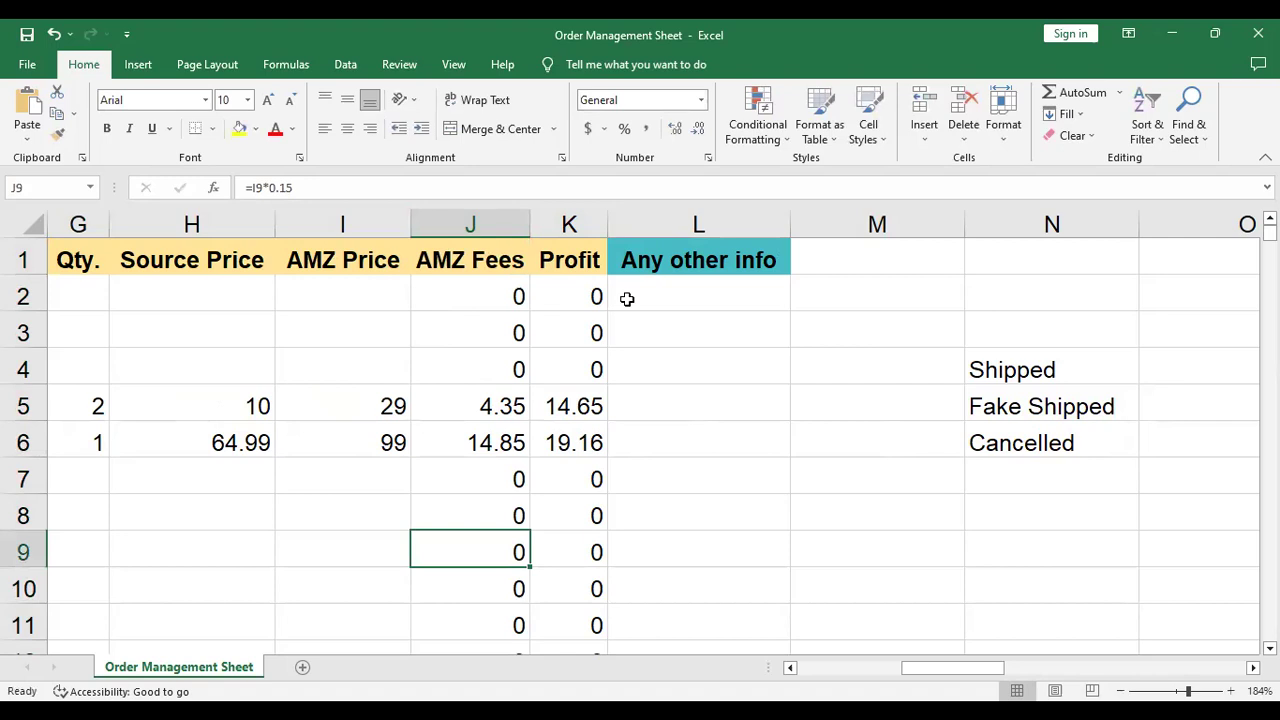
Examine the Profit formulas in rows 5 and 6 along with the Source Price, Profit and AMZ Price columns
left_click(572, 222)
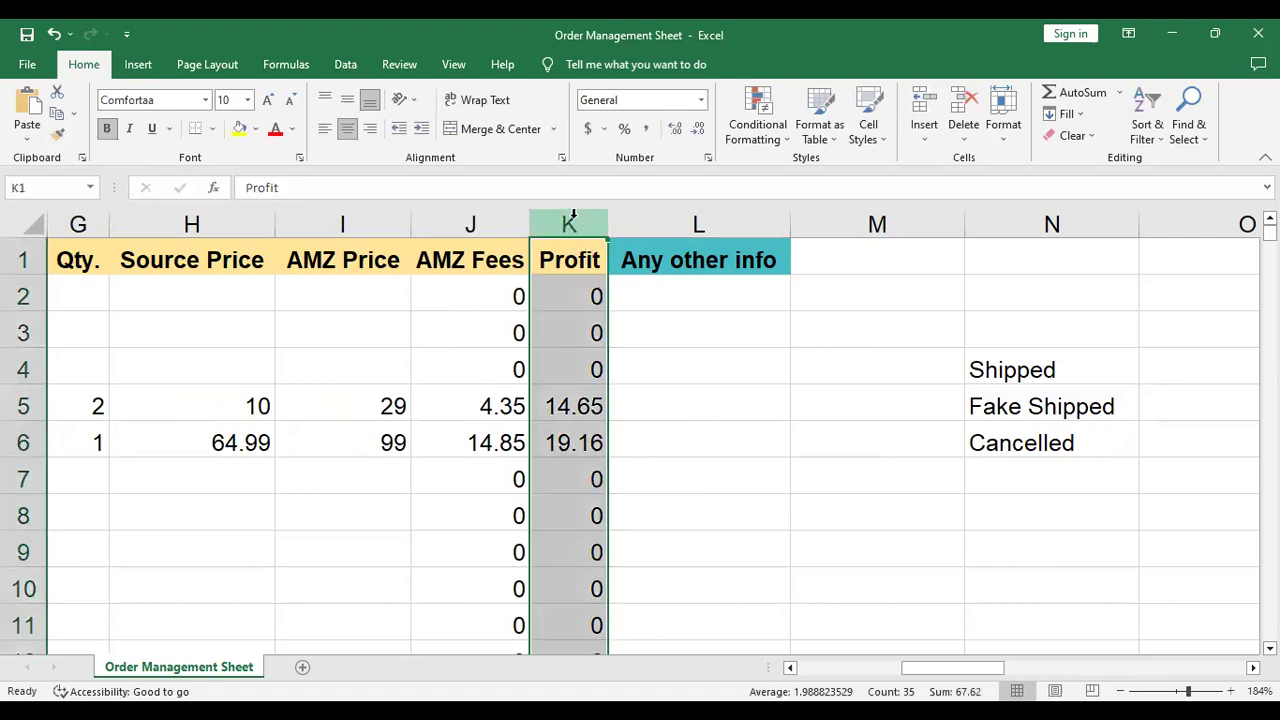
left_click(585, 409)
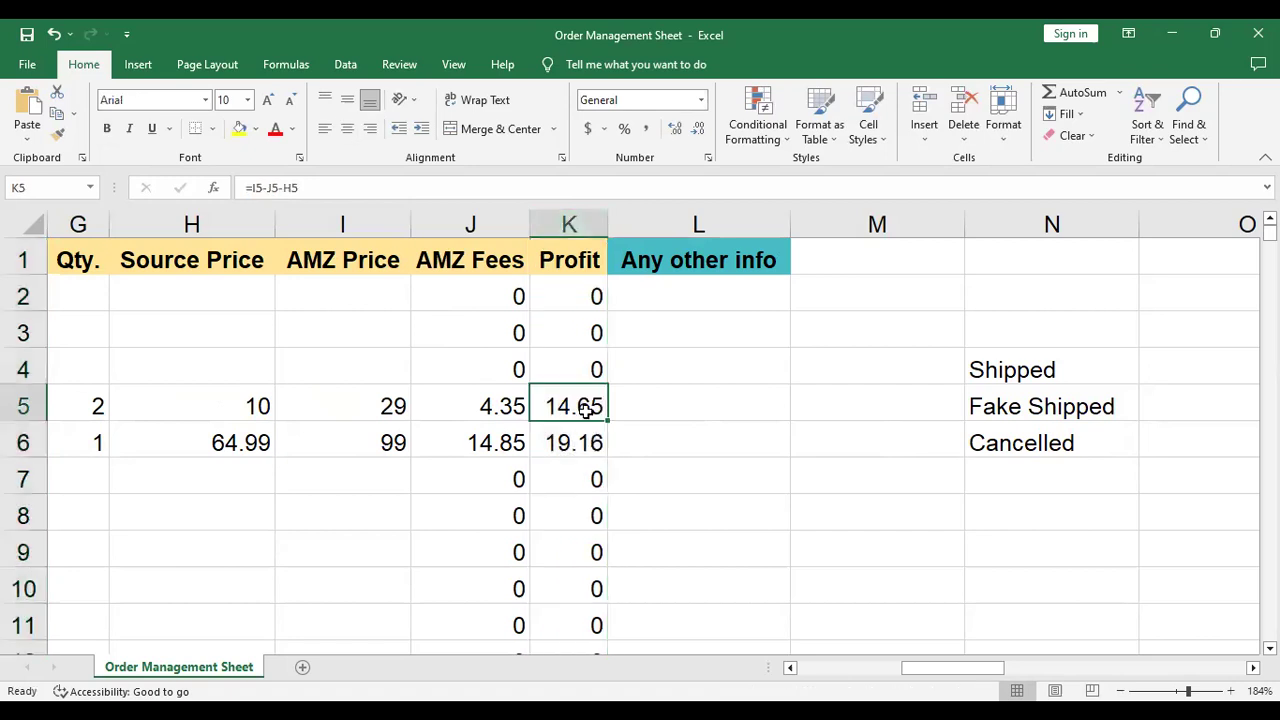
left_click(572, 443)
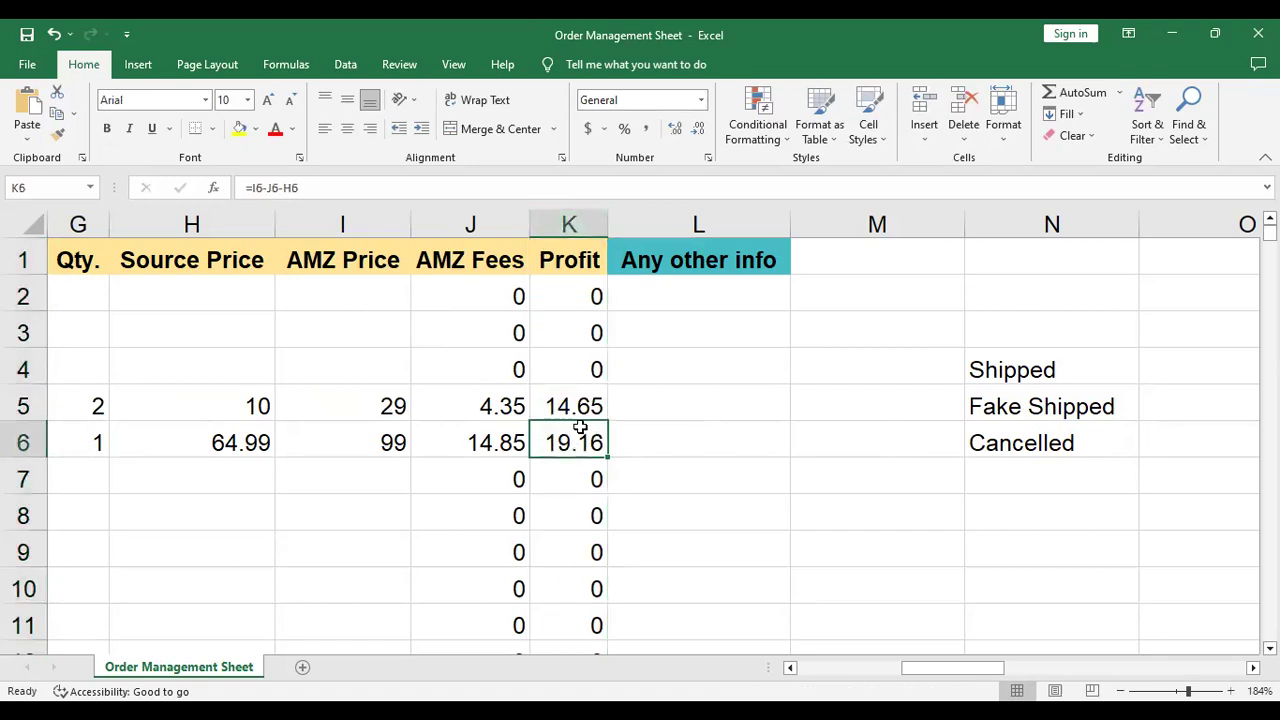
left_click(184, 215)
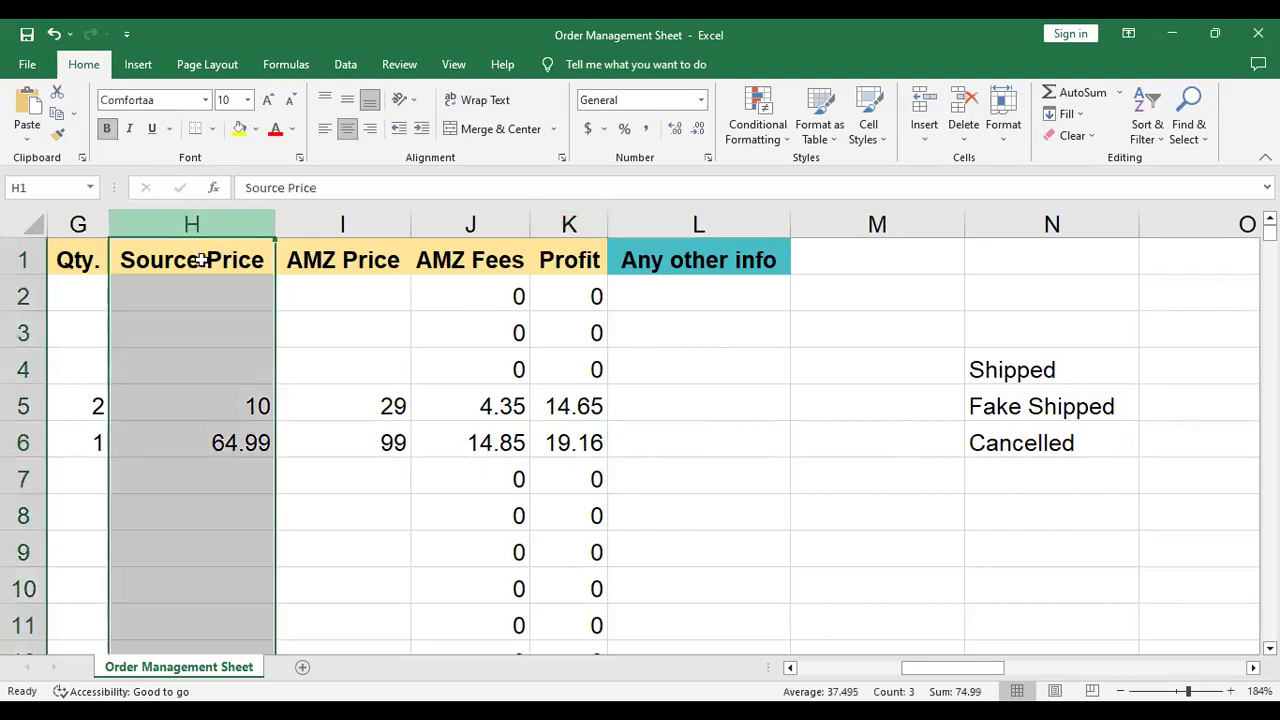
left_click(202, 626)
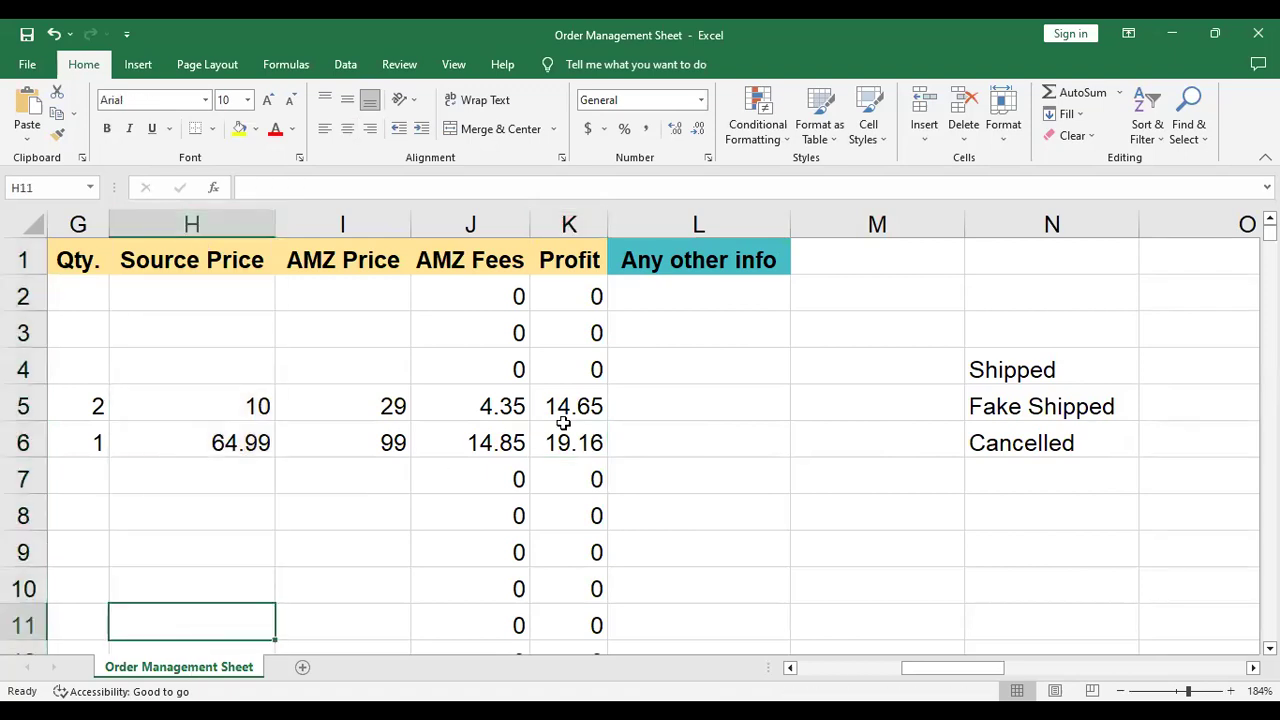
left_click(583, 224)
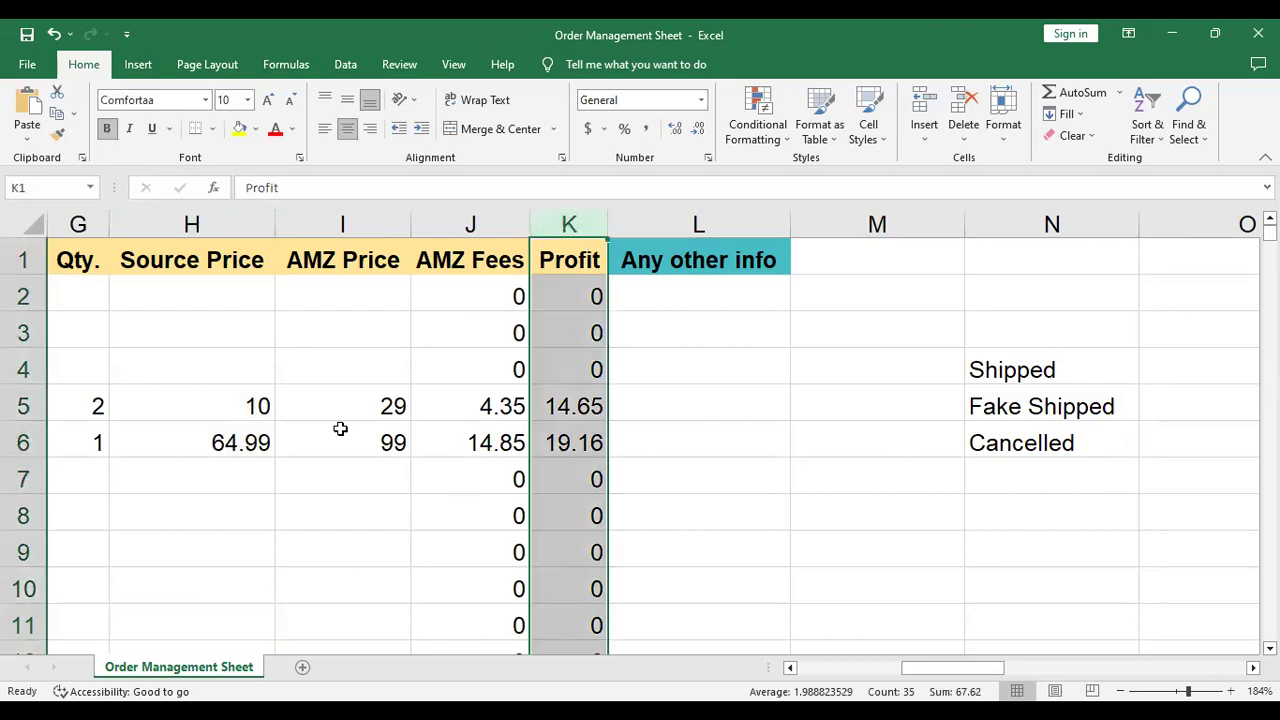
left_click(384, 222)
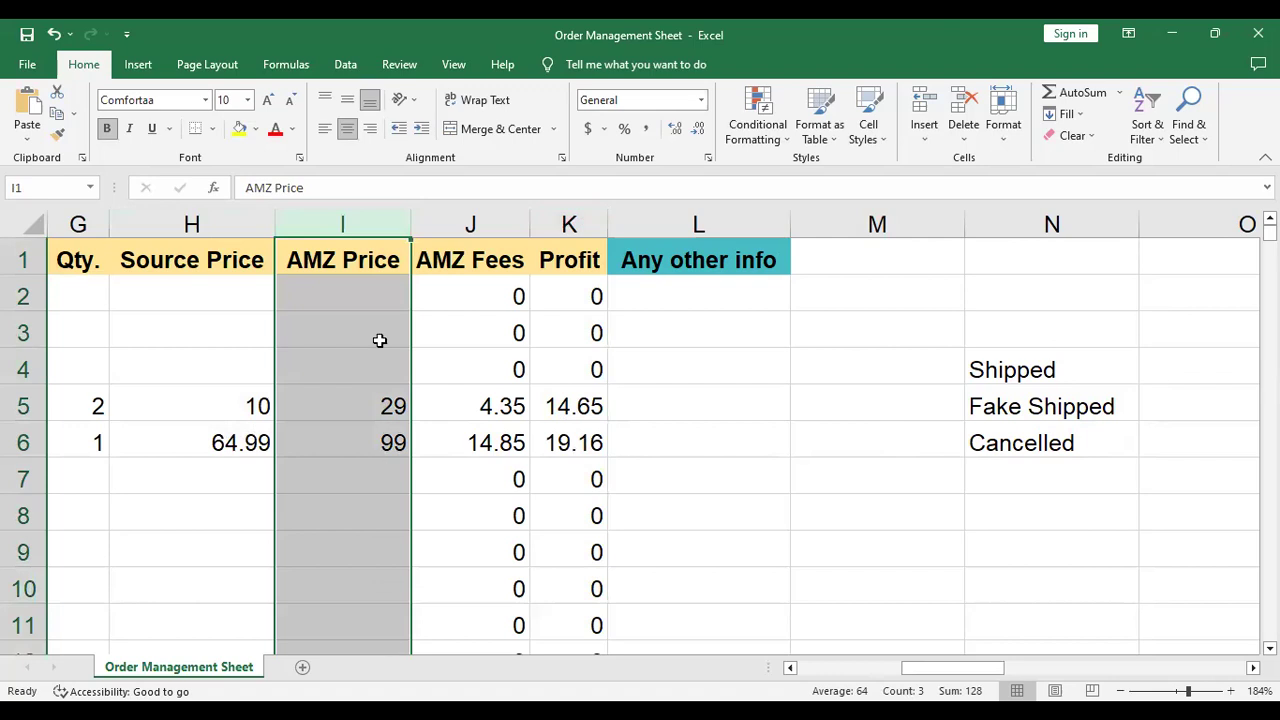
left_click(316, 548)
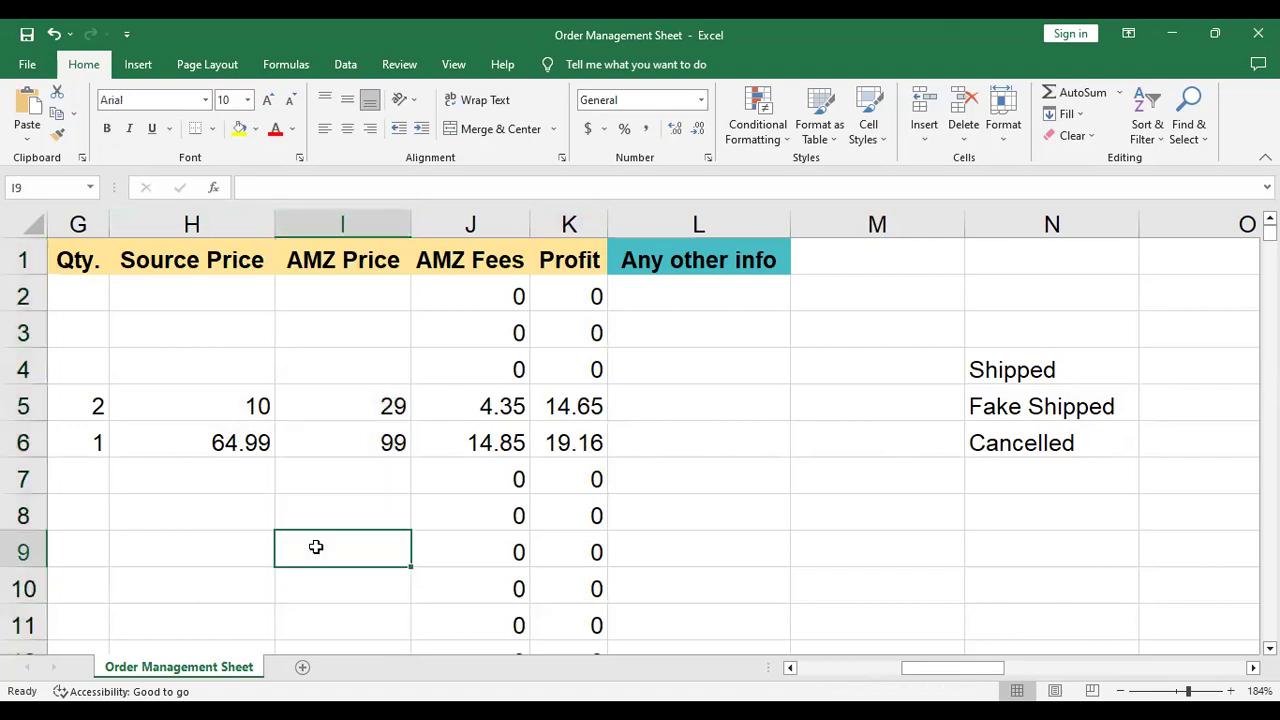
Return to the first cell of row 9 to review the ORDER ID column
key("Left")
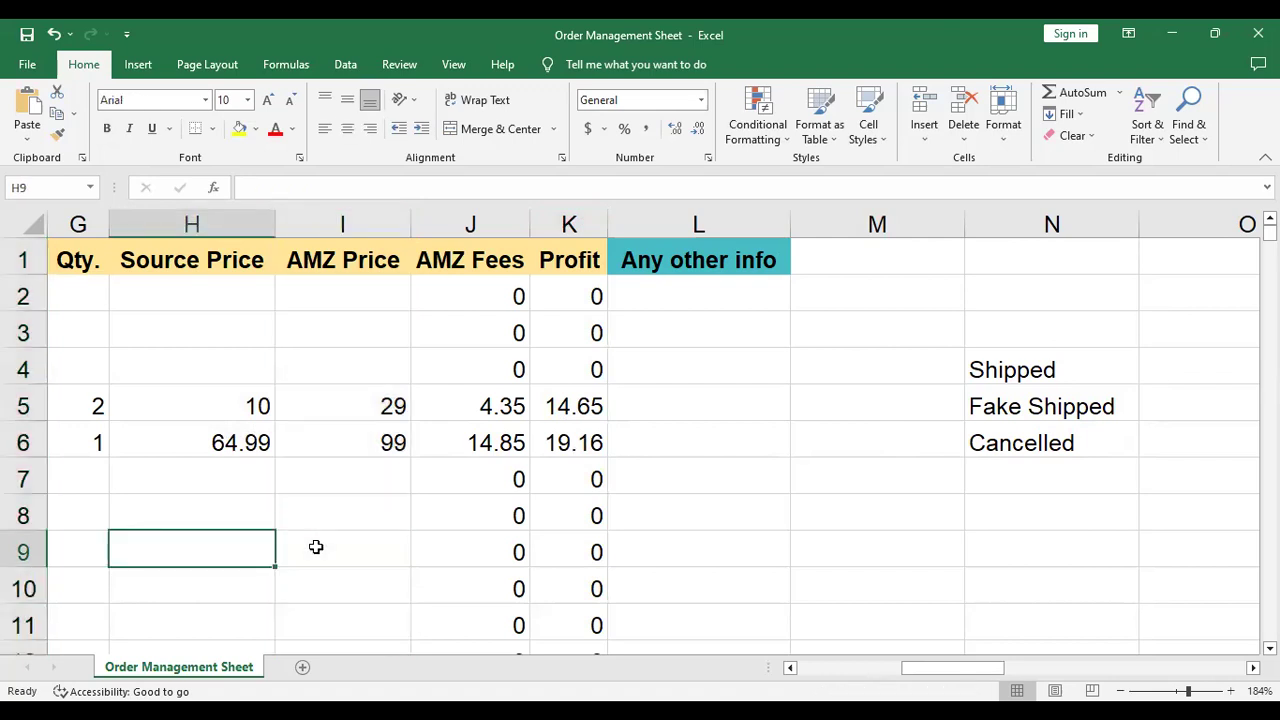
key("Left")
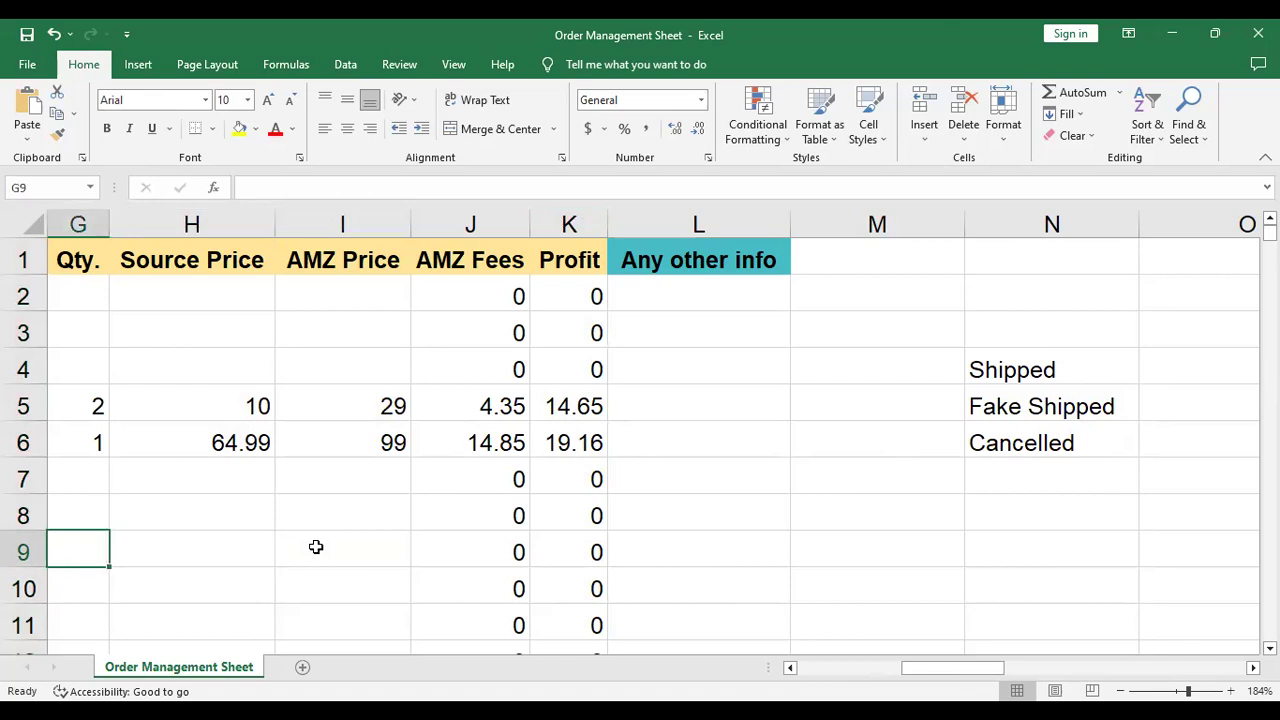
key("Home")
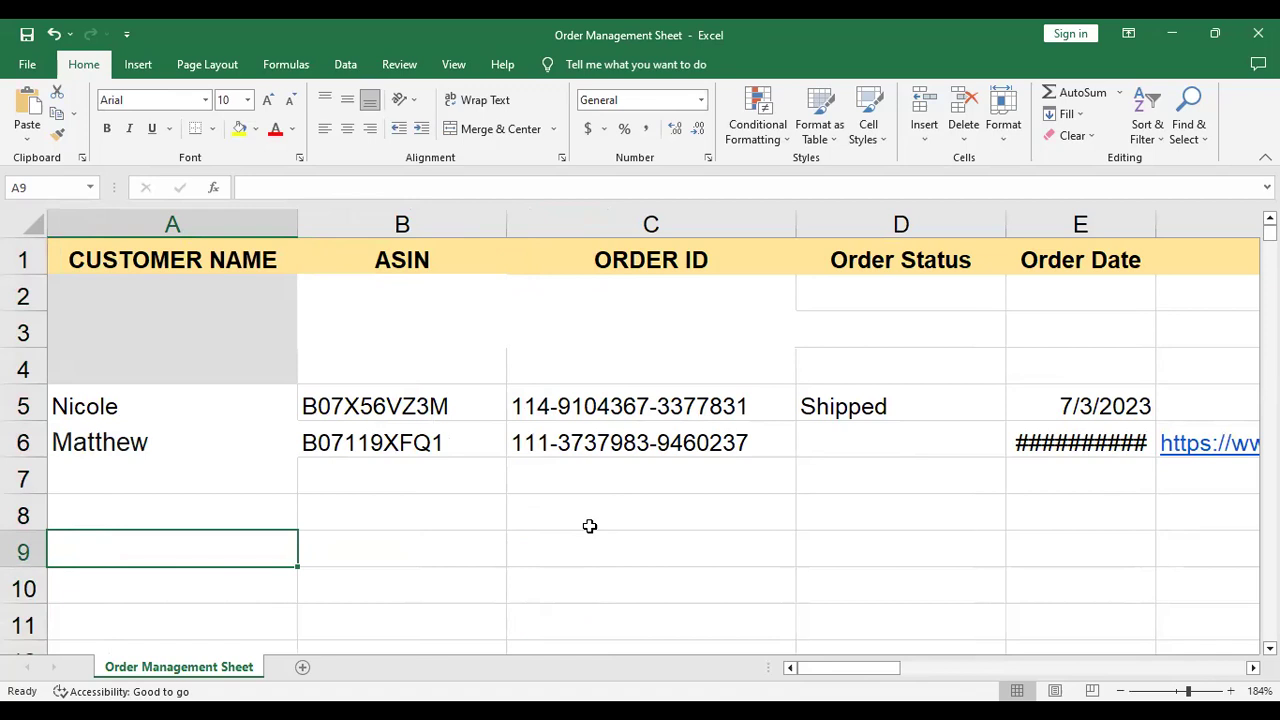
left_click(737, 212)
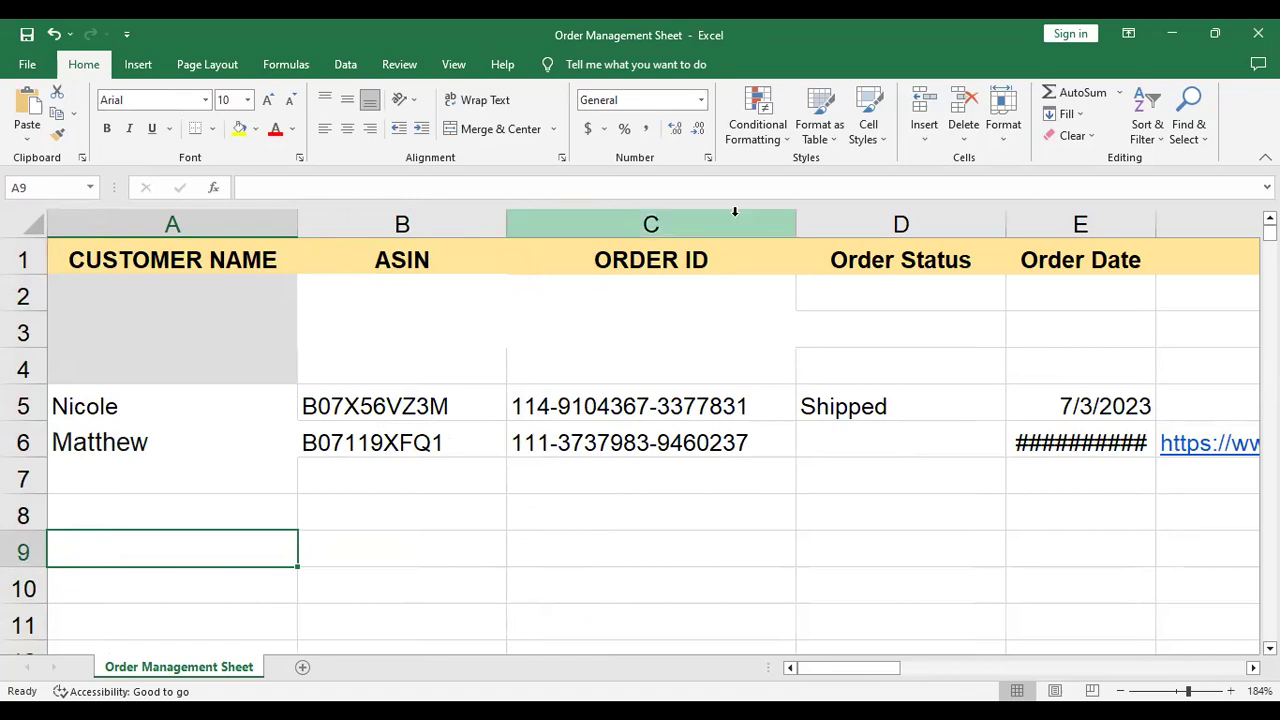